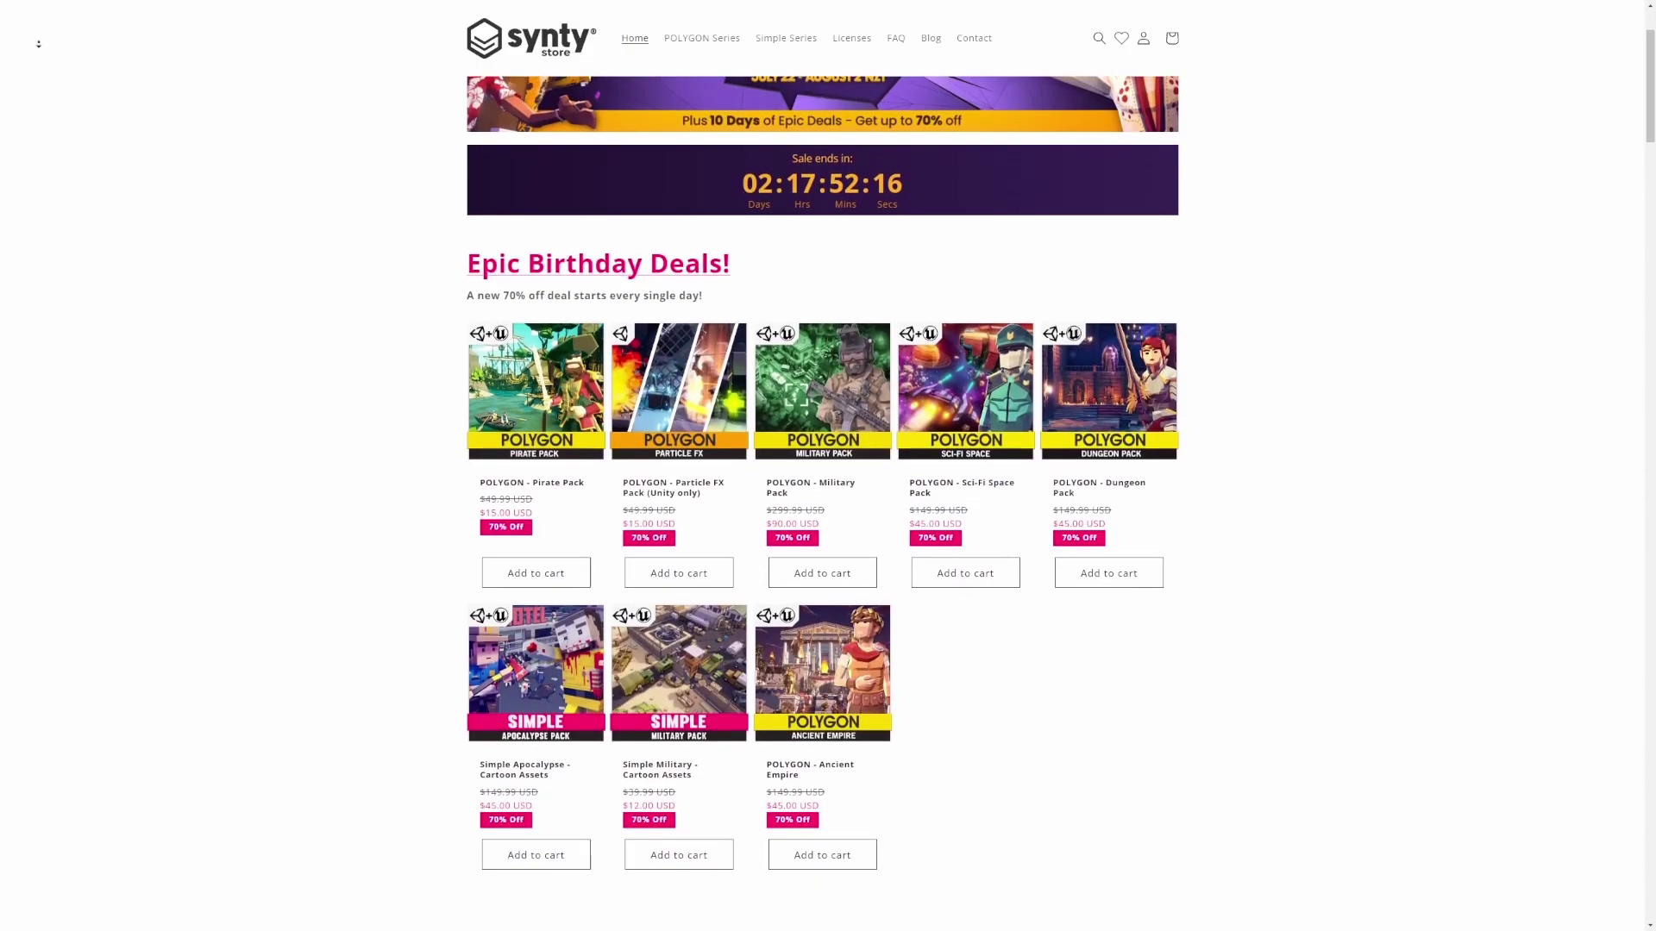
Step: Scroll down the Synty Store page to reach the Interface Sci-Fi Soldier HUD pack
scroll(39, 43, "down", 2)
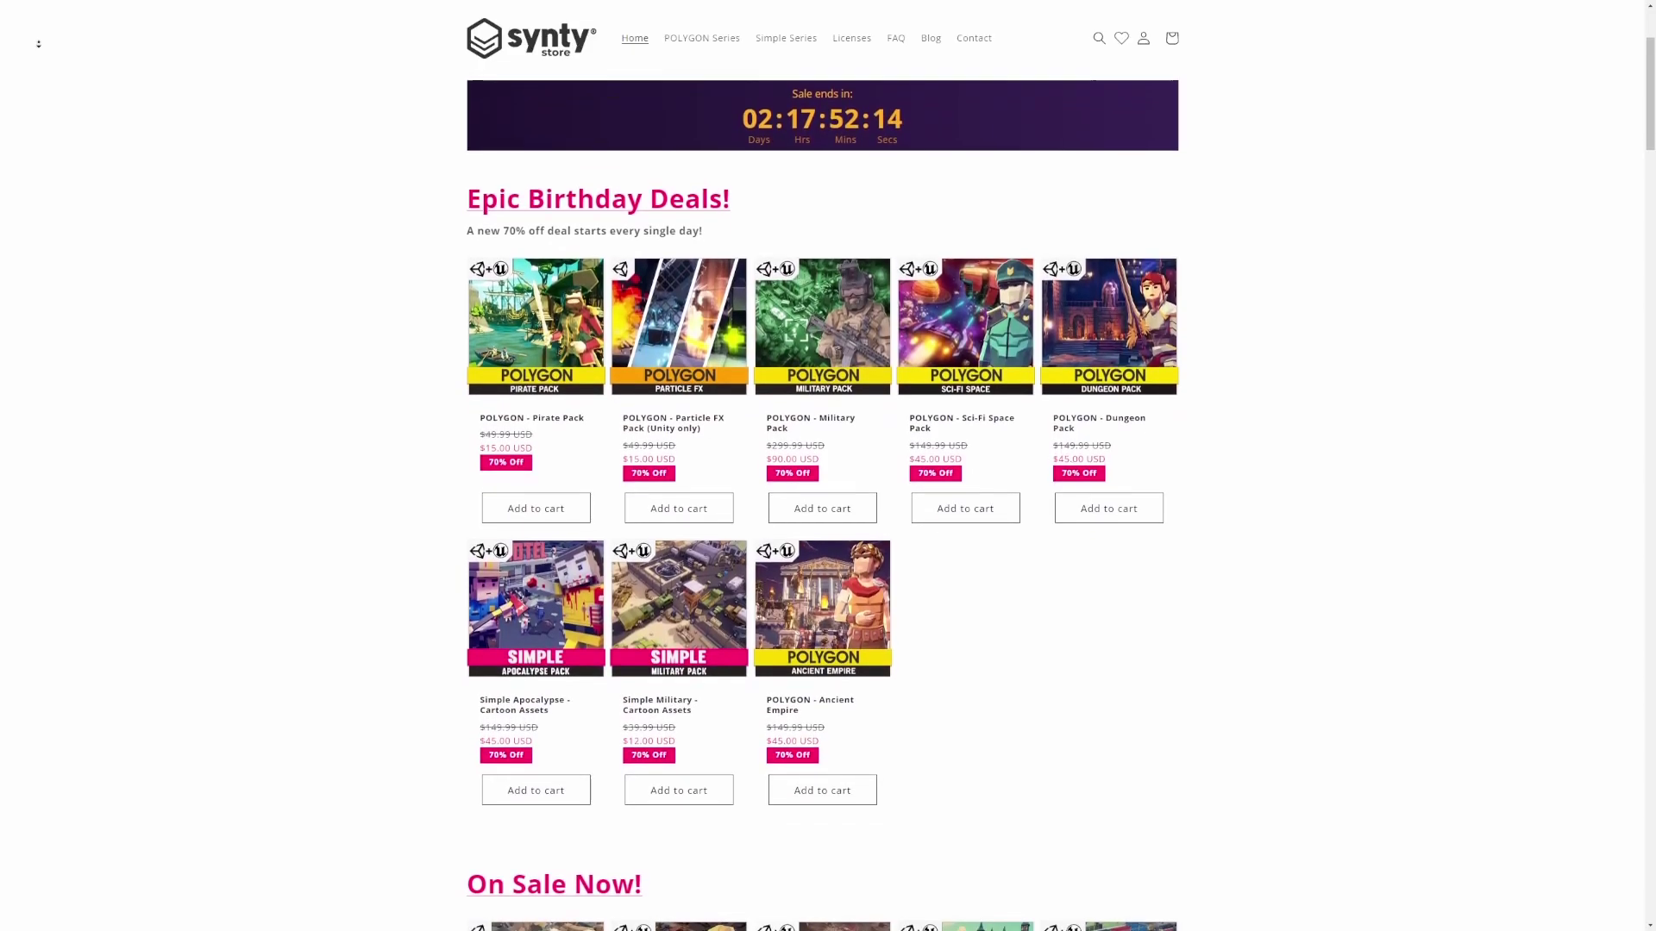
scroll(39, 43, "down", 2)
scroll(39, 43, "down", 2)
scroll(39, 43, "down", 2)
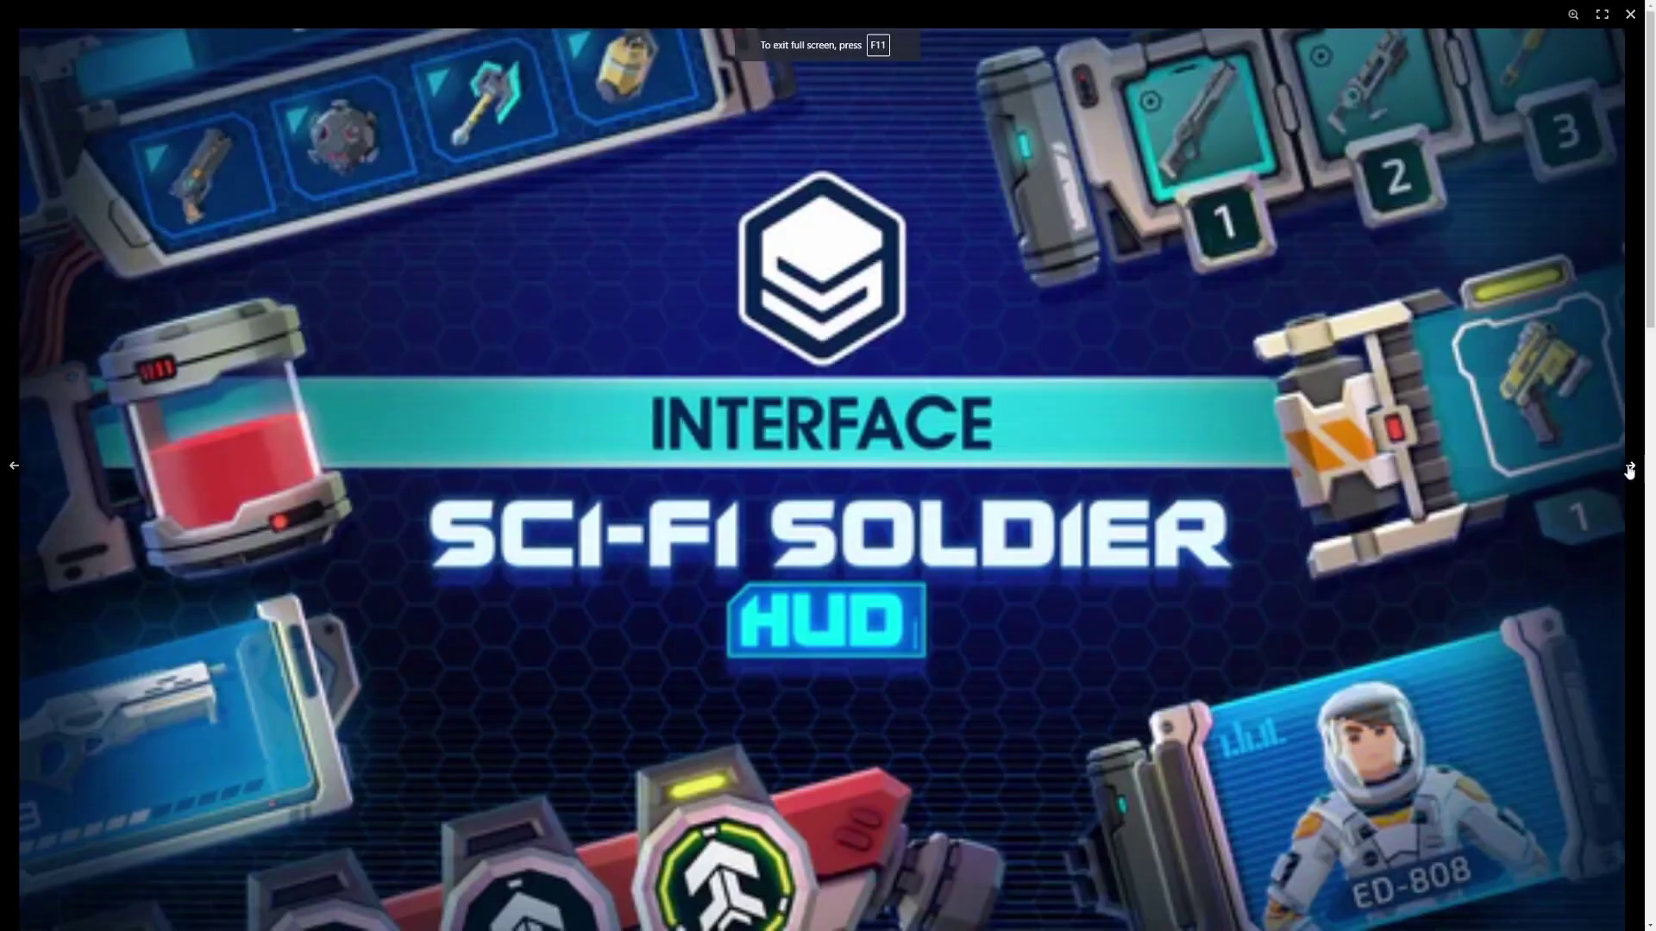
Step: Cycle through the HUD gallery images, past the compass gameplay shots to 'Fullscreen Damage FX Included'
left_click(1628, 469)
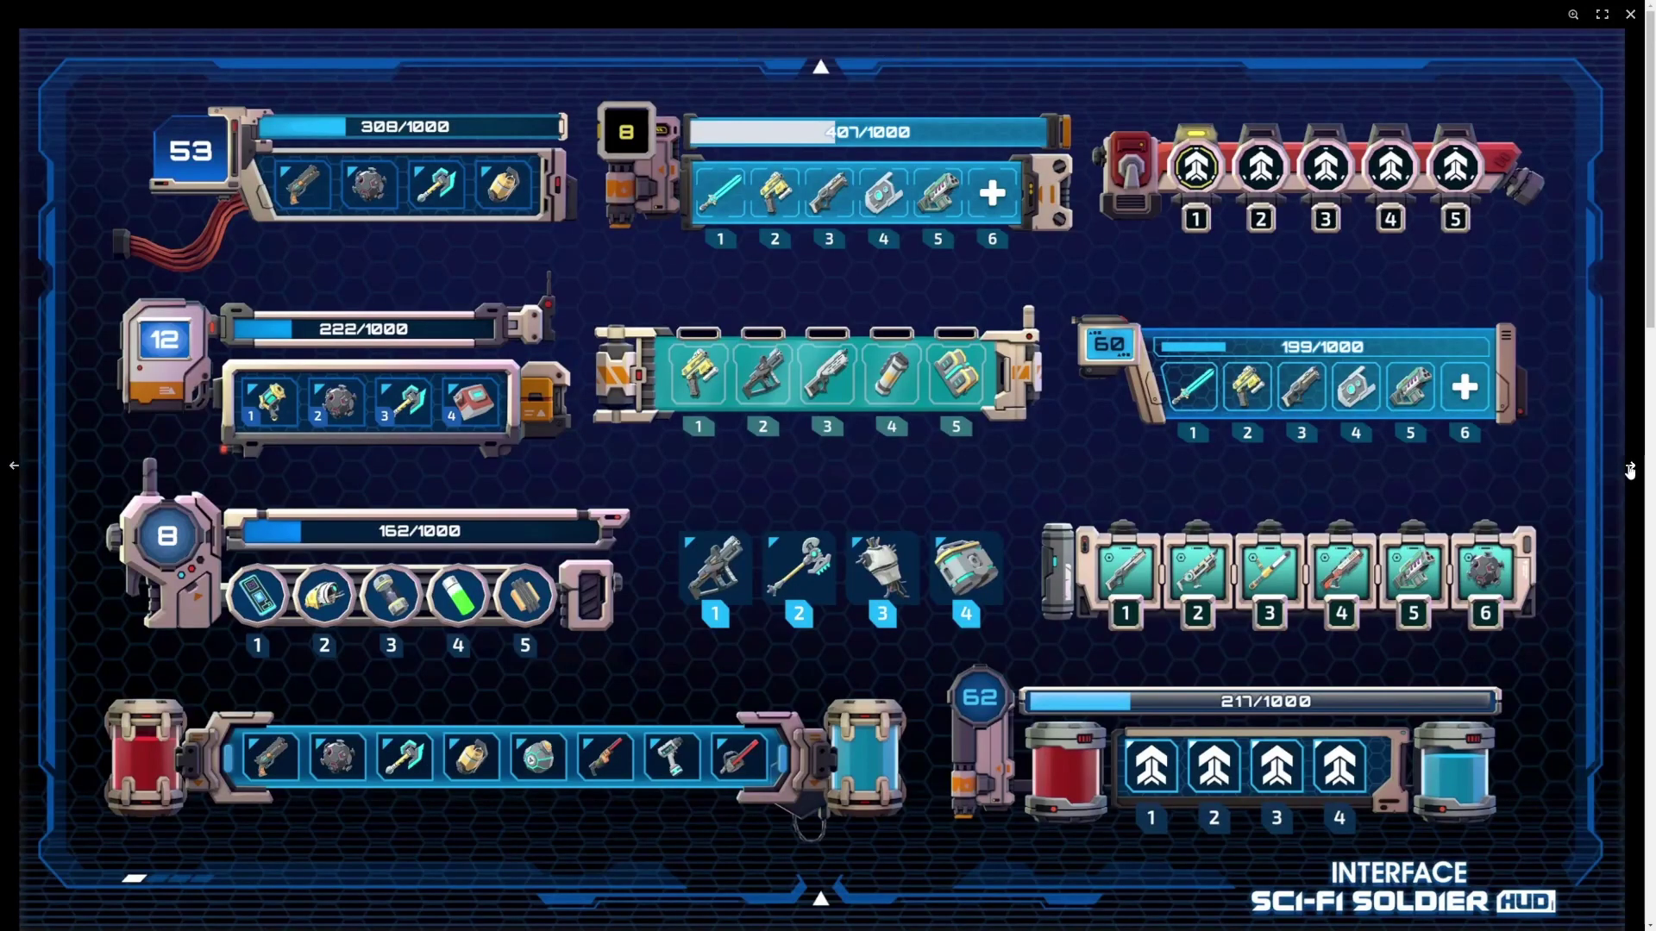
left_click(1628, 469)
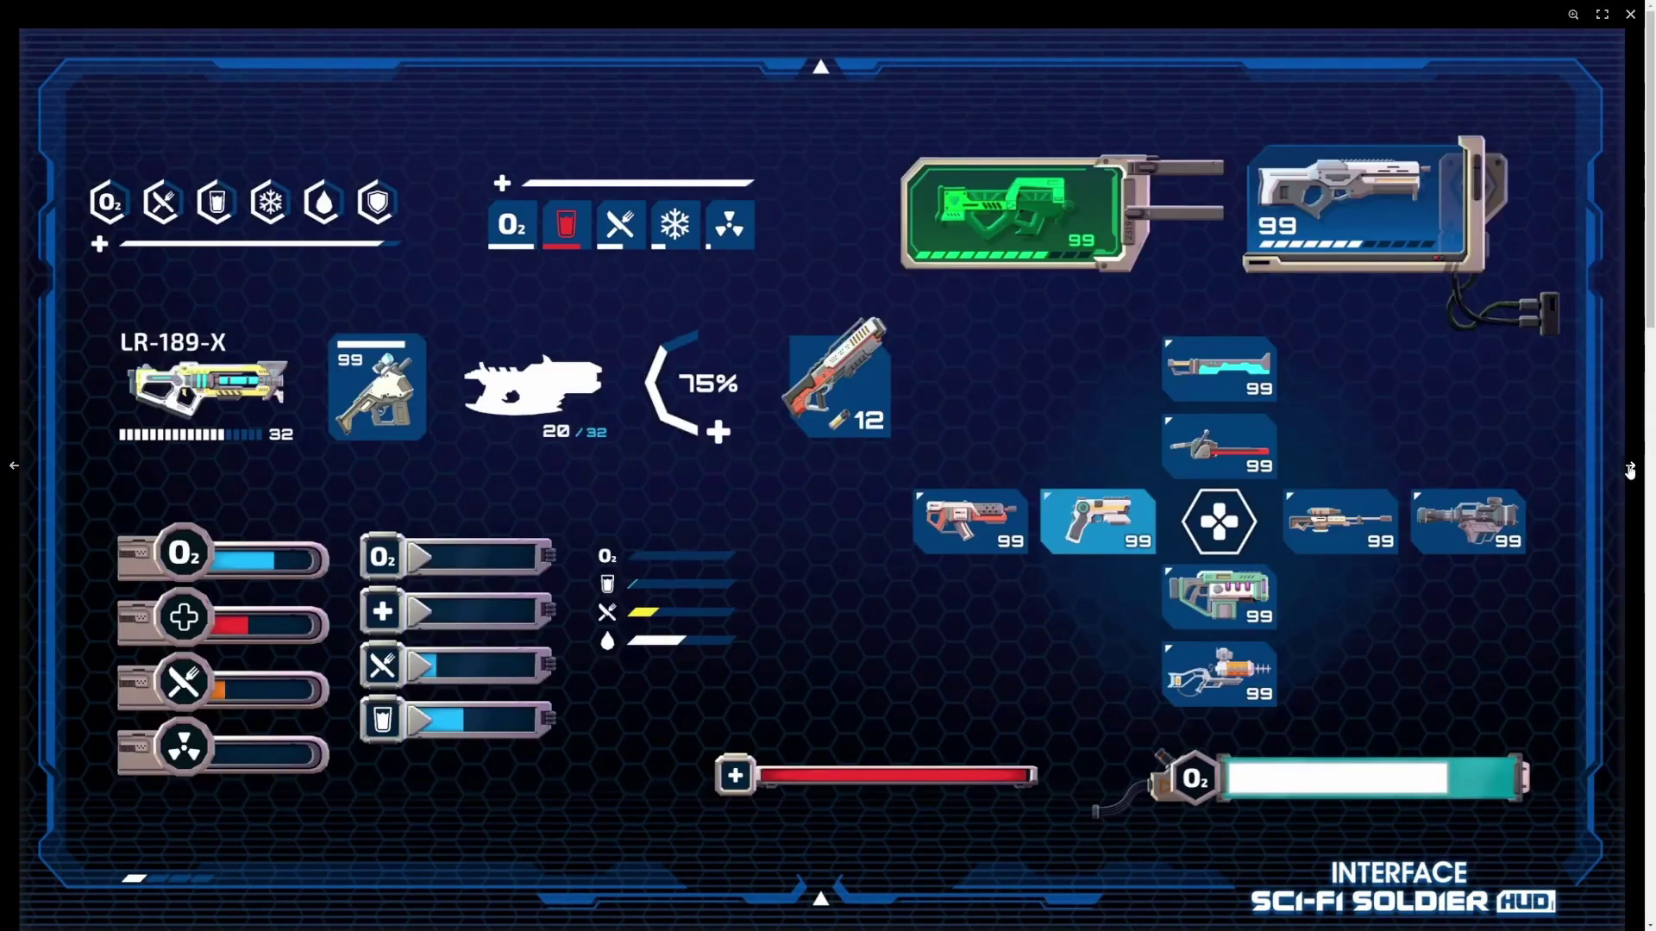
left_click(1628, 469)
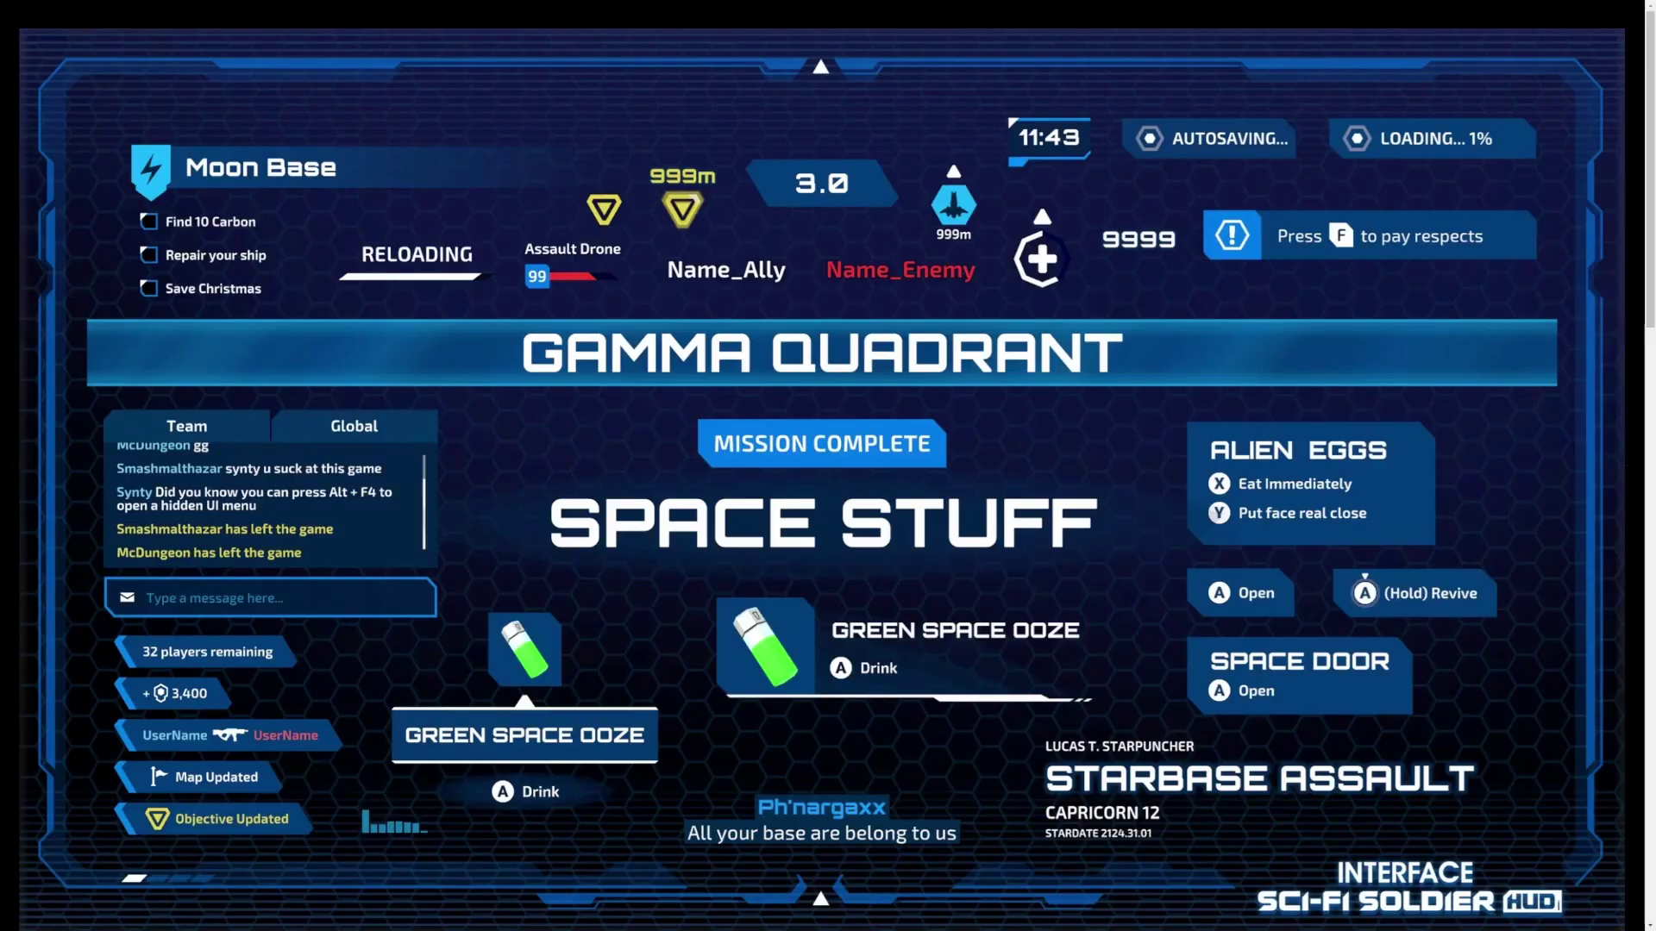
left_click(1628, 469)
left_click(1628, 469)
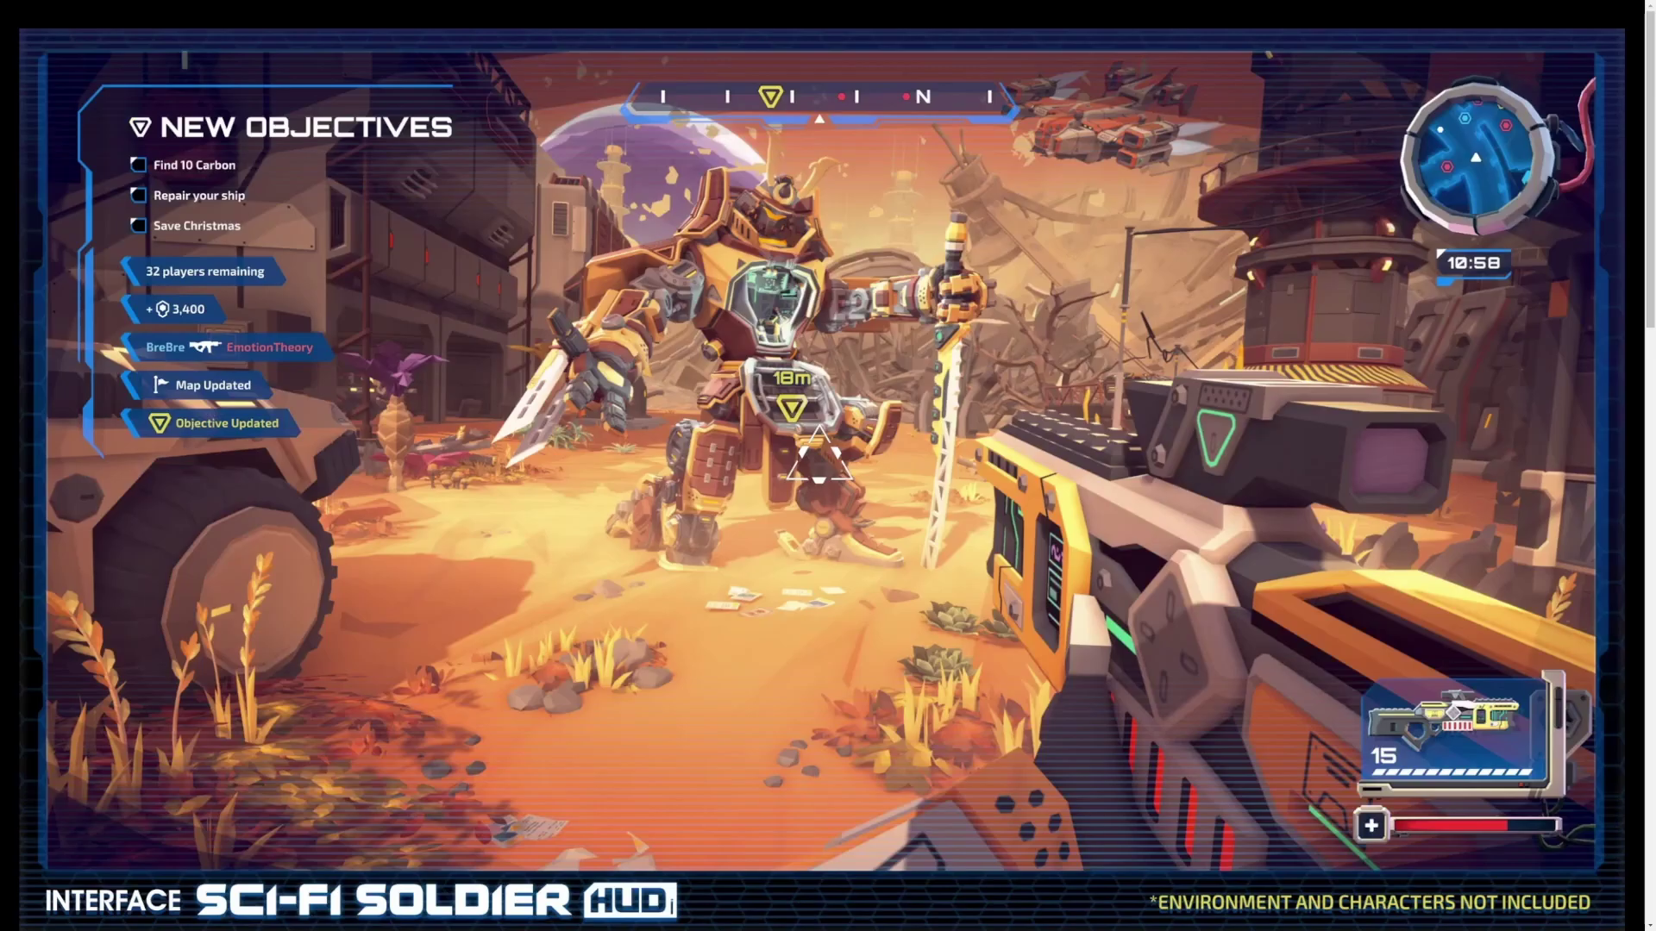
key("Right")
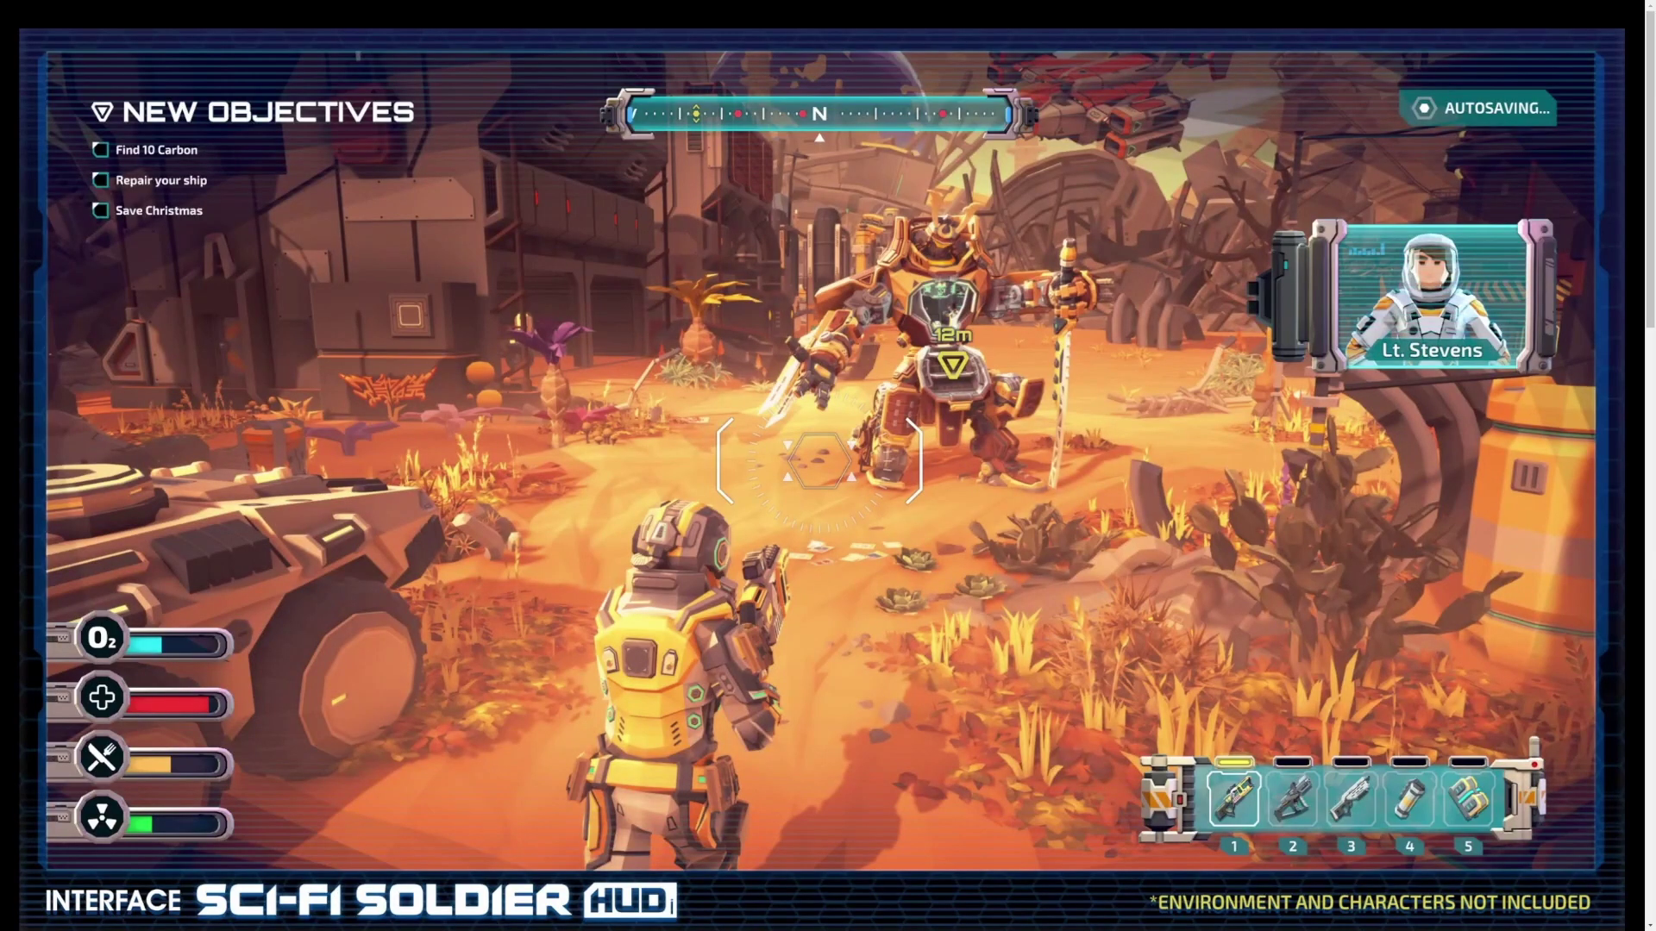
key("Right")
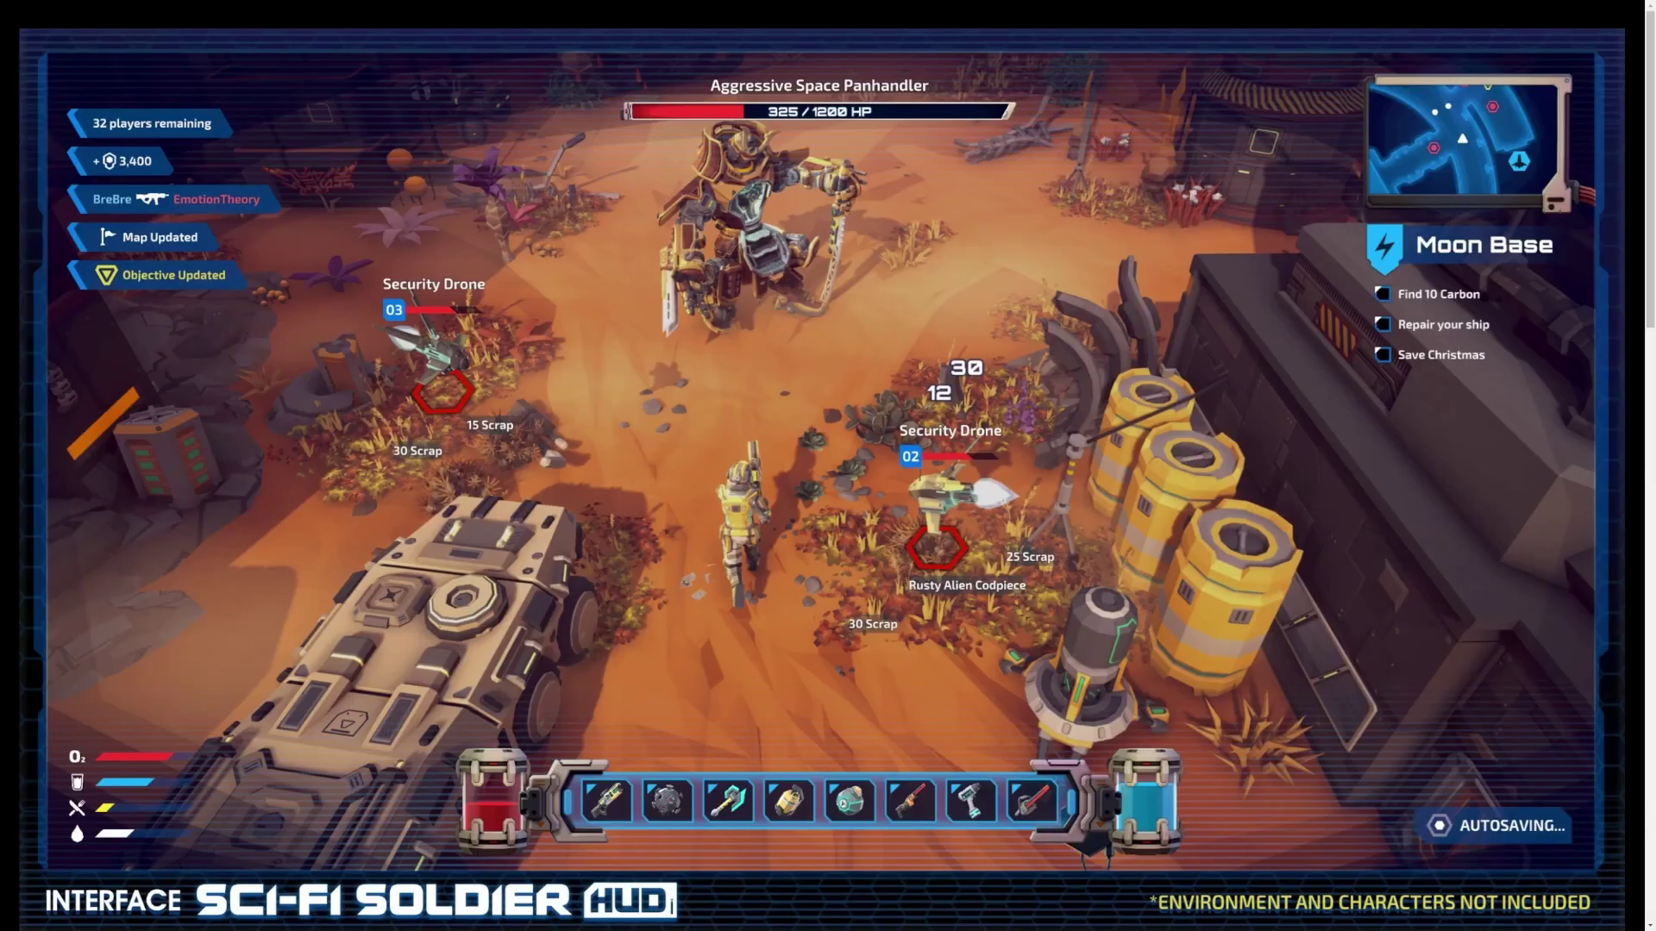
key("Right")
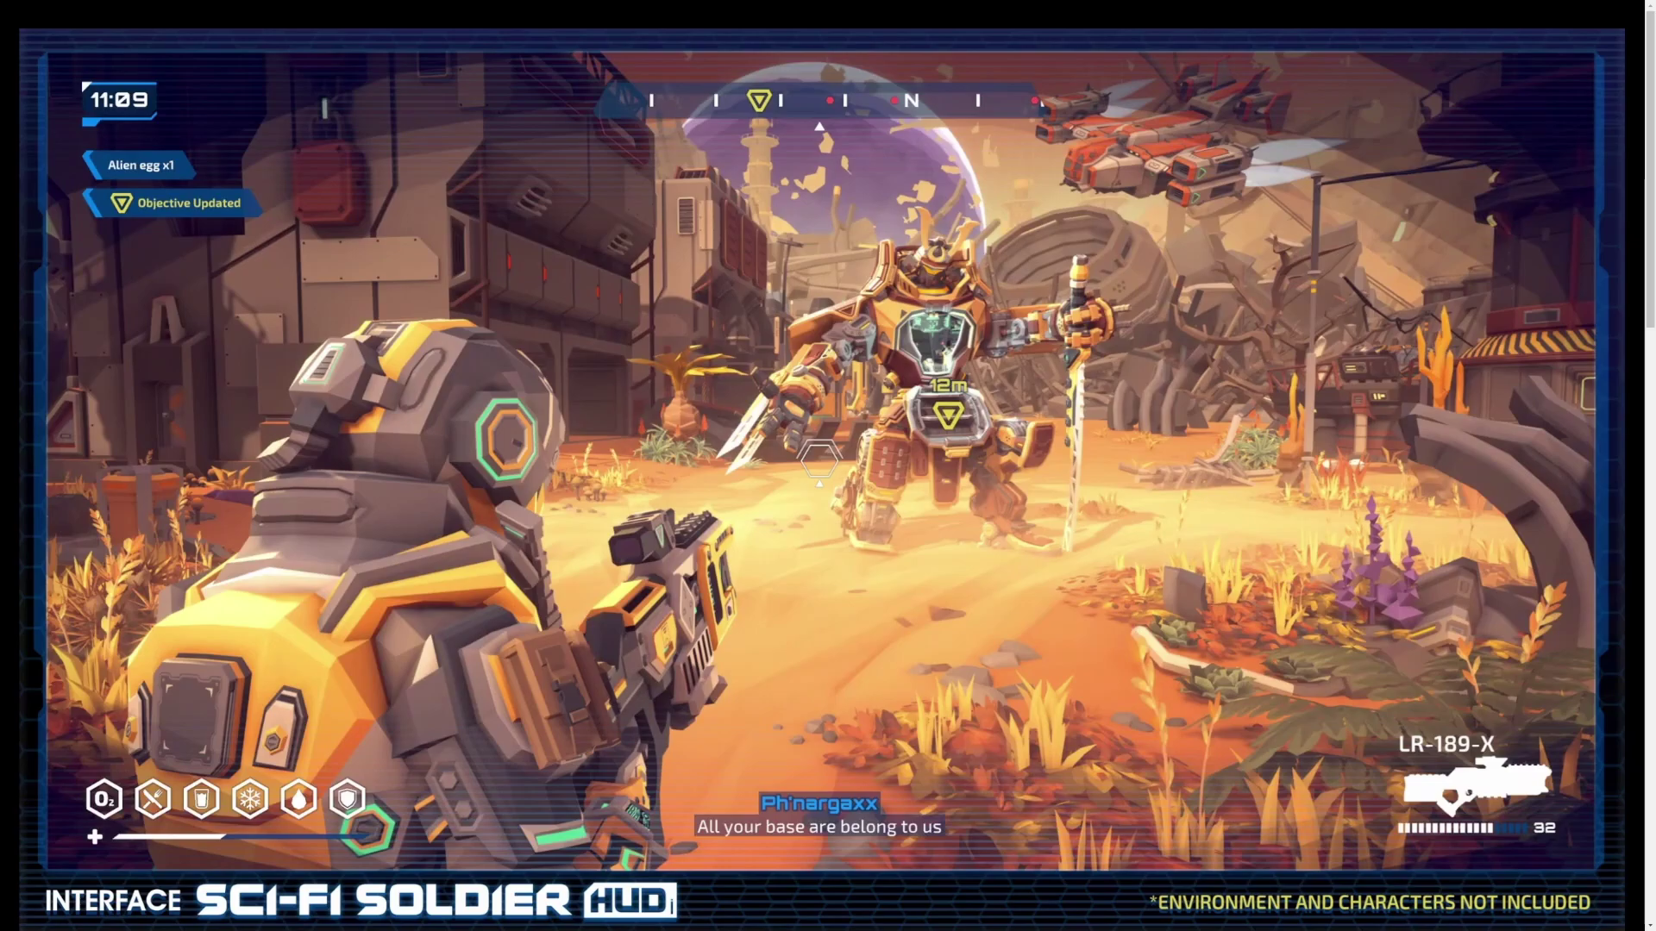
key("Right")
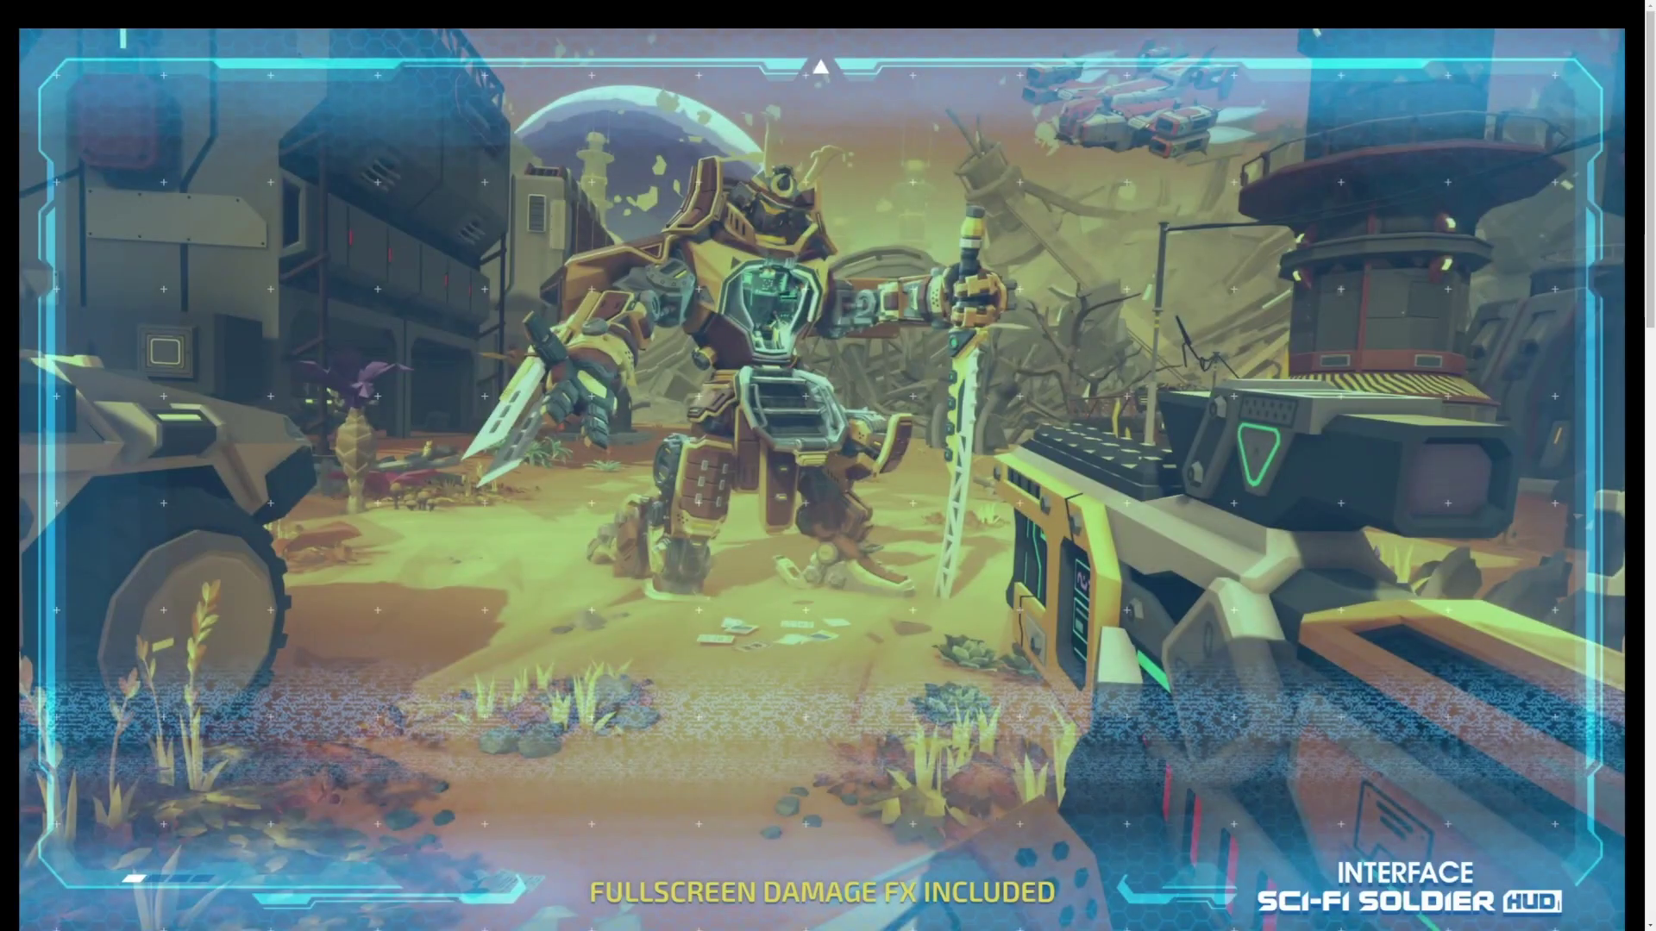
key("Right")
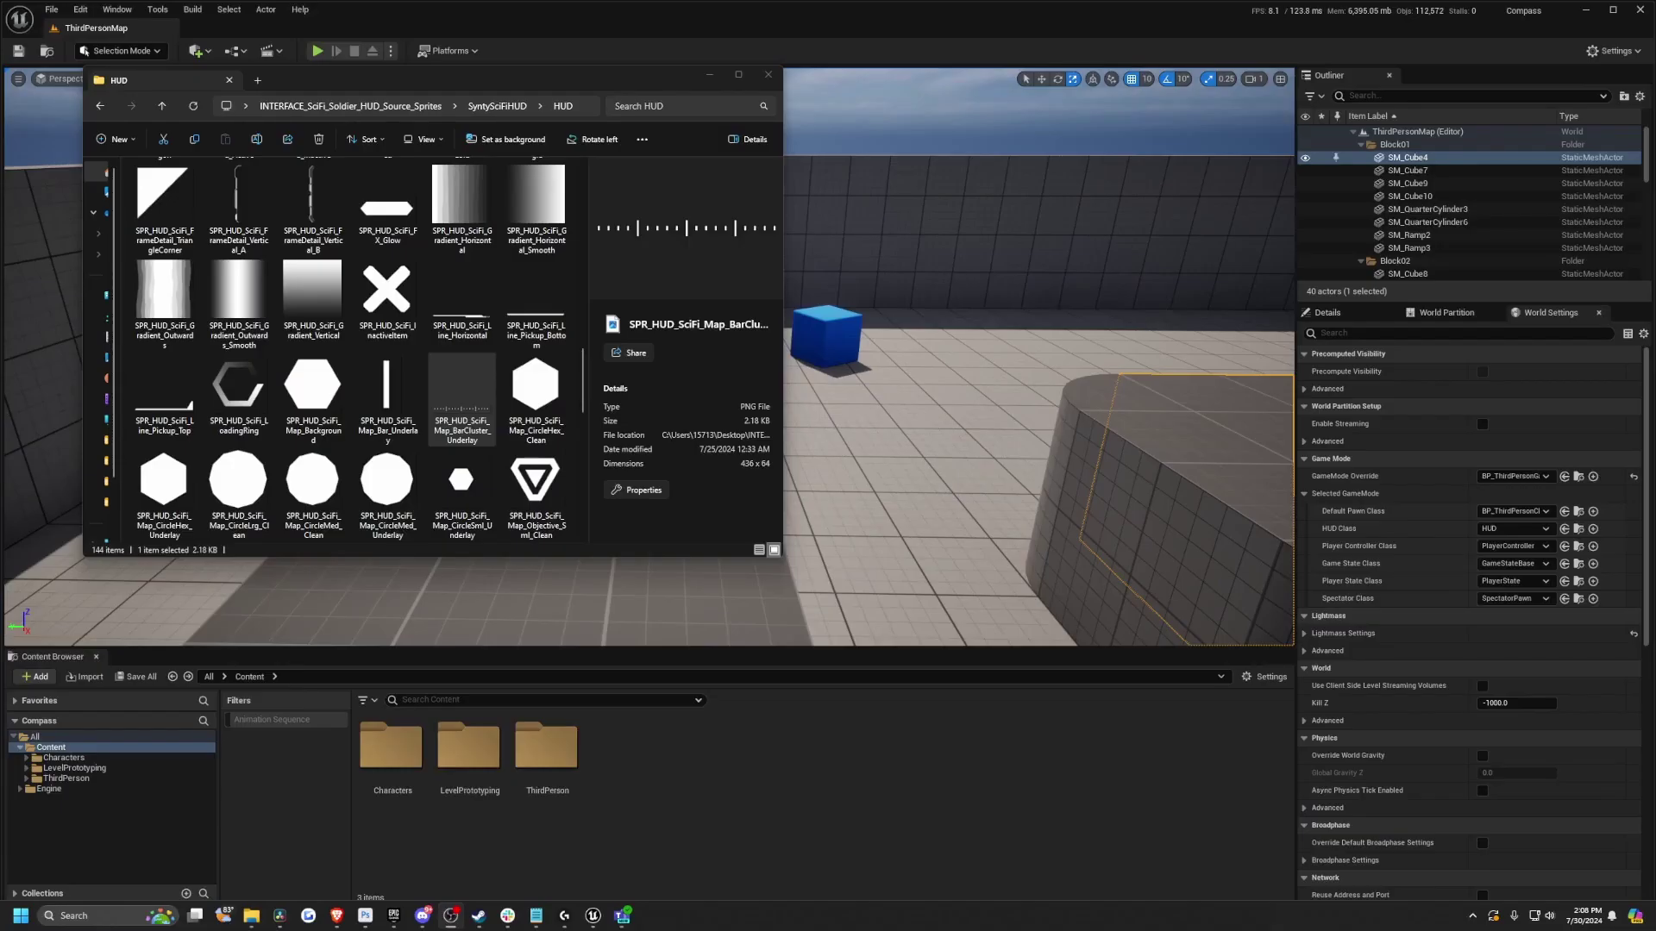
Step: Preview SPR_HUD_SciFi_Map_BarCluster_Underlay, then bring the Photoshop compass mockup forward
double_click(478, 438)
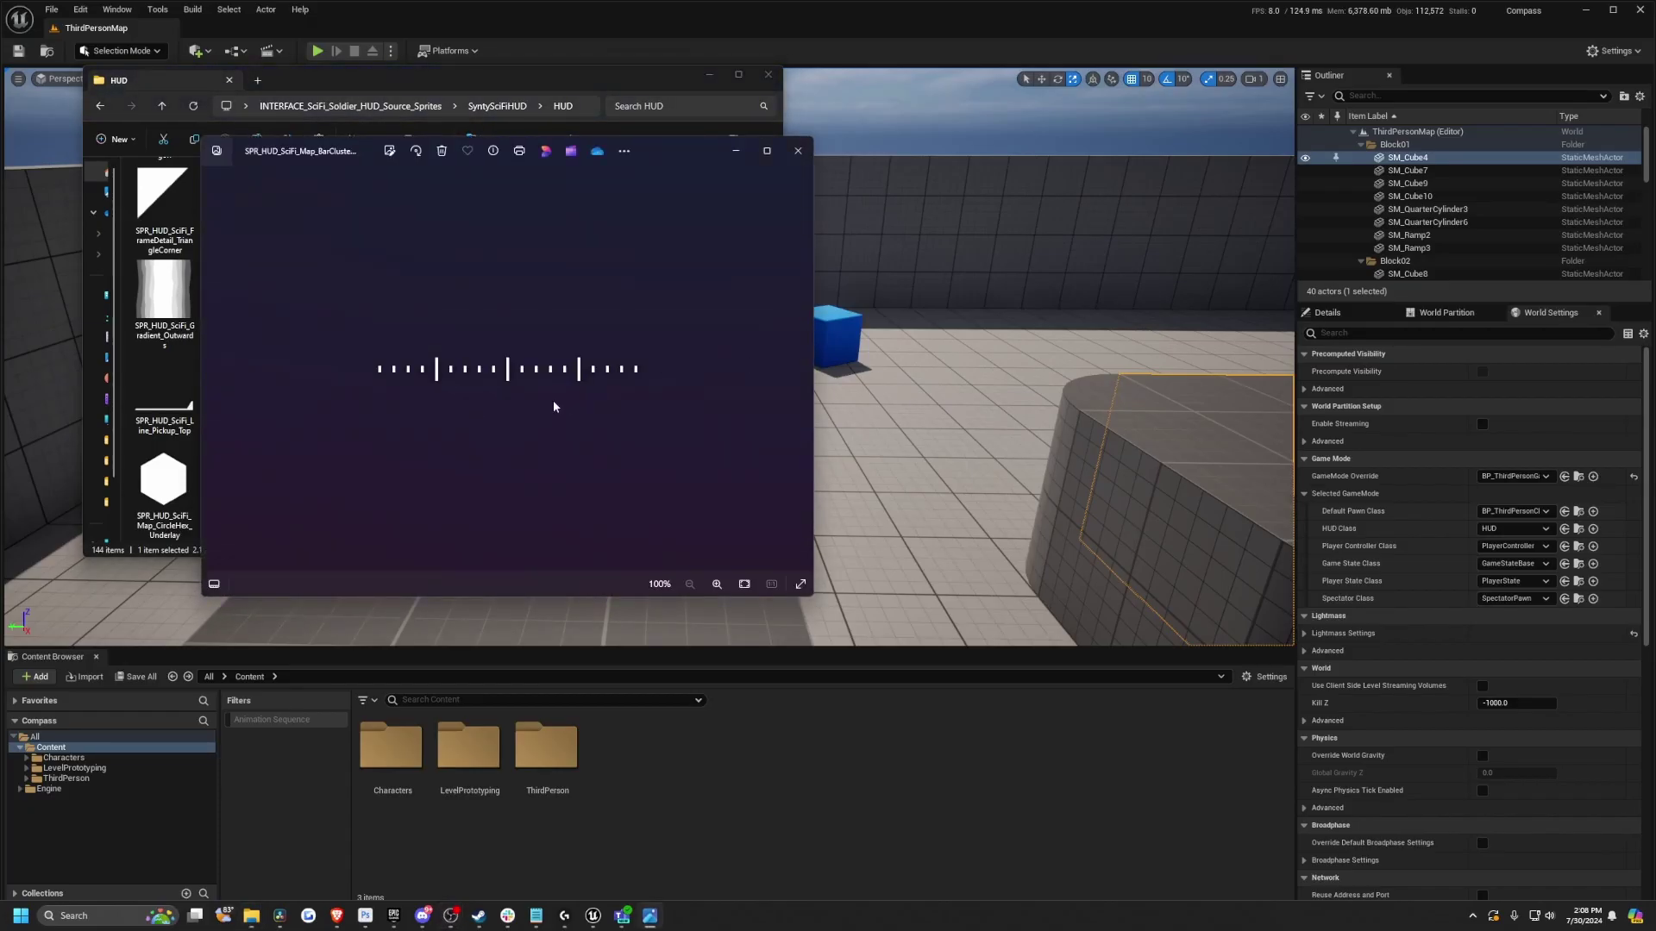
left_click(380, 919)
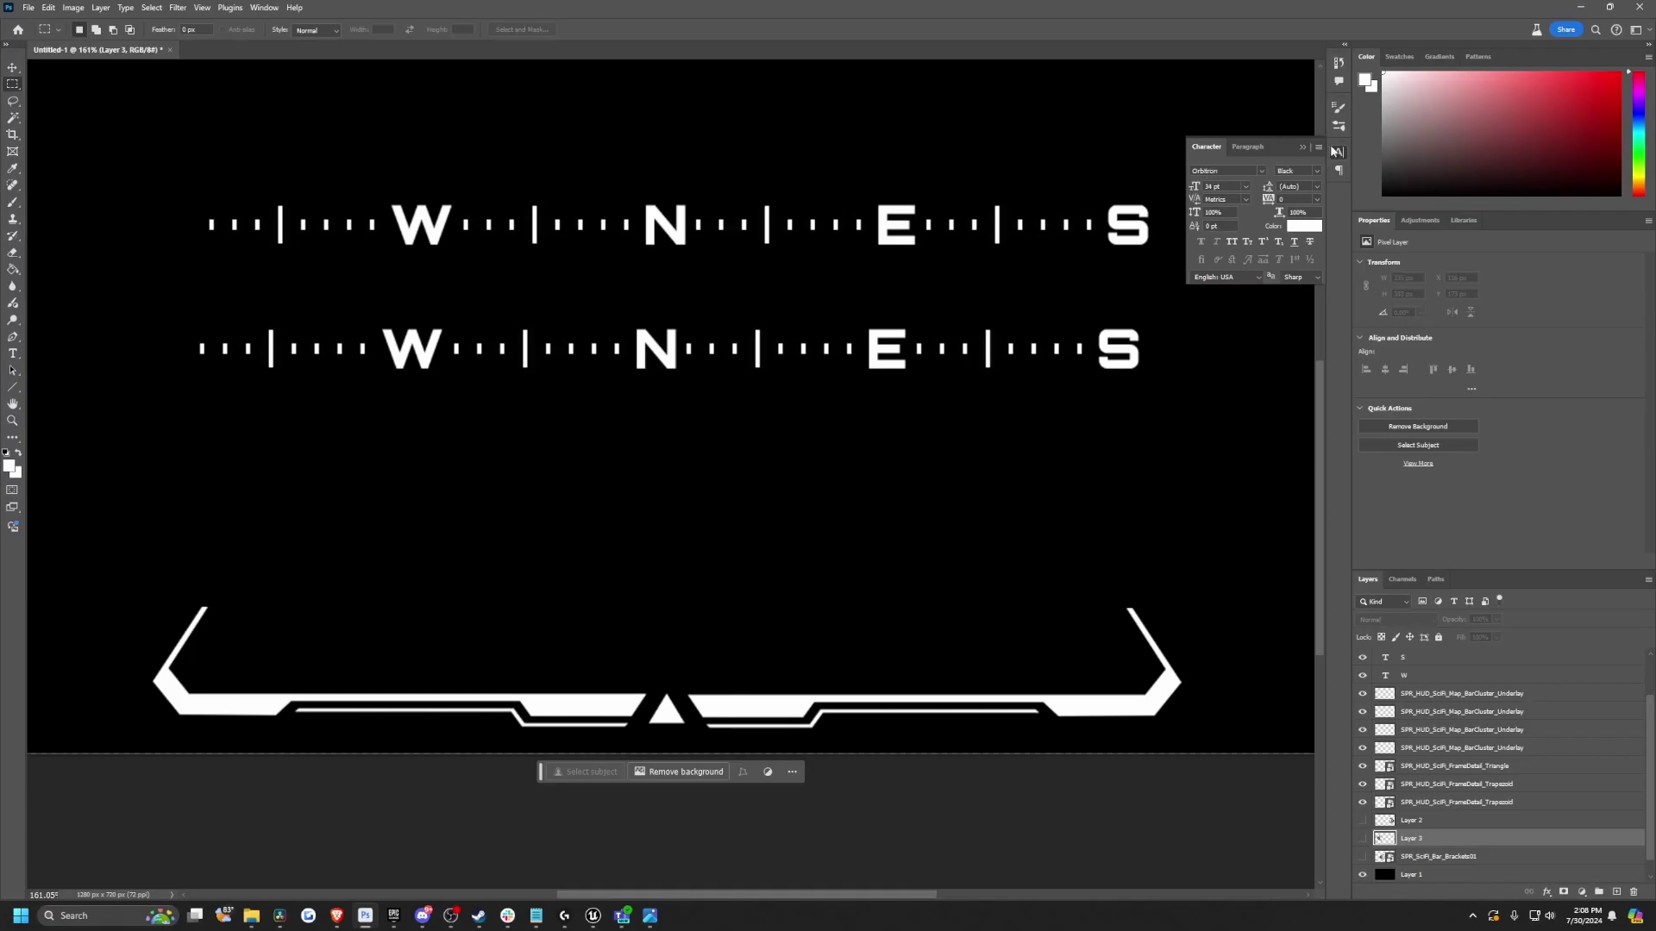
Step: Close the floating Character/Paragraph panel covering the W–N–E–S compass artwork
left_click(1303, 147)
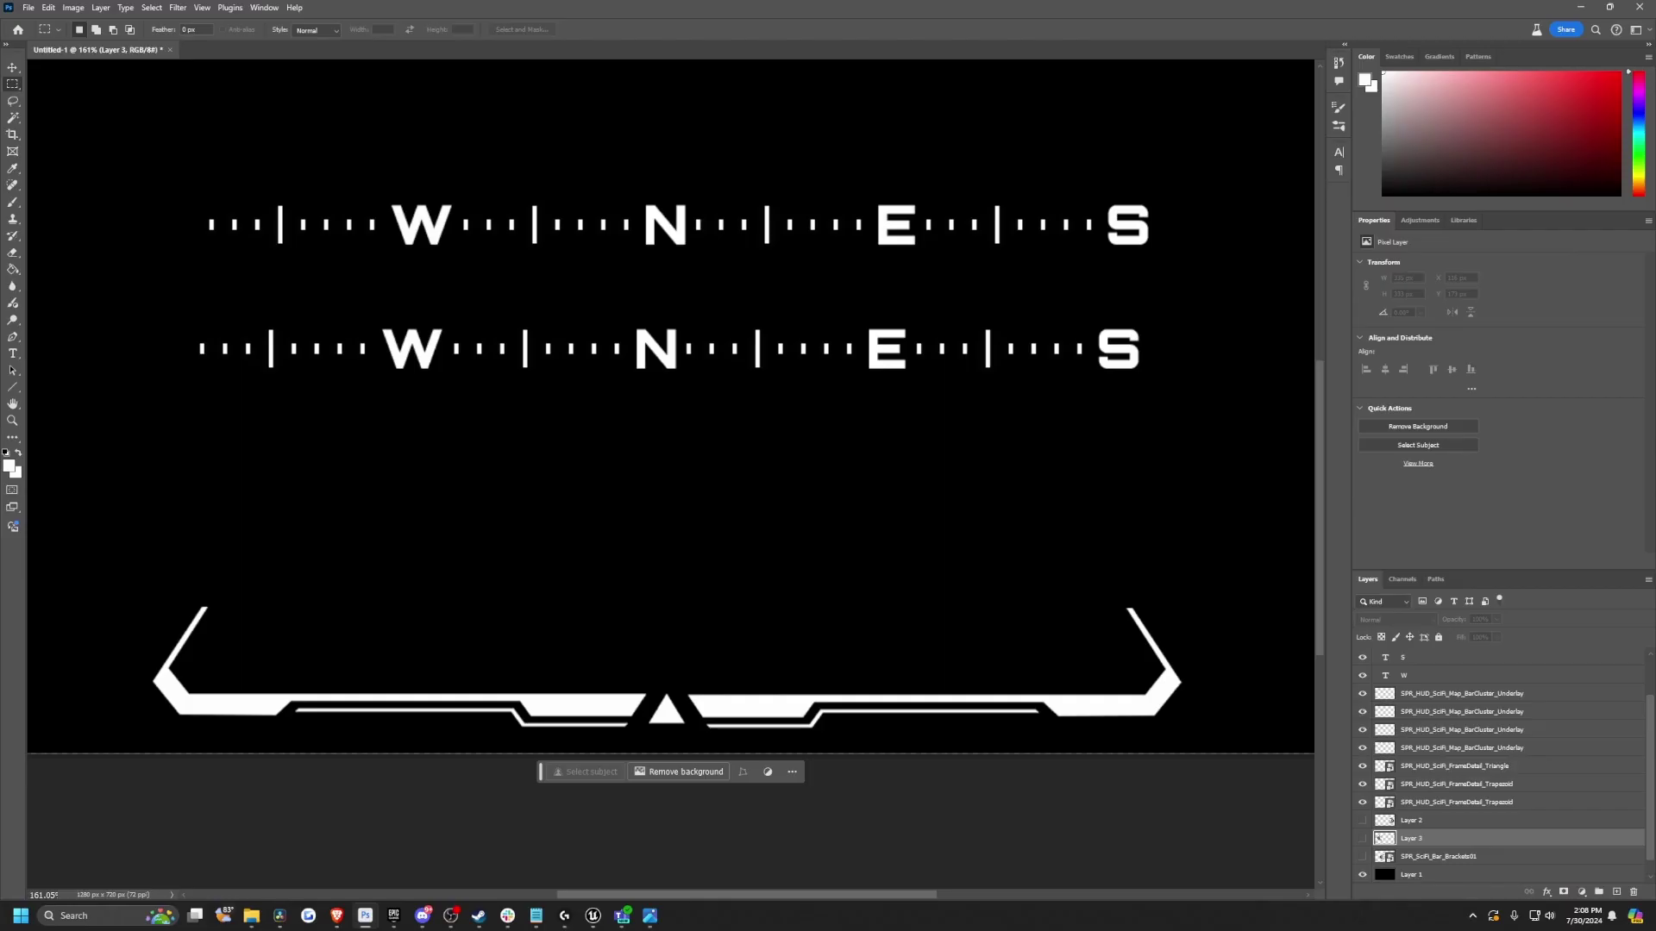
Step: Preview CompassCustom.png and import it into the Content folder
left_click(1583, 9)
double_click(163, 196)
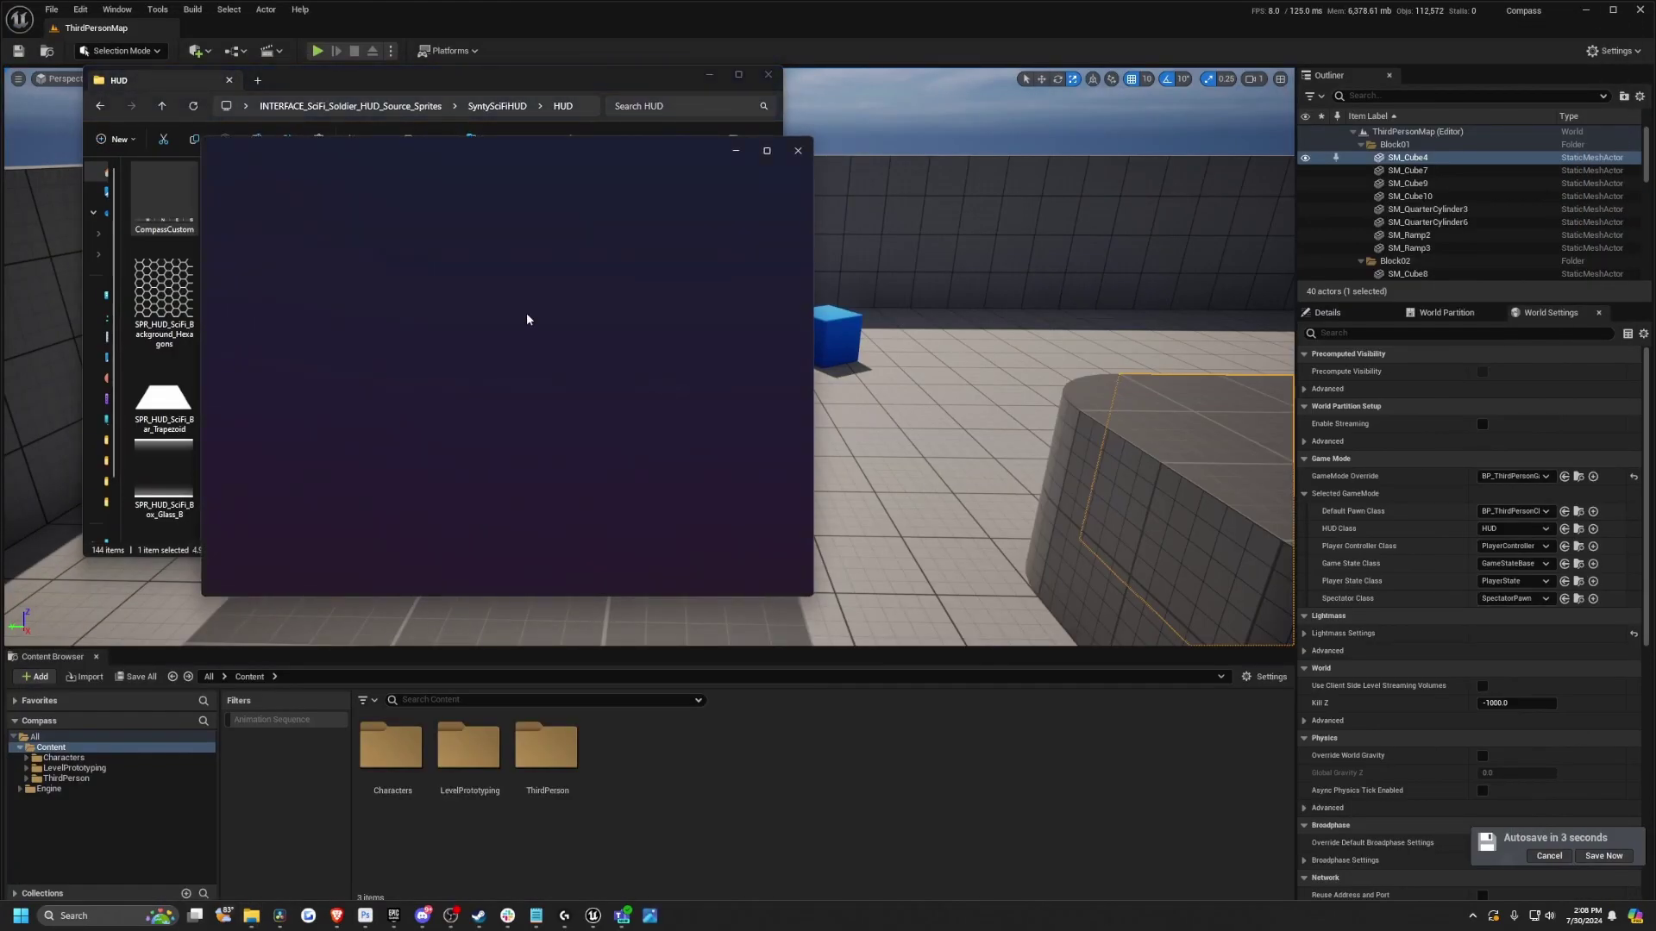
left_click(797, 151)
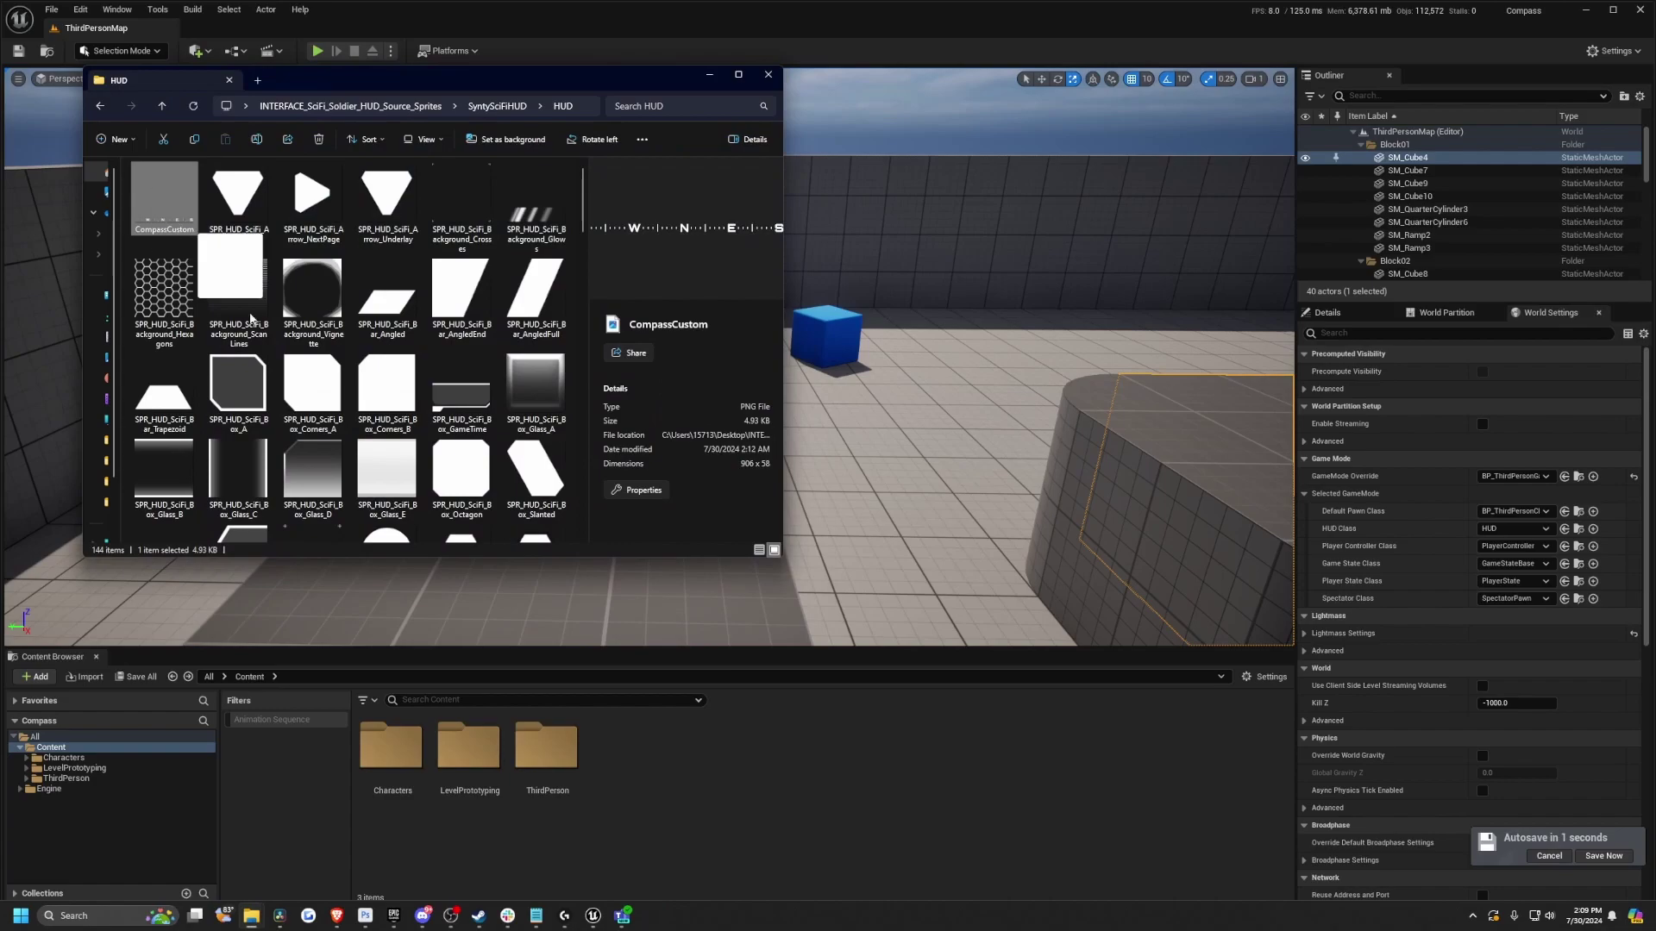
left_click_drag(728, 793, 779, 783)
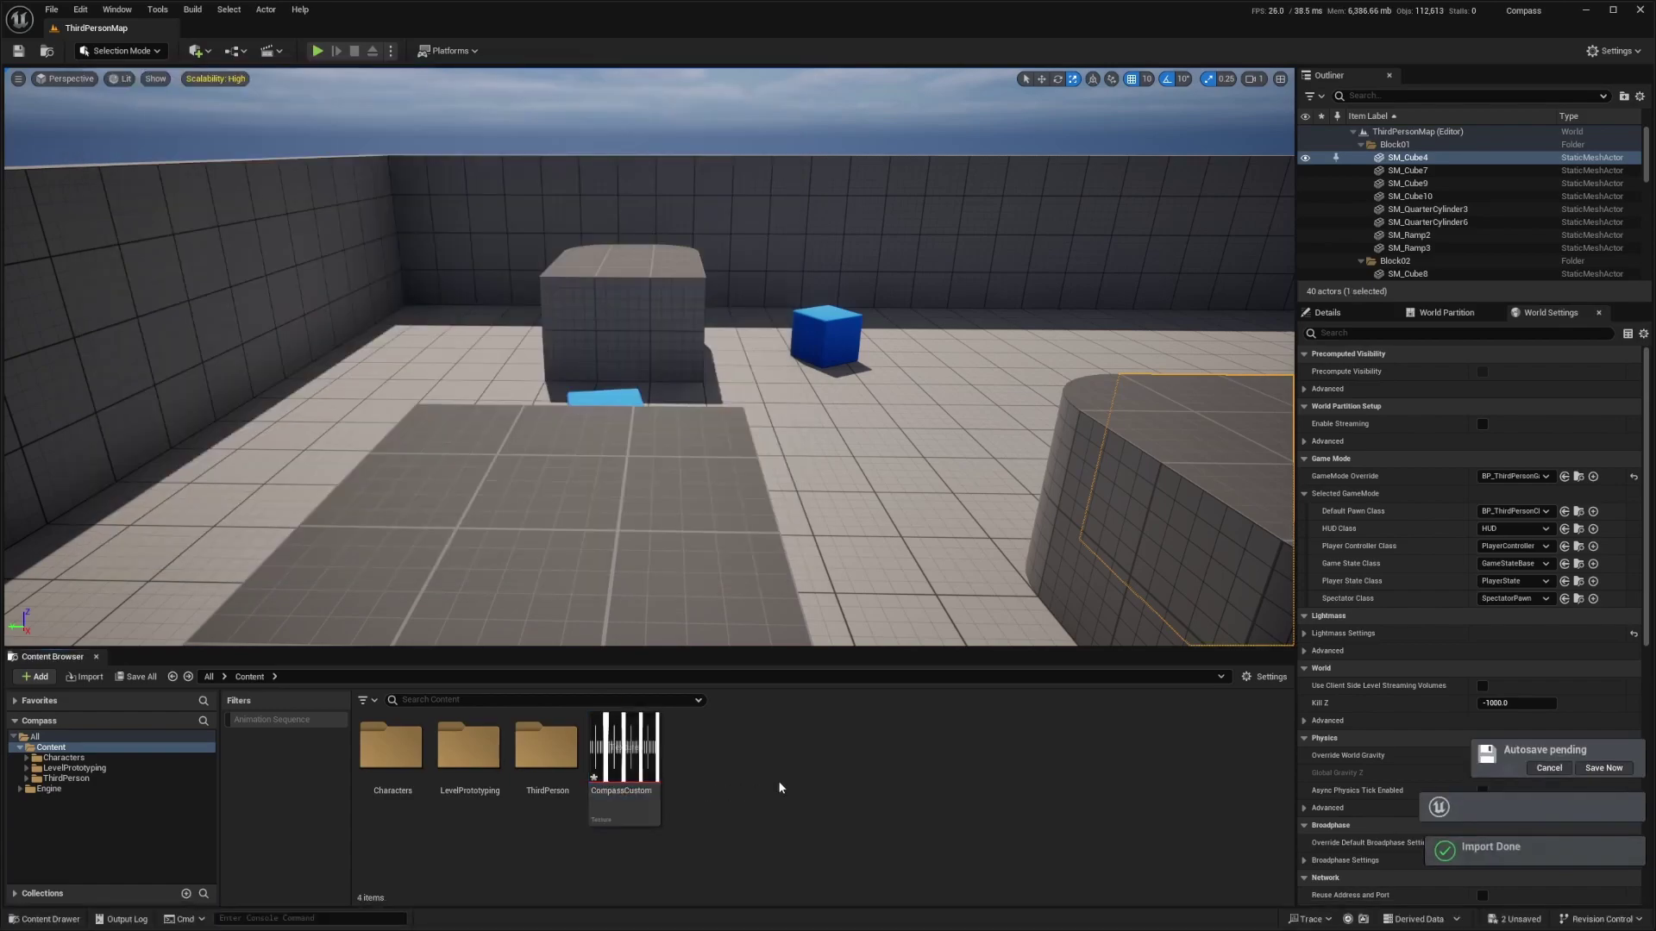
Step: Create a material named M_Compass from the CompassCustom texture and open it
right_click(624, 768)
left_click(683, 275)
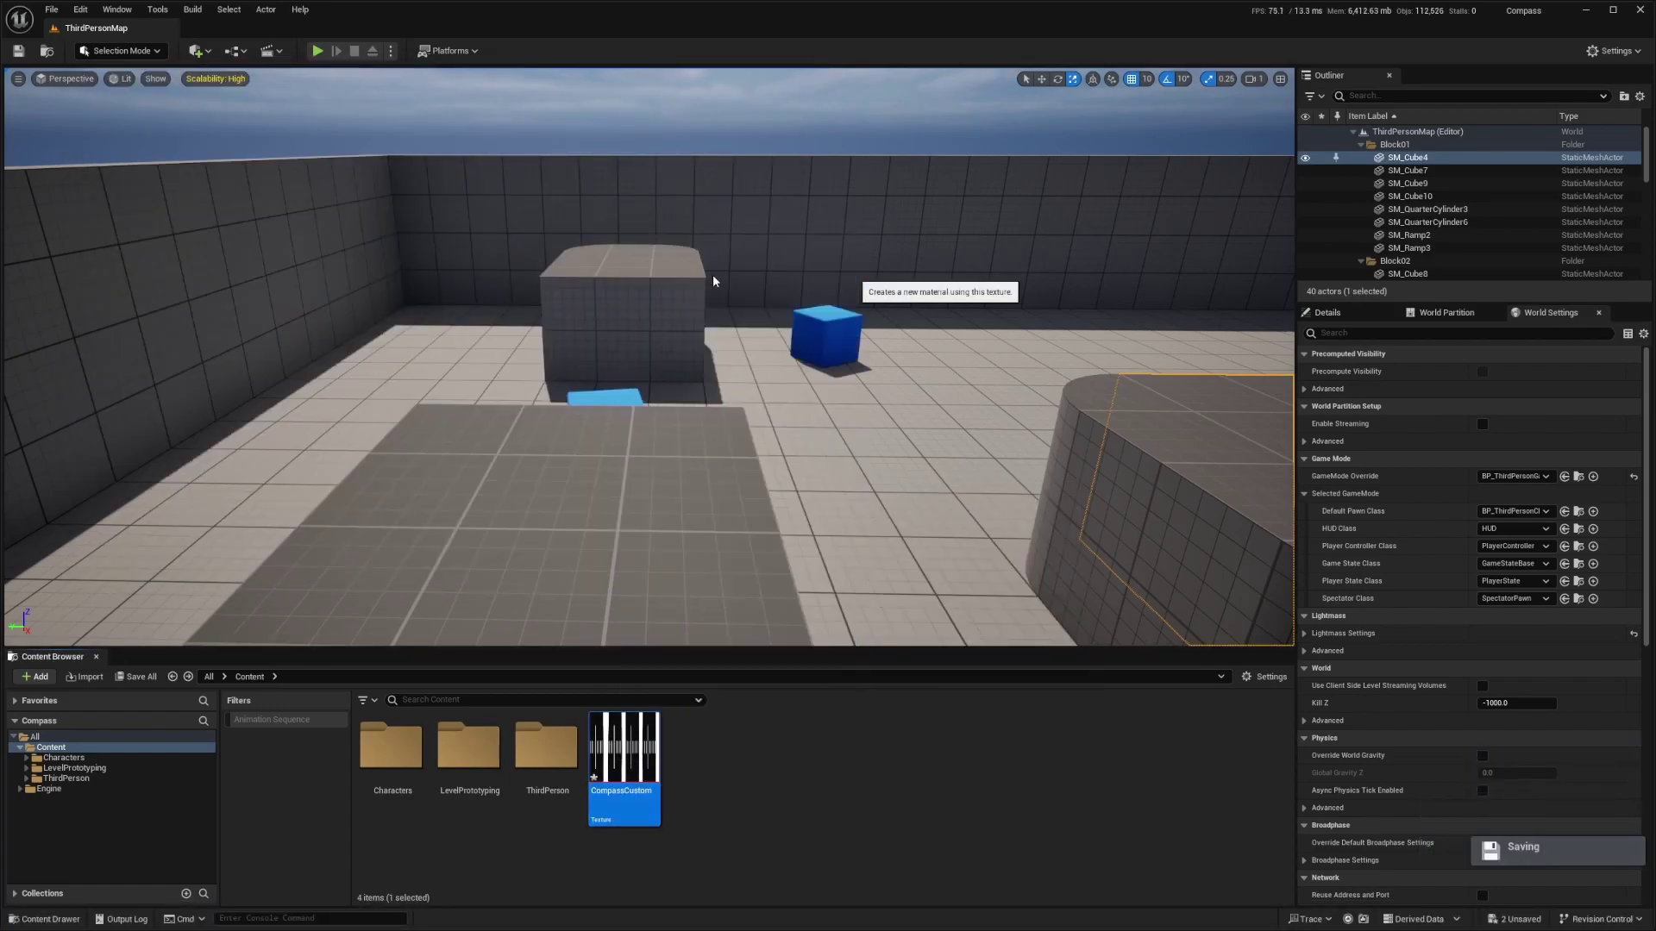
type("M_Compass")
key("Return")
double_click(701, 745)
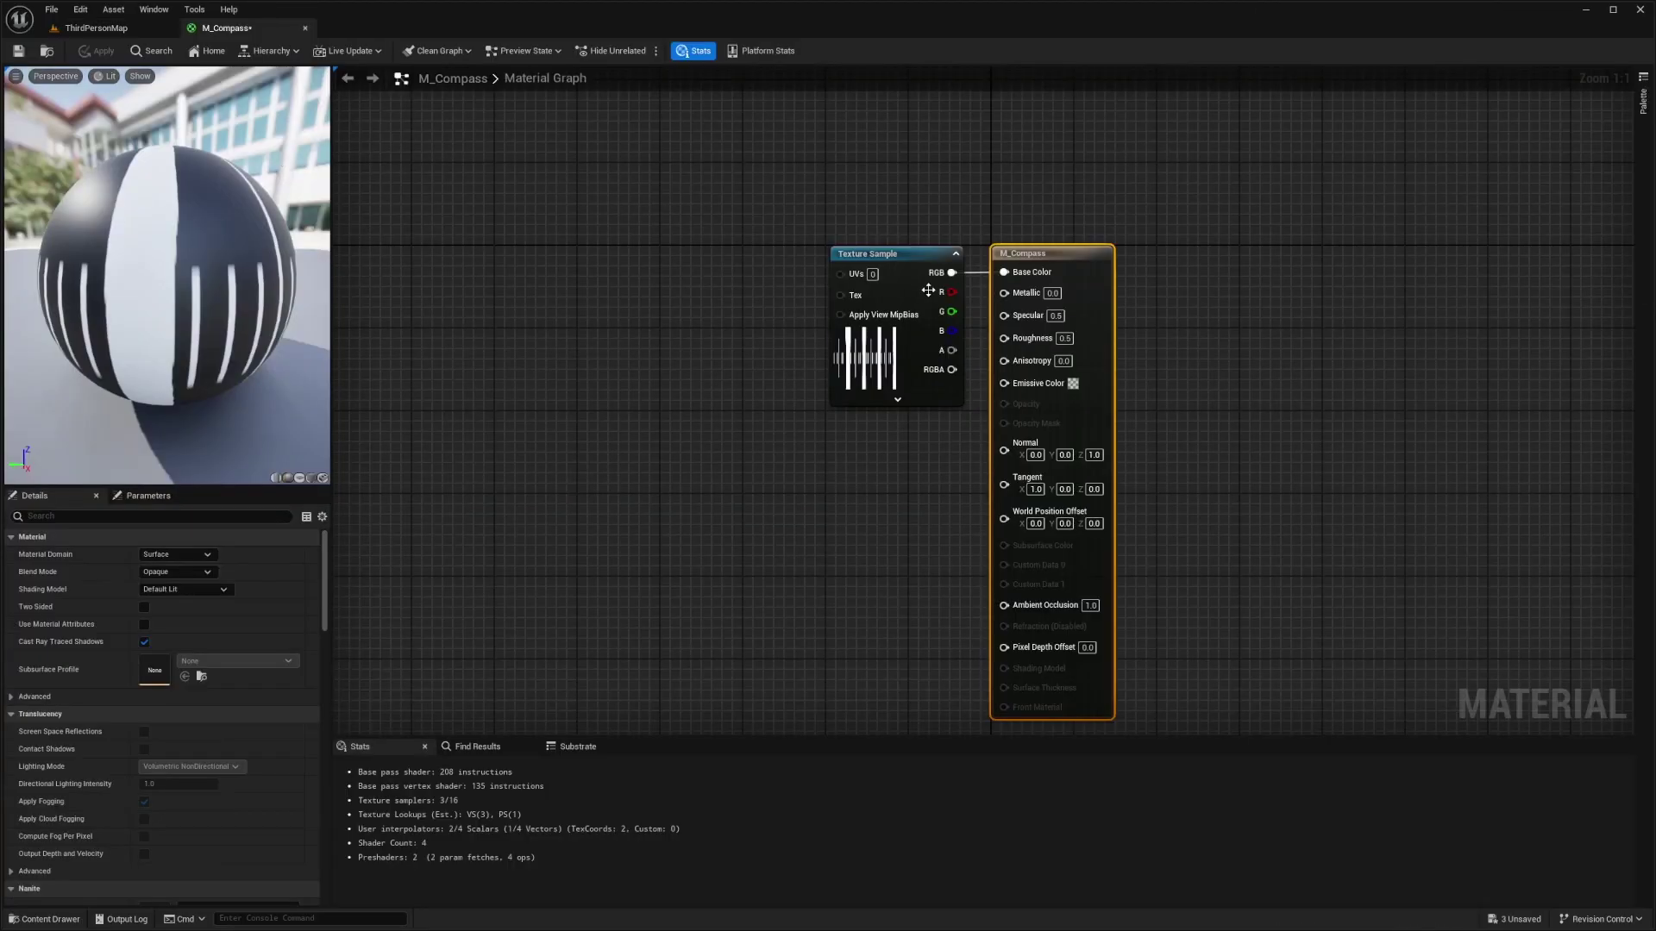
Step: Set M_Compass's Material Domain to User Interface
left_click_drag(930, 251, 881, 254)
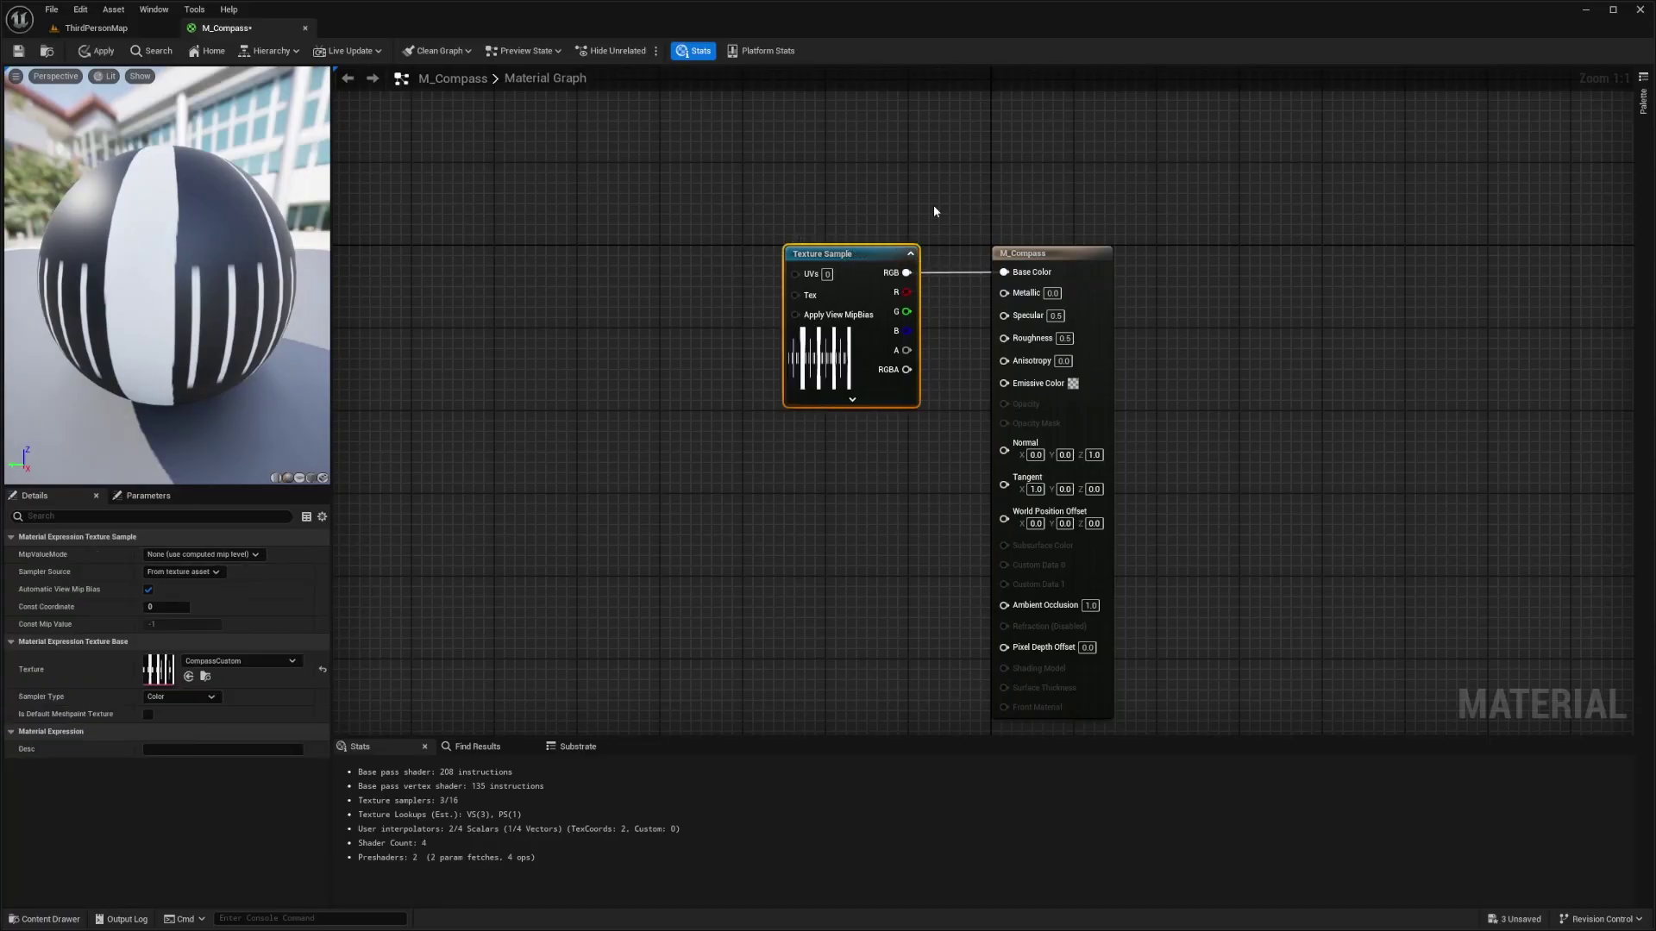
left_click_drag(1152, 183, 1054, 365)
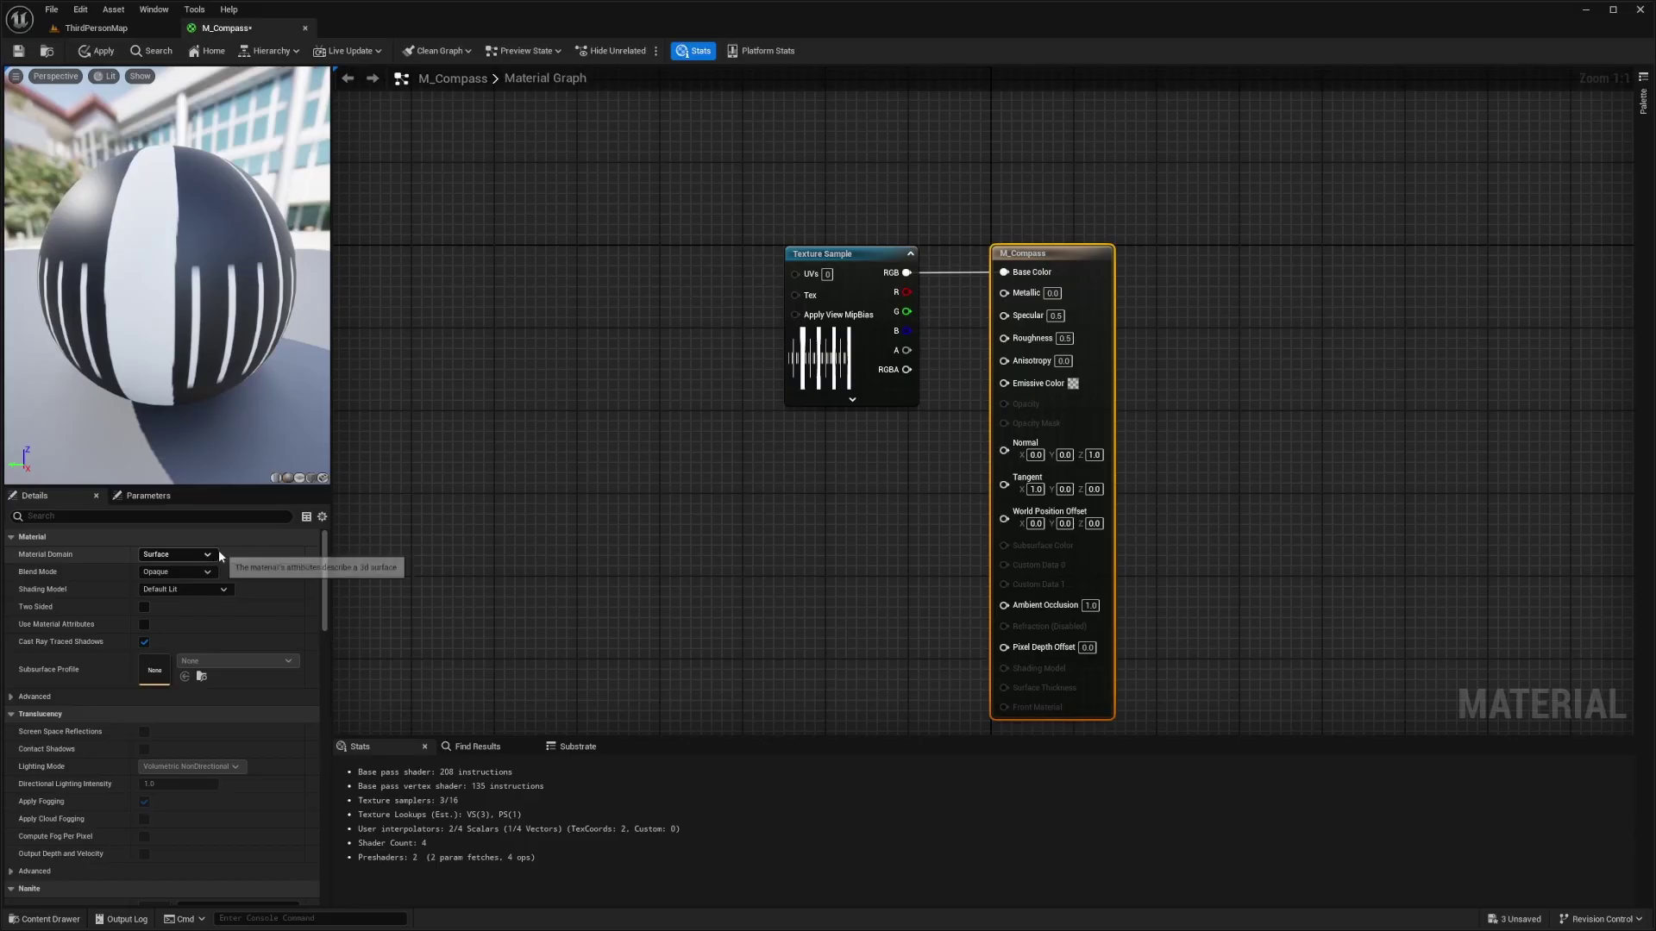
left_click(172, 554)
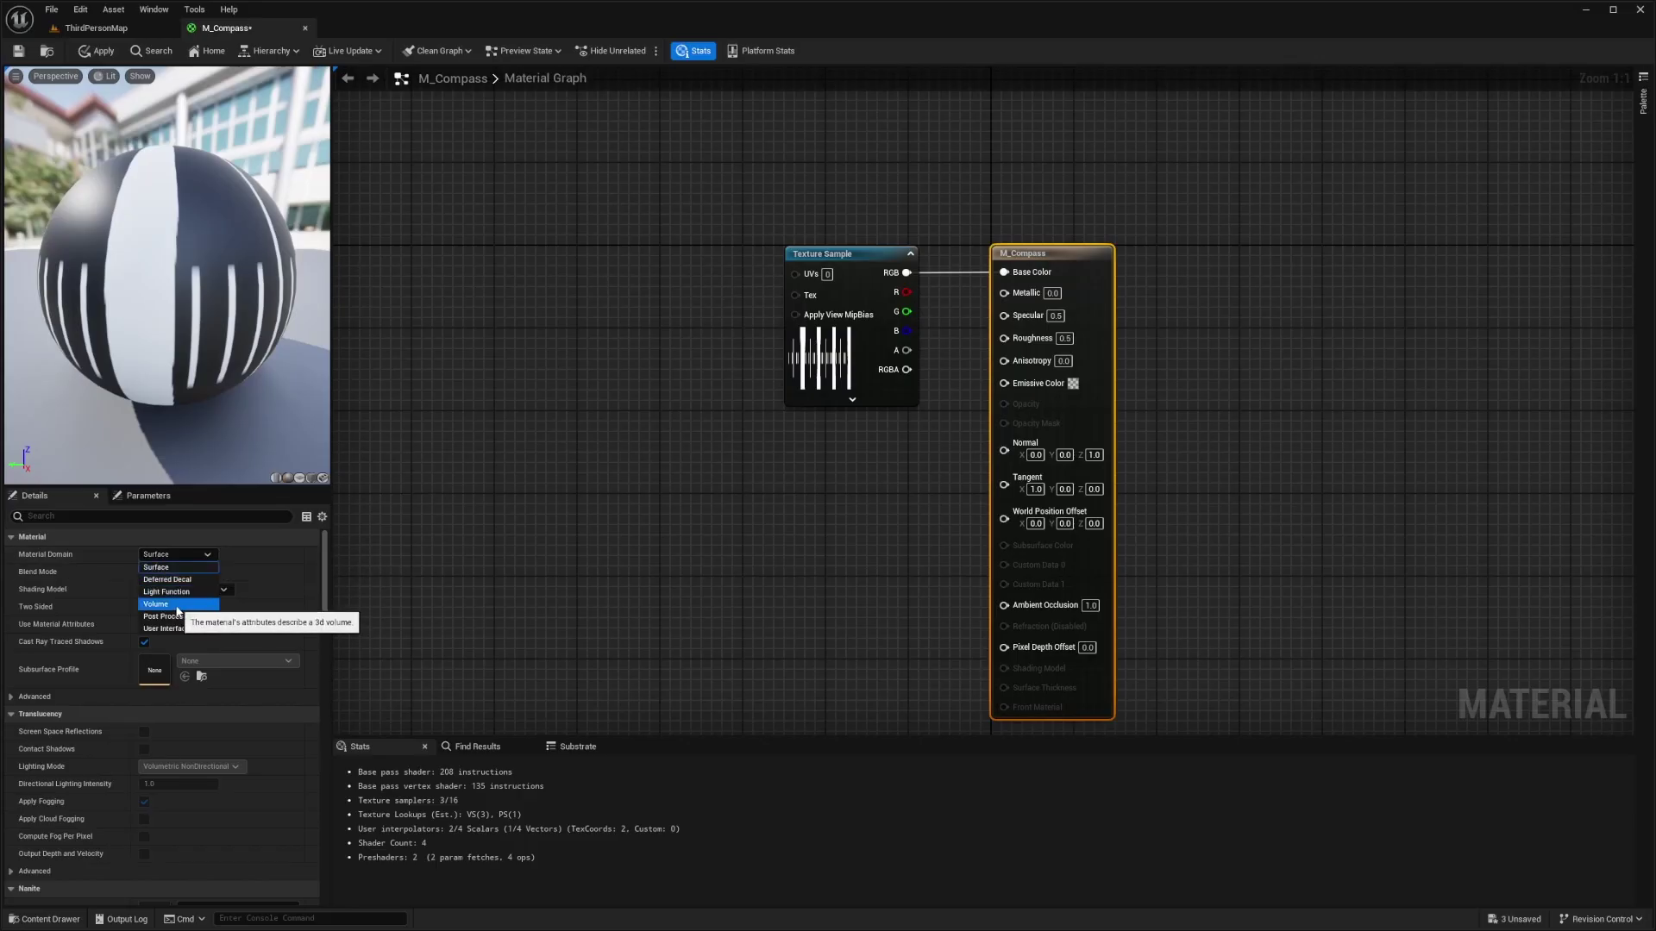
left_click(167, 629)
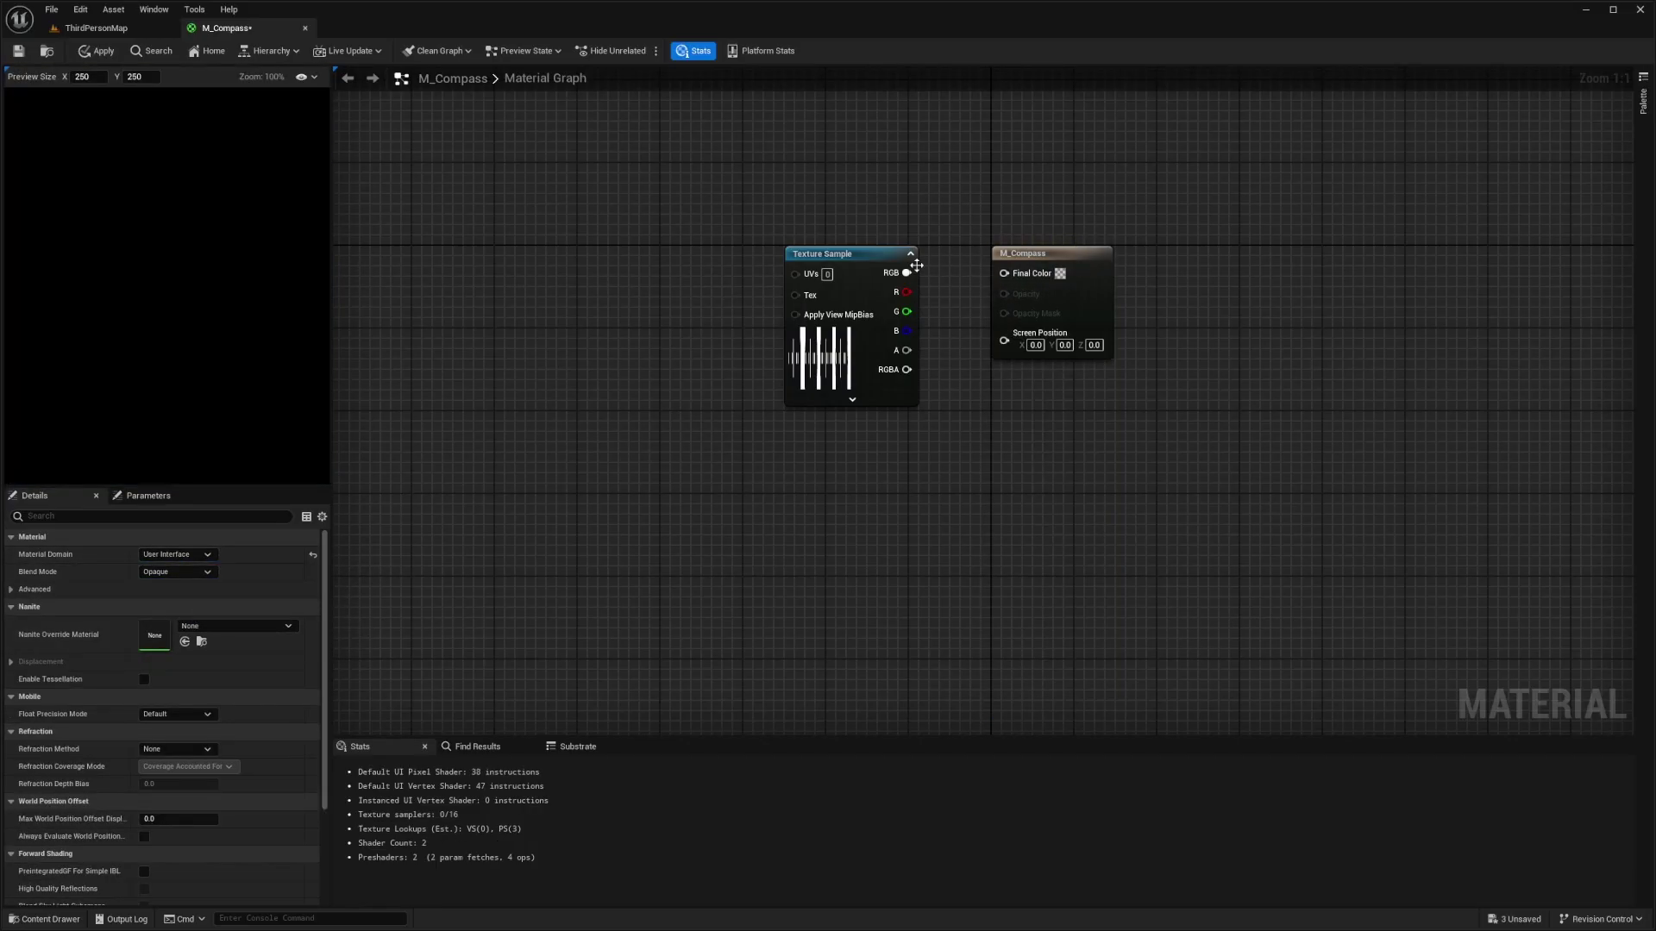
Step: Switch Blend Mode to Translucent and wire texture RGB to Final Color, alpha to Opacity
left_click_drag(1118, 170, 978, 438)
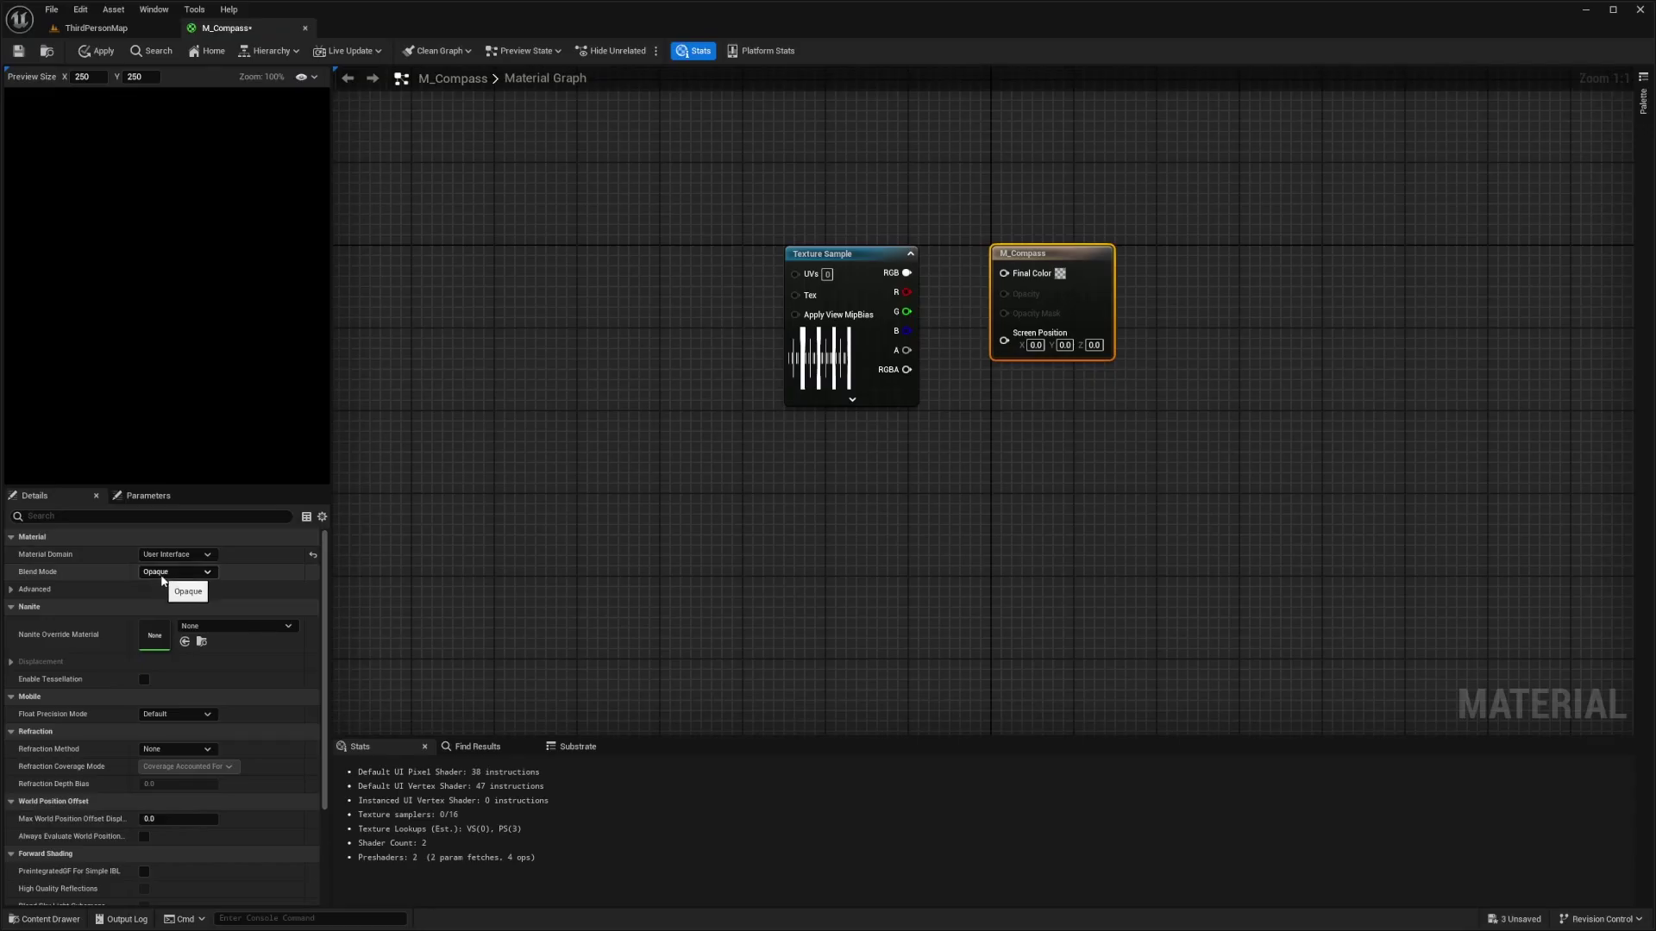
left_click(159, 574)
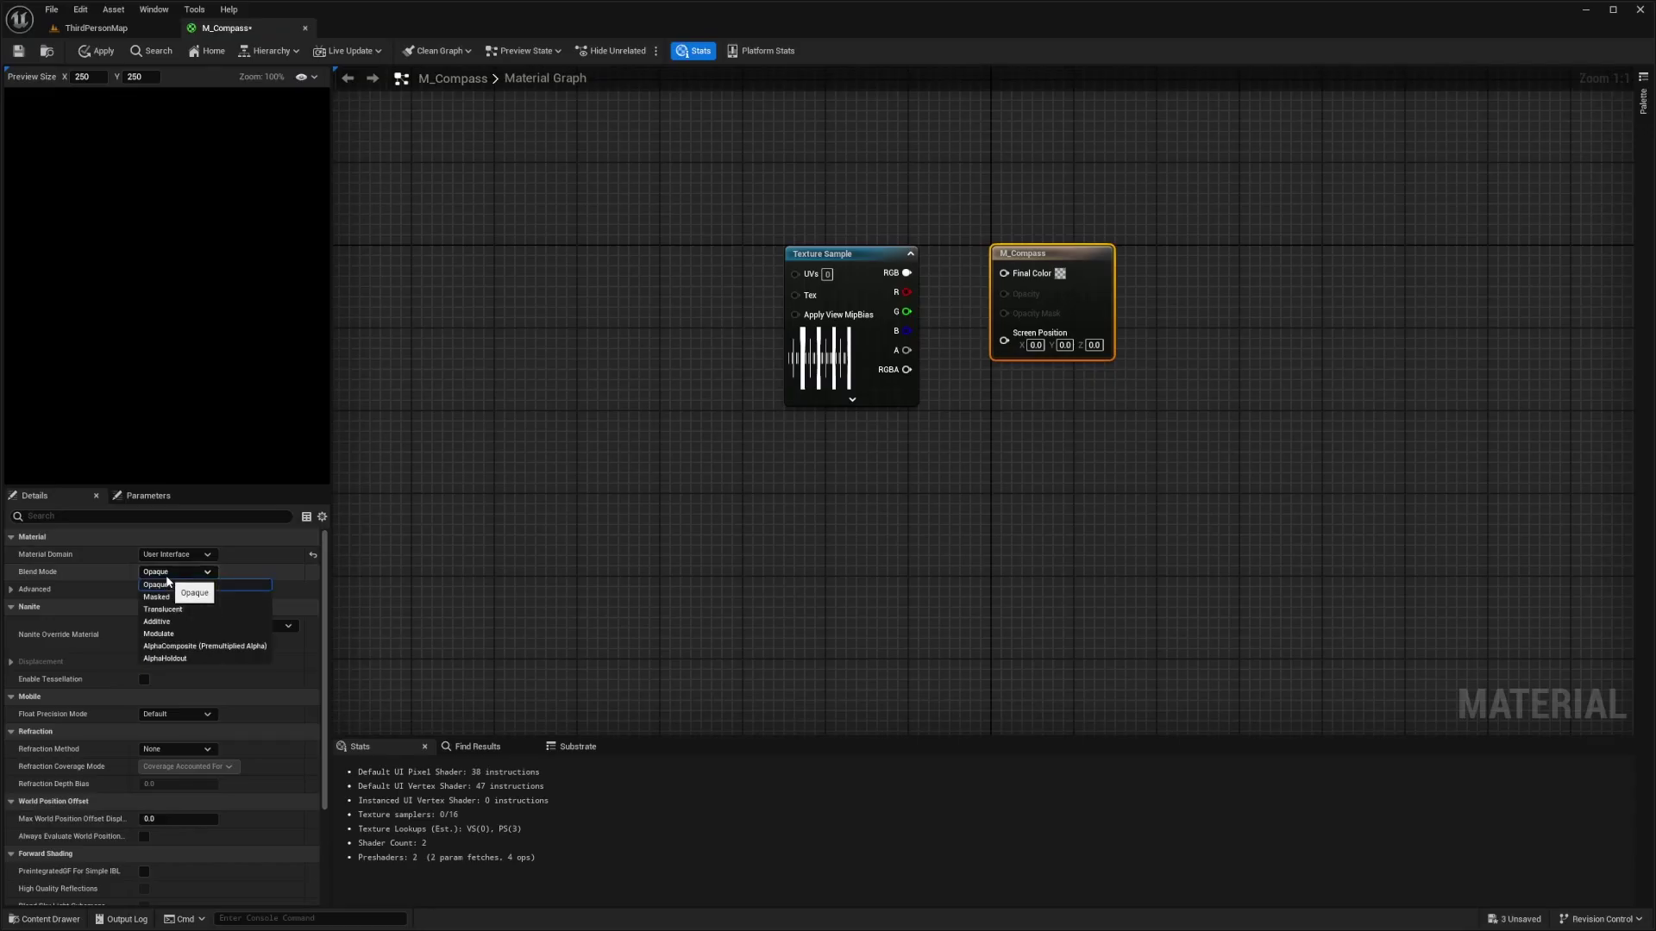
left_click(202, 610)
left_click_drag(906, 272, 1010, 276)
left_click_drag(906, 350, 1026, 300)
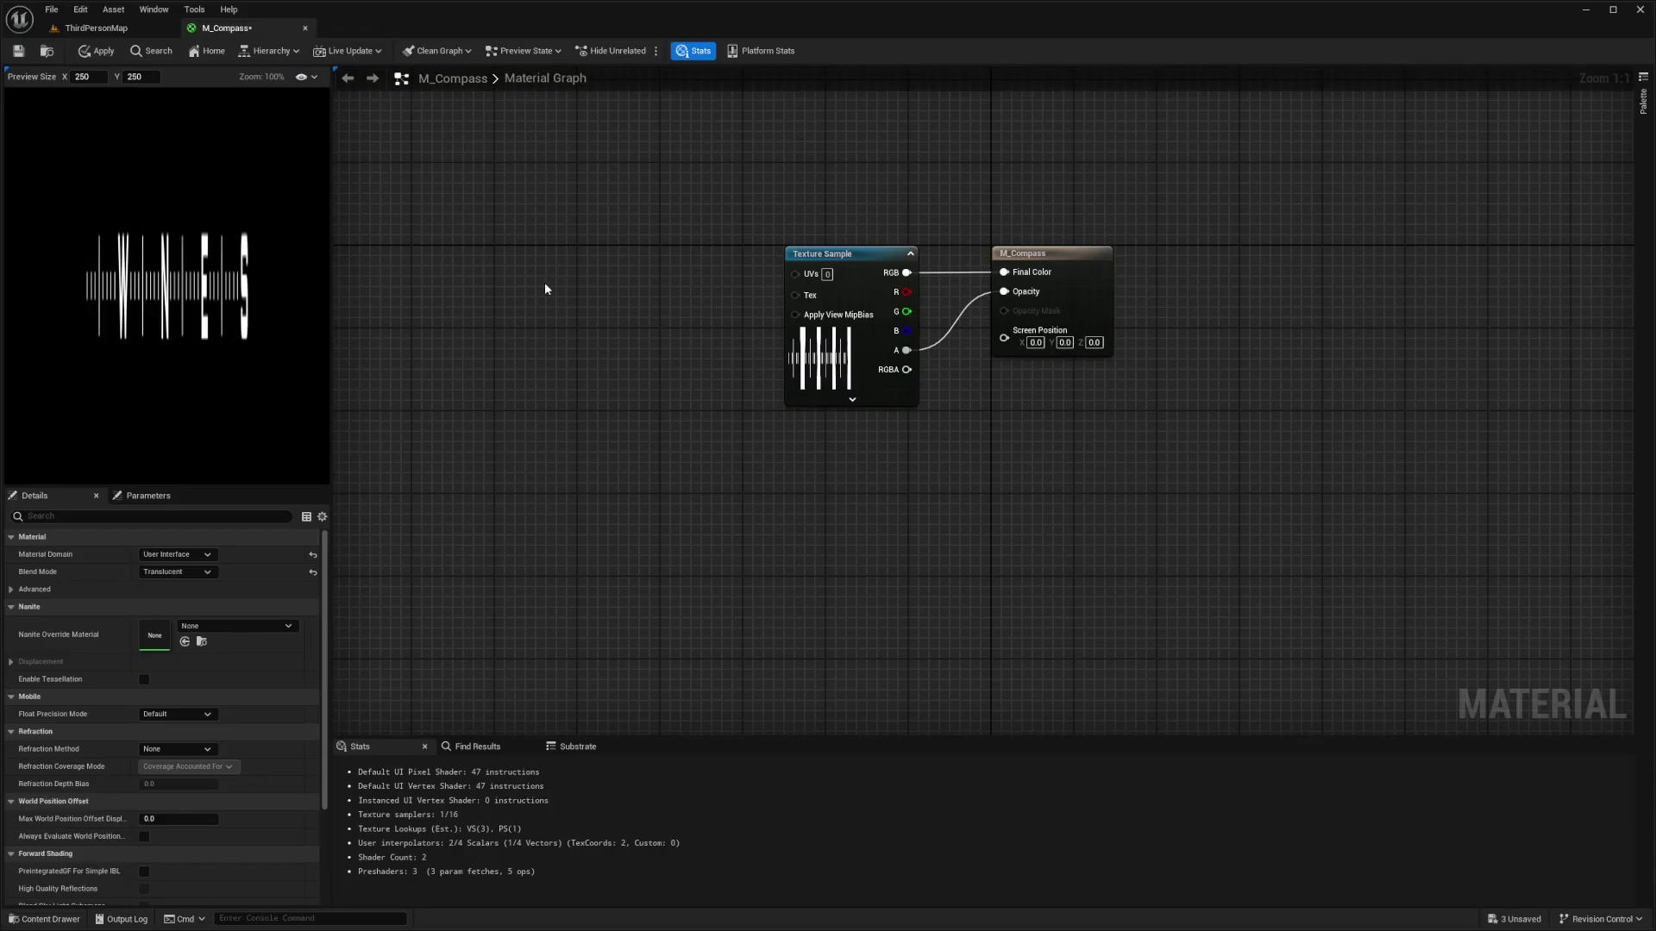
Step: Save M_Compass and place a single TexCoord node in the graph
key("ctrl+s")
right_click_drag(546, 287, 727, 282)
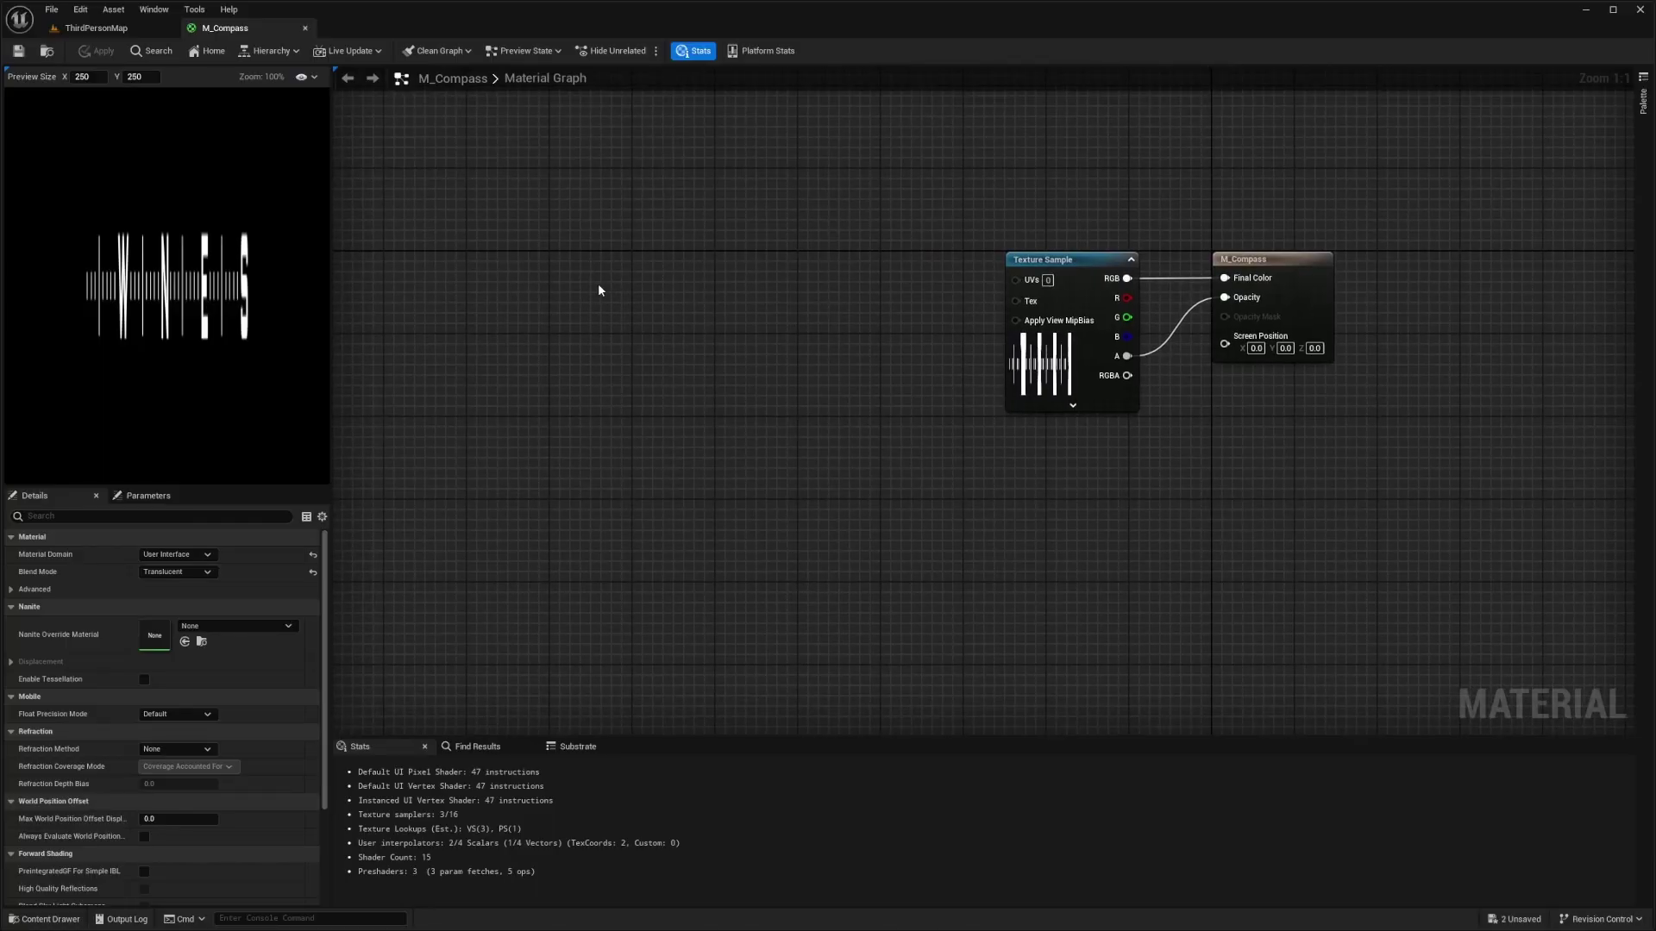
left_click(522, 274)
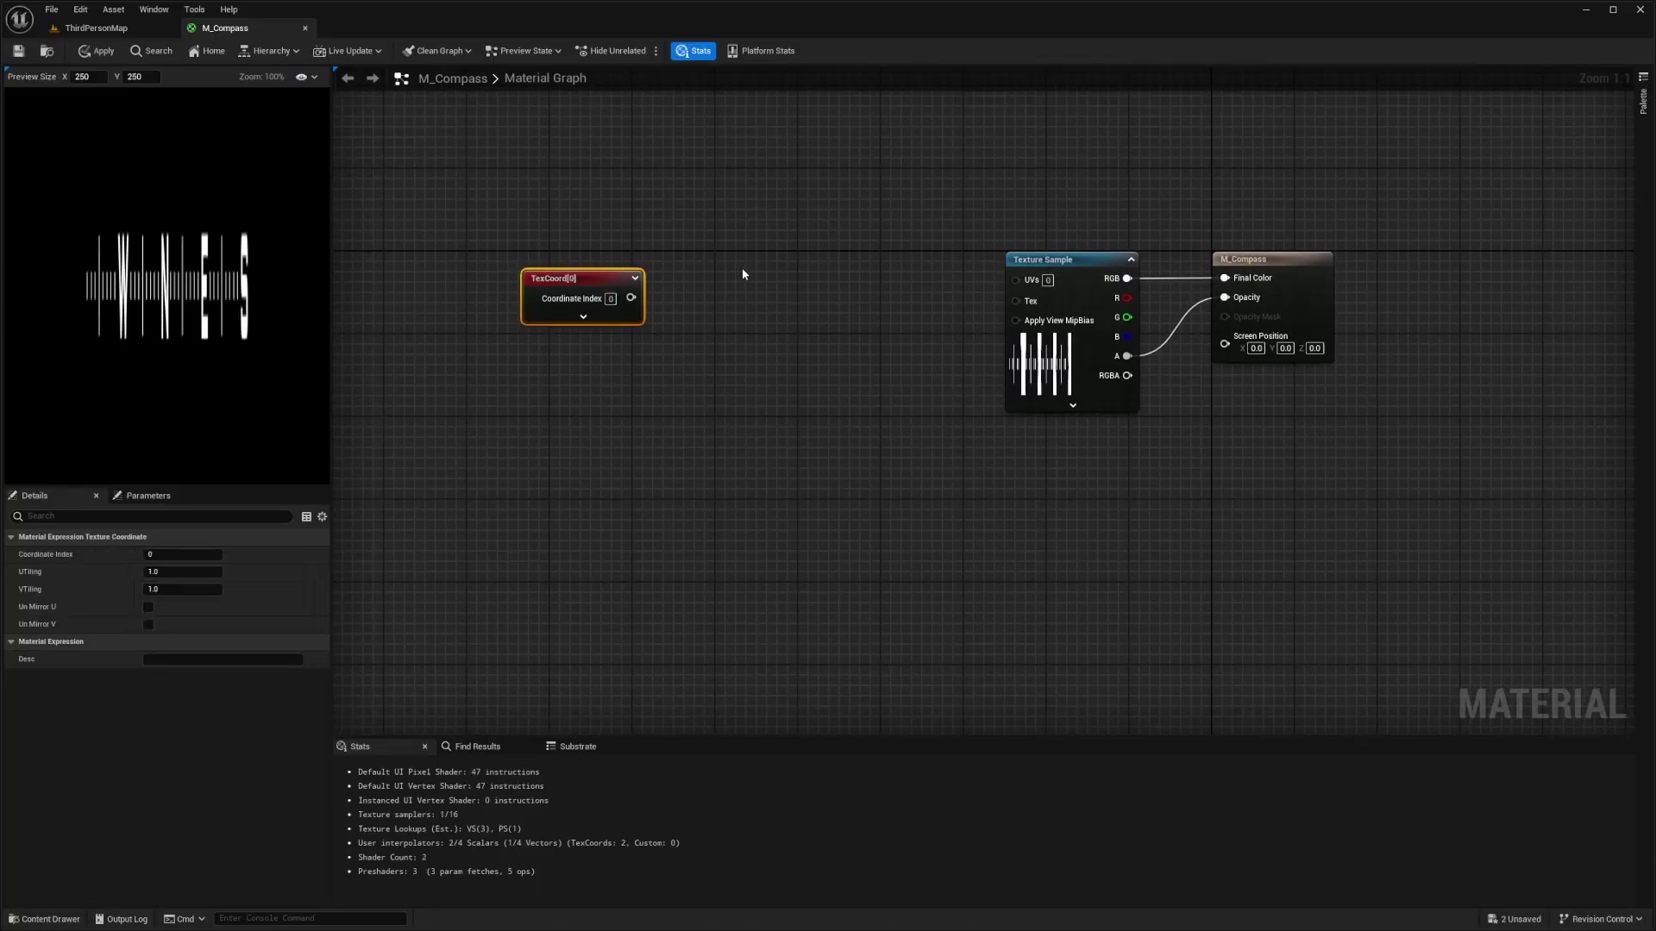
right_click(546, 219)
type("texc")
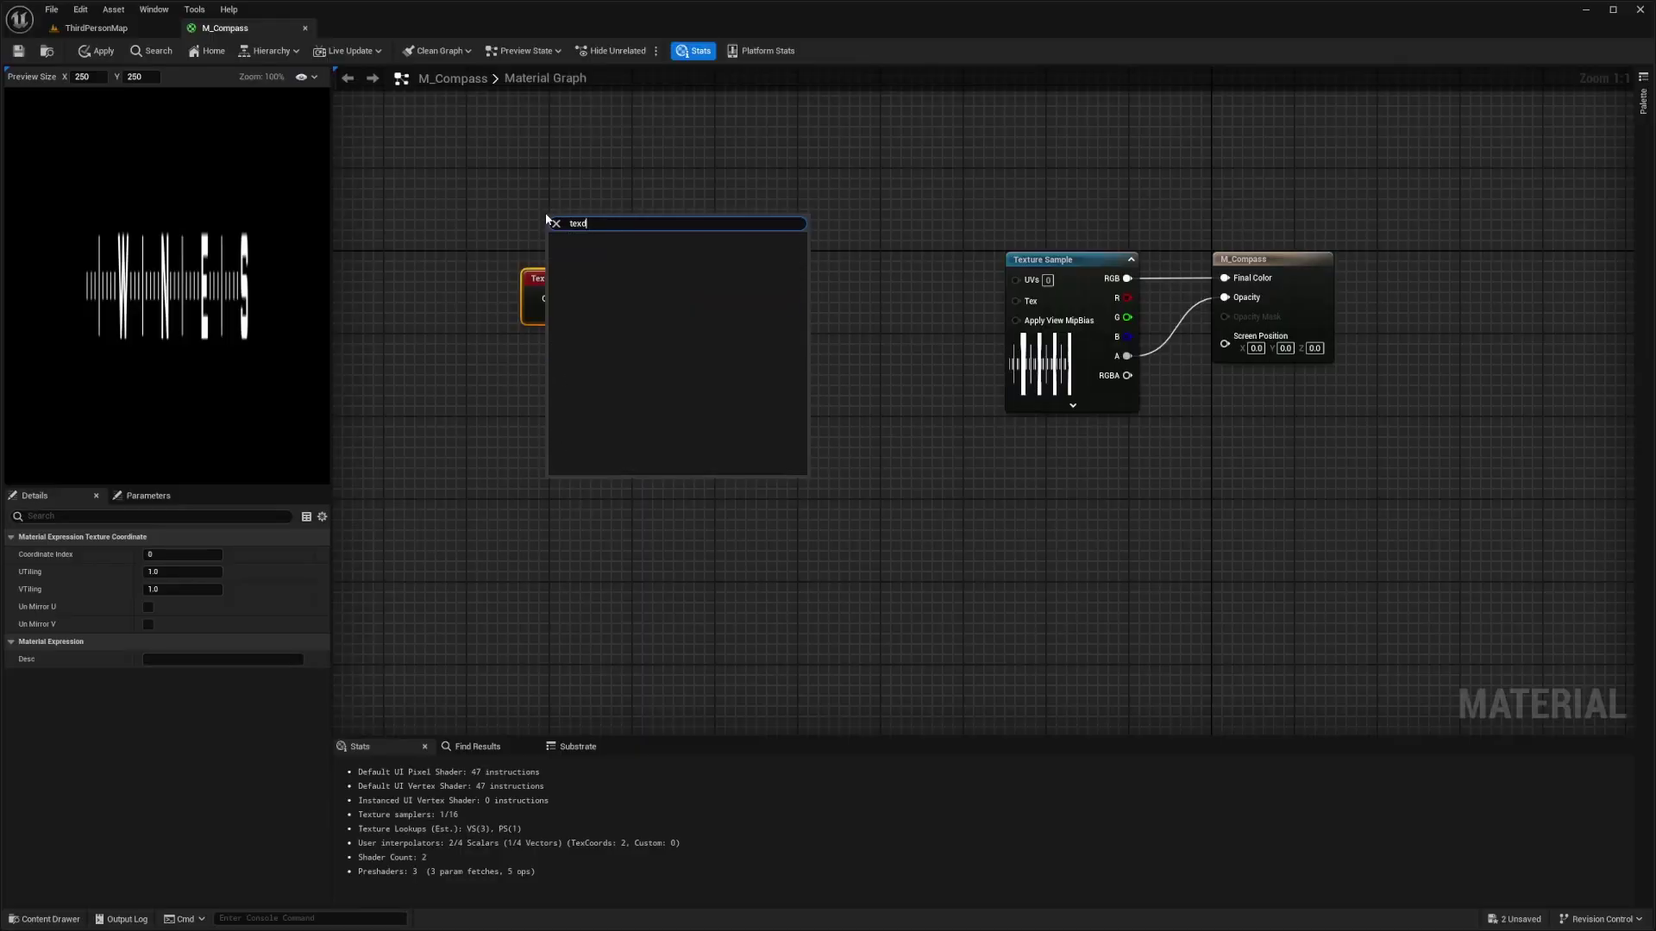
type("oo")
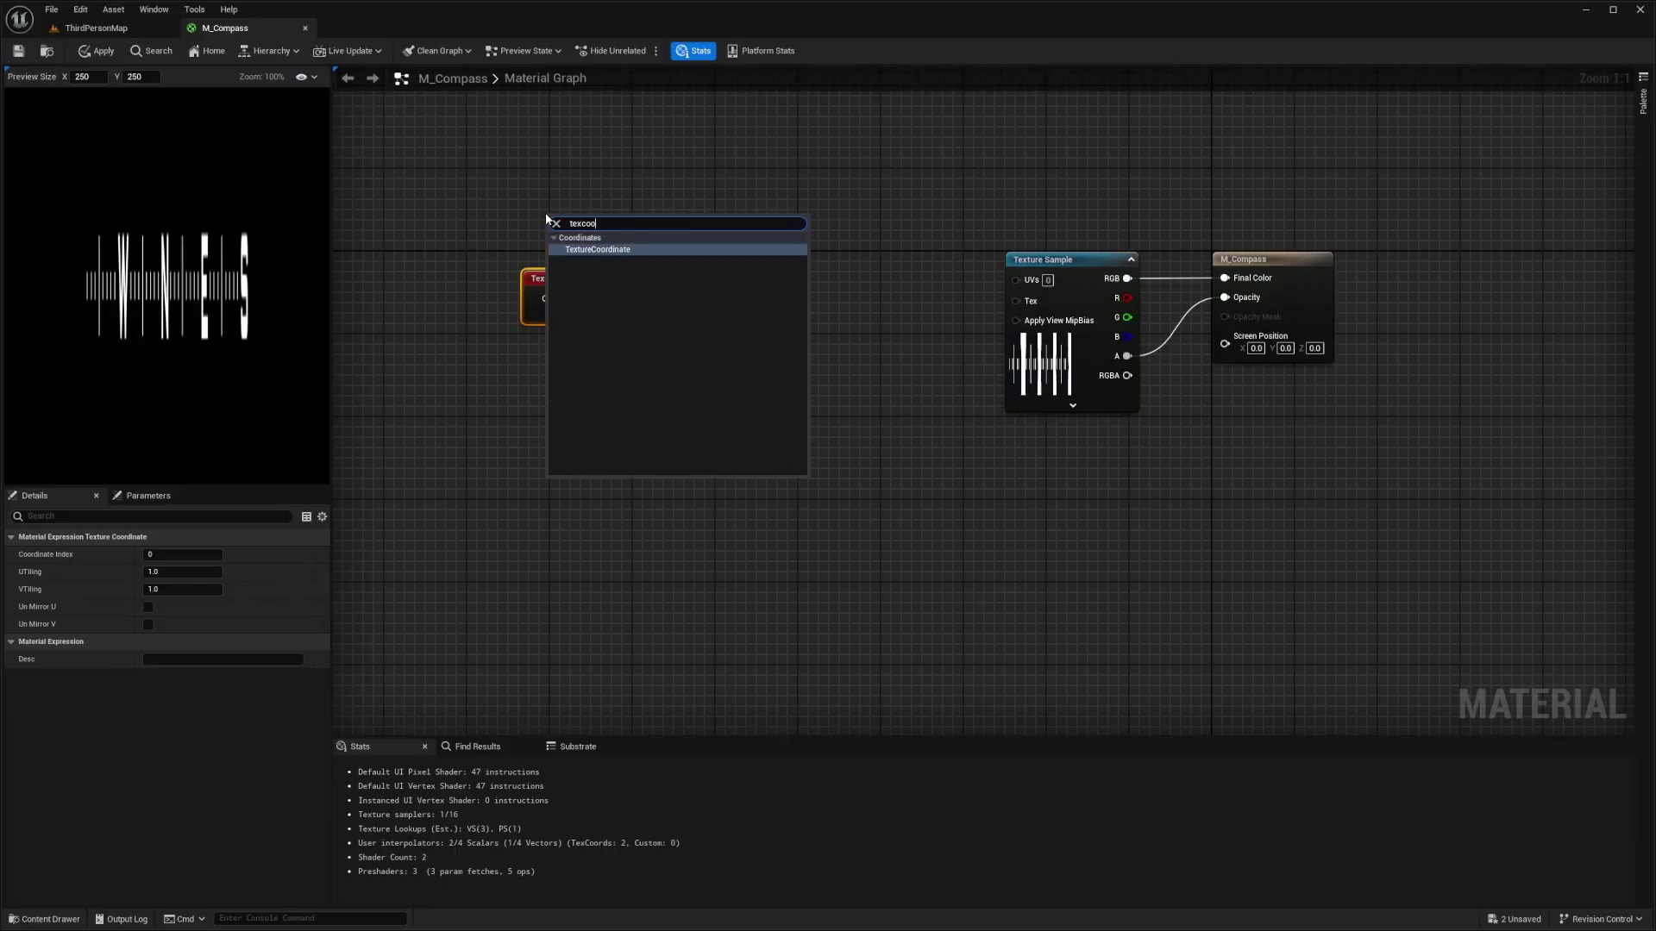
left_click(607, 252)
left_click_drag(619, 217, 597, 192)
left_click_drag(688, 166, 545, 231)
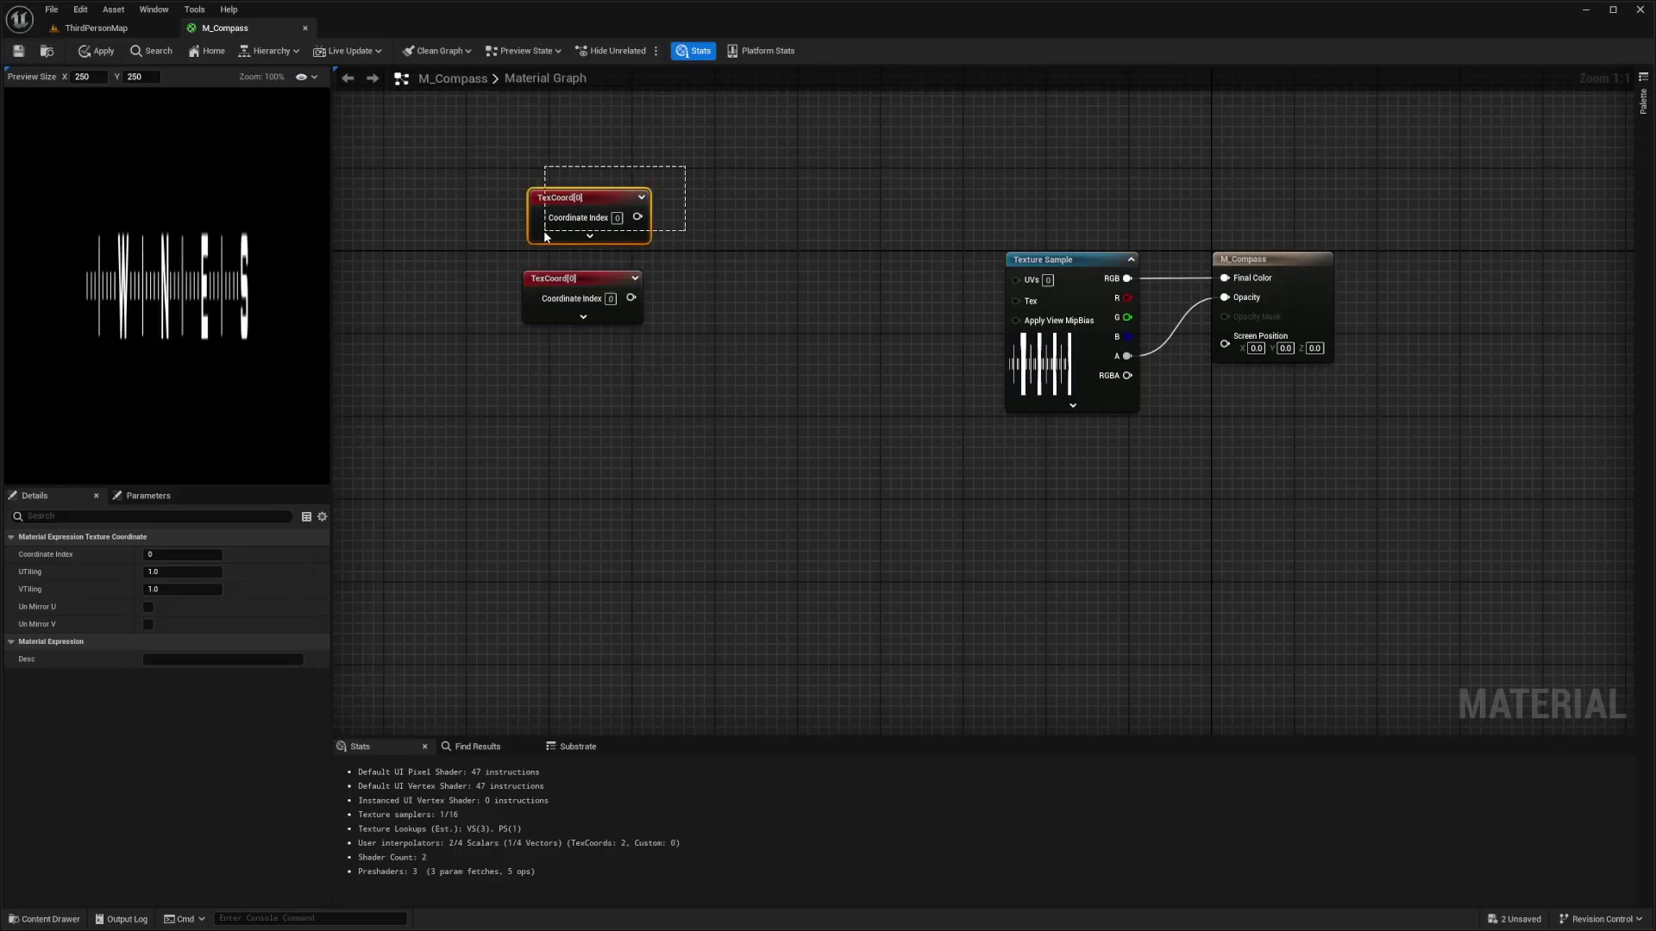
key("Delete")
Step: Add an Add node wired from the TexCoord output and straighten the connection
left_click_drag(631, 298, 706, 303)
type("add")
key("Return")
left_click_drag(505, 250, 746, 338)
key("q")
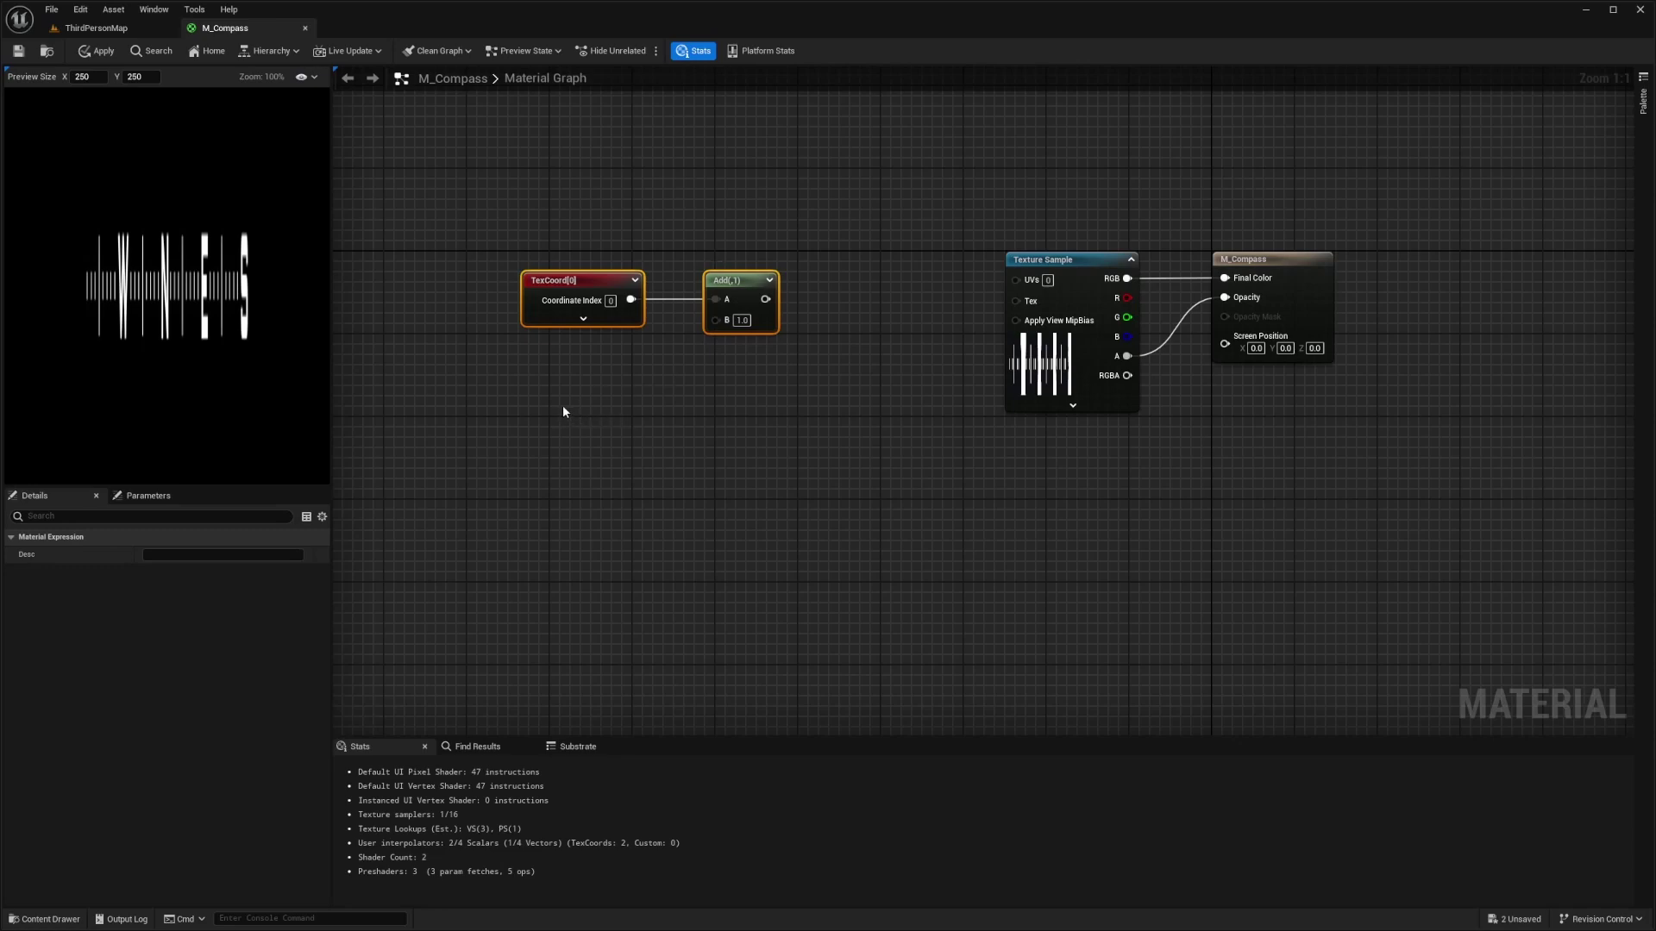
Step: Place two Constant nodes stacked below TexCoord
left_click(493, 460)
left_click(509, 418)
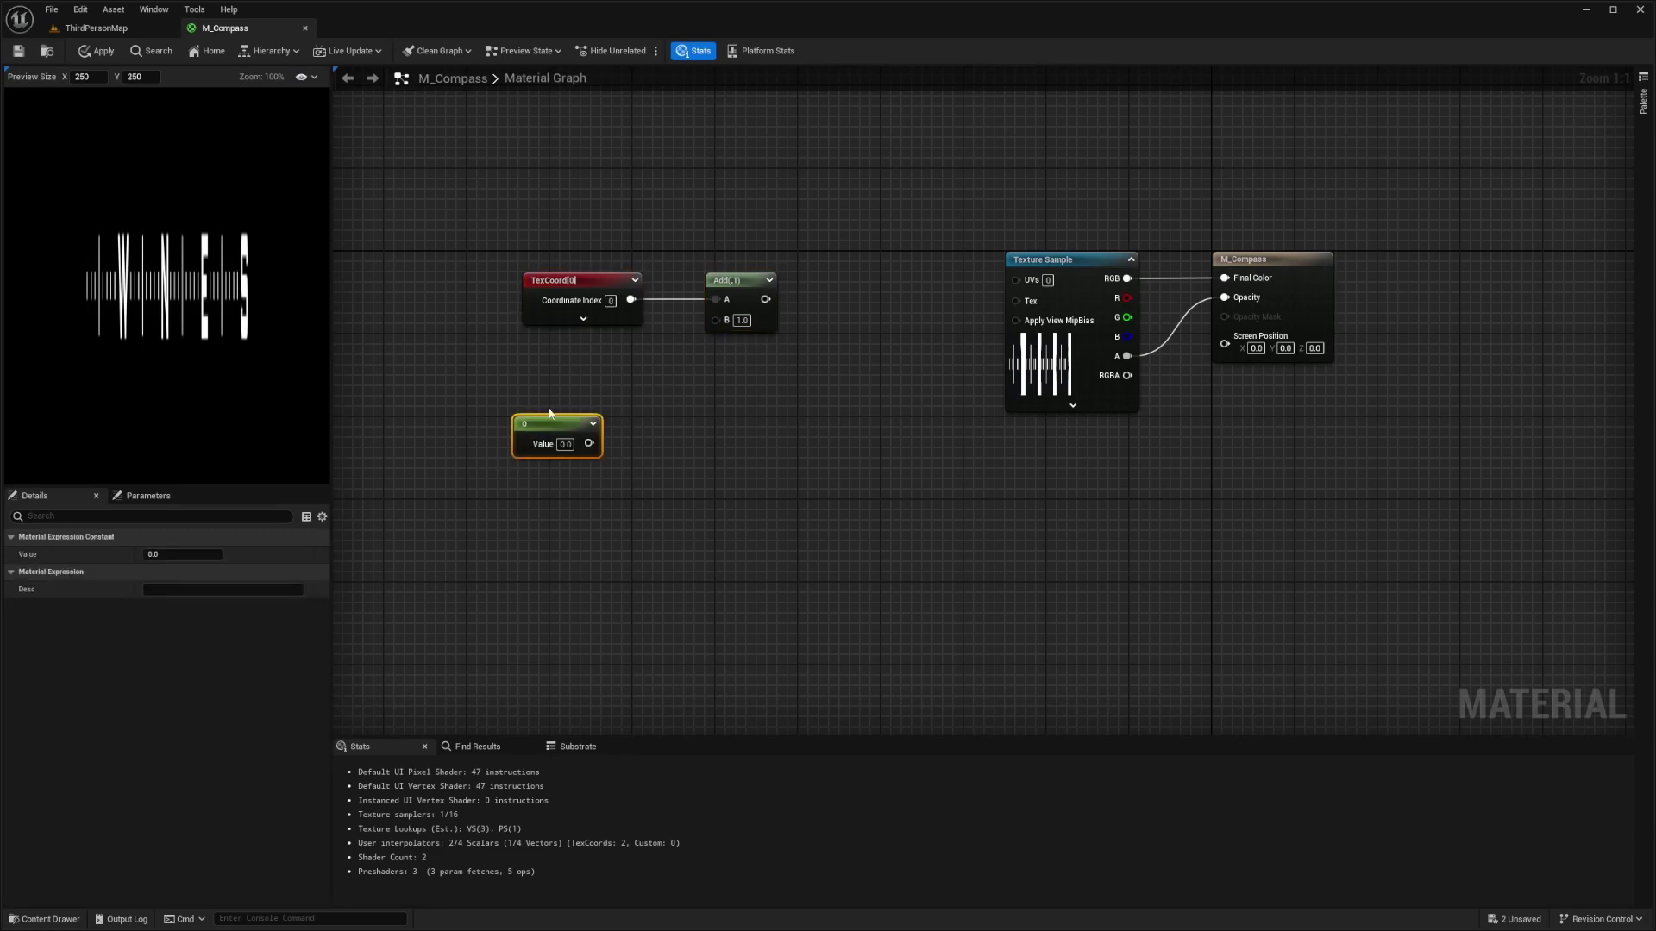
right_click(509, 395)
type("constant")
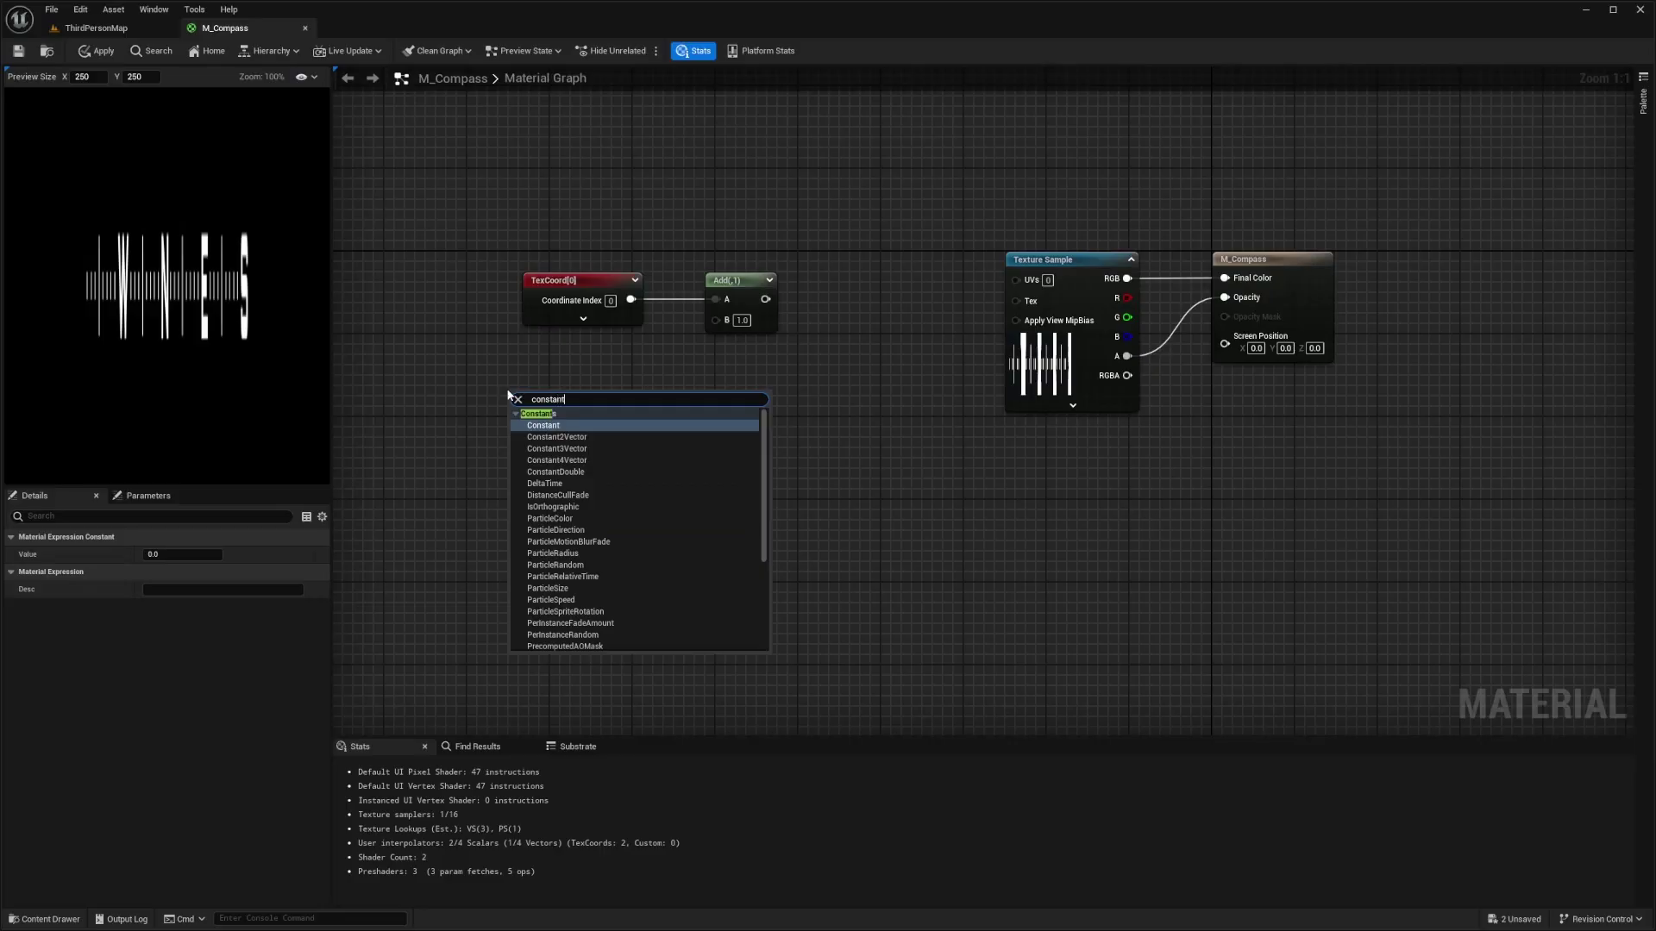
key("Return")
left_click_drag(538, 398, 495, 418)
left_click(526, 407)
Step: Convert the upper Constant into a scalar parameter named Offset
right_click(503, 408)
left_click(592, 449)
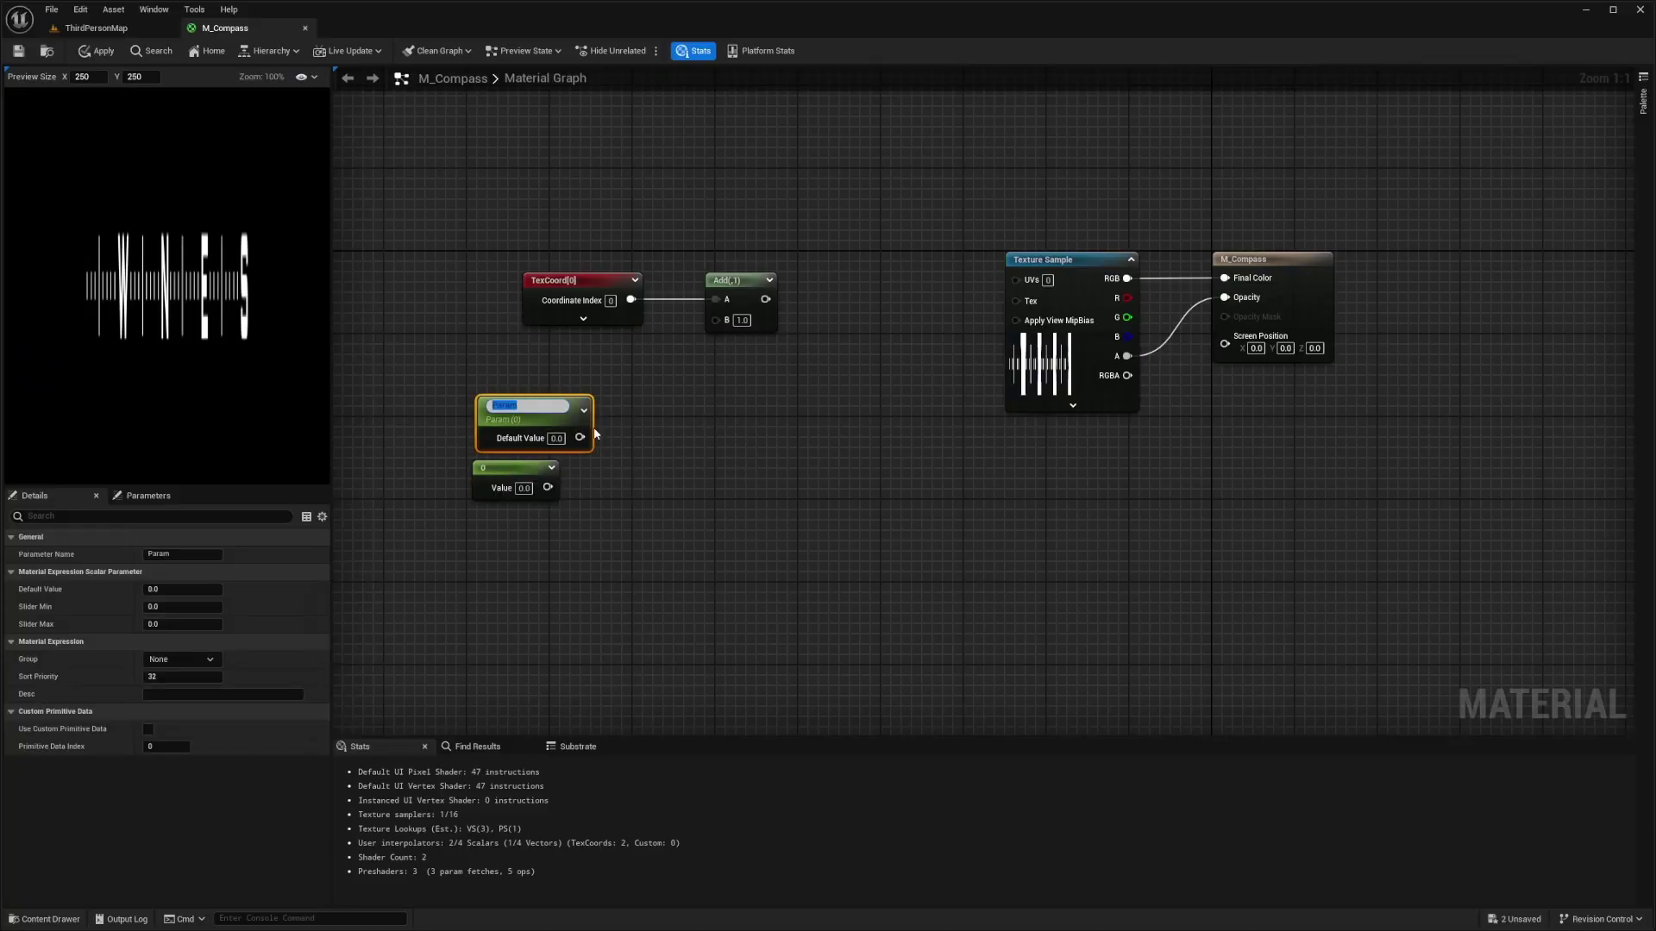
type("Offset")
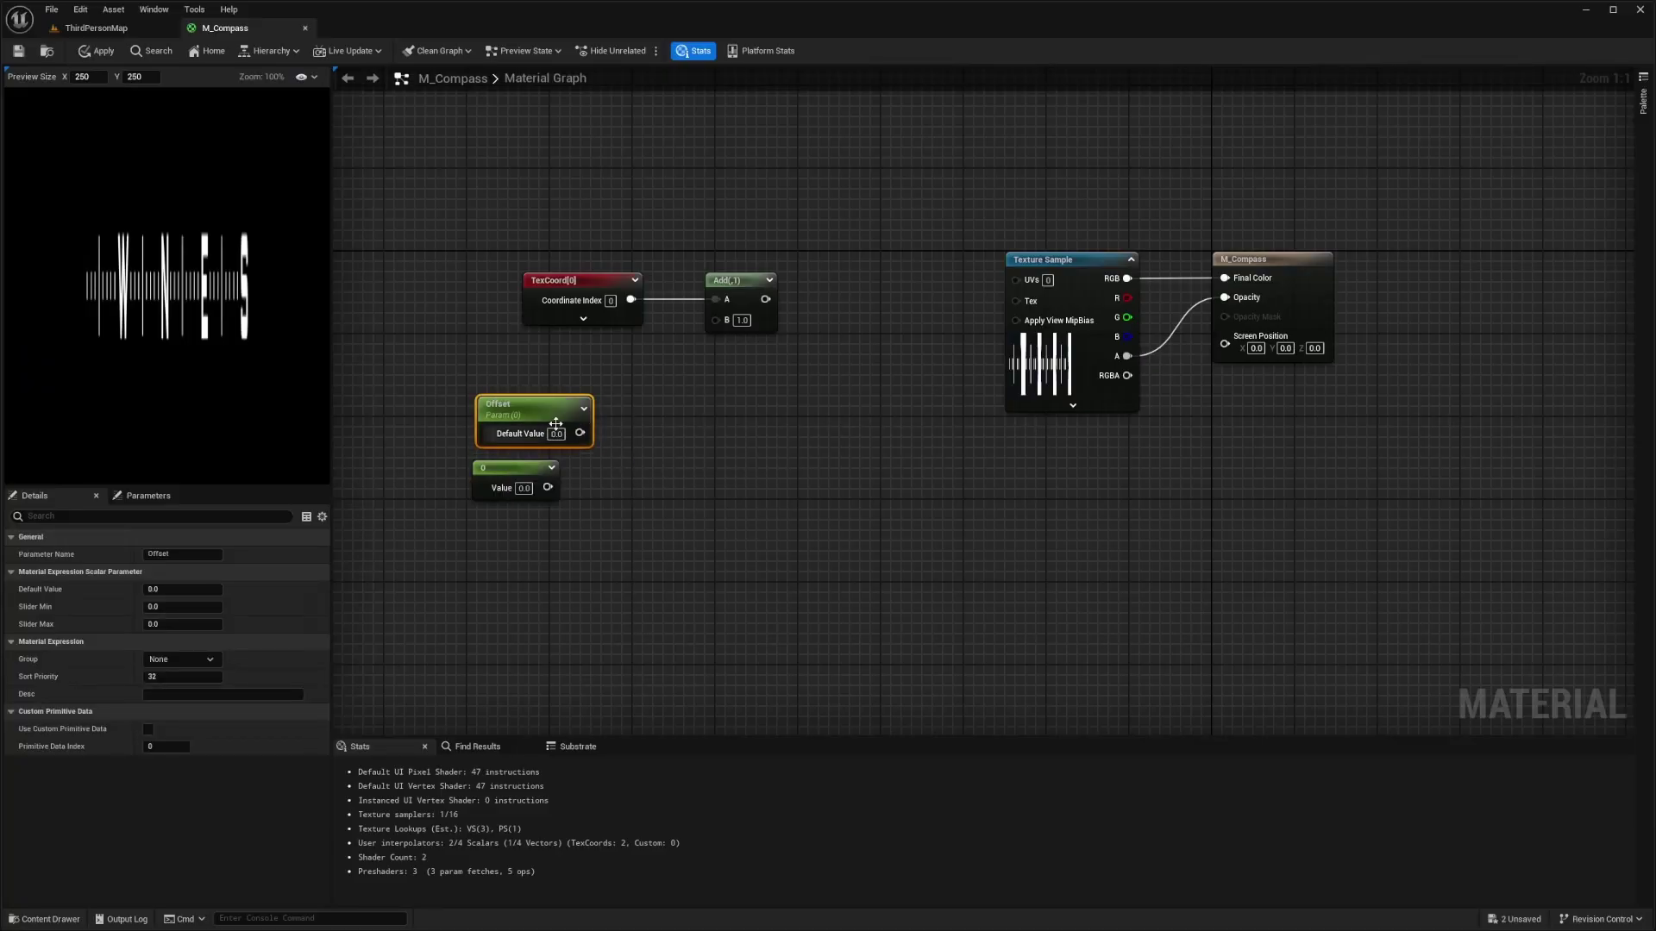
key("Return")
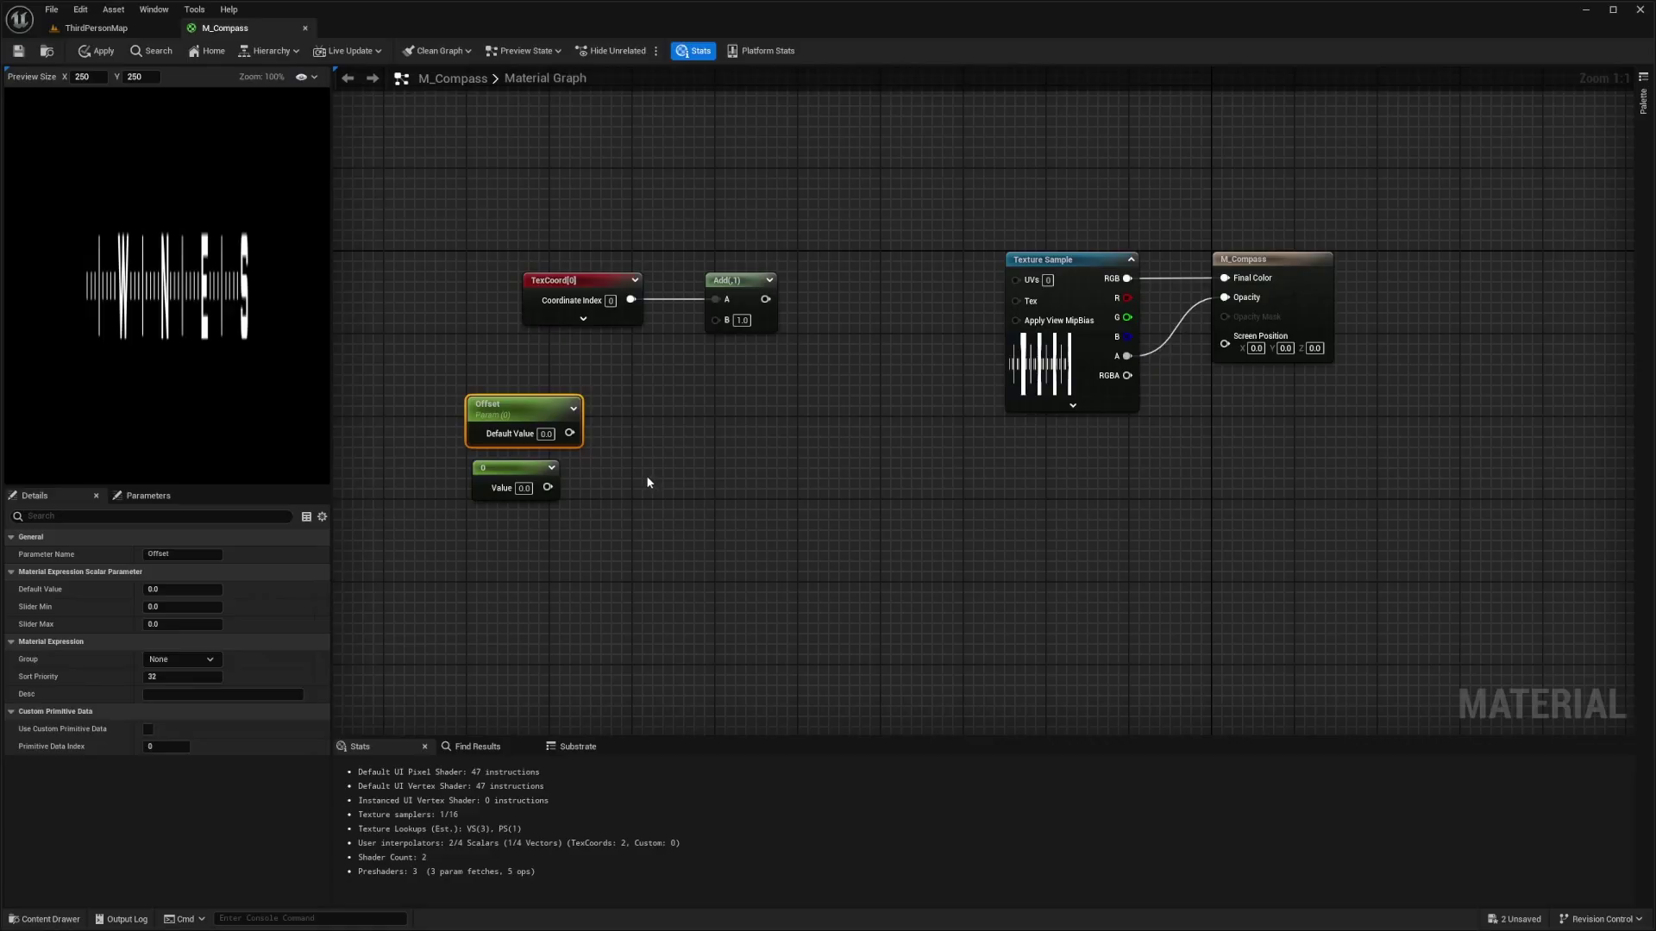
Step: Append Offset with the constant 0 via AppendVector and feed it into Add's B input
left_click_drag(654, 381, 464, 529)
left_click_drag(569, 433, 621, 448)
type("append")
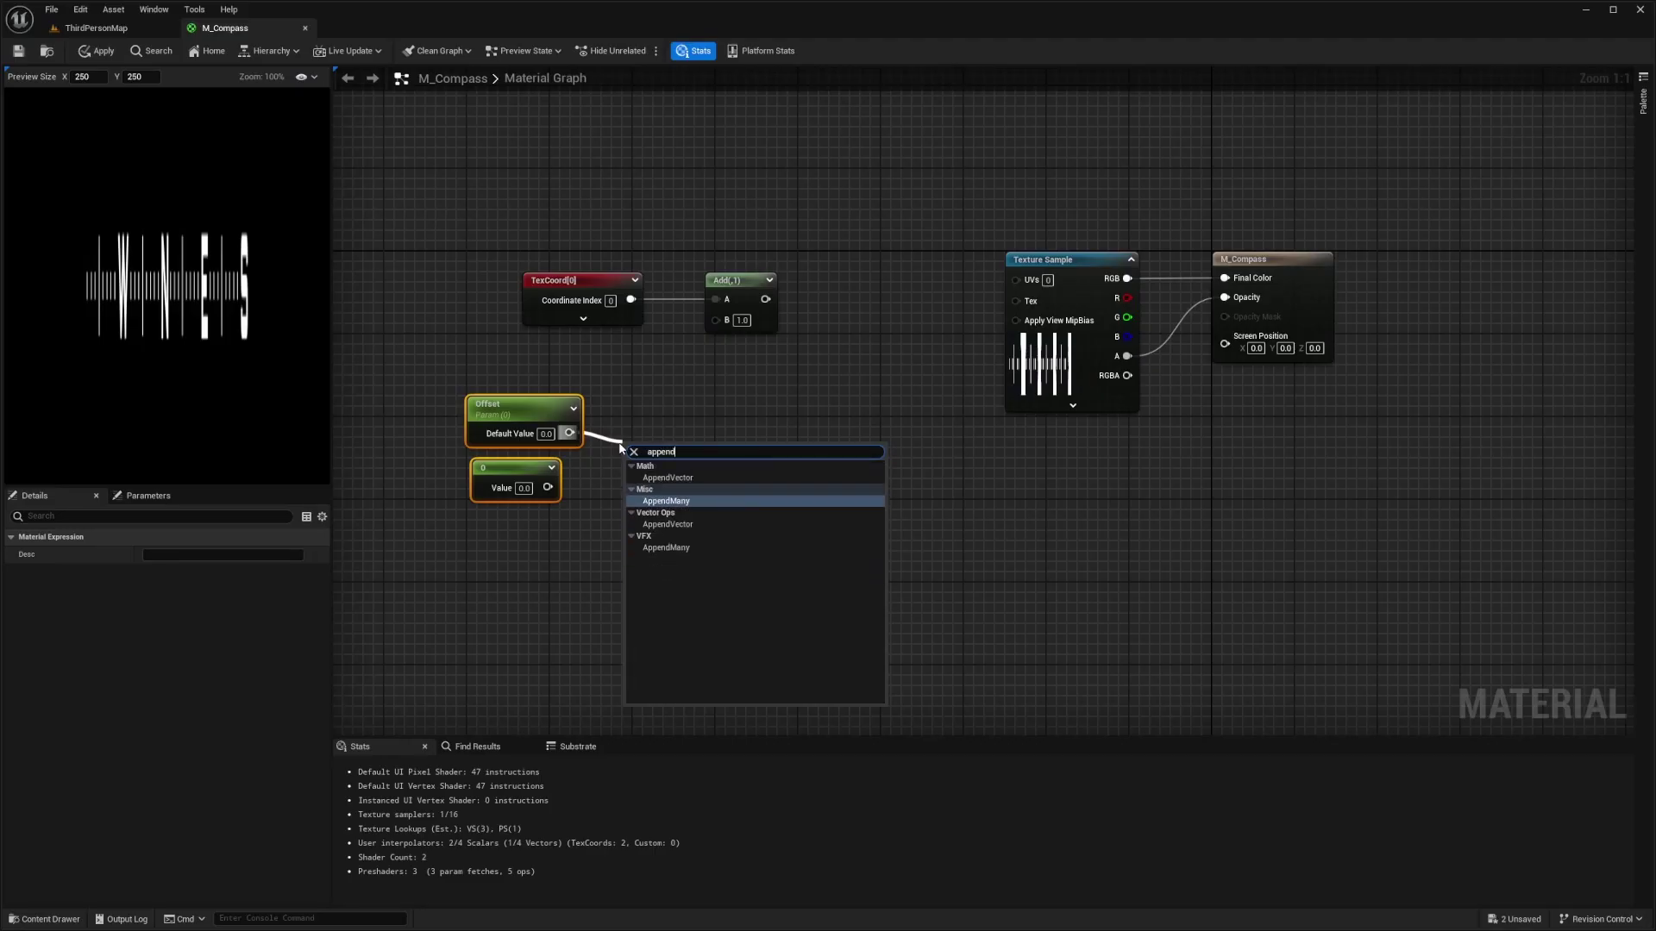
left_click(668, 477)
left_click_drag(635, 488, 716, 321)
left_click_drag(648, 450, 657, 425)
Step: Set Offset's default value to 0.5
left_click(549, 433)
type("0.5")
key("Return")
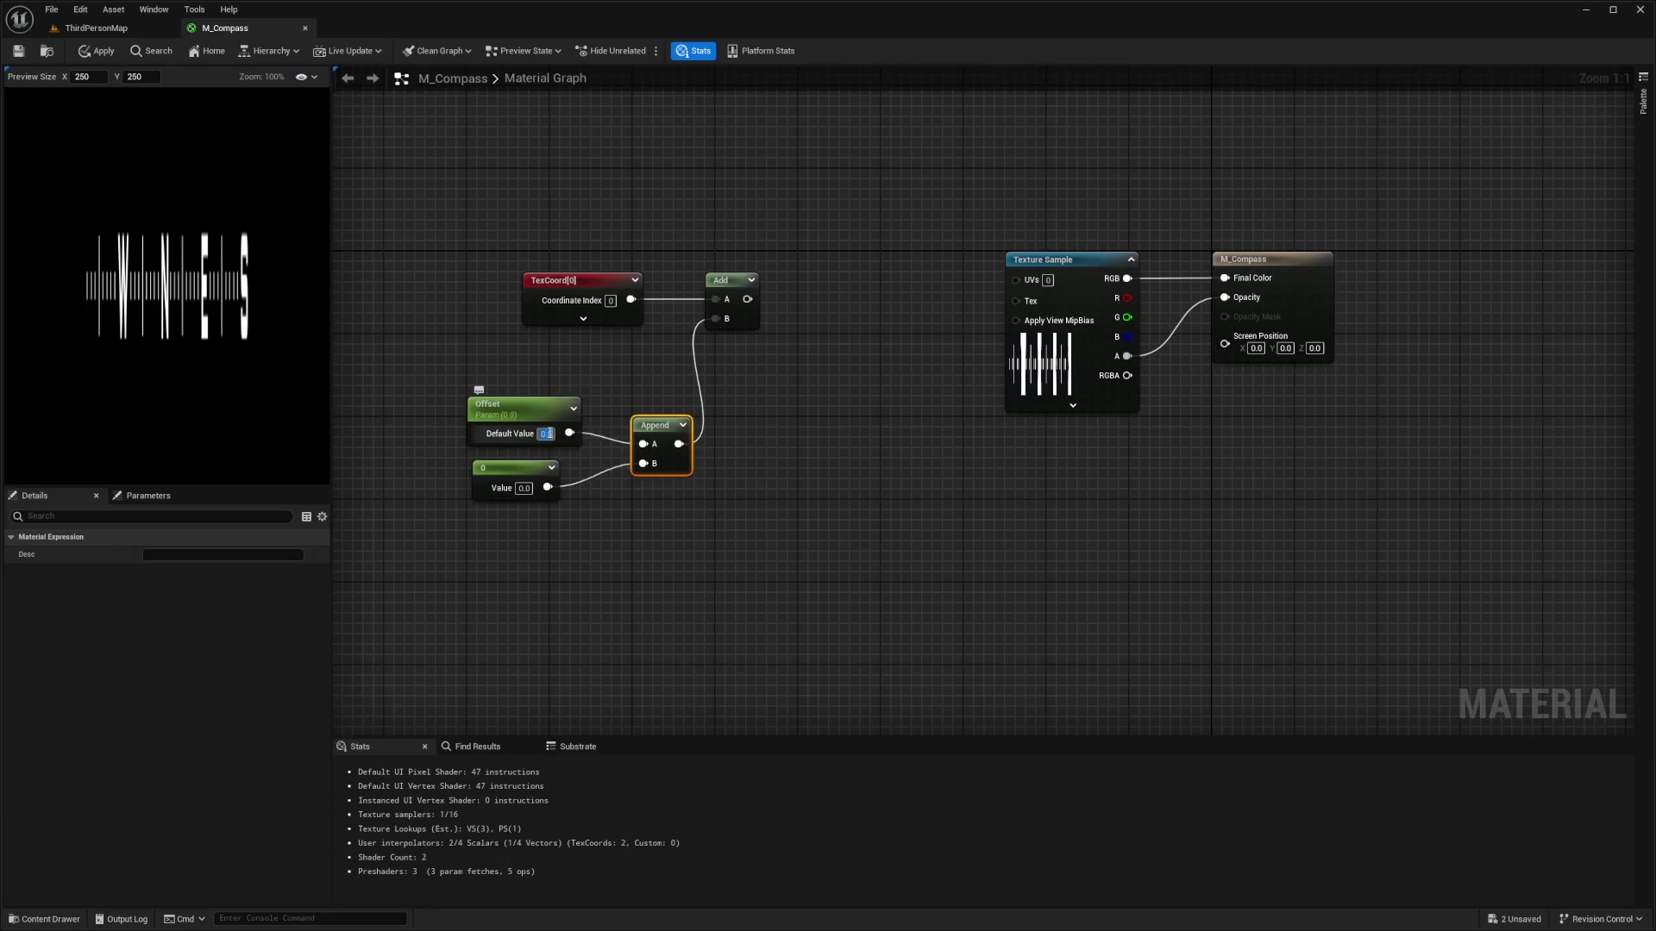
Step: Reset Offset to 0, apply, and wire the Add output into the Texture Sample UVs
type("0")
key("Tab")
left_click(18, 50)
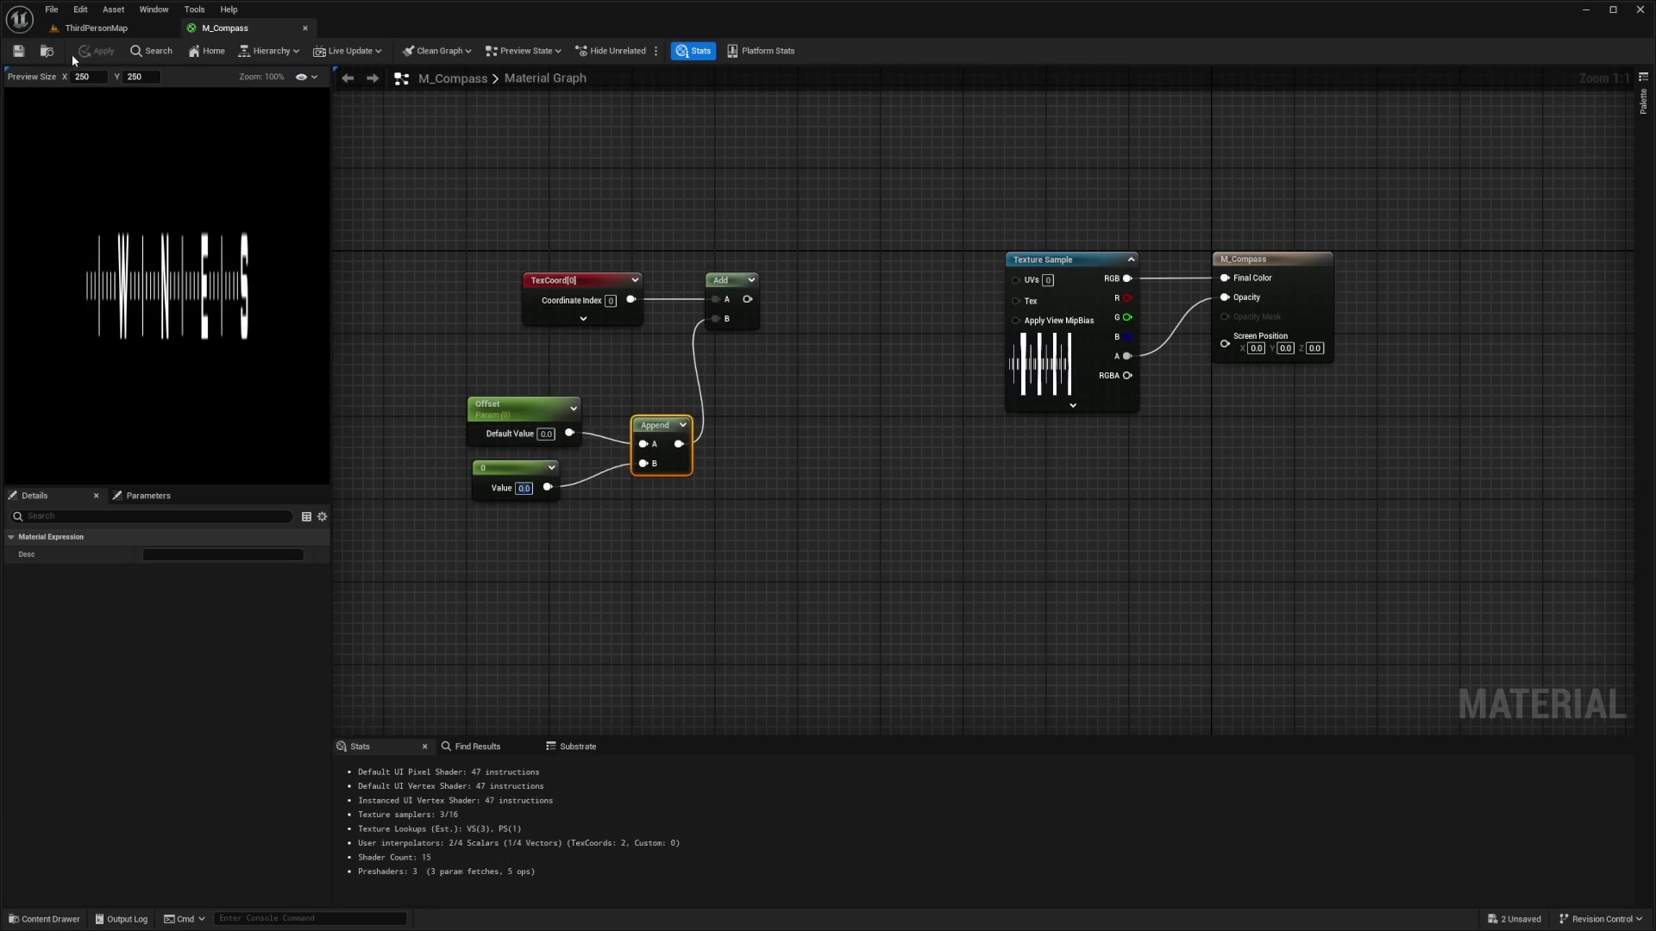
left_click_drag(747, 300, 1017, 281)
Step: Preview the compass strip shifting at Offset 0.5, then set it back to 0 and apply
left_click_drag(887, 222, 471, 531)
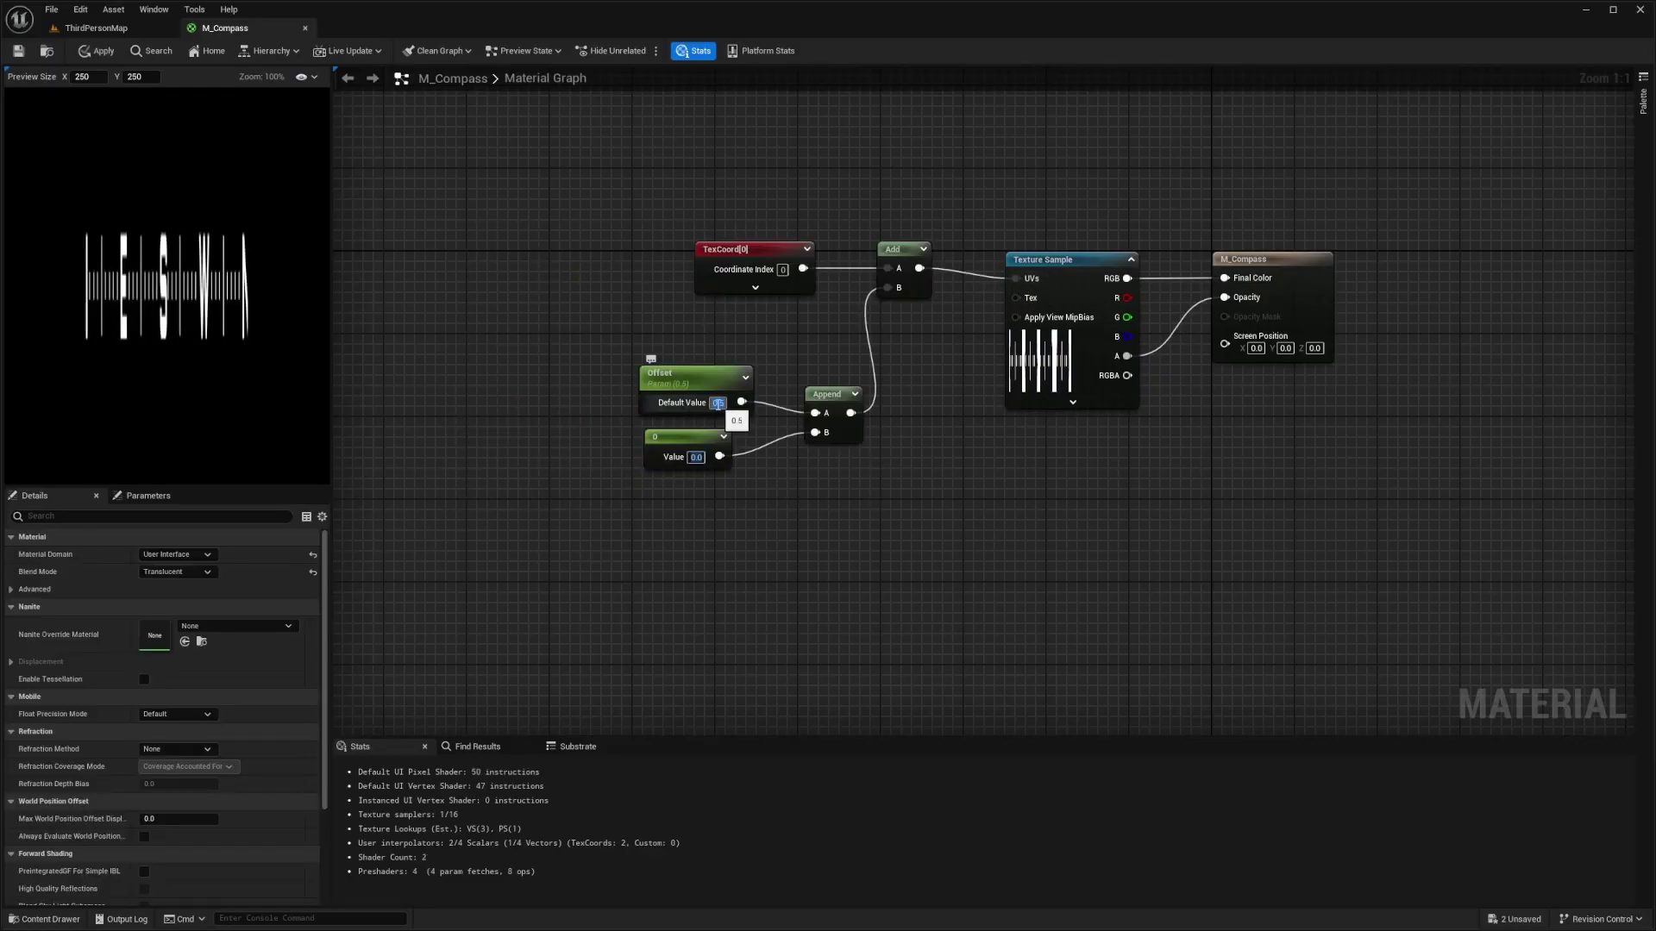
type("0")
key("Return")
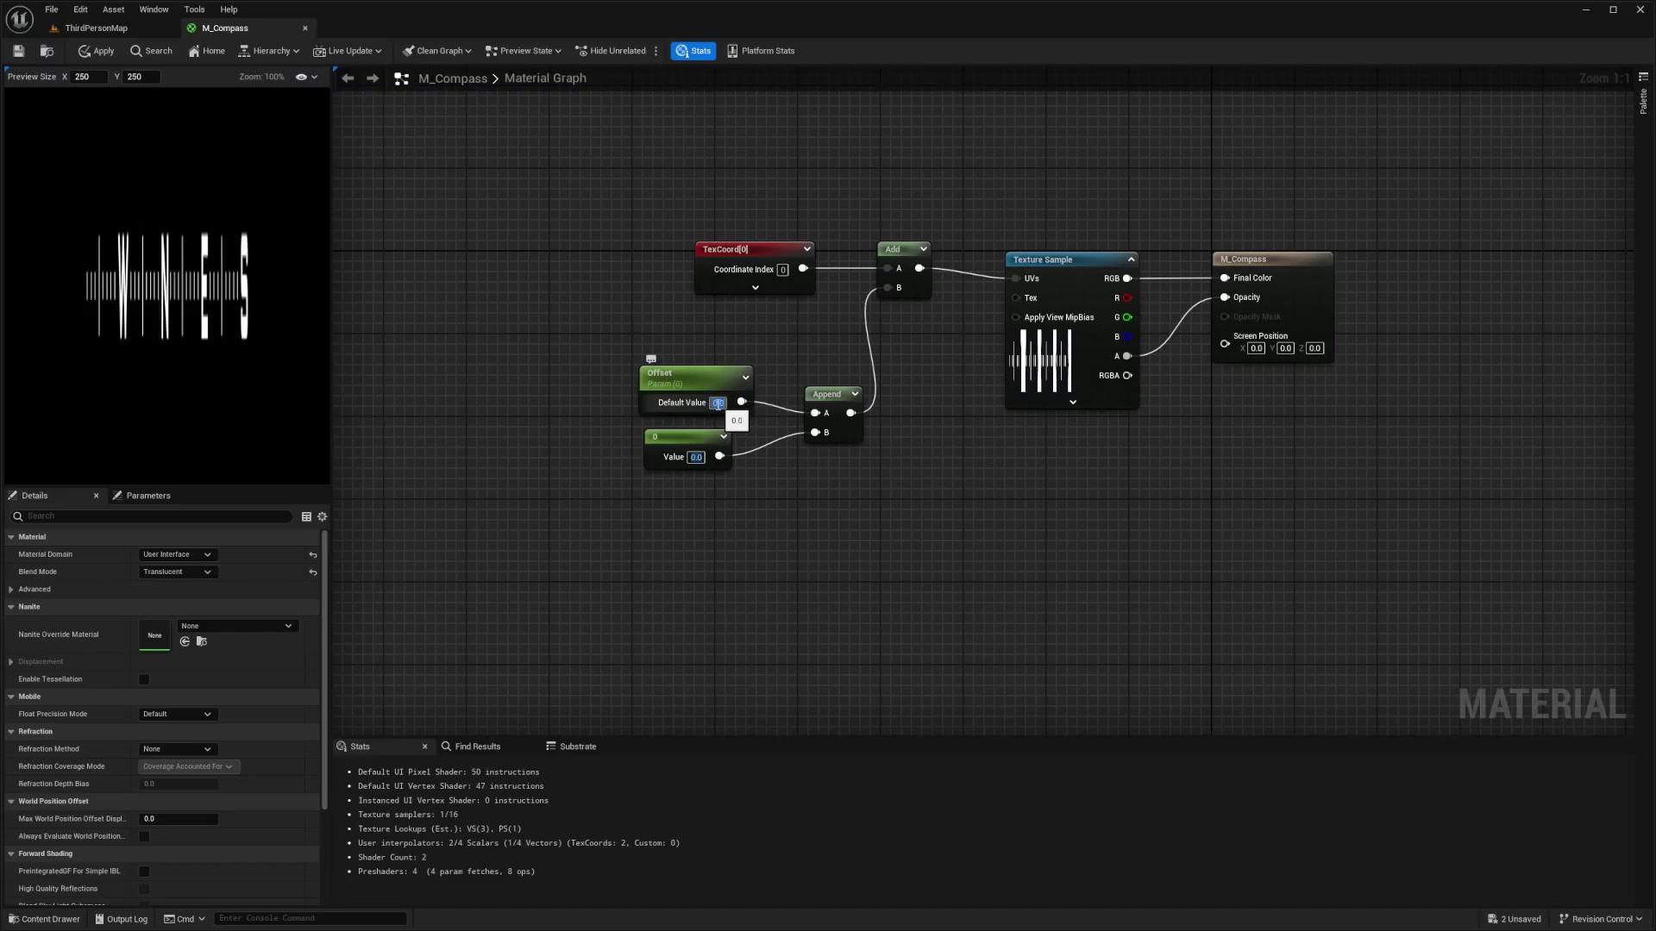
key("ctrl+z")
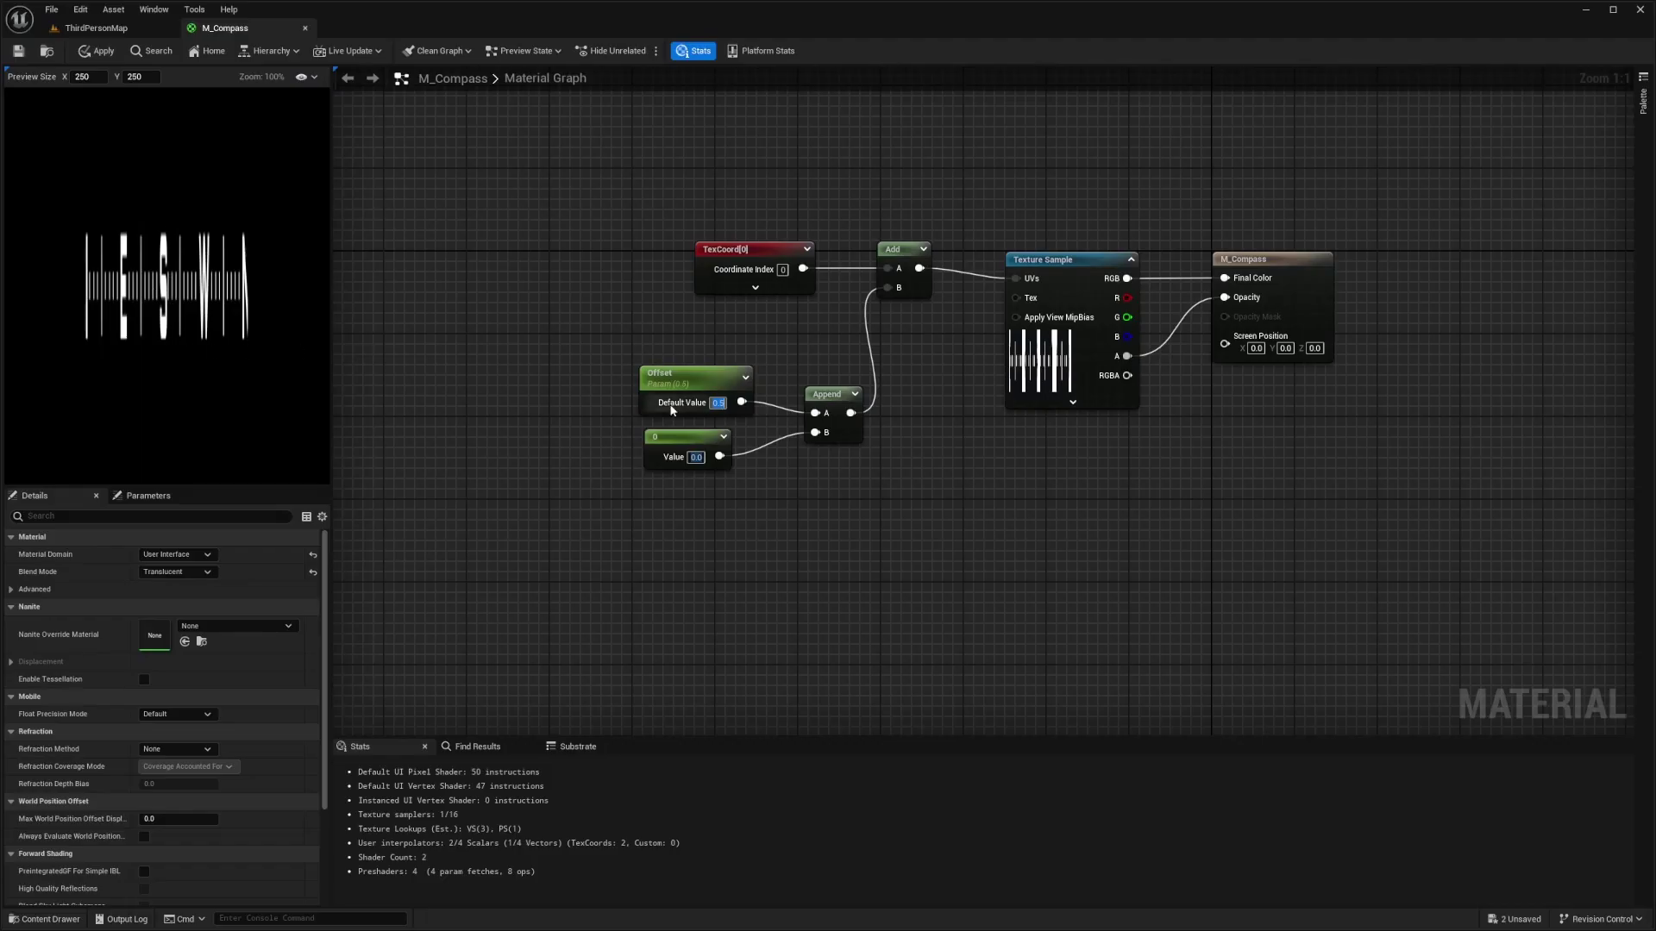
key("ctrl+y")
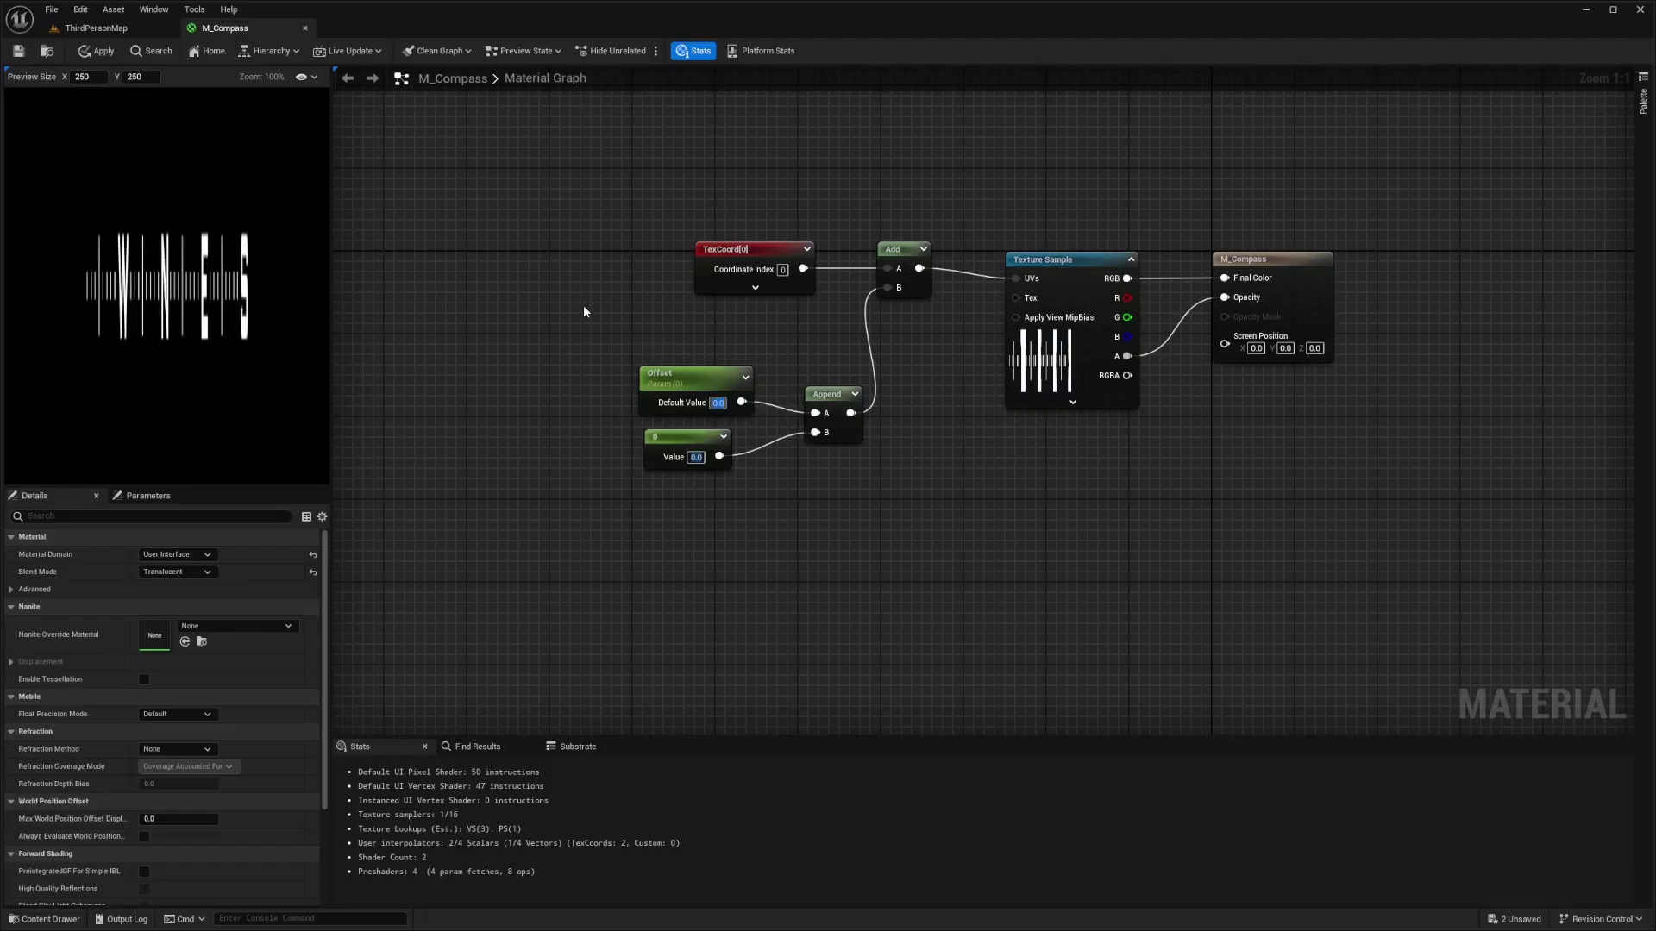
left_click(95, 51)
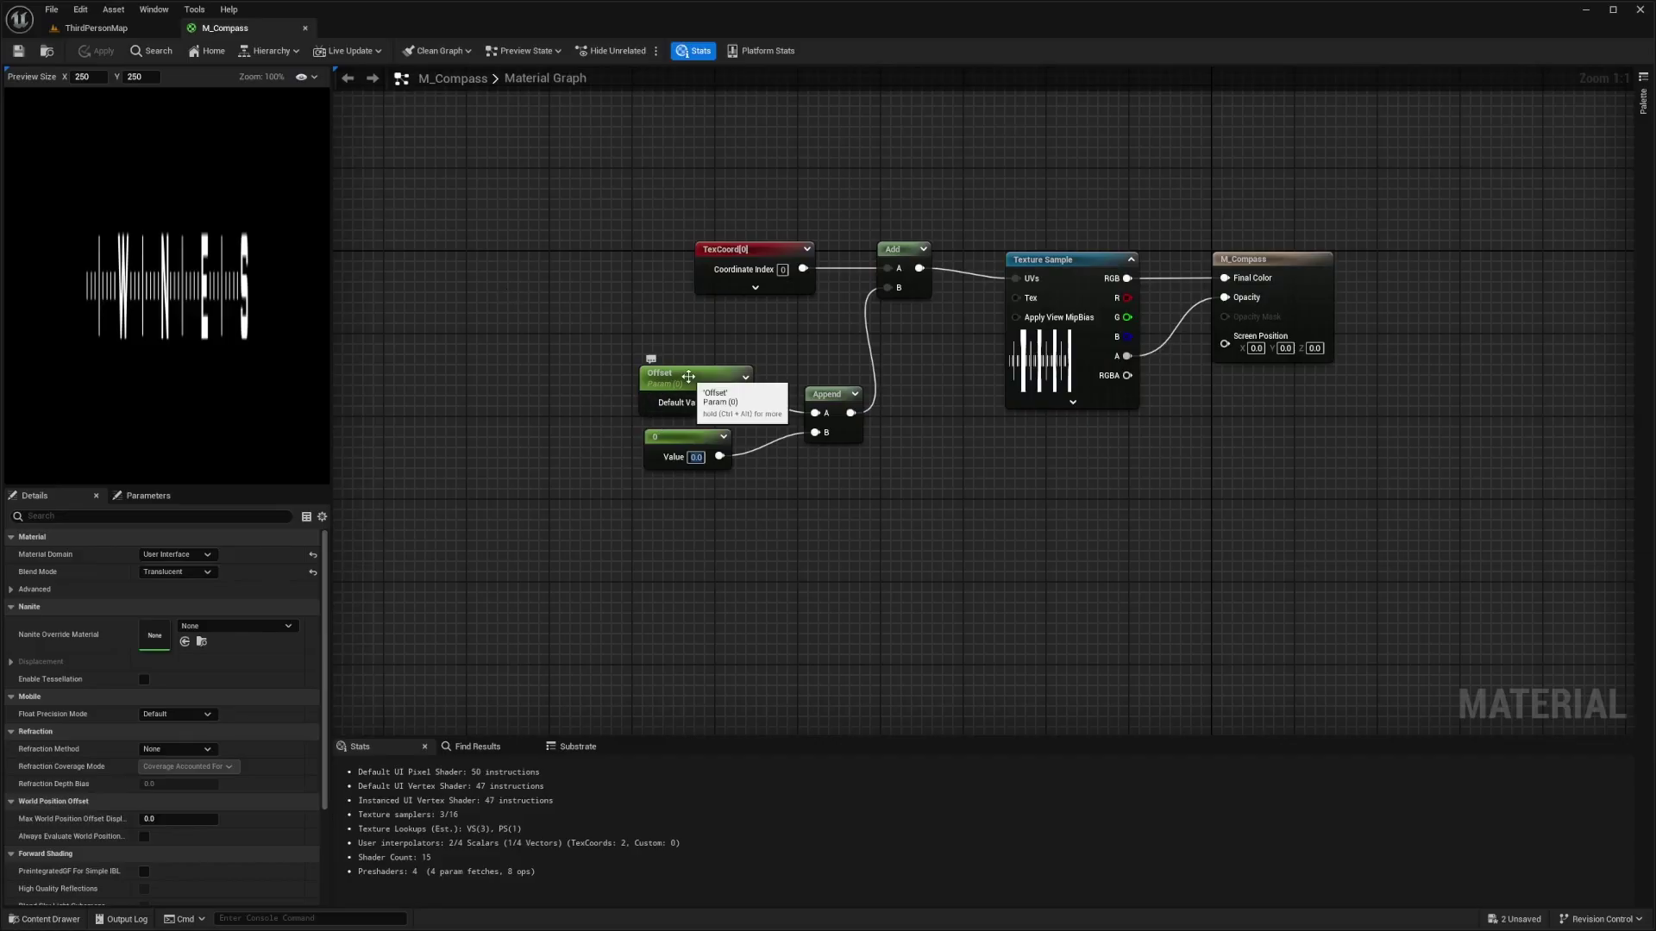
Step: Select the Offset parameter node, then return to the ThirdPersonMap level
left_click_drag(691, 322, 657, 388)
left_click_drag(780, 349, 622, 359)
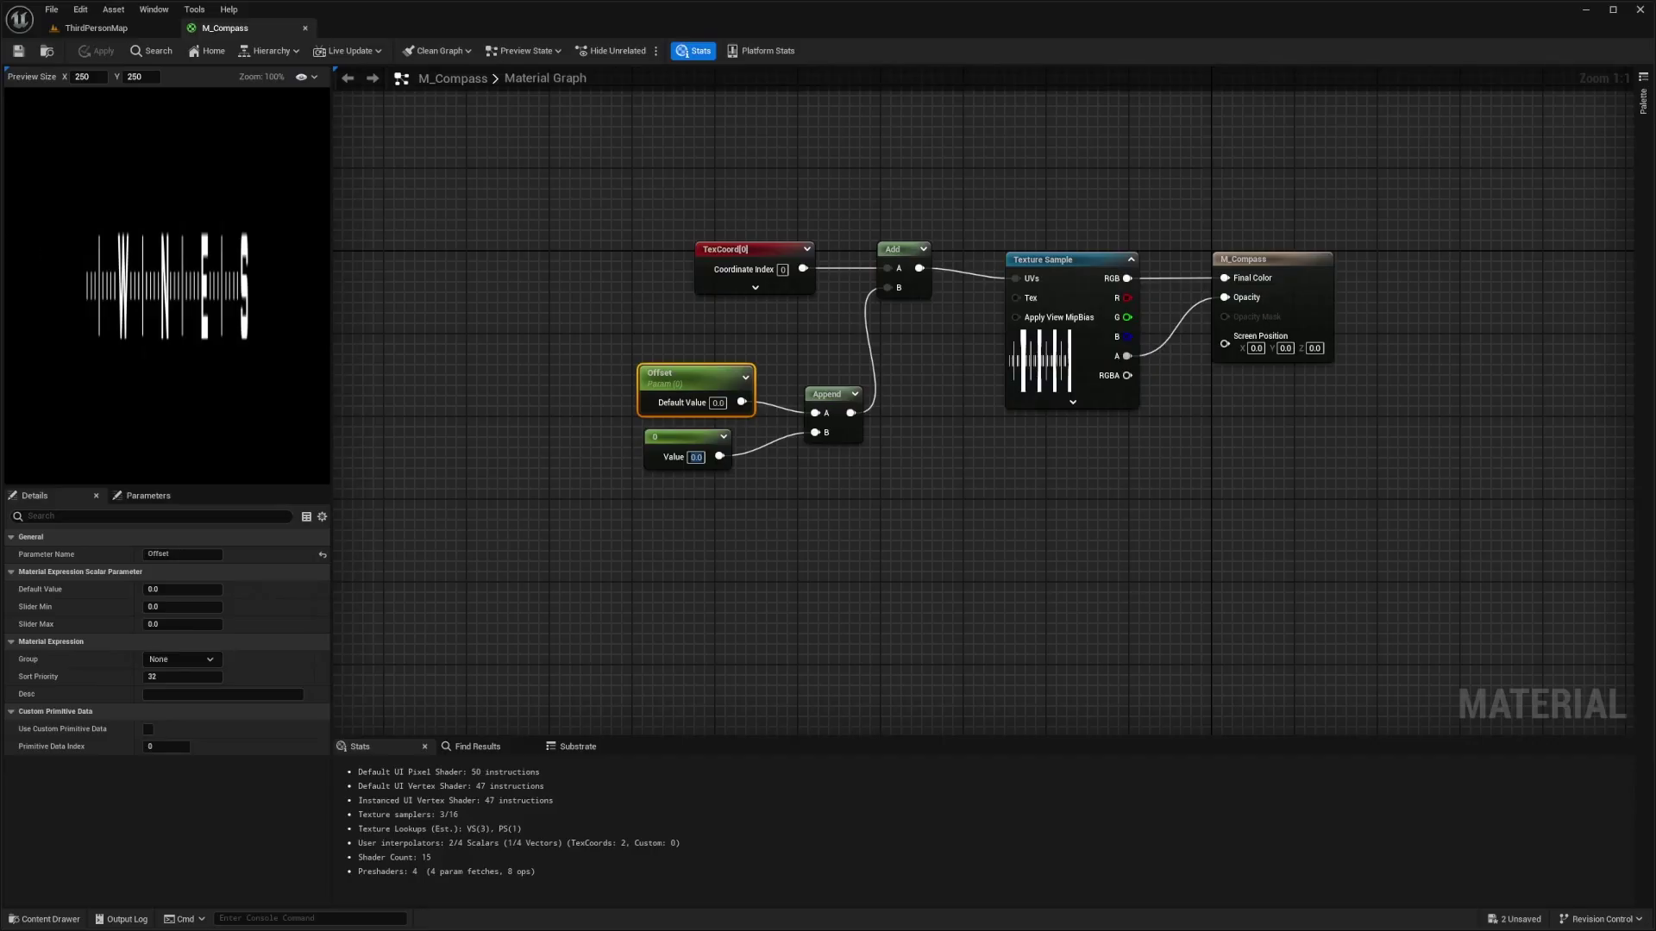
left_click(96, 27)
Step: Add a User Widget–based Widget Blueprint named WBP_Compass to Content and open it
right_click(786, 769)
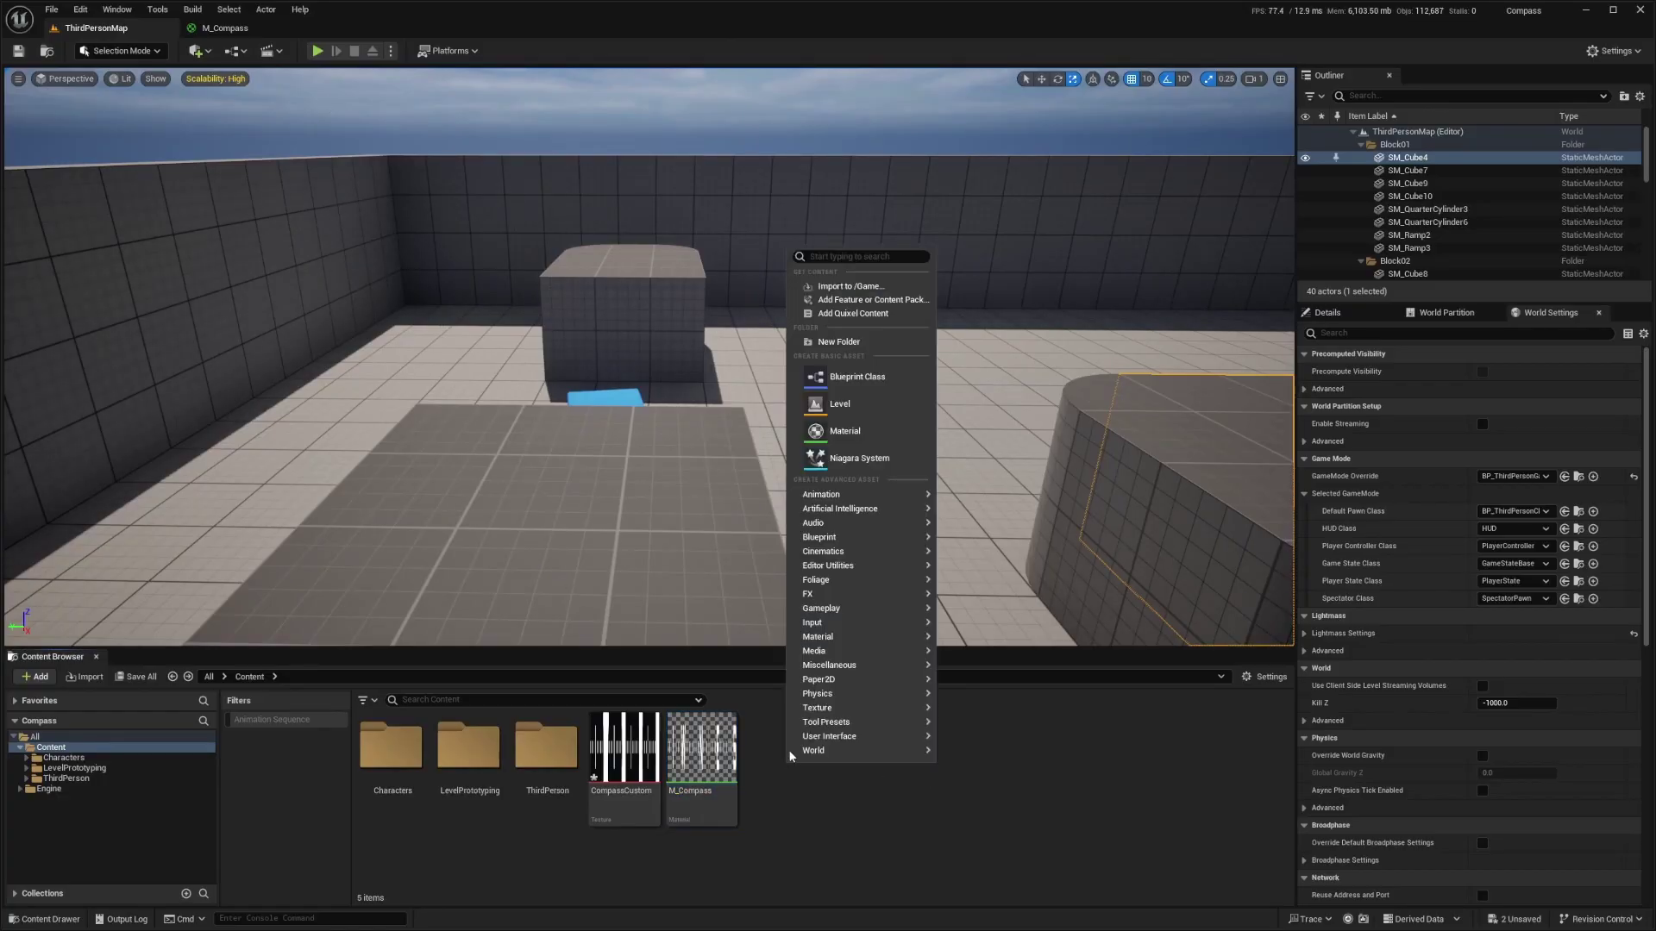
mouse_move(832, 739)
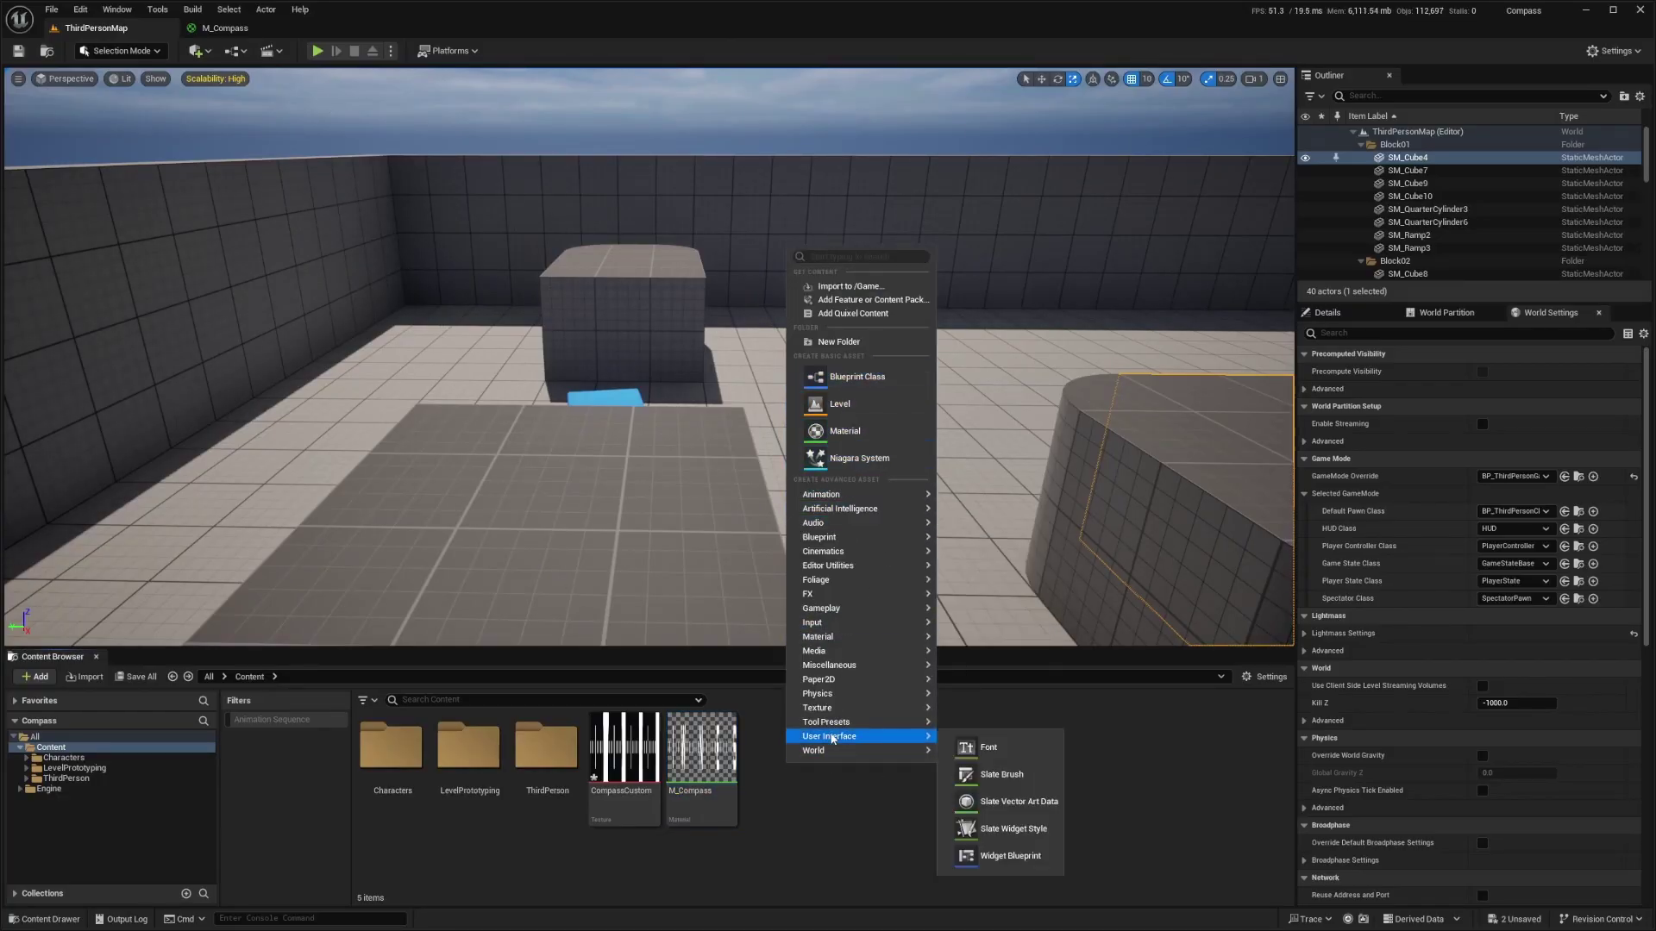
left_click(961, 856)
left_click(704, 371)
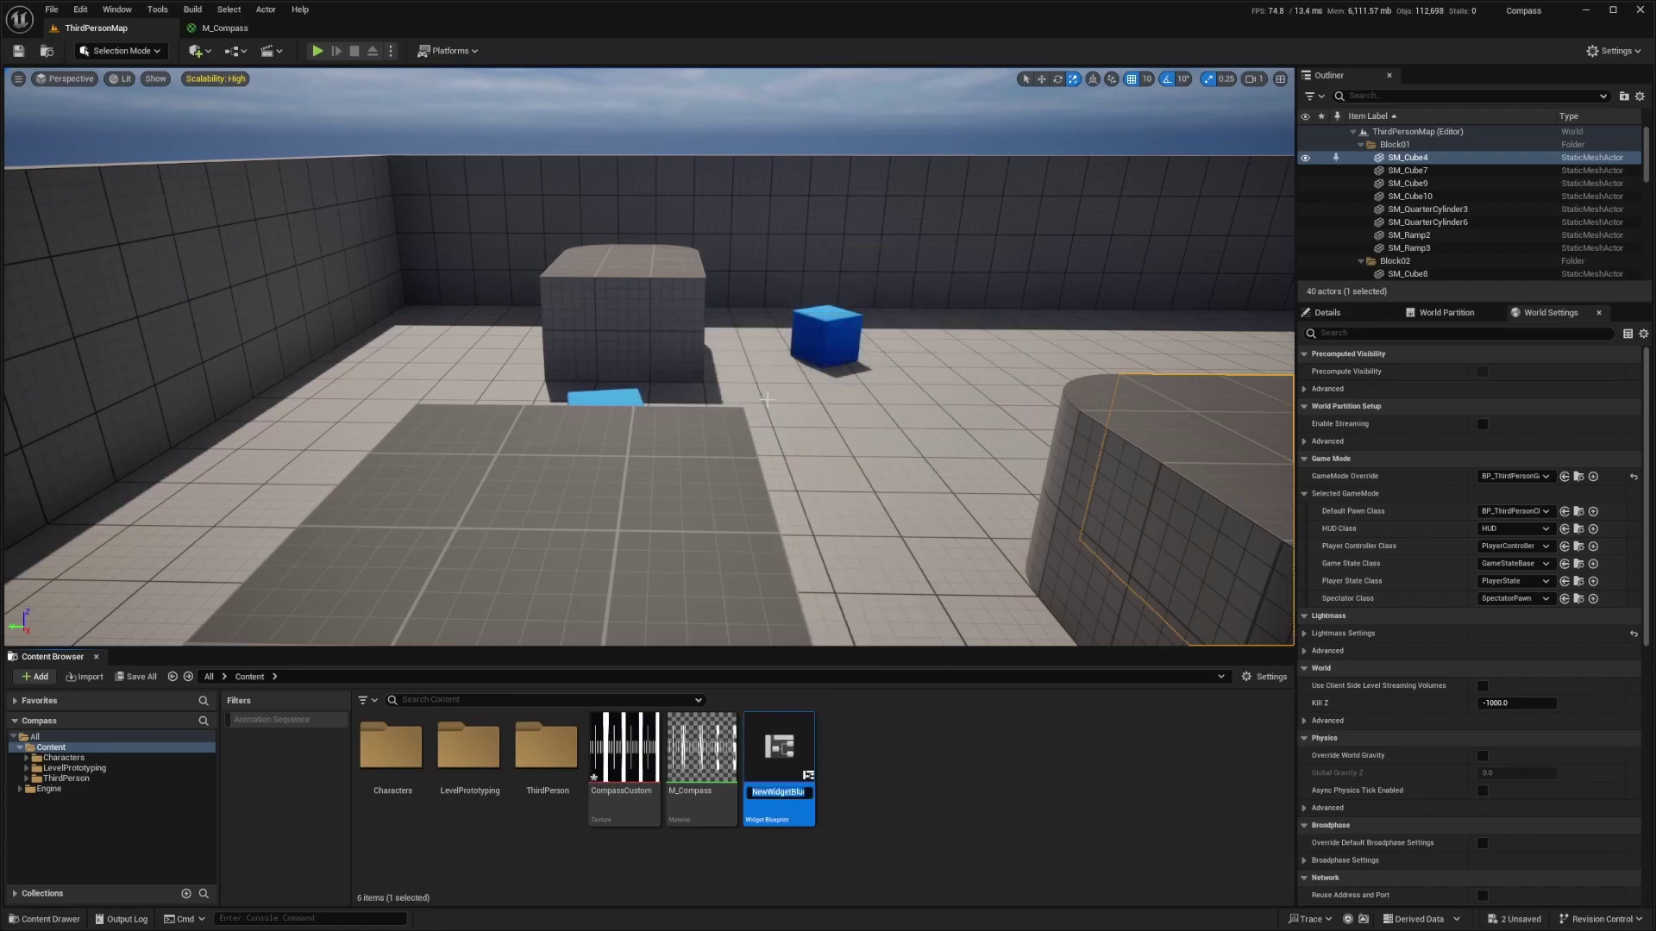
type("WBP_Compass")
key("Return")
double_click(789, 752)
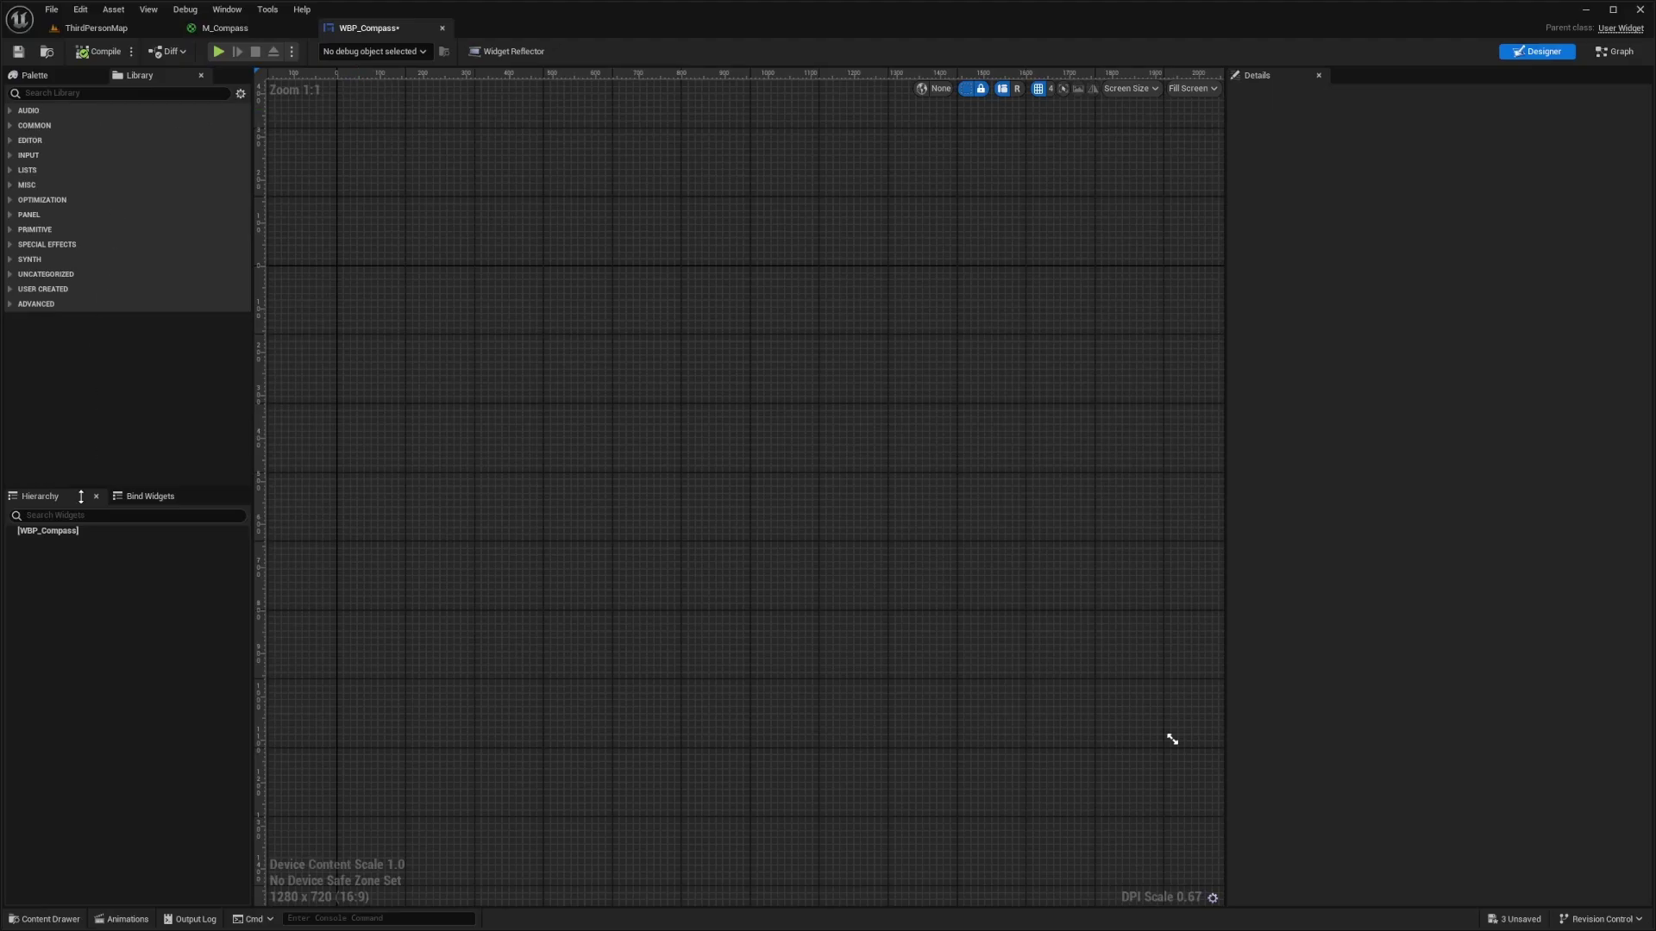
Step: Add an Overlay under the WBP_Compass root and name it OverlayPanel
left_click(54, 531)
left_click(101, 94)
type("overlay")
left_click_drag(50, 155, 55, 538)
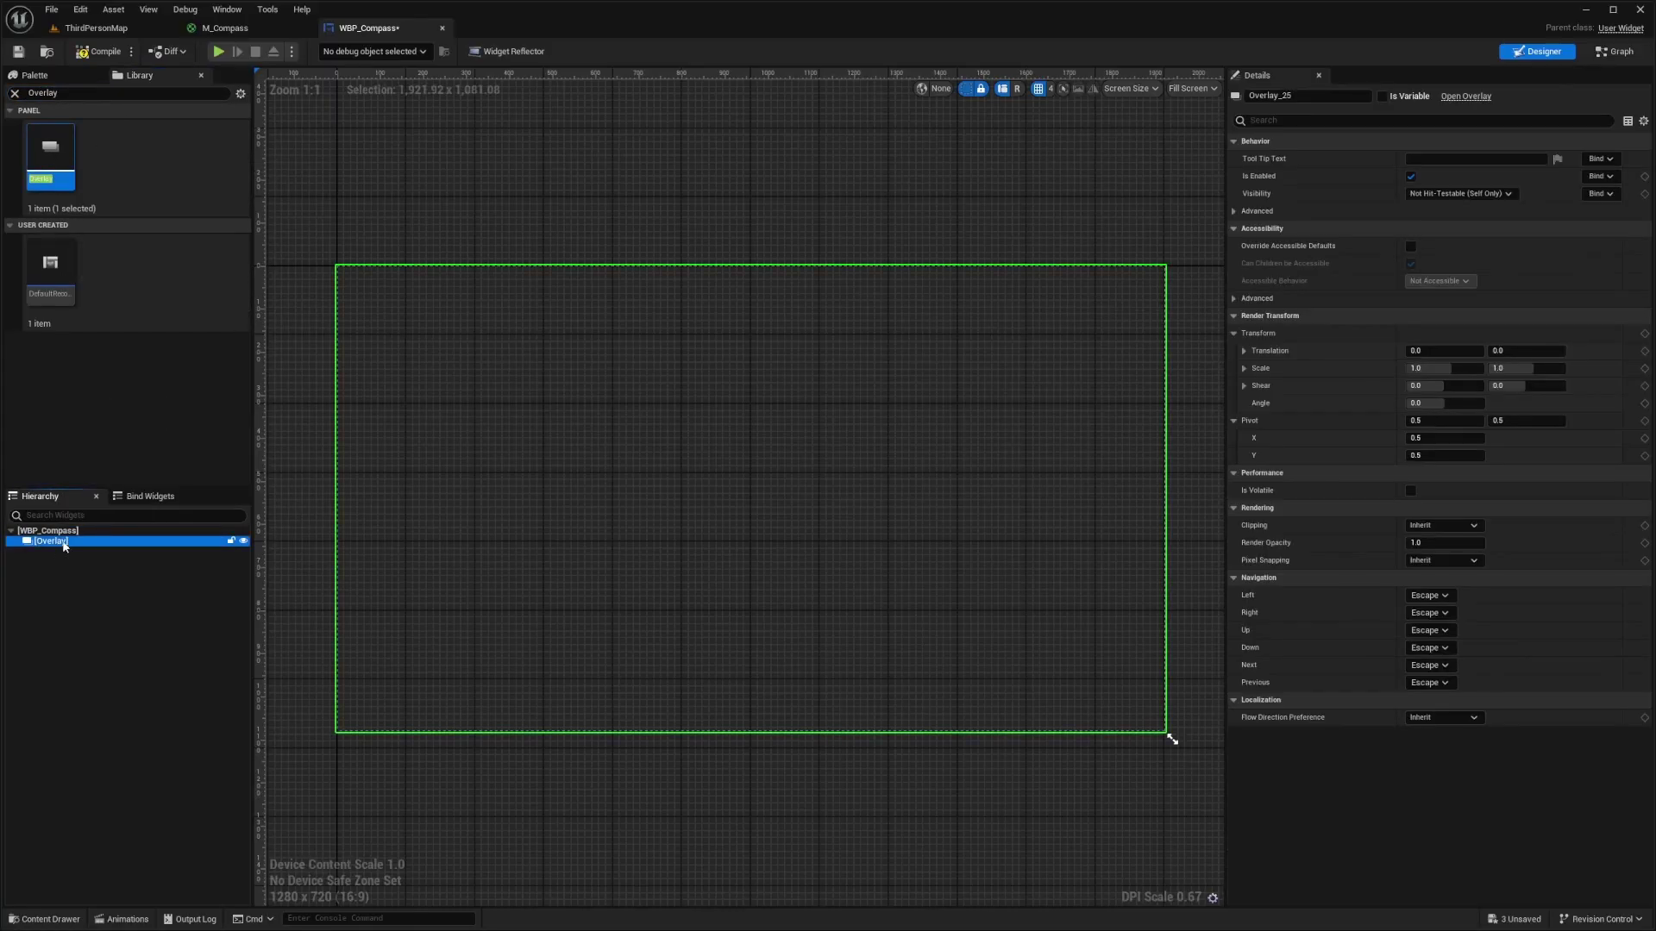
left_click(1384, 97)
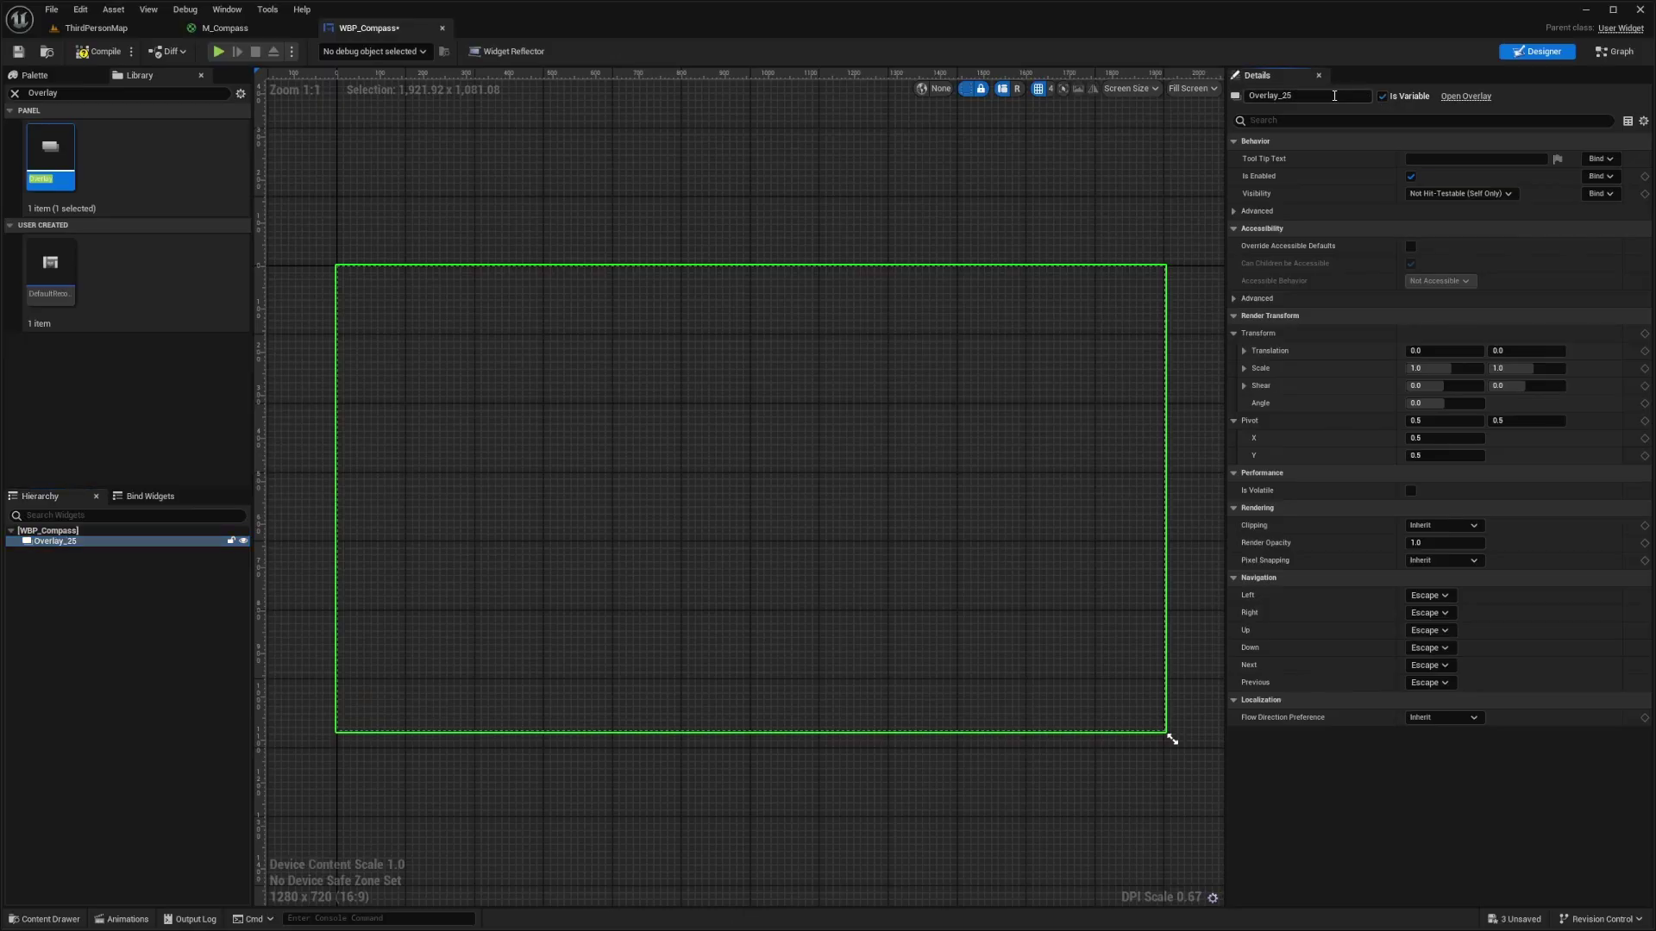
type("rlayPanel")
key("Return")
Step: Add an Image inside OverlayPanel and name it CompassImage
left_click(46, 94)
type("Image")
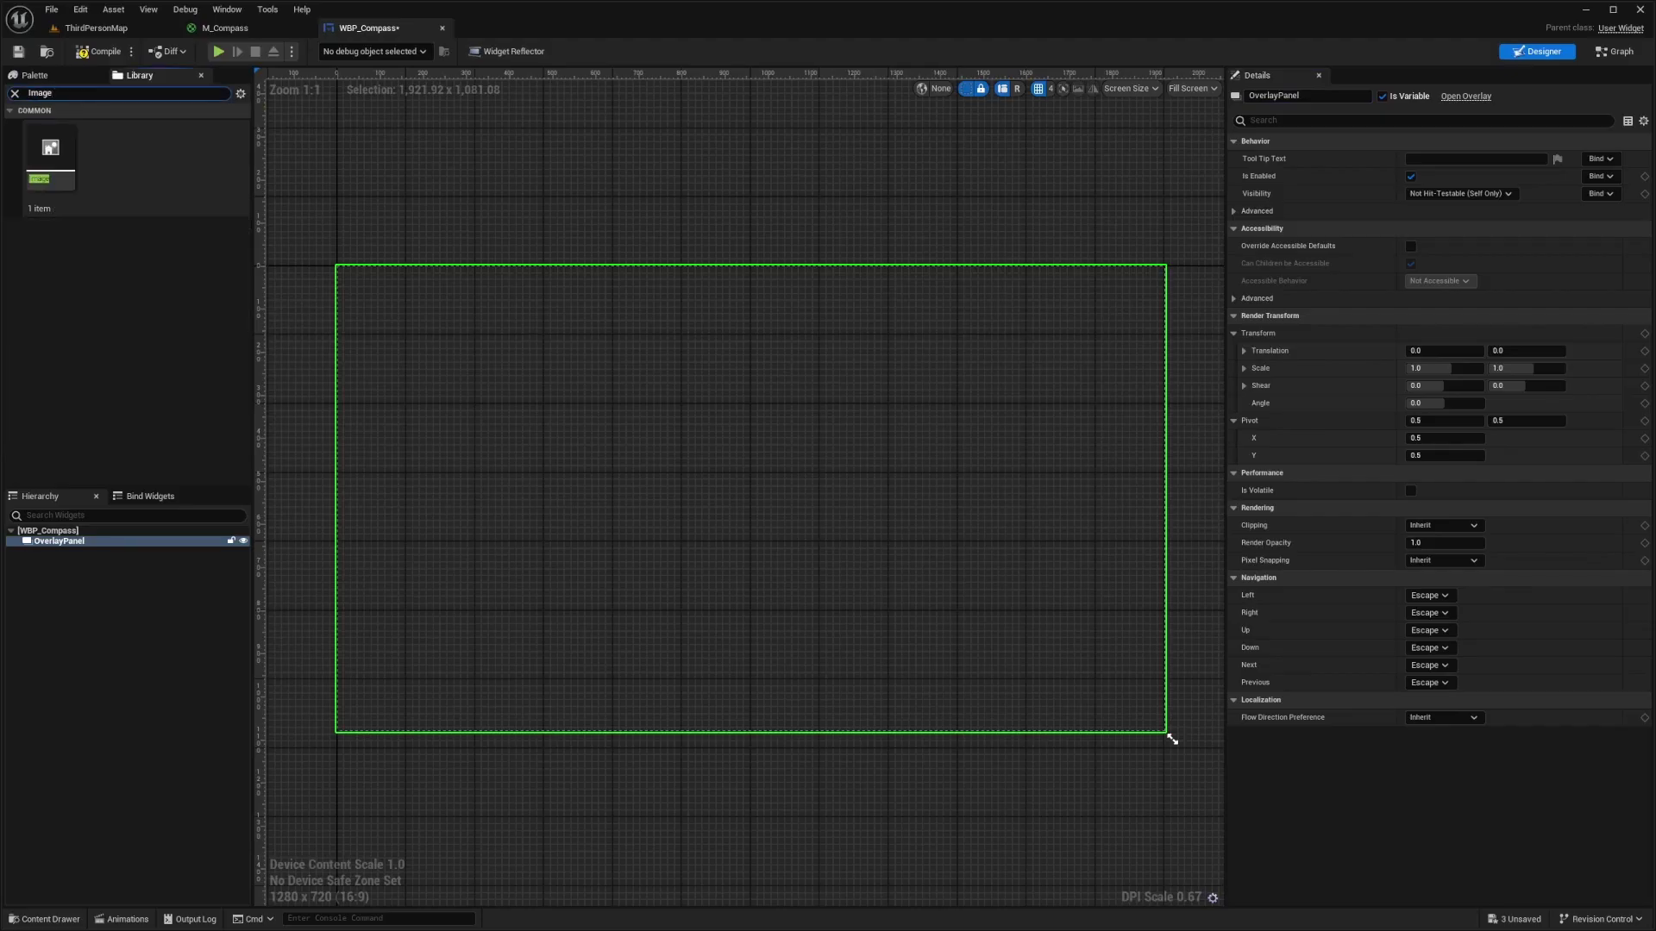
left_click_drag(50, 151, 69, 550)
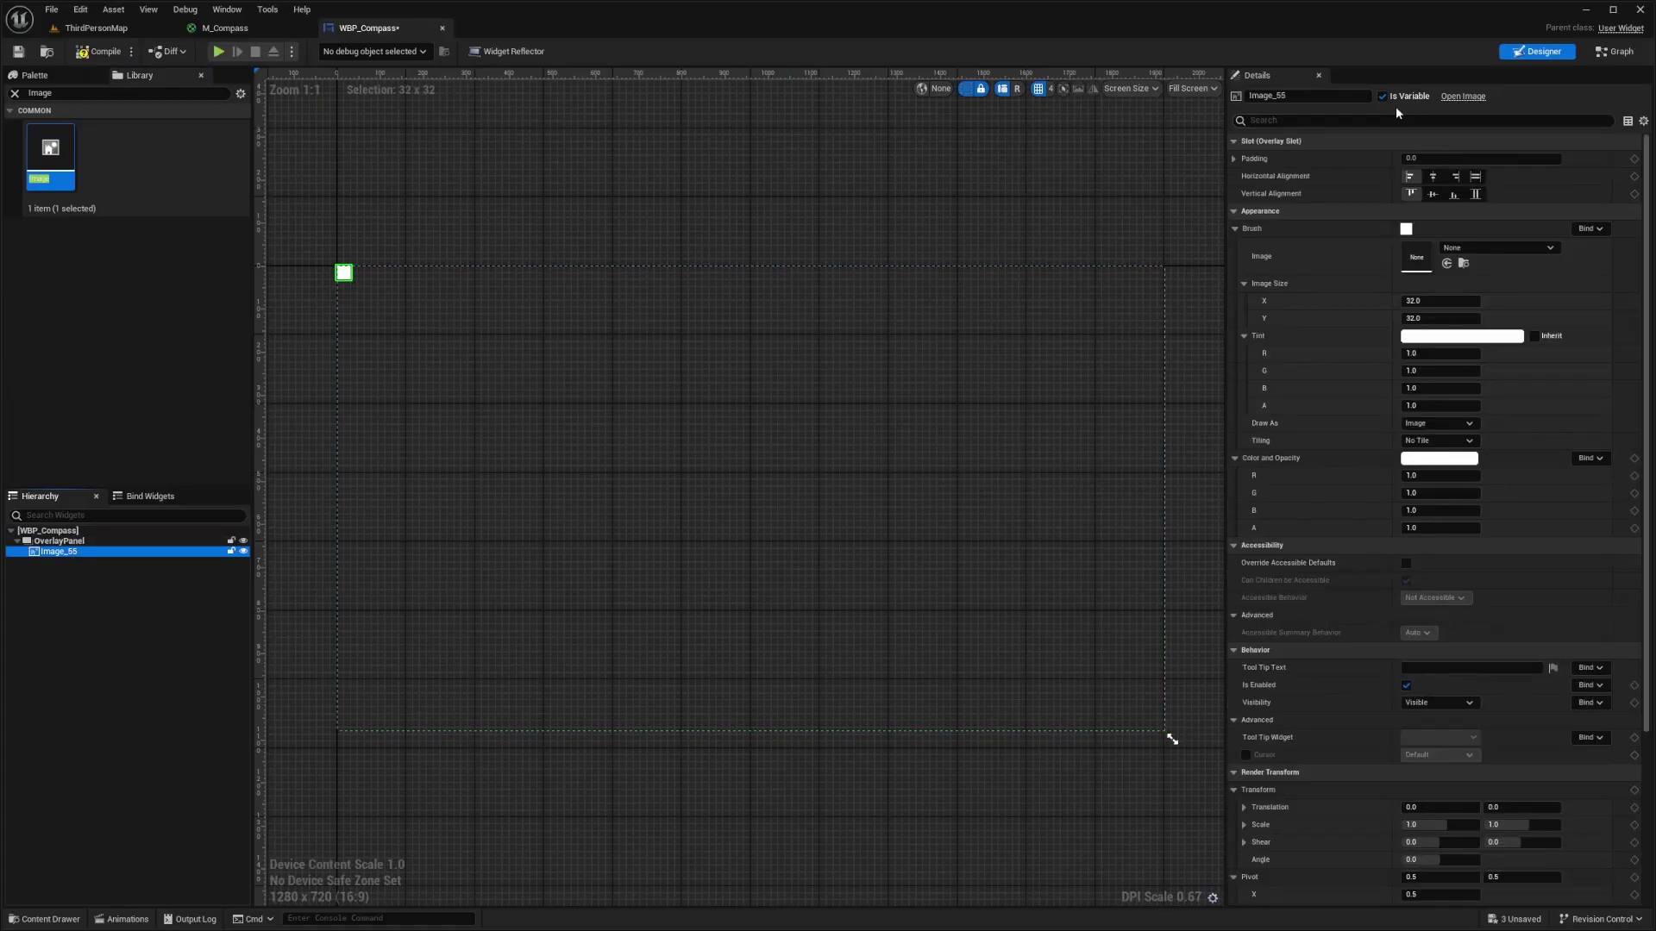
left_click(1326, 95)
type("CompassImage")
key("Return")
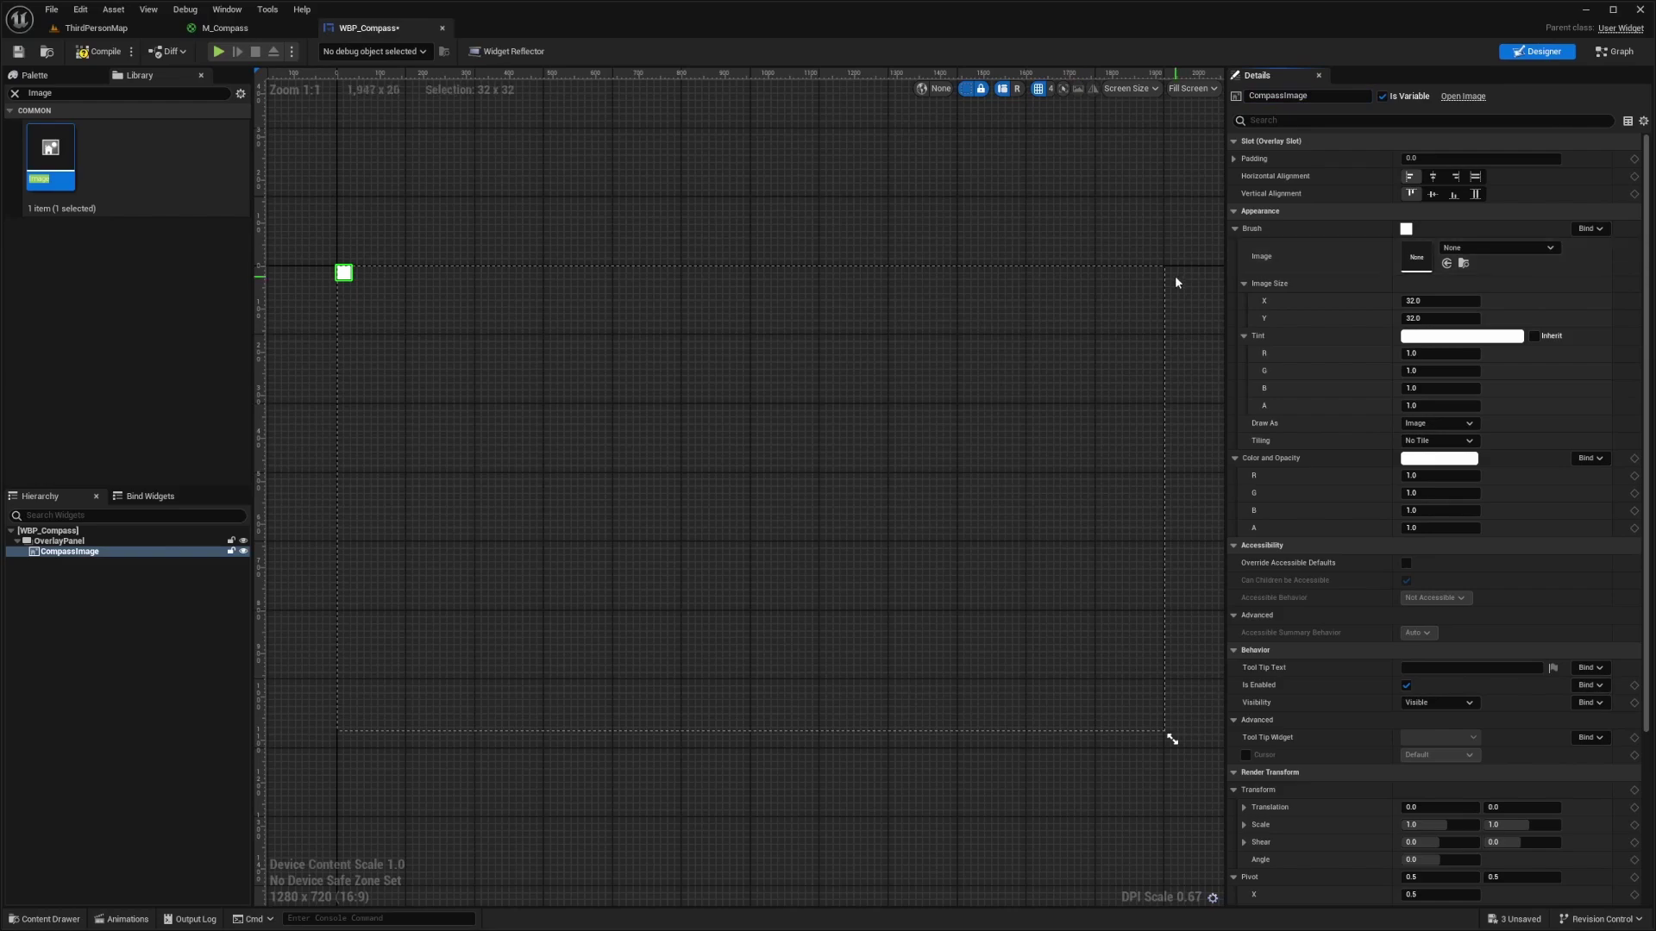
Step: Set CompassImage's brush image to the M_Compass material
left_click(1490, 249)
type("M_compass")
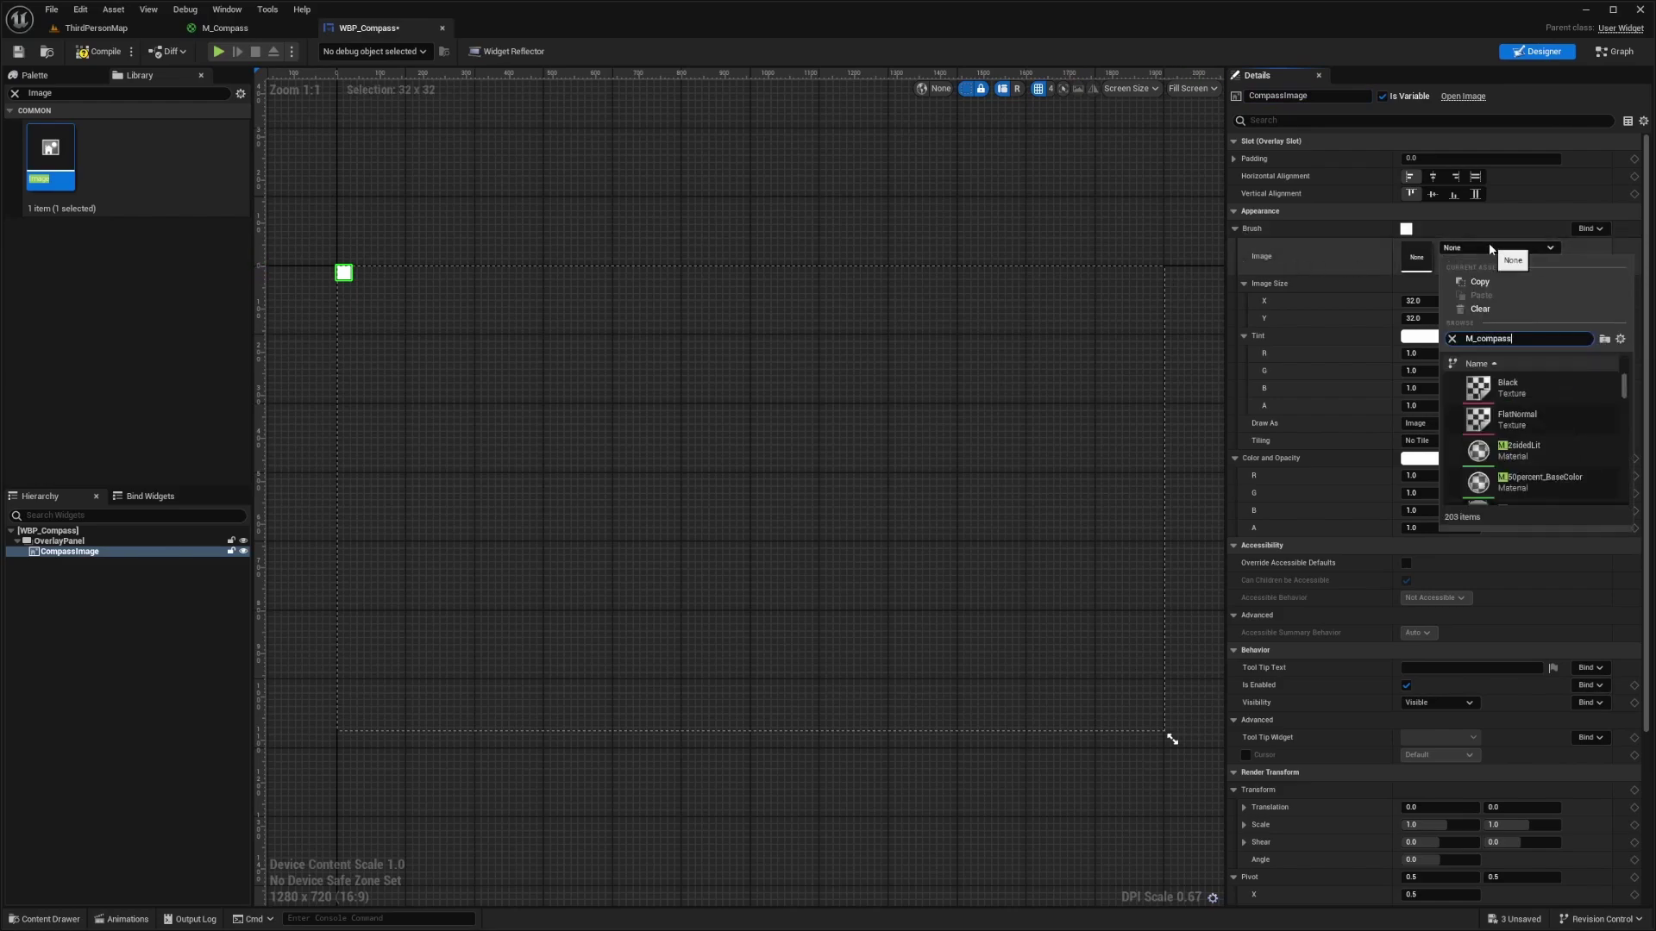
left_click(1564, 381)
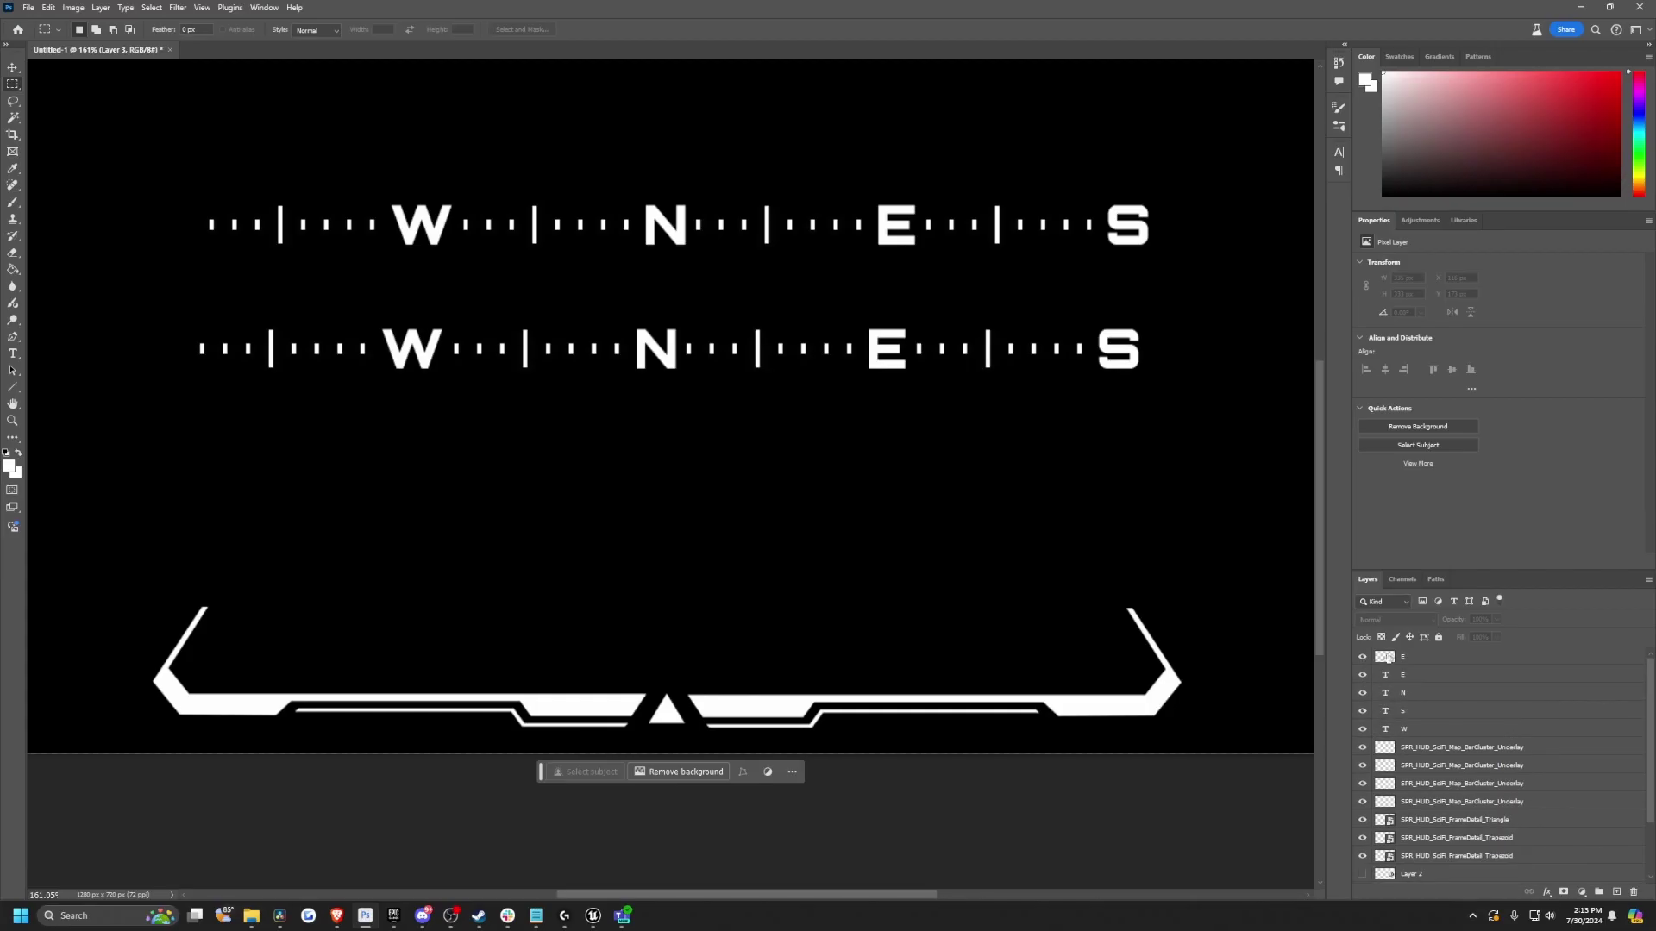
Step: Select the E layer and check the compass strip's bounds with Free Transform
left_click(1416, 661)
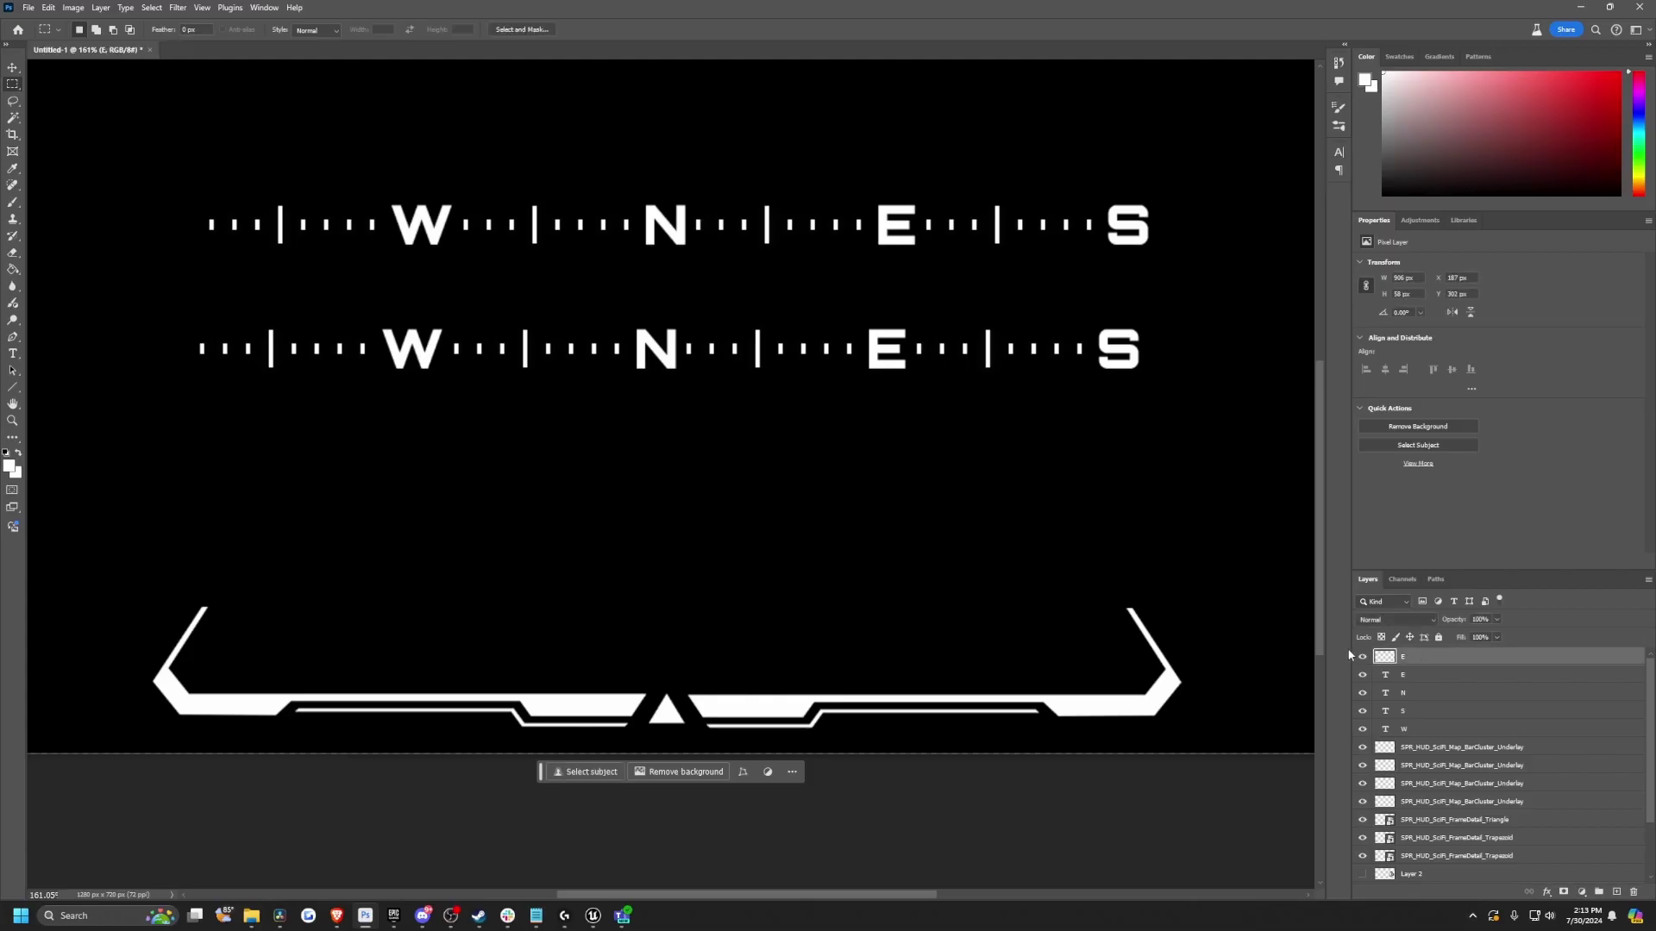
key("ctrl+t")
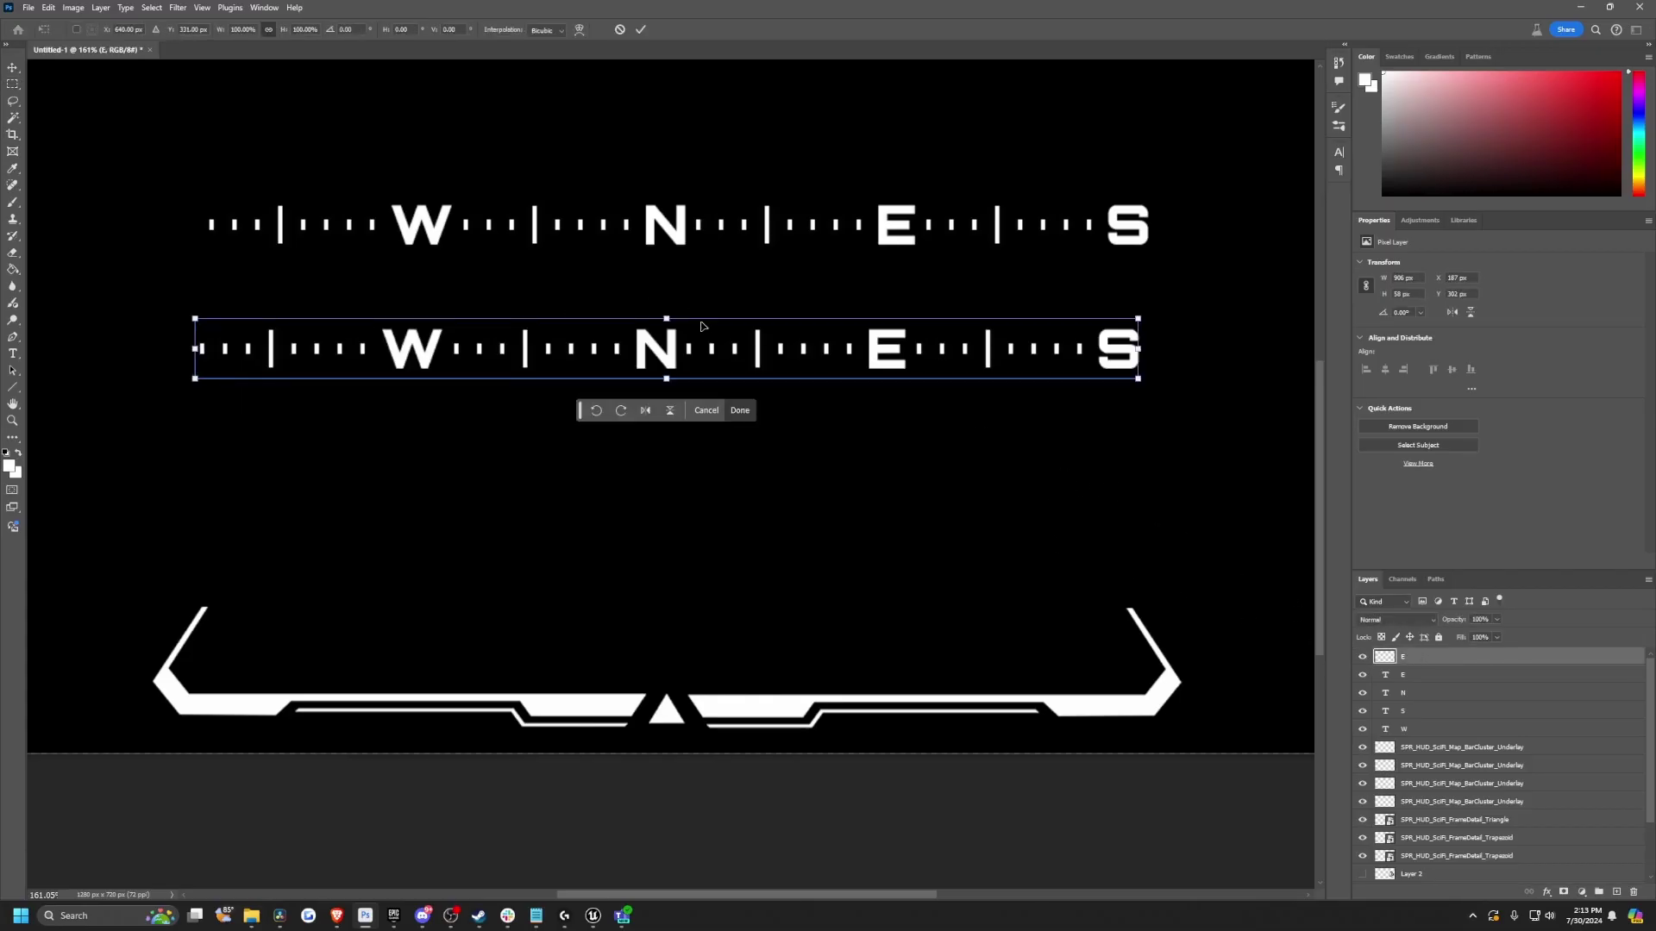
key("Return")
key("m")
Step: Read the strip's export size of 906 × 58 px in Export As, then close the window
right_click(1421, 659)
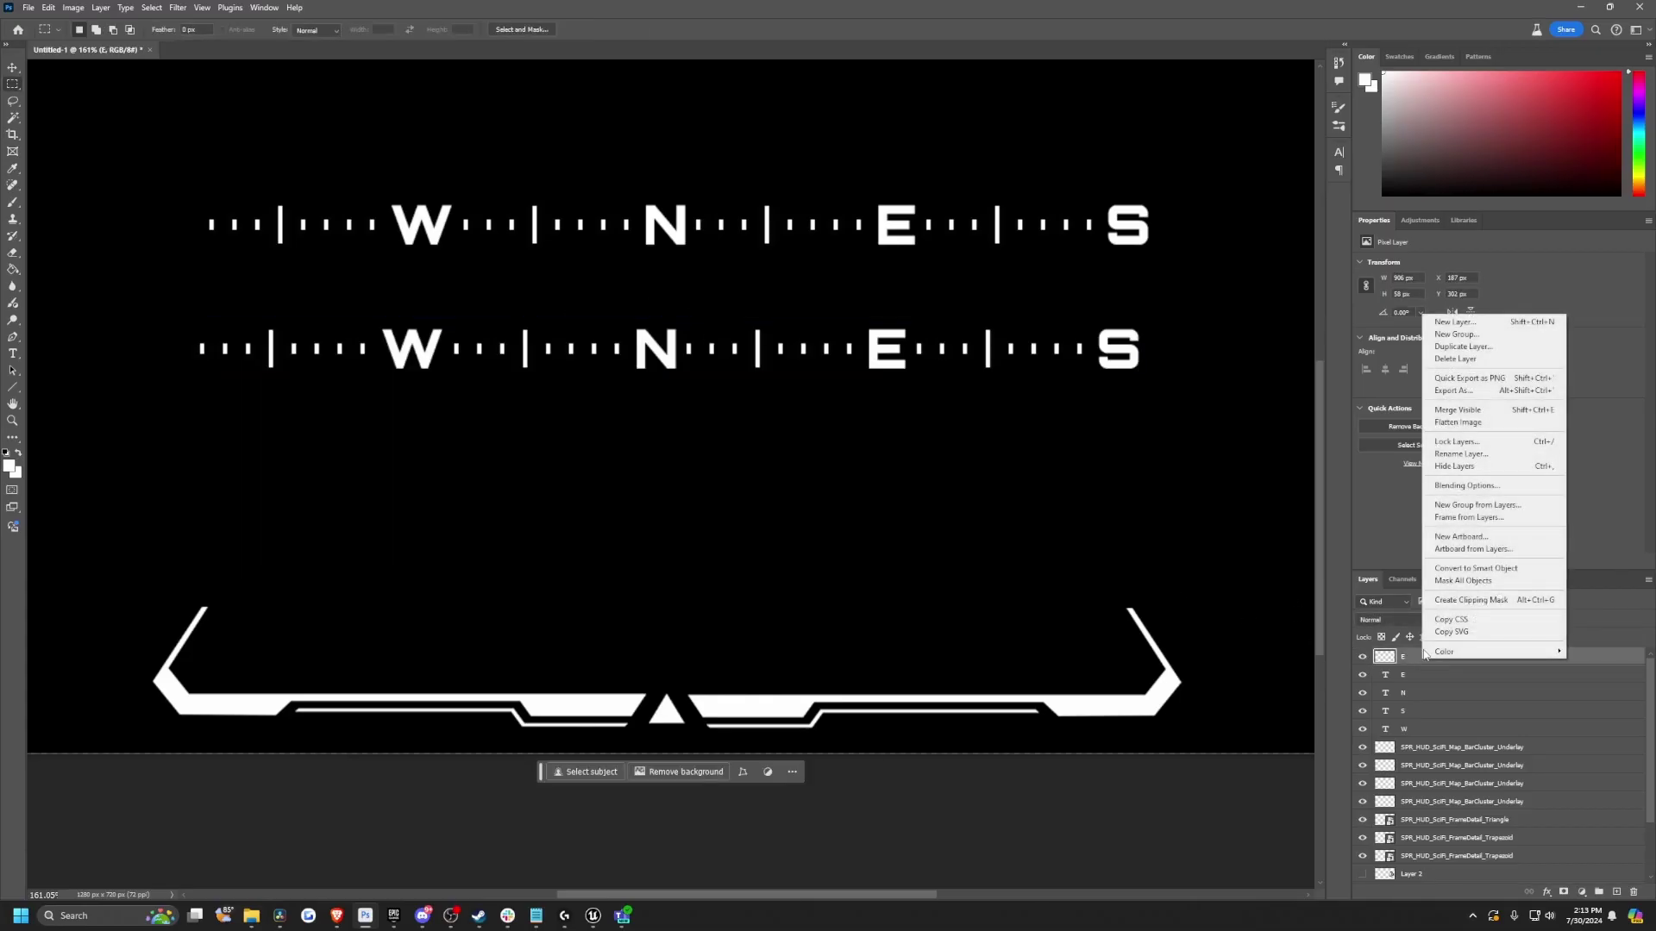
left_click(1476, 391)
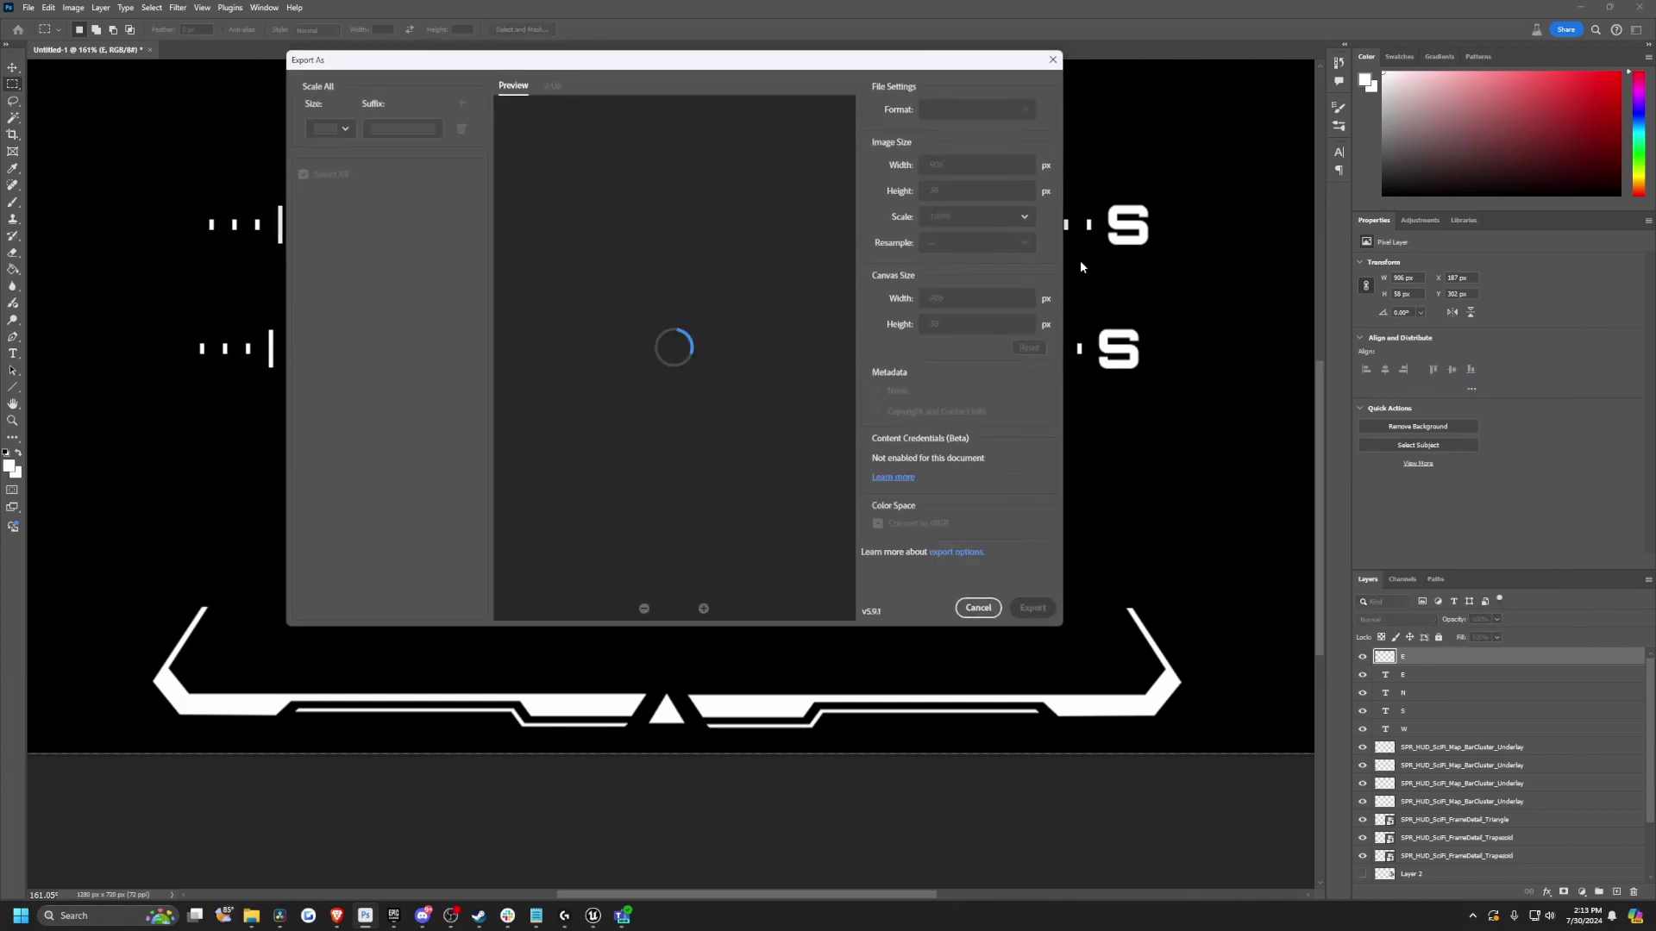
double_click(935, 200)
double_click(935, 227)
left_click(950, 201)
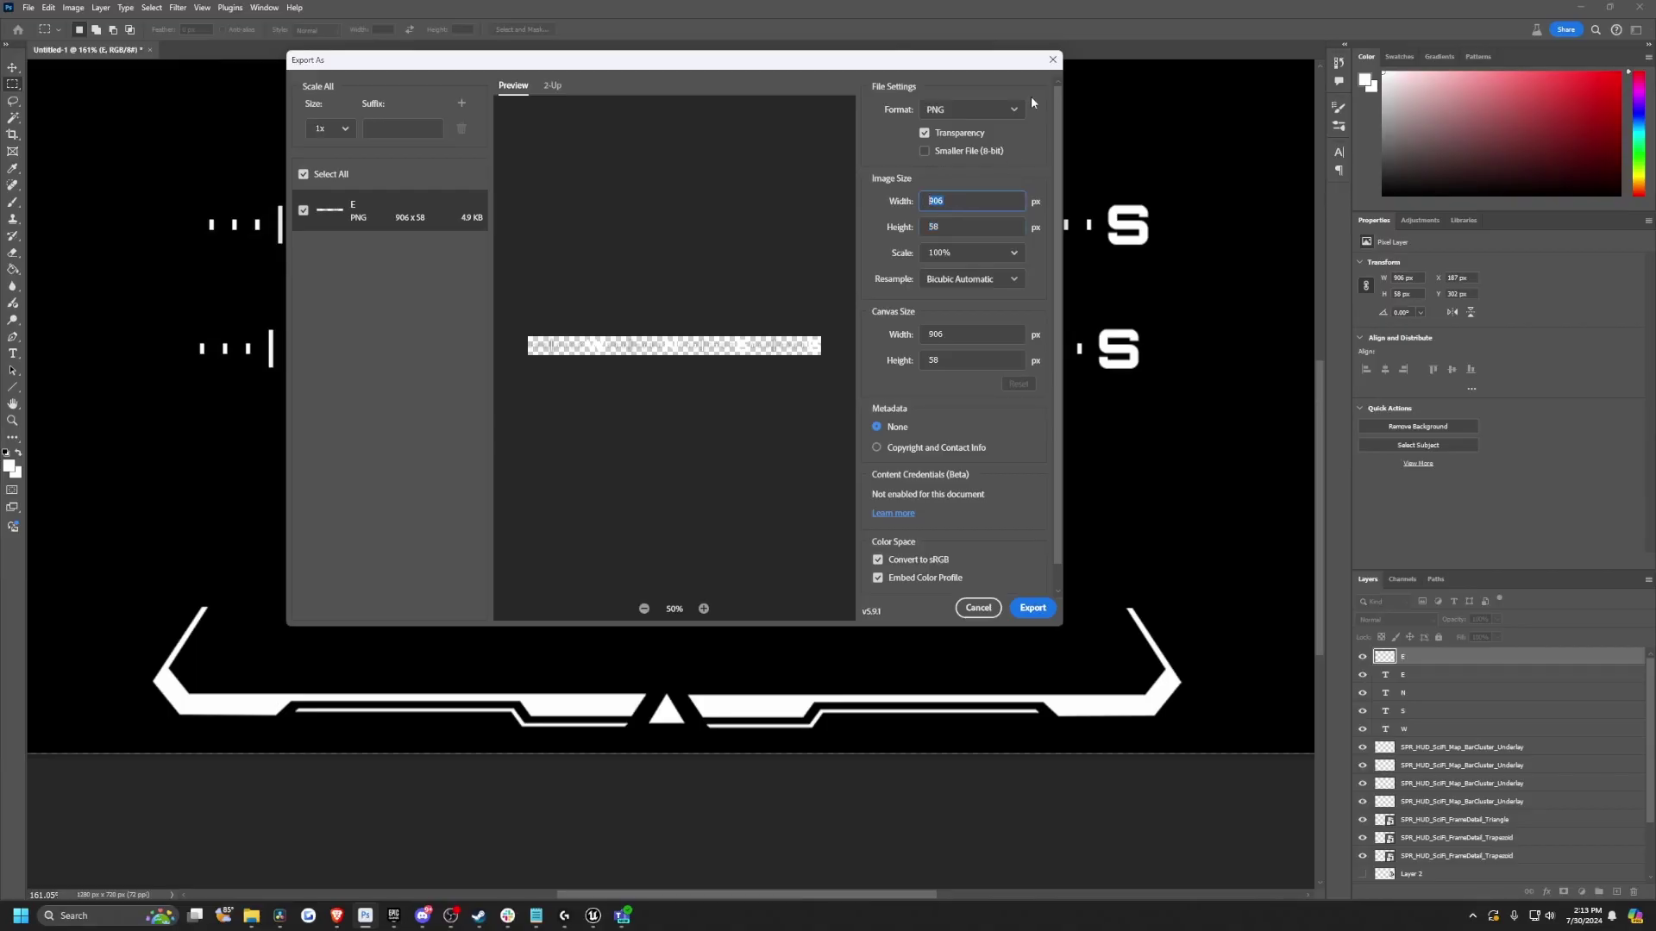
left_click(1052, 60)
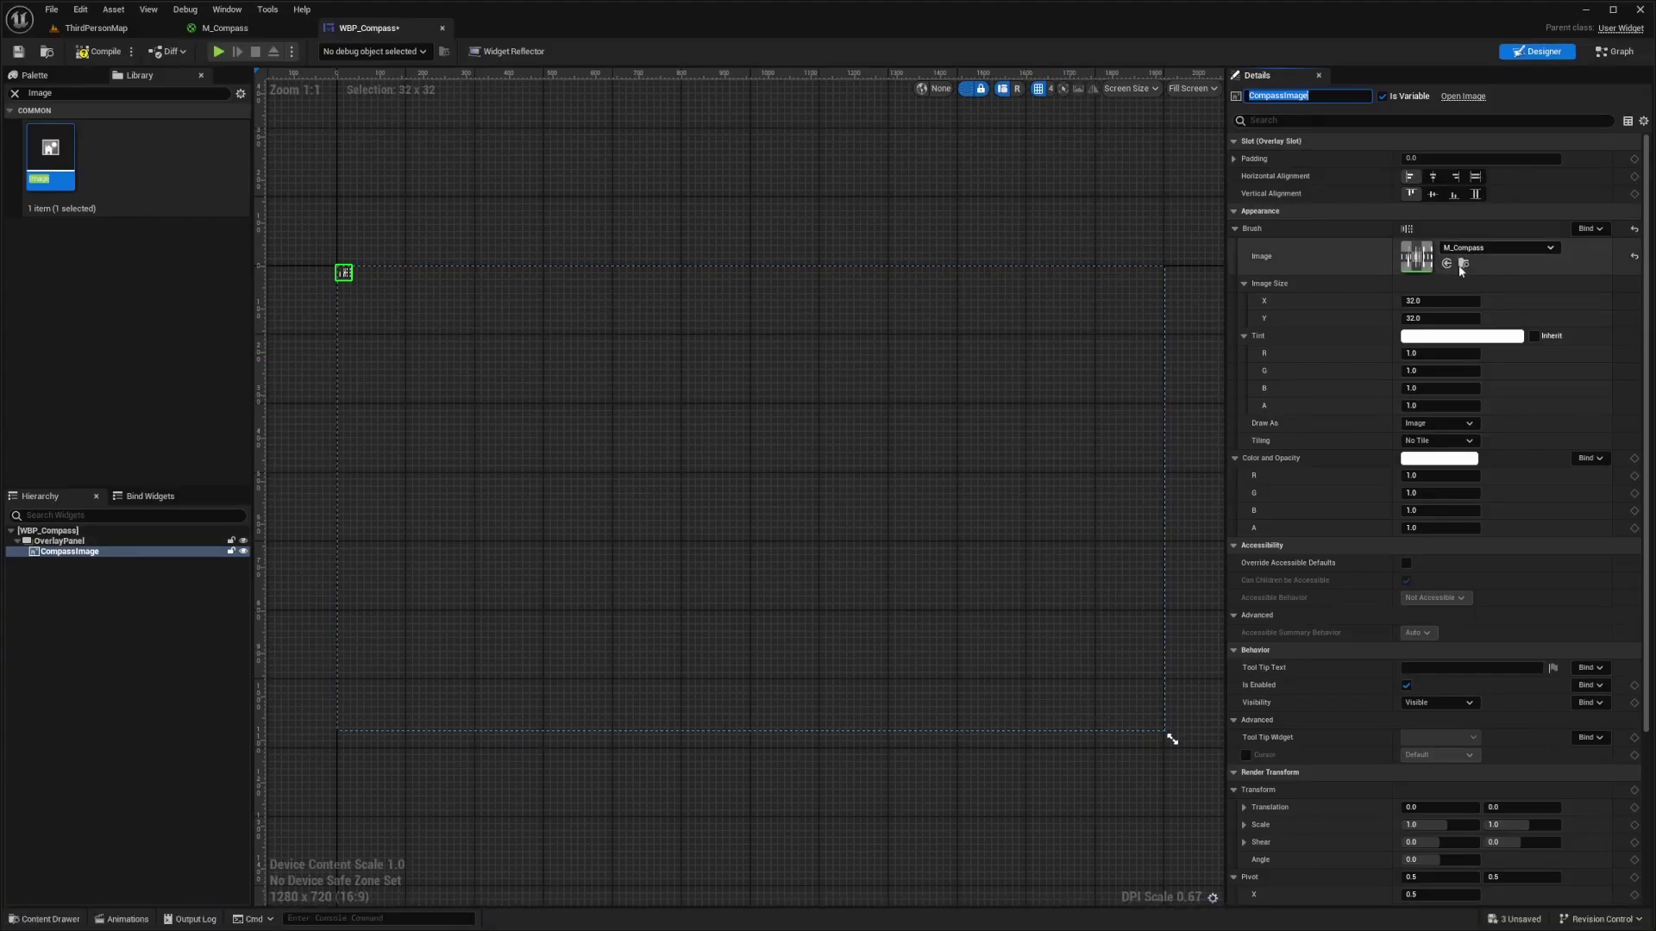
left_click(1445, 300)
Step: Set the Compass Image size to 906 × 58
type("906")
key("Tab")
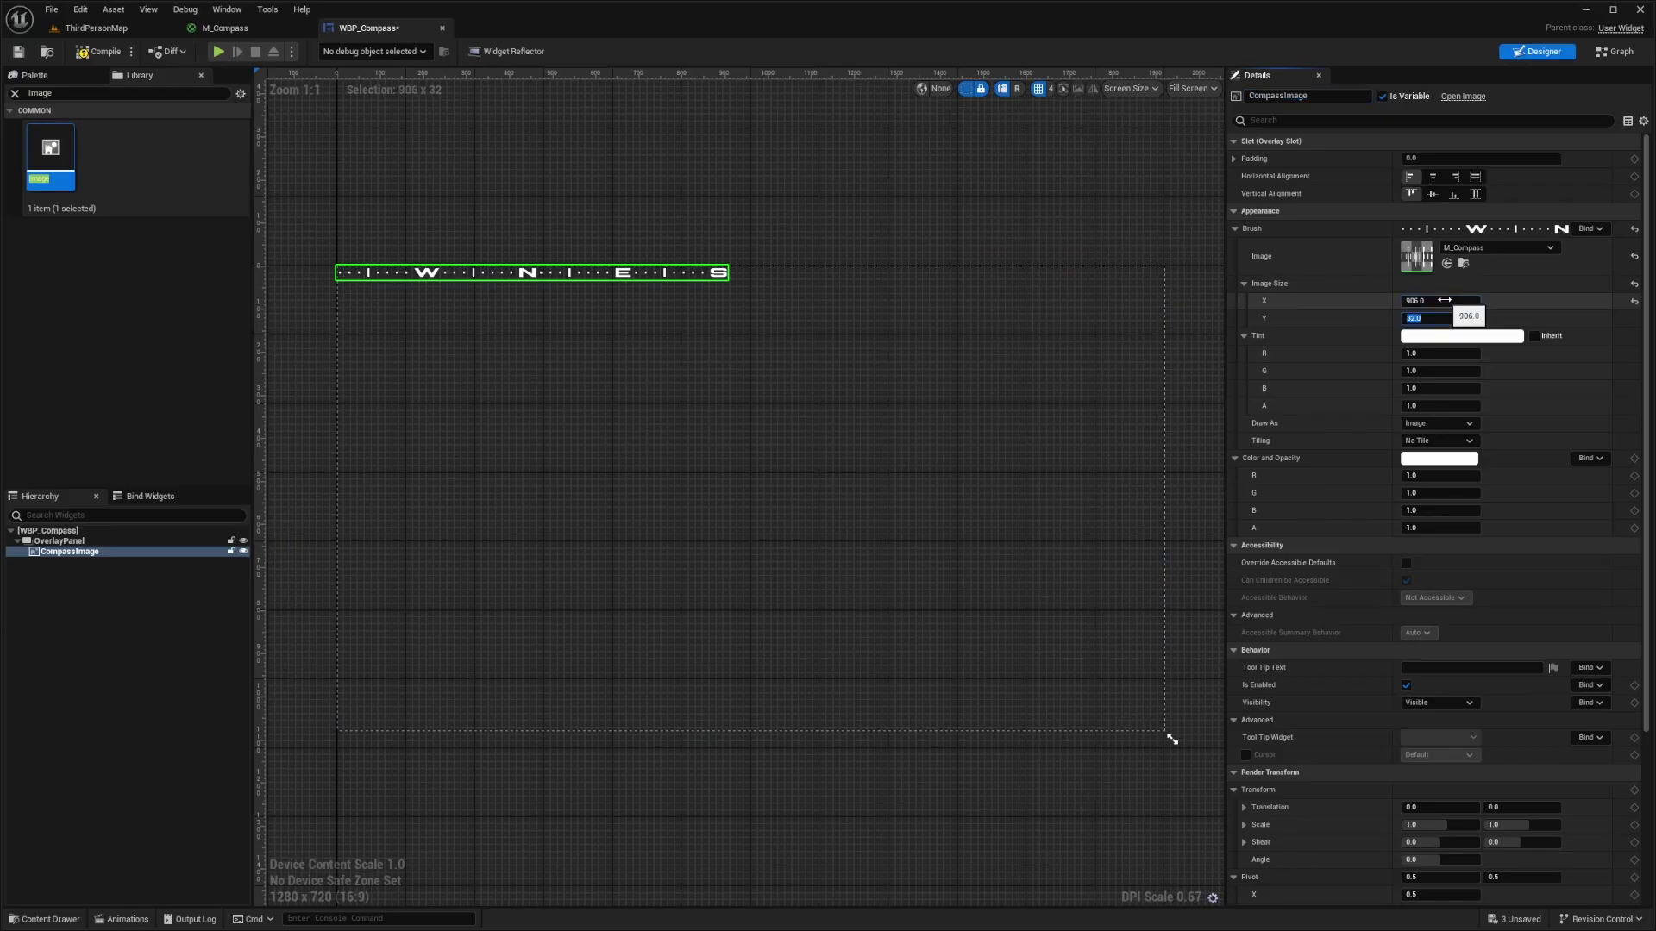
type("58")
key("Return")
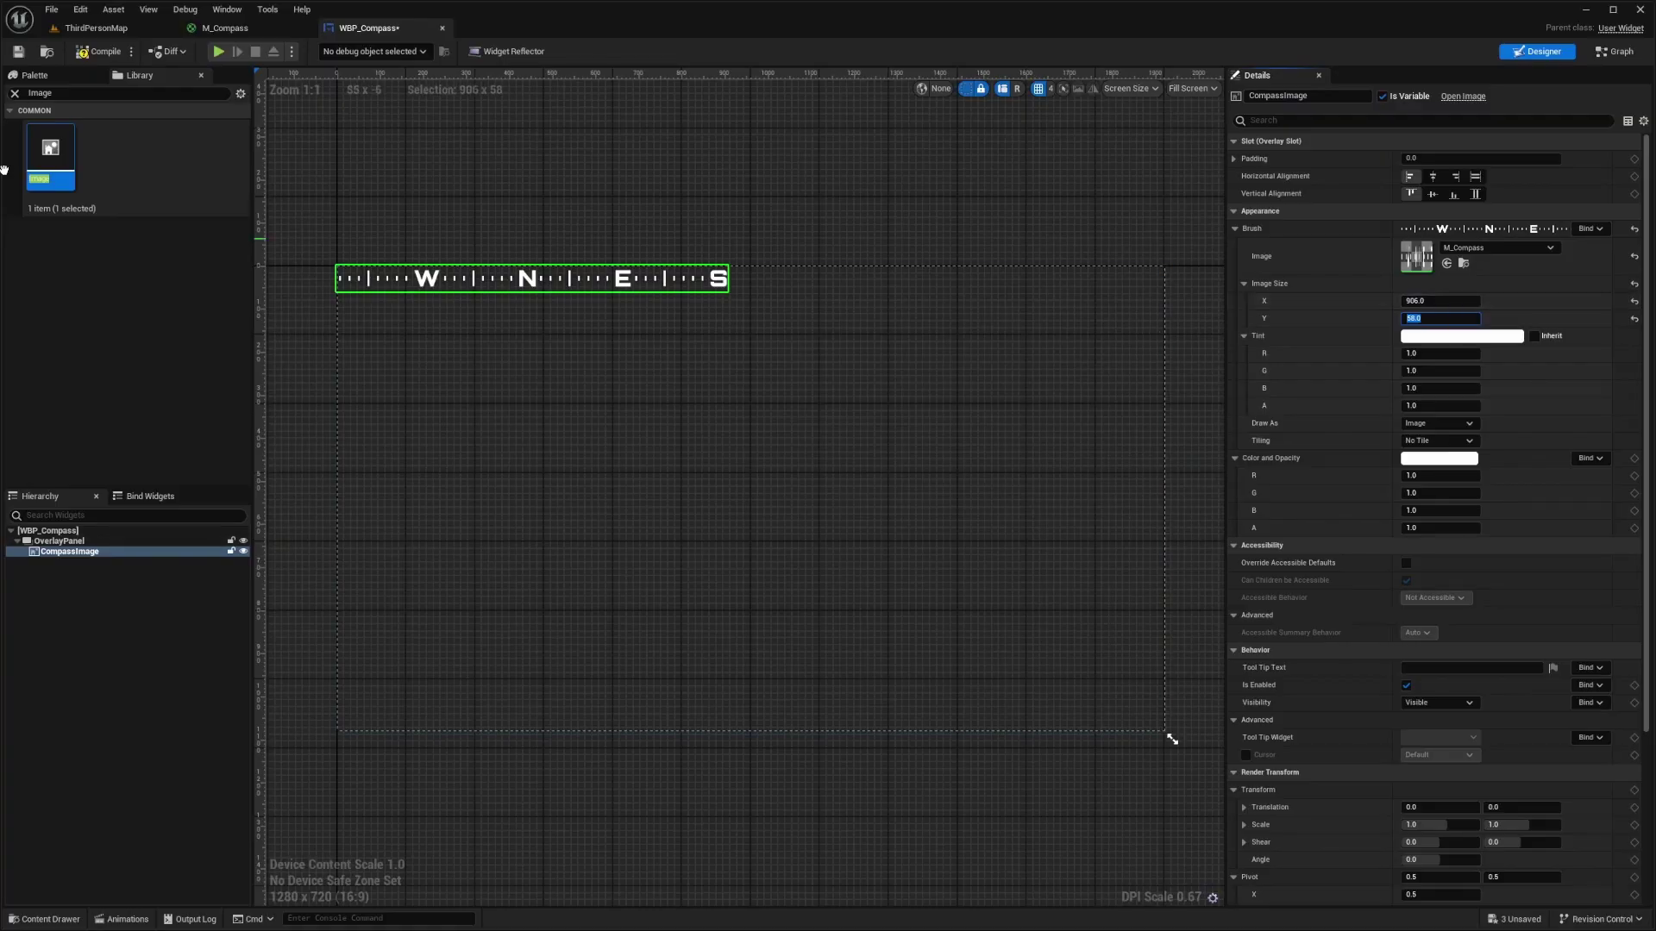
Step: Preview the widget at Desired size and compile WBP_Compass
left_click(1197, 89)
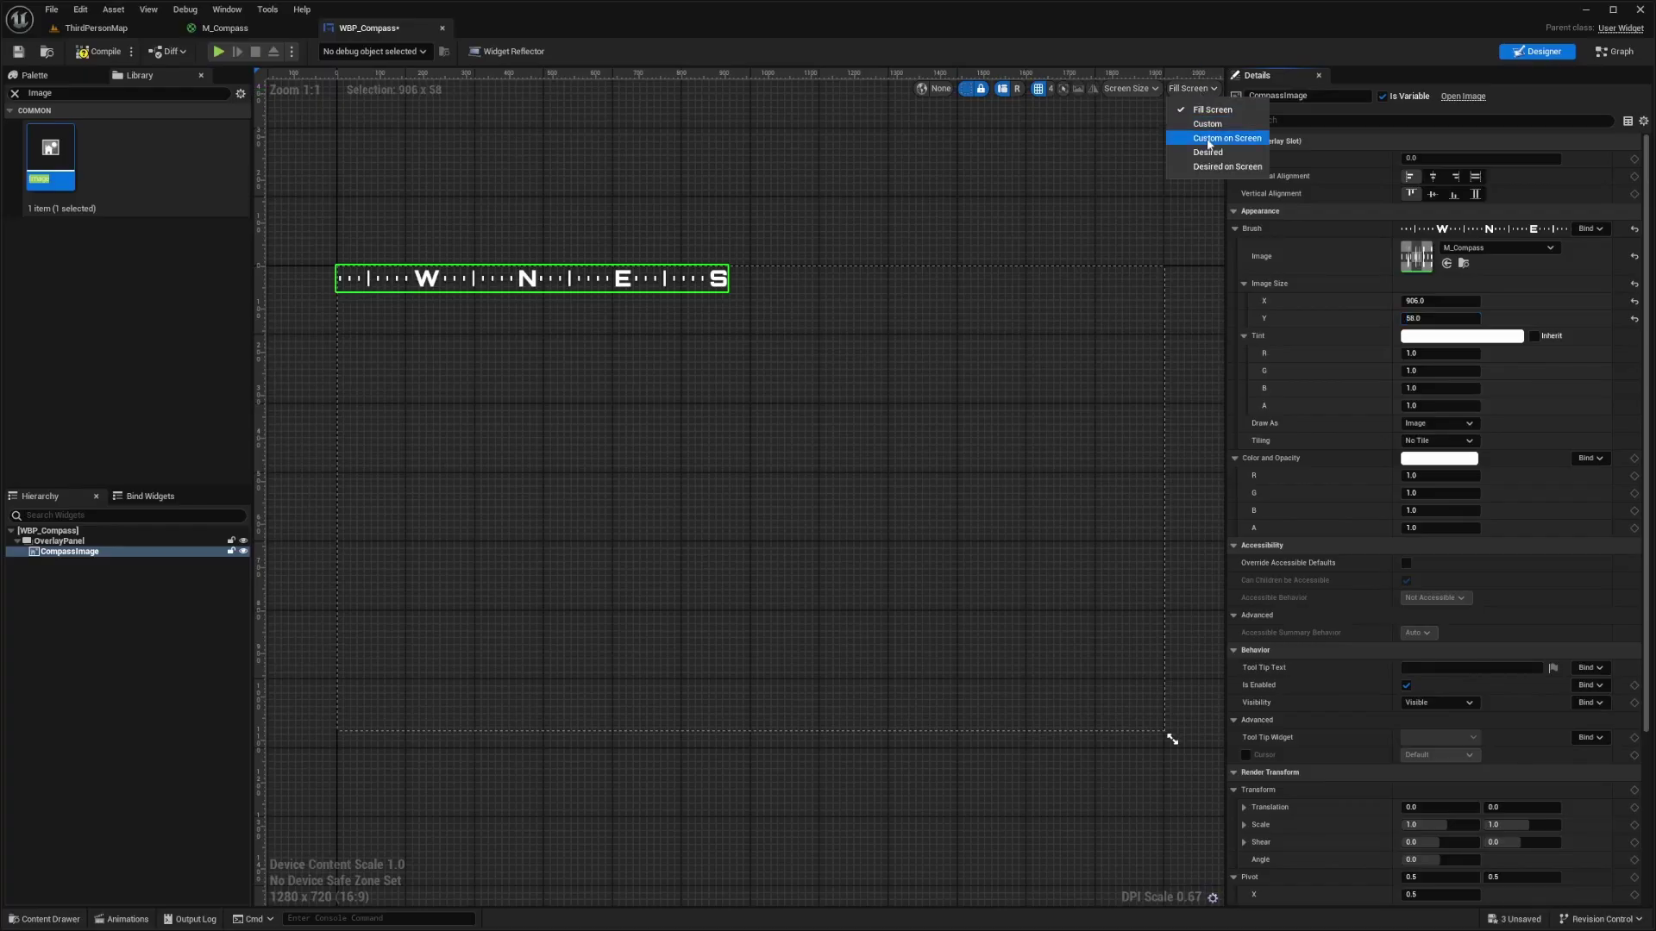
left_click(1194, 162)
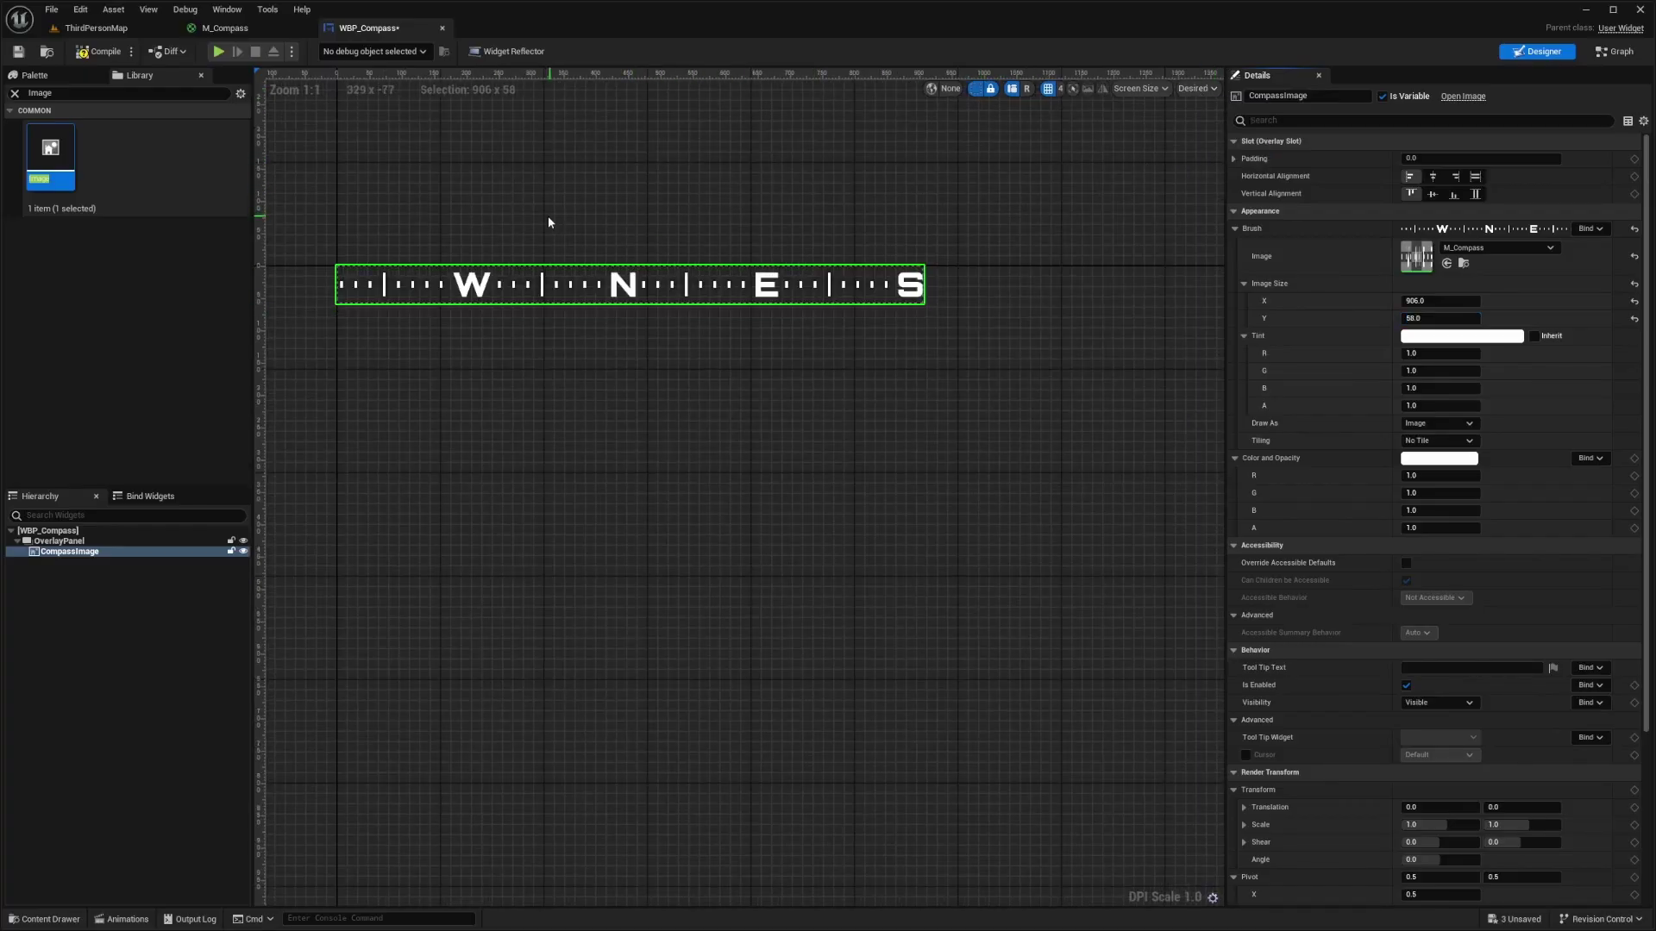
left_click(97, 52)
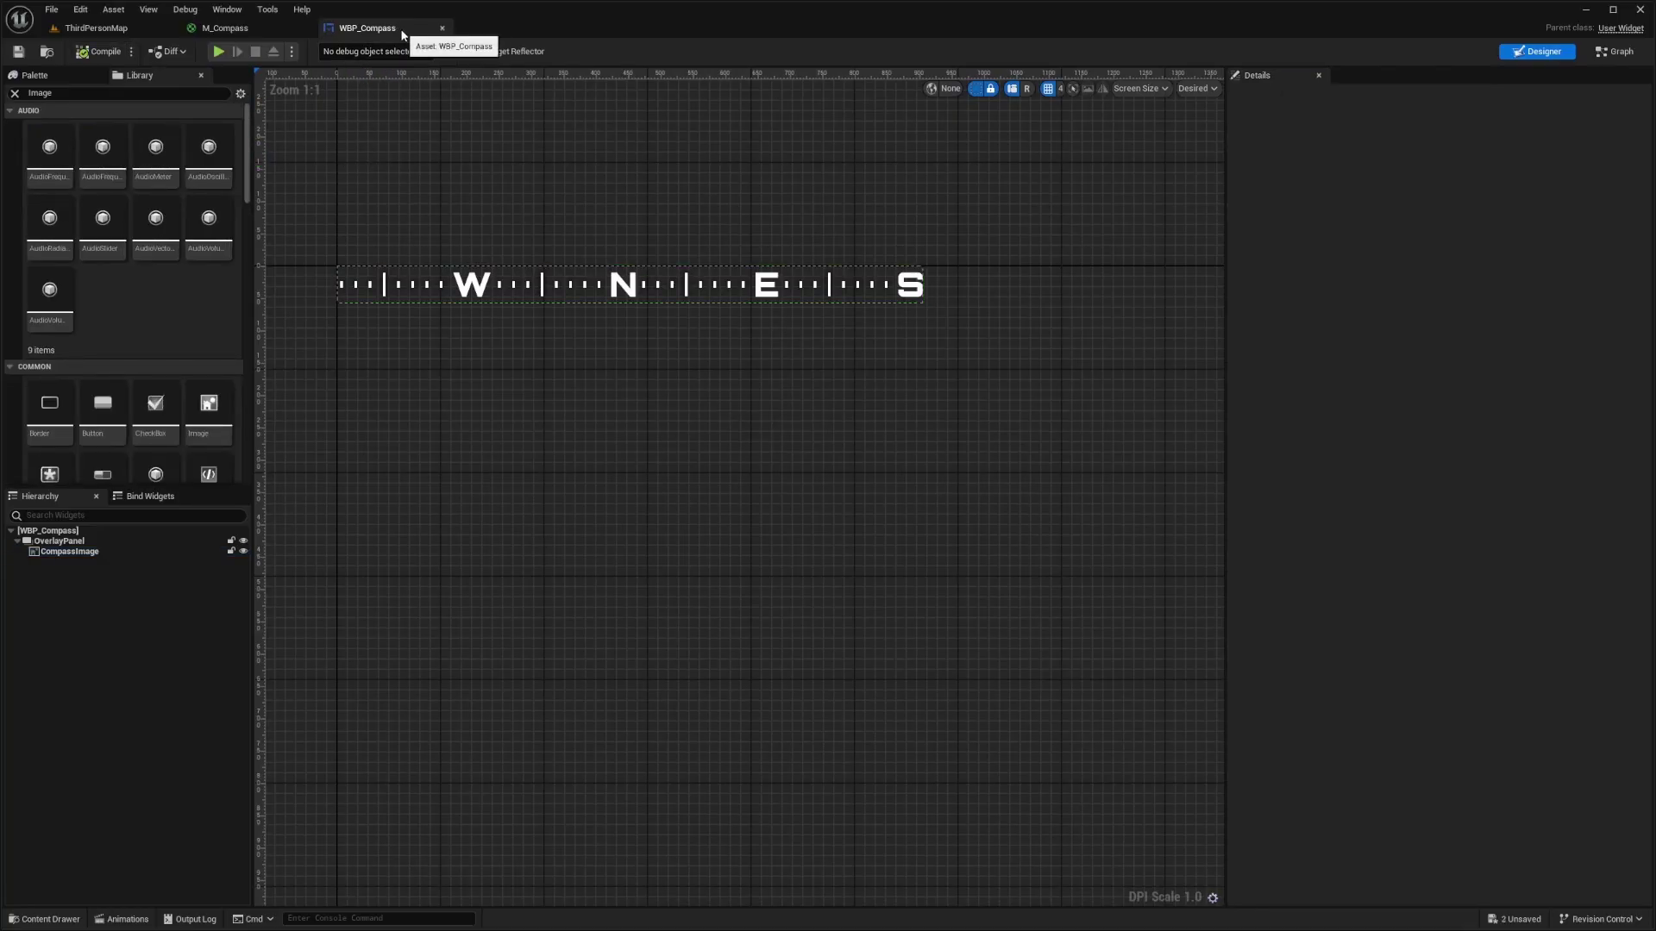
Step: Add an Event Pre Construct node in the widget's Event Graph
left_click(1617, 52)
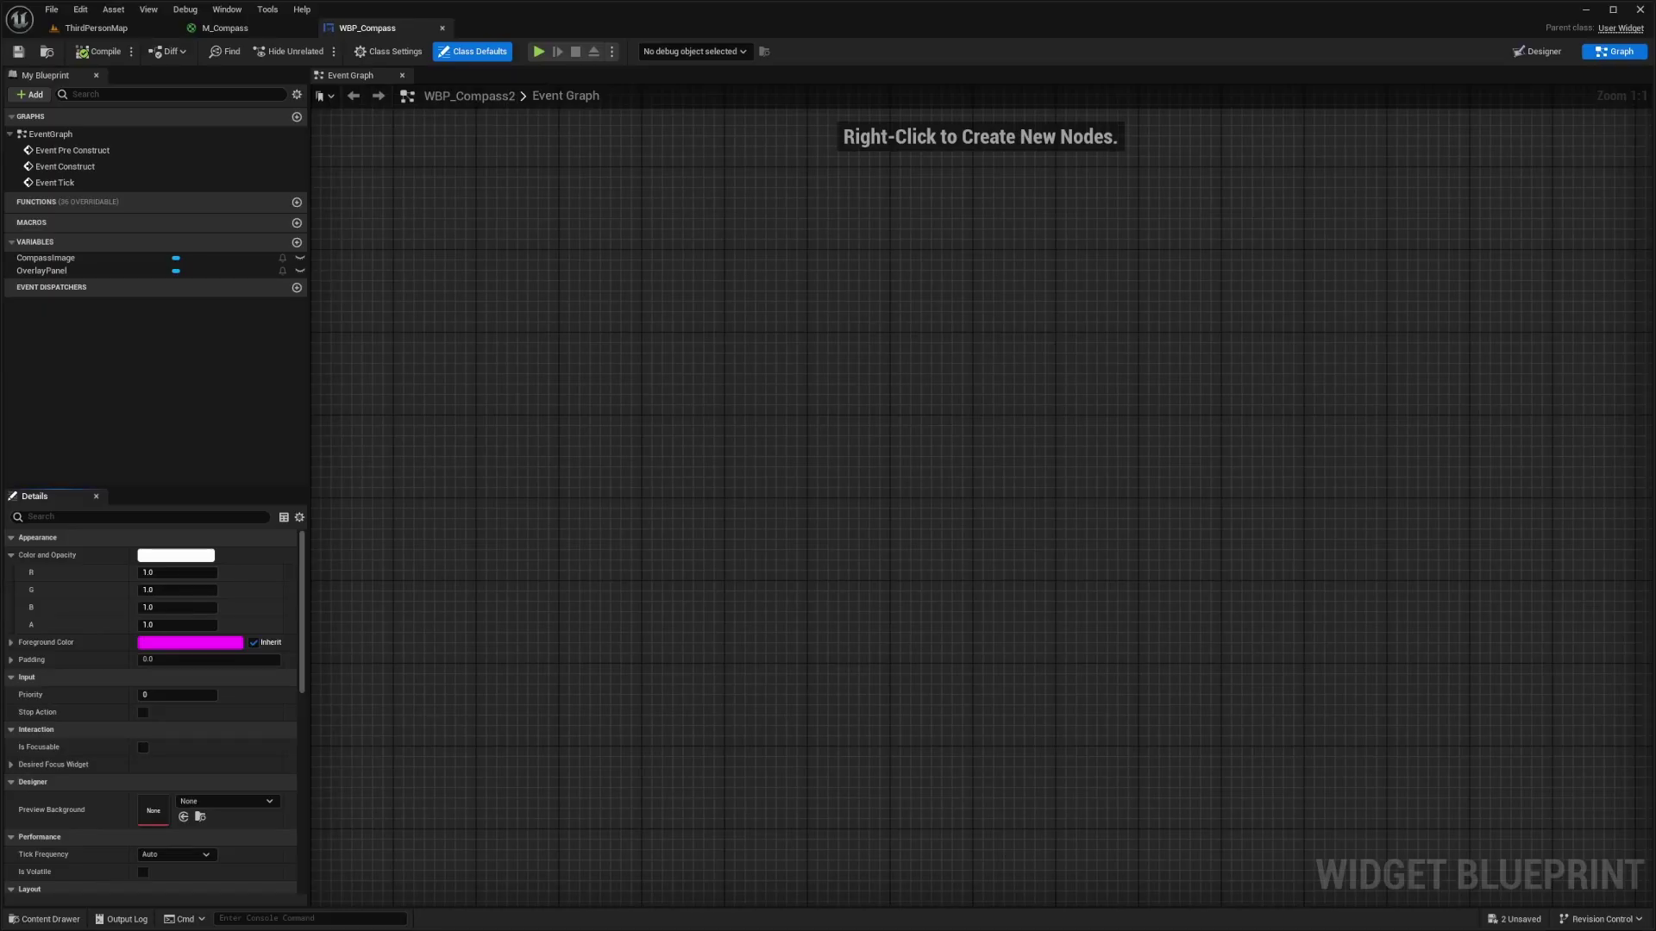
scroll(638, 332, "down", 7)
scroll(598, 352, "up", 4)
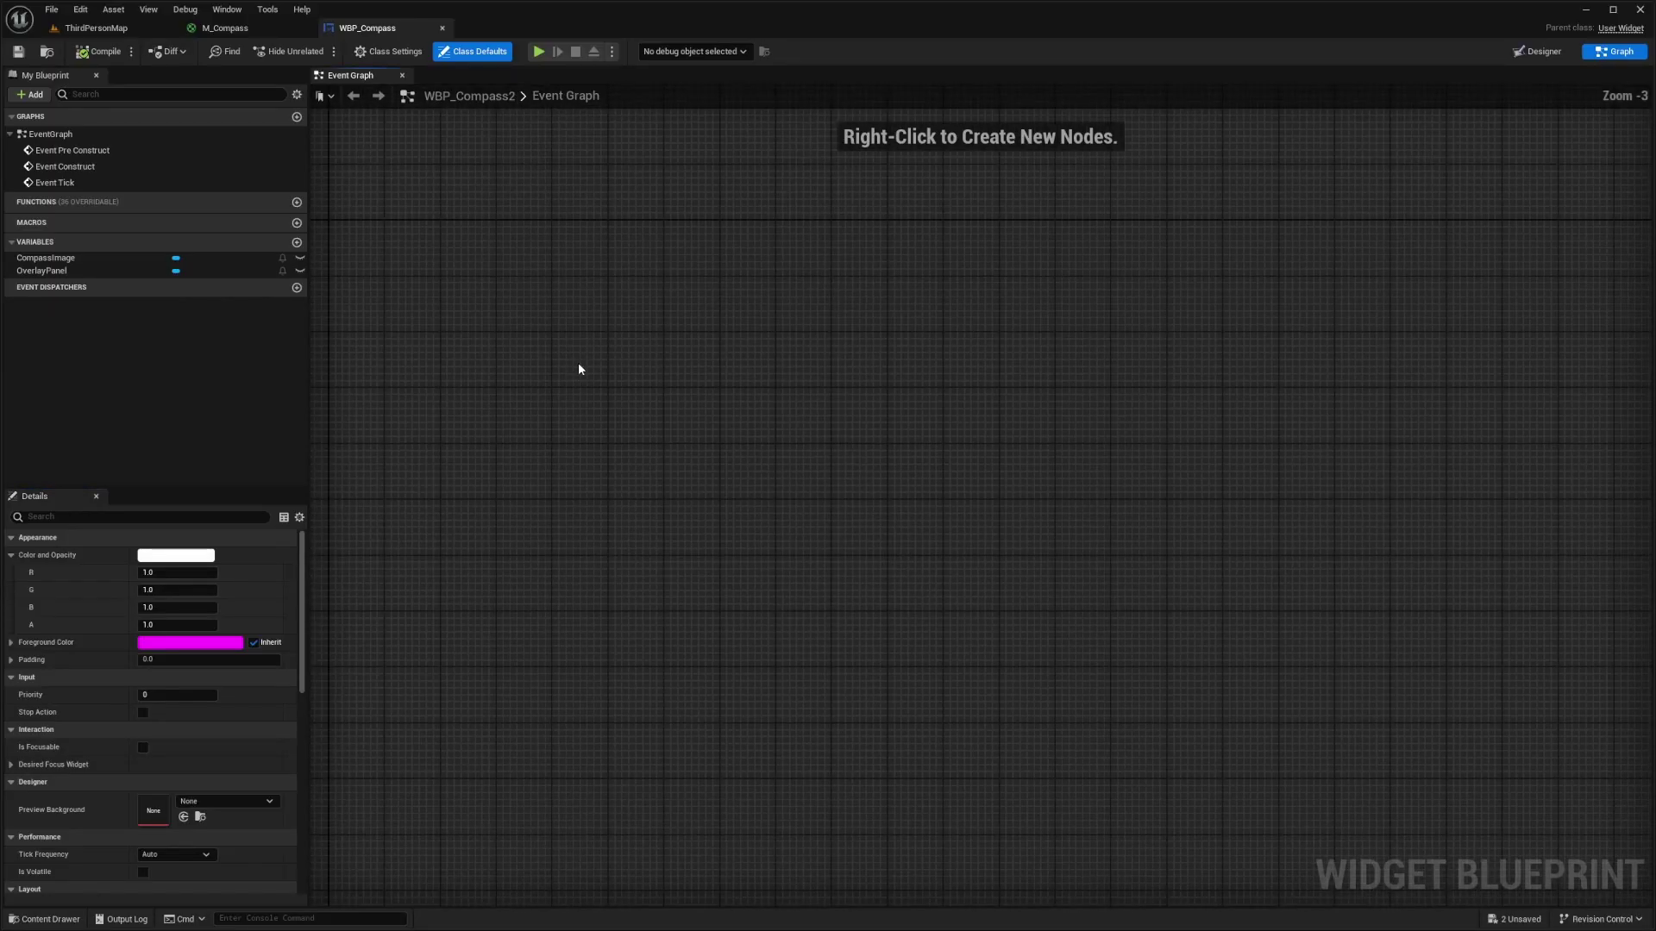
right_click(625, 347)
type("pre construct")
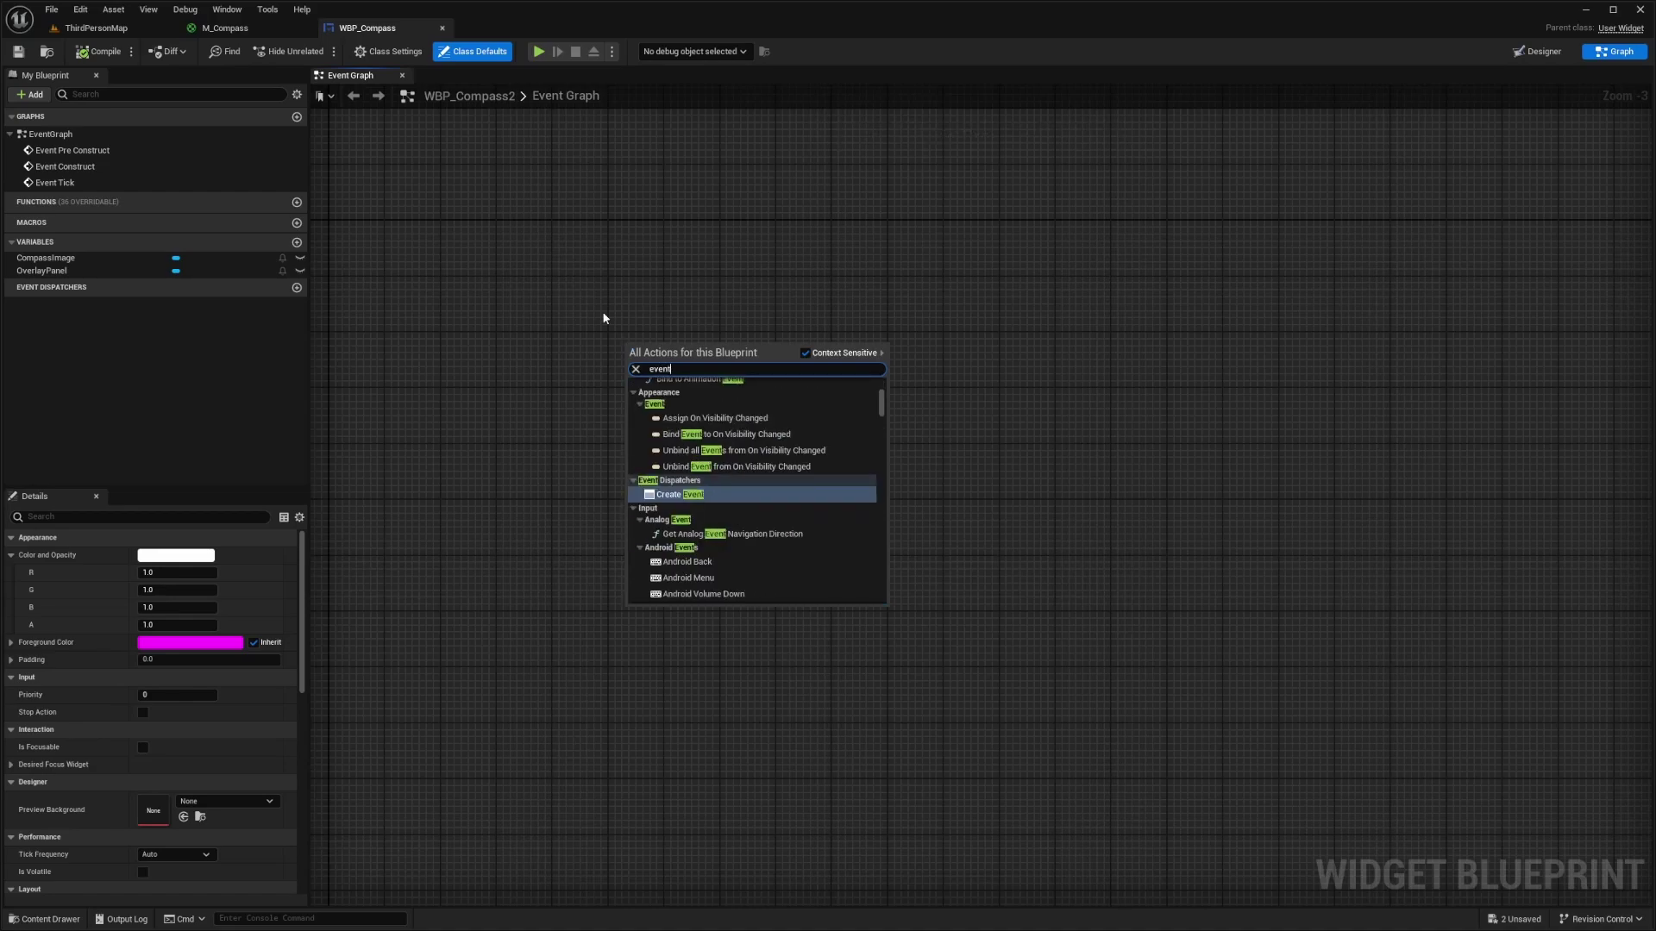
key("Return")
Step: Wire a Create Dynamic Material Instance node from Pre Construct and align the two nodes
scroll(633, 371, "up", 3)
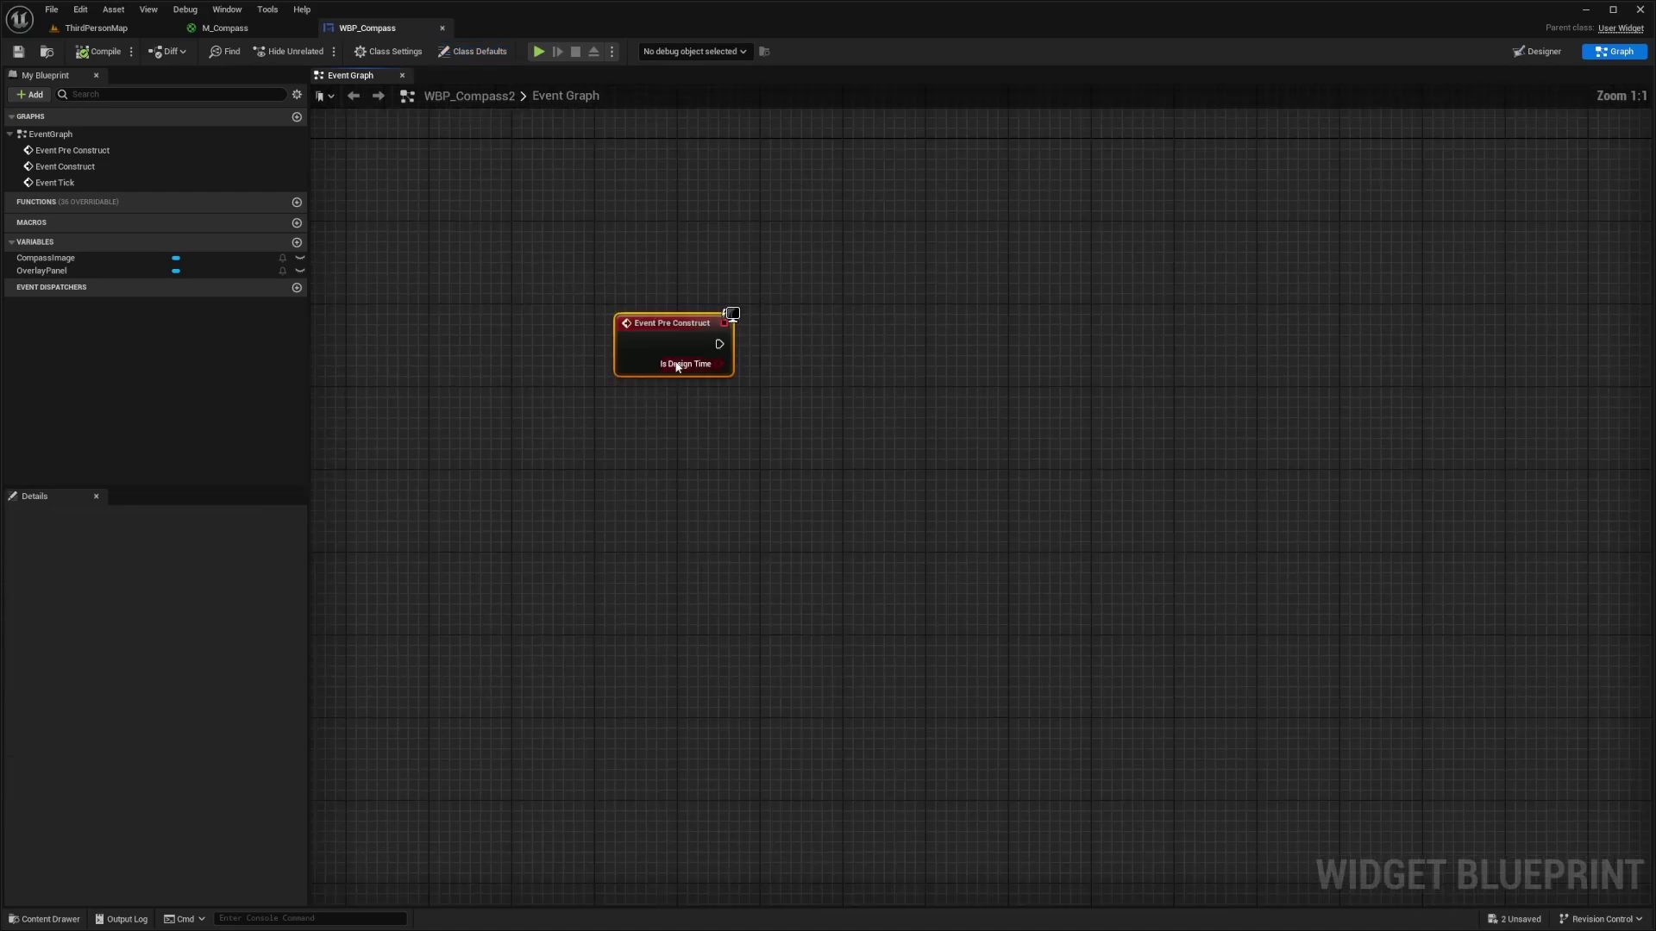
left_click_drag(719, 344, 781, 344)
type("create dtyna")
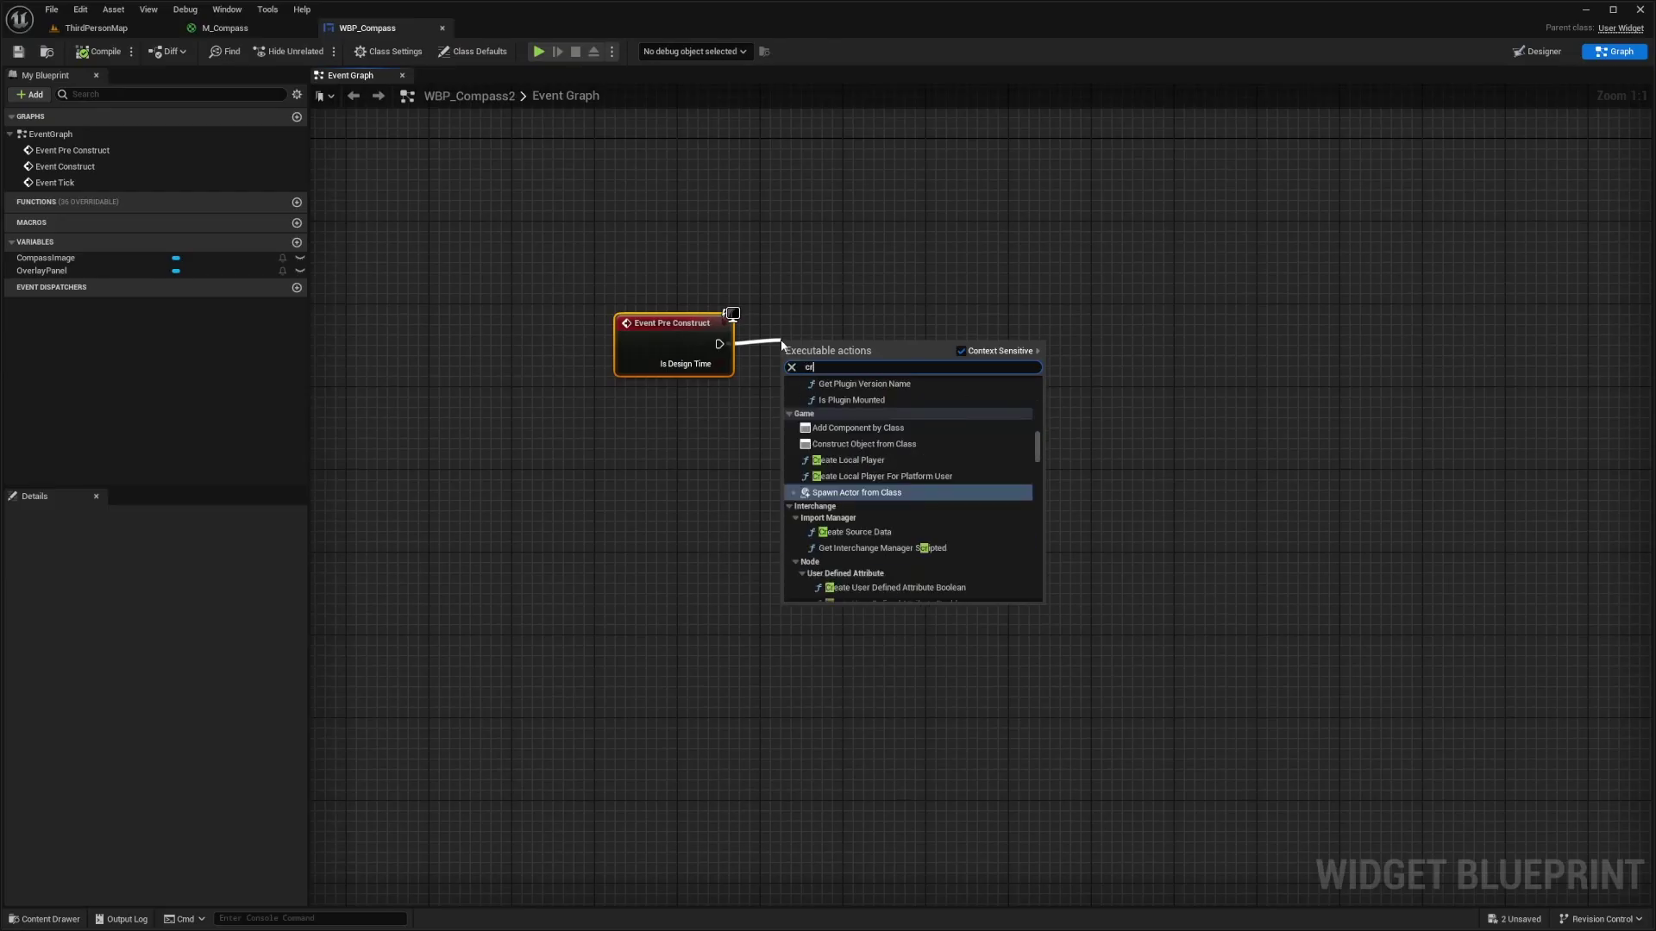
key("BackSpace")
type("ynam")
key("Return")
left_click_drag(809, 346, 823, 335)
left_click_drag(938, 276, 573, 396)
key("q")
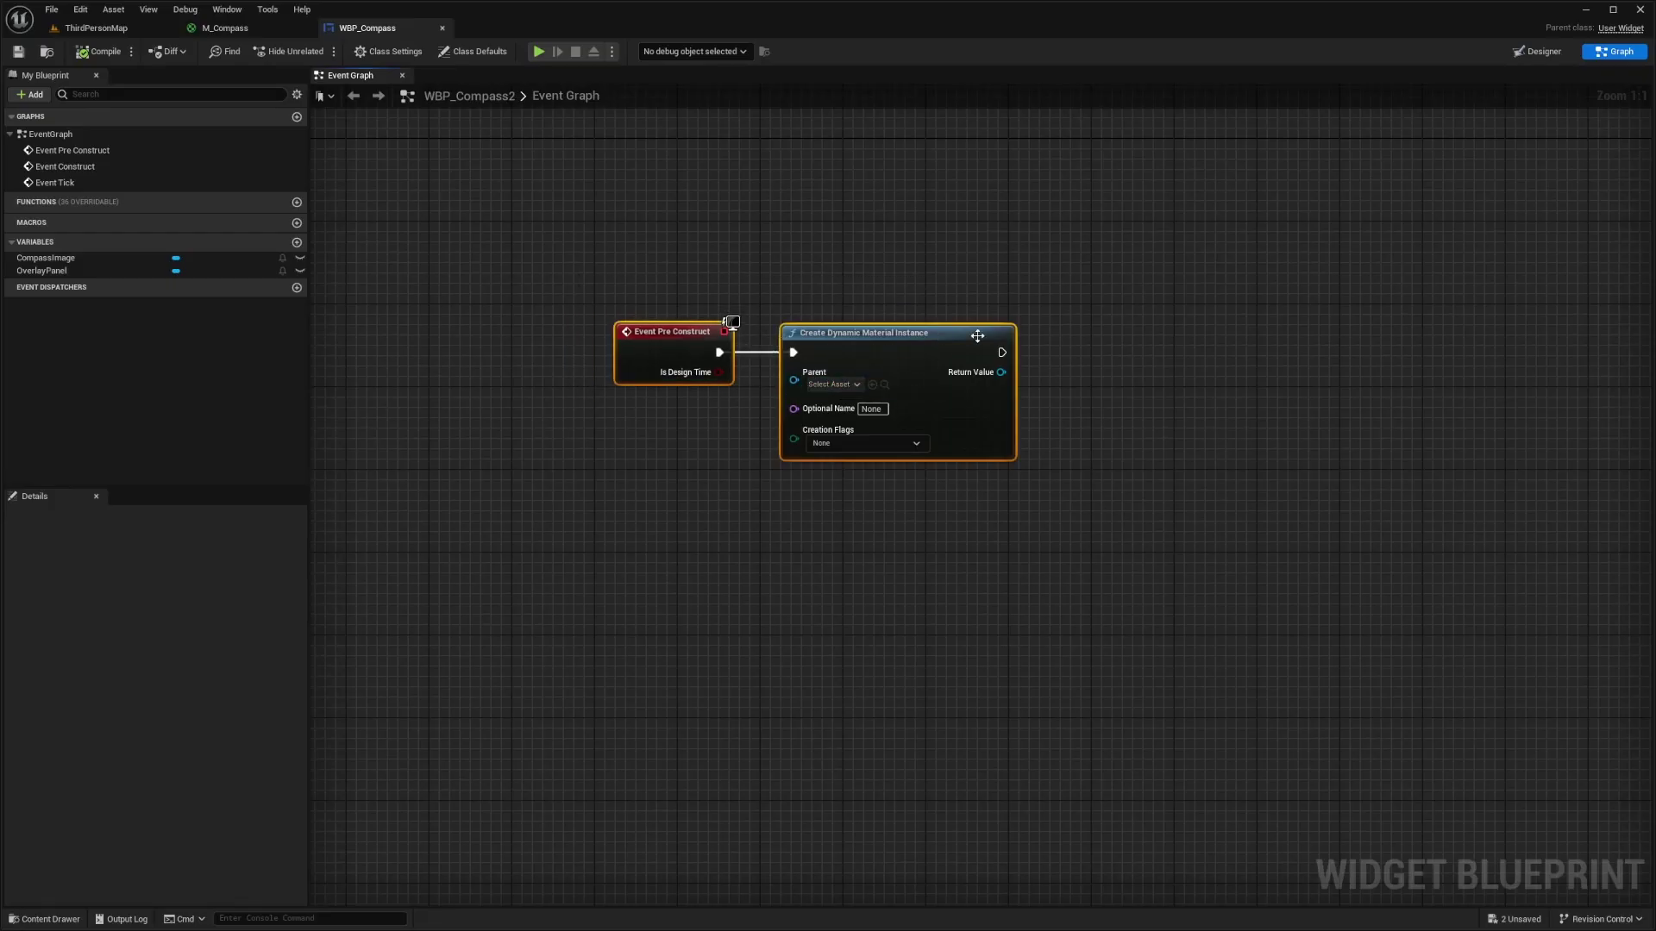
left_click(998, 295)
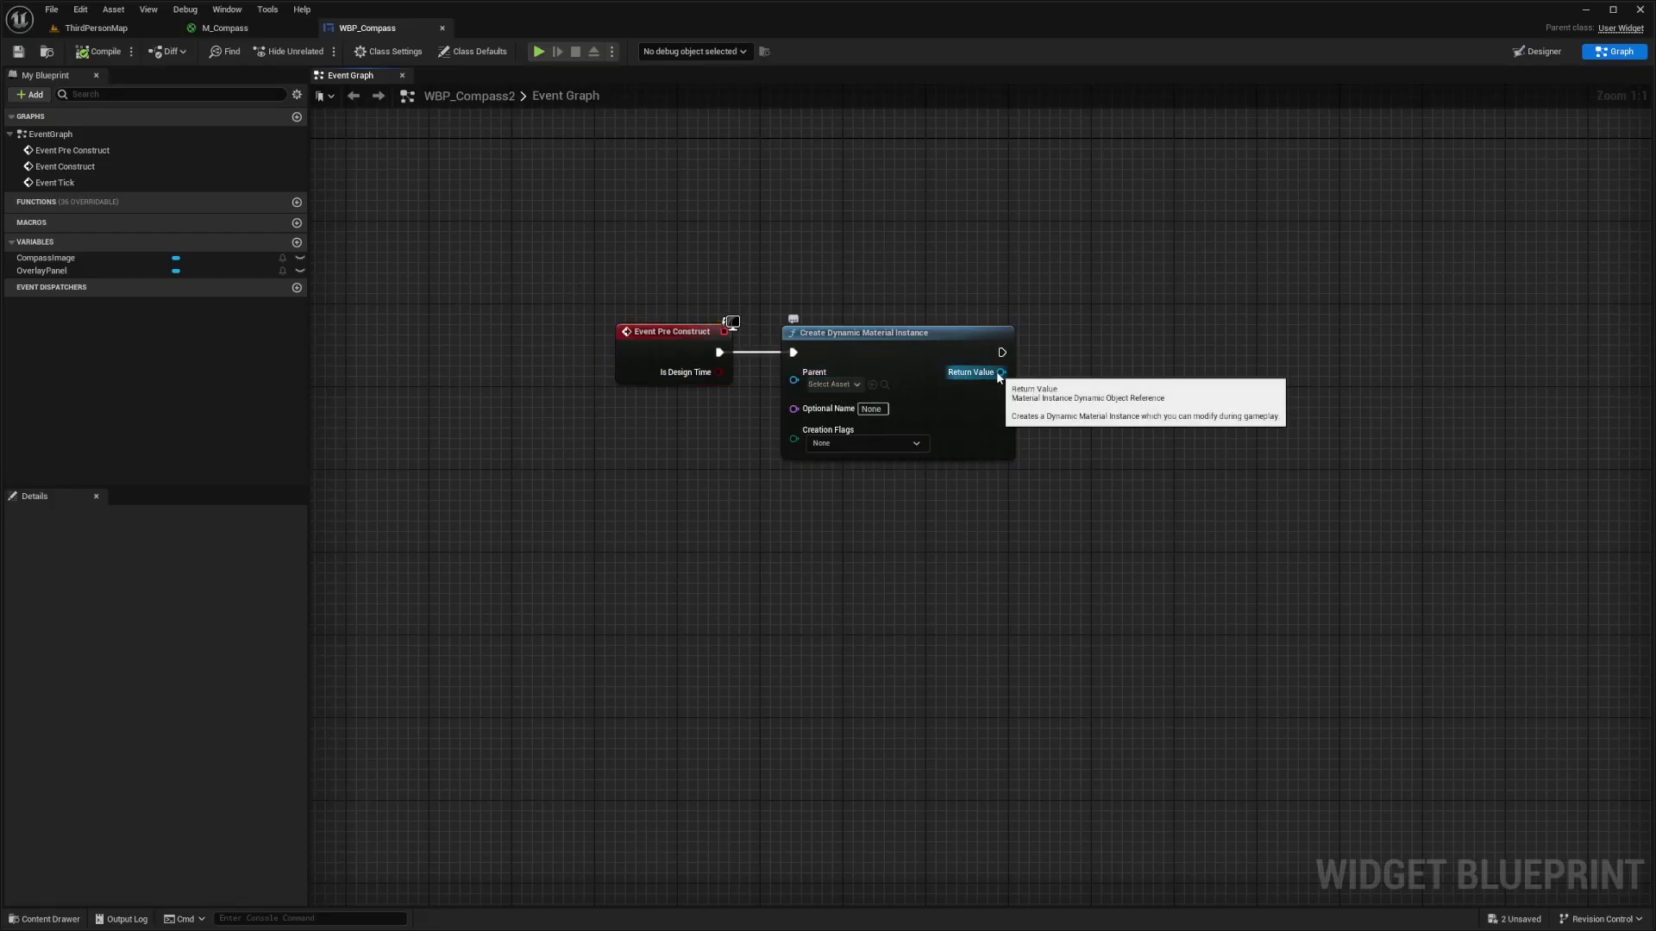
Step: Set M_Compass as the parent and promote the Return Value to a CompassMaterial variable
left_click(829, 384)
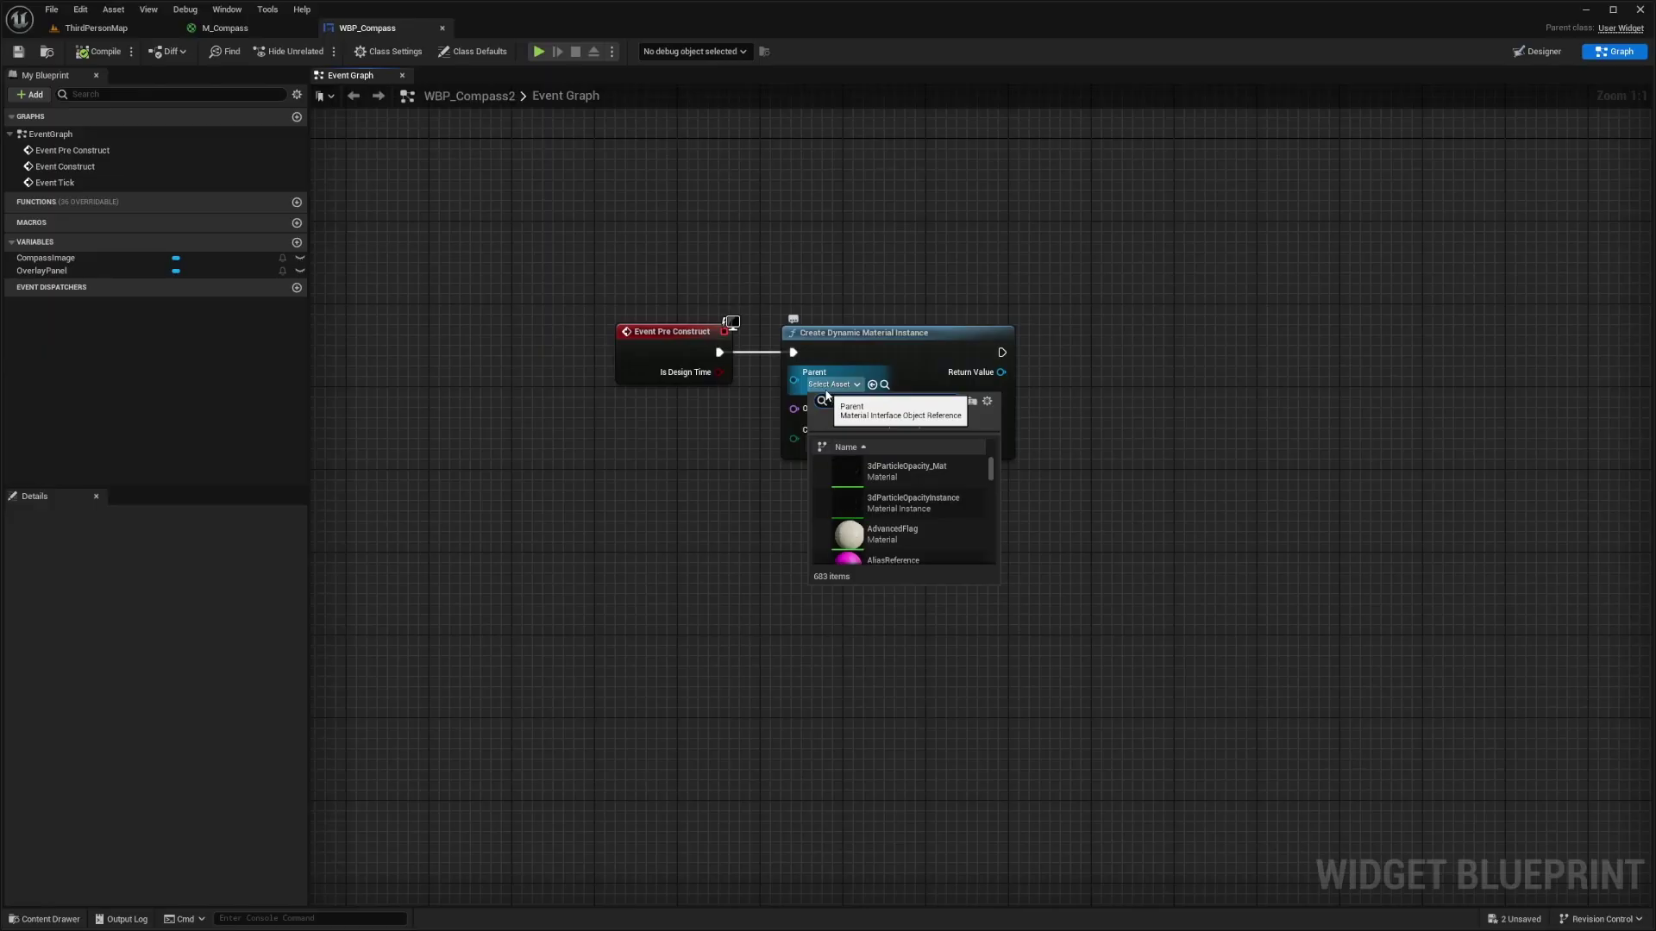
type("M_compass")
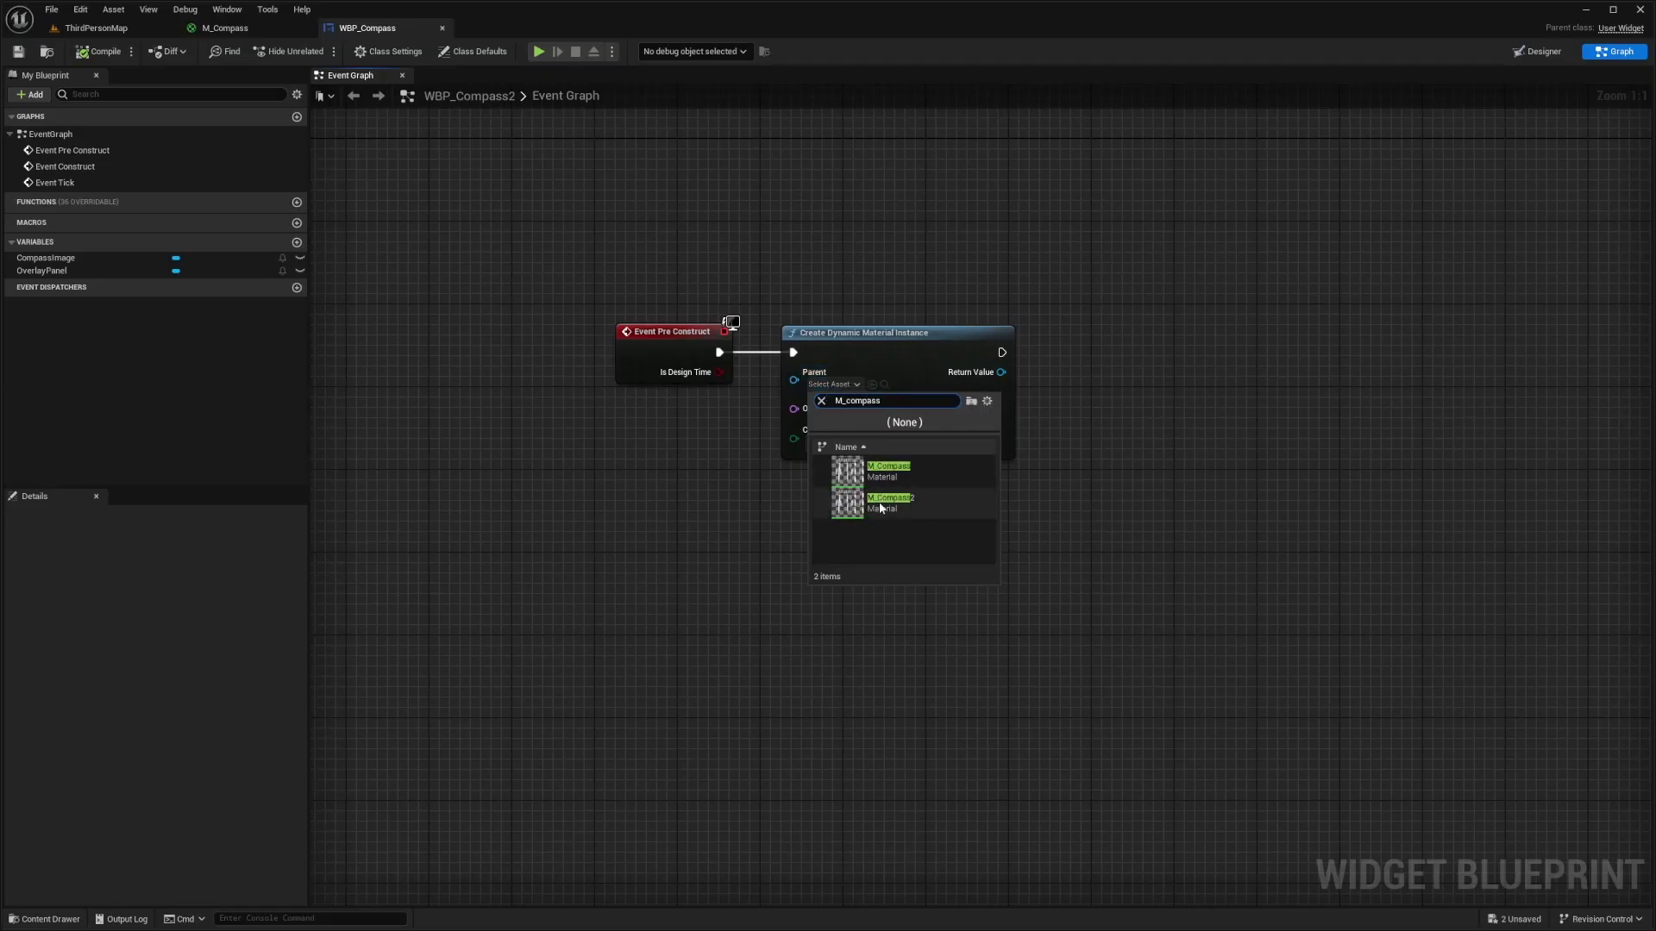
left_click(914, 476)
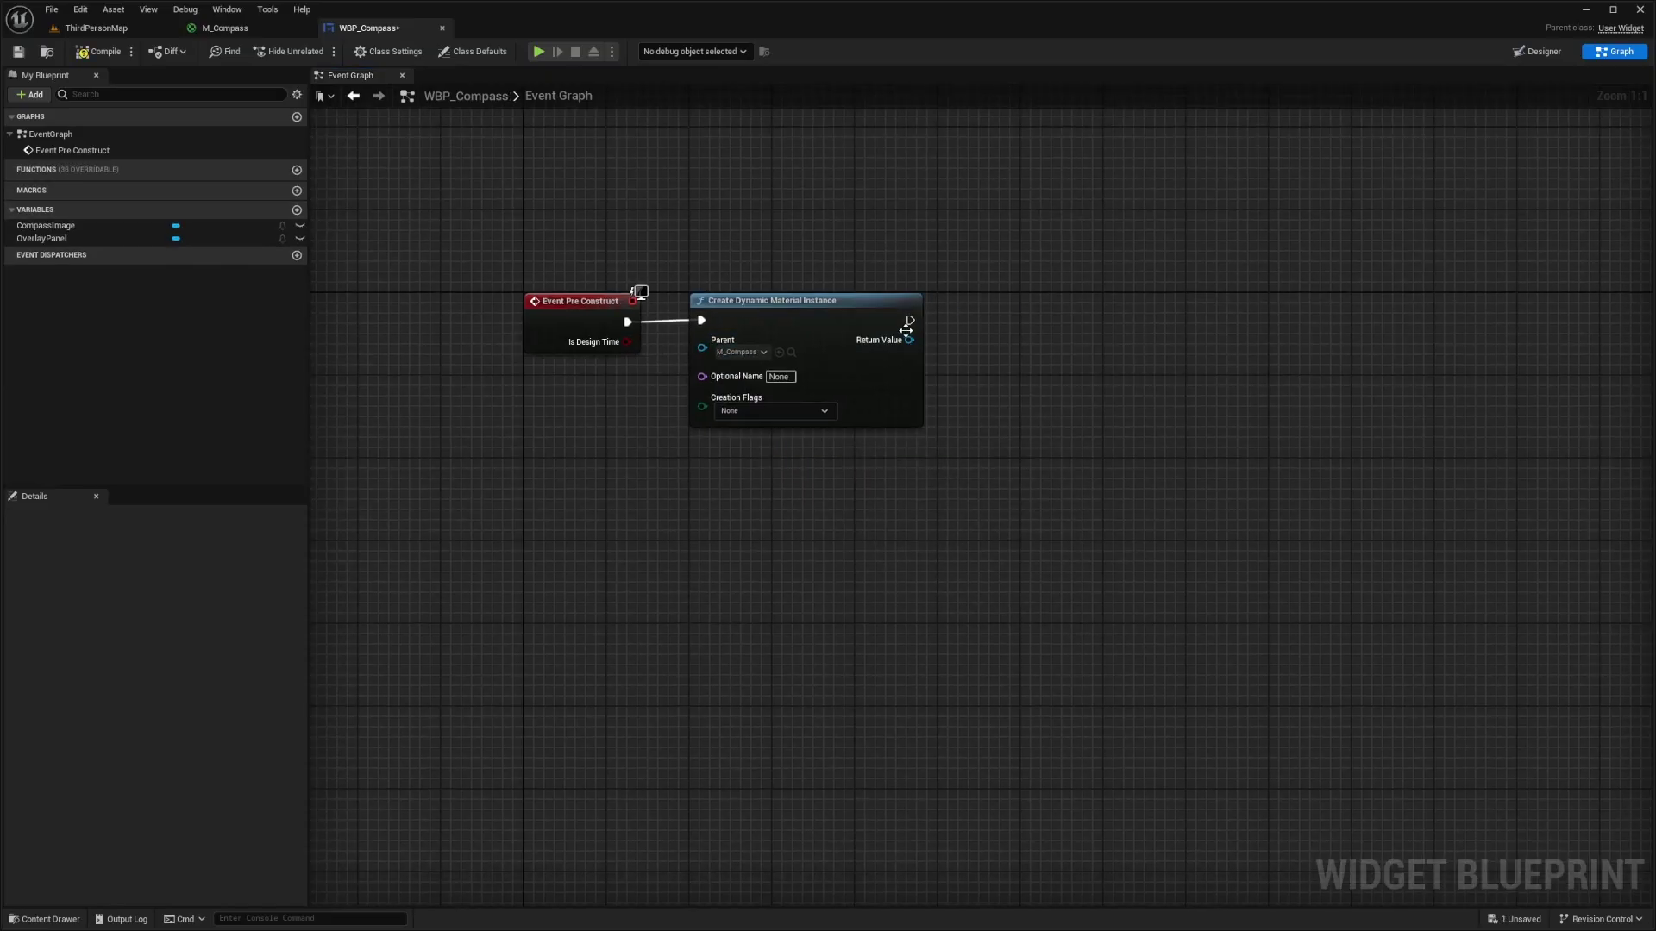
right_click(909, 340)
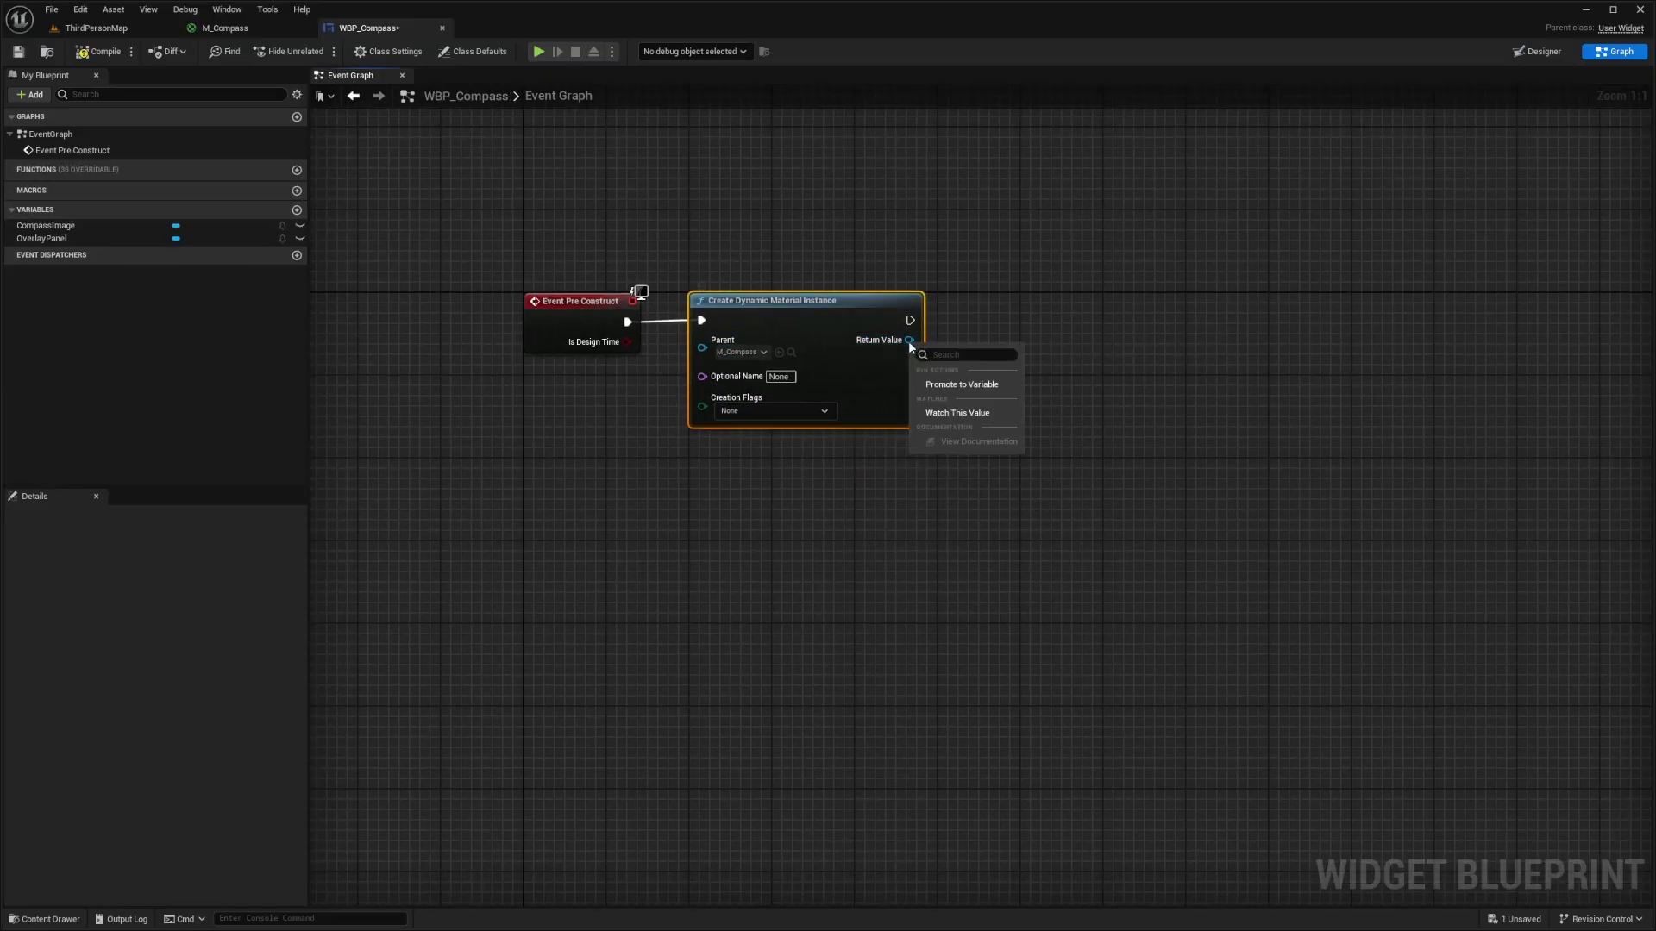
left_click(962, 385)
type("CompassMateri")
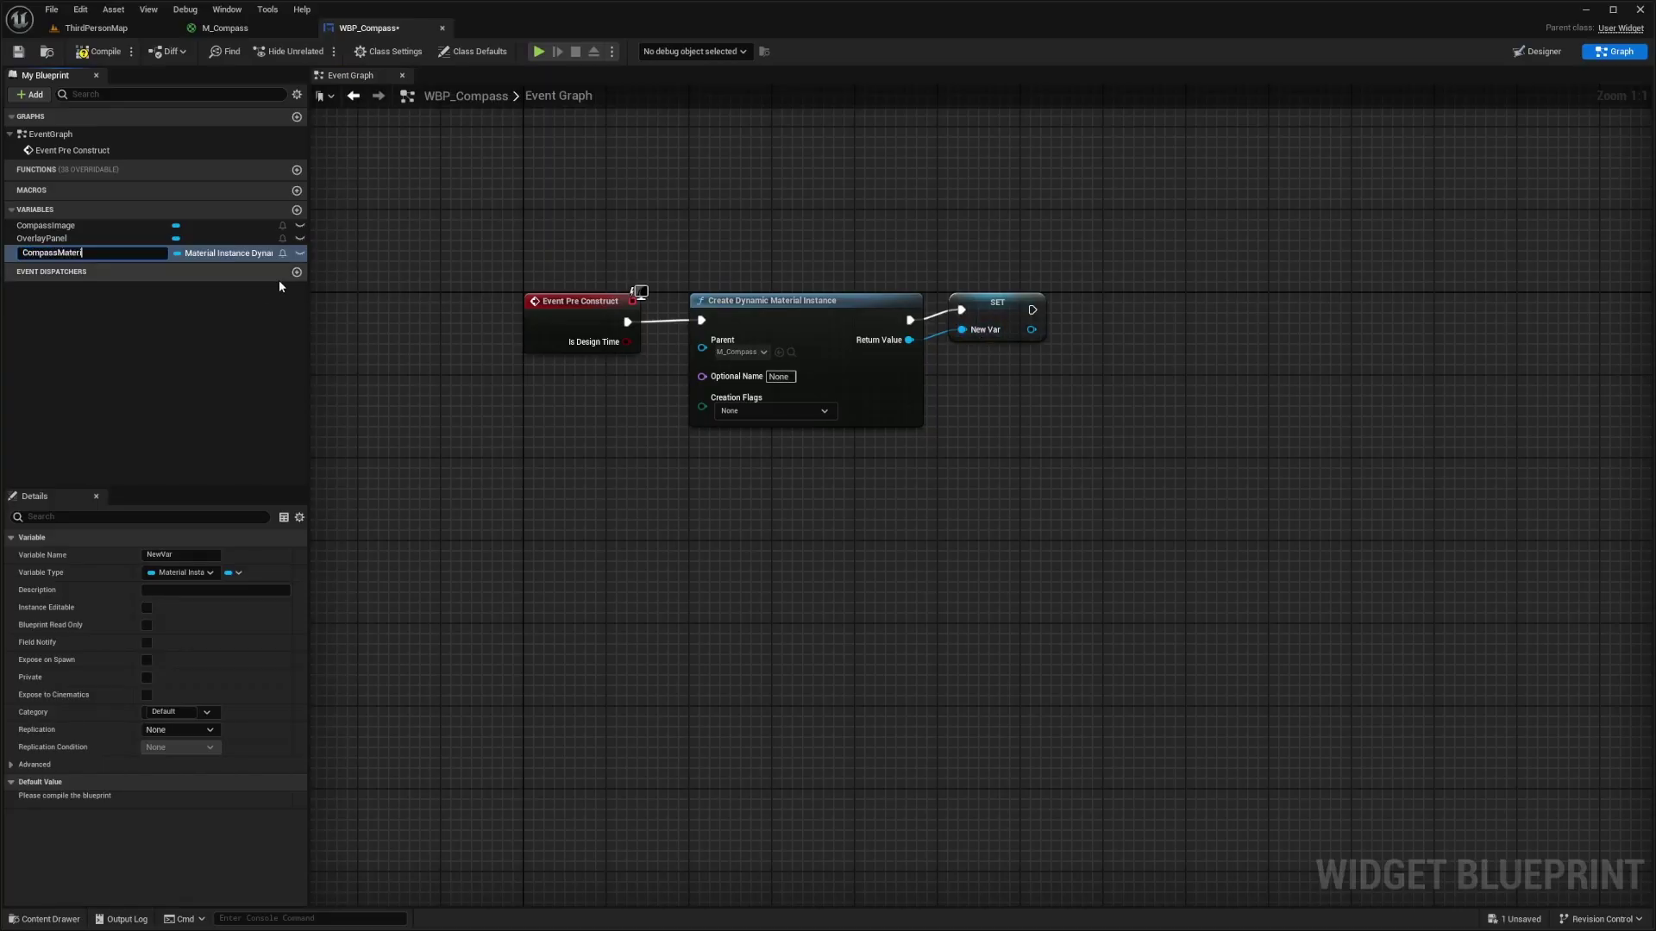
type("al")
key("Return")
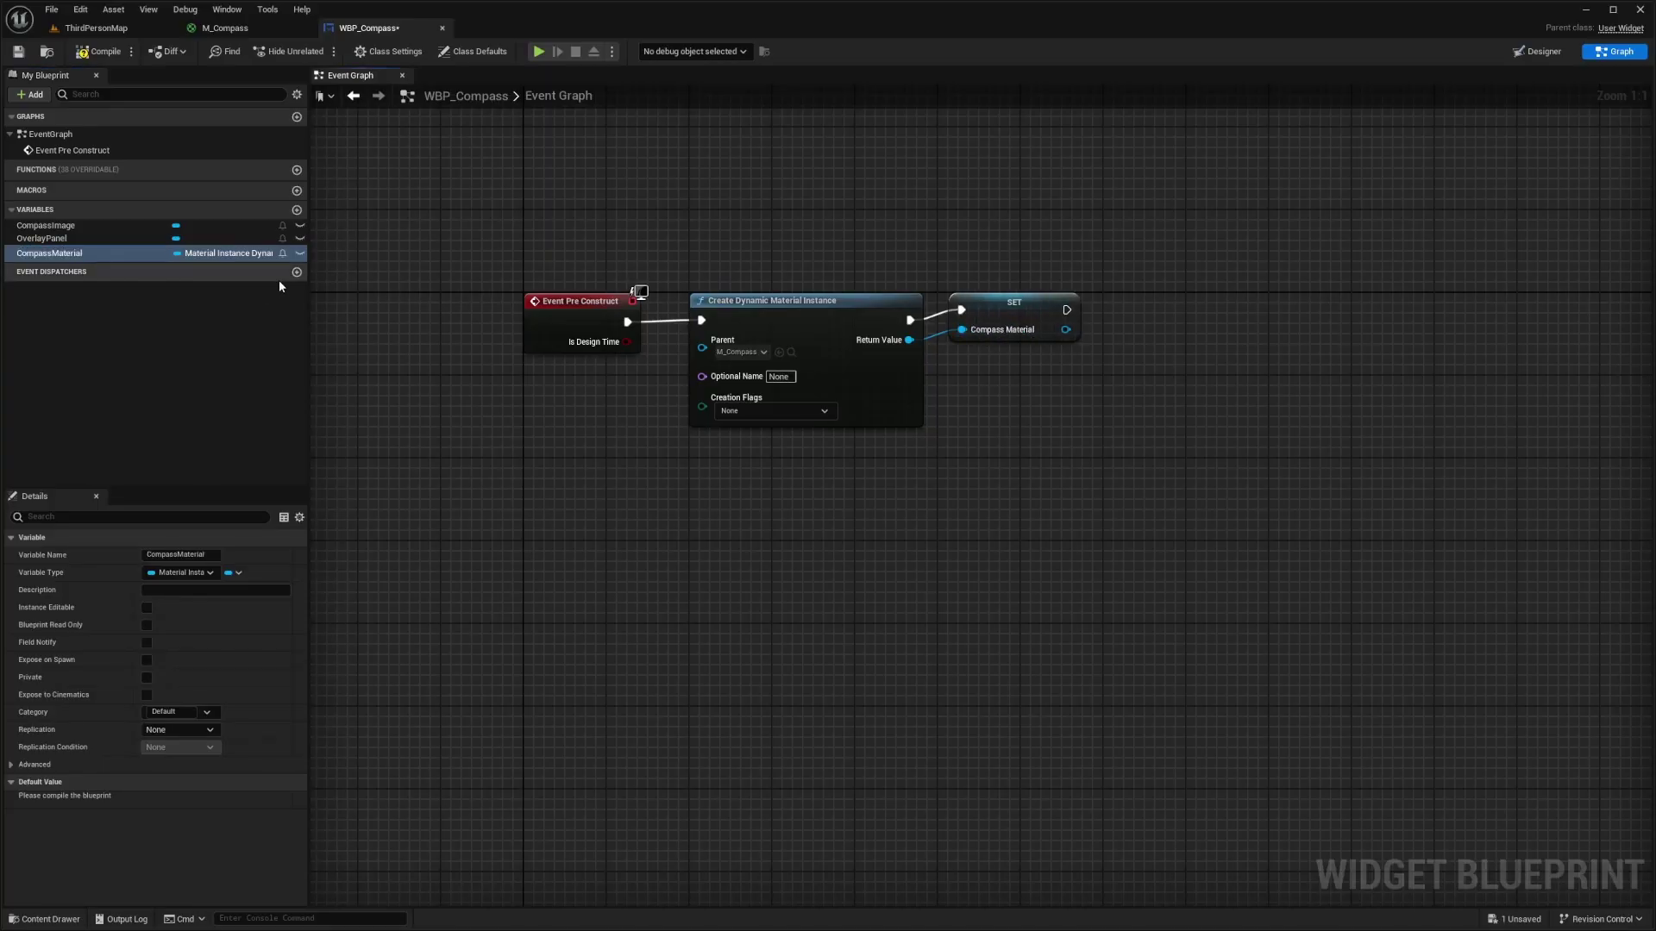
left_click(199, 257)
left_click(211, 257)
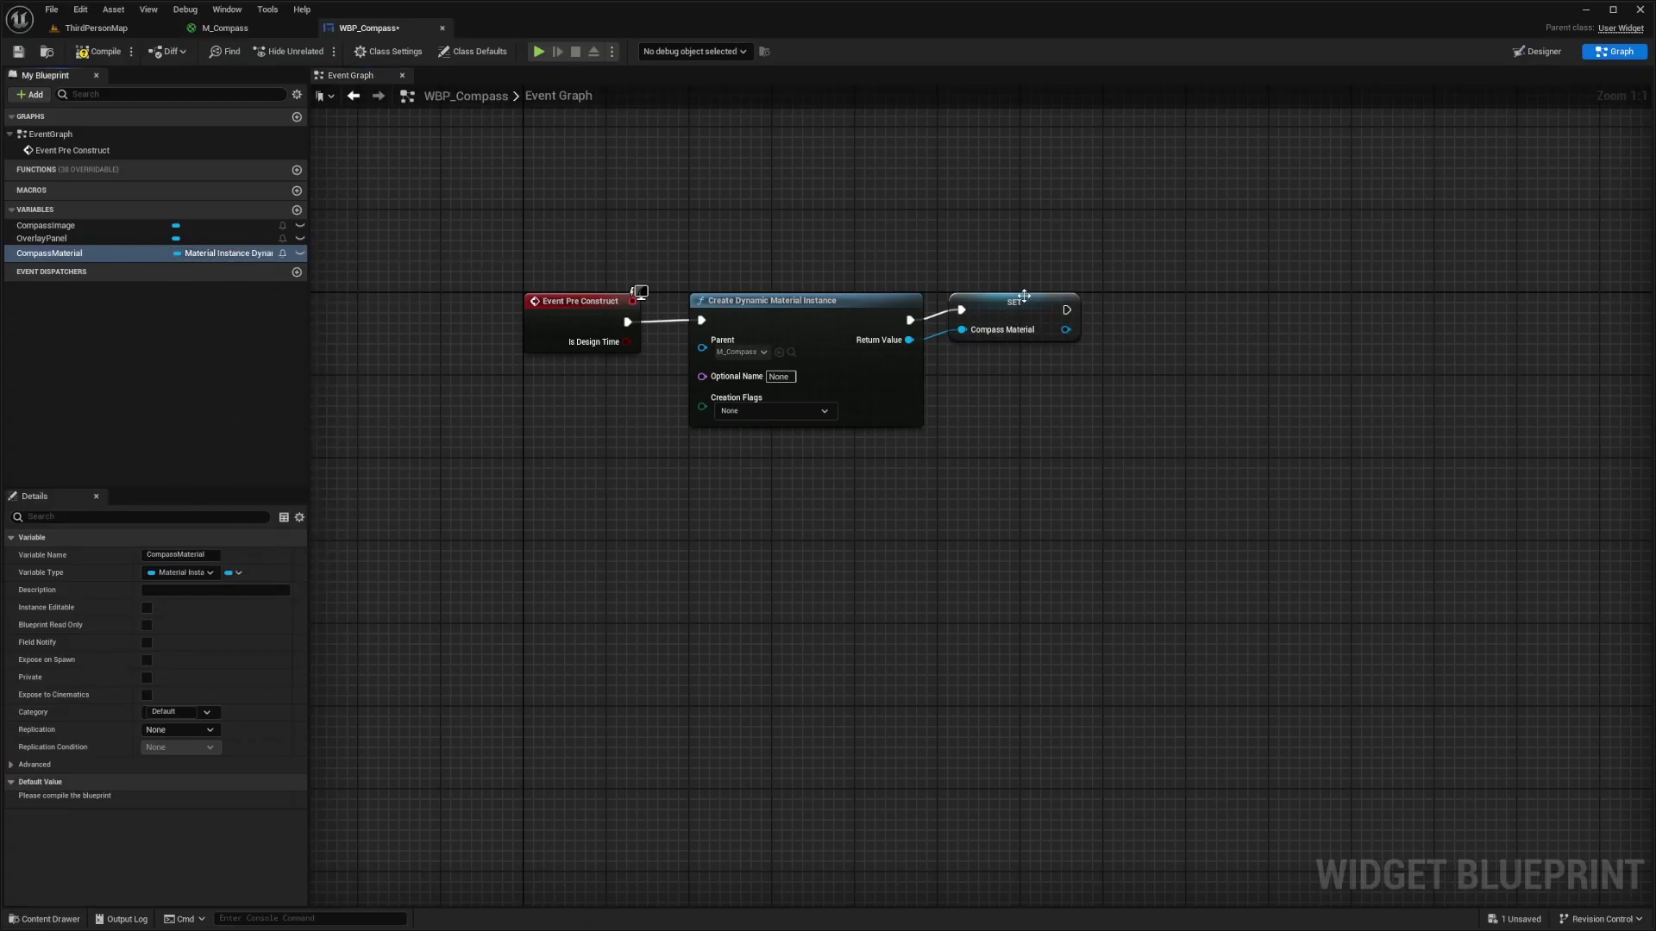
Step: Line up the Pre Construct, Create Dynamic Material Instance and SET nodes in a straight chain
left_click_drag(1025, 294, 1025, 304)
left_click_drag(1183, 217, 528, 410)
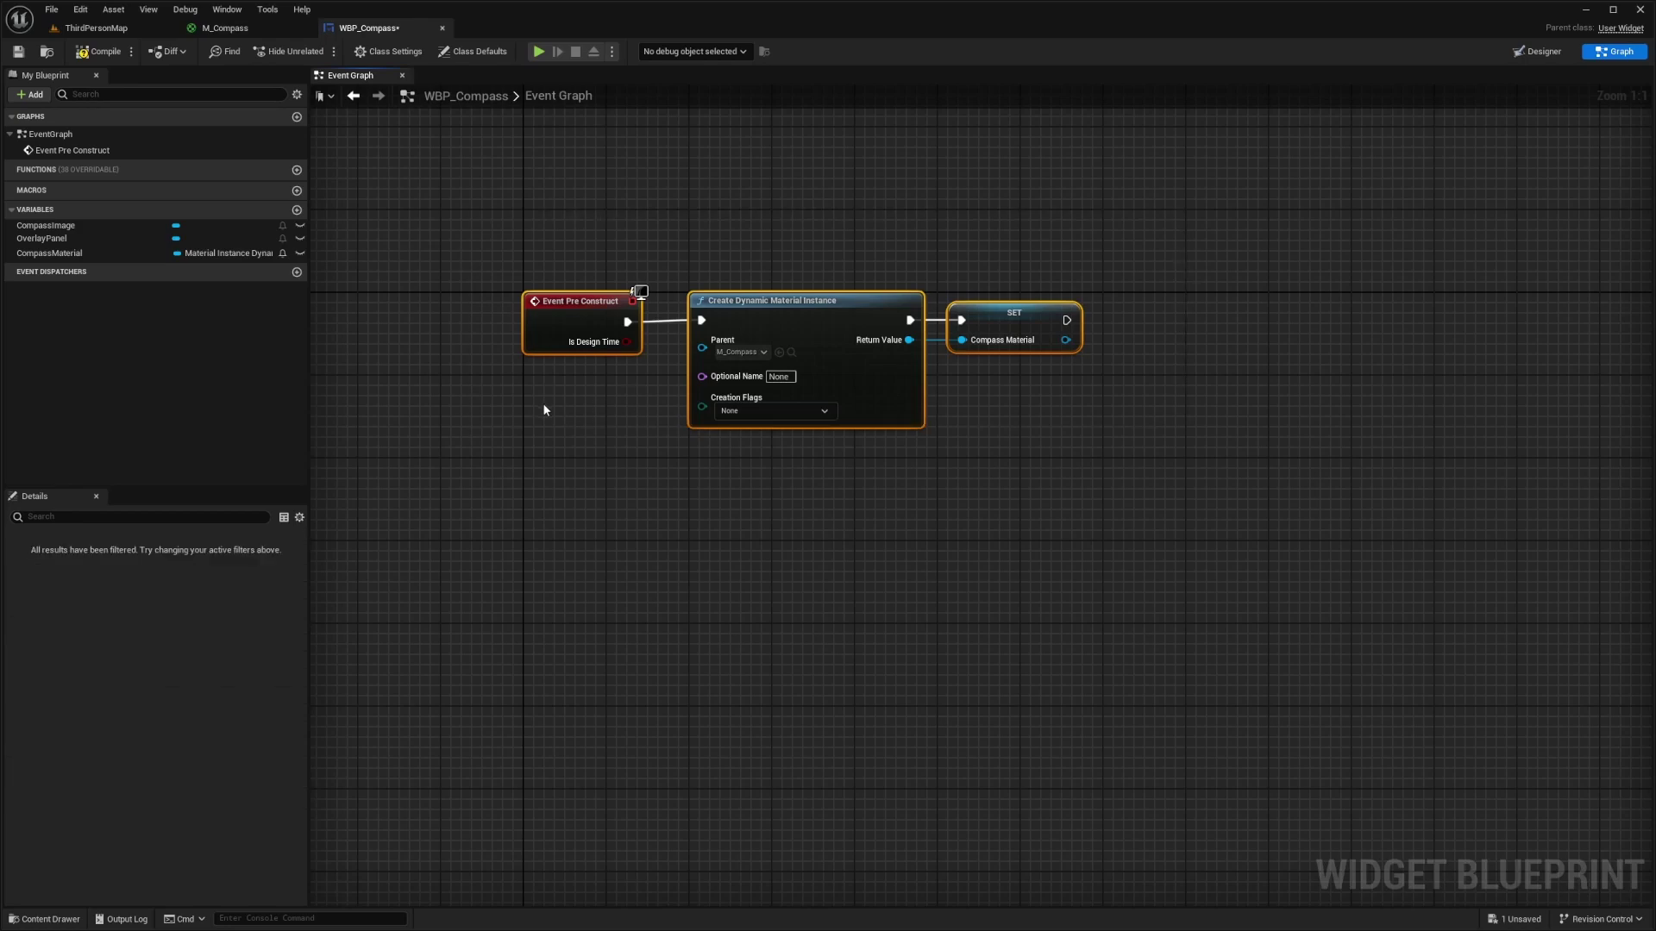
key("q")
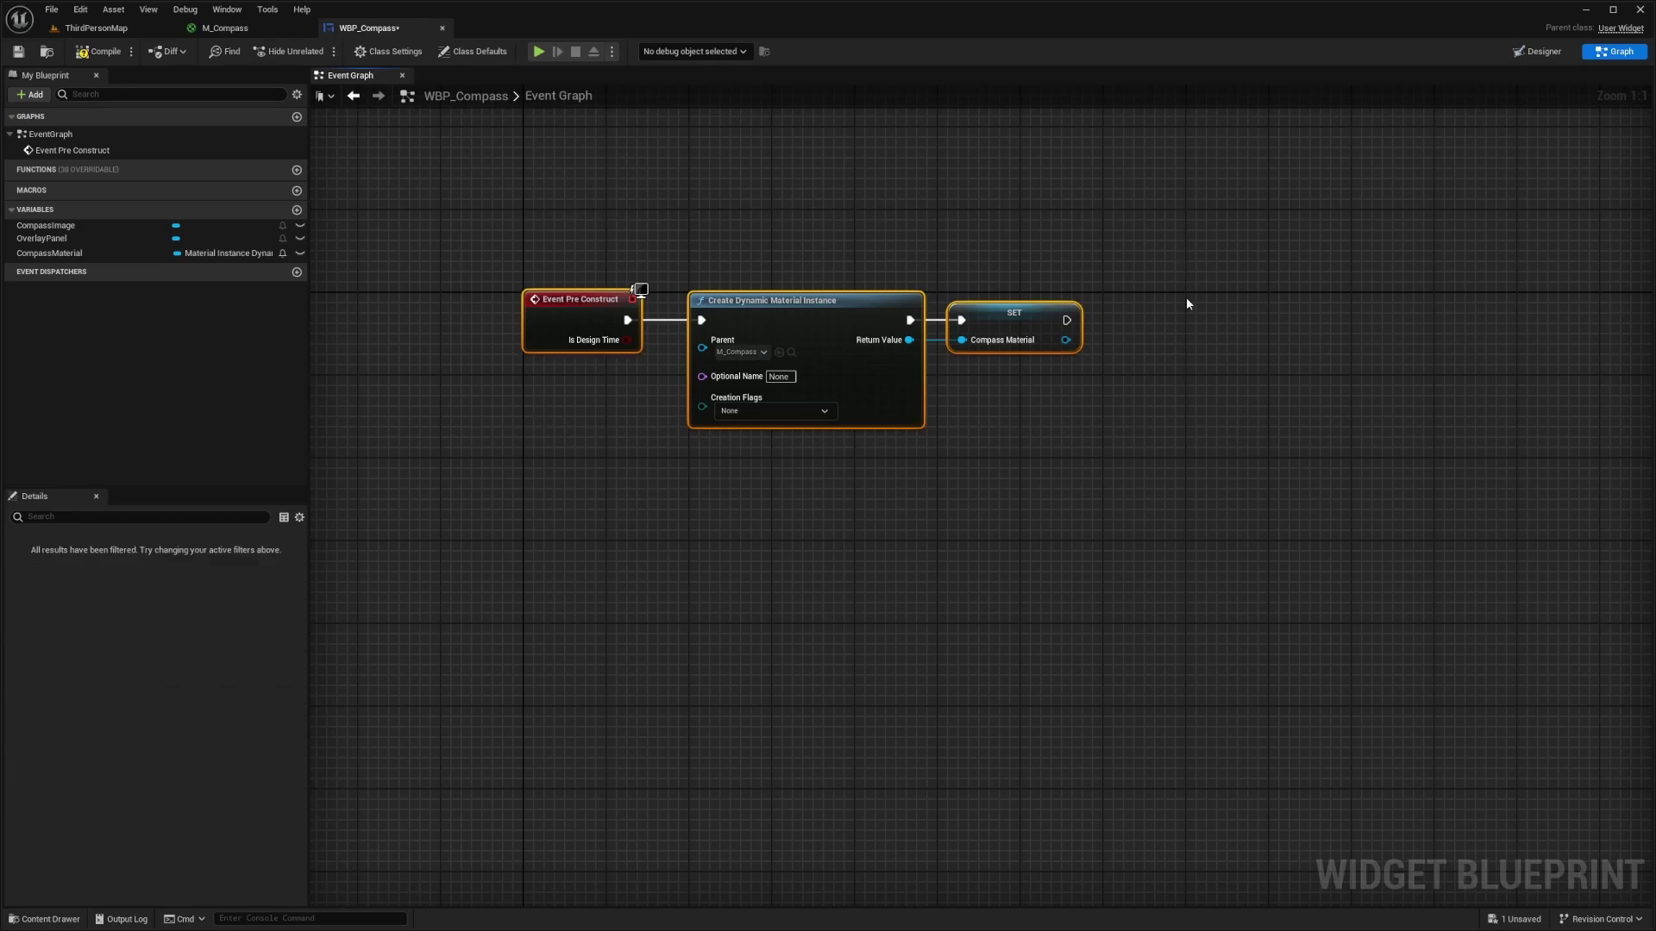
left_click(724, 264)
right_click_drag(725, 265, 473, 213)
Step: After SET, add Set Brush from Material targeting Compass Image with Compass Material as its material
left_click_drag(815, 268, 866, 269)
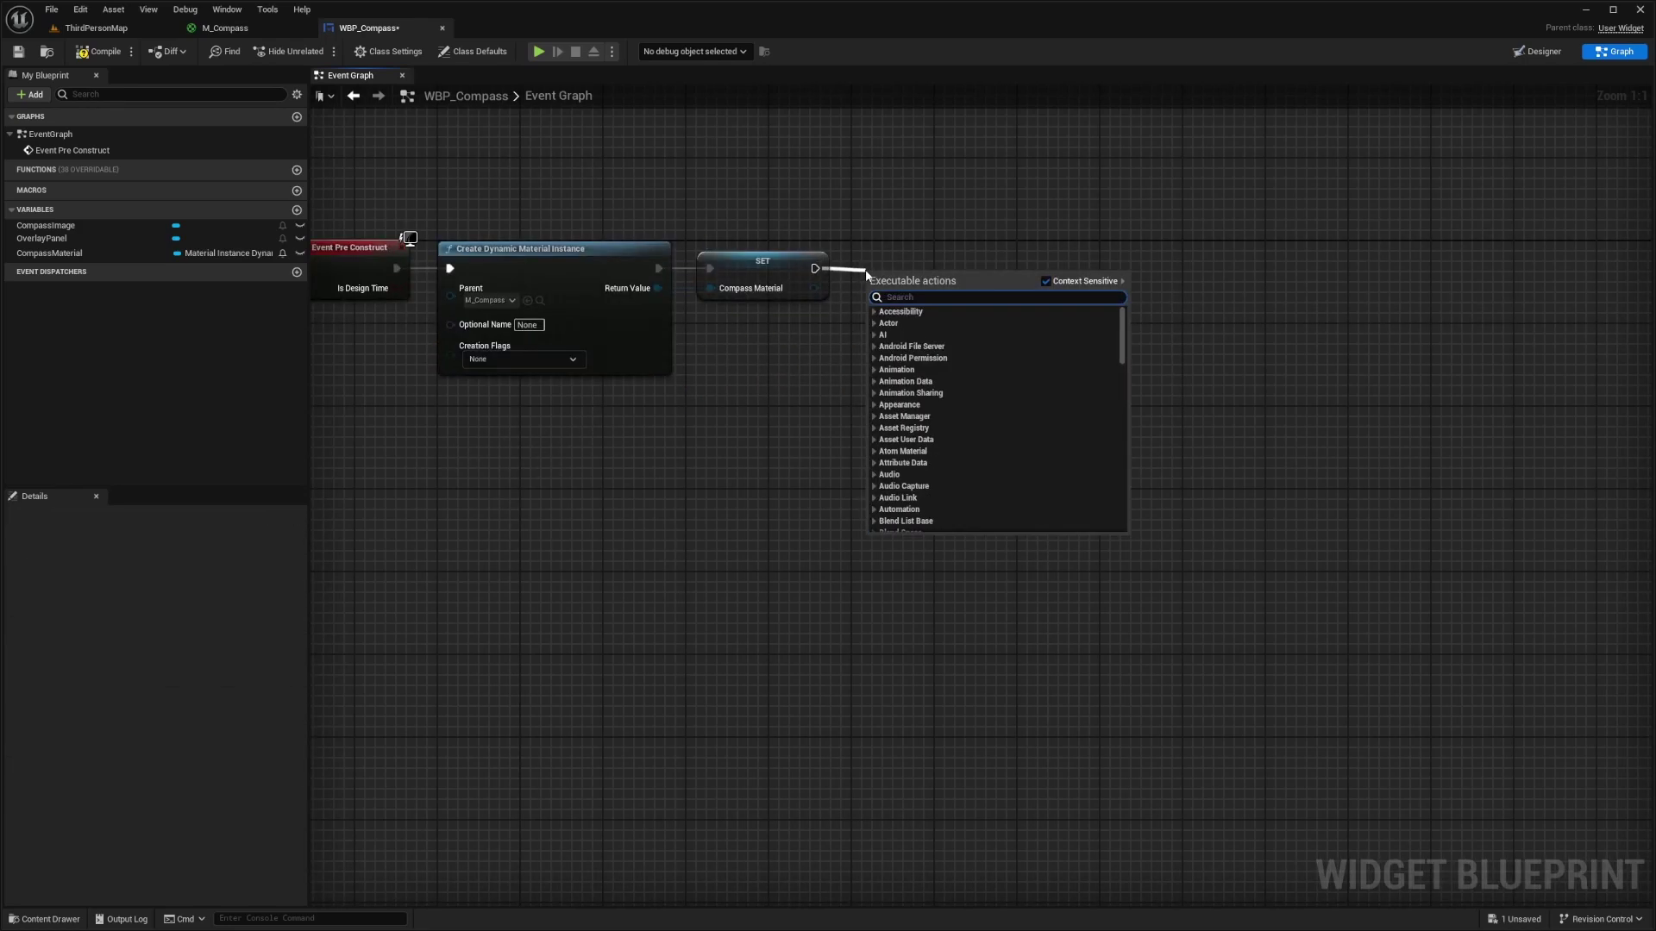
left_click(762, 225)
left_click_drag(52, 226, 883, 278)
left_click(878, 217)
type("set brush from mater")
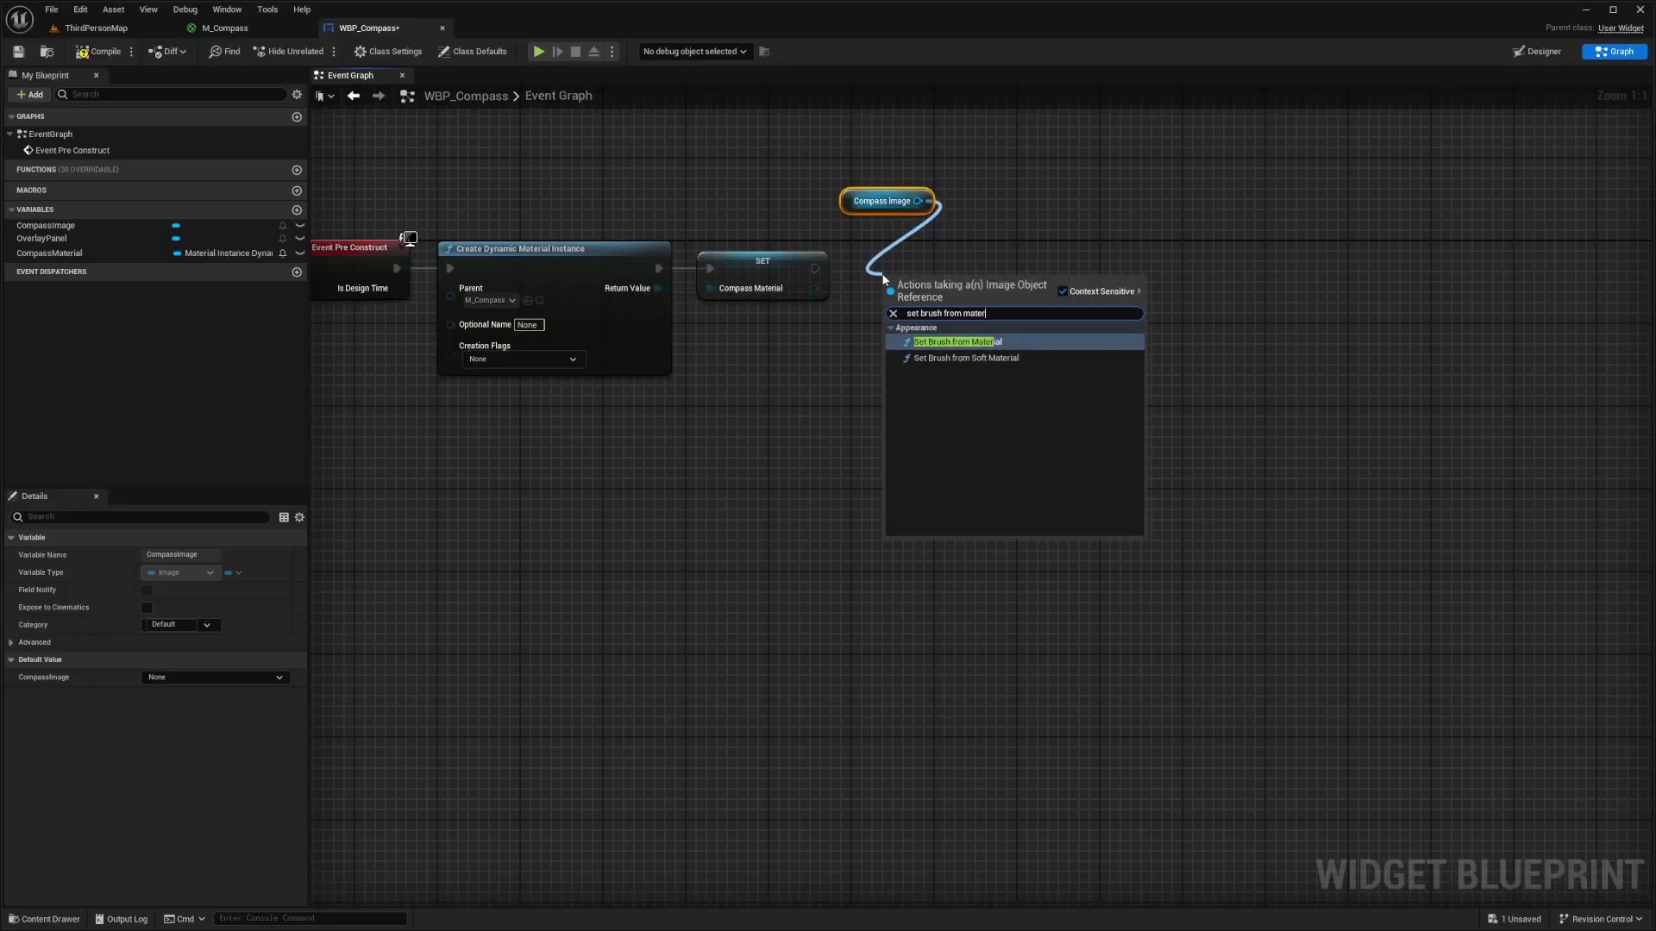
key("Return")
left_click_drag(953, 322, 945, 286)
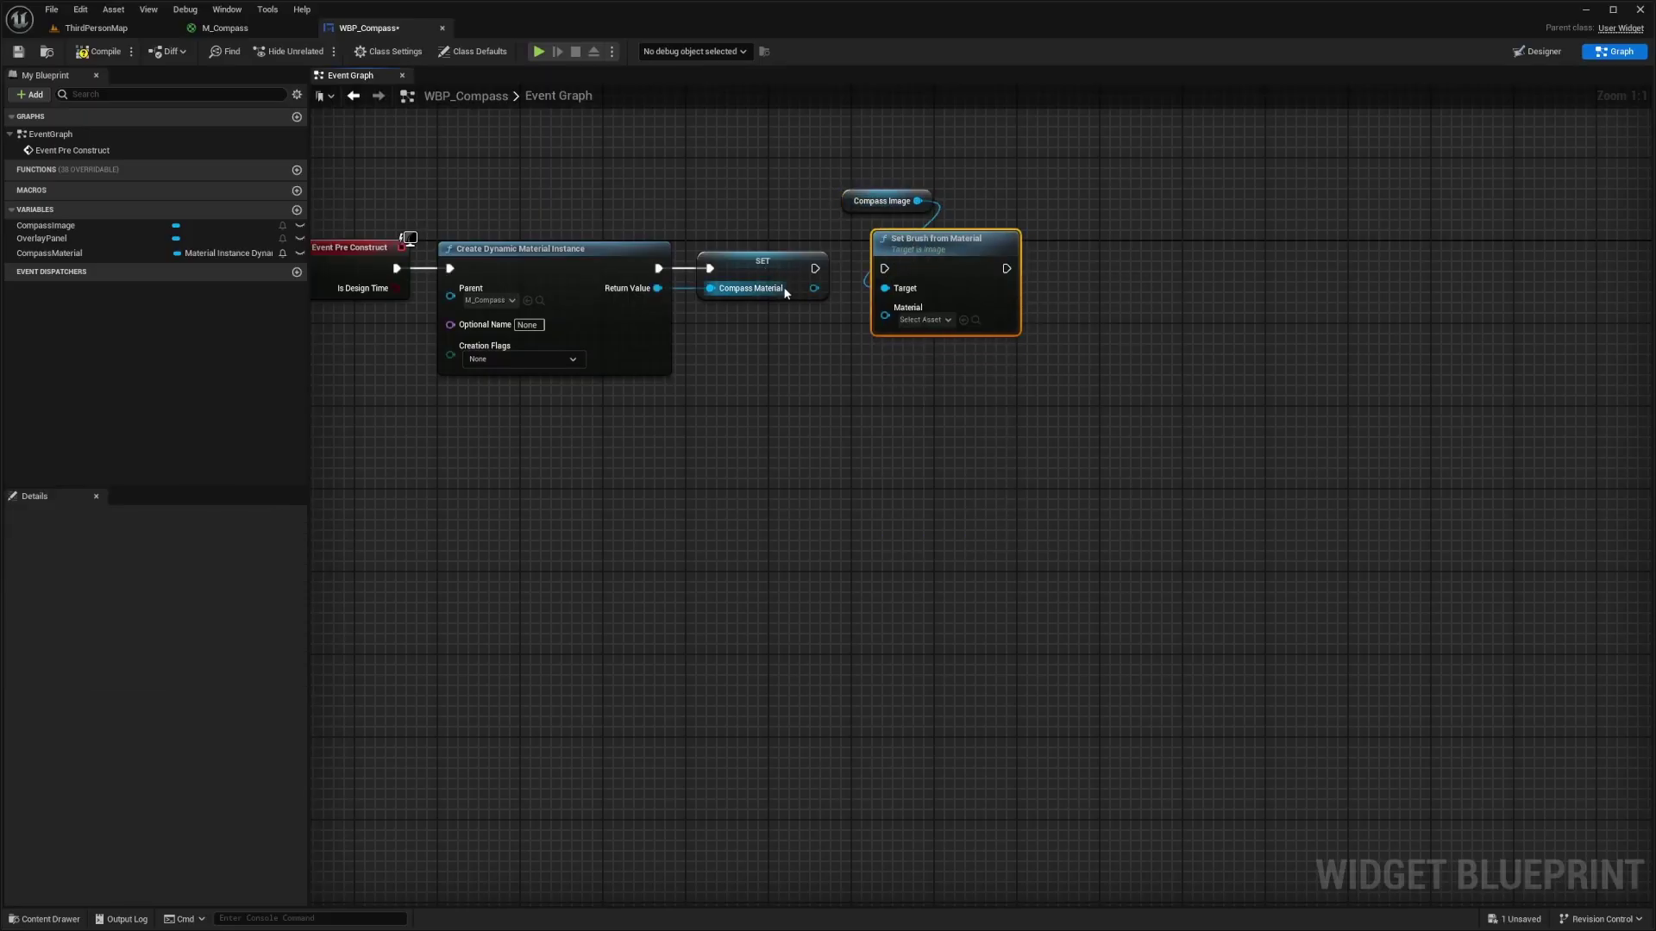
mouse_move(814, 288)
left_mouse_down()
mouse_move(885, 308)
mouse_move(828, 268)
mouse_move(891, 269)
left_mouse_up()
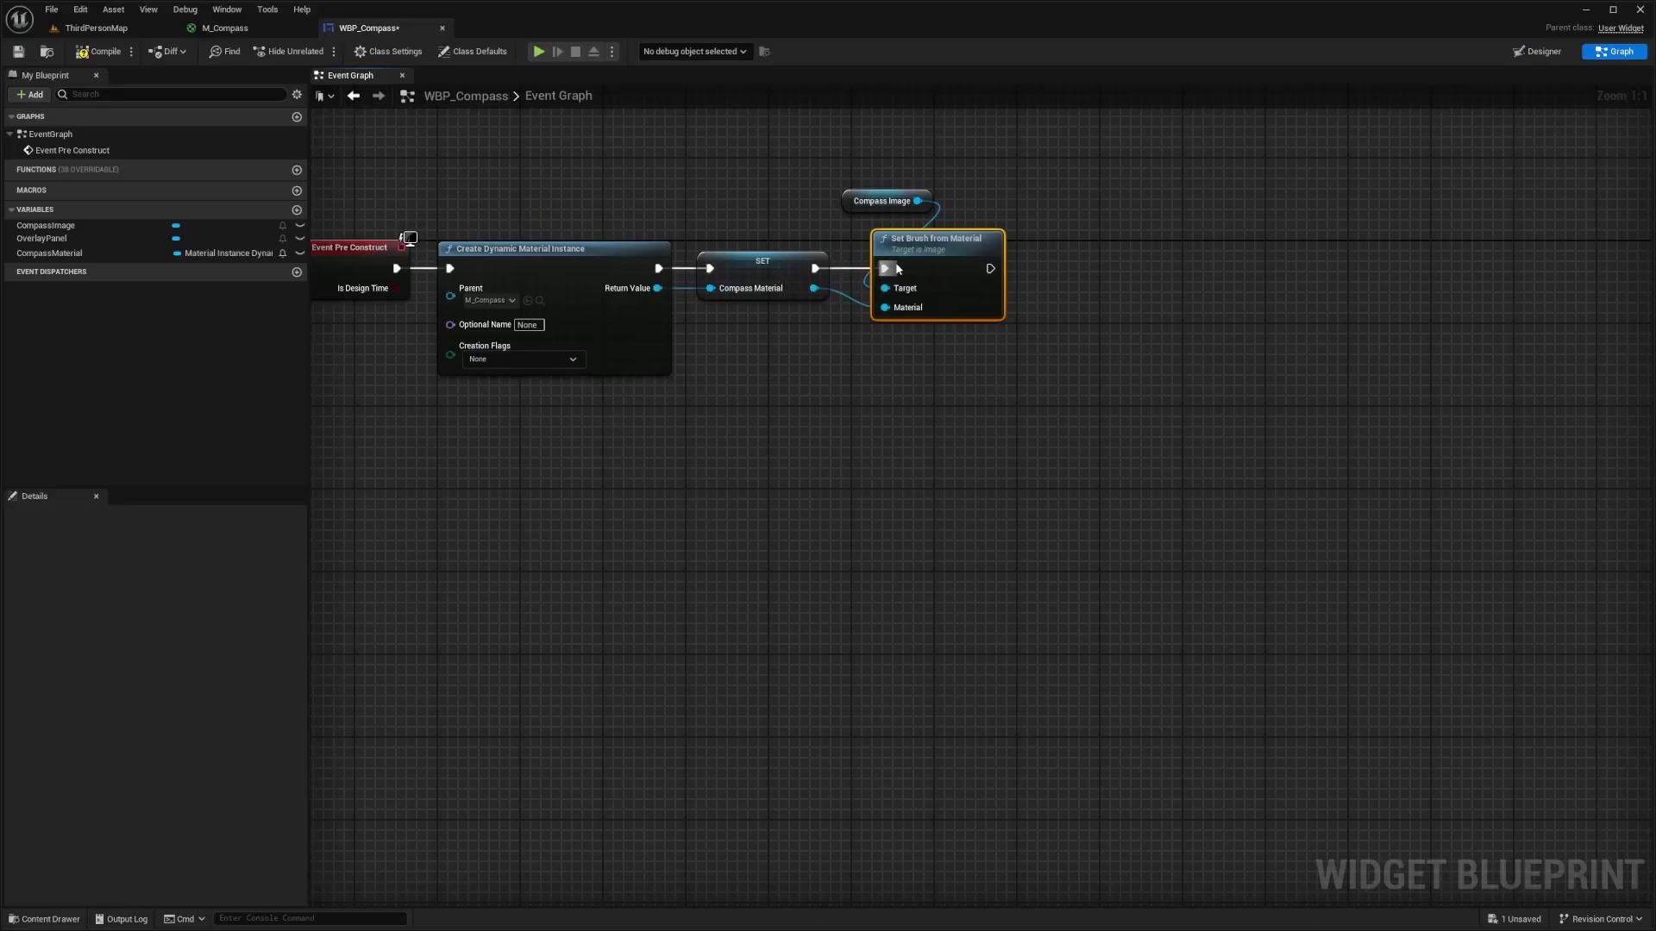
right_click_drag(1077, 269, 902, 254)
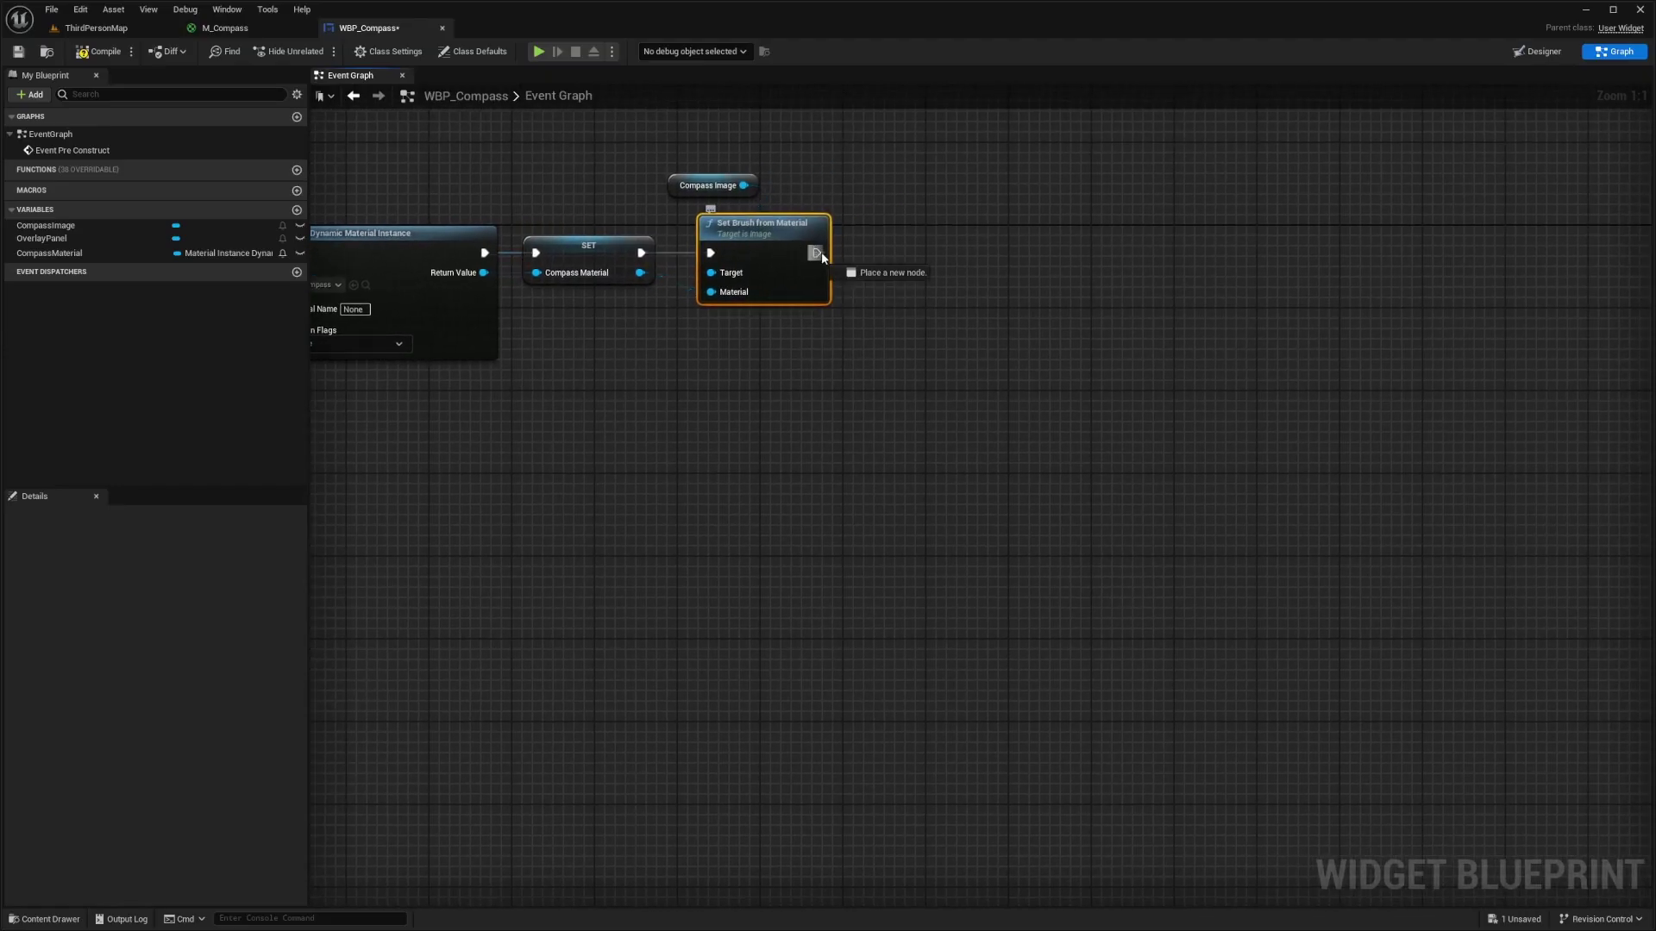
left_click_drag(816, 253, 857, 252)
Step: Add a looping Set Timer by Event firing a new CompassOptimizedTick custom event every 0.02 s
type("set timer by E")
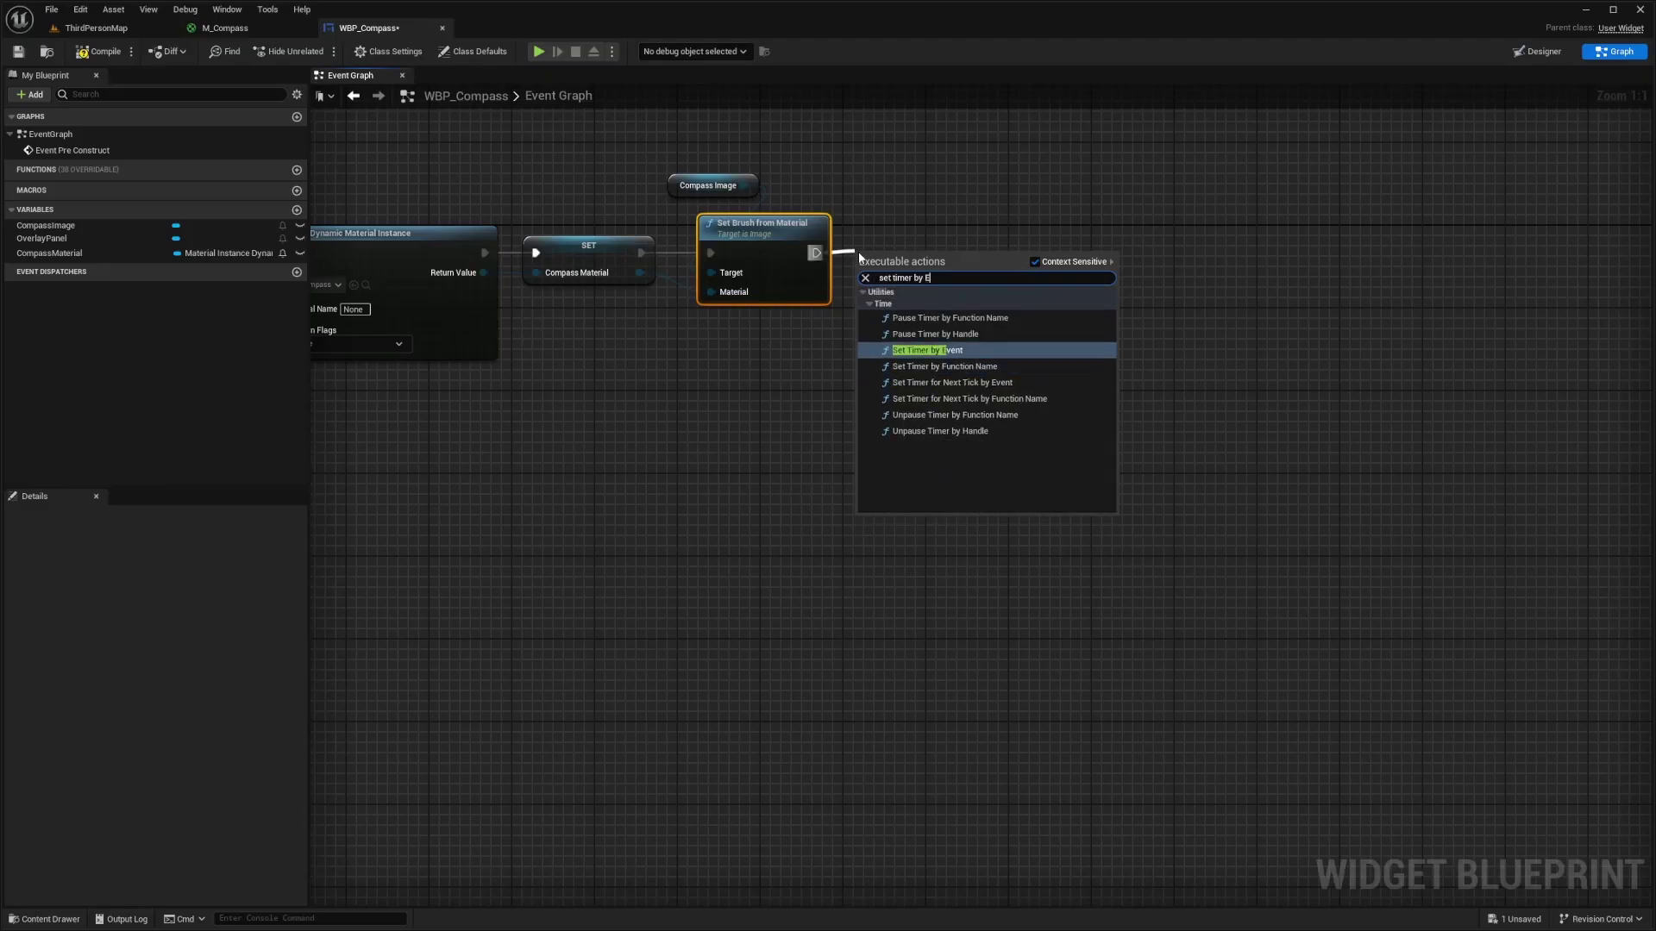
key("Return")
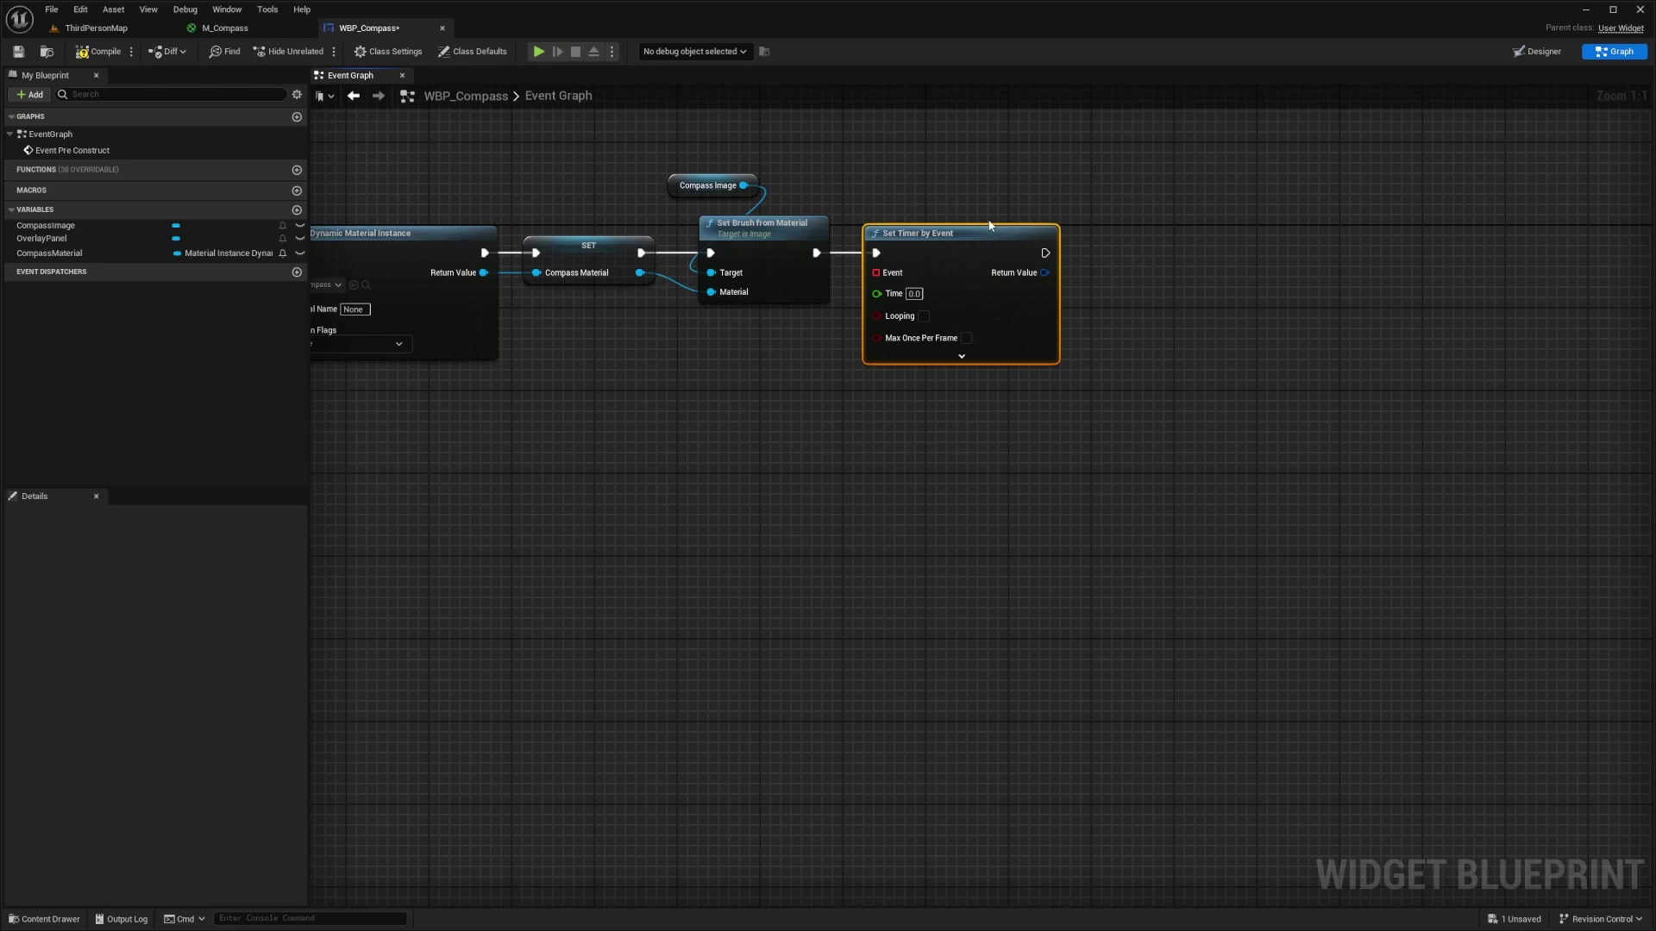
left_click_drag(876, 273, 736, 400)
type("custom")
key("Return")
type("CompassOptimizedTick")
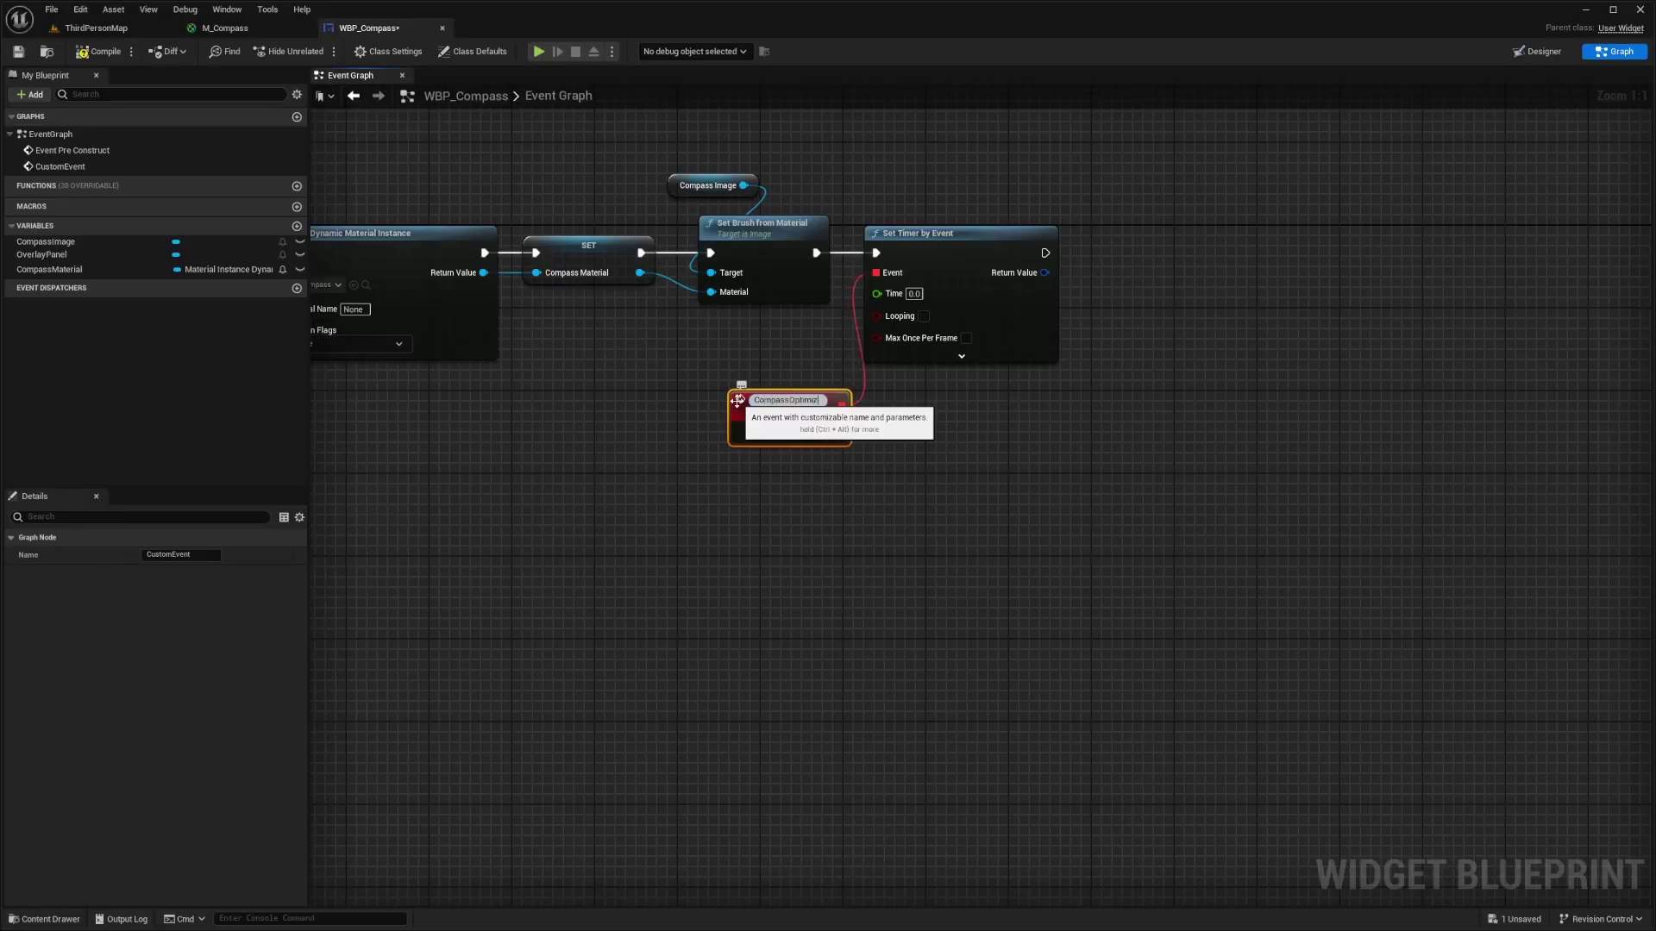
key("Return")
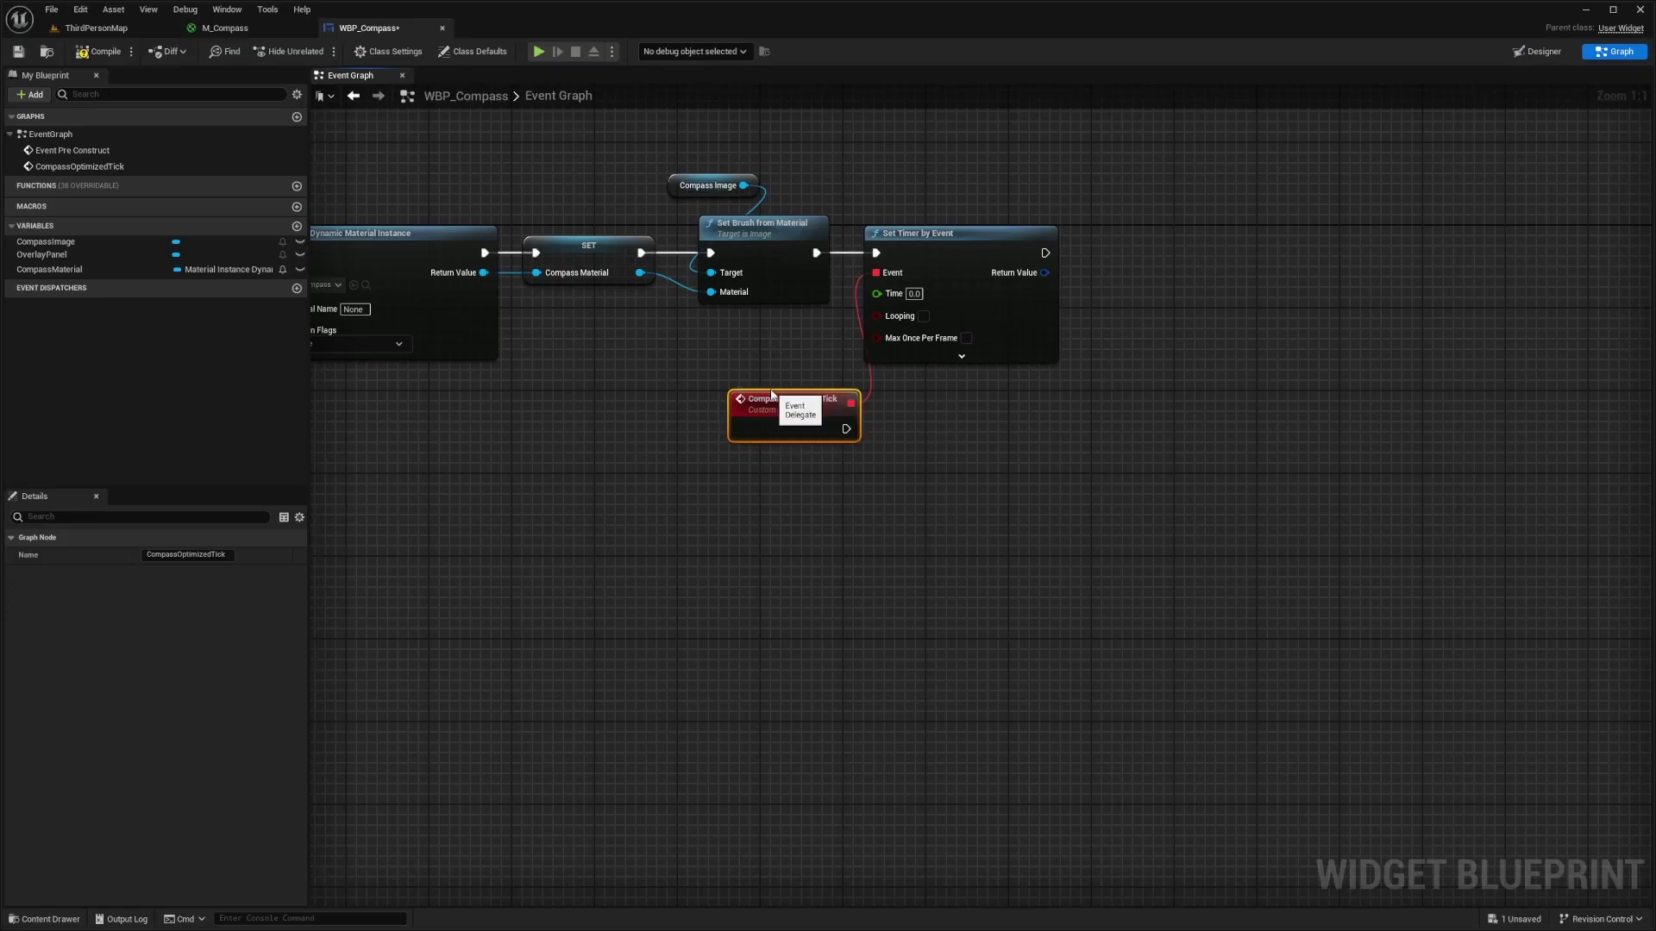
left_click_drag(760, 400, 708, 388)
left_click(924, 317)
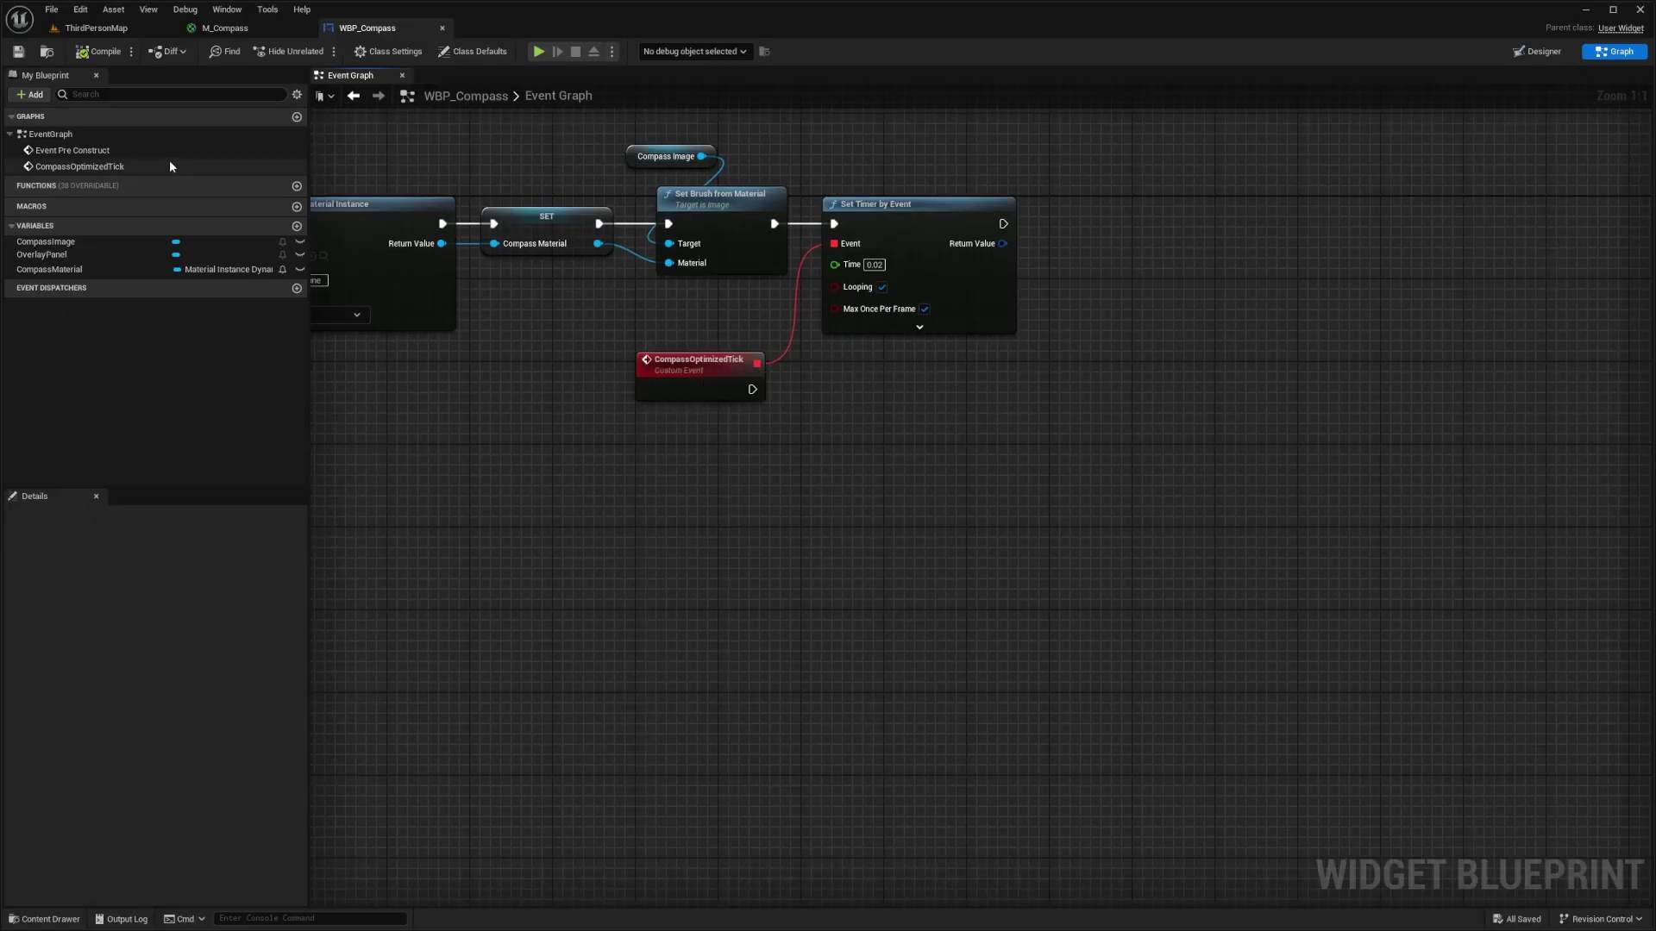
Step: Run Set Scalar Parameter Value on a Compass Material getter from CompassOptimizedTick
left_click_drag(56, 273, 947, 431)
left_click(839, 445)
type("set scalar p")
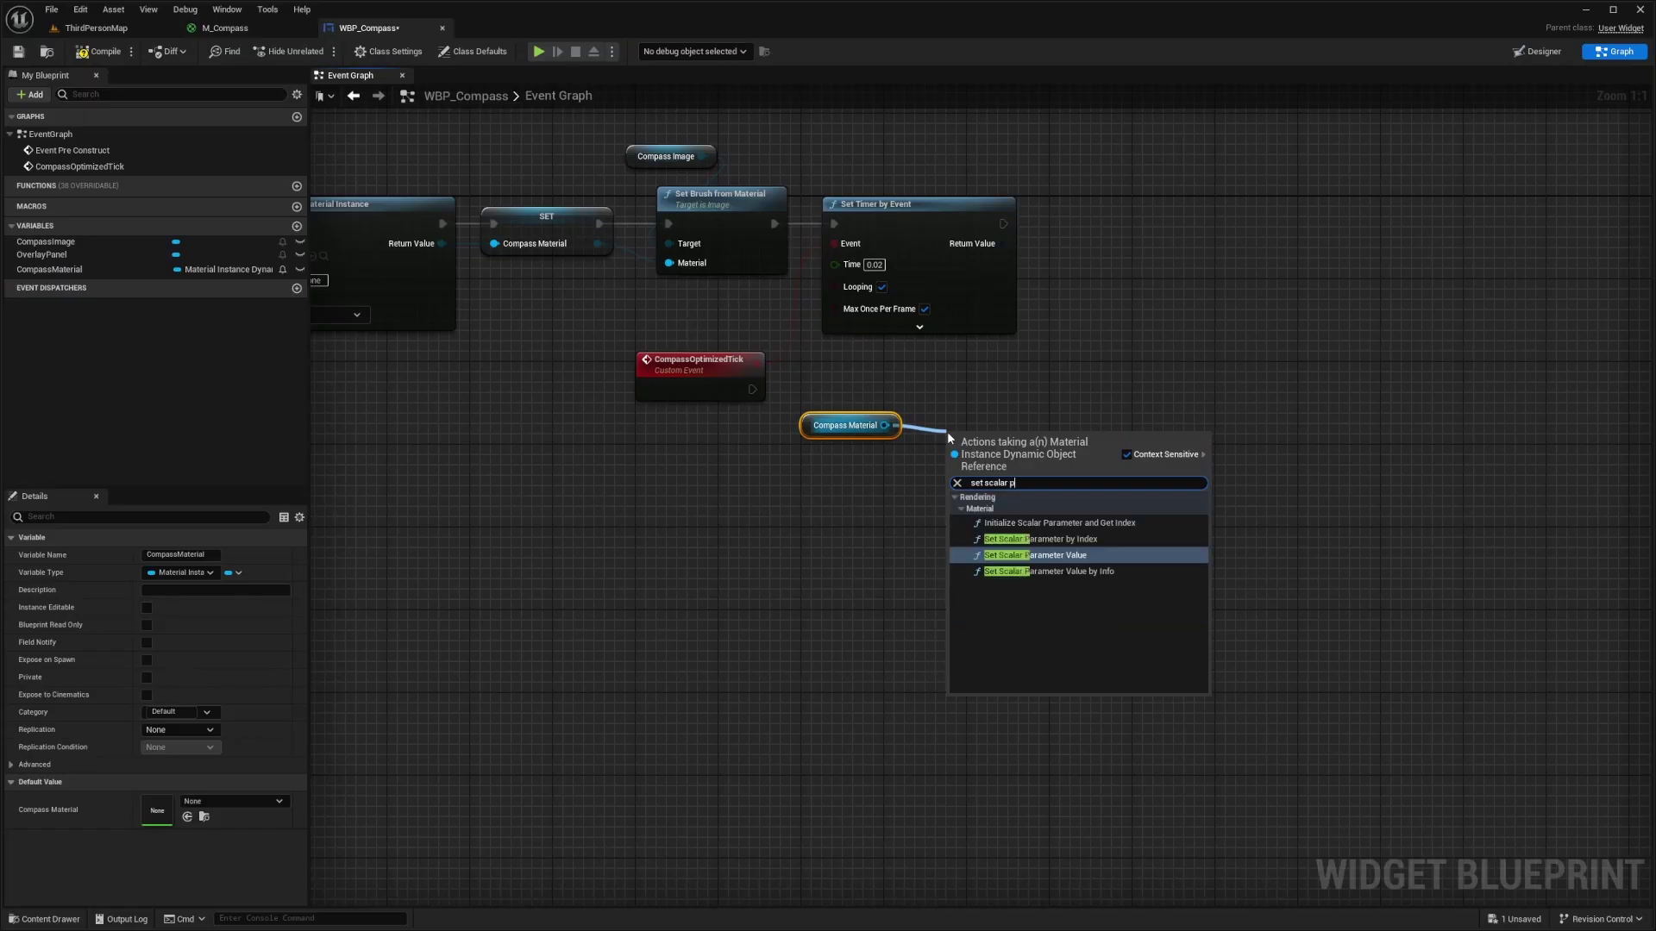
key("Return")
left_click_drag(992, 435, 956, 369)
left_click_drag(927, 389, 752, 389)
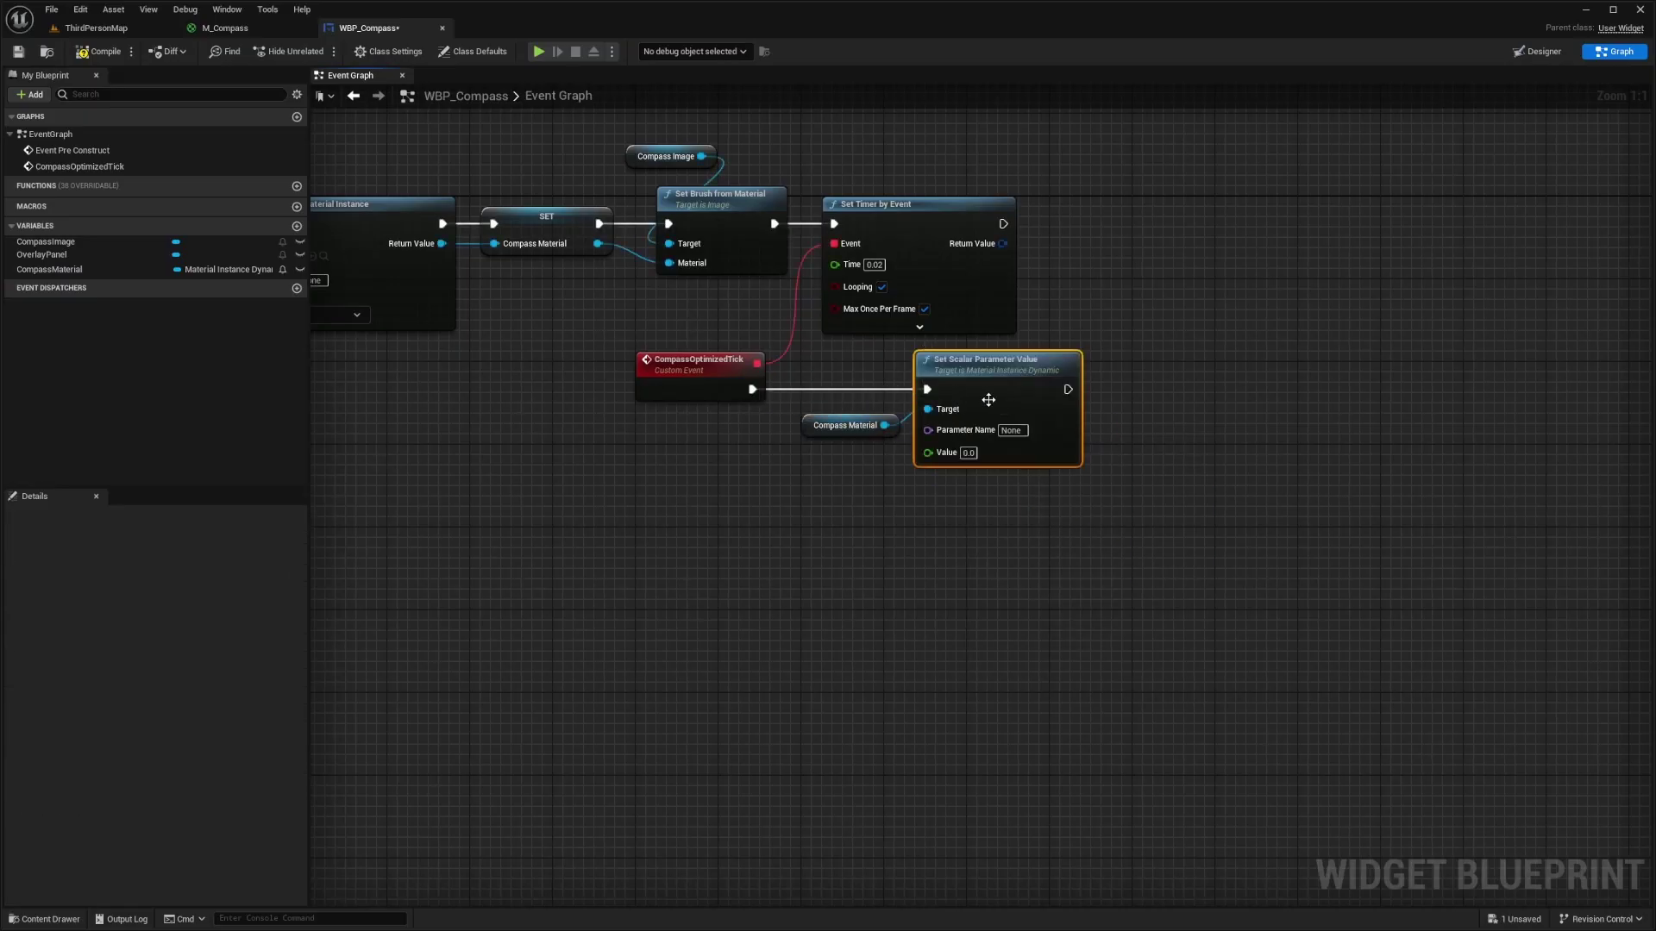
Step: Check the parameter name in M_Compass and enter Offset as the Parameter Name
left_click(226, 29)
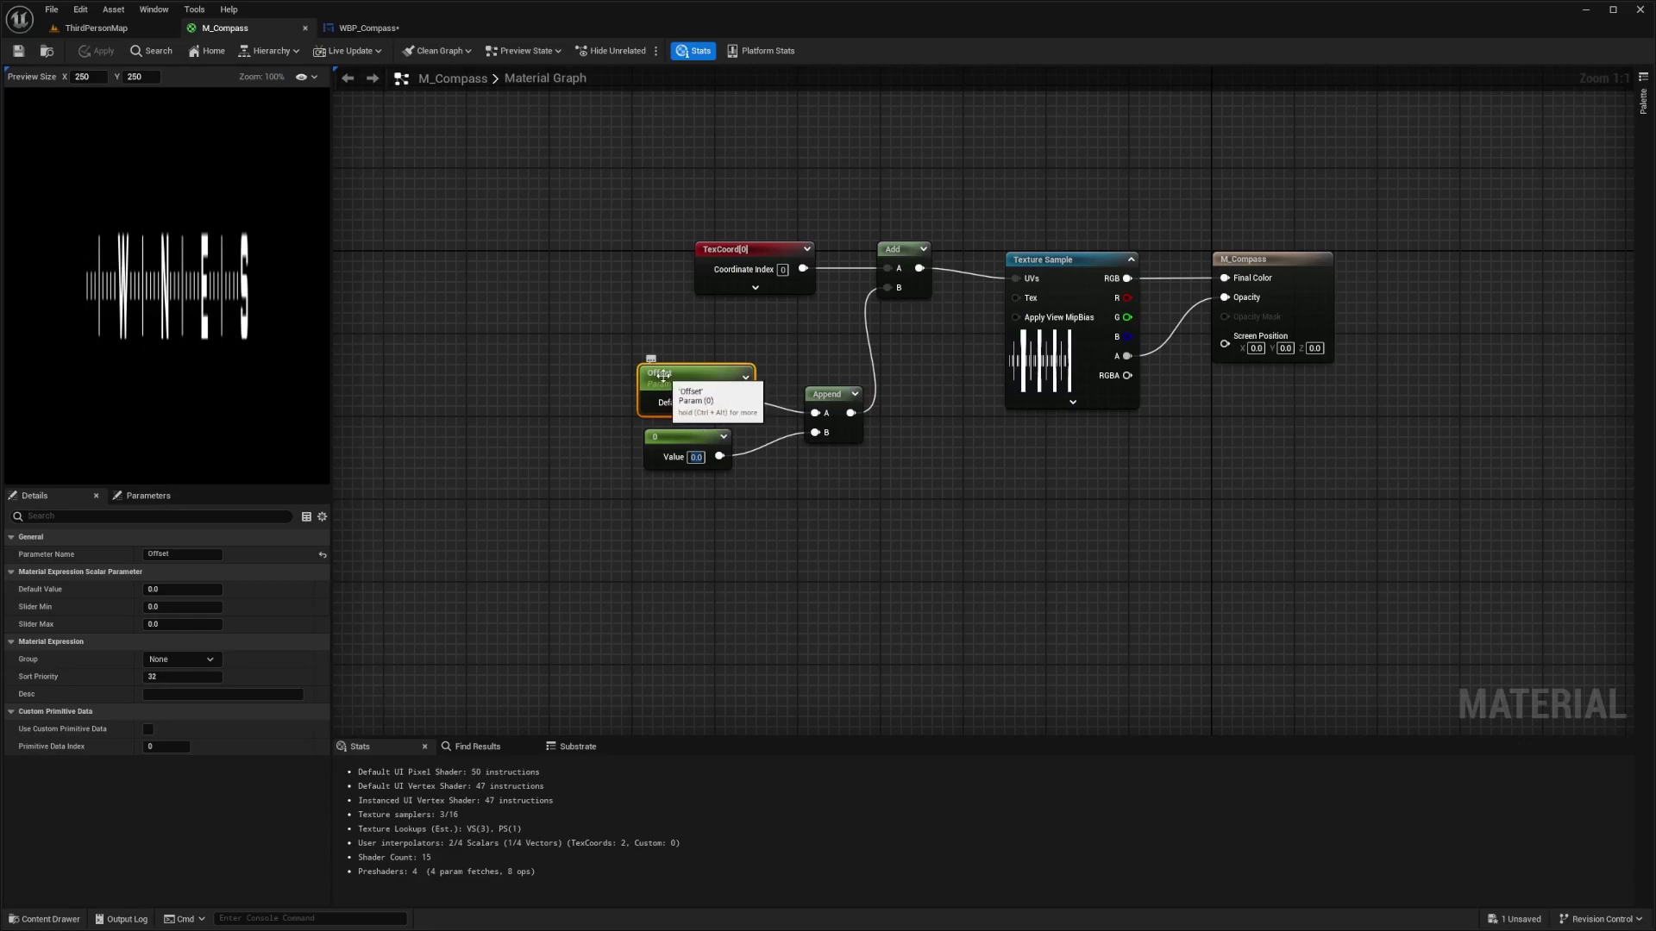
left_click(368, 28)
left_click(1012, 431)
type("Offset")
key("Return")
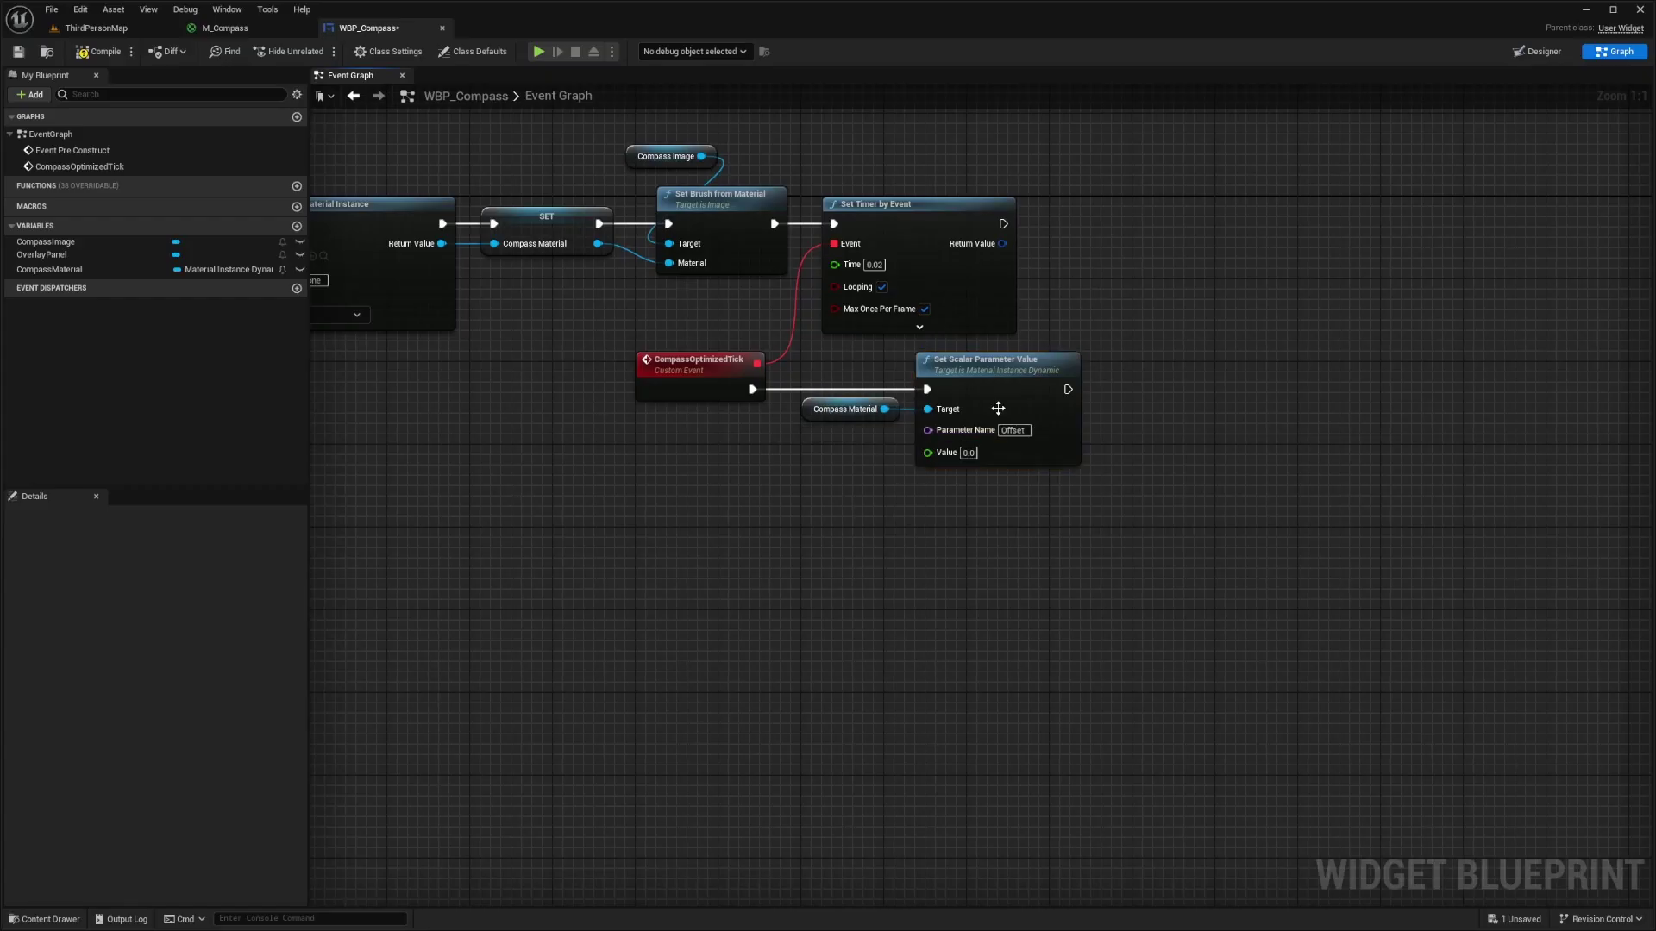
left_click(1021, 431)
Step: Add Get Player Character feeding Get Control Rotation, with the rotation split into roll, pitch and yaw
left_click(1117, 434)
right_click(697, 484)
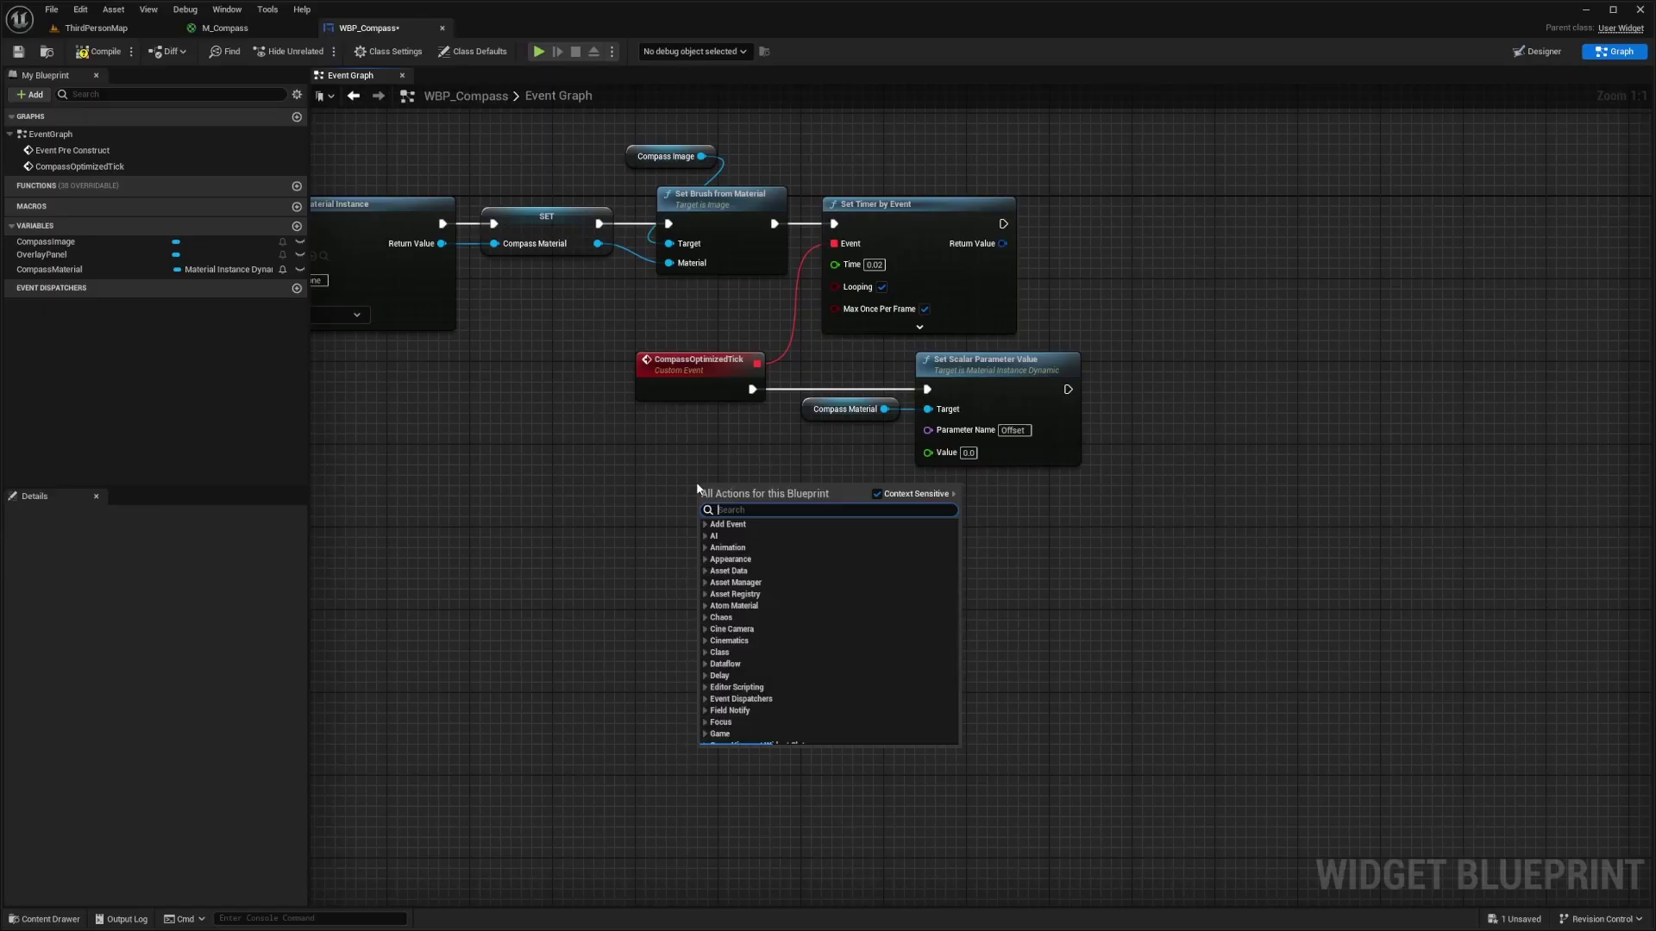
type("get player character")
key("Return")
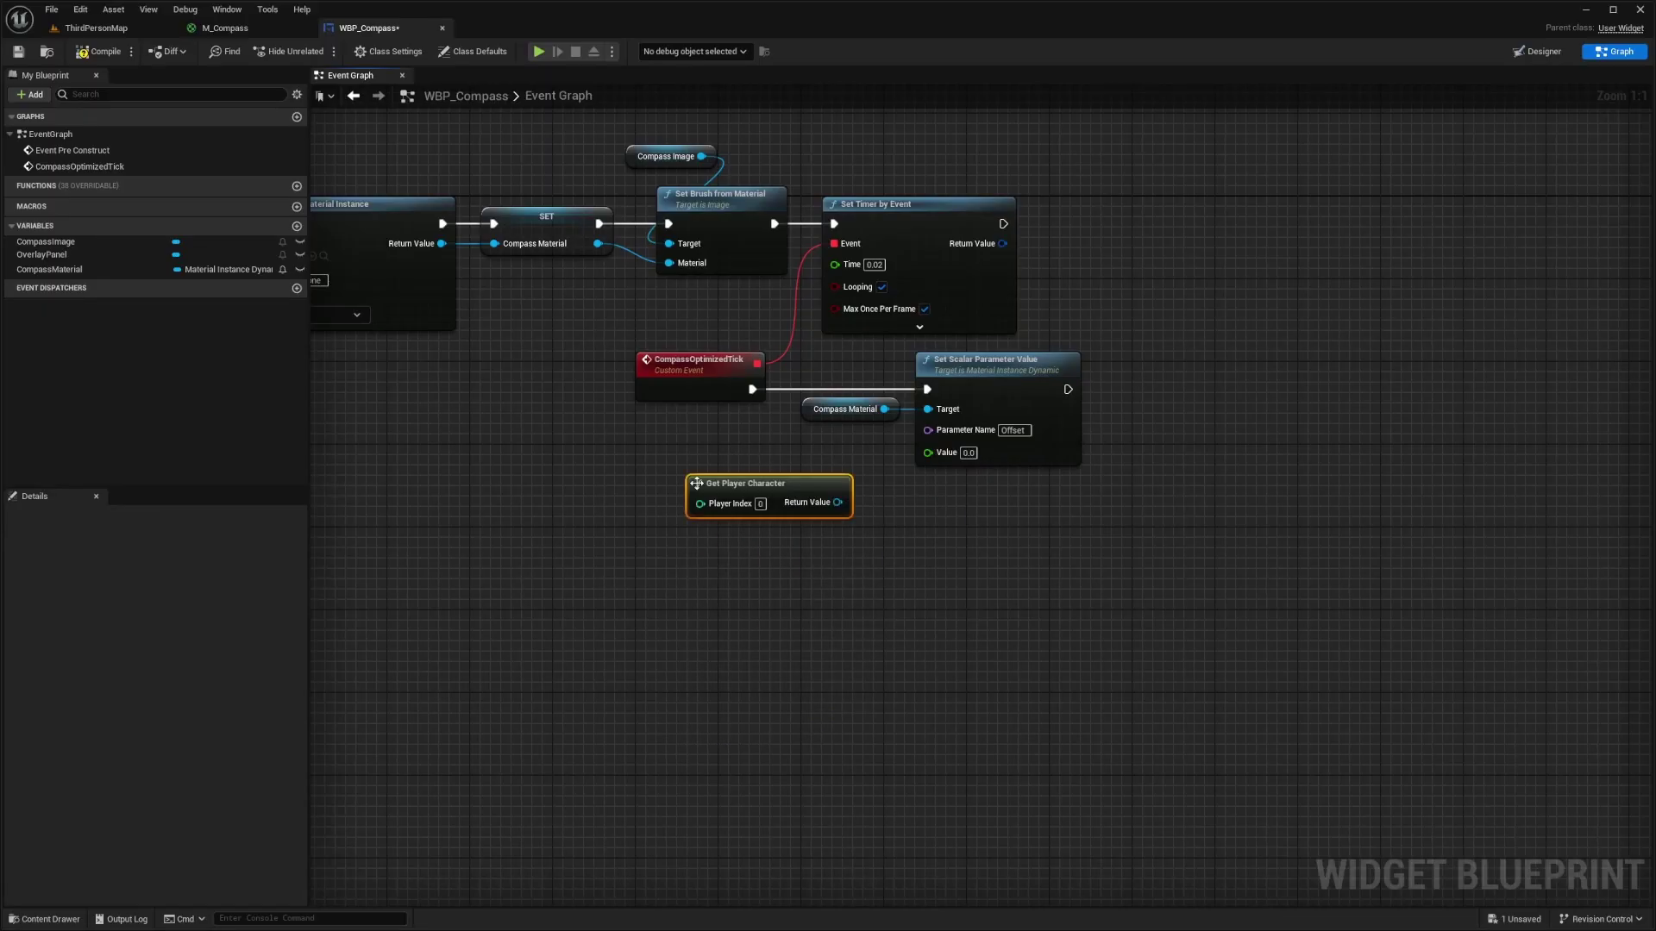
left_click_drag(696, 483, 510, 484)
left_click_drag(651, 502, 698, 502)
type("get control rotation")
key("Return")
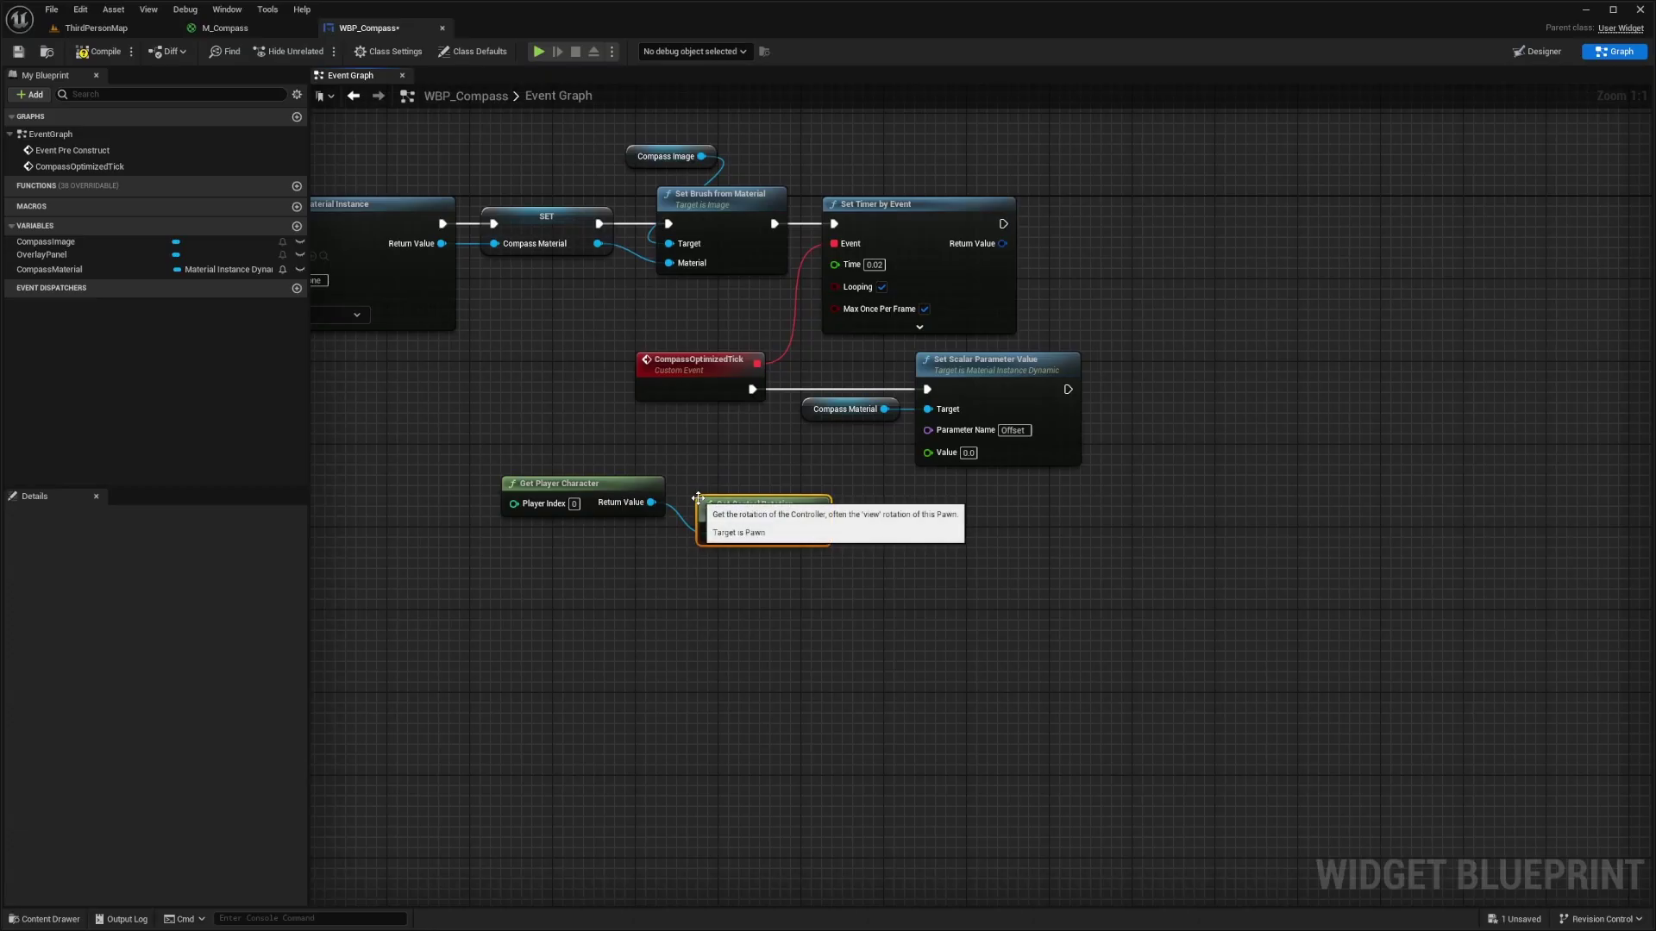
right_click(792, 514)
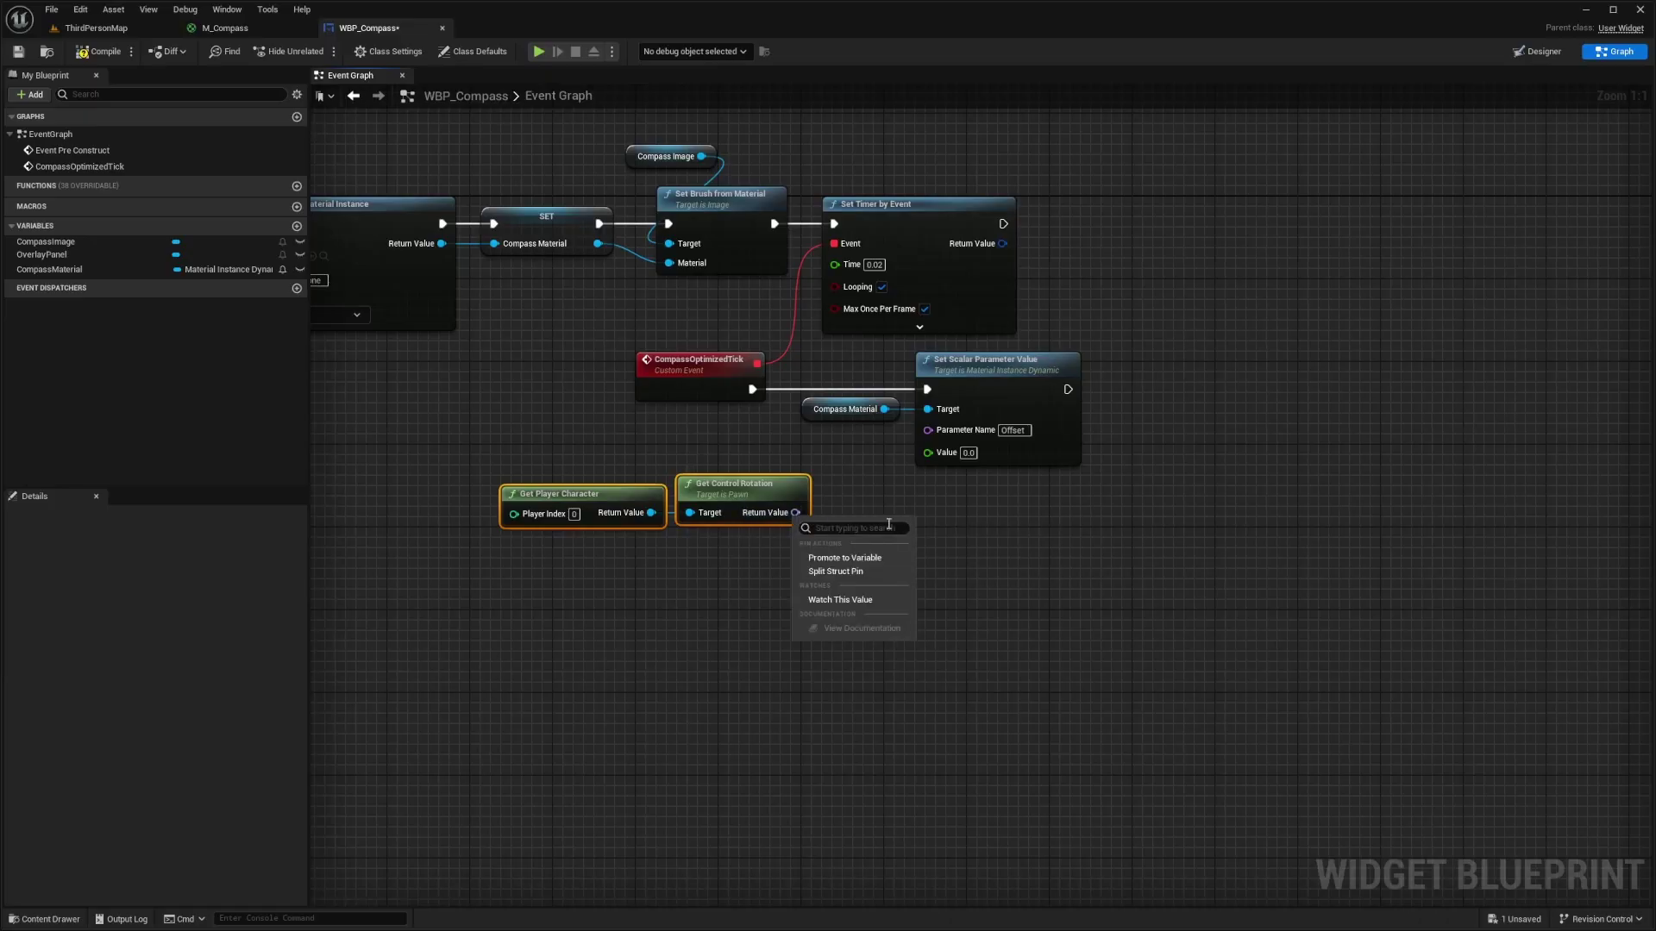
left_click(914, 575)
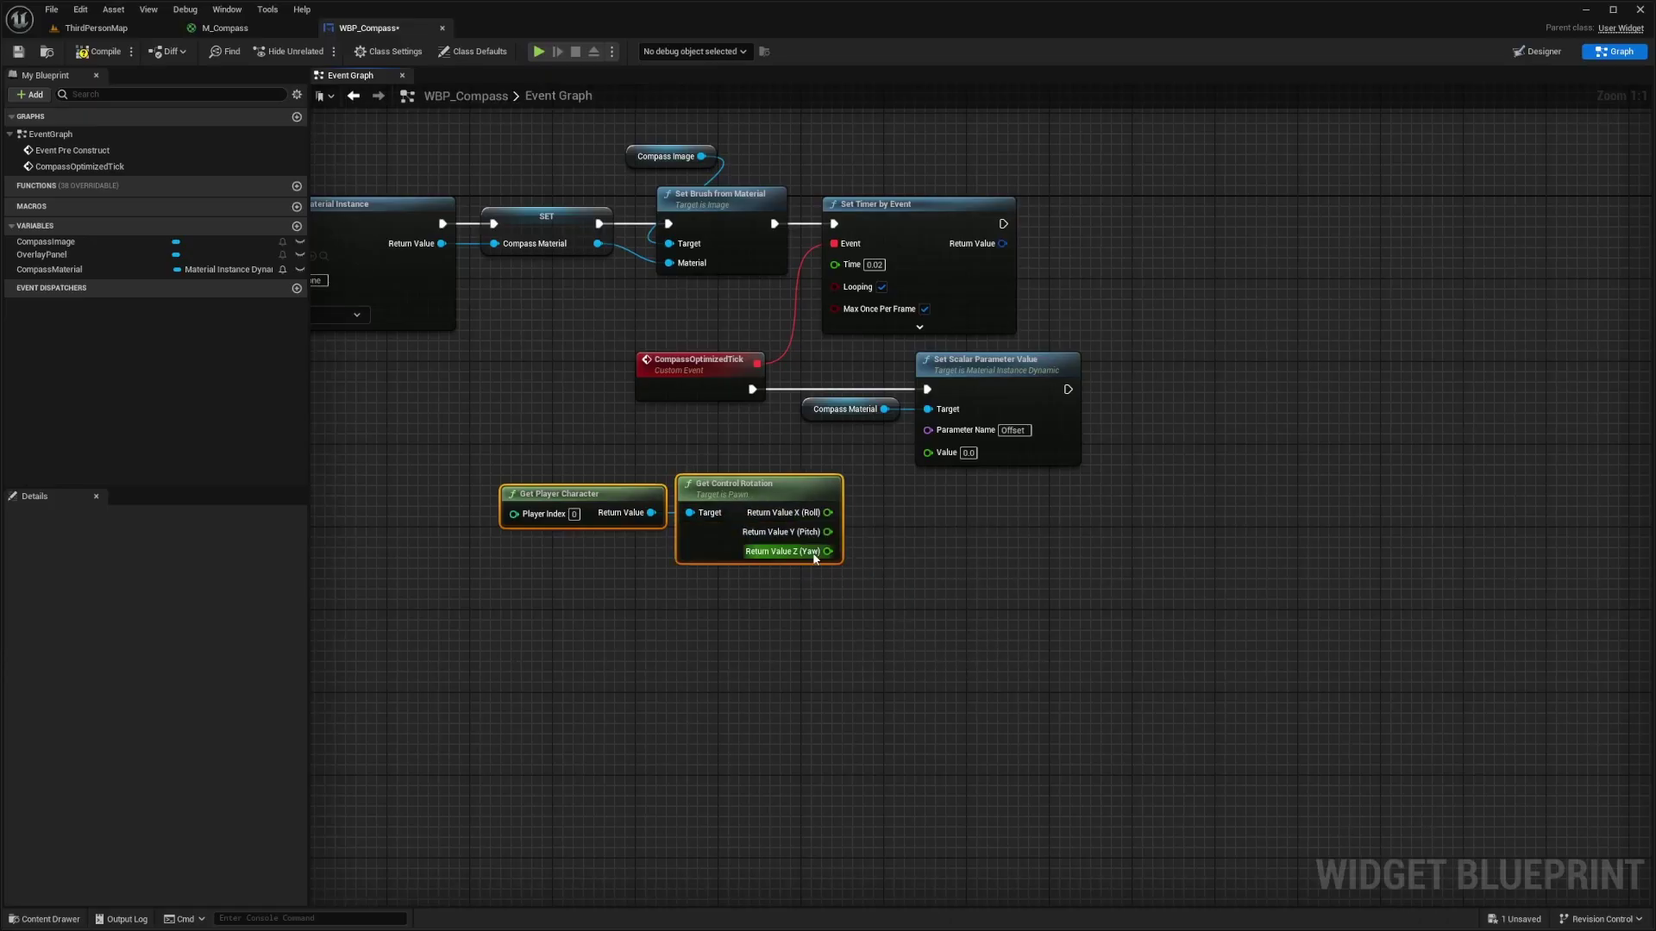
left_click_drag(893, 595, 498, 488)
left_click_drag(707, 502, 614, 491)
Step: Feed the yaw into a Divide node that divides by 360
left_click_drag(734, 541, 855, 546)
type("/")
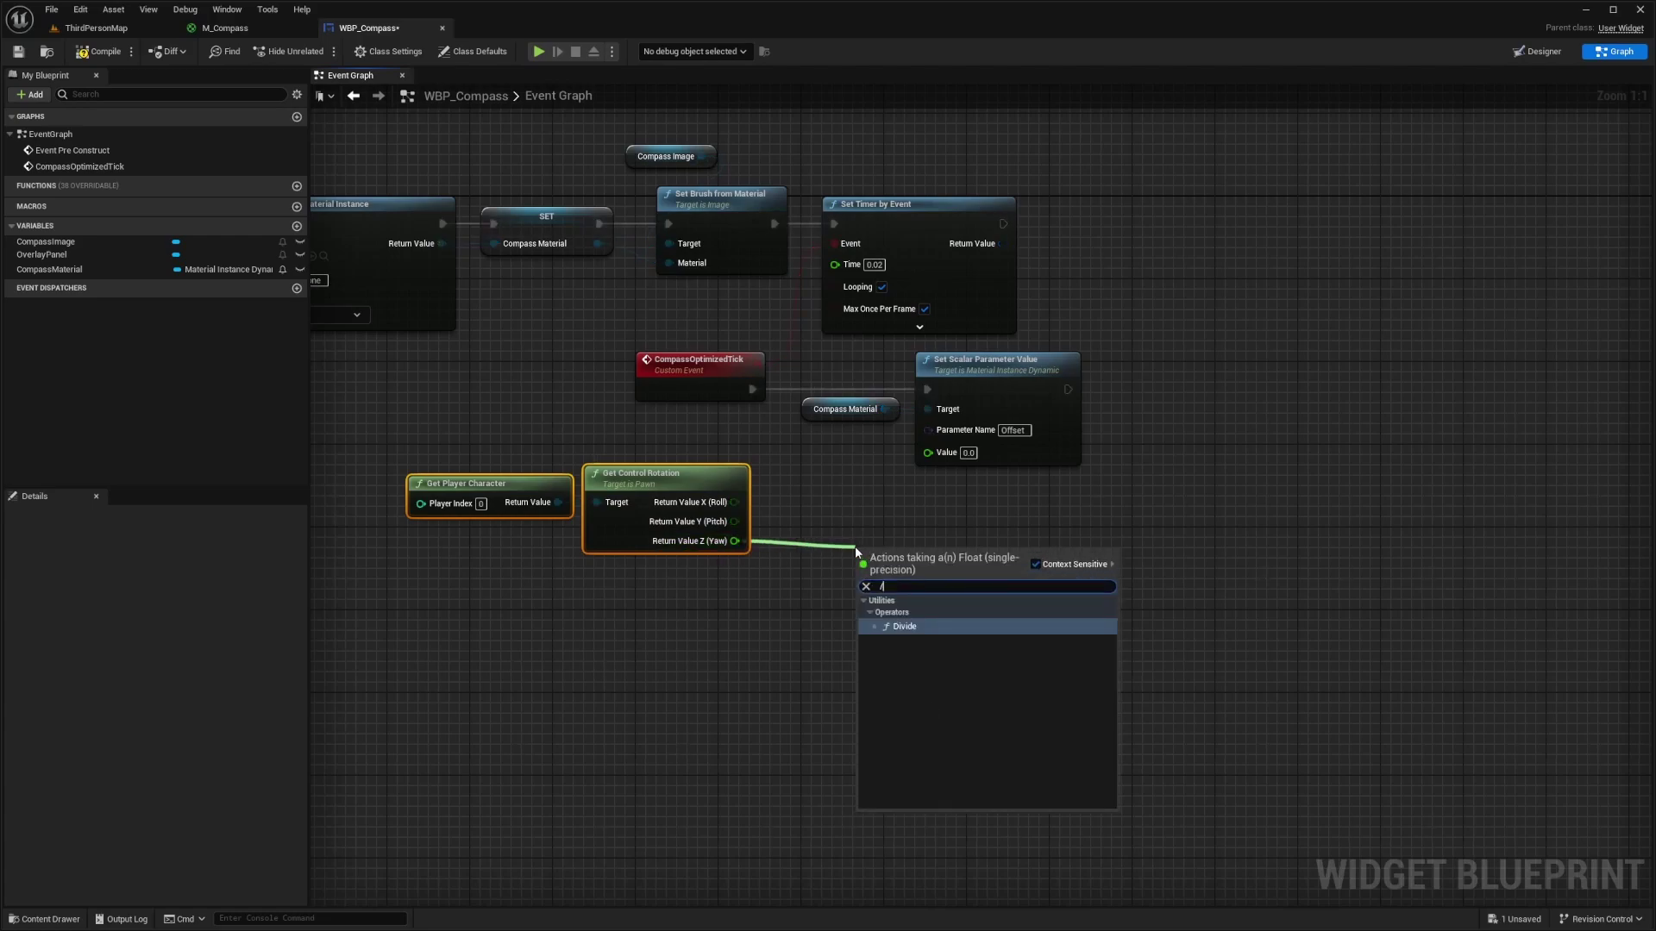
left_click(930, 629)
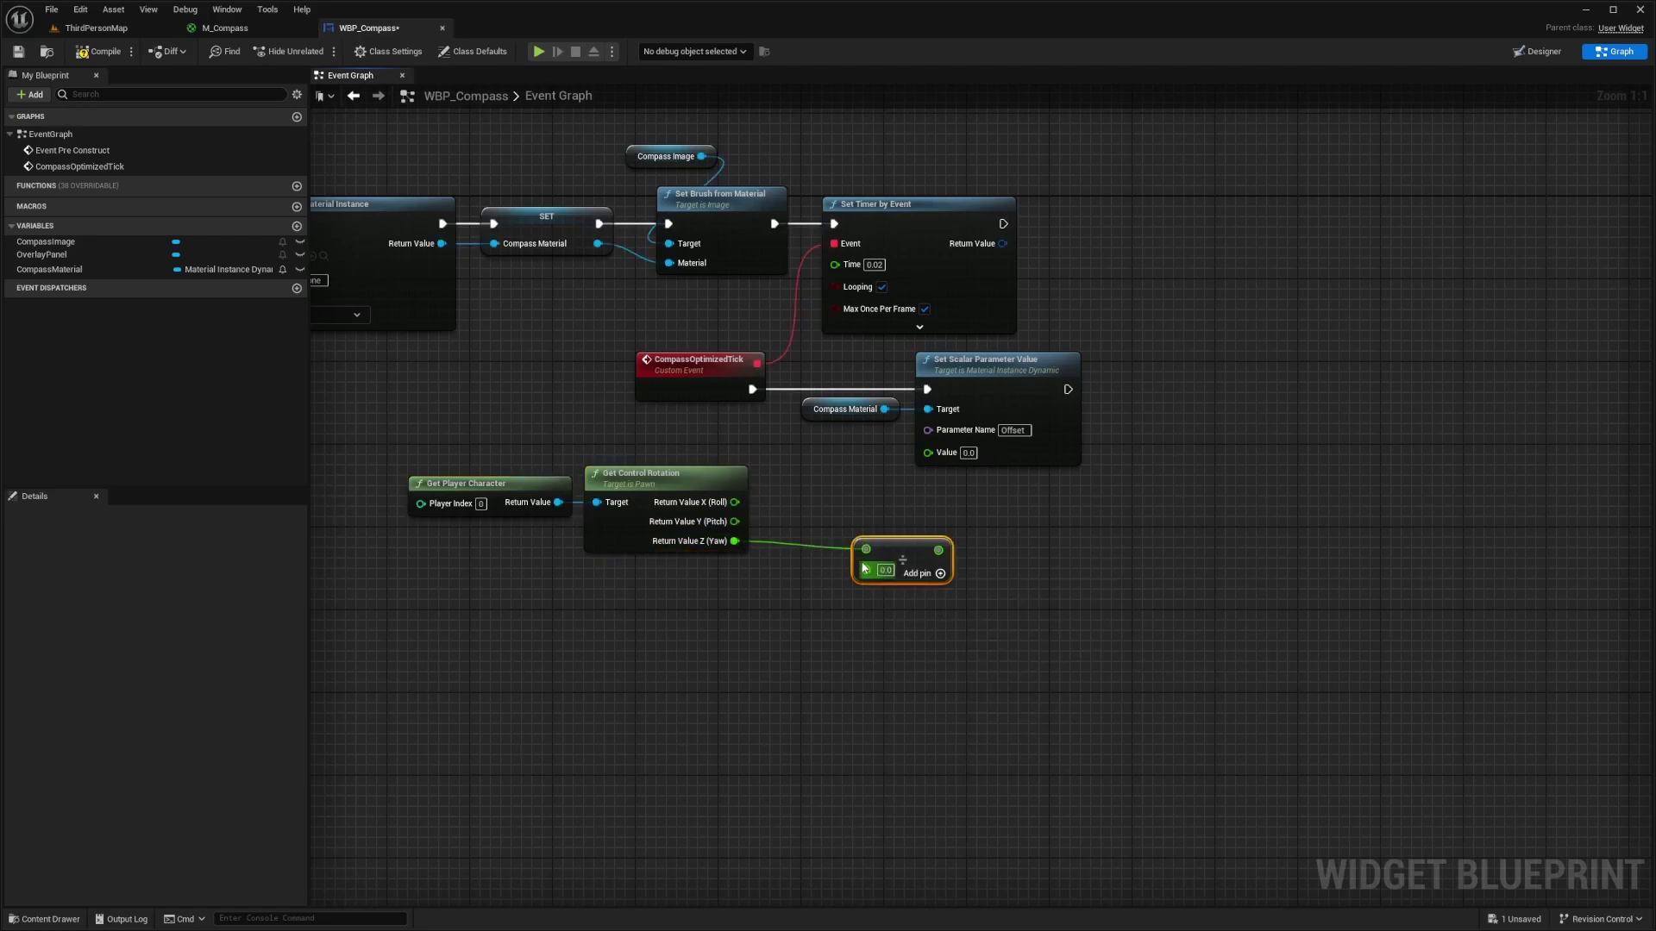
left_click(800, 549)
type("360")
key("Return")
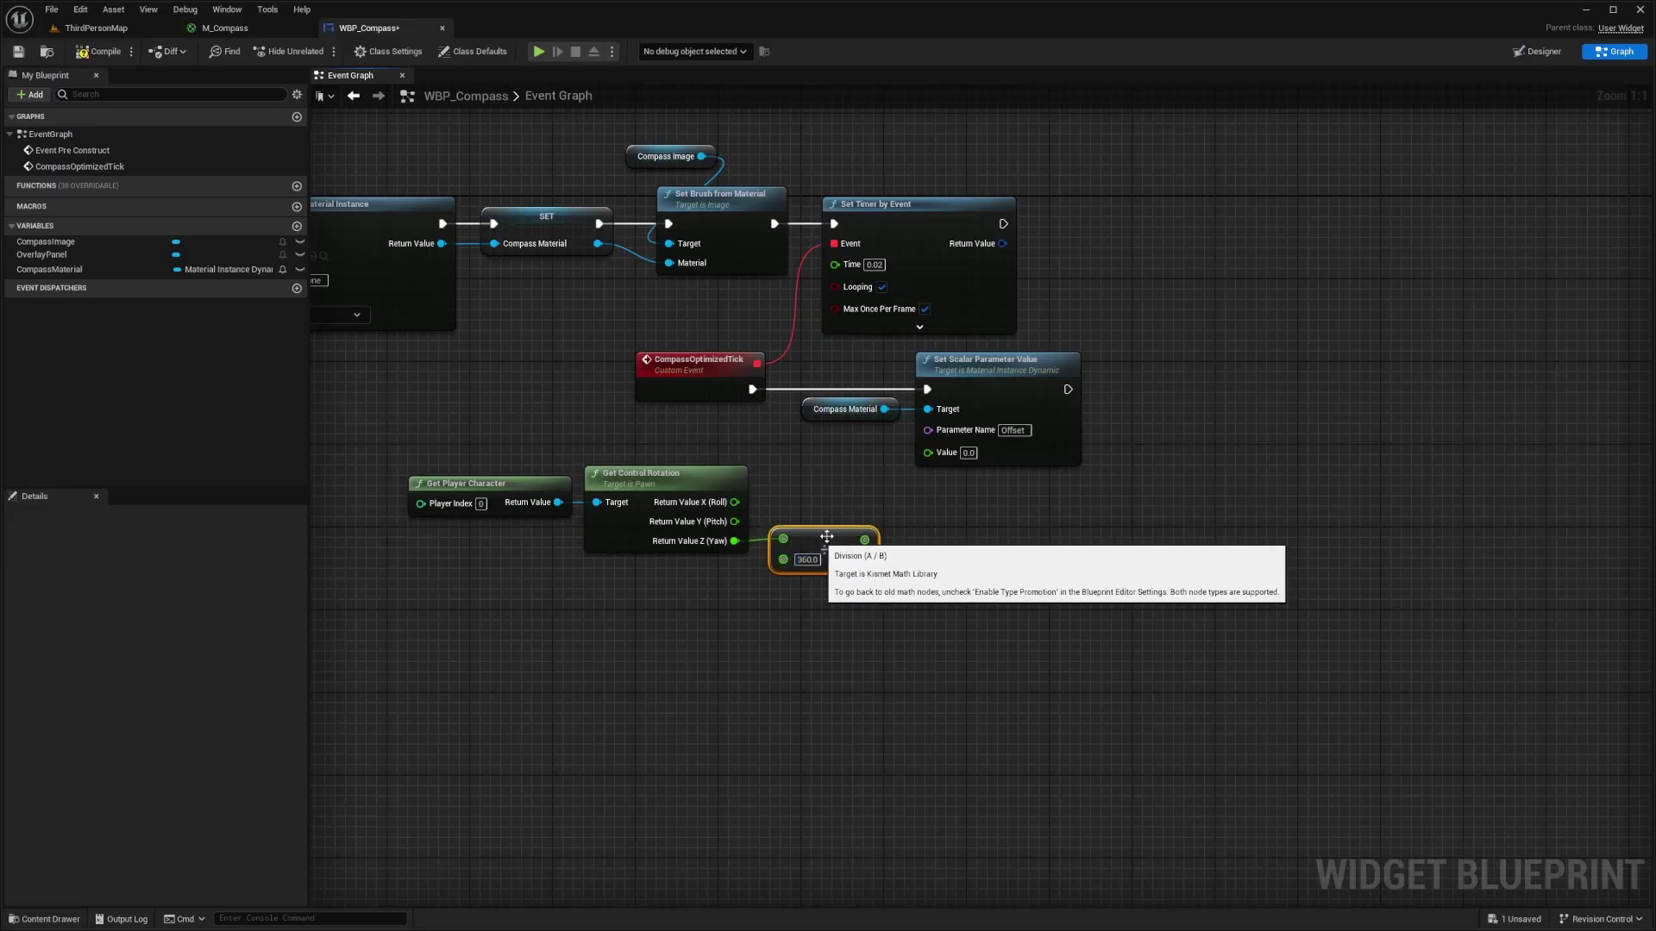
left_click(613, 436)
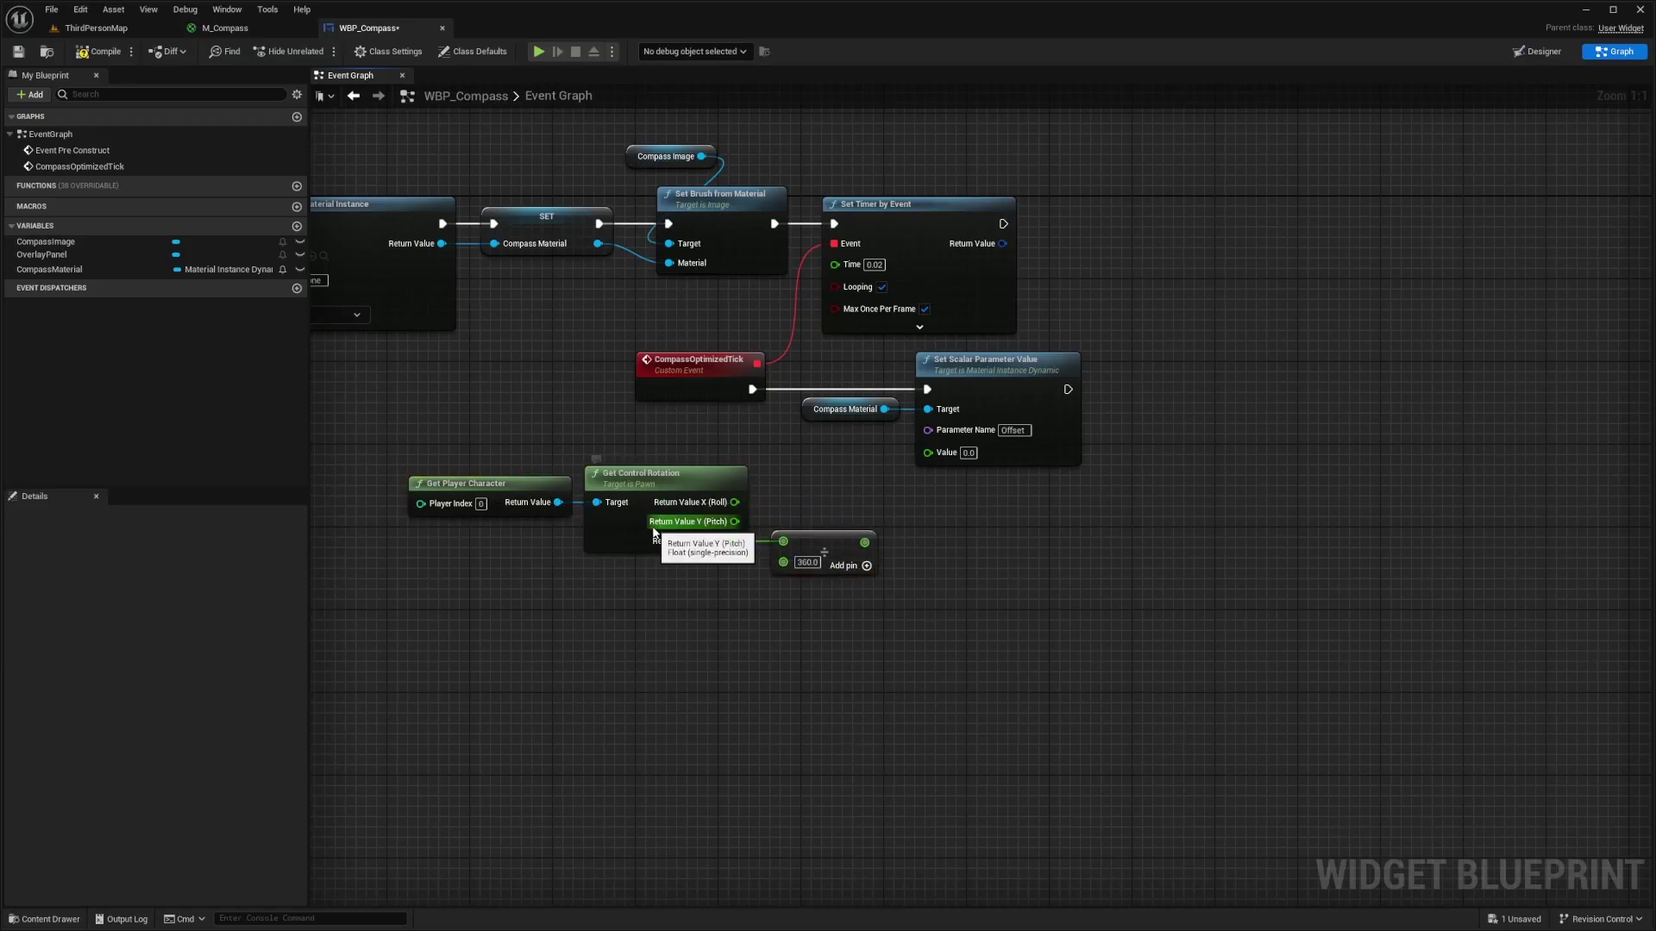
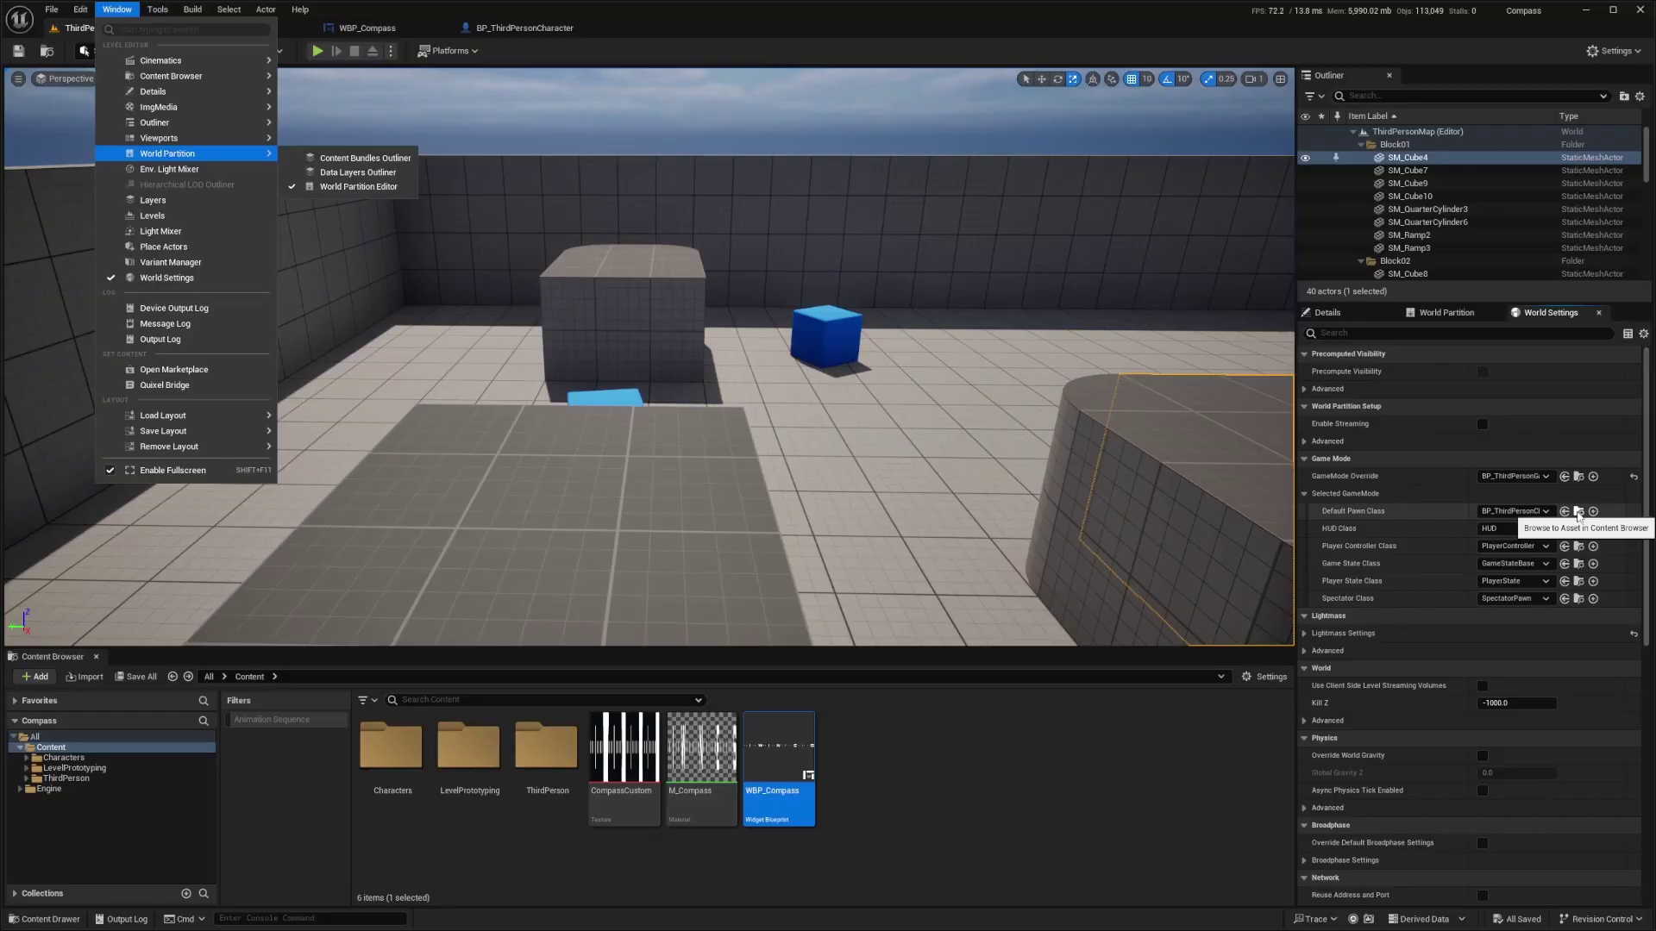
Step: Open BP_ThirdPersonCharacter and bring its Add Mapping Context node into view
left_click(1579, 512)
double_click(391, 751)
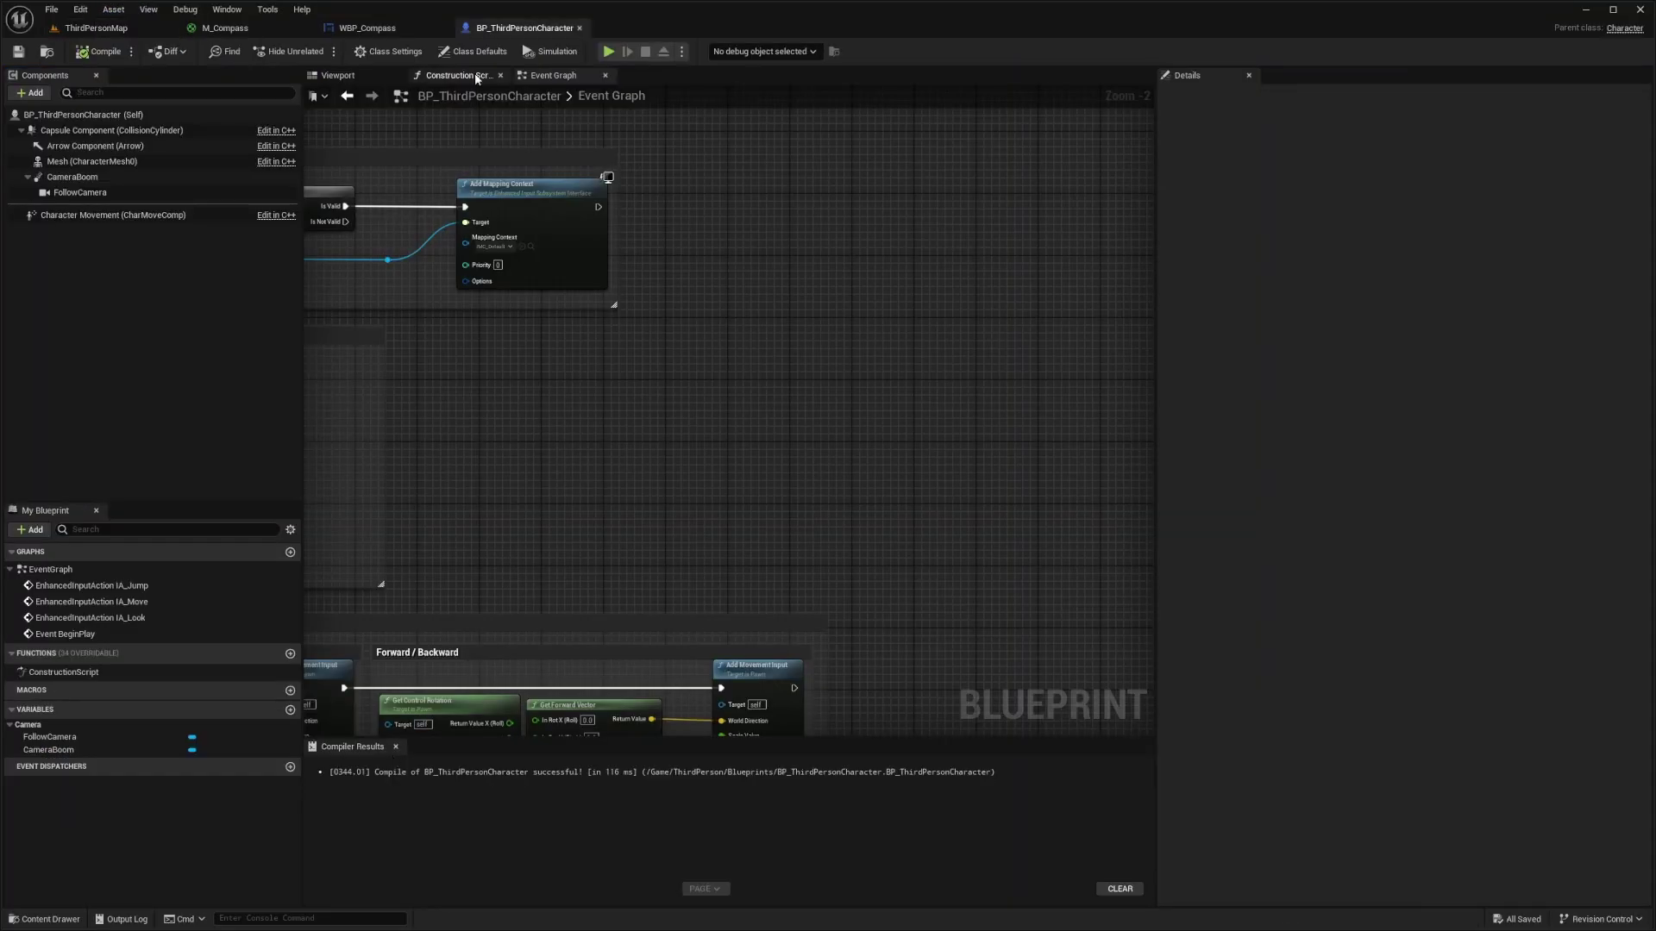
scroll(684, 414, "down", 5)
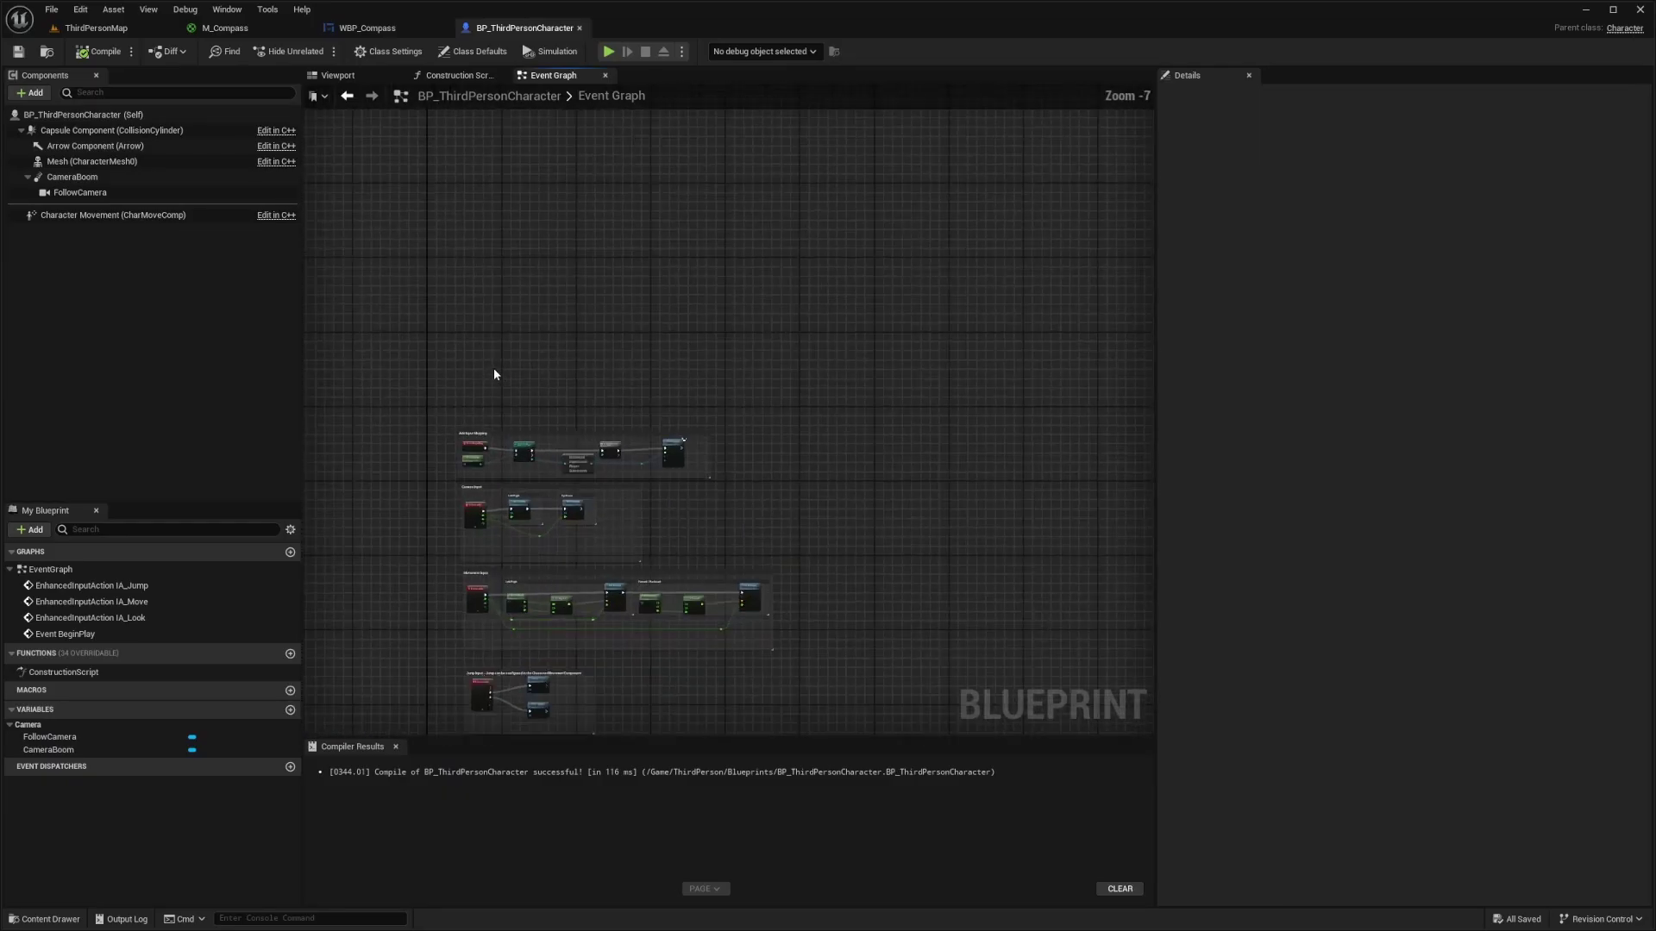
scroll(514, 402, "up", 2)
right_click_drag(514, 402, 623, 259)
scroll(575, 419, "up", 3)
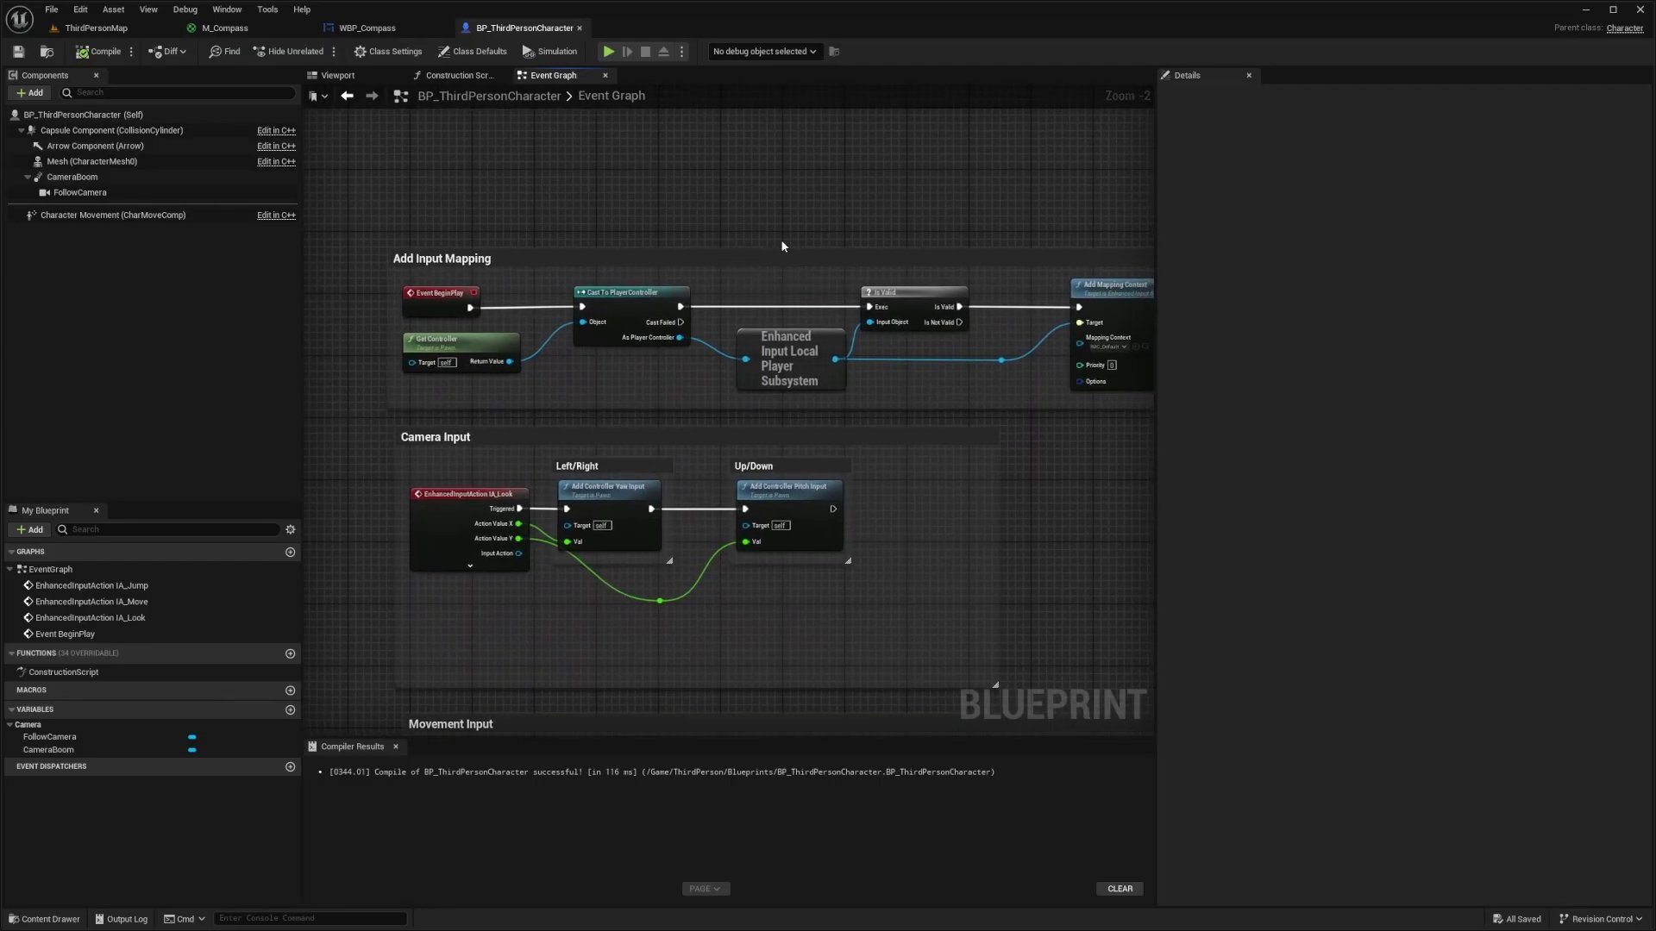
right_click_drag(840, 227, 326, 202)
right_click_drag(757, 286, 695, 300)
scroll(695, 300, "up", 2)
Step: Add a Create Widget node after Add Mapping Context with its class set to WBP_Compass
left_click_drag(613, 295, 679, 304)
type("create wid")
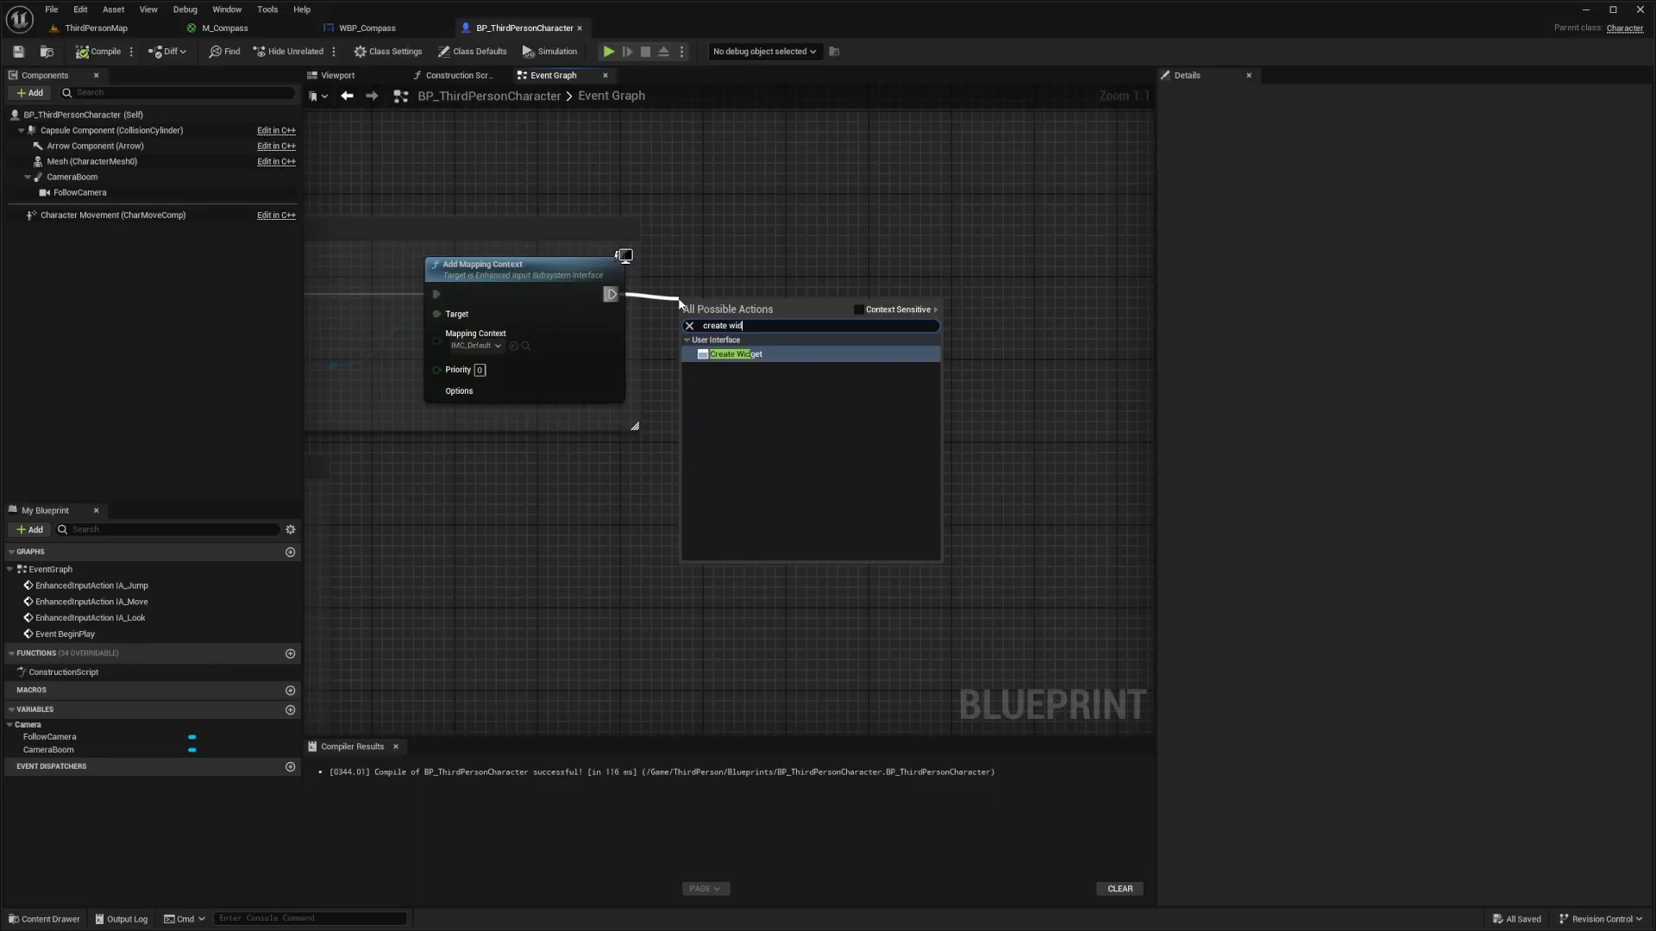
type("get")
key("Return")
right_click_drag(599, 451, 774, 479)
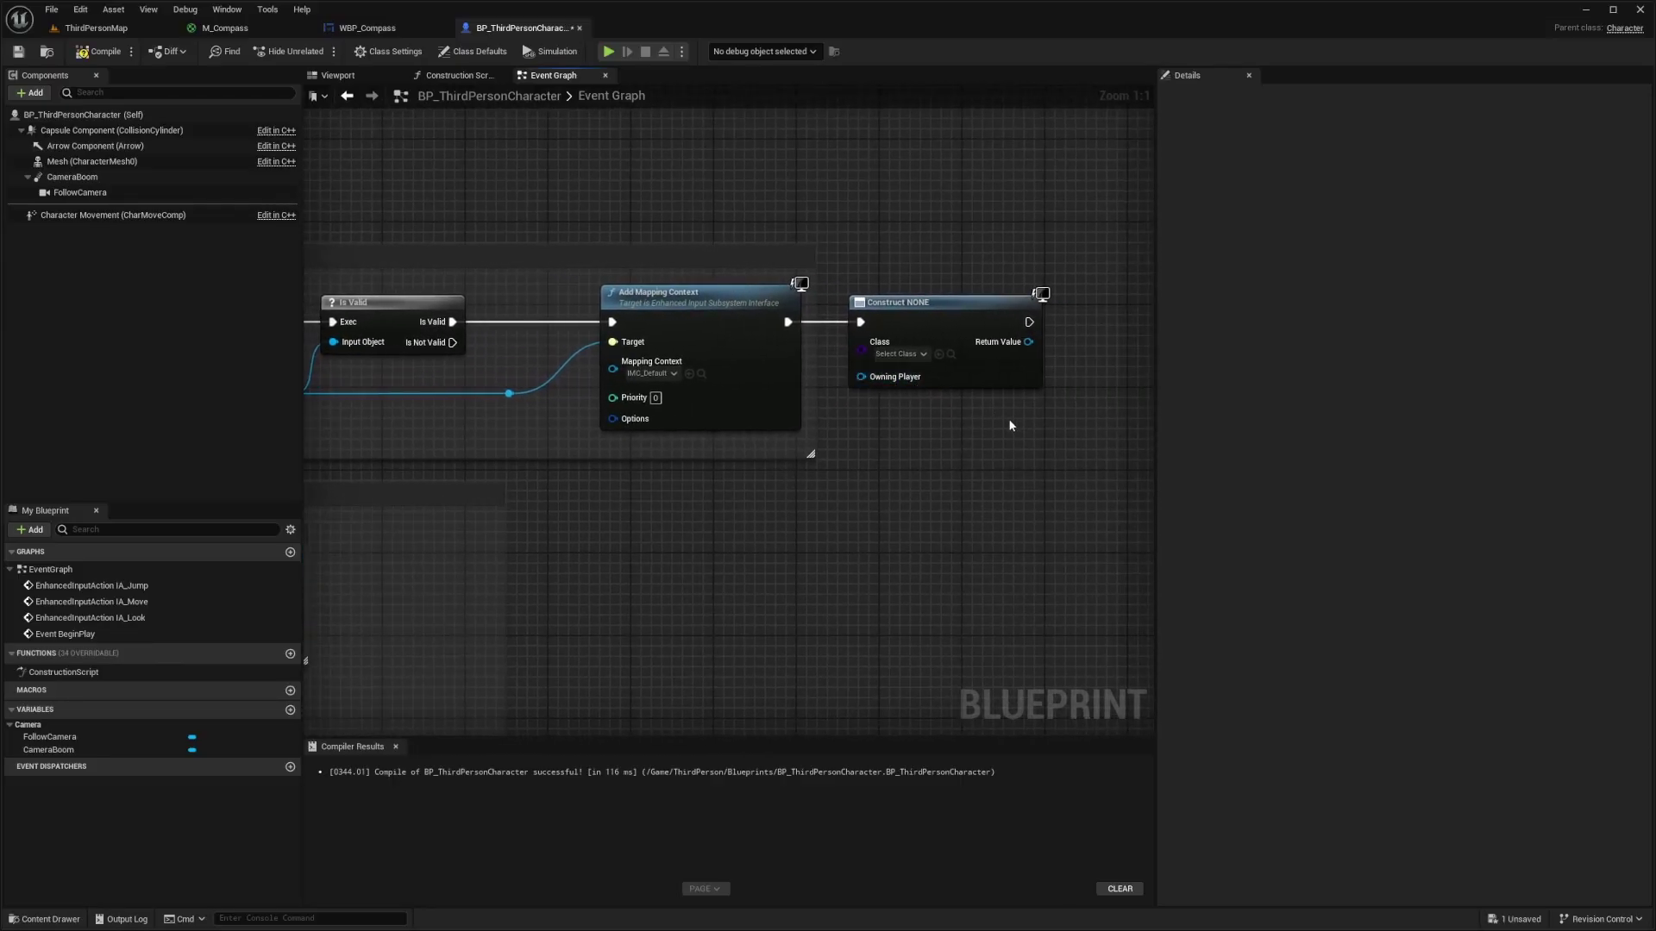
right_click_drag(1010, 425, 866, 445)
left_click(755, 374)
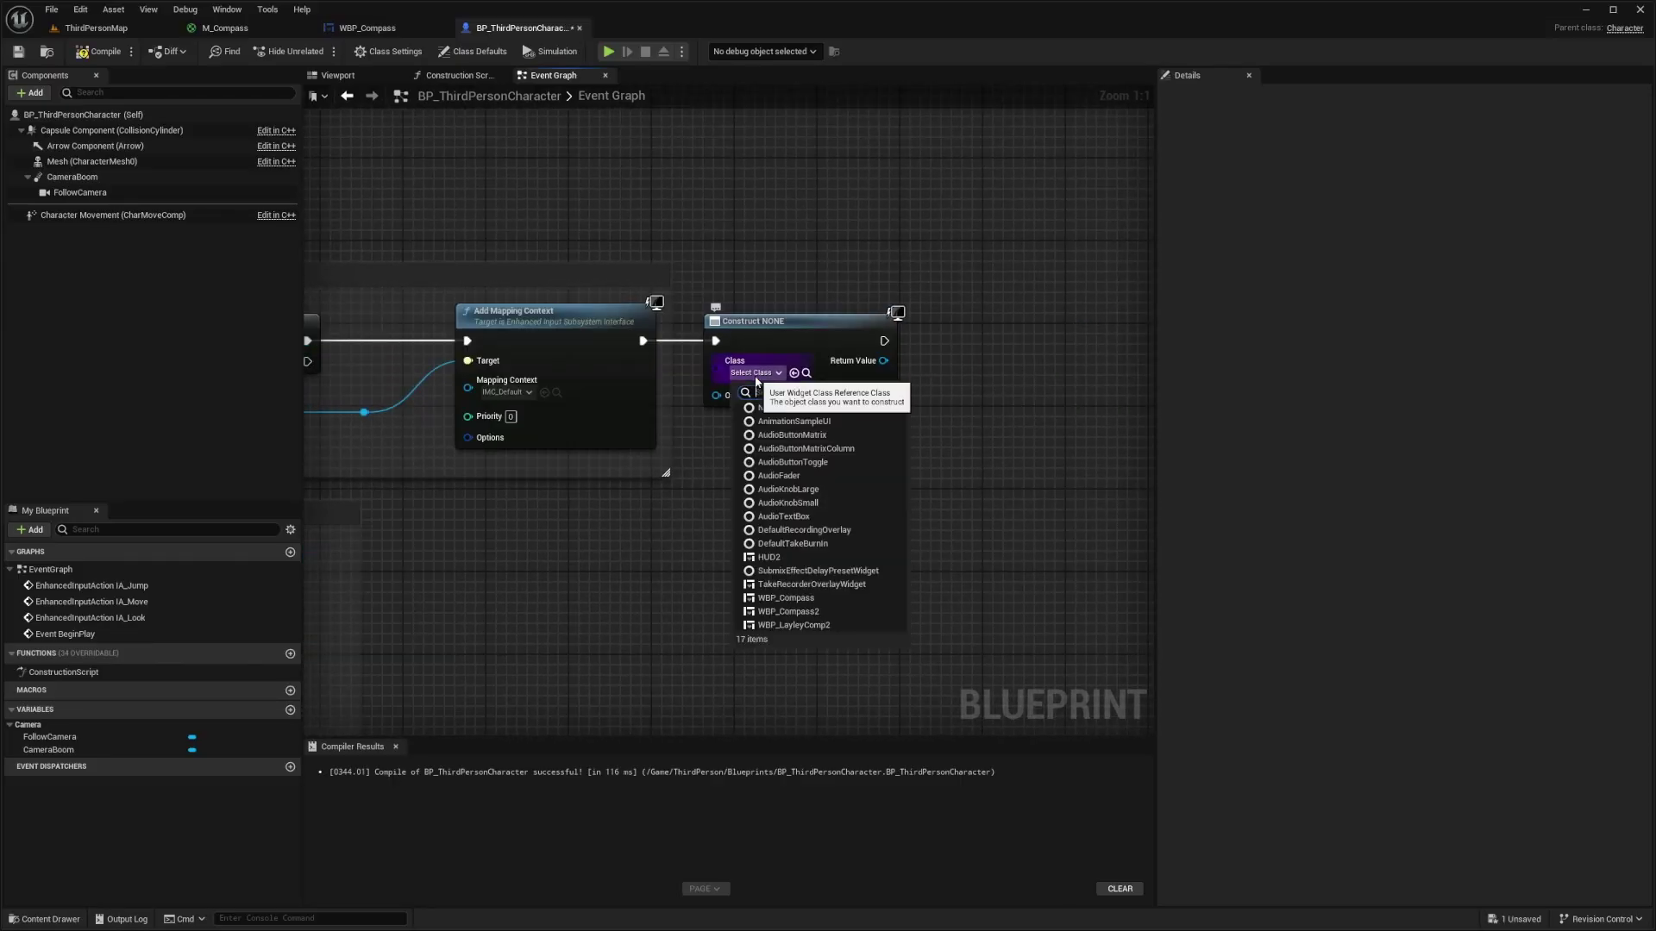
type("WBP_")
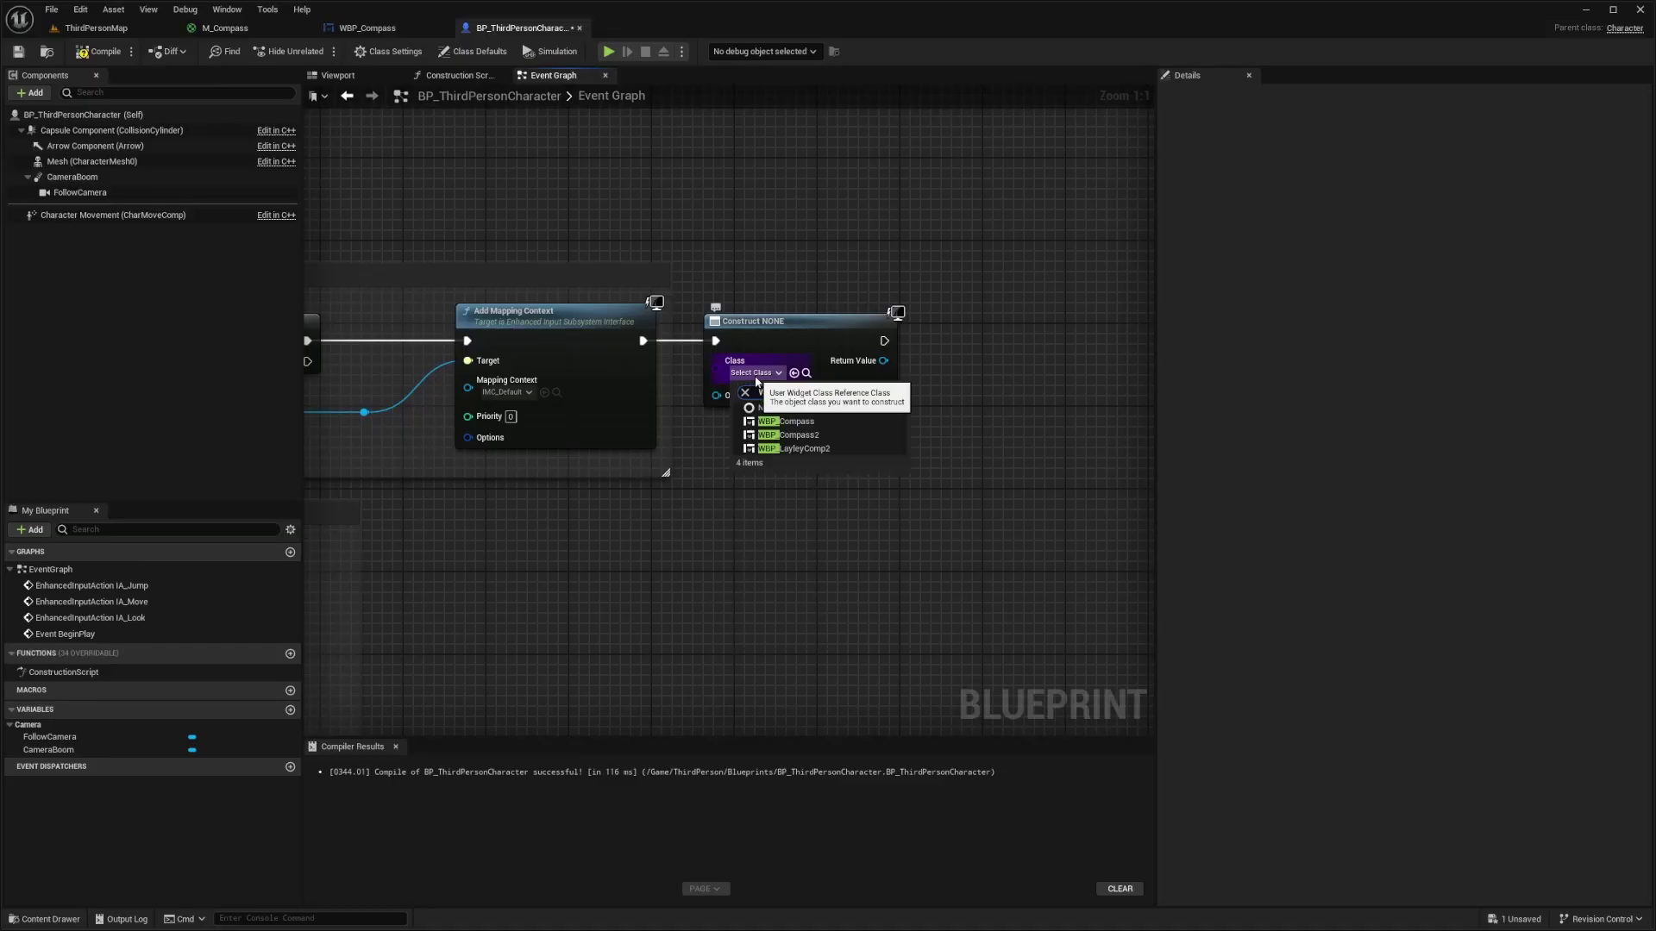
left_click(783, 422)
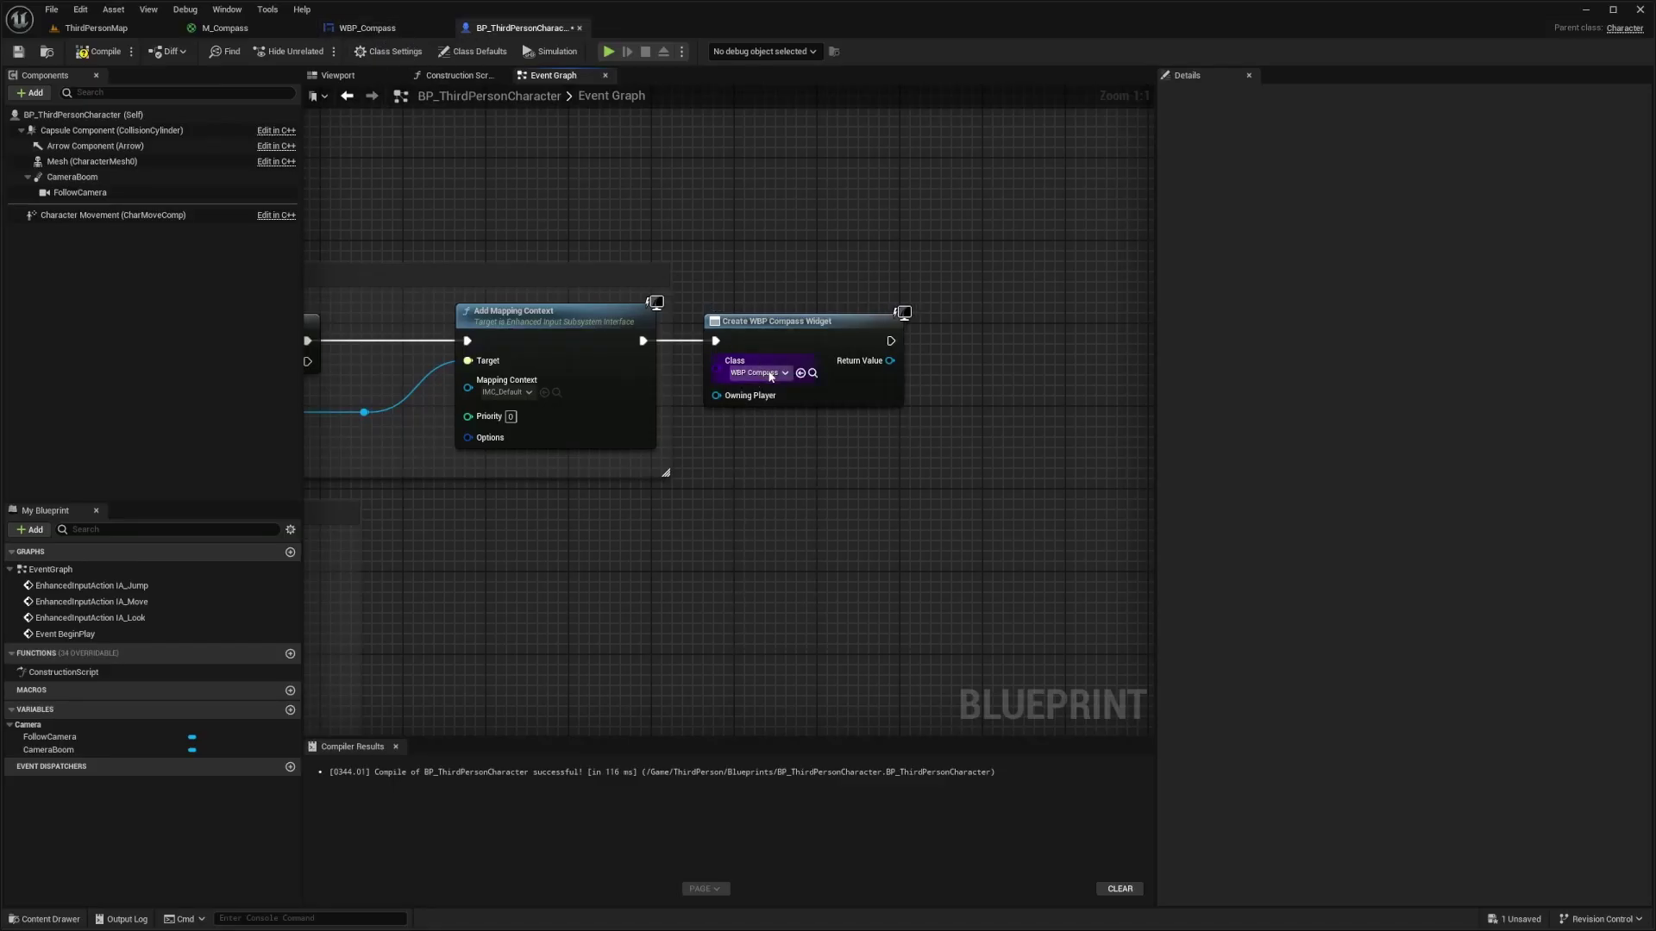
Step: Chain an Add to Viewport node after Create Widget and save the blueprint
right_click_drag(1005, 373, 933, 363)
left_click_drag(819, 331, 921, 302)
type("add to vi")
key("Return")
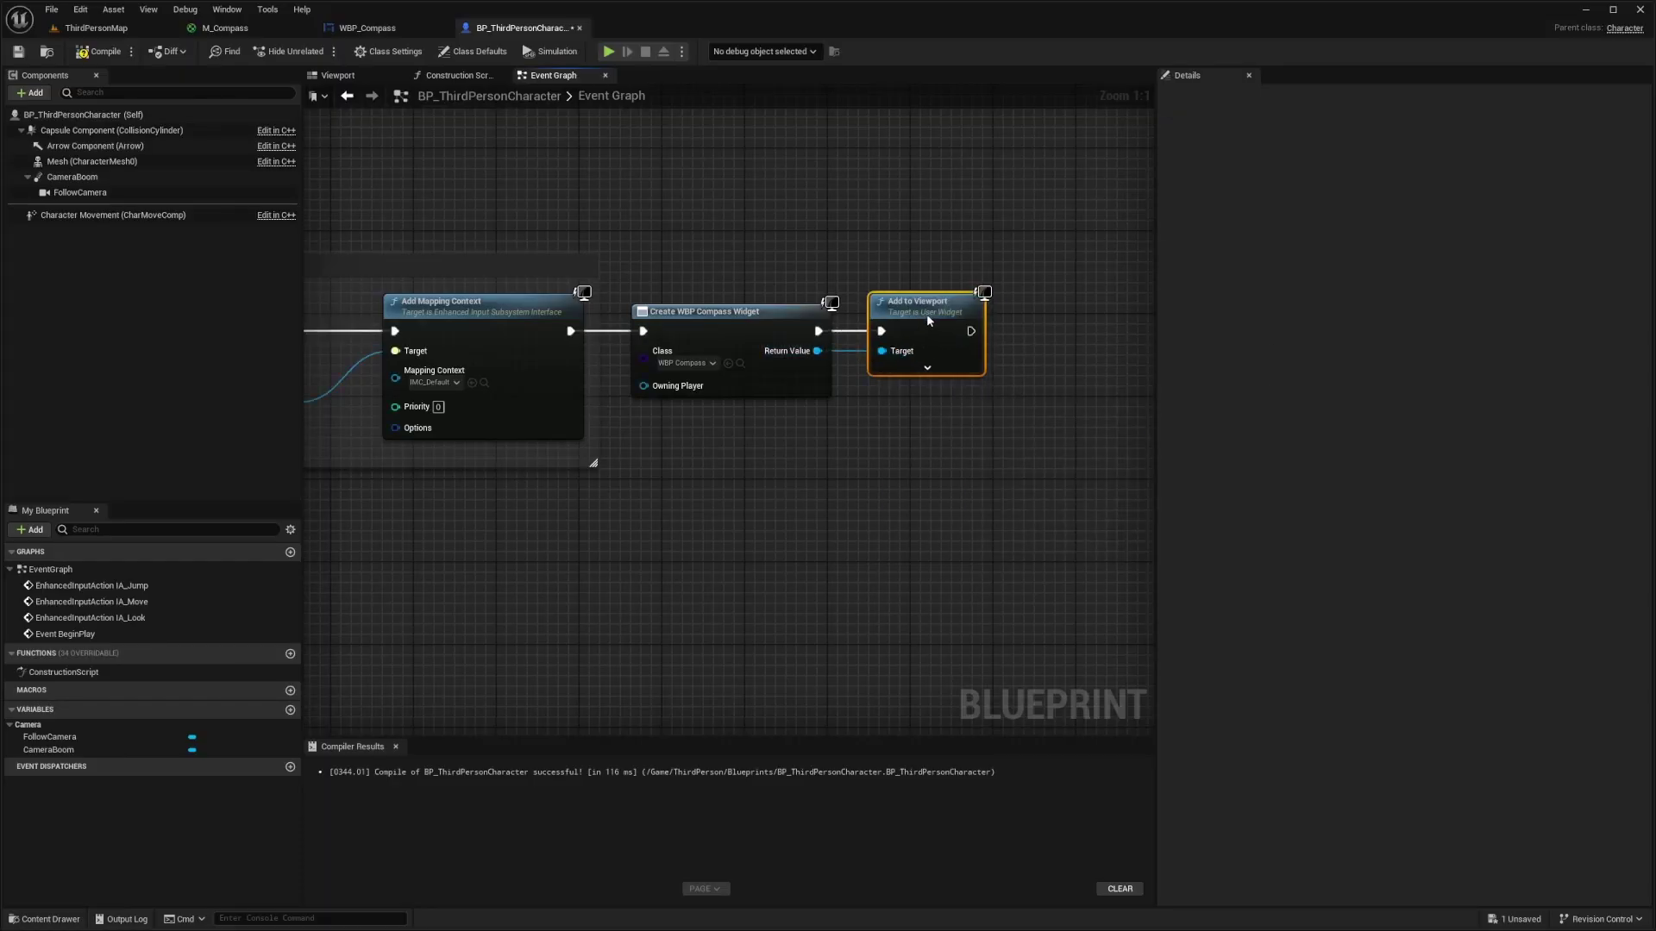
key("ctrl+s")
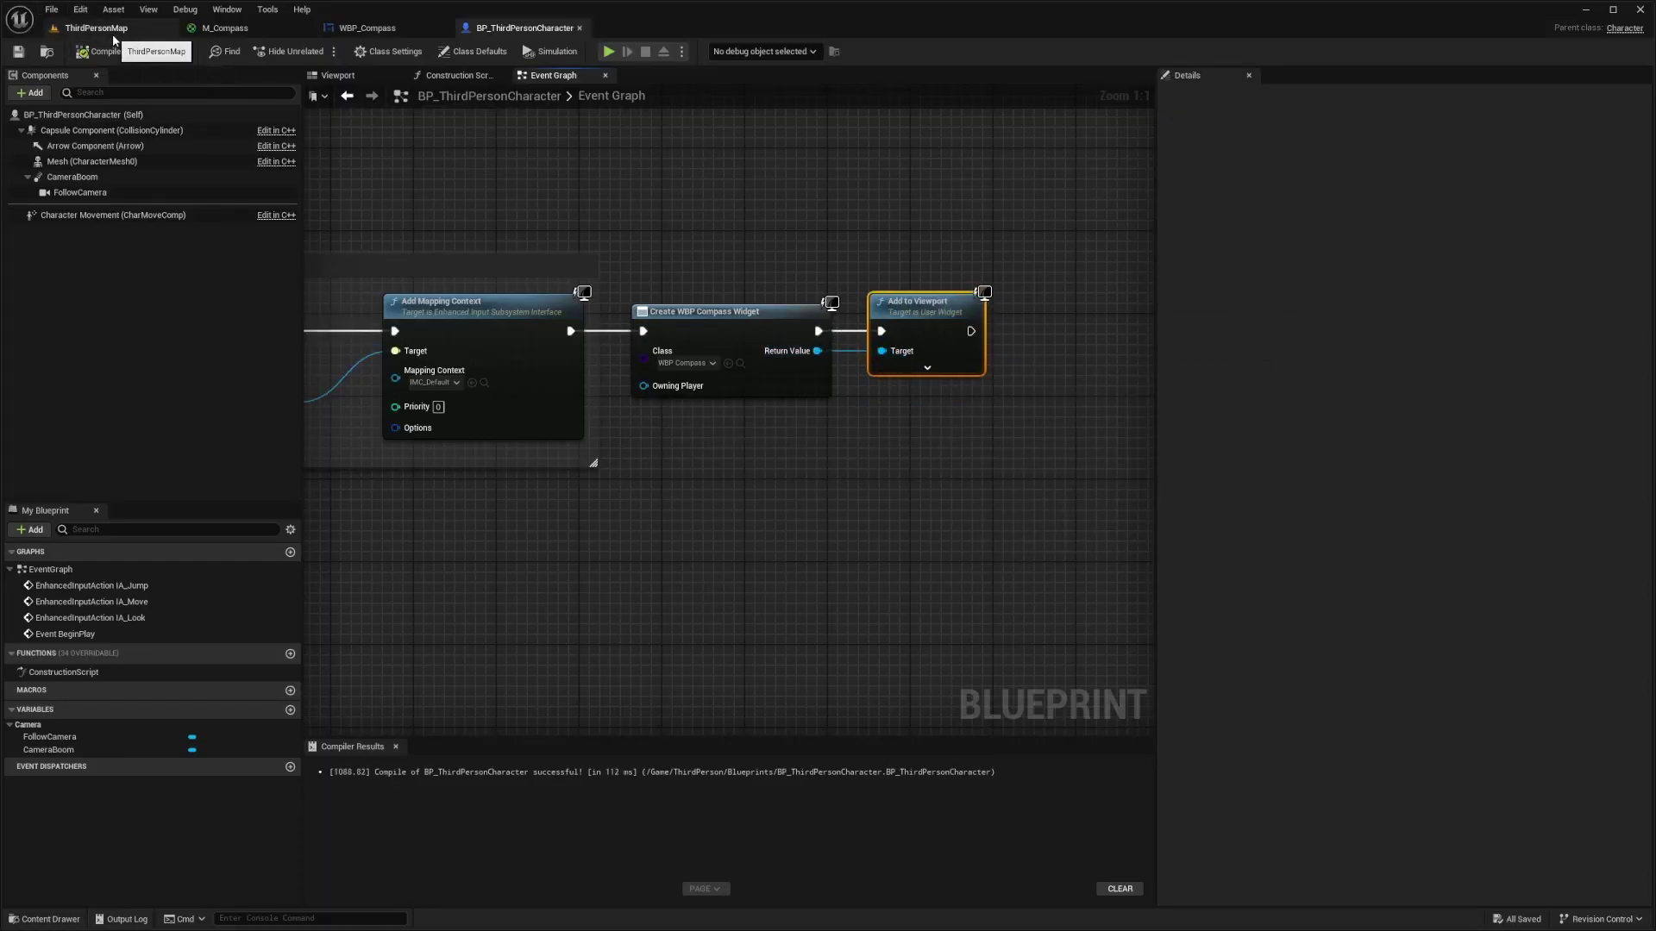
Step: Play ThirdPersonMap fullscreen and run the character forward, left and back
left_click(109, 28)
key("F11")
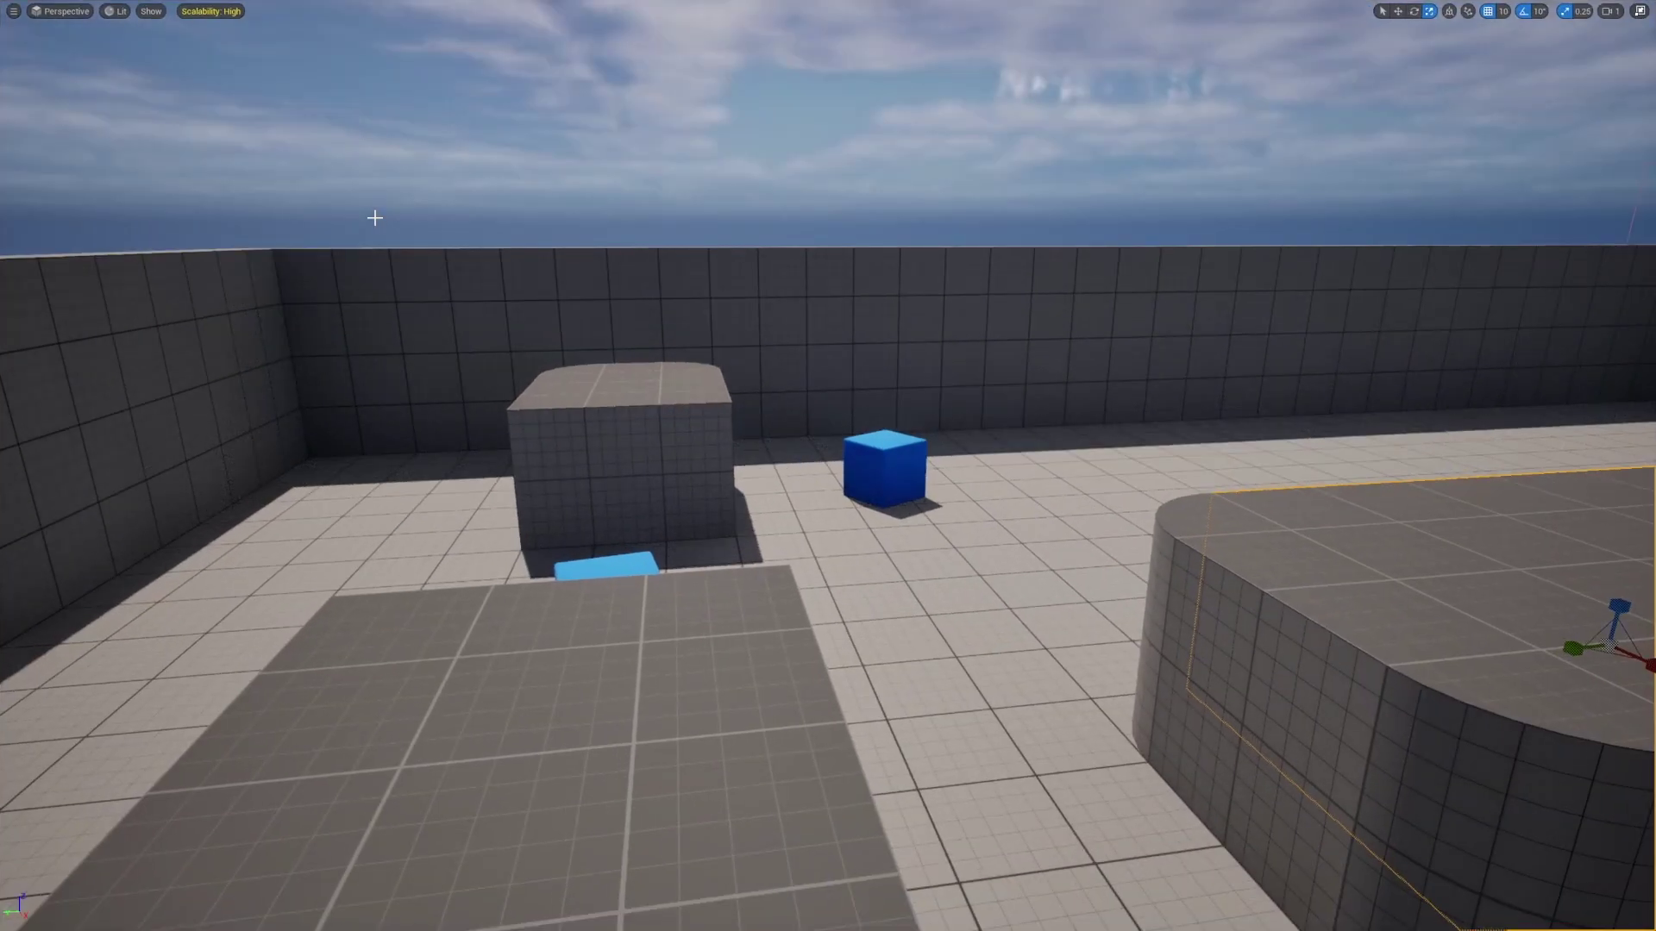
key("alt+p")
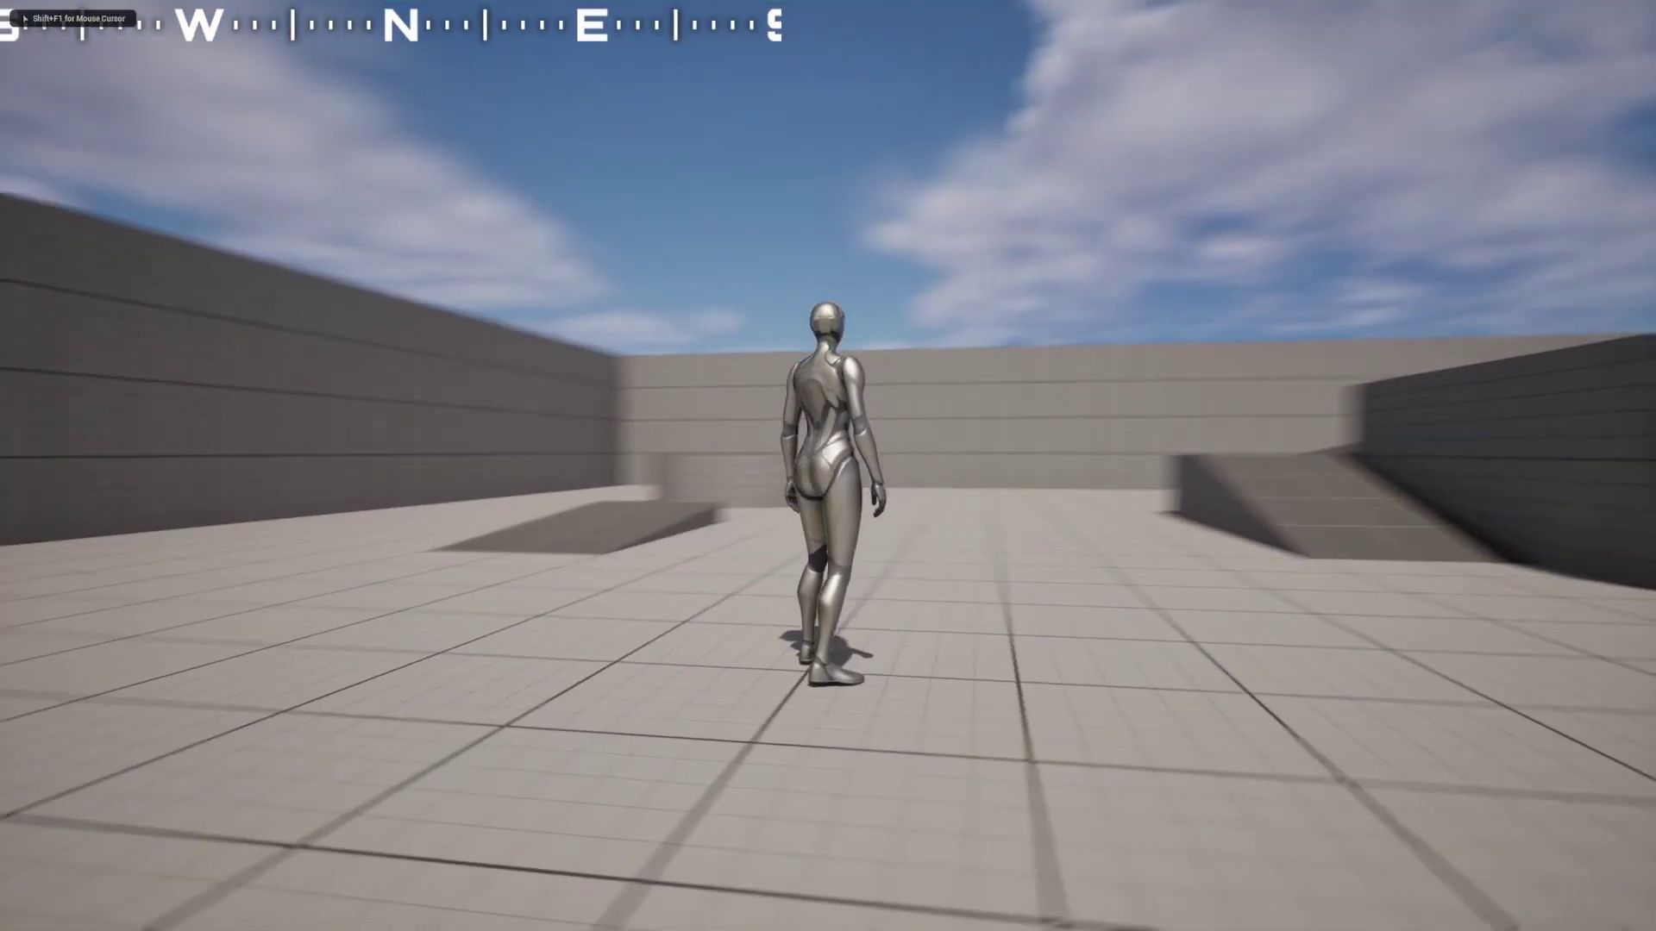
key("w")
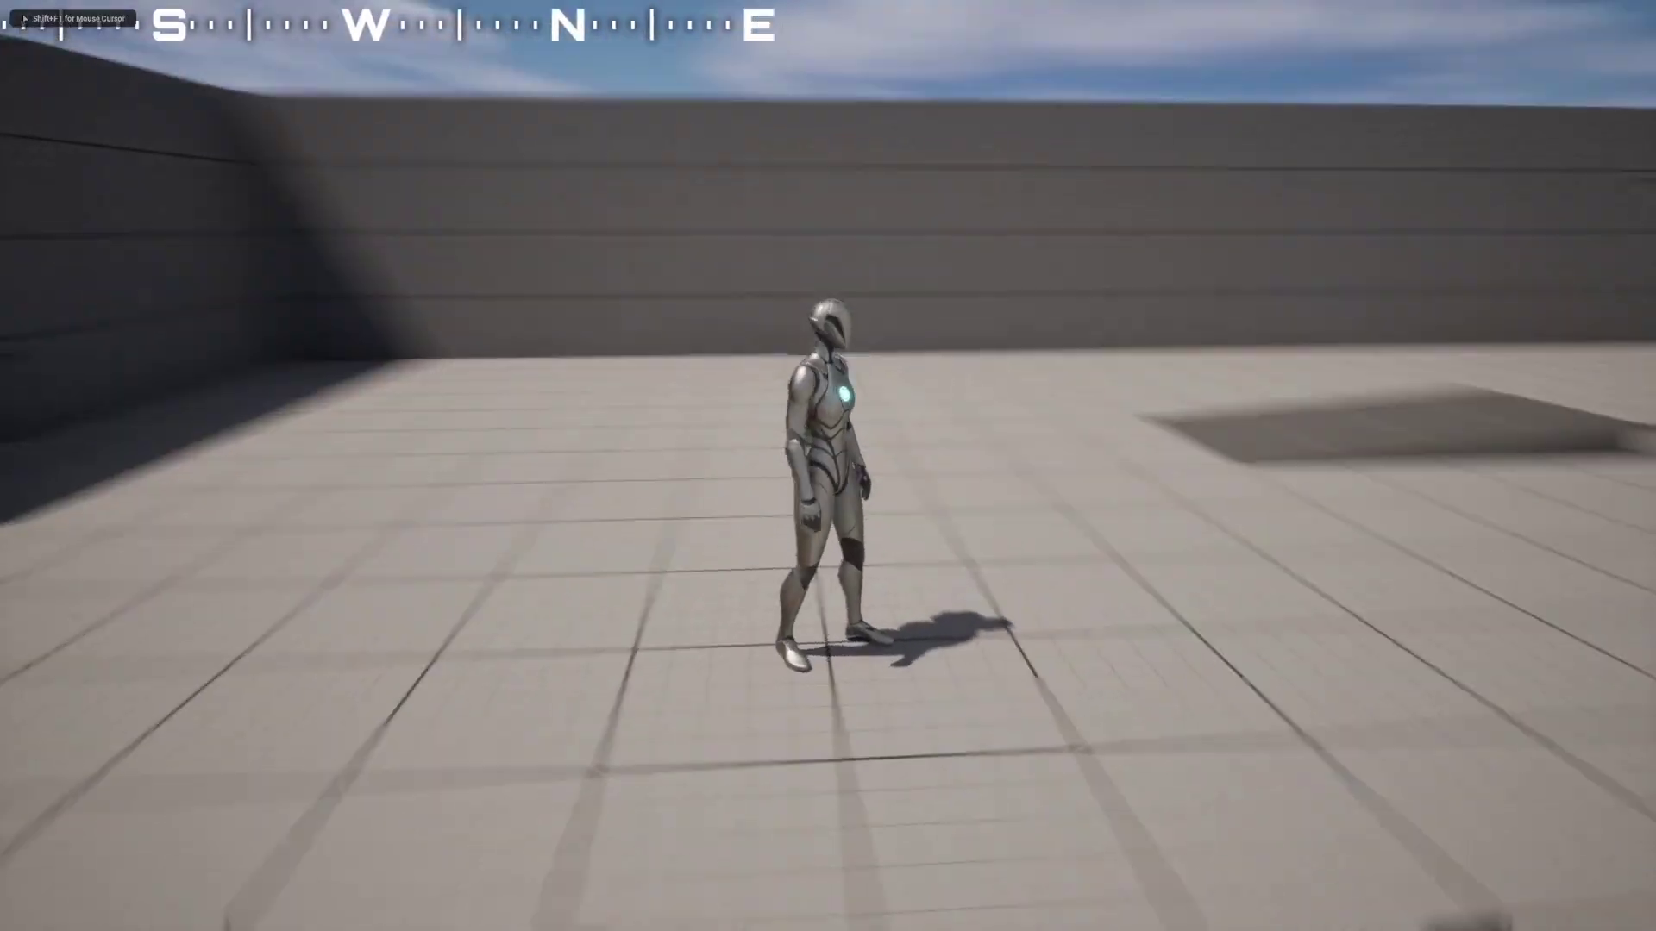
key("w")
key("a")
key("s")
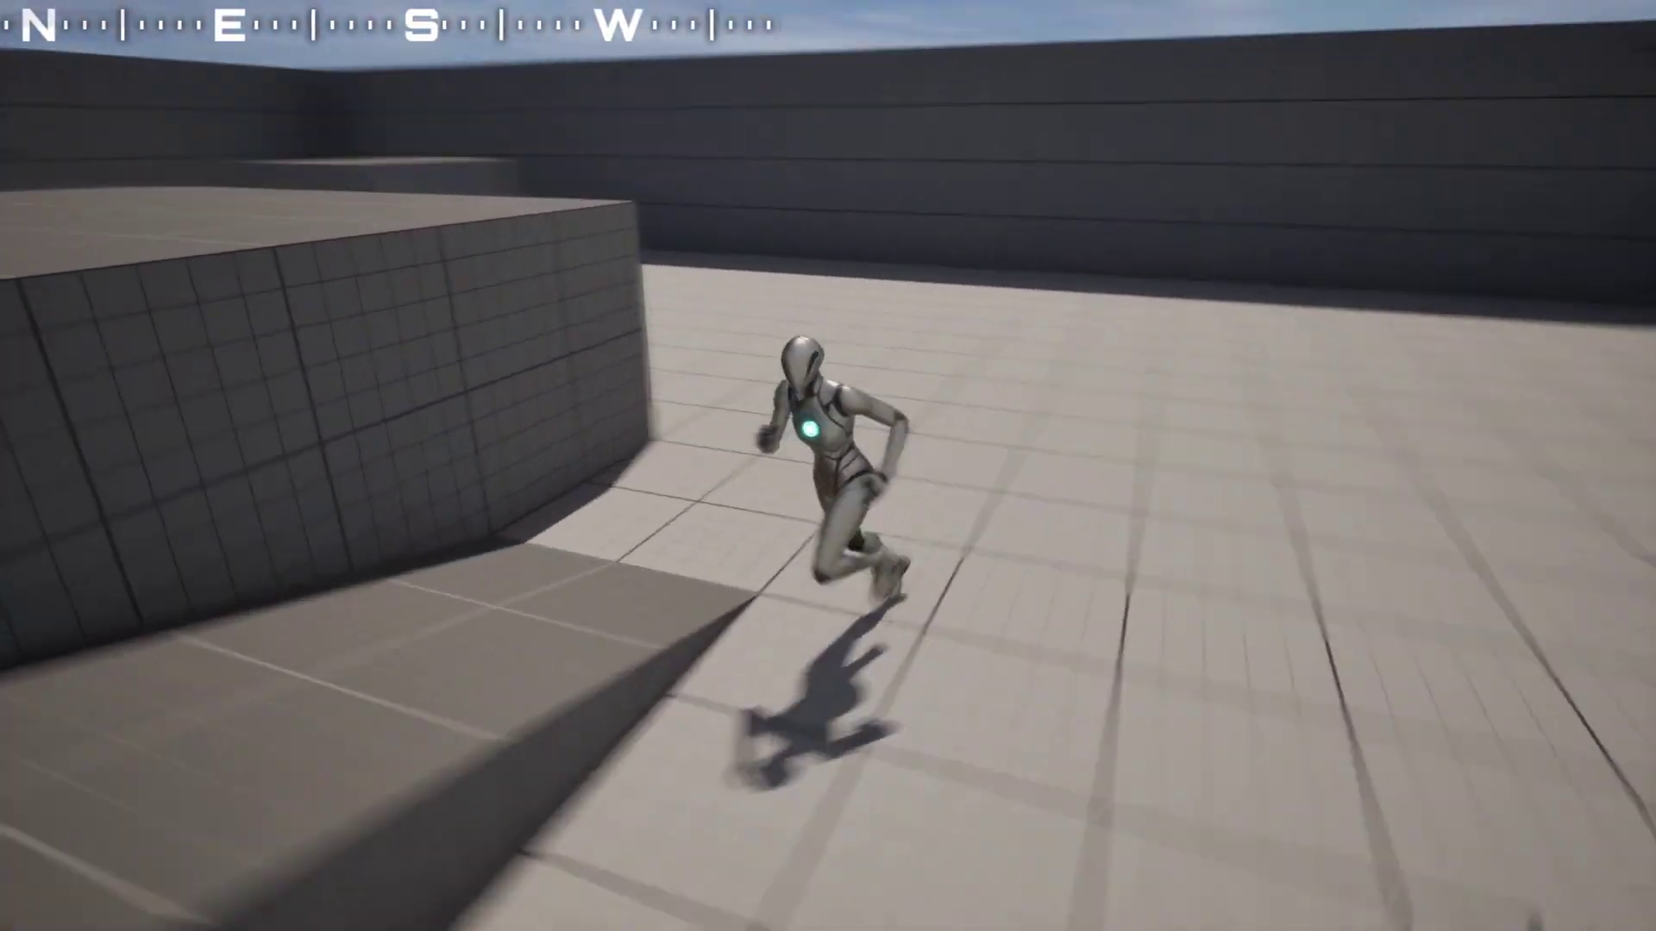
Step: Jump the character onto the raised platform and off its edge, then stop playing
key("space")
key("w")
key("space")
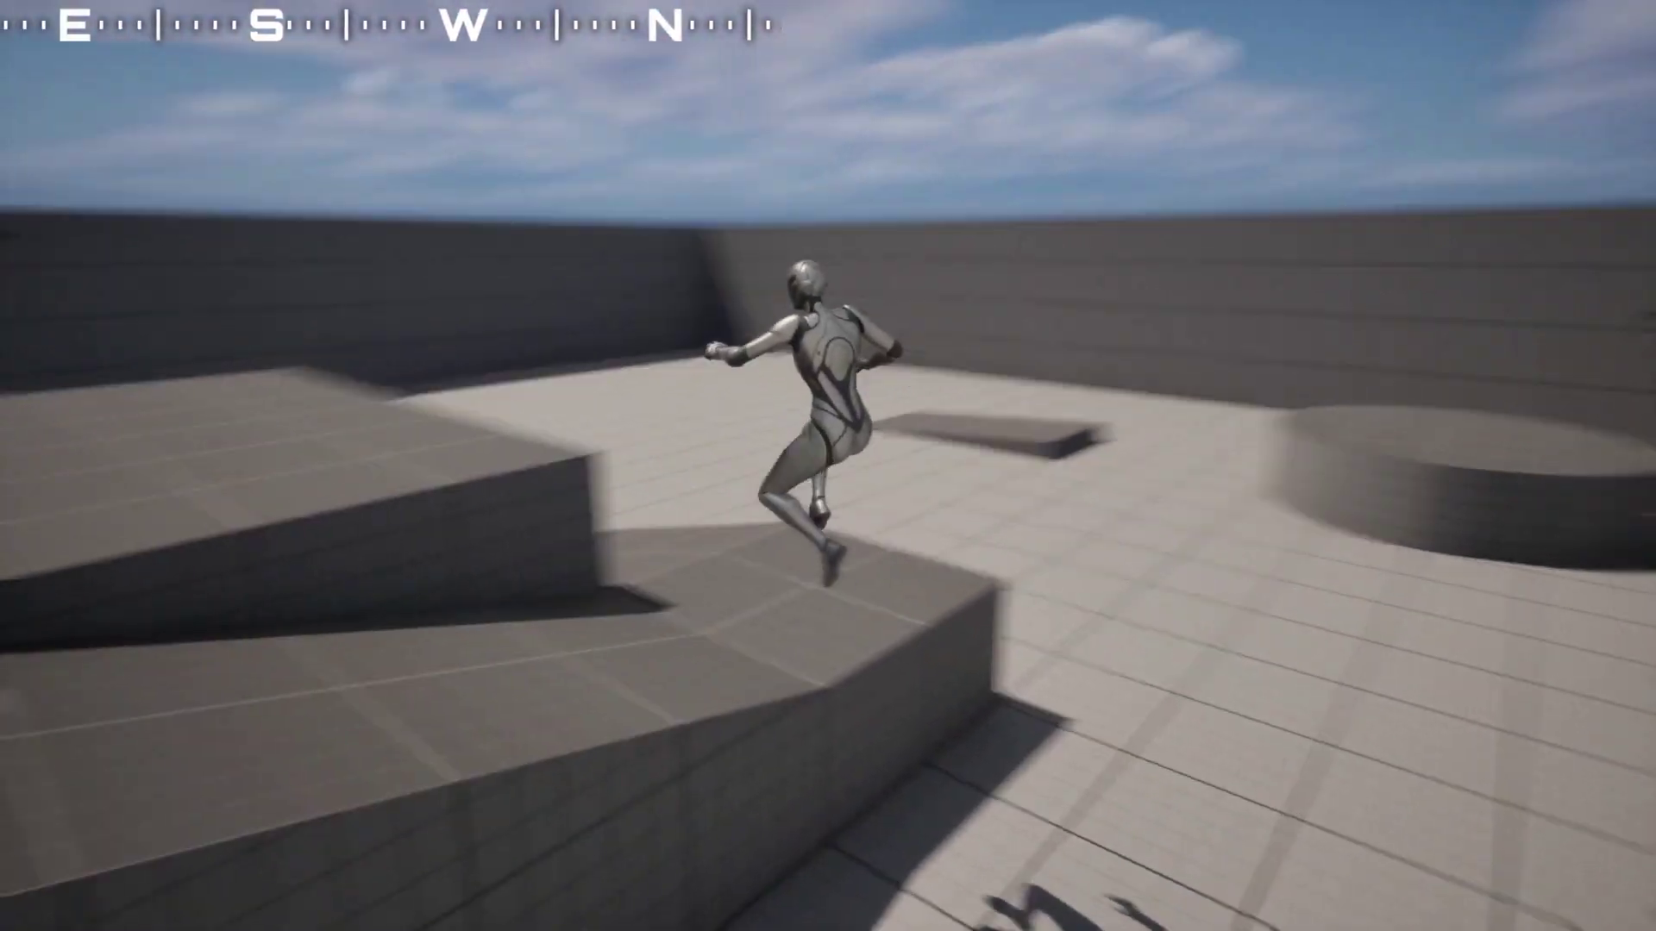
key("space")
key("a")
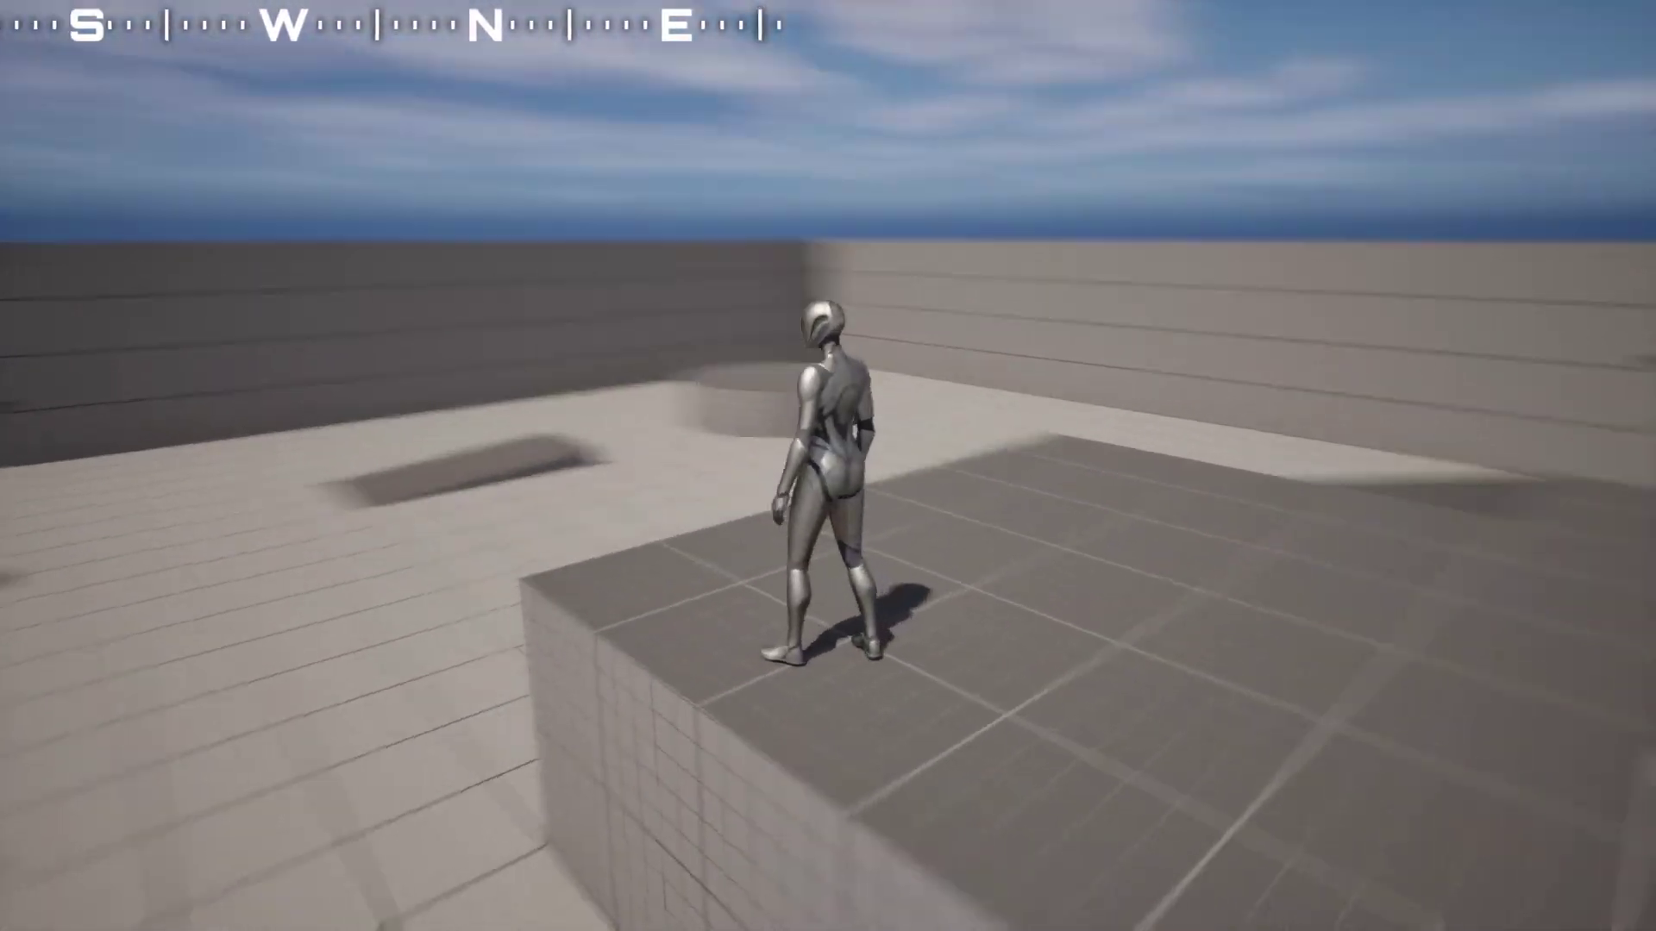
key("w")
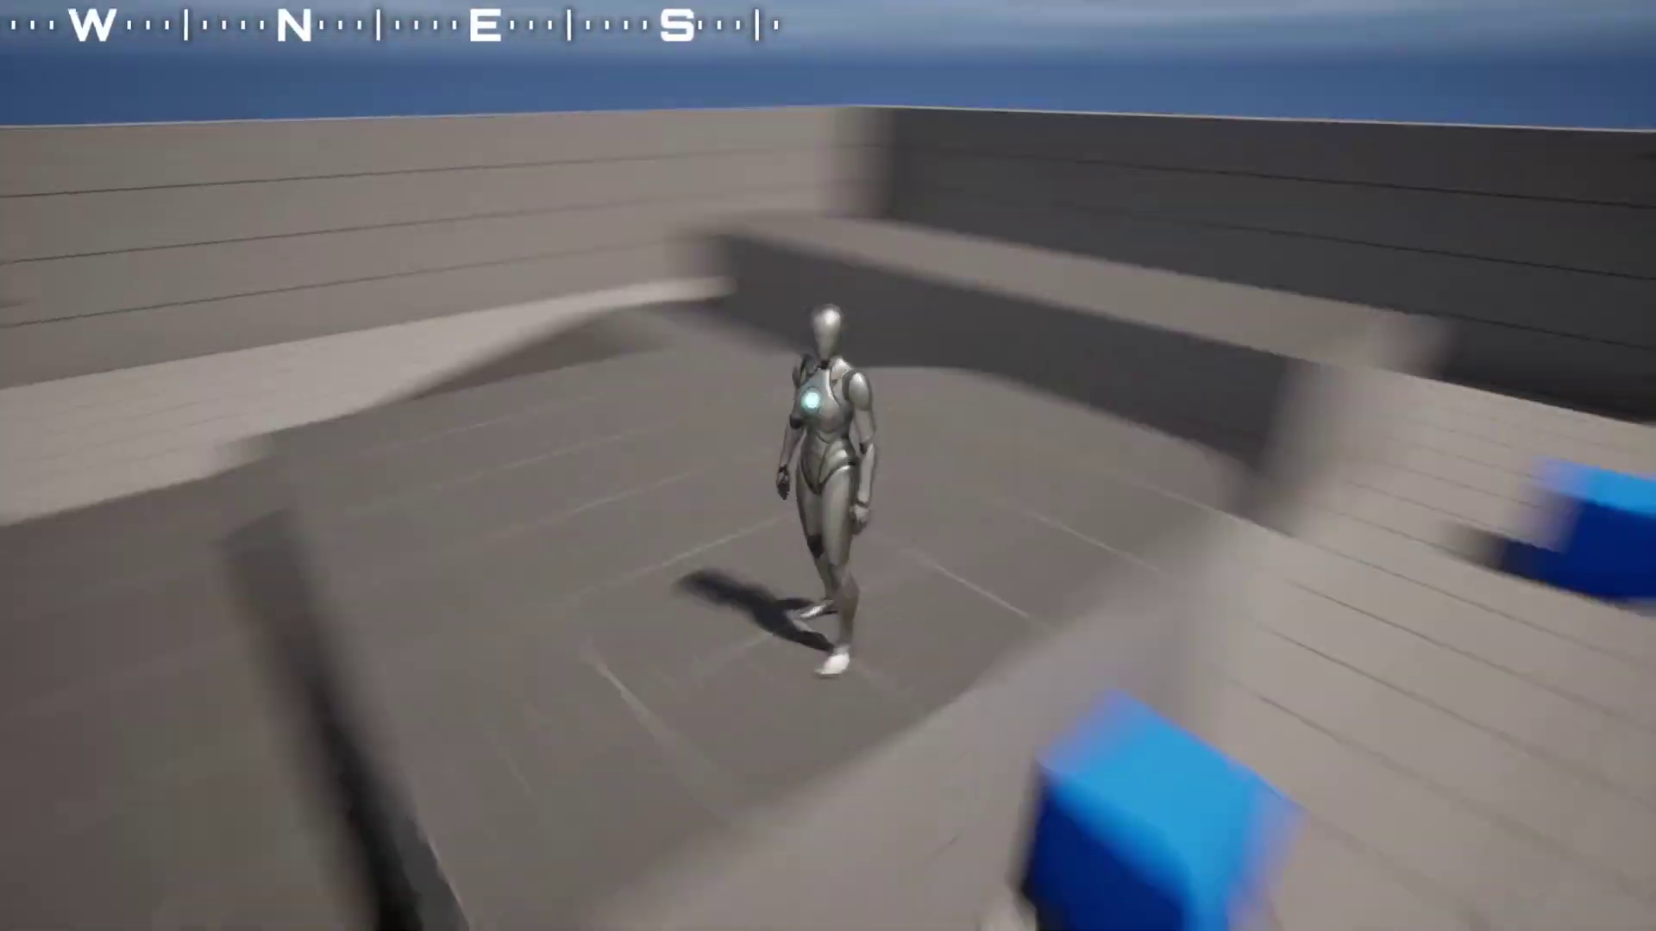
key("w")
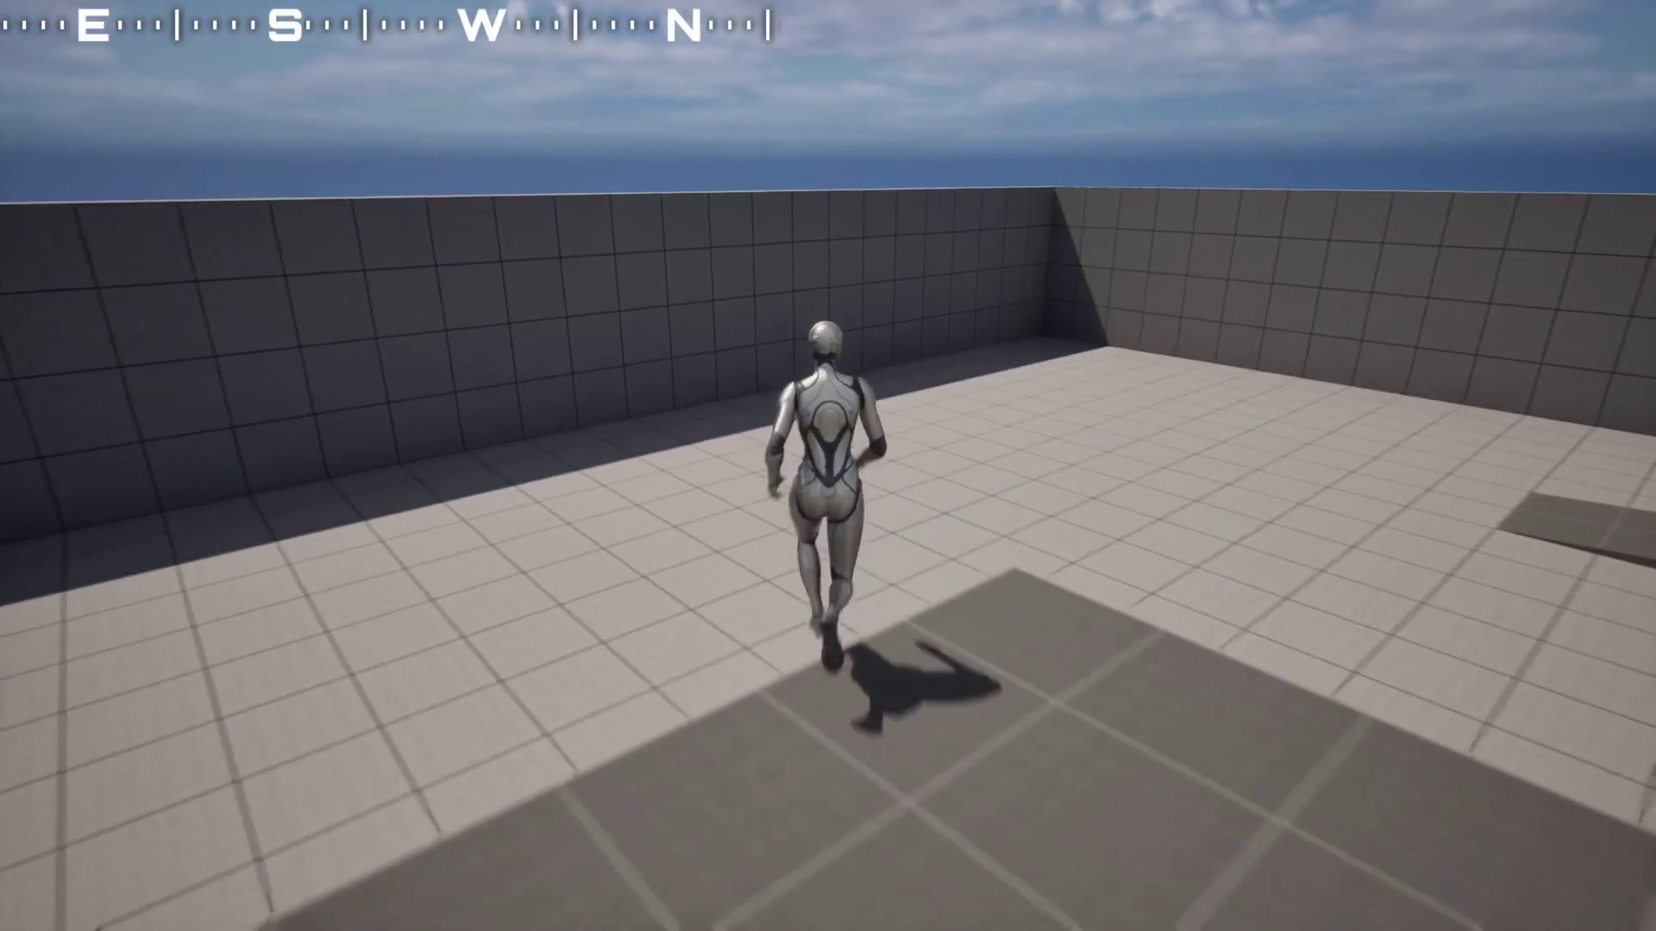
key("space")
key("w")
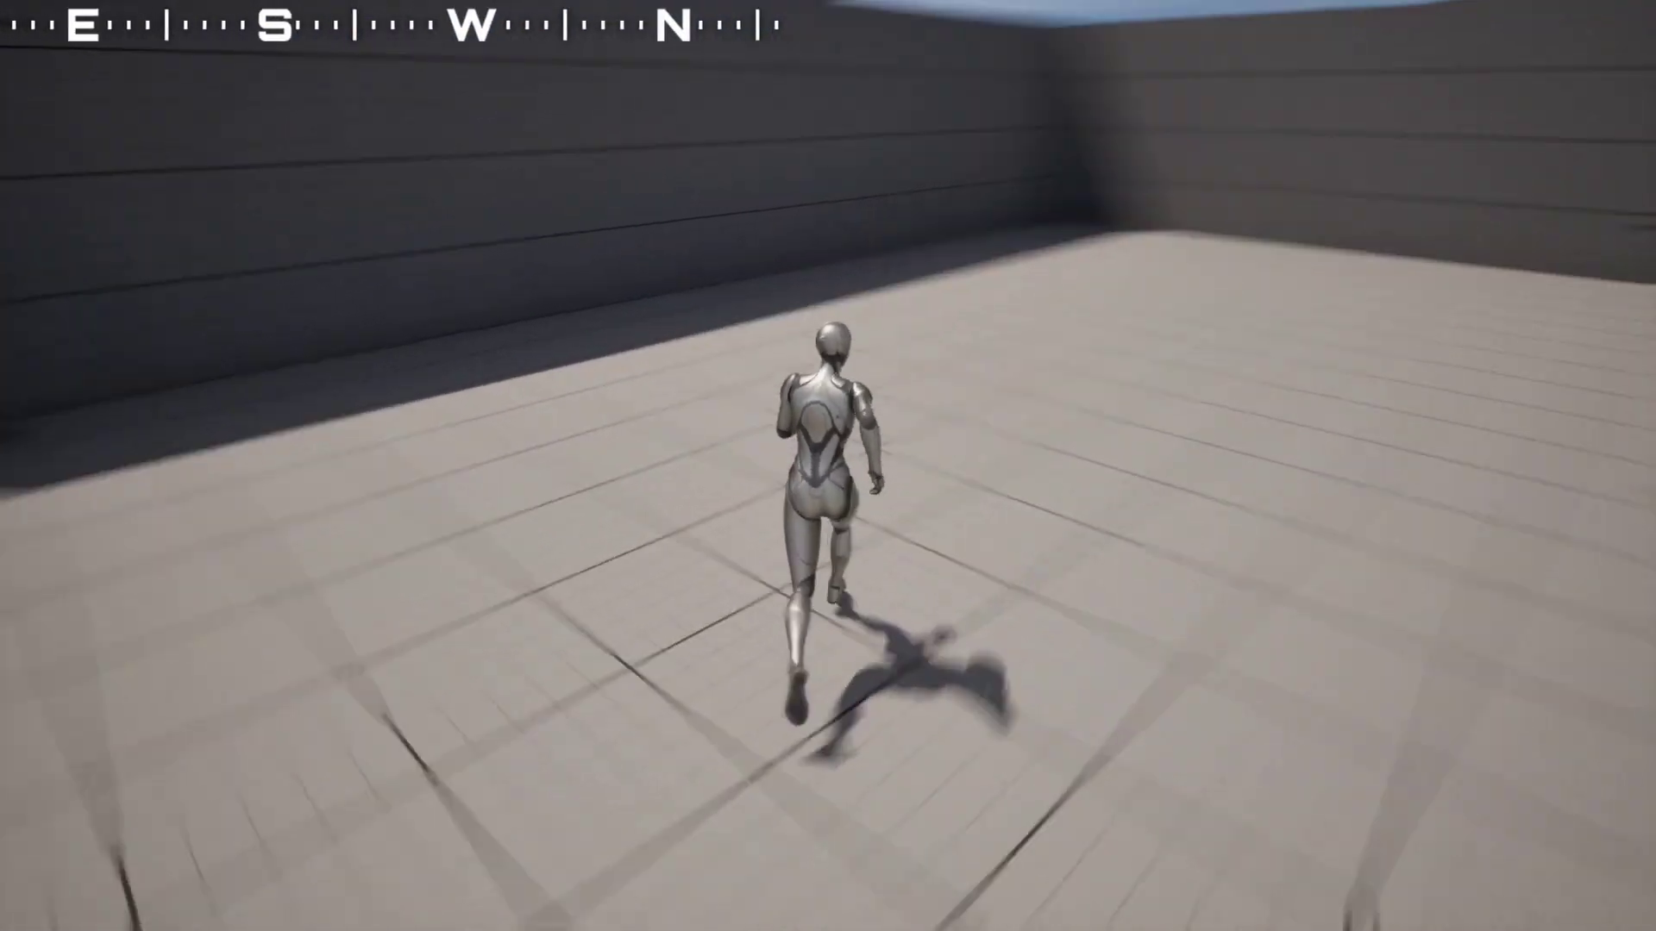
key("Escape")
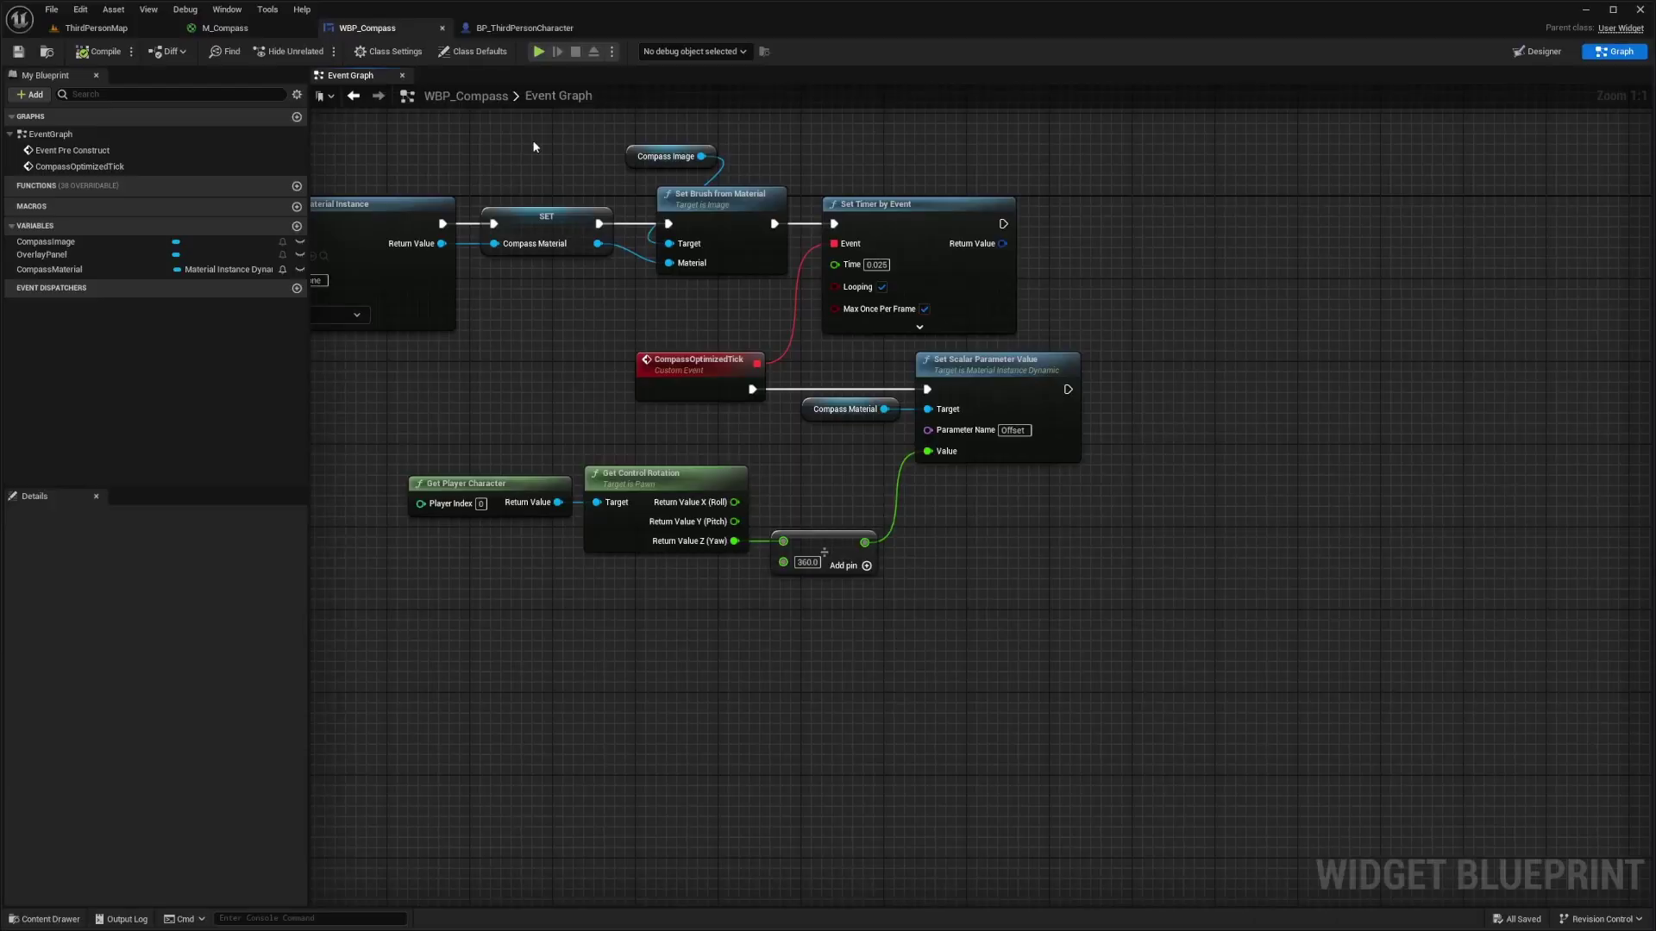
Step: Create a new User Widget blueprint named HUD in the Content folder
left_click(539, 31)
left_click_drag(999, 212, 645, 447)
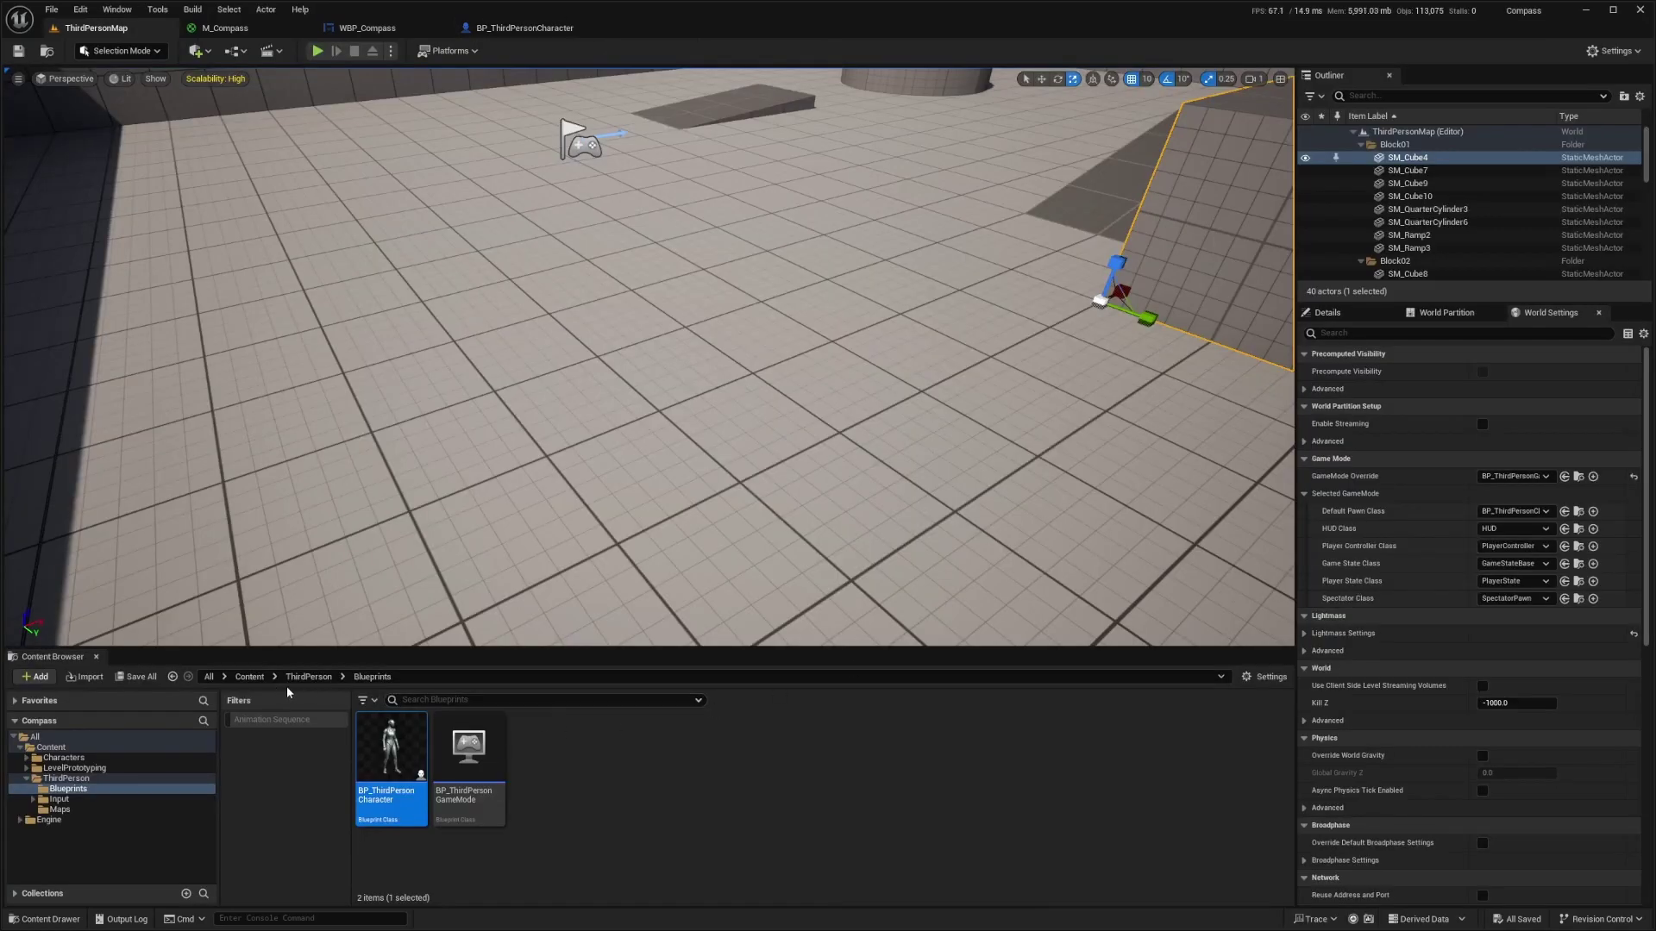
left_click(249, 676)
right_click(859, 767)
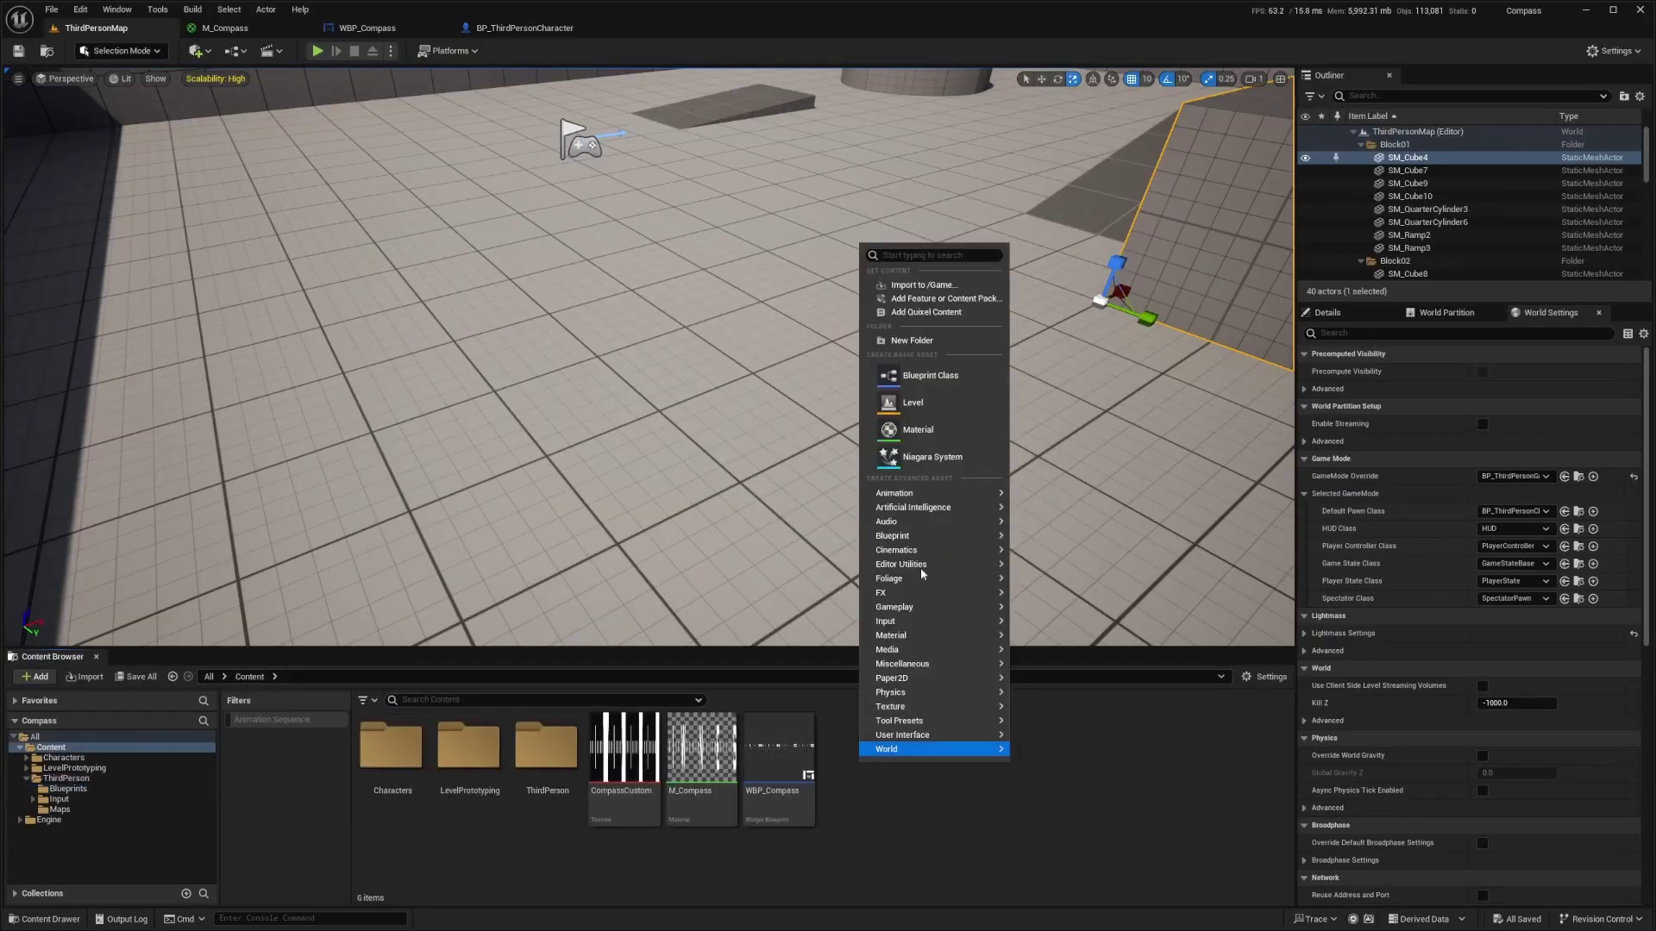
mouse_move(992, 734)
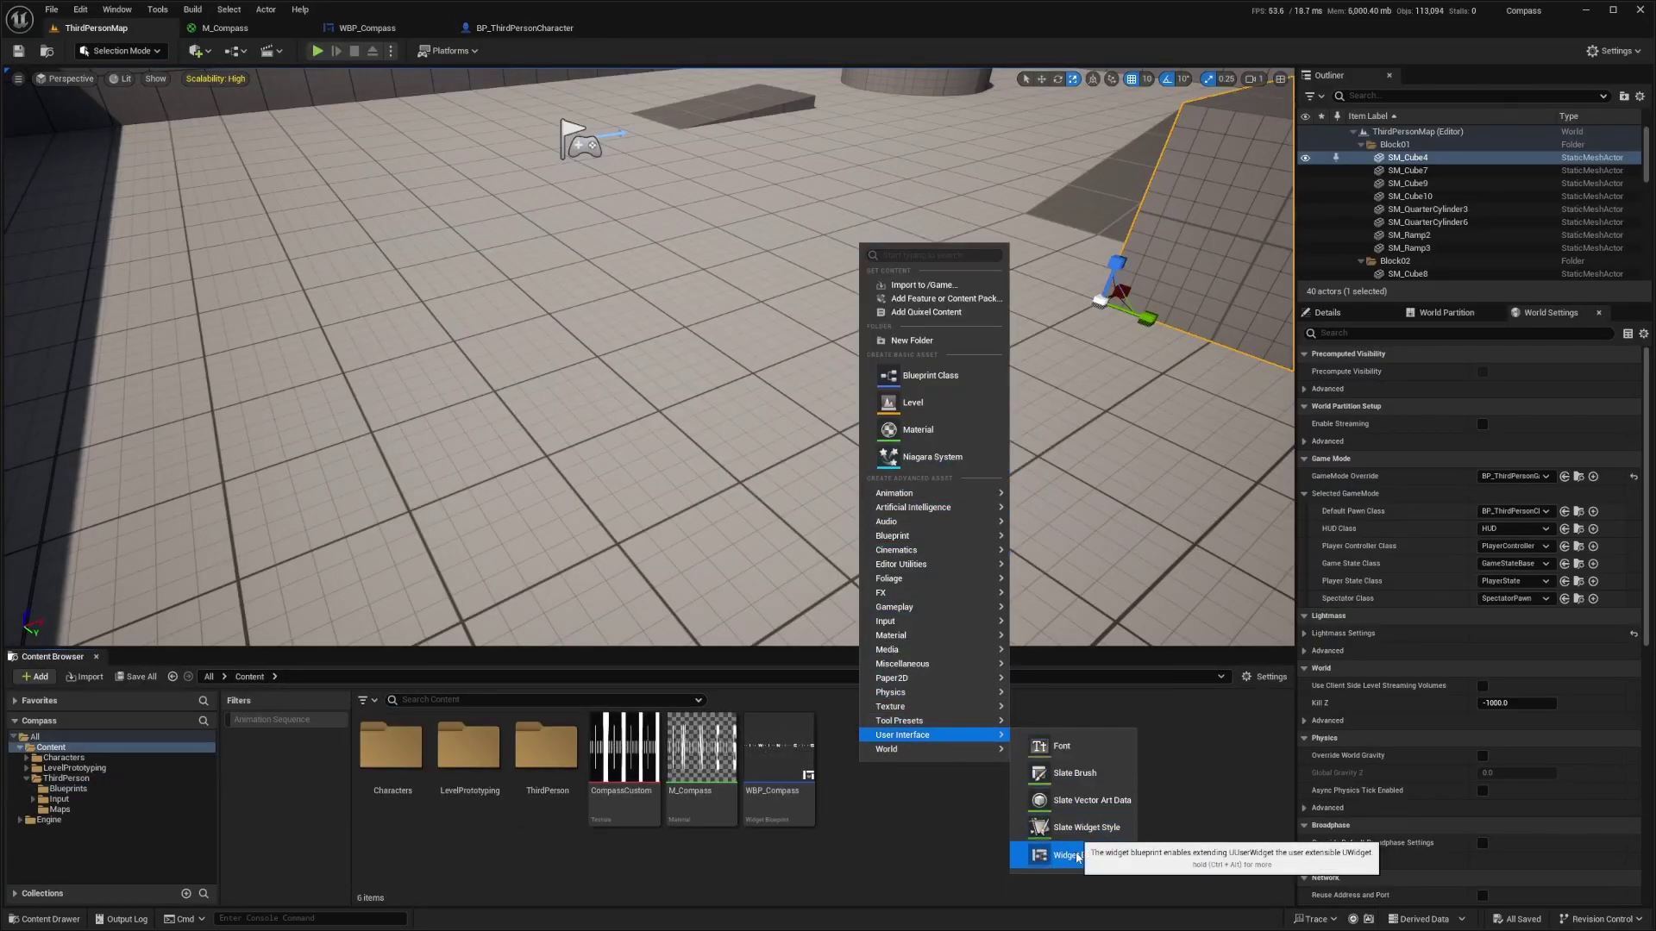
left_click(1083, 855)
left_click(668, 361)
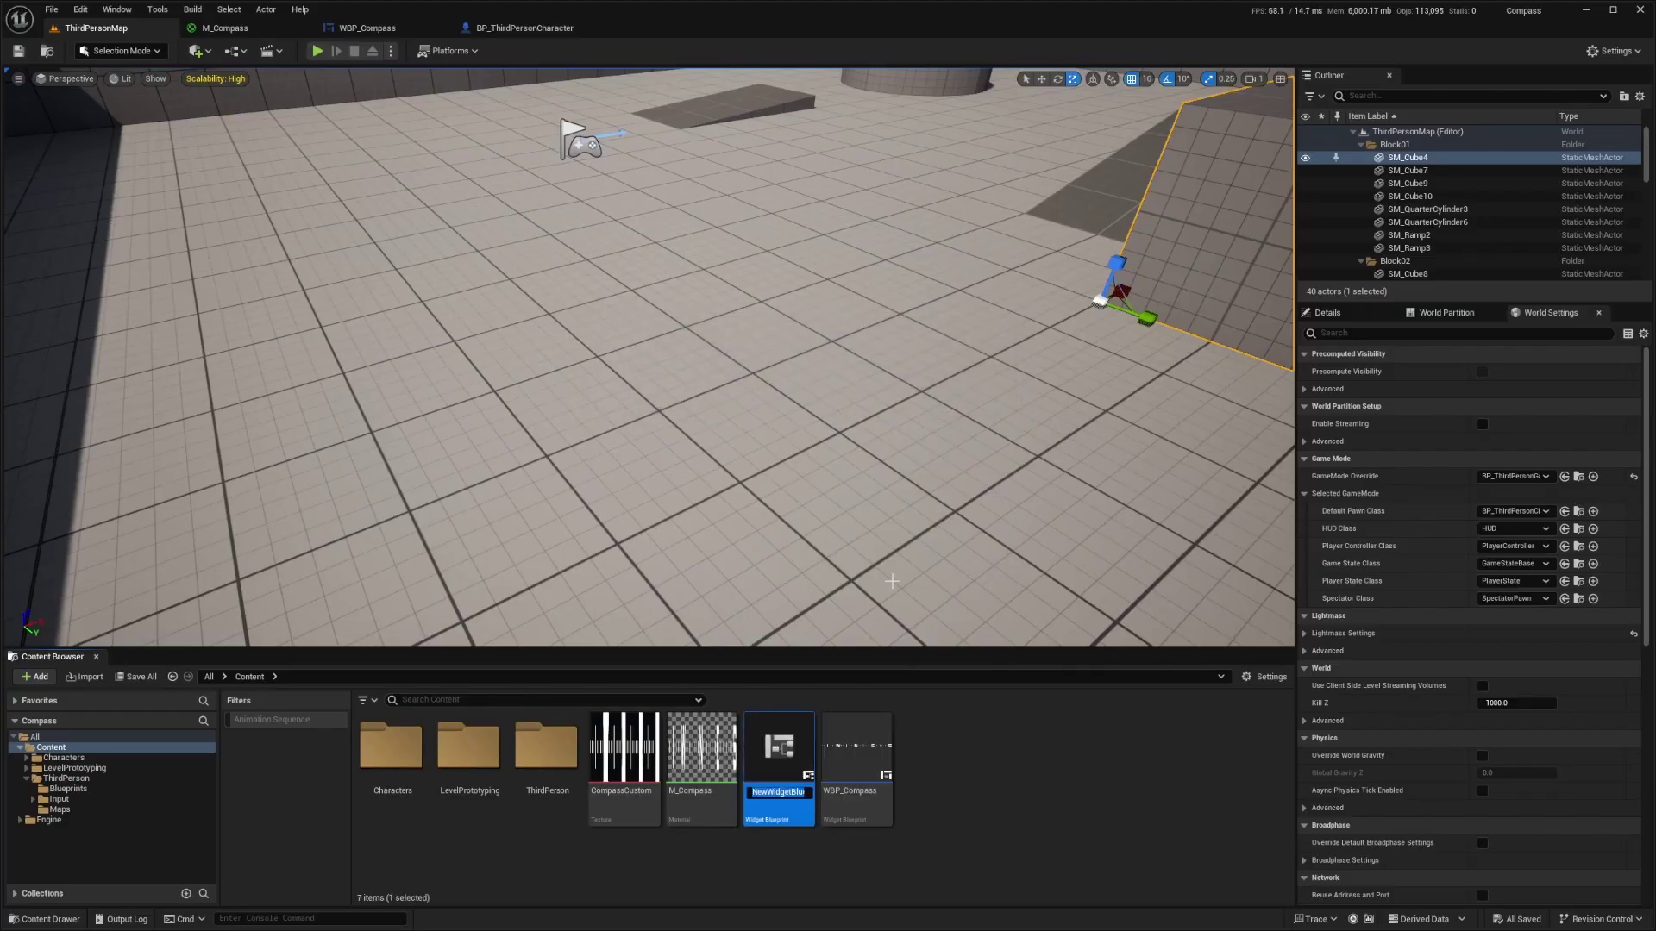
type("HUD")
key("Return")
Step: Set the character's Create Widget class to HUD and assign HUD as the level's HUD class
left_click(524, 28)
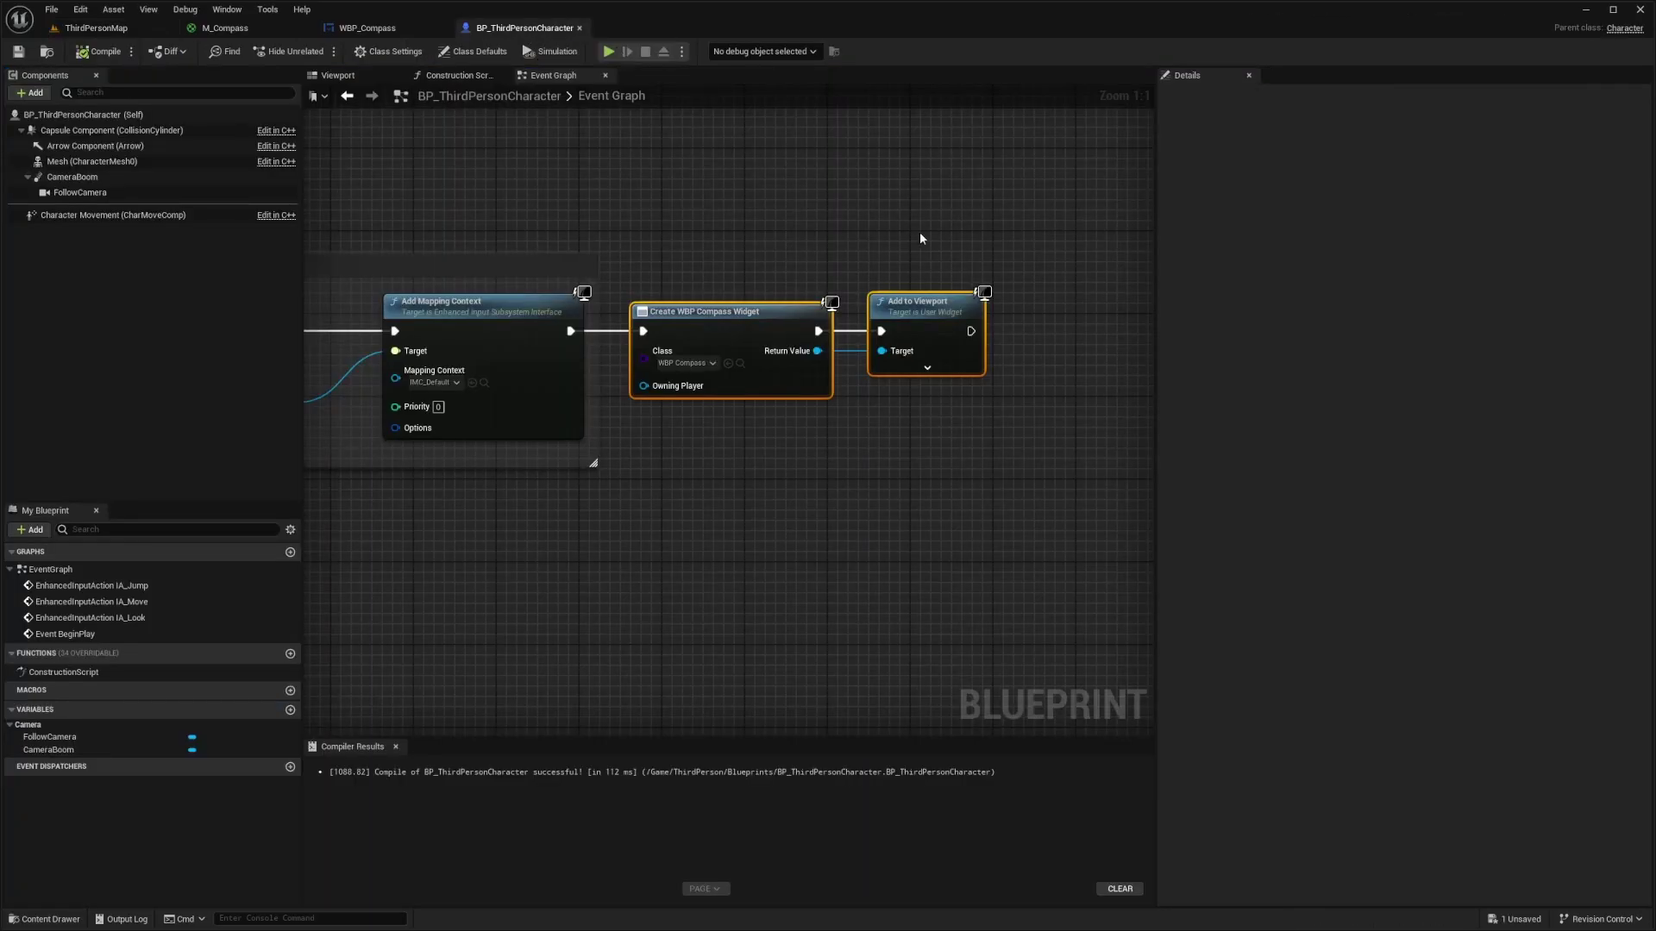
left_click(686, 363)
type("HUD")
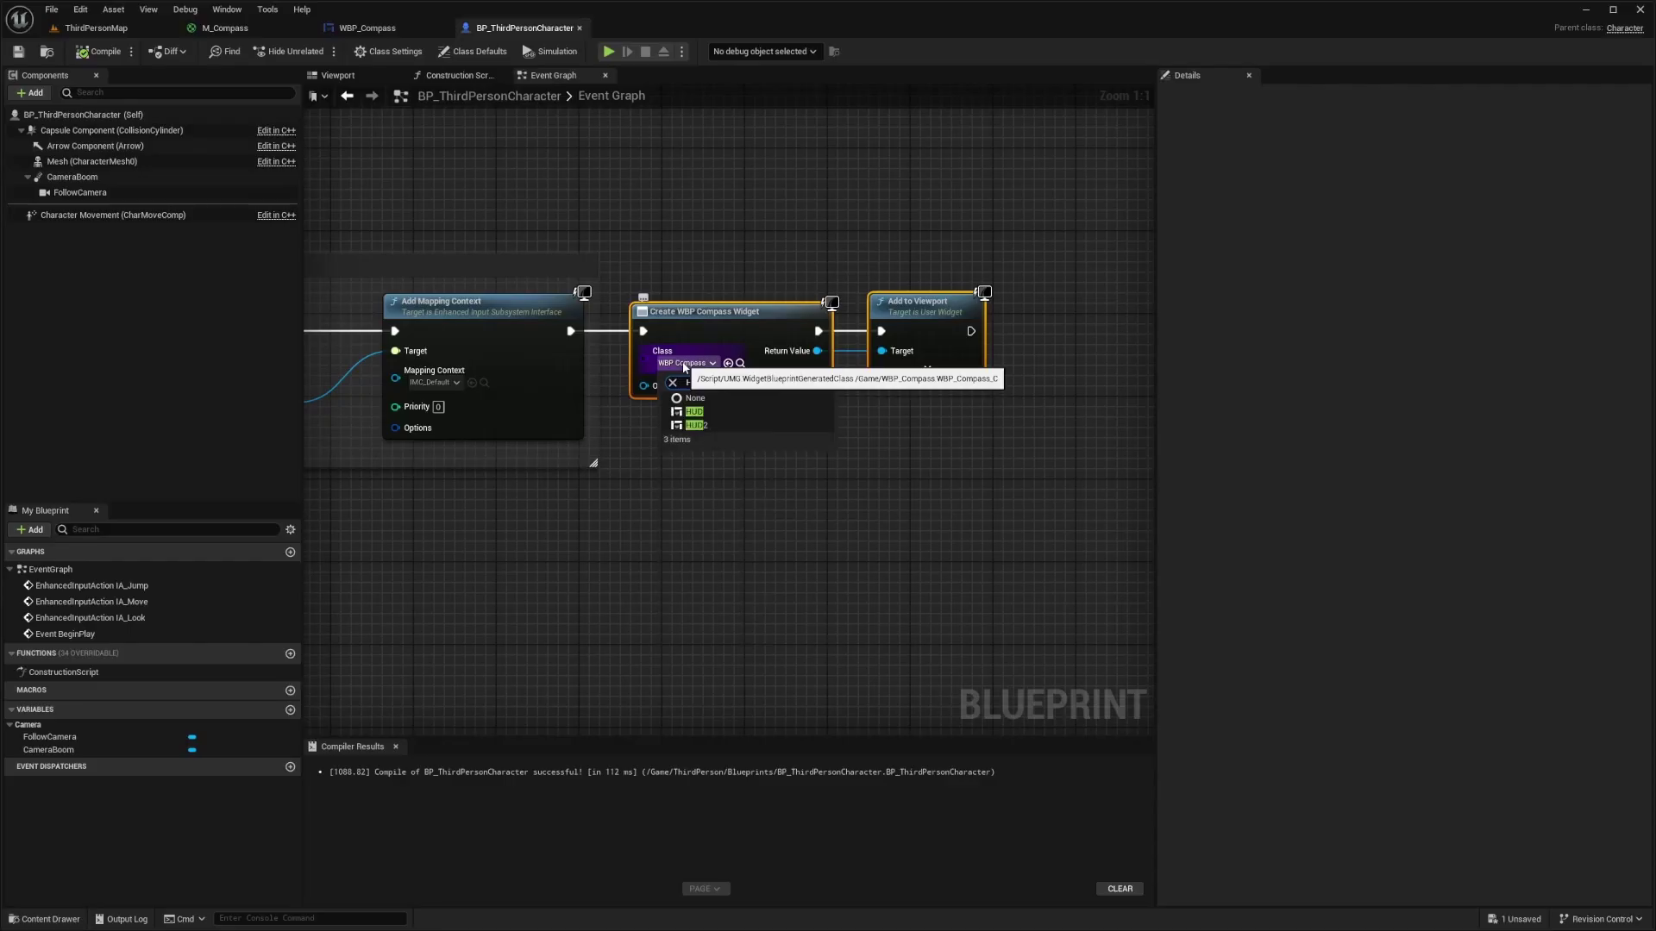
left_click(705, 405)
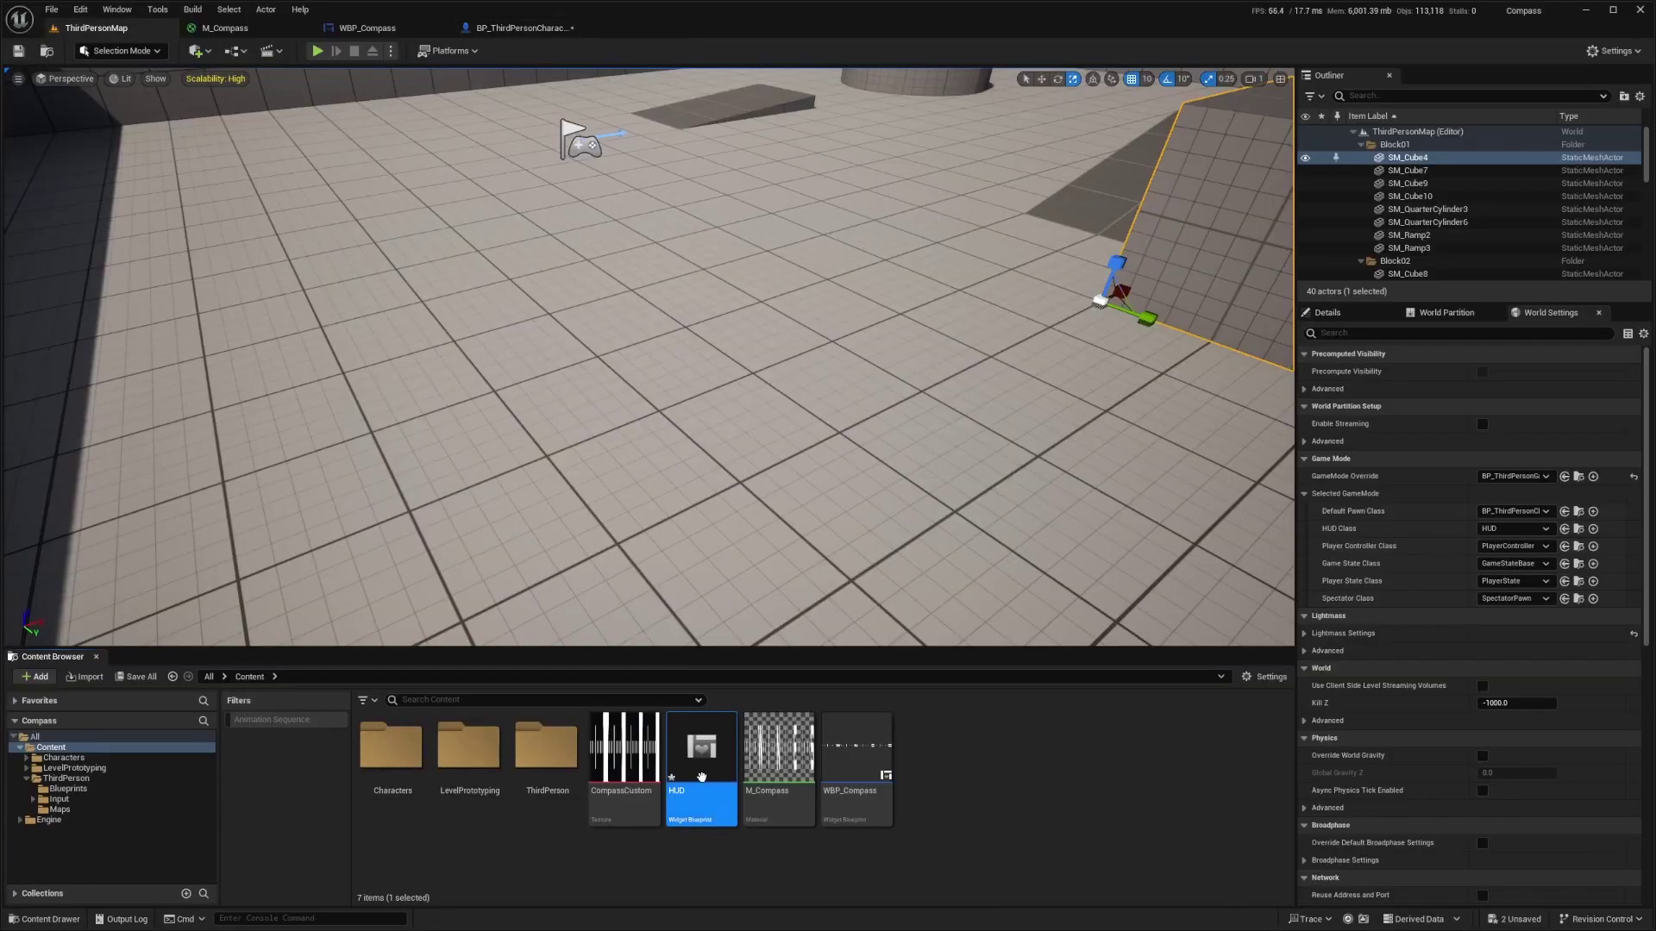
left_click_drag(701, 777, 1495, 529)
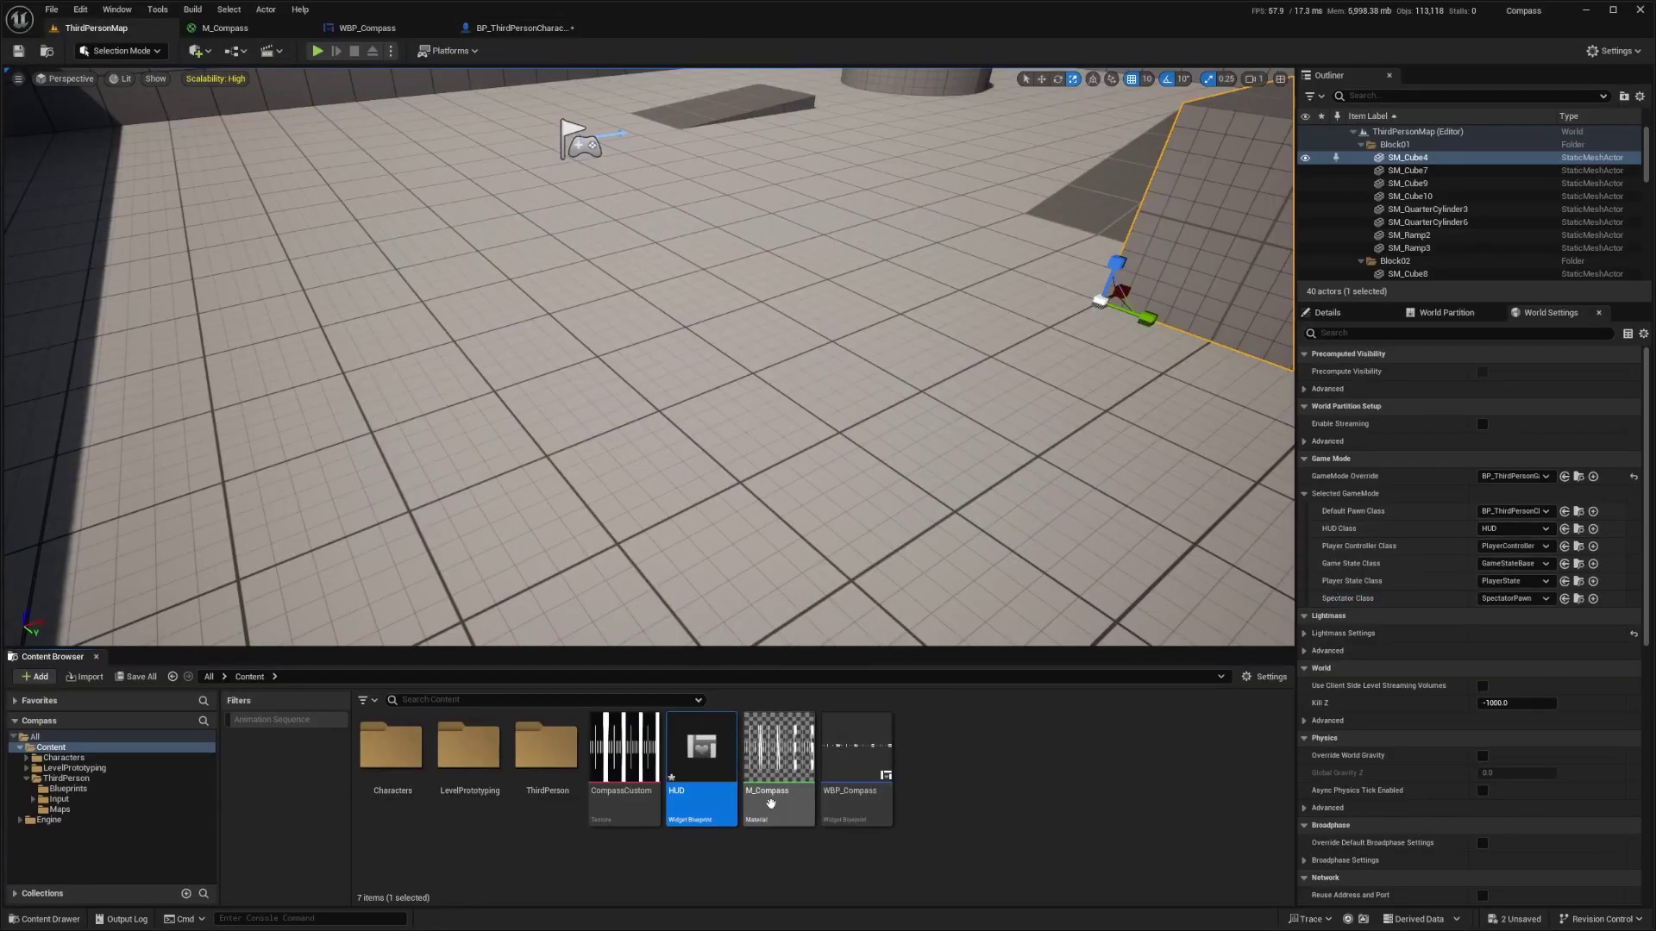
left_click(914, 838)
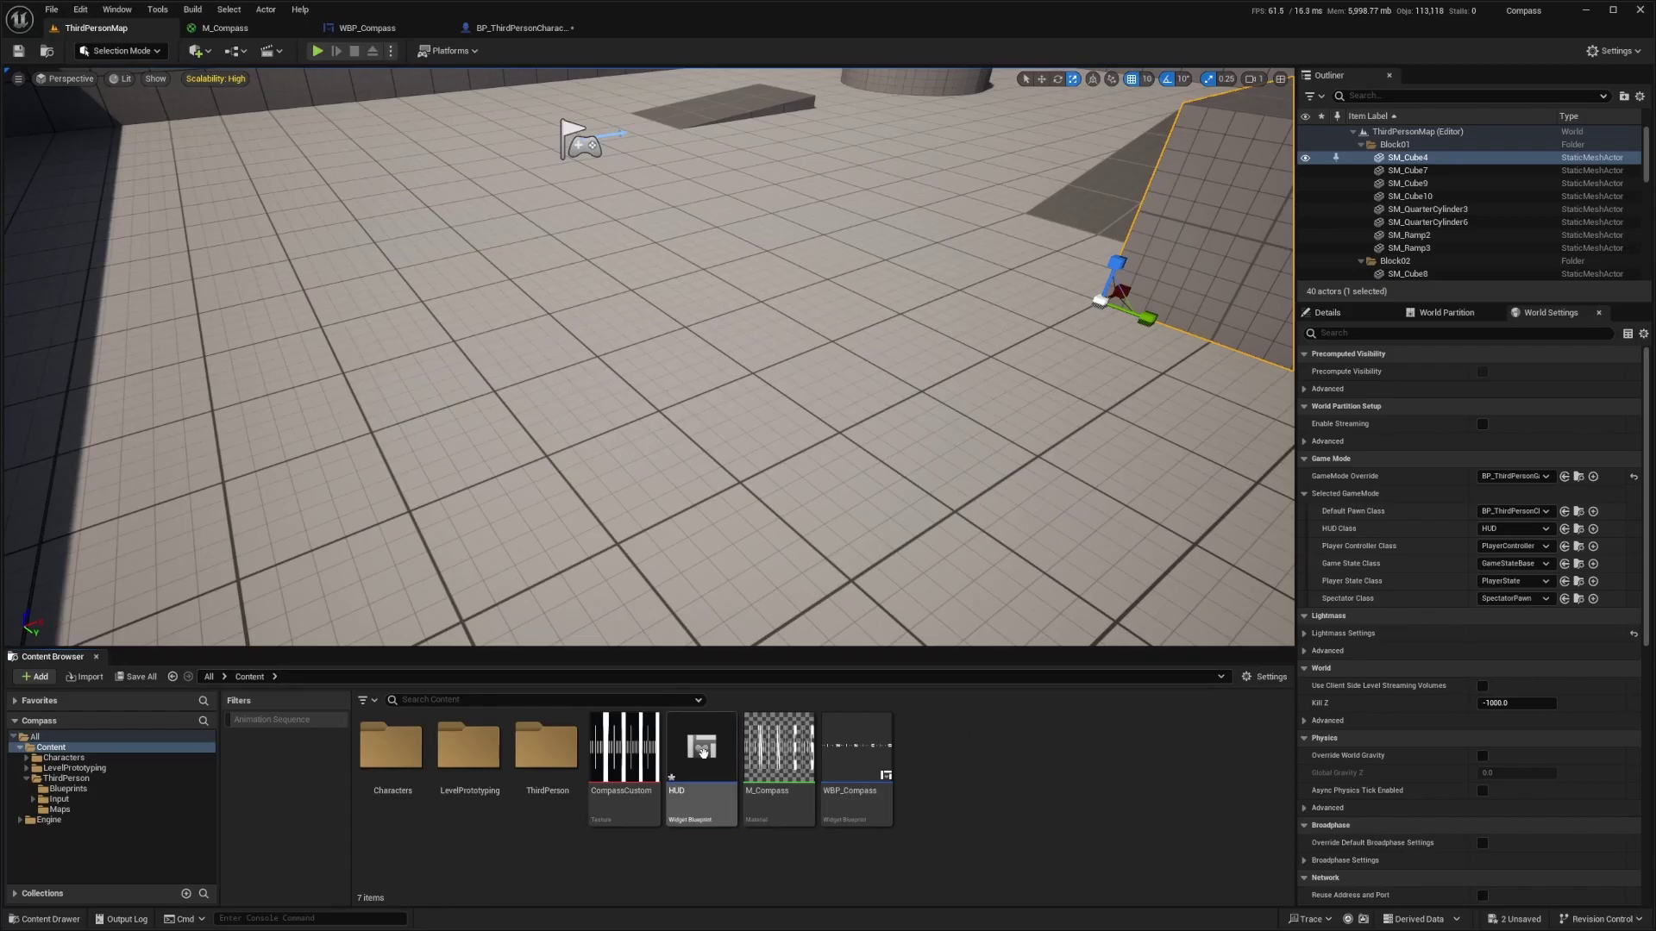
Step: In the HUD widget, add a root Canvas Panel with a second Canvas Panel nested inside
double_click(702, 749)
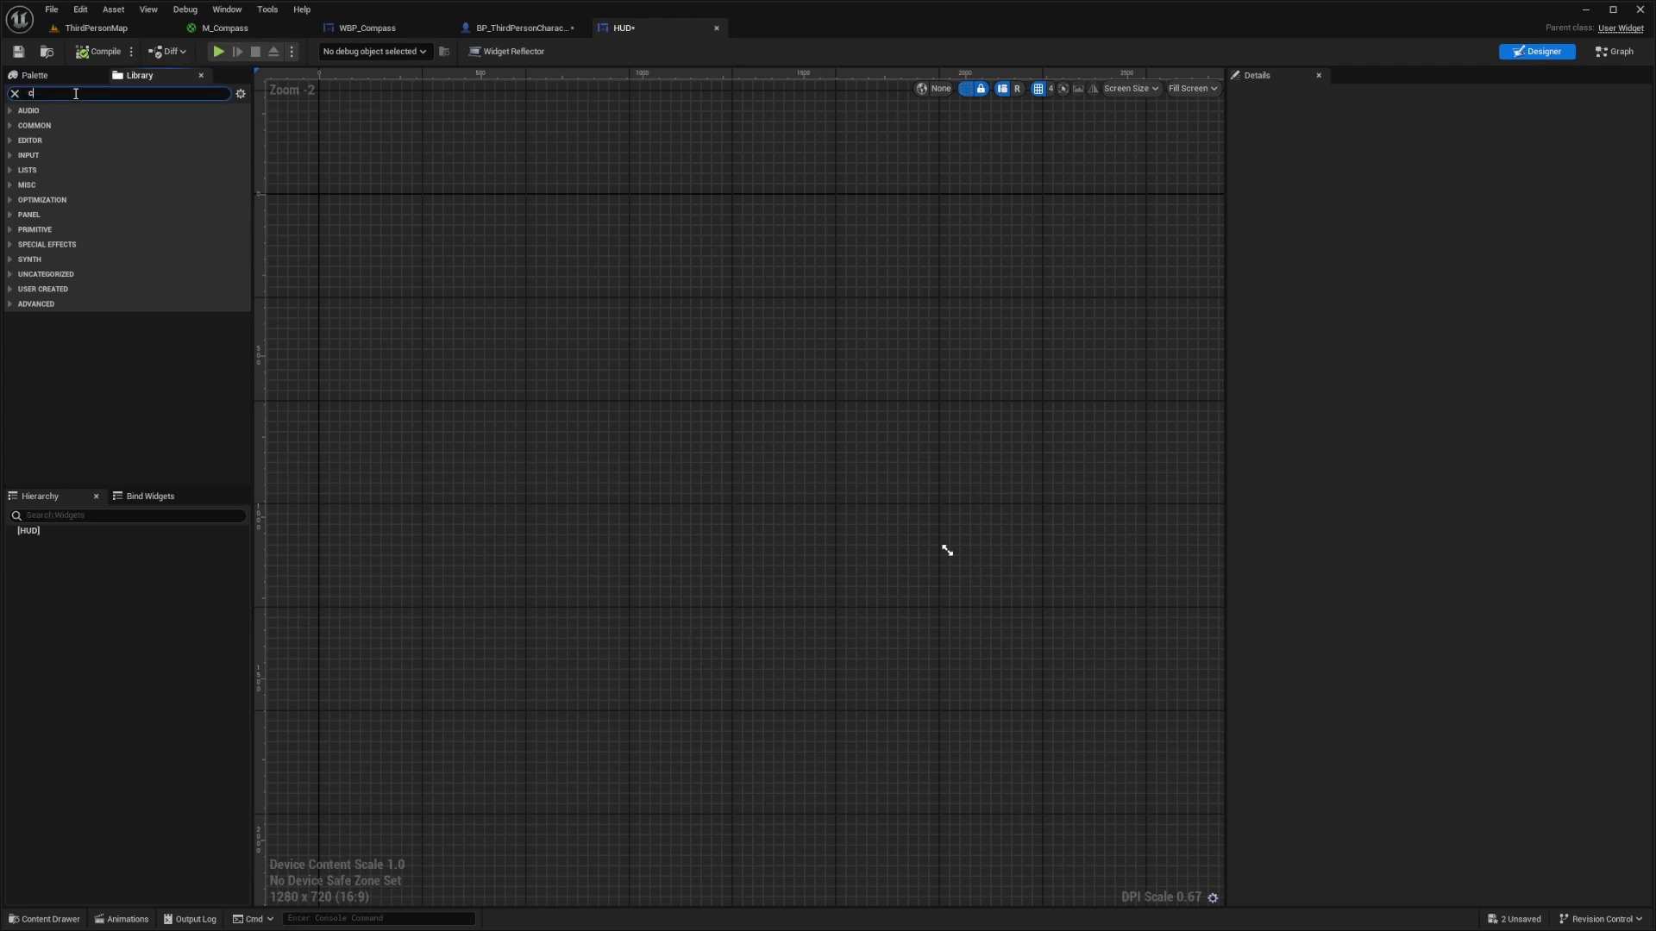
left_click_drag(50, 154, 50, 552)
left_click(49, 545)
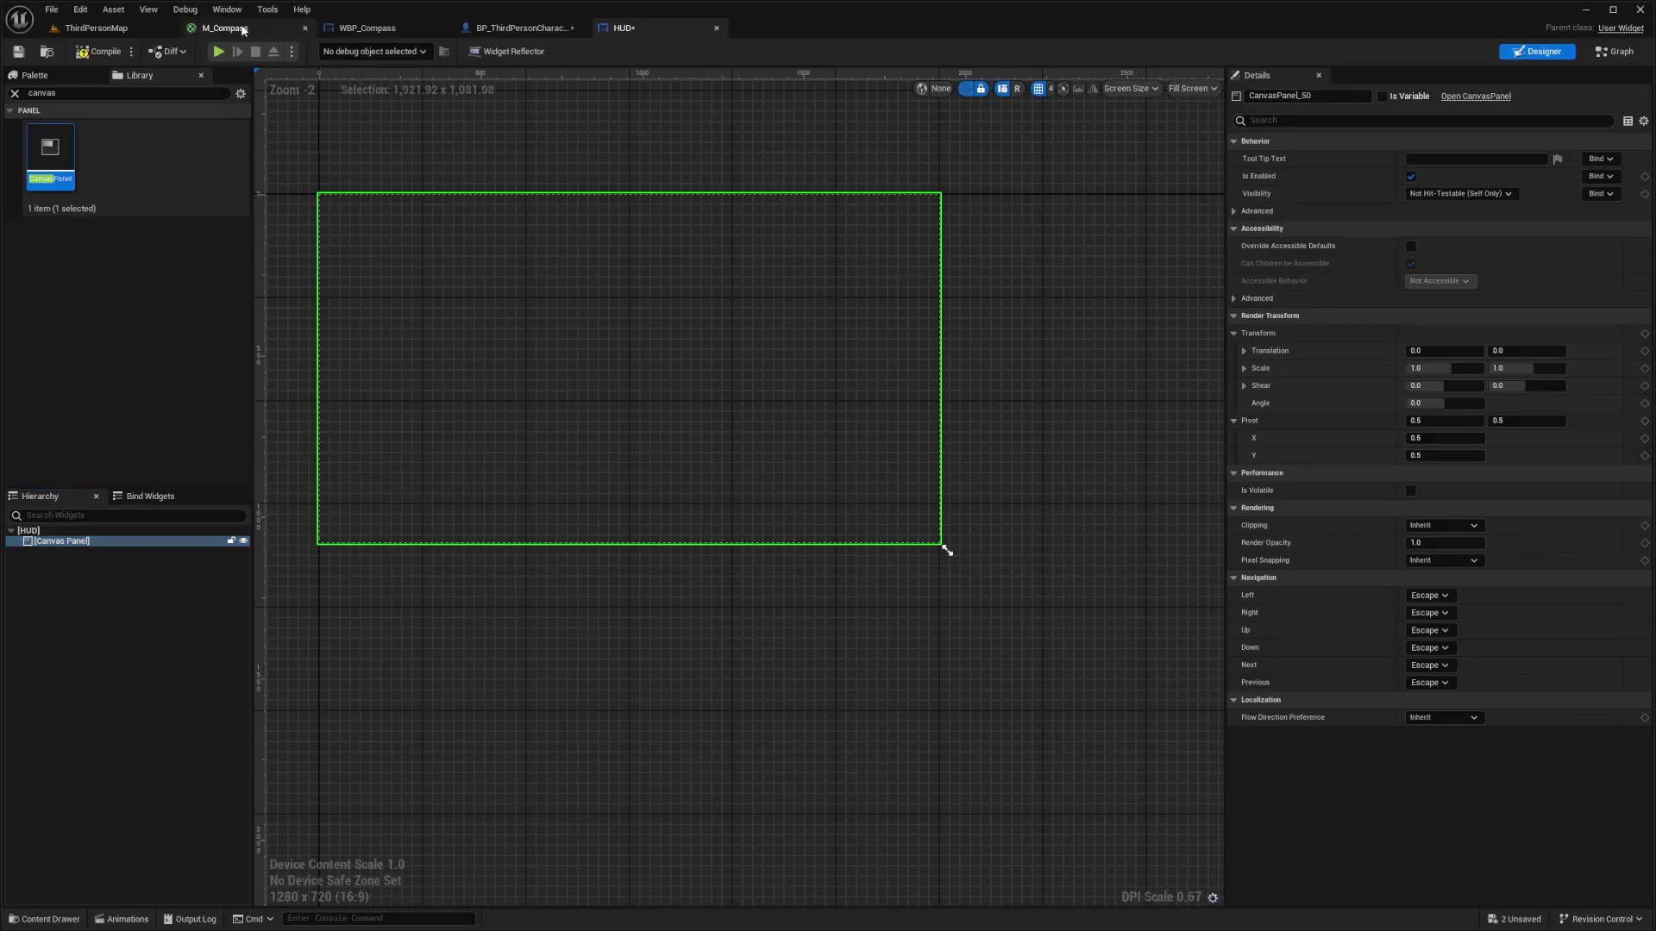
left_click_drag(50, 155, 64, 556)
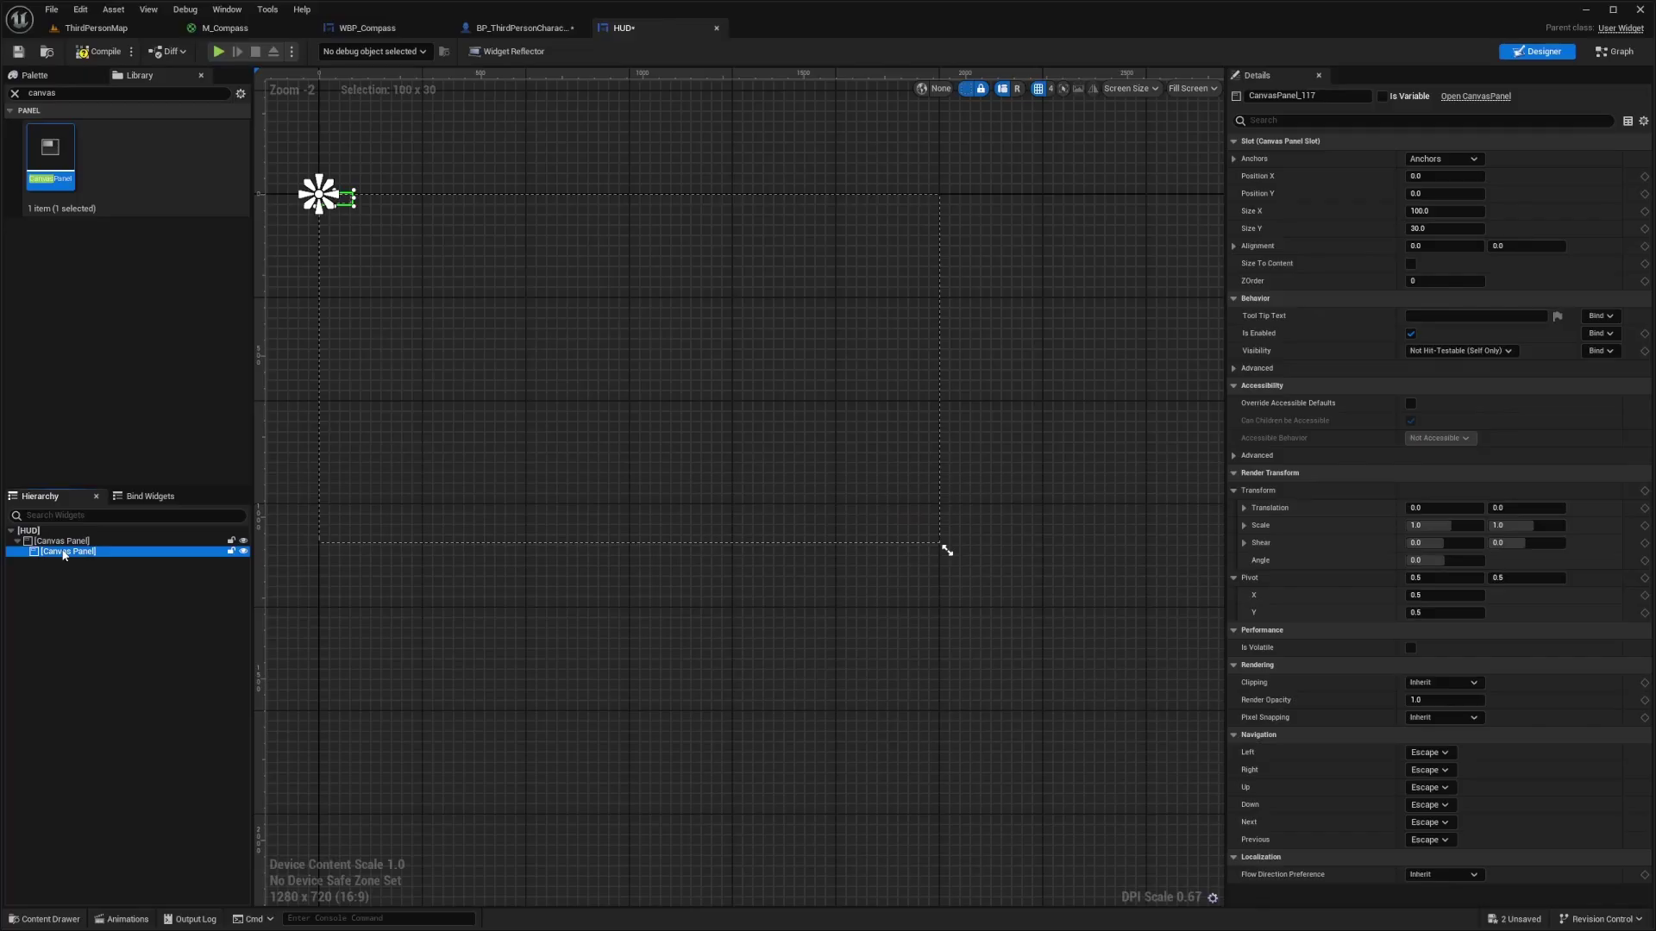
Step: Place WBP_Compass inside the inner canvas panel, then compile and save HUD
left_click(80, 93)
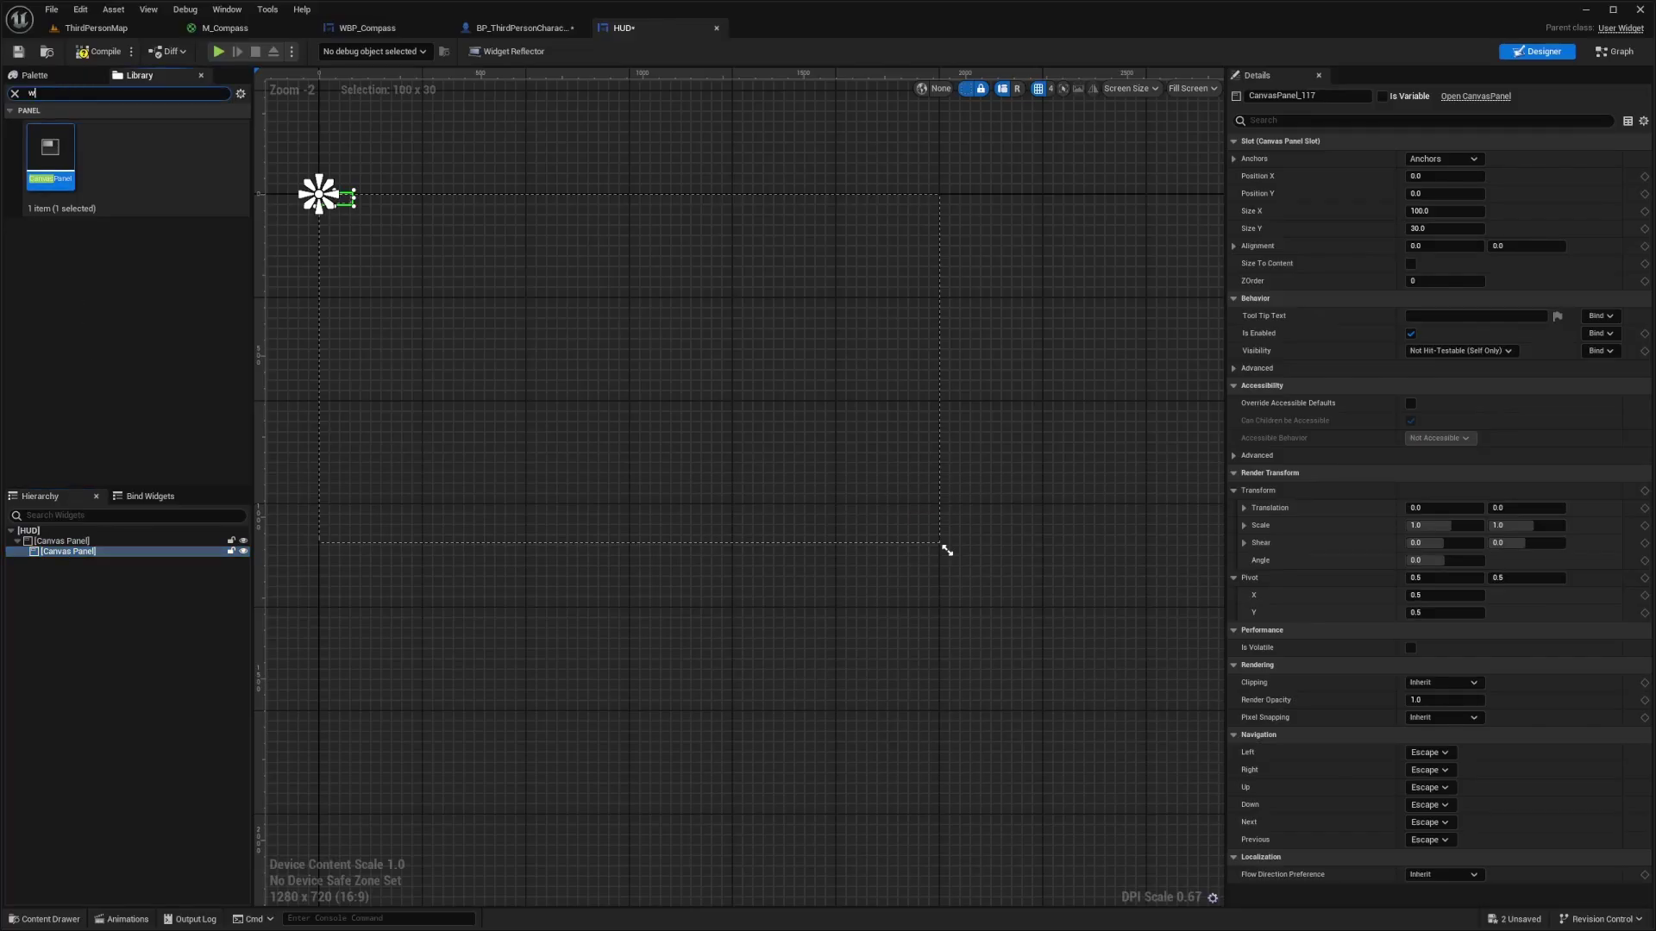
type("wbp_comp")
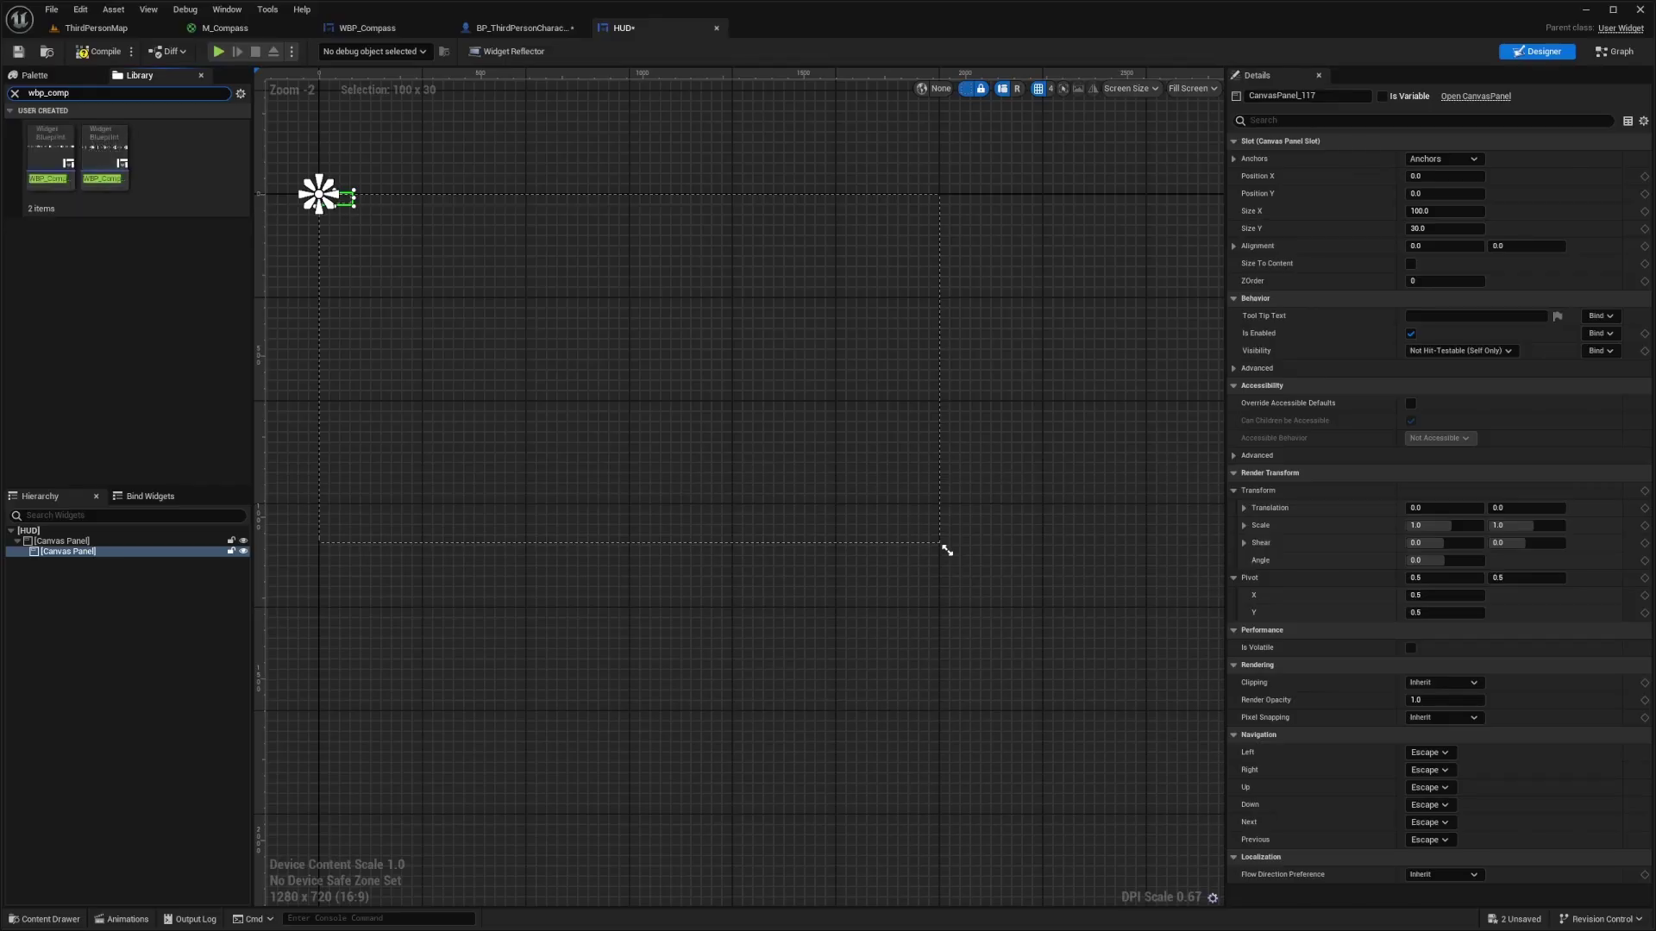
left_click_drag(50, 155, 75, 558)
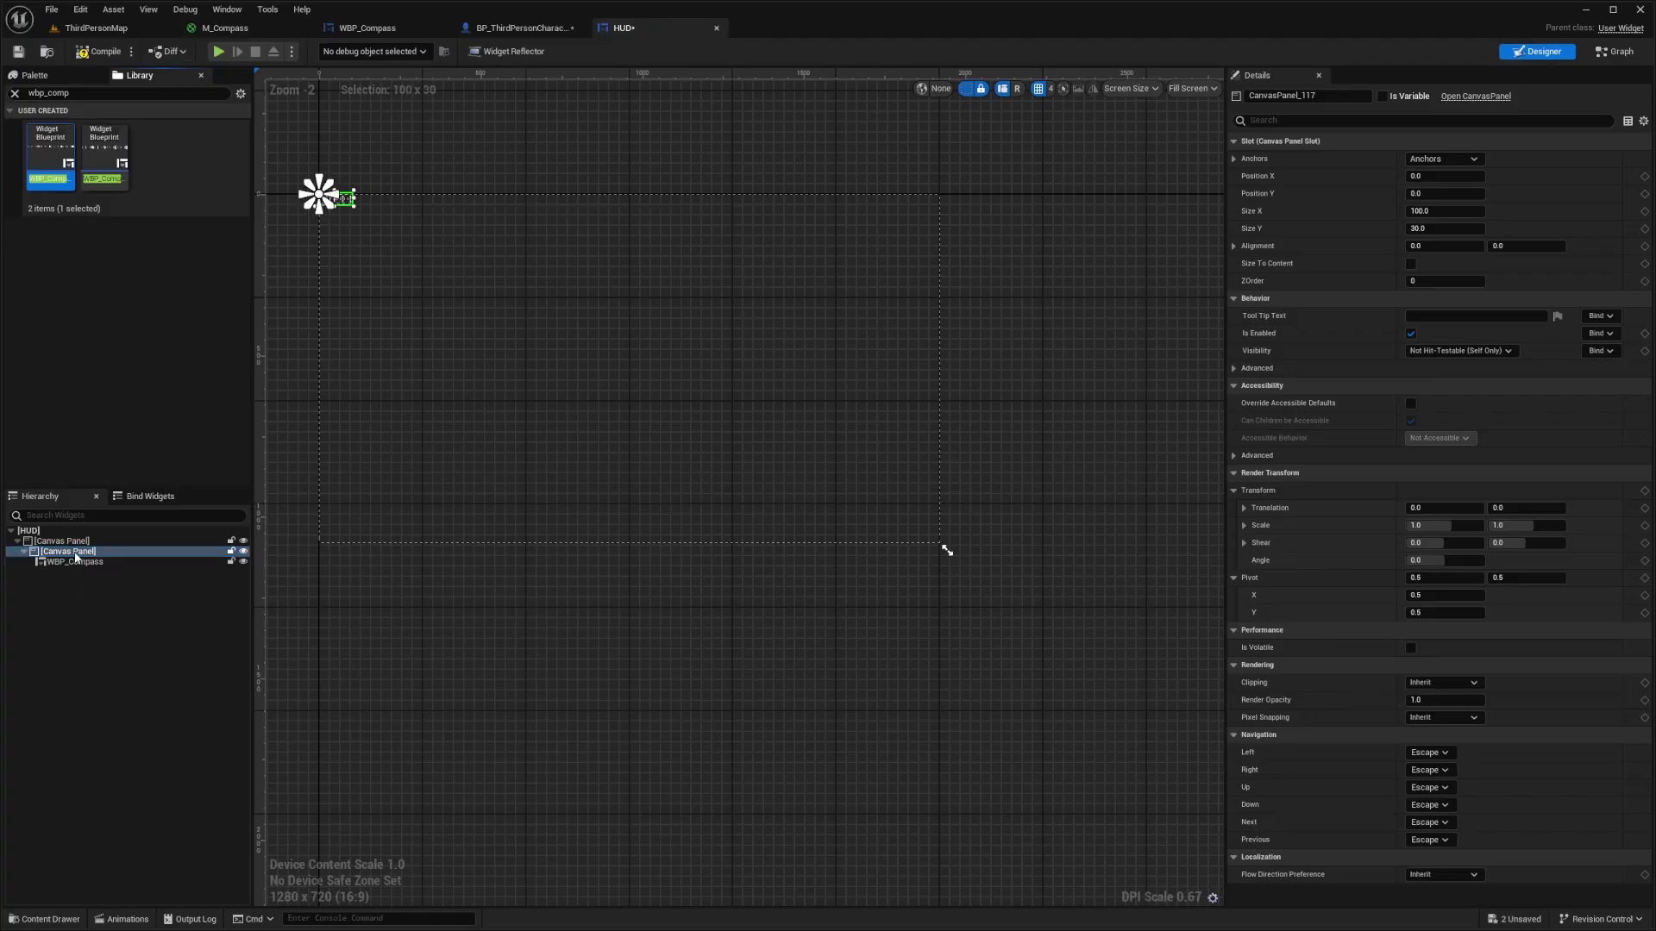
left_click(102, 52)
key("ctrl+s")
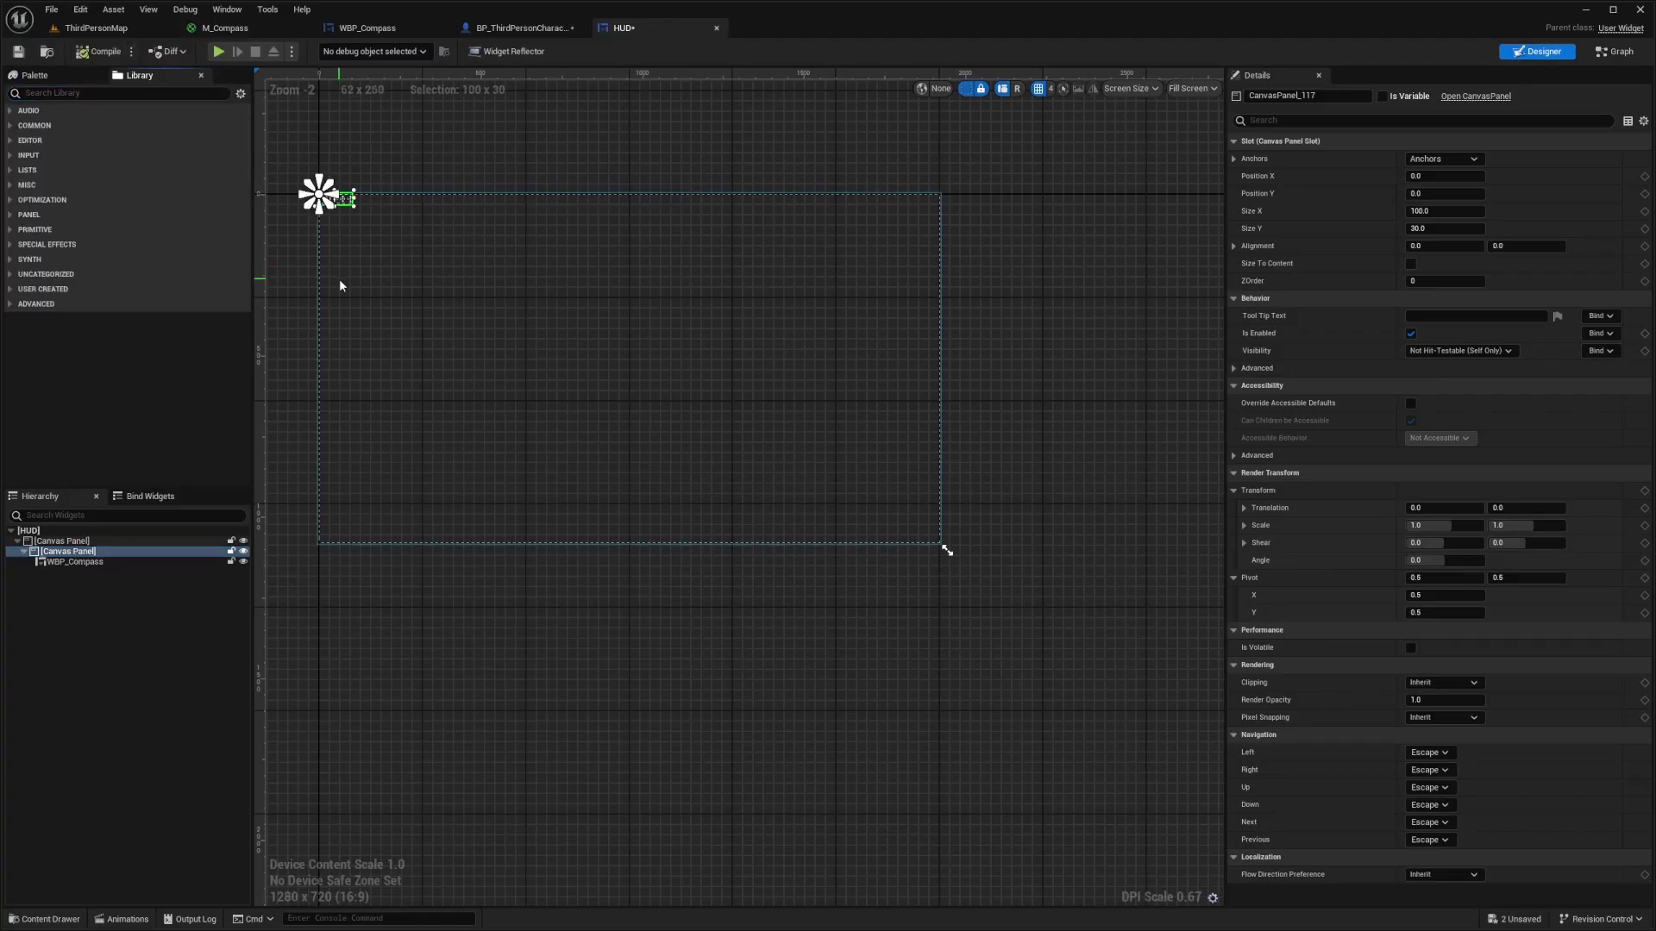
left_click(89, 561)
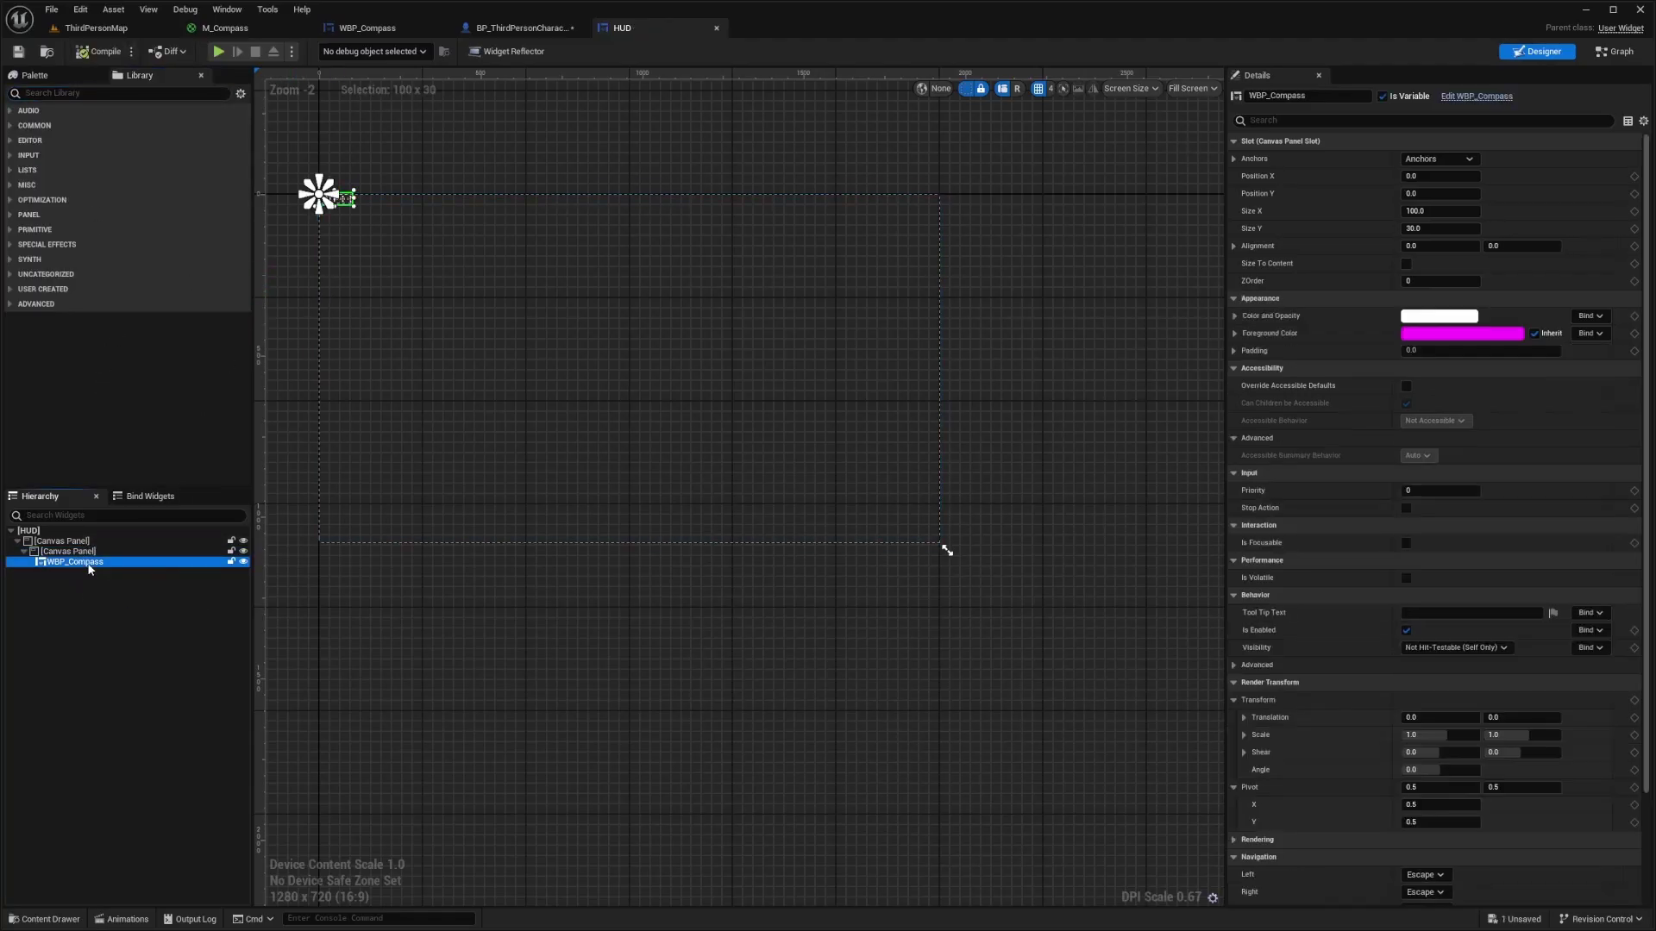
left_click(83, 552)
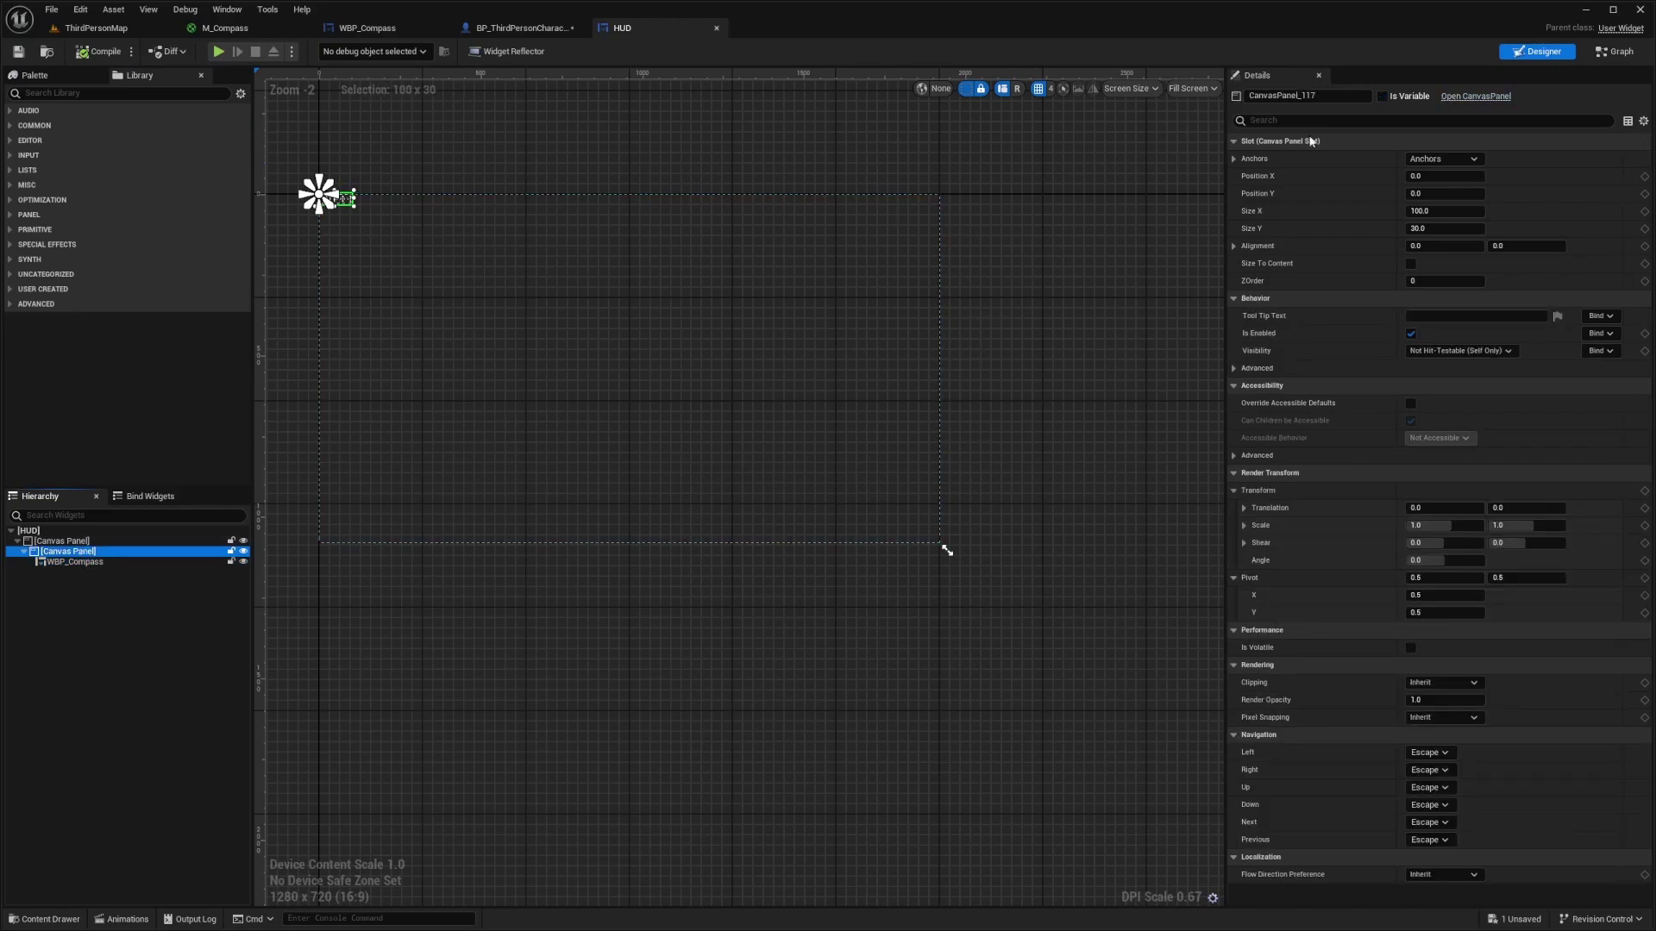
left_click(1462, 159)
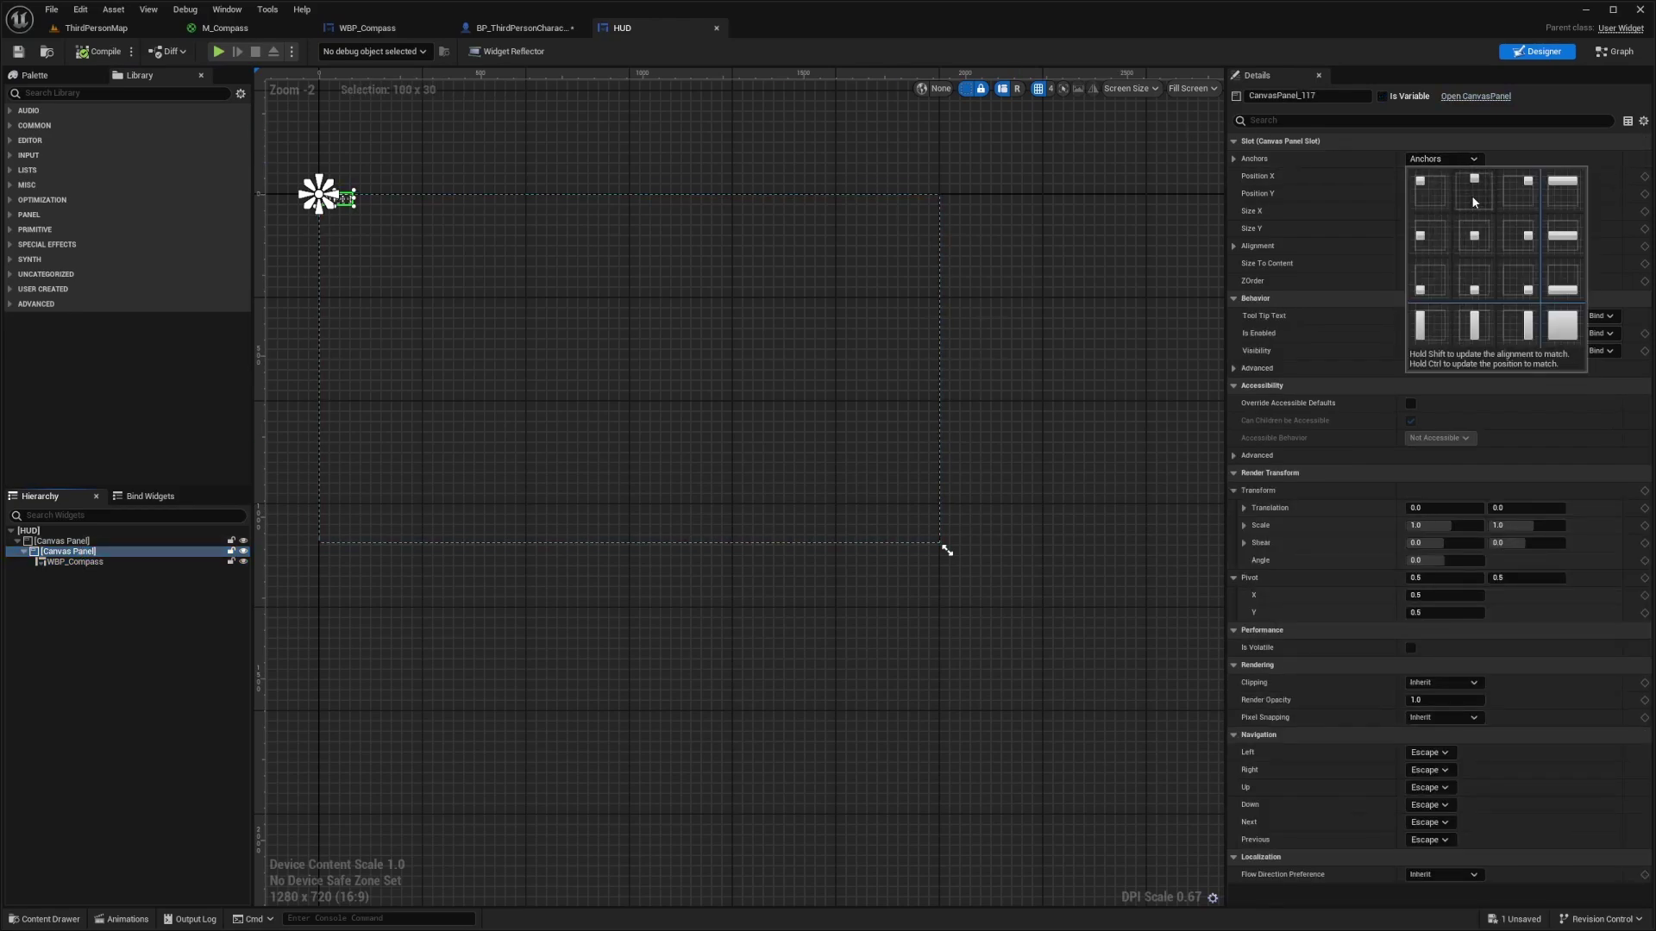
Step: Anchor the inner panel at top centre with position X reset to 0
left_click(1471, 197)
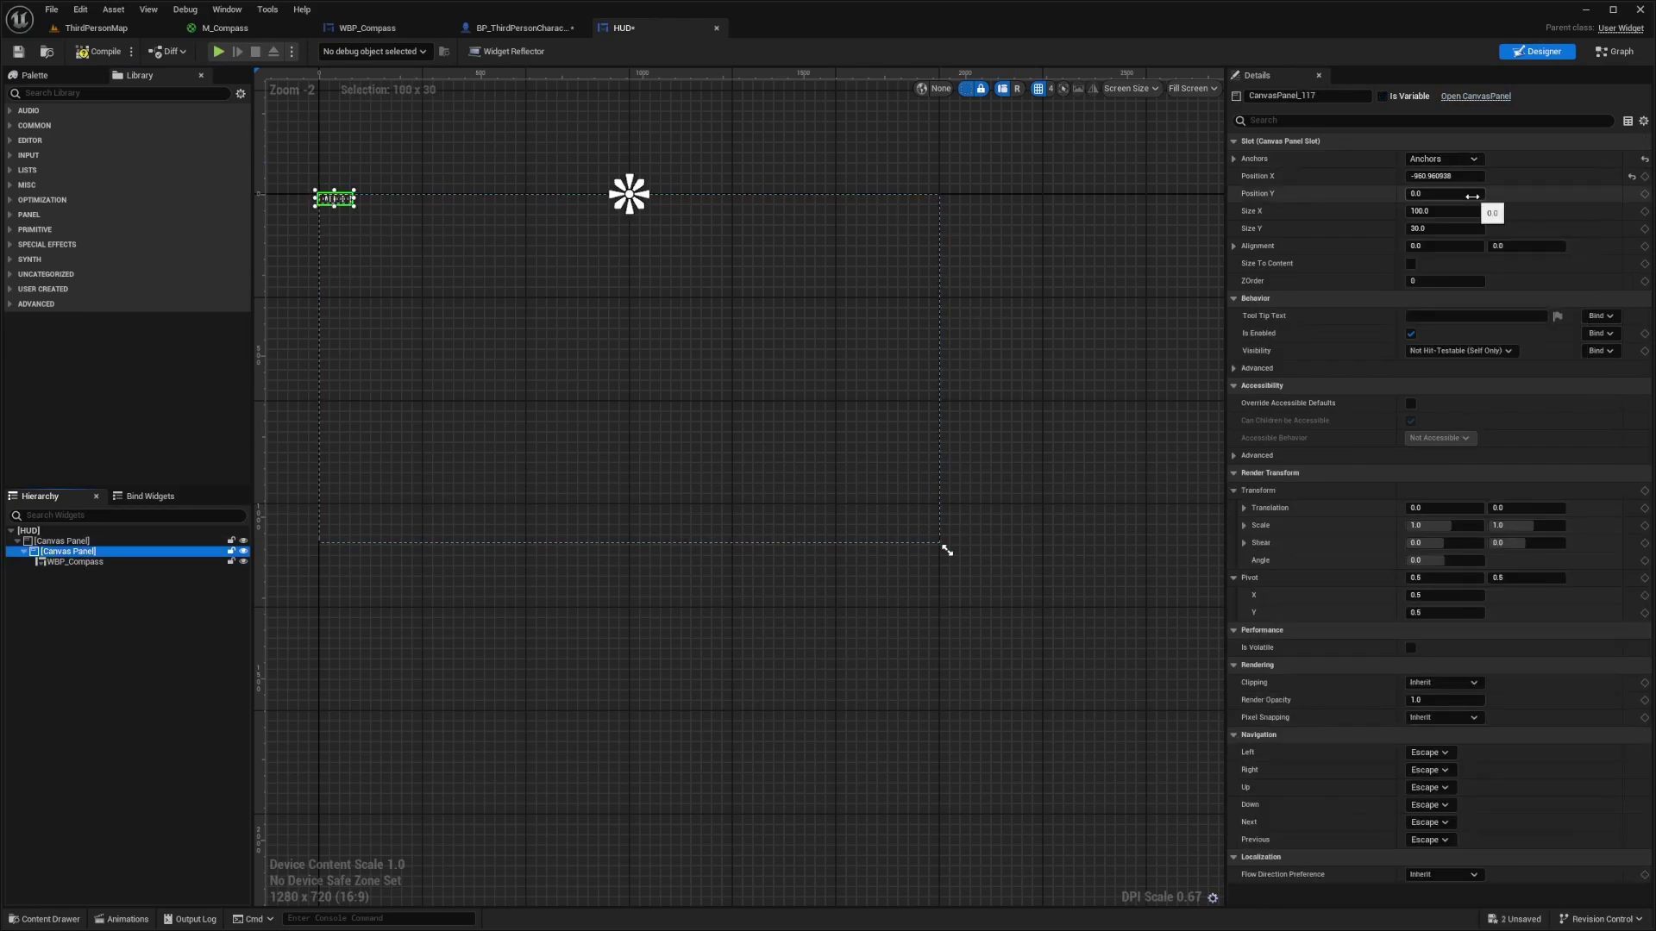
left_click(1631, 177)
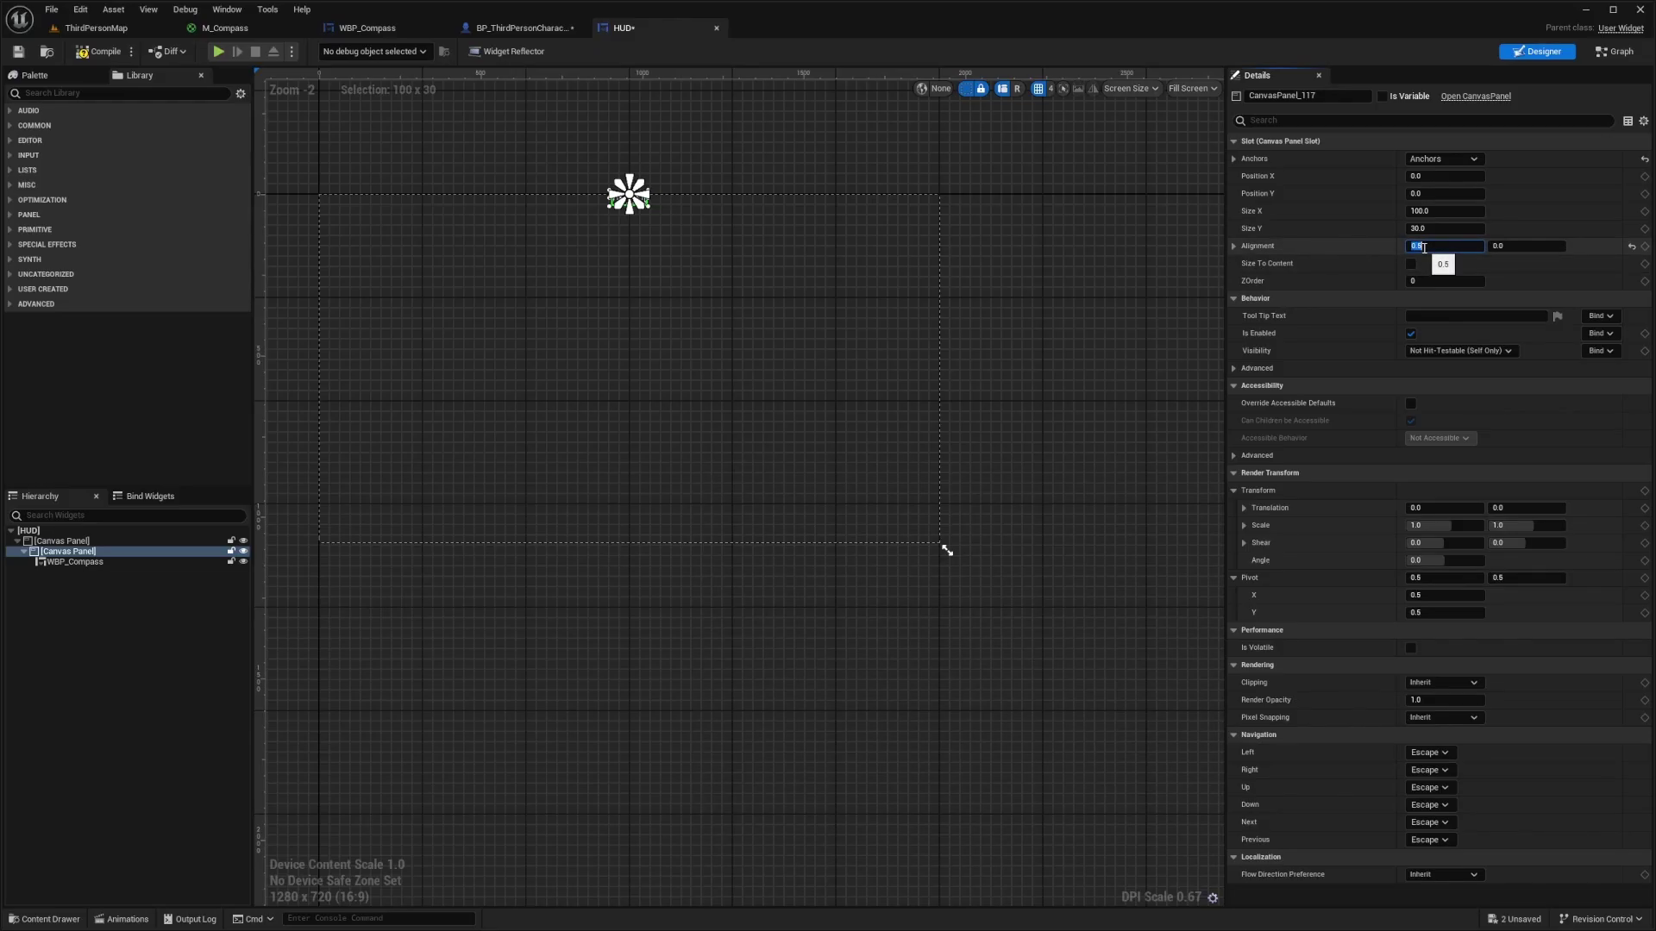
scroll(454, 184, "up", 3)
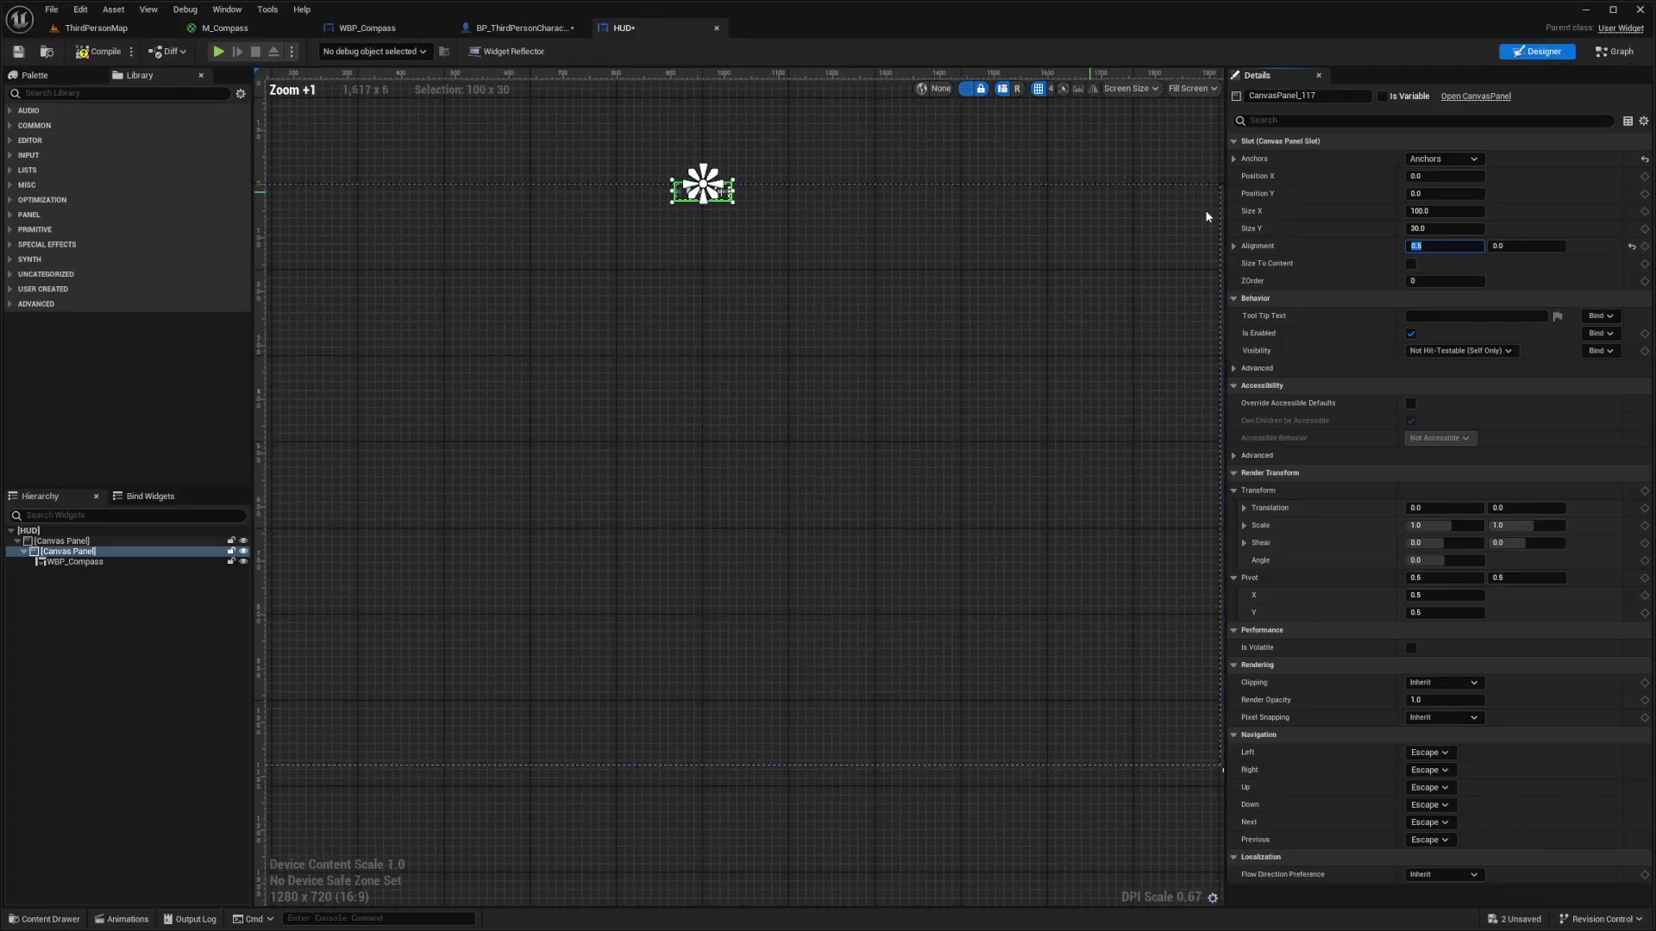
left_click(1410, 264)
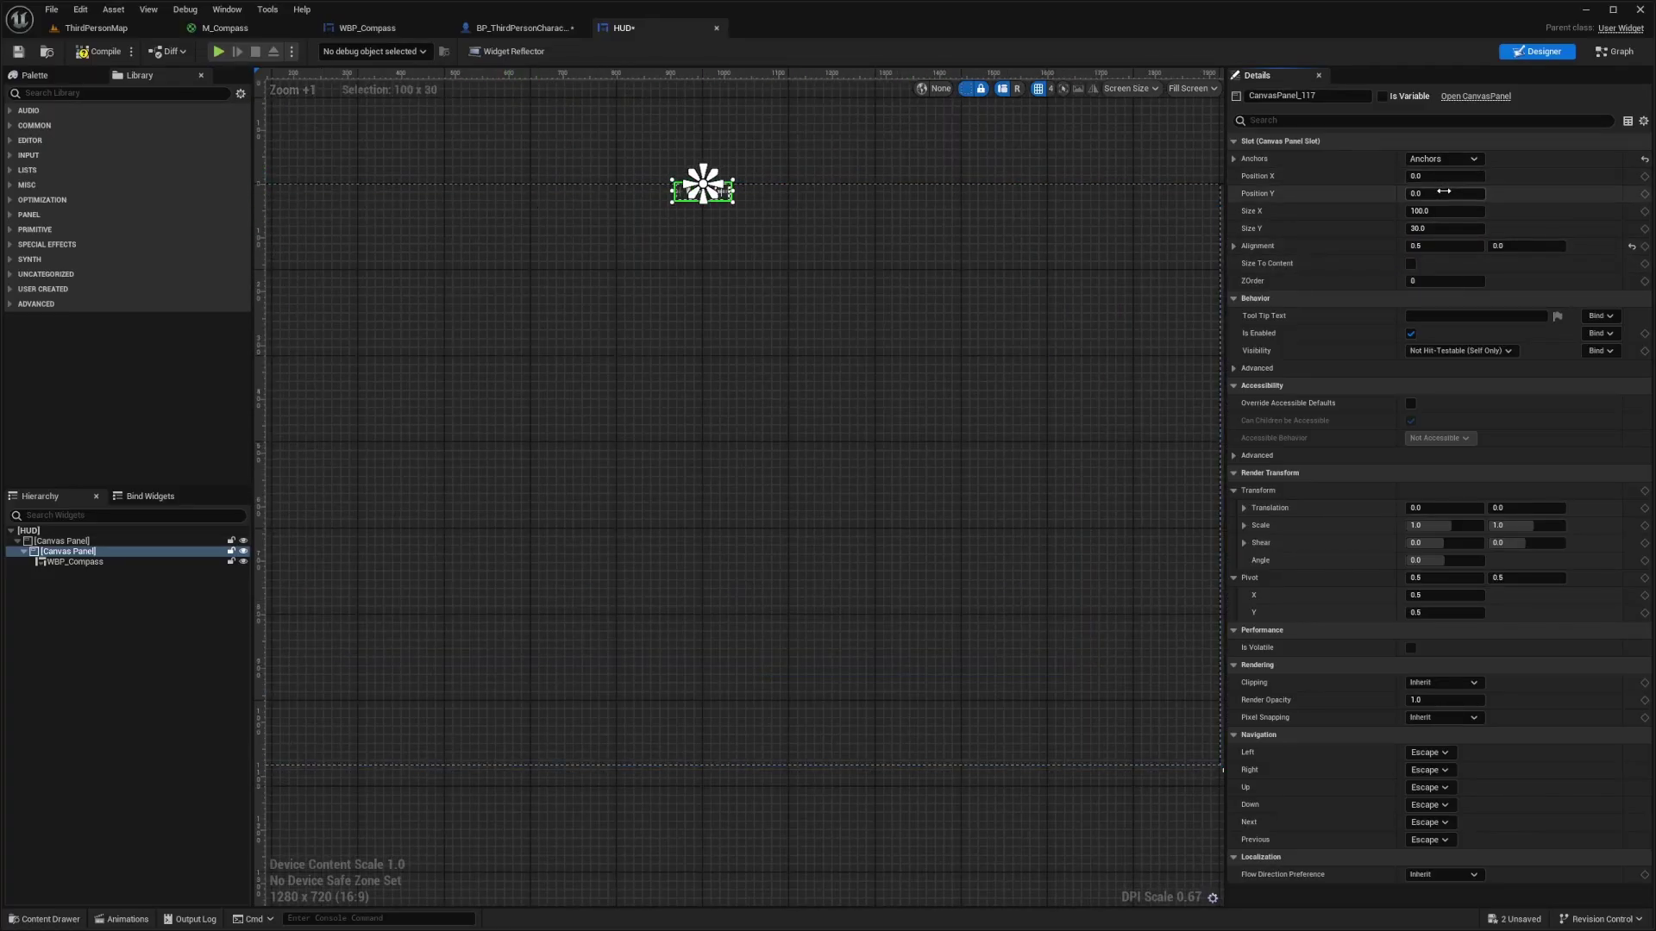
Step: Give the panel position Y 0, vertical alignment -1 and width 480
left_click(1445, 194)
type("0")
key("Return")
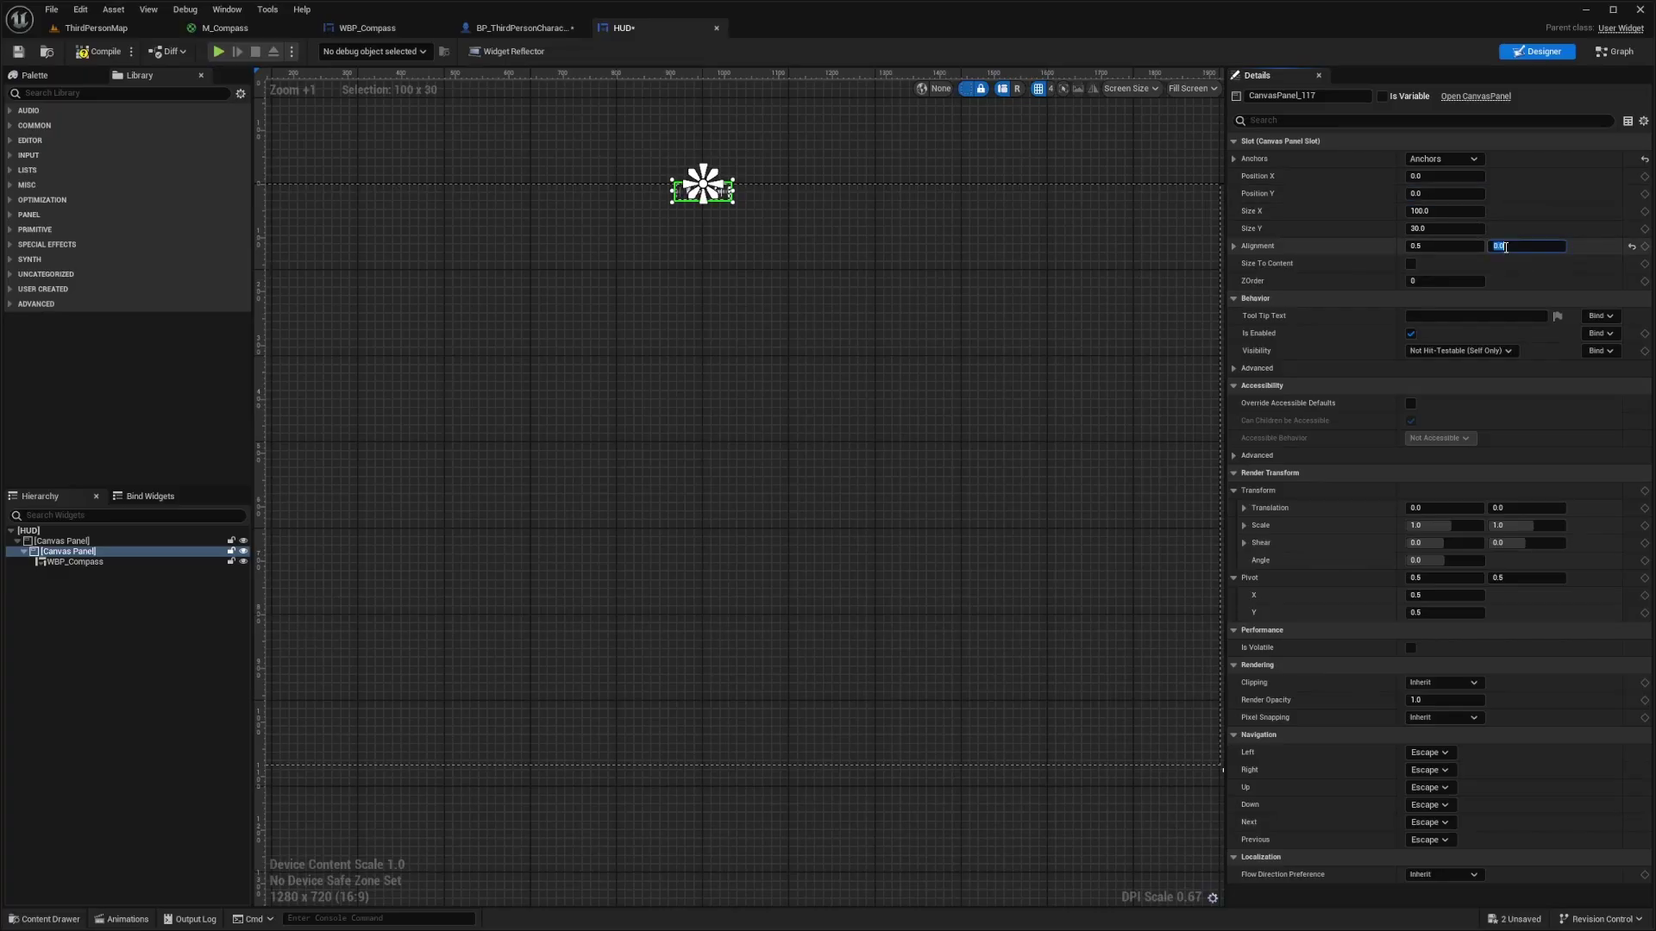
type("-1")
key("Return")
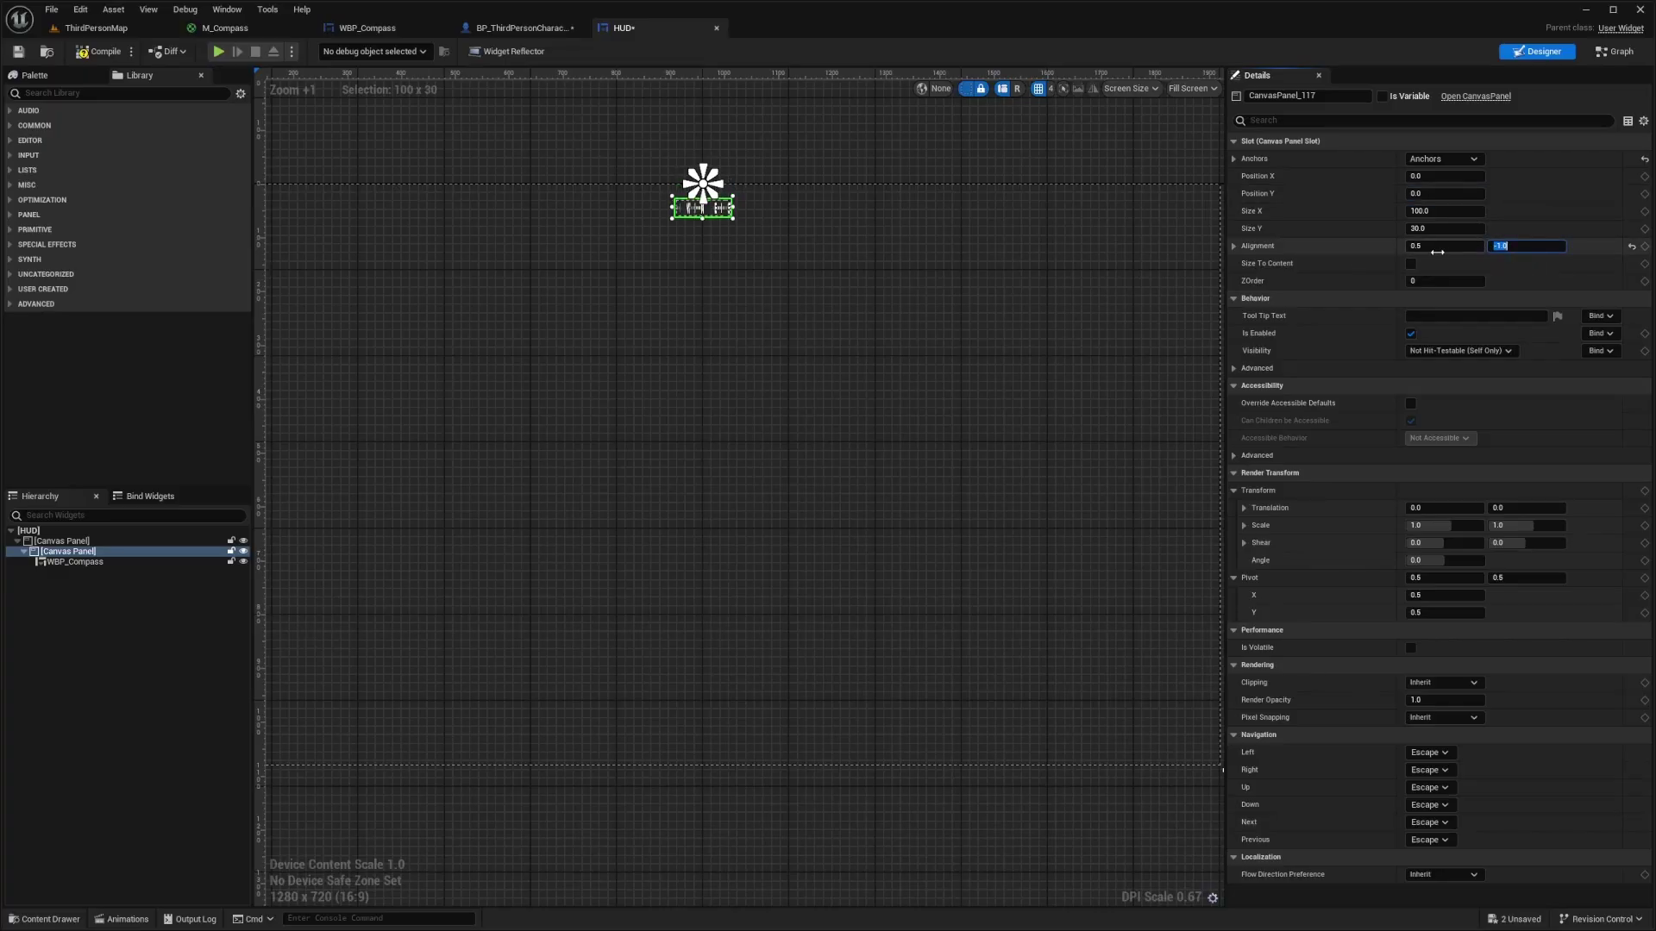
left_click(1435, 211)
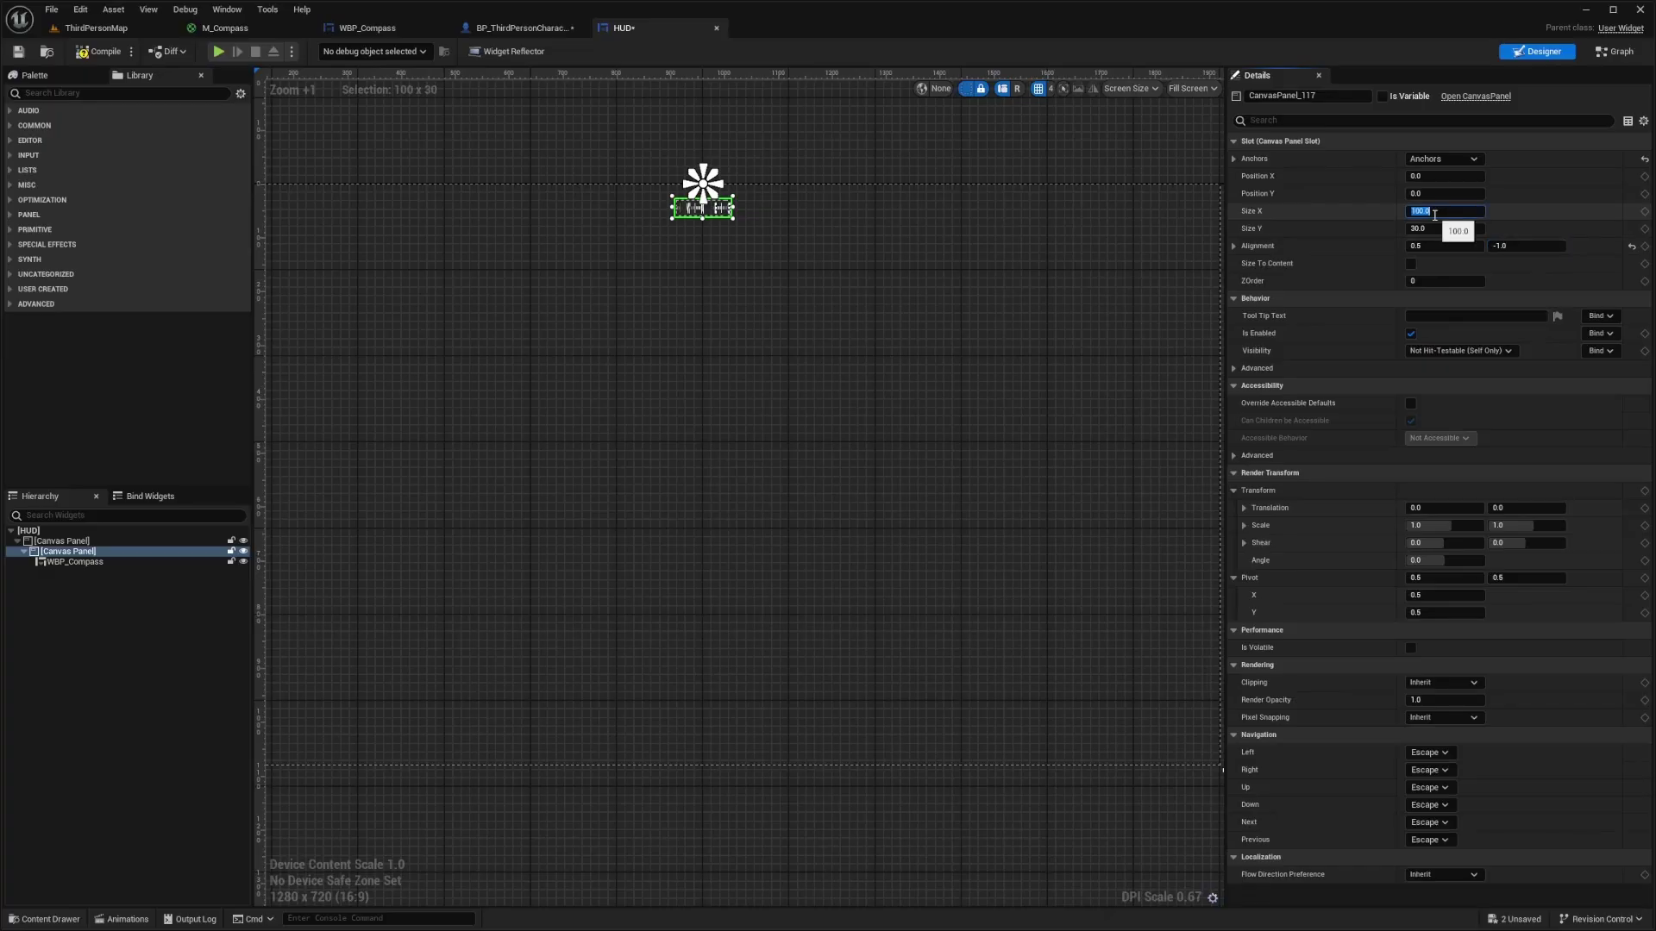
type("480")
left_click(1439, 226)
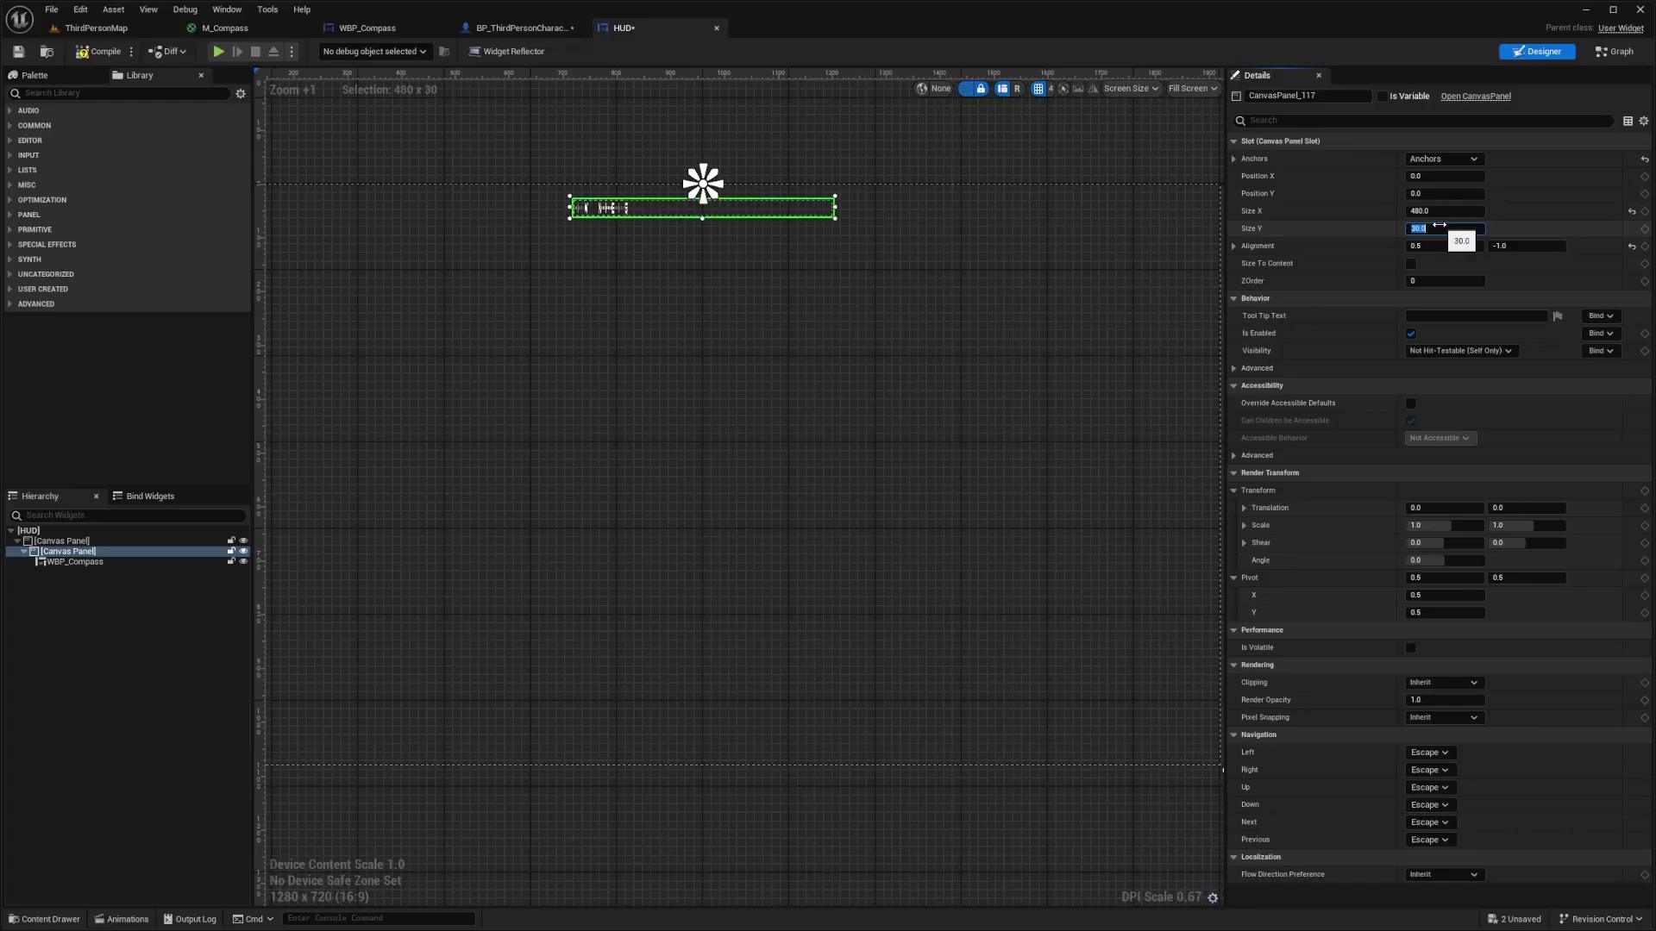
scroll(1438, 226, "up", 20)
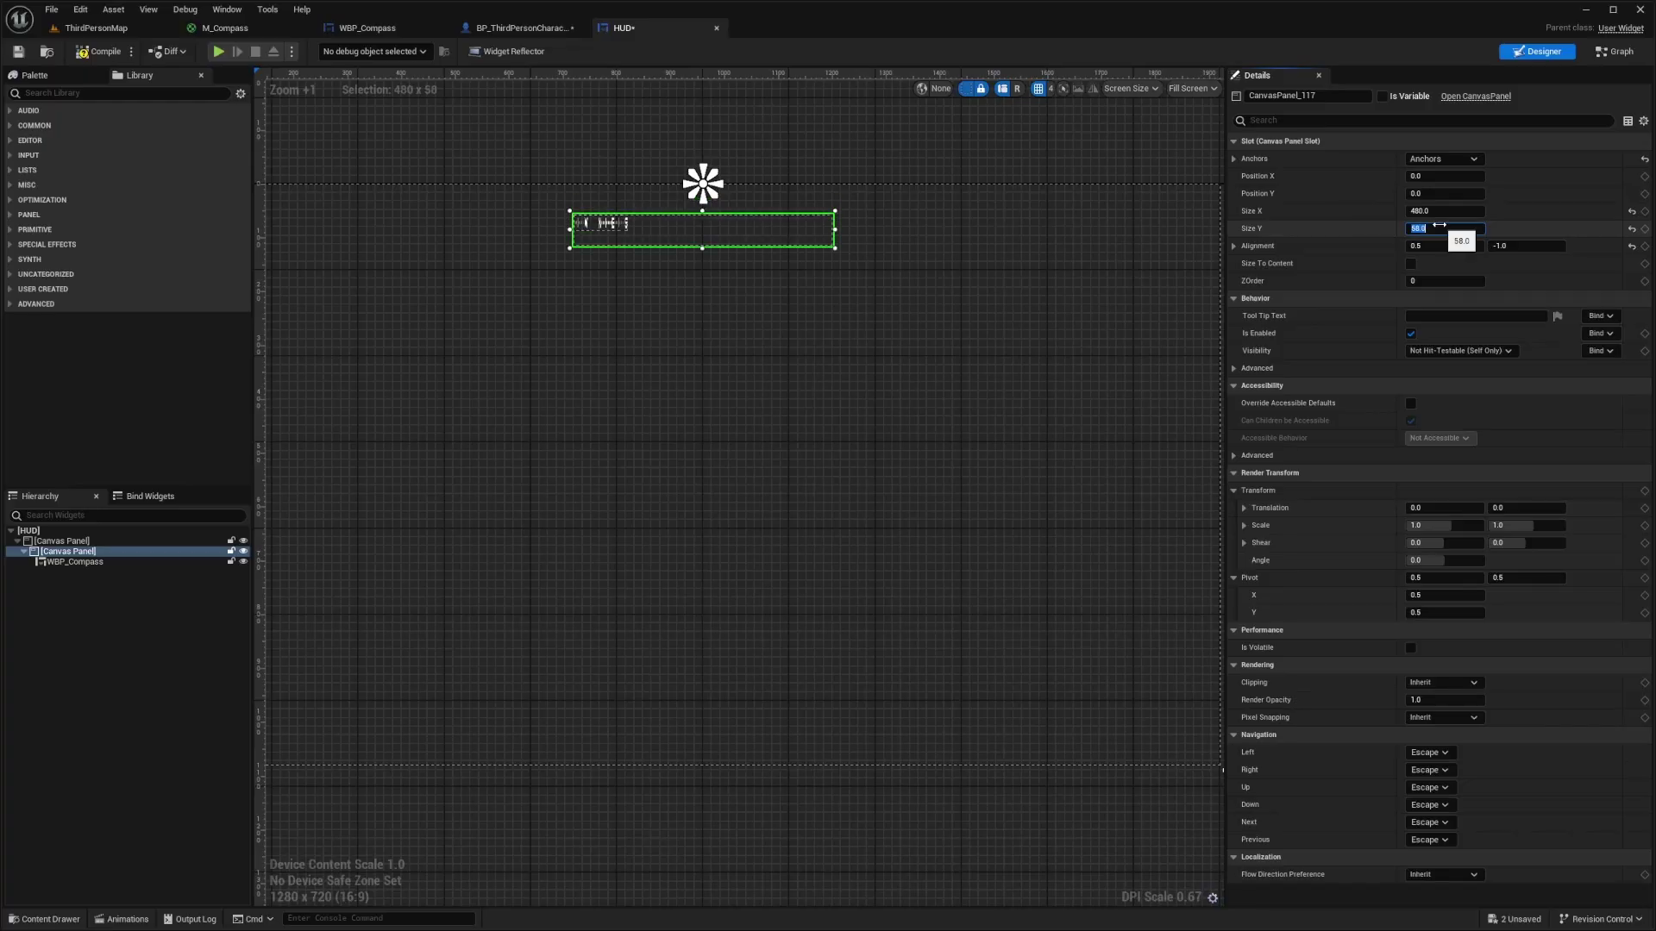
left_click(90, 565)
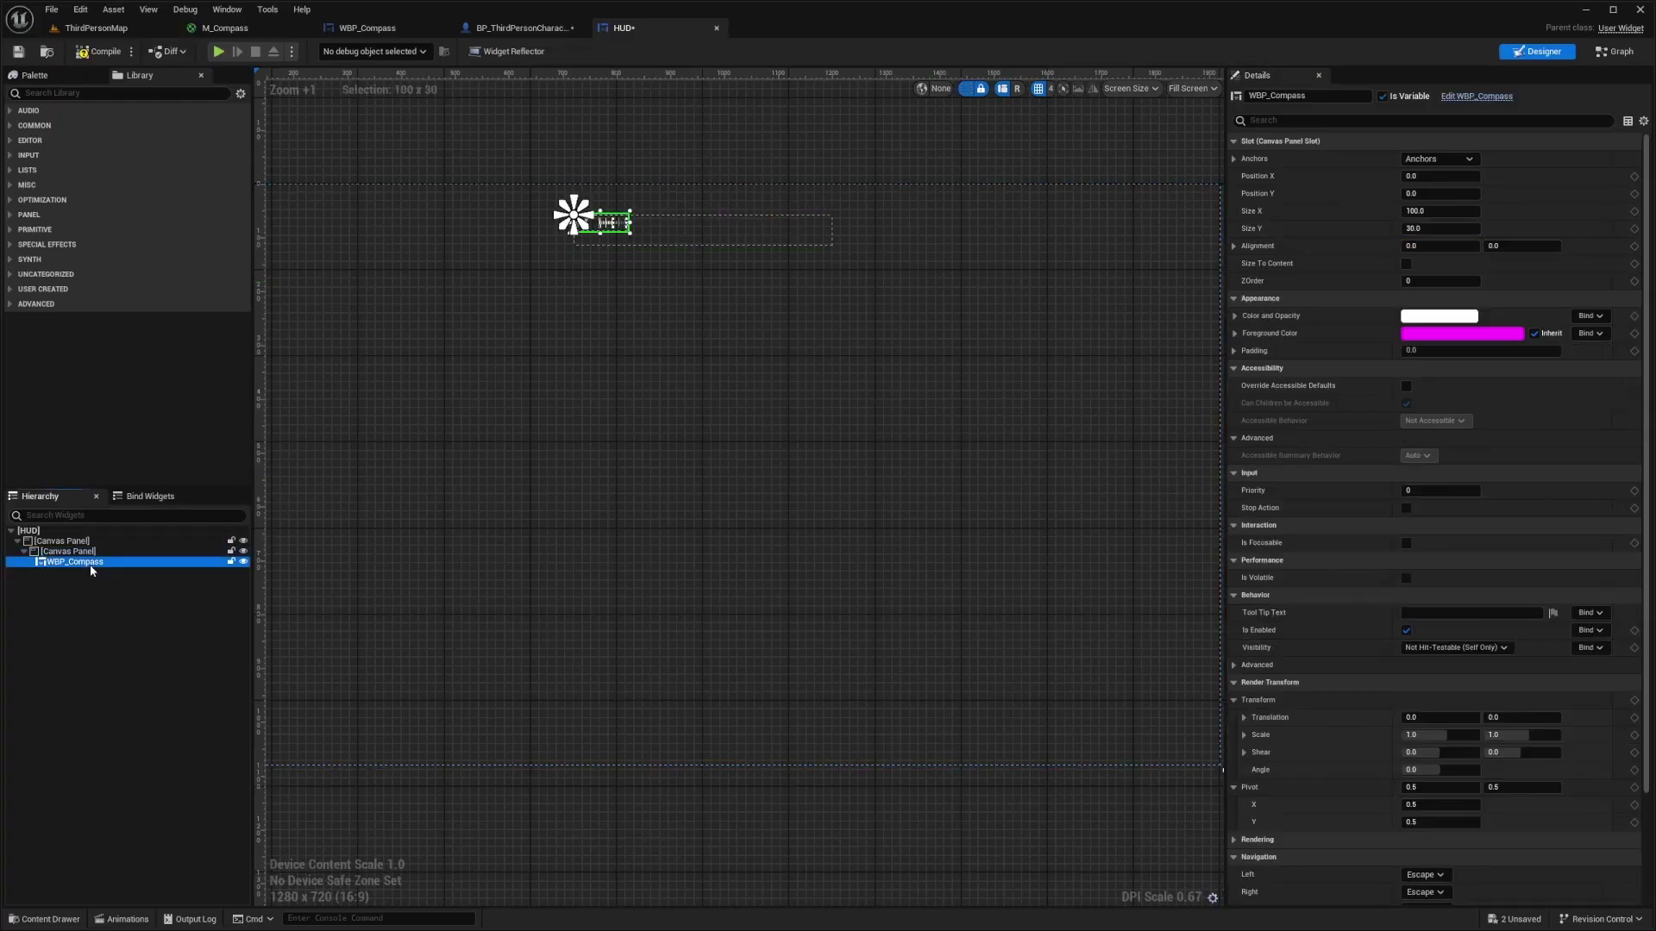
Step: Turn on Size To Content for WBP_Compass, then reselect the inner canvas panel
left_click(1406, 265)
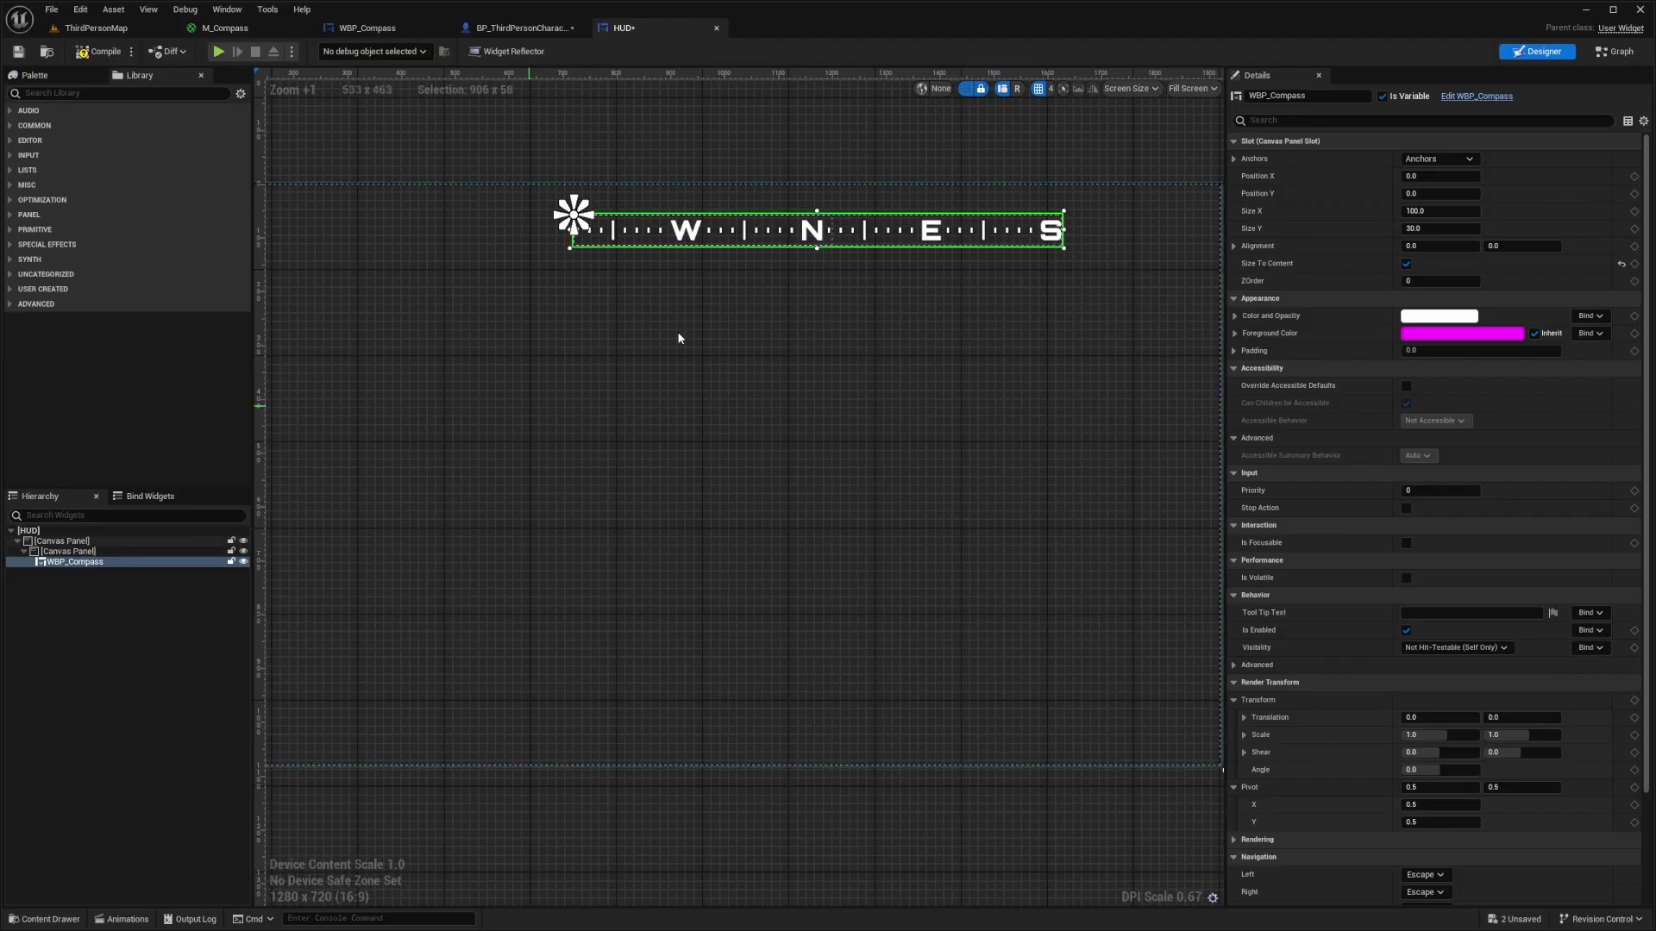
left_click(69, 551)
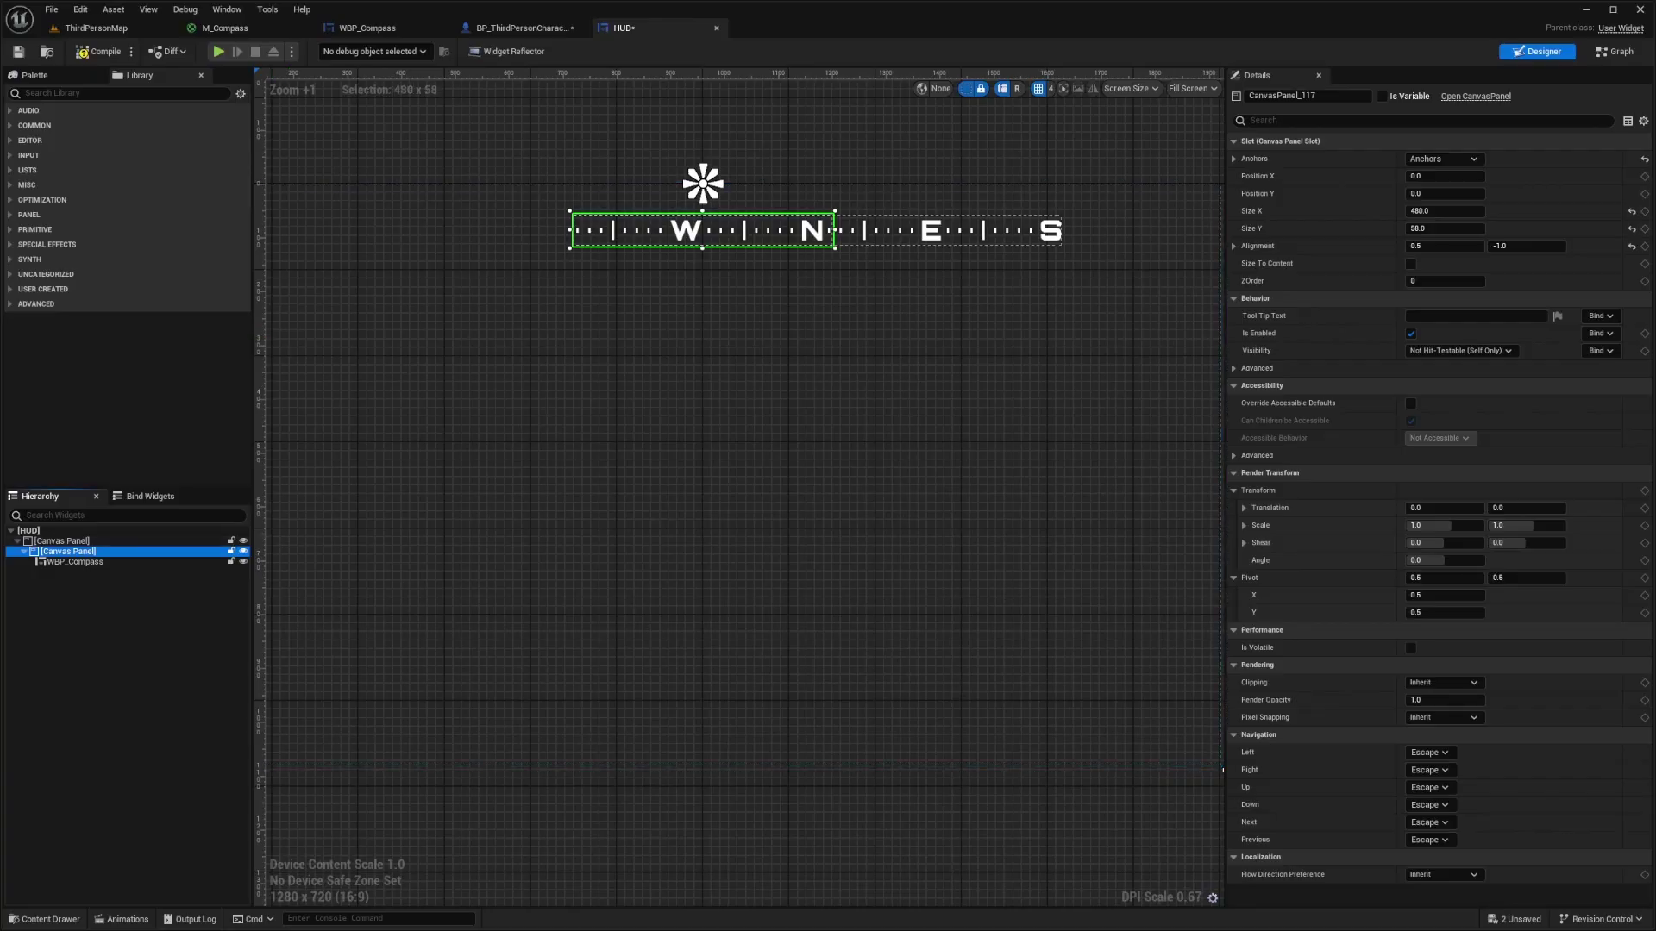
right_click(429, 379)
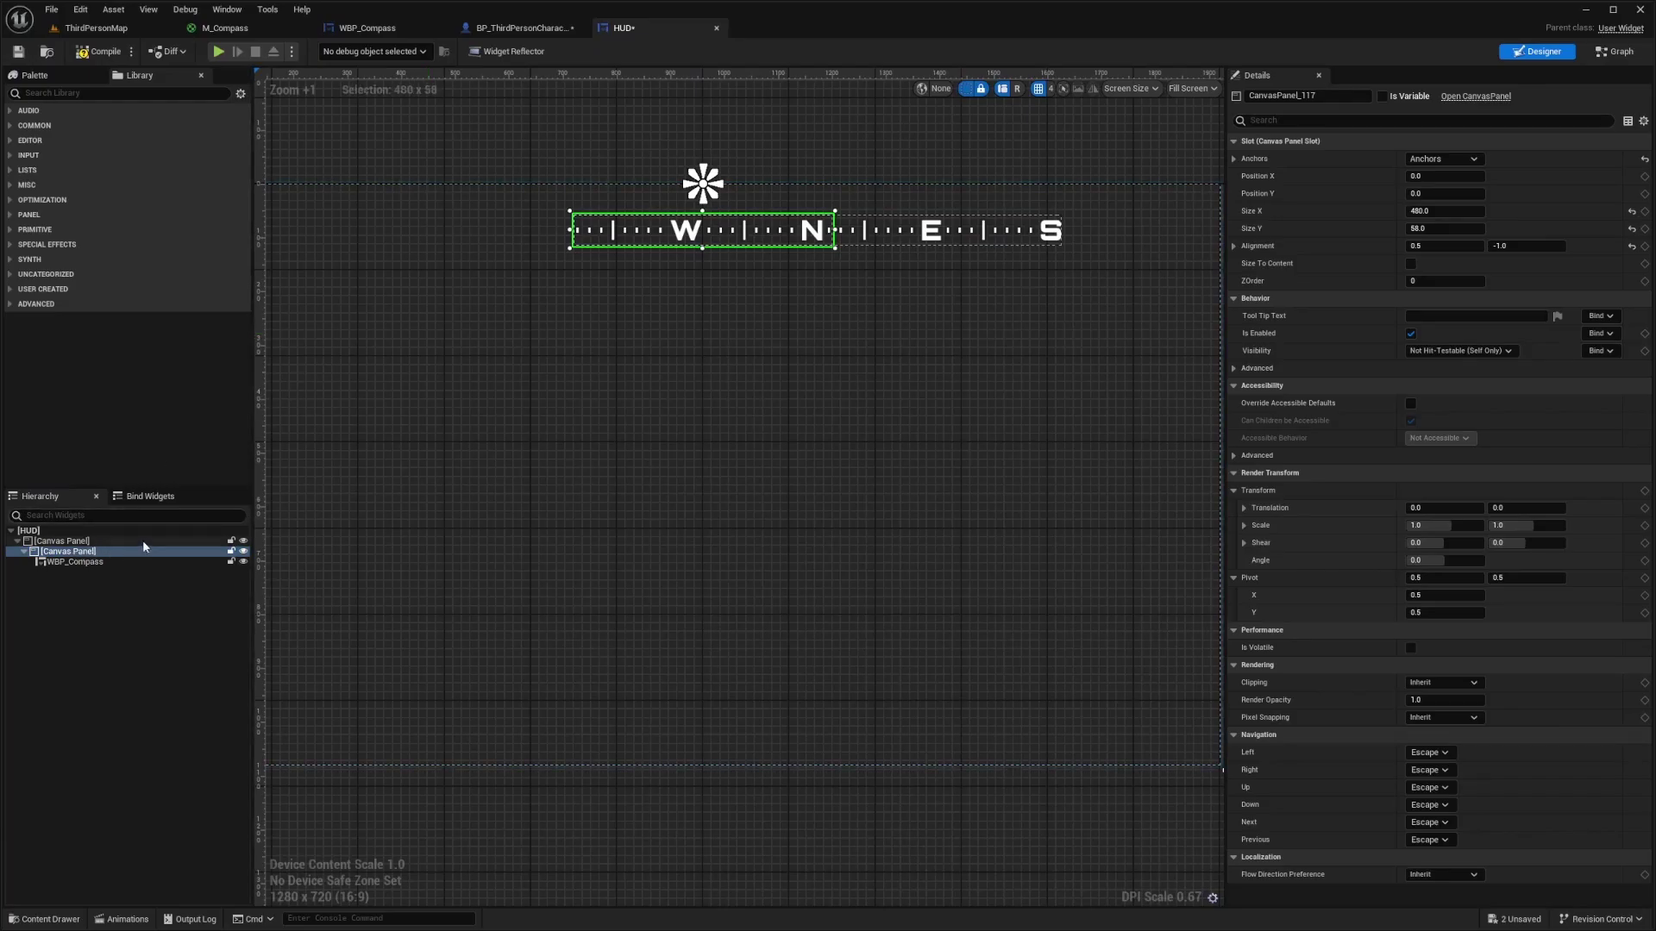
Step: Rename the inner panel CompassCanvasPanel and set its Clipping to Clip to Bounds
left_click(1339, 94)
type("Compass")
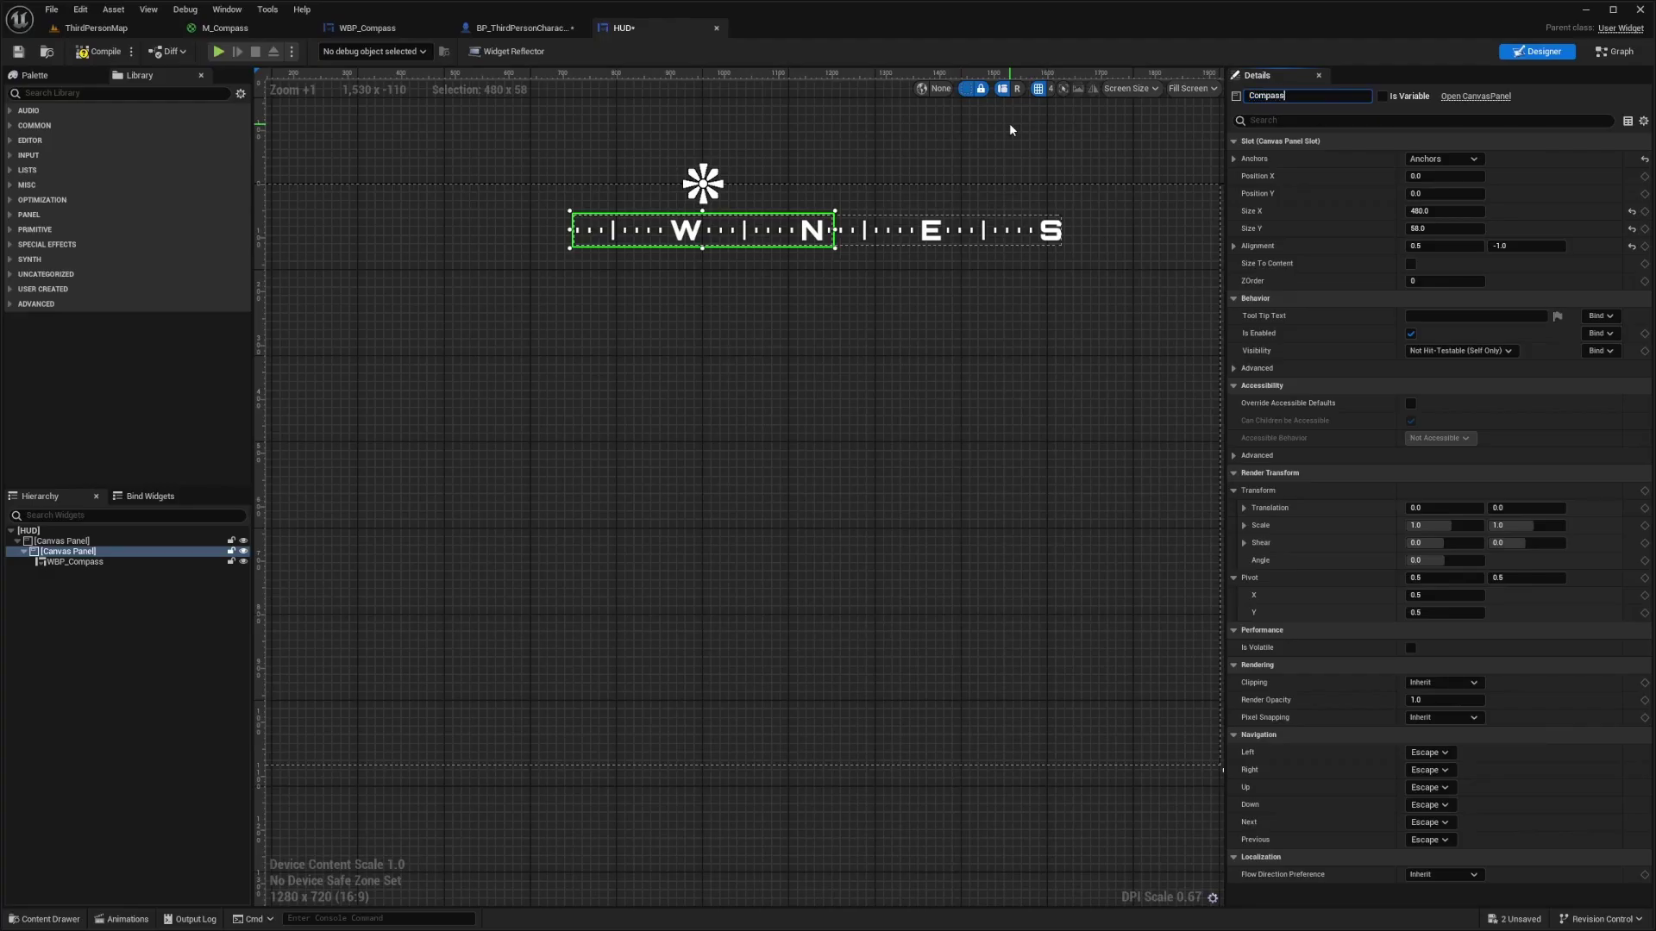
type("CanvasPanel")
key("Return")
left_click(1357, 95)
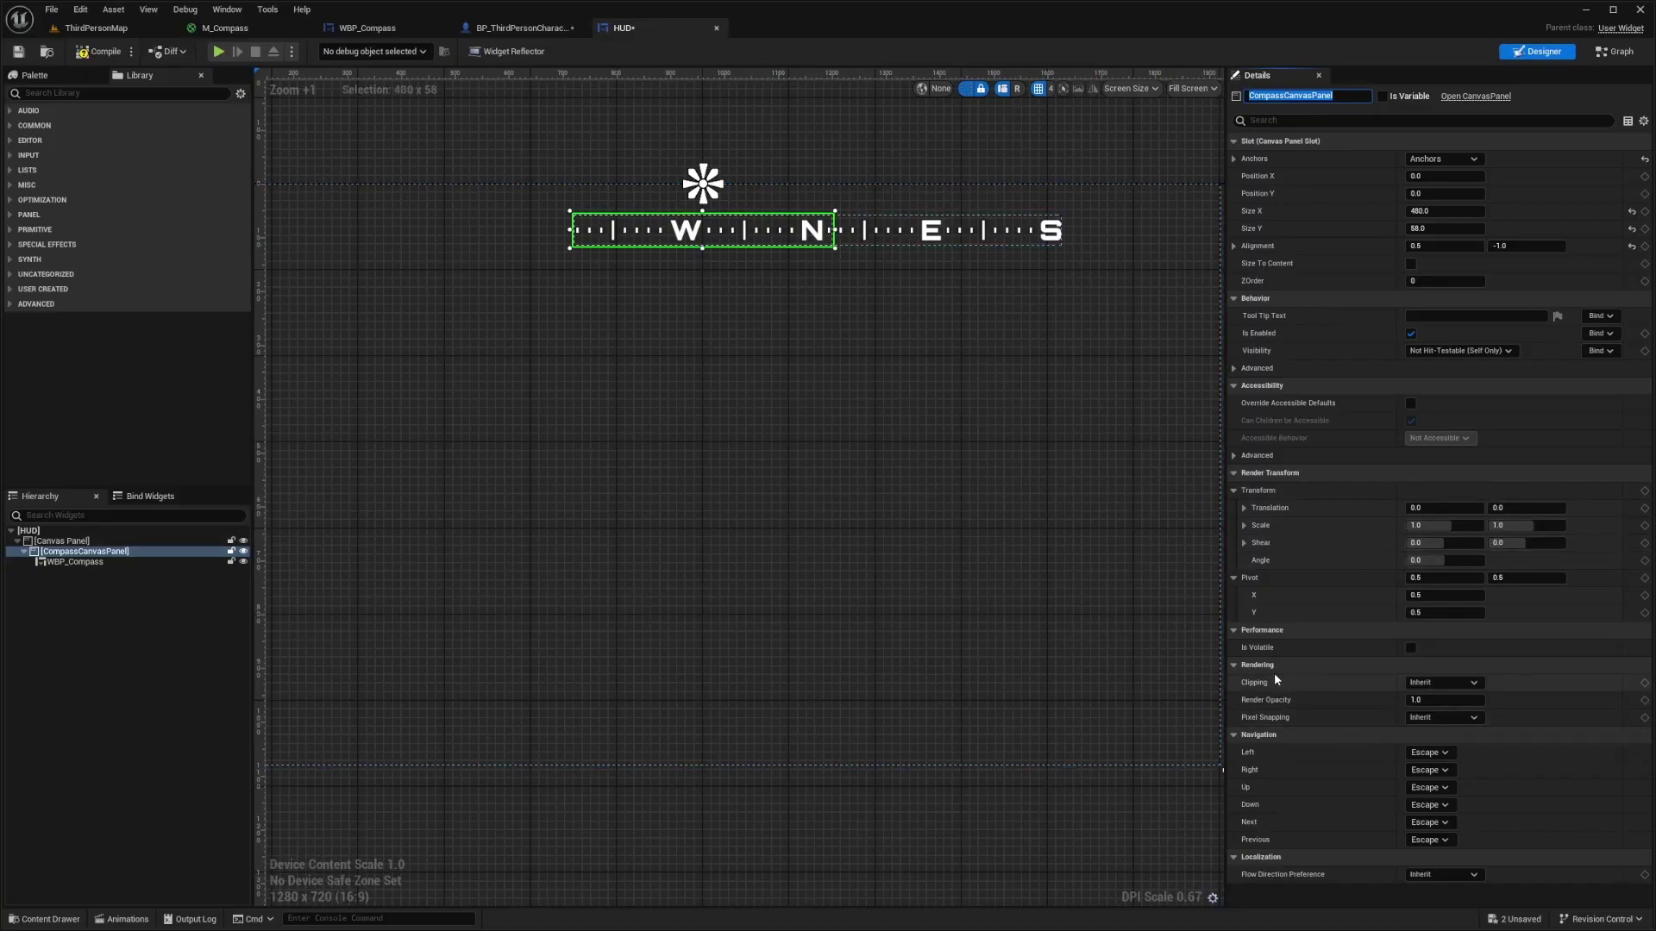
left_click(1440, 683)
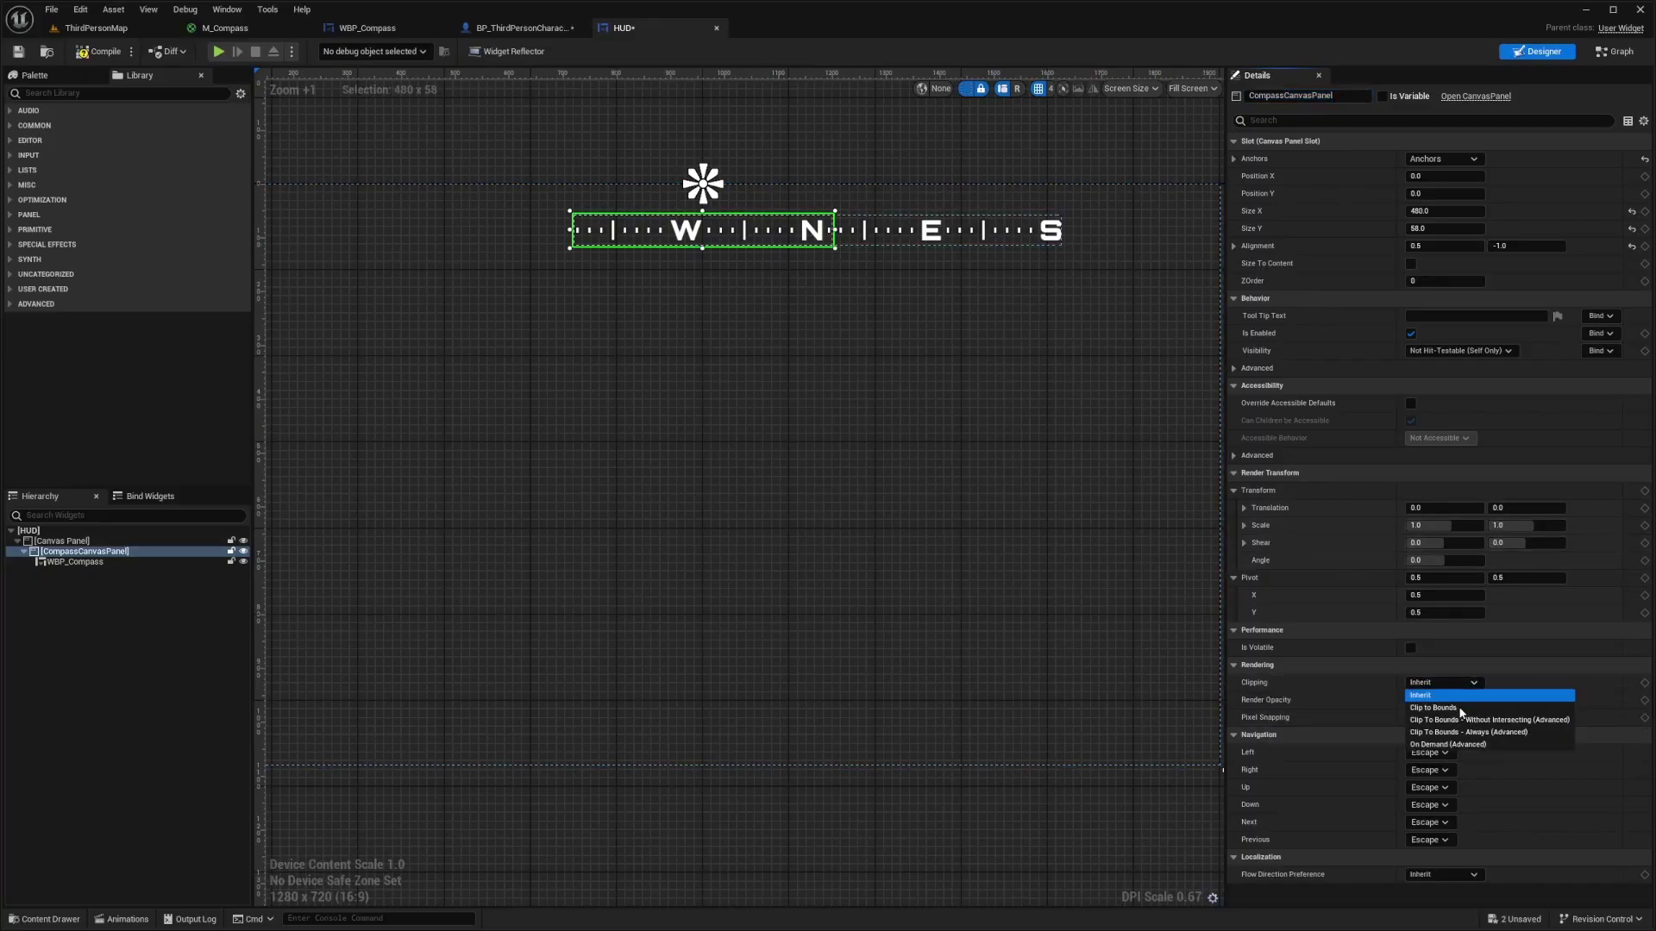
left_click(1436, 714)
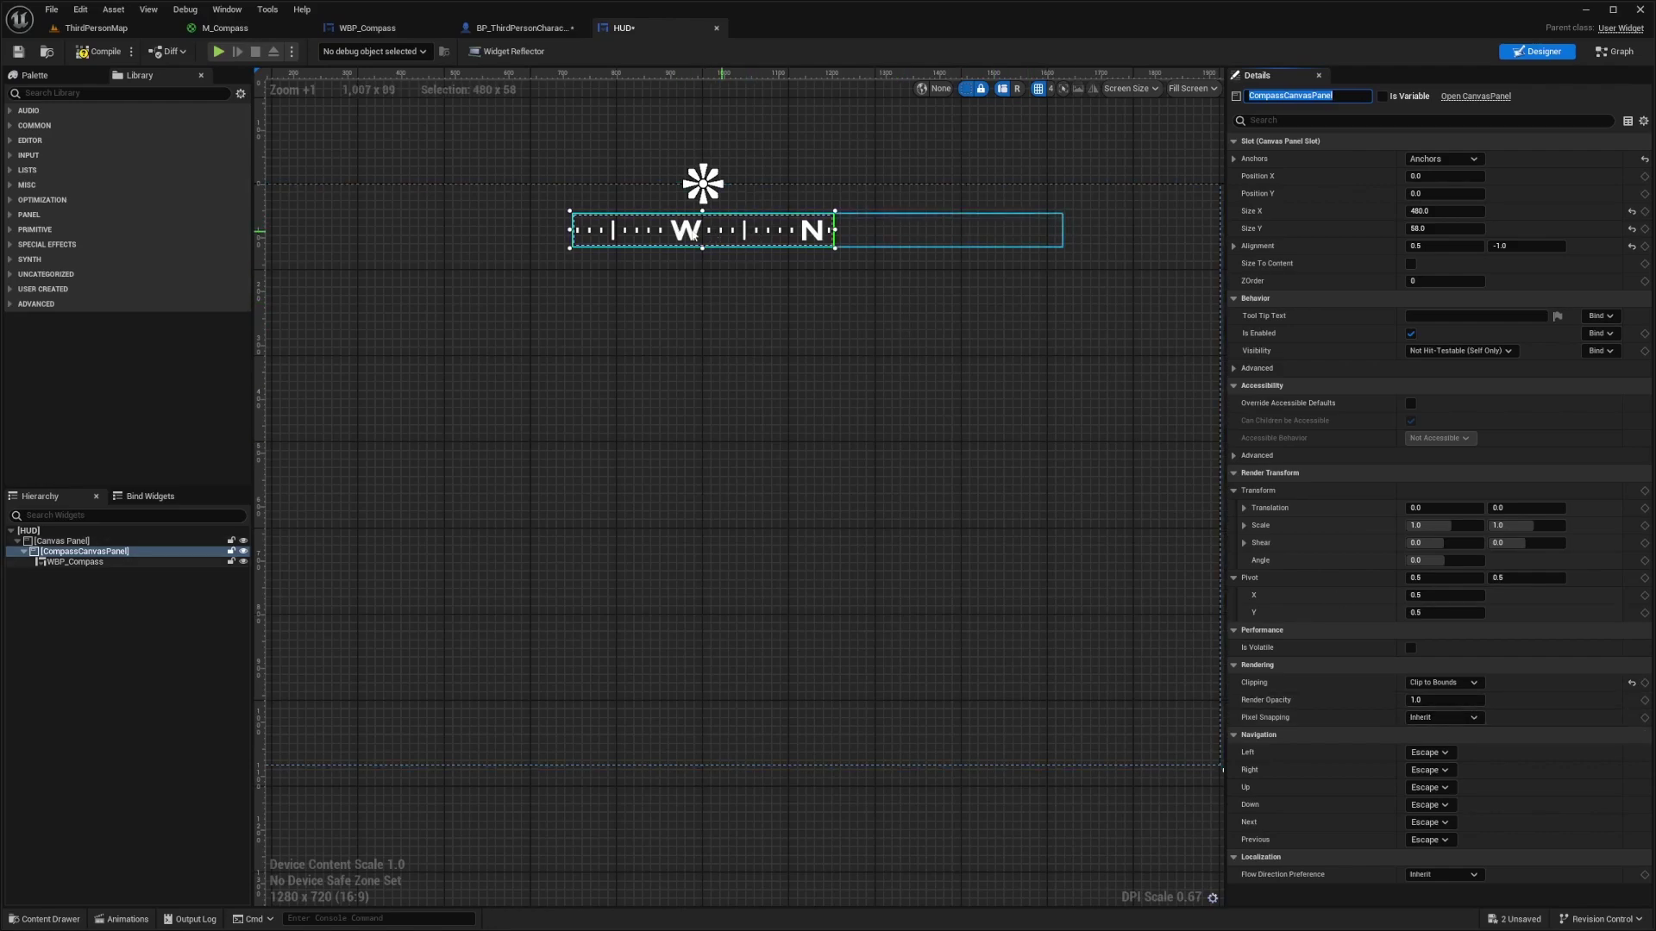
Step: Shift the WBP_Compass strip left inside the panel and collapse CompassCanvasPanel in the hierarchy
left_click(74, 561)
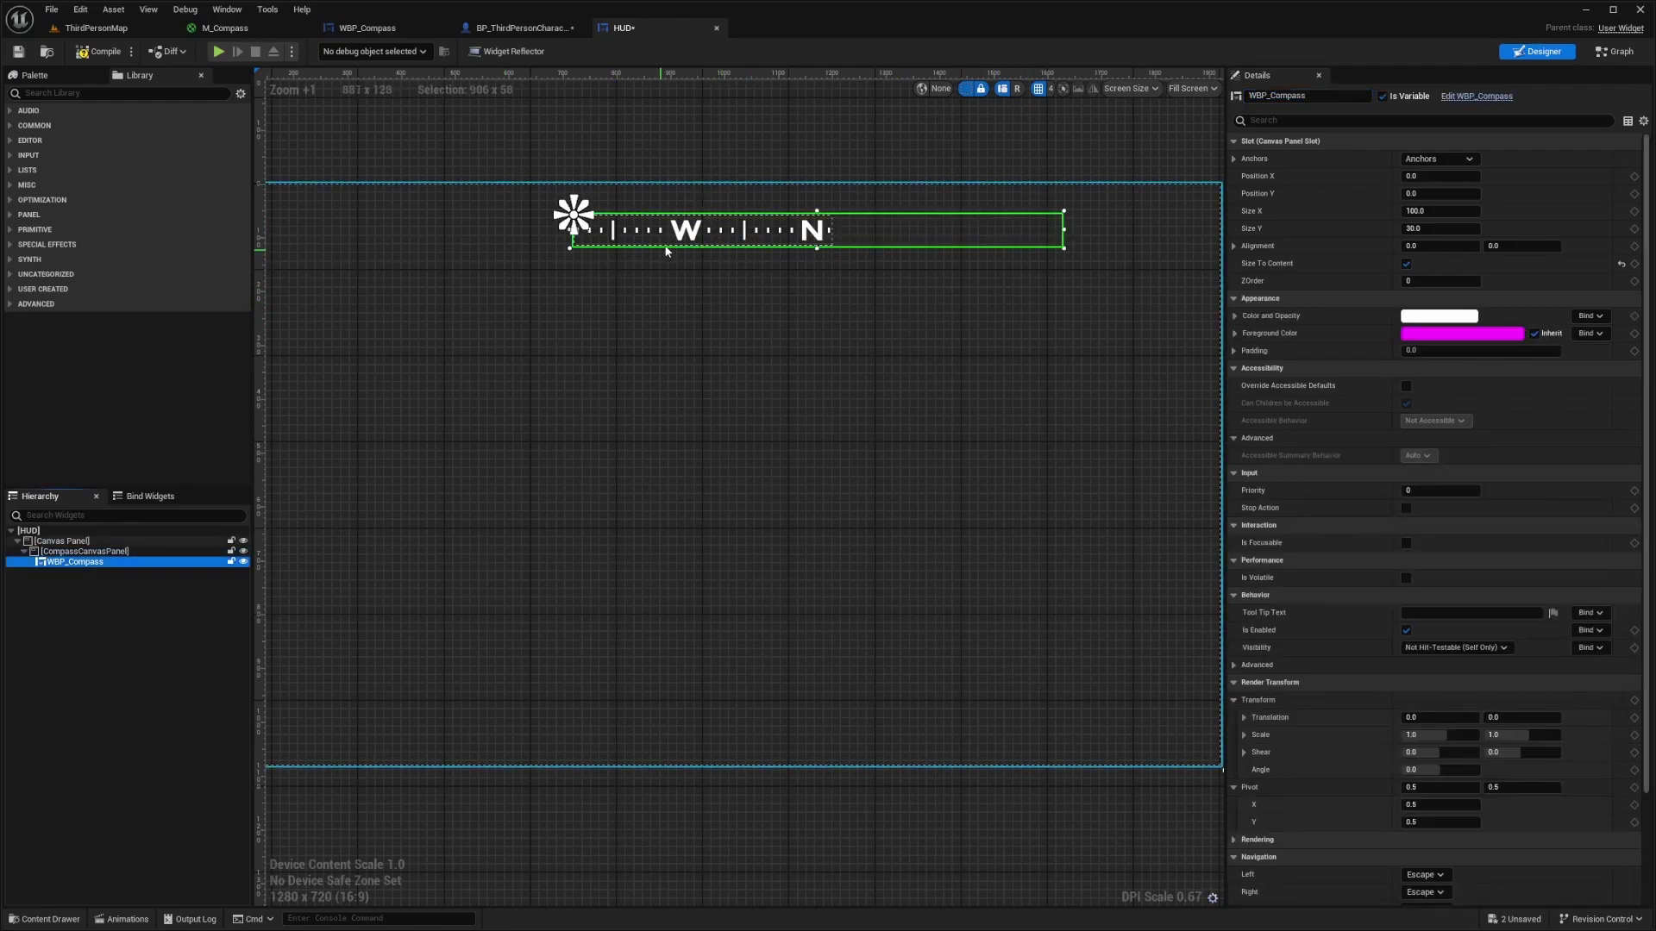
mouse_move(734, 226)
left_mouse_down()
mouse_move(519, 224)
mouse_move(843, 221)
mouse_move(631, 228)
mouse_move(759, 231)
mouse_move(744, 232)
left_mouse_up()
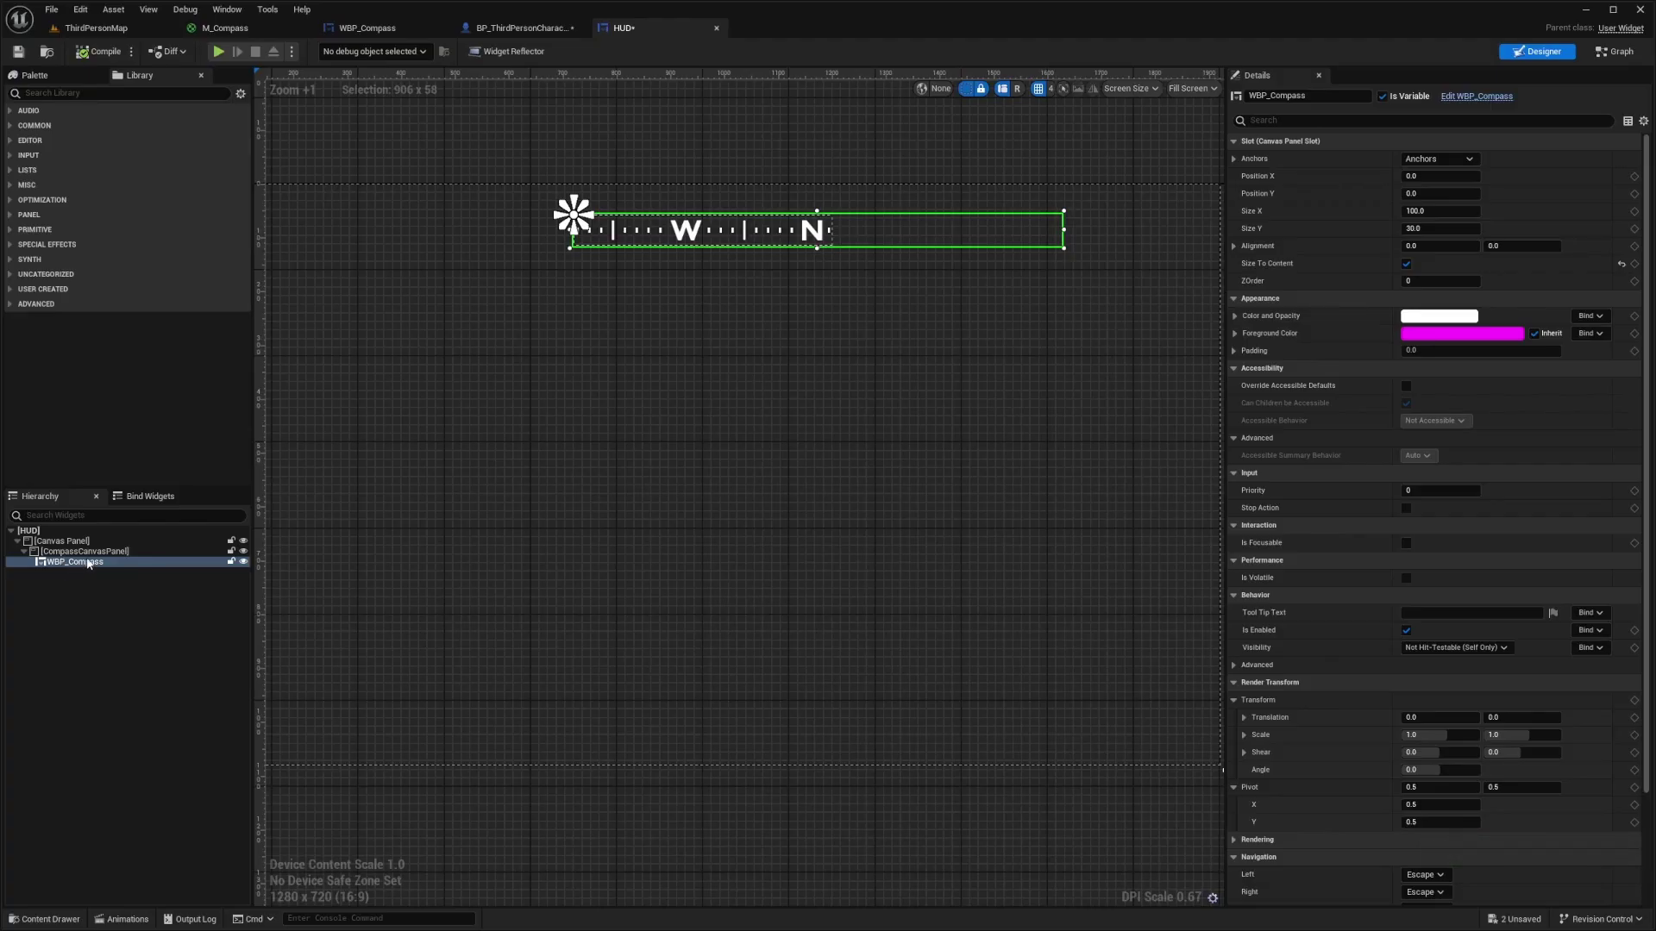
left_click(23, 552)
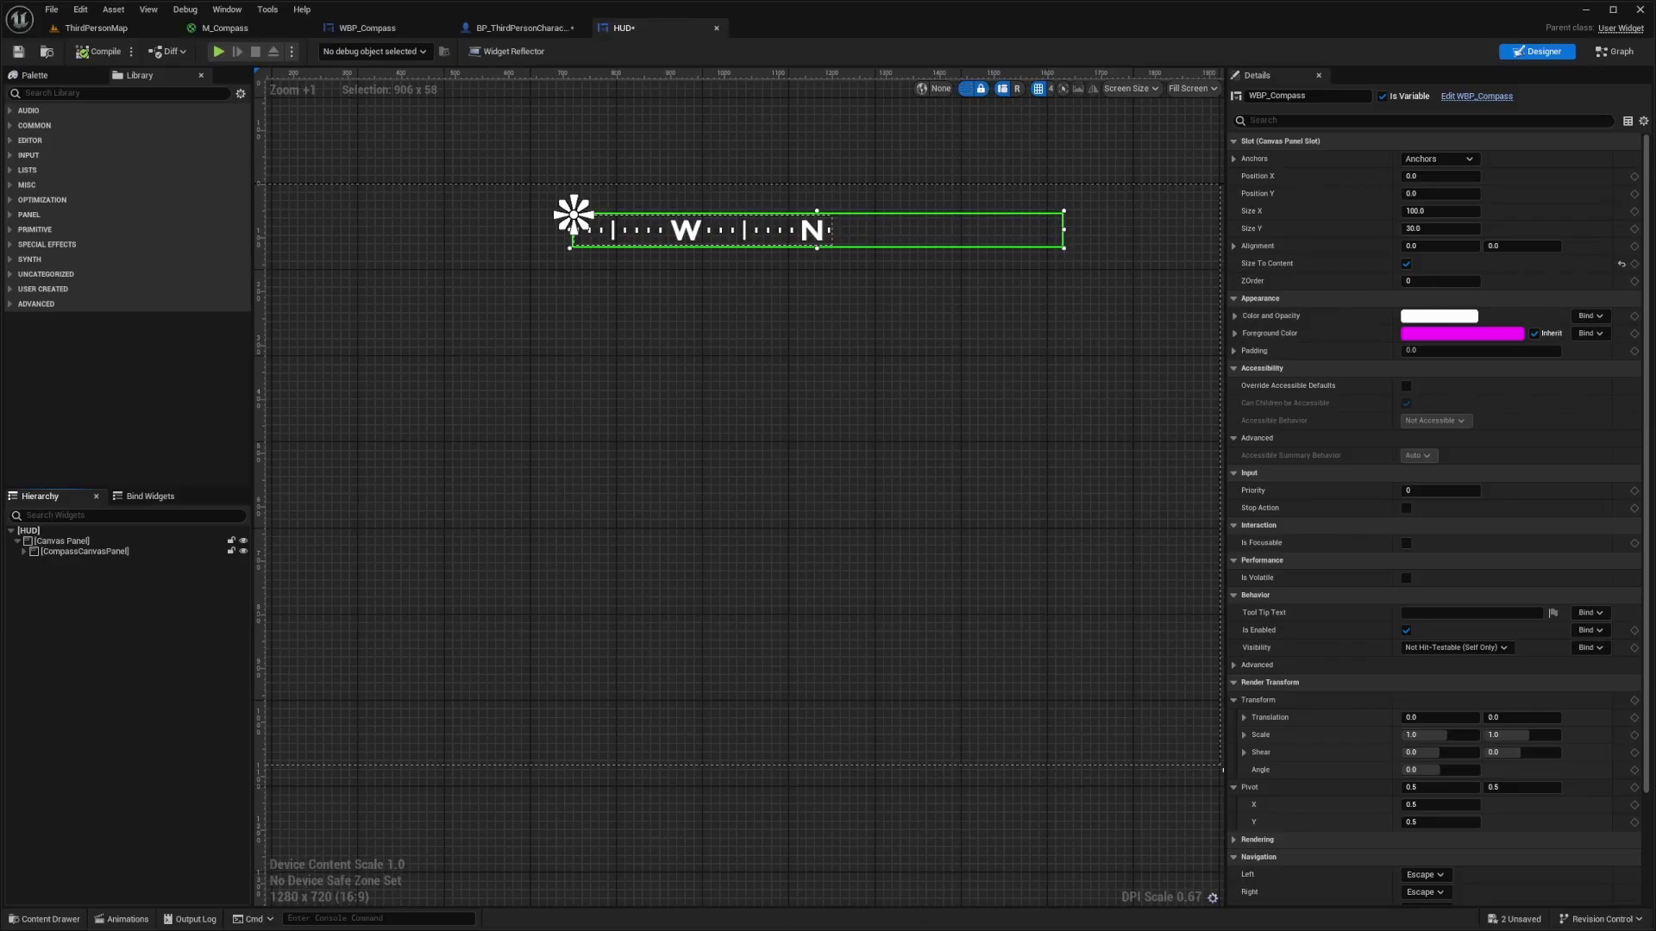
left_click(86, 27)
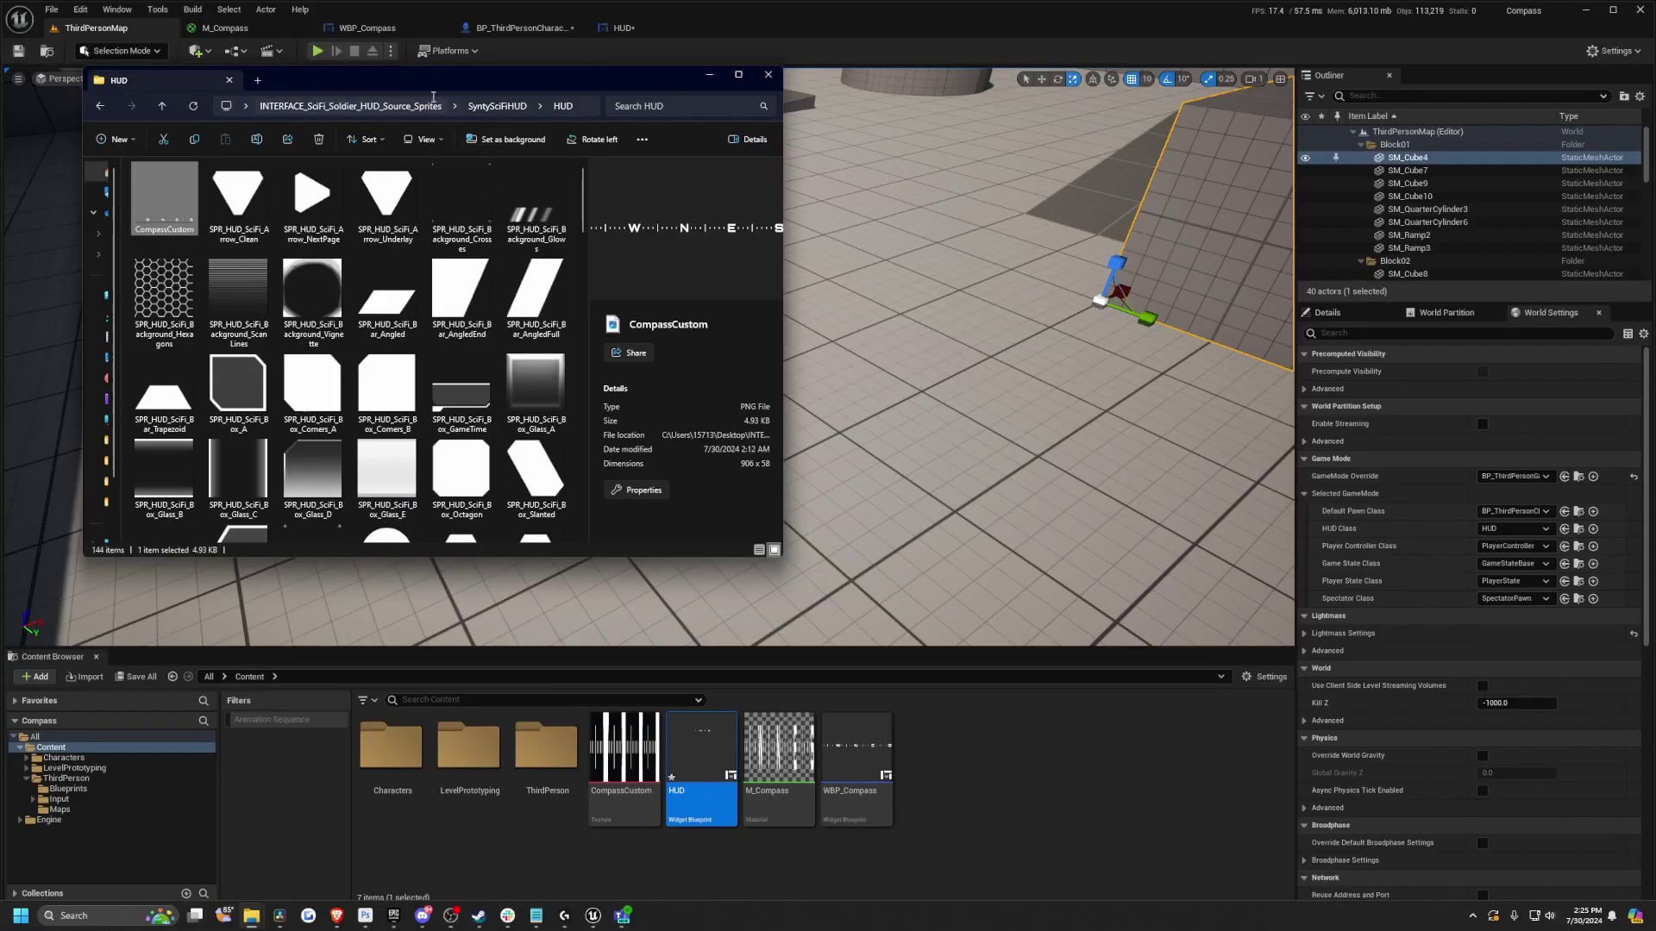
Step: Drag SPR_HUD_SciFi_Box_Glass_B from File Explorer into Unreal's Content Browser
left_click_drag(421, 92, 463, 103)
scroll(436, 392, "down", 6)
scroll(470, 385, "up", 10)
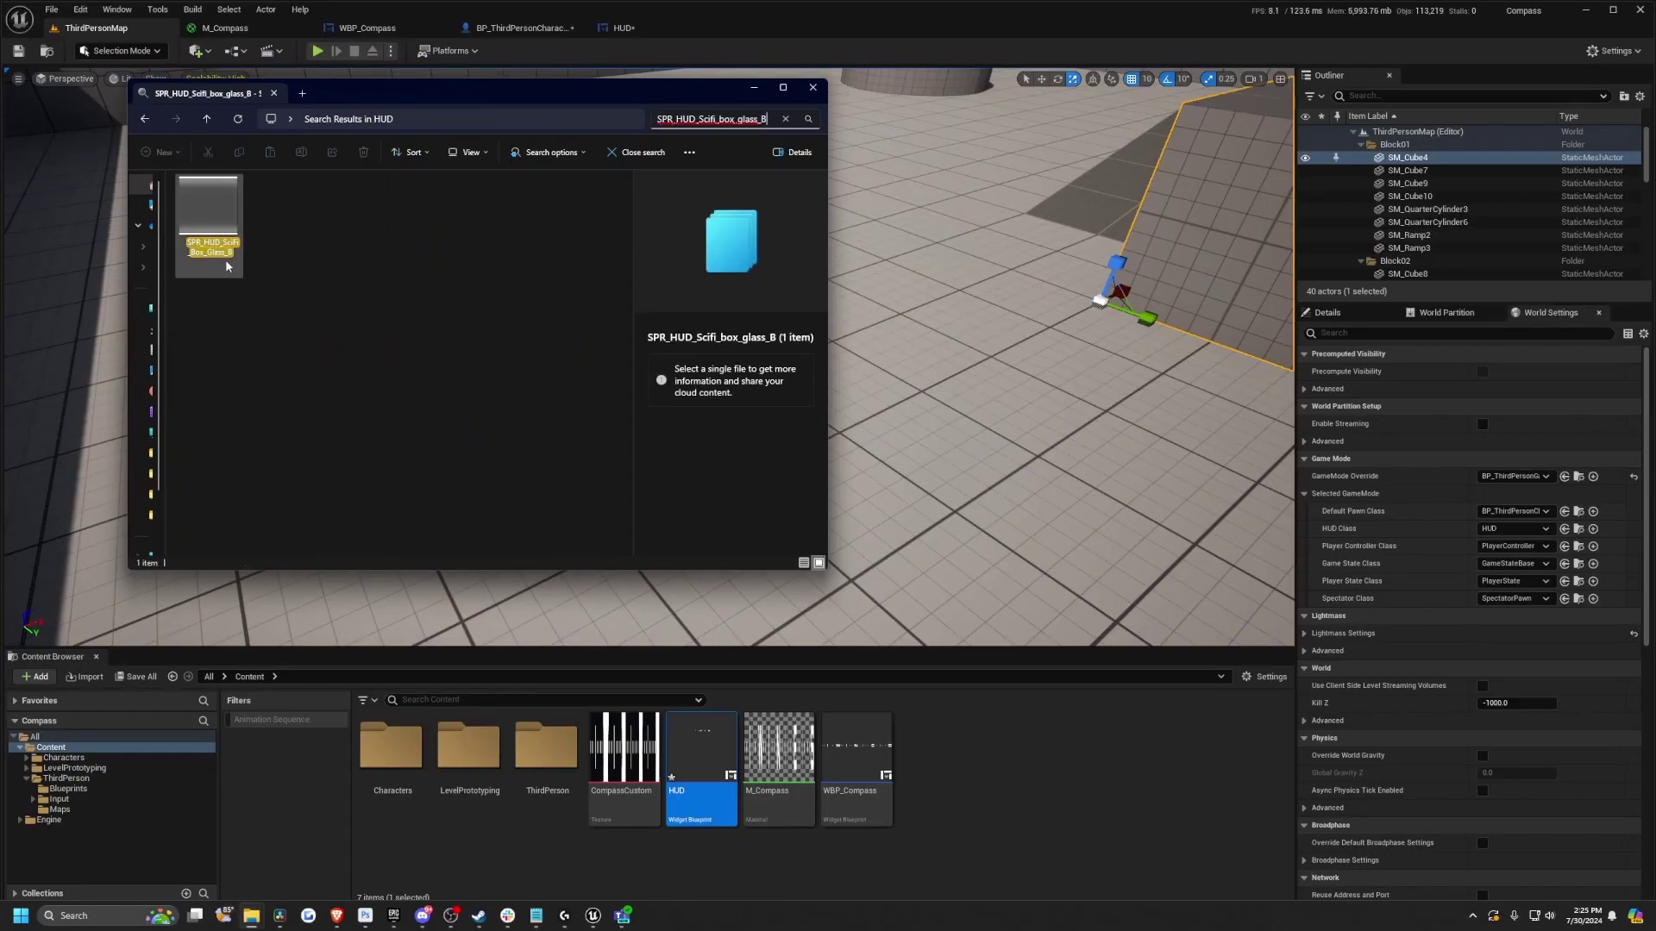
left_click(214, 256)
left_click_drag(205, 233, 976, 776)
Step: In the Photoshop mock-up, show the Layer 2 and Layer 3 brackets and hide the centre bracket pair
key("alt+Tab")
left_click(1362, 802)
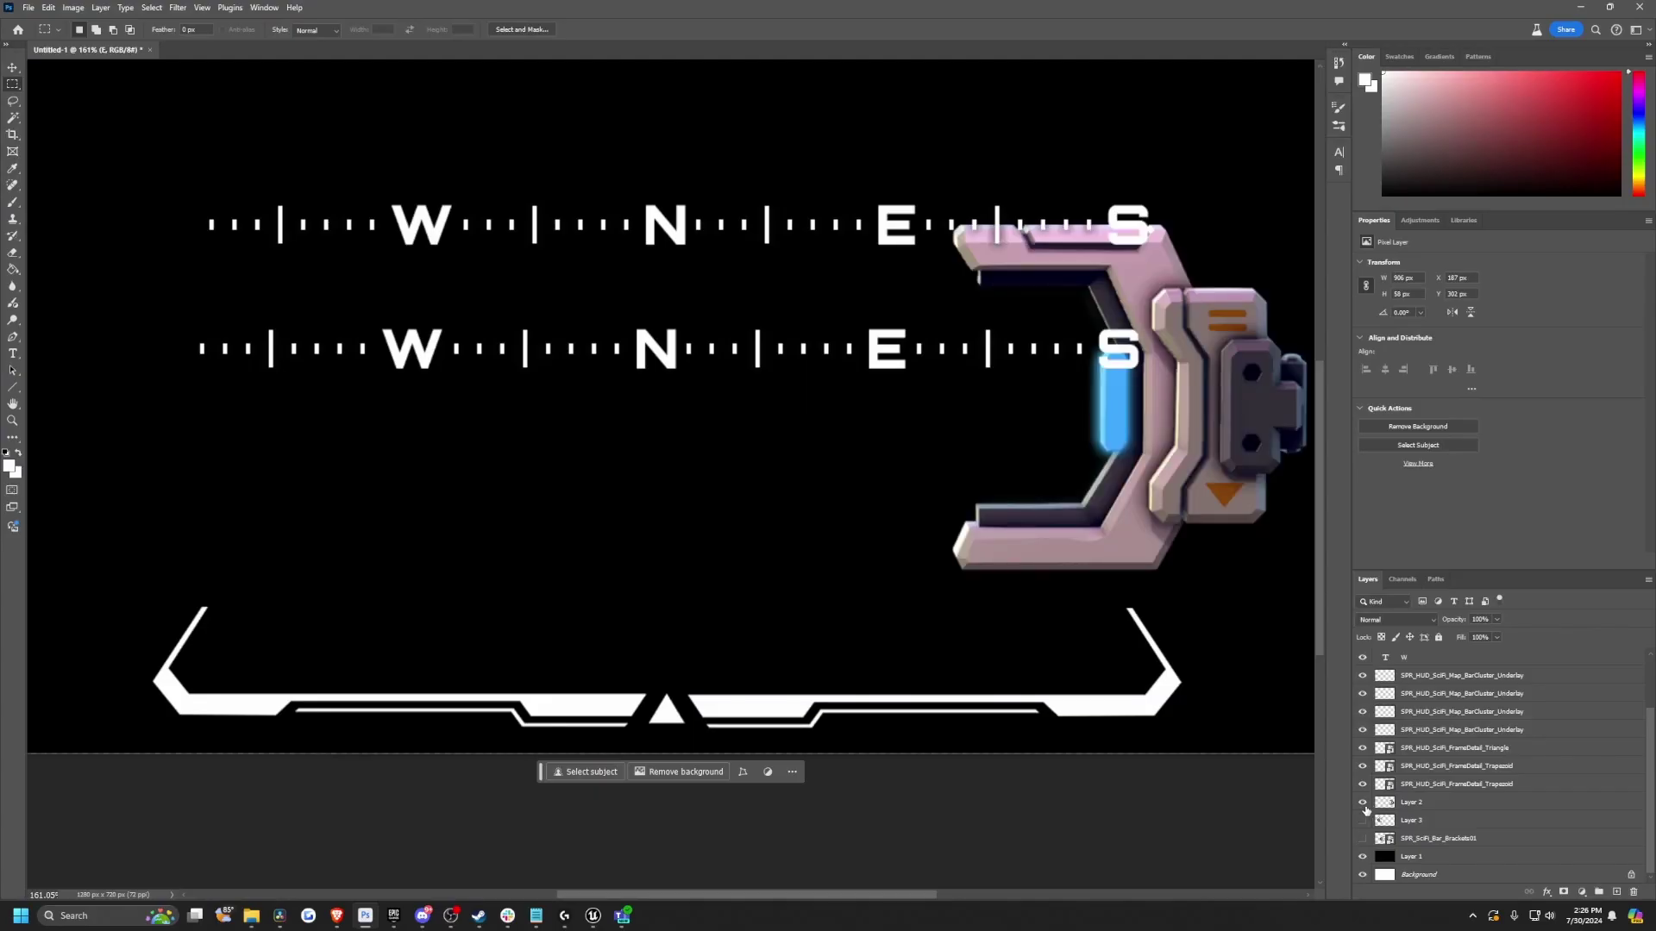
left_click(1363, 820)
left_click(1362, 838)
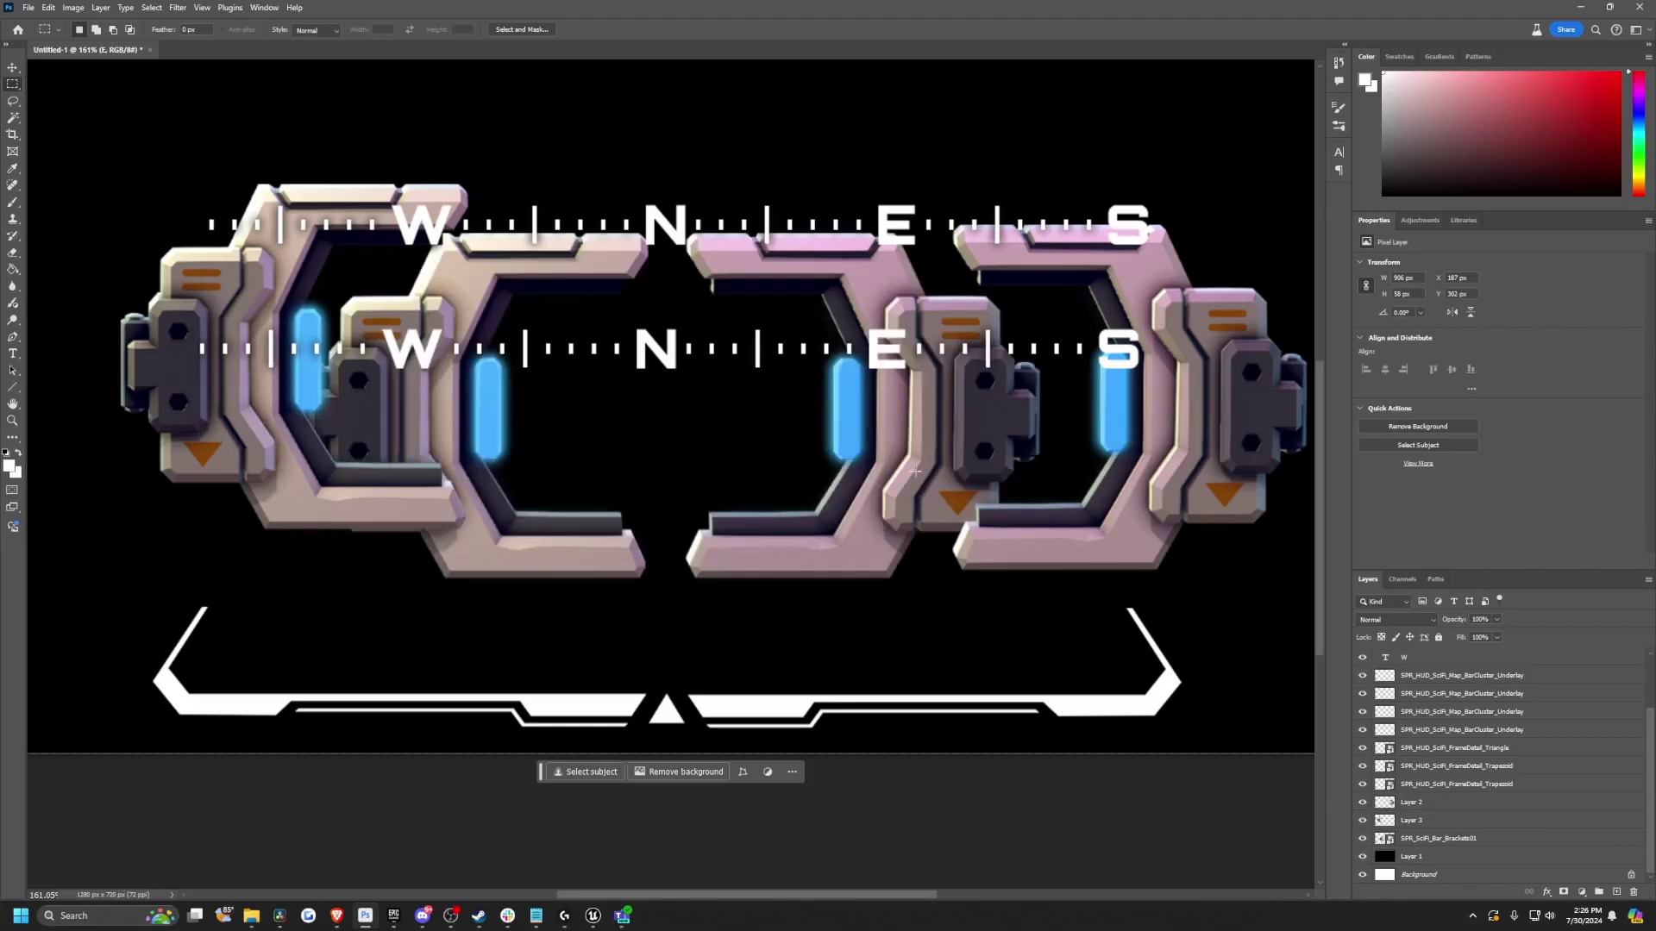
left_click(1363, 838)
left_click(1362, 838)
left_click(1363, 838)
Step: Check the left and right bracket layers, select SPR_SciFi_Bar_Brackets01, and minimize Photoshop
left_click(1362, 820)
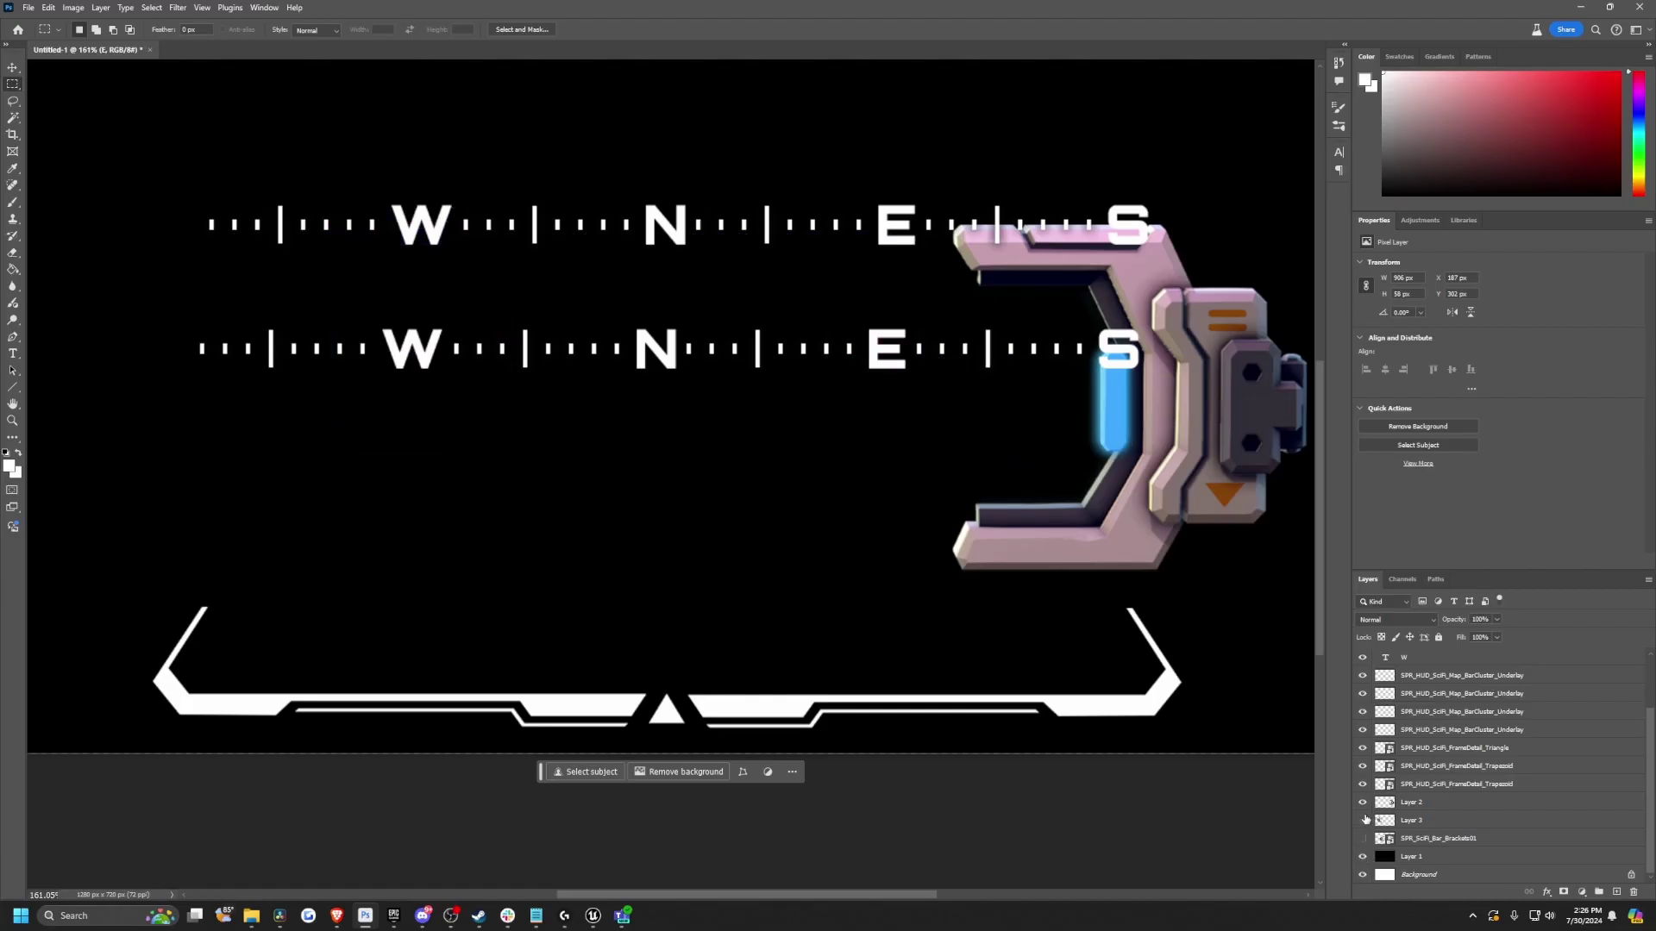
left_click(1363, 820)
left_click(1363, 802)
left_click(1363, 802)
left_click(1436, 807)
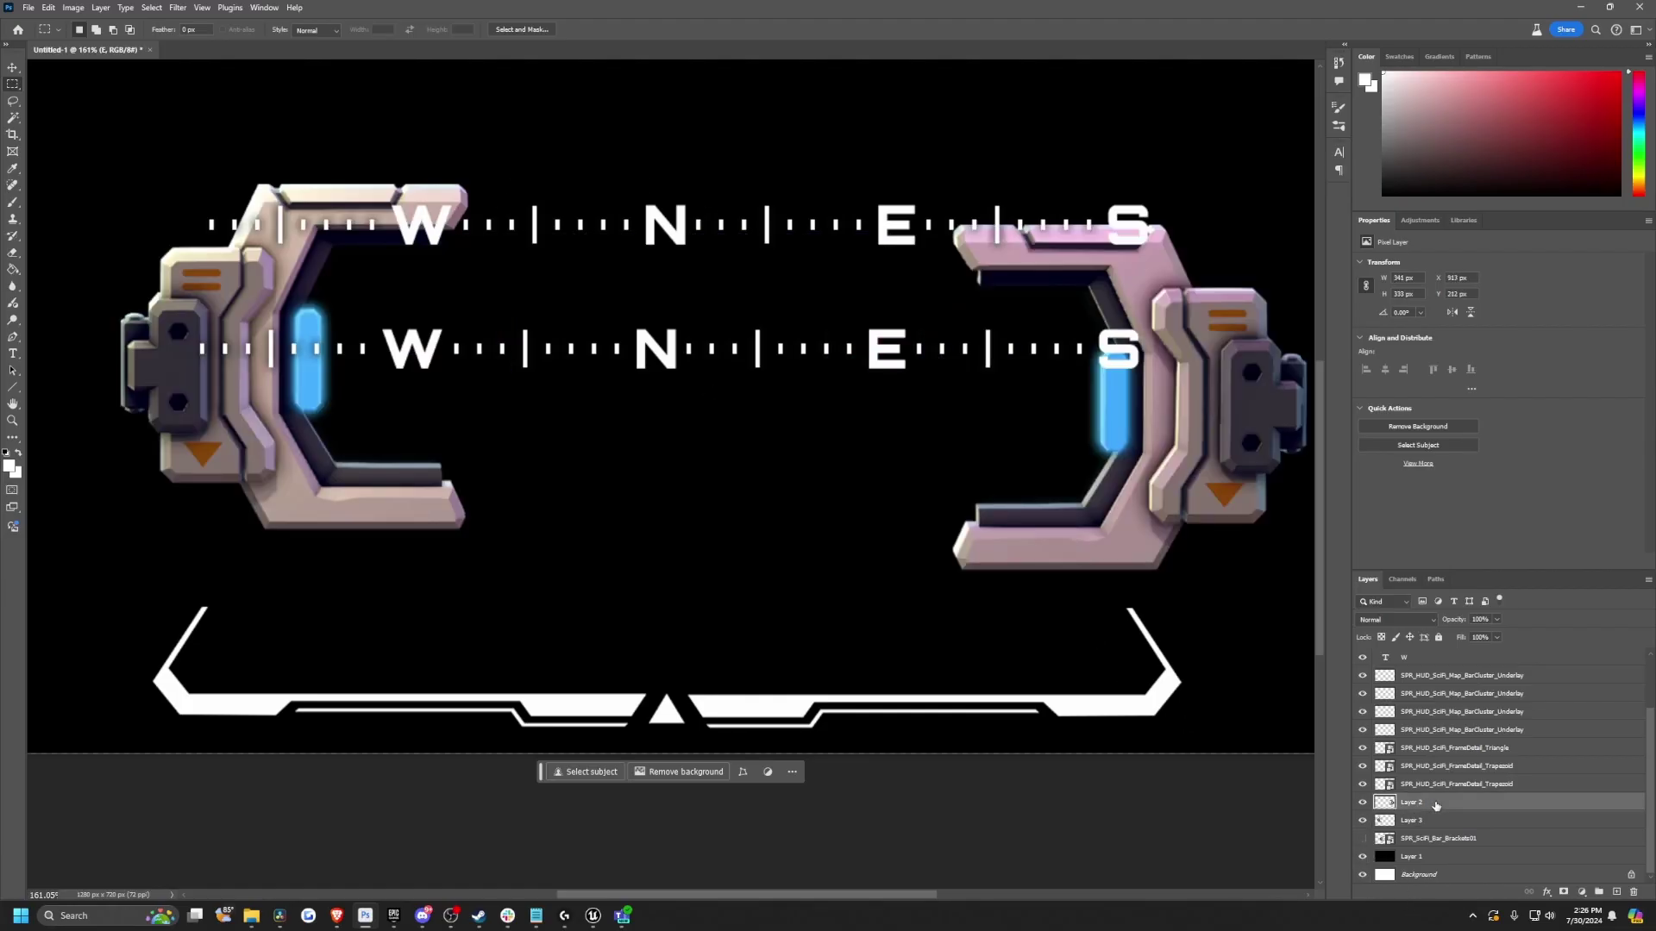
left_click(1446, 838)
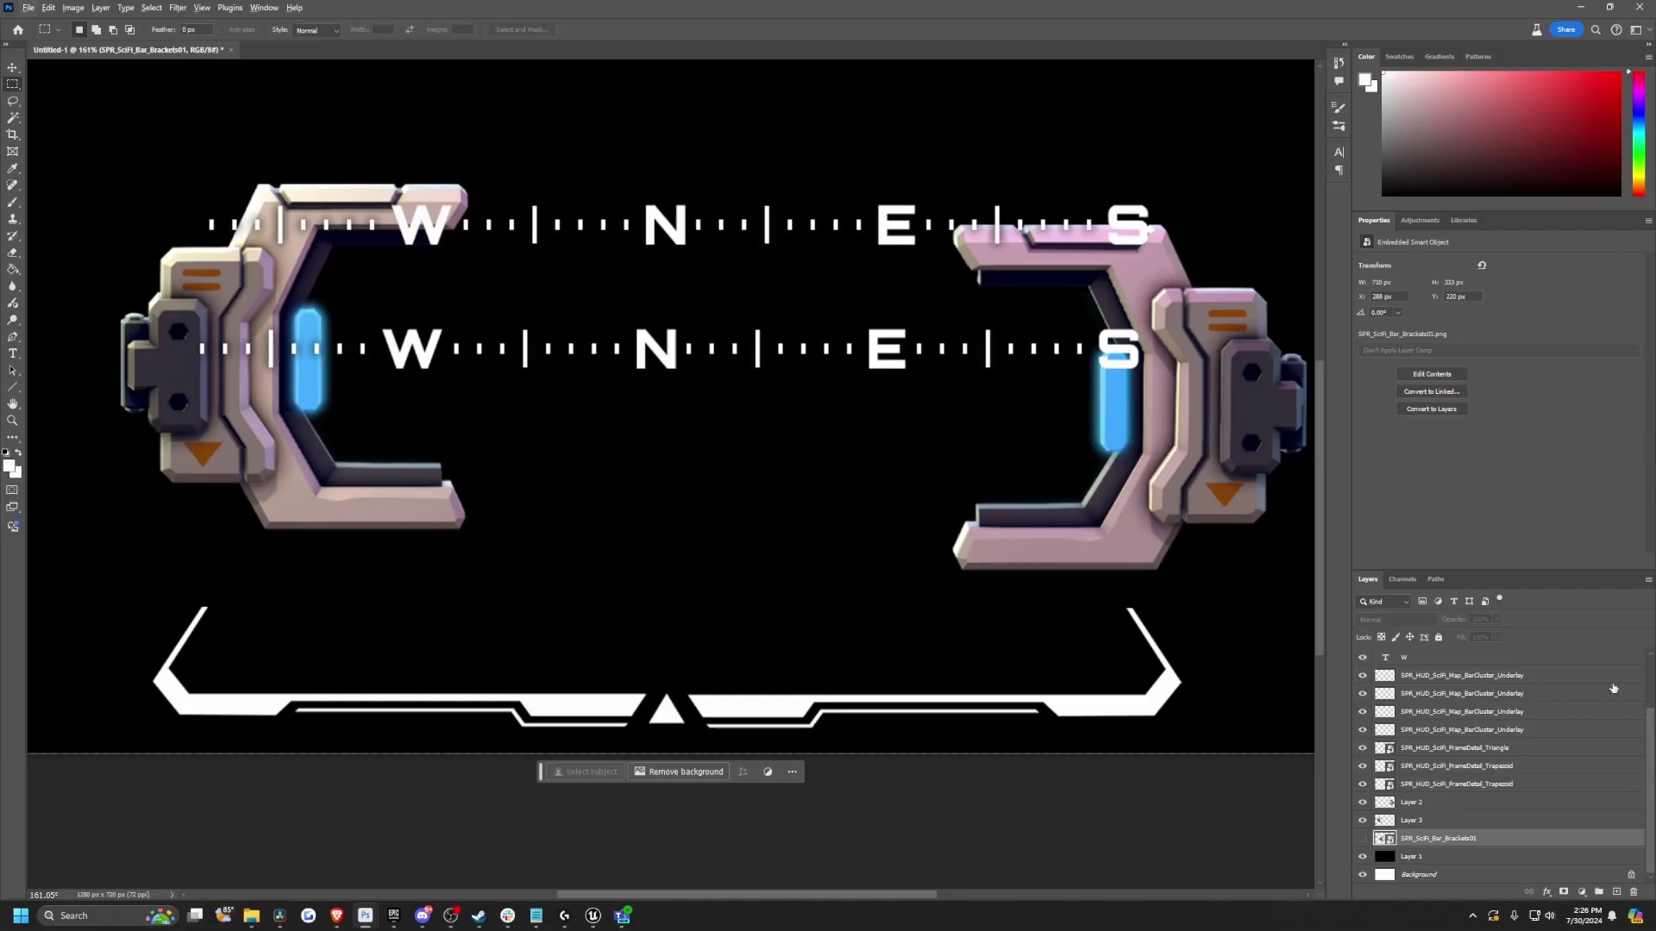
left_click(1580, 8)
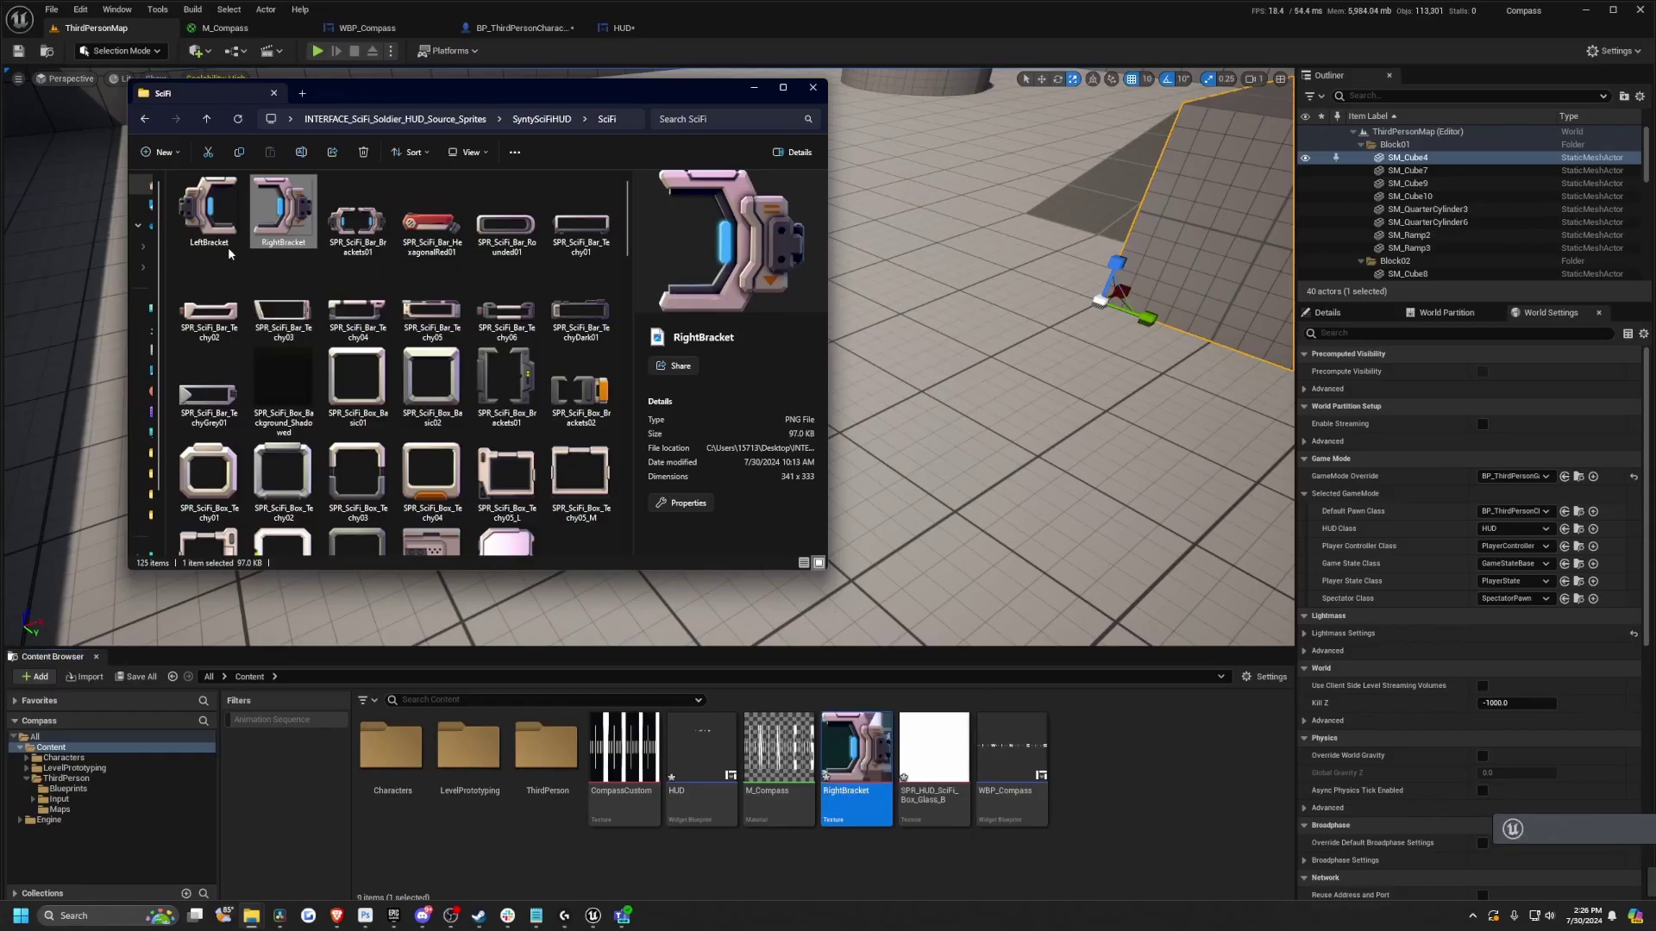
Step: Import SPR_HUD_SciFi_Box_Glass_E into the Content Browser, enlarge the browser, and reopen the HUD widget
left_click(208, 211)
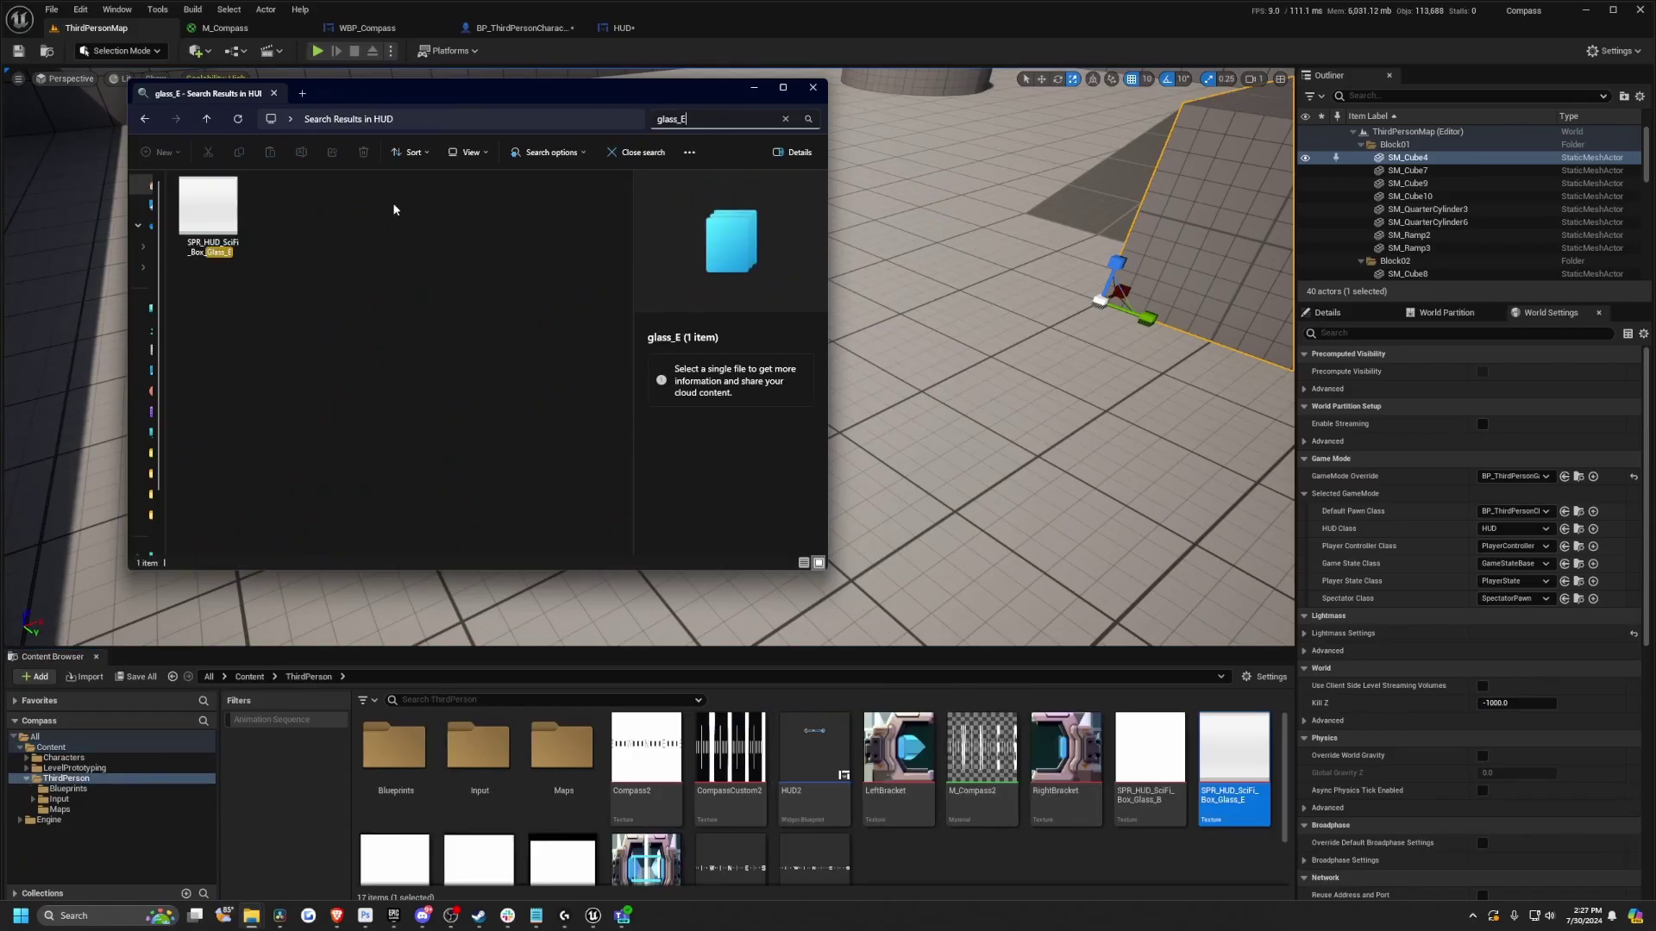
left_click(212, 259)
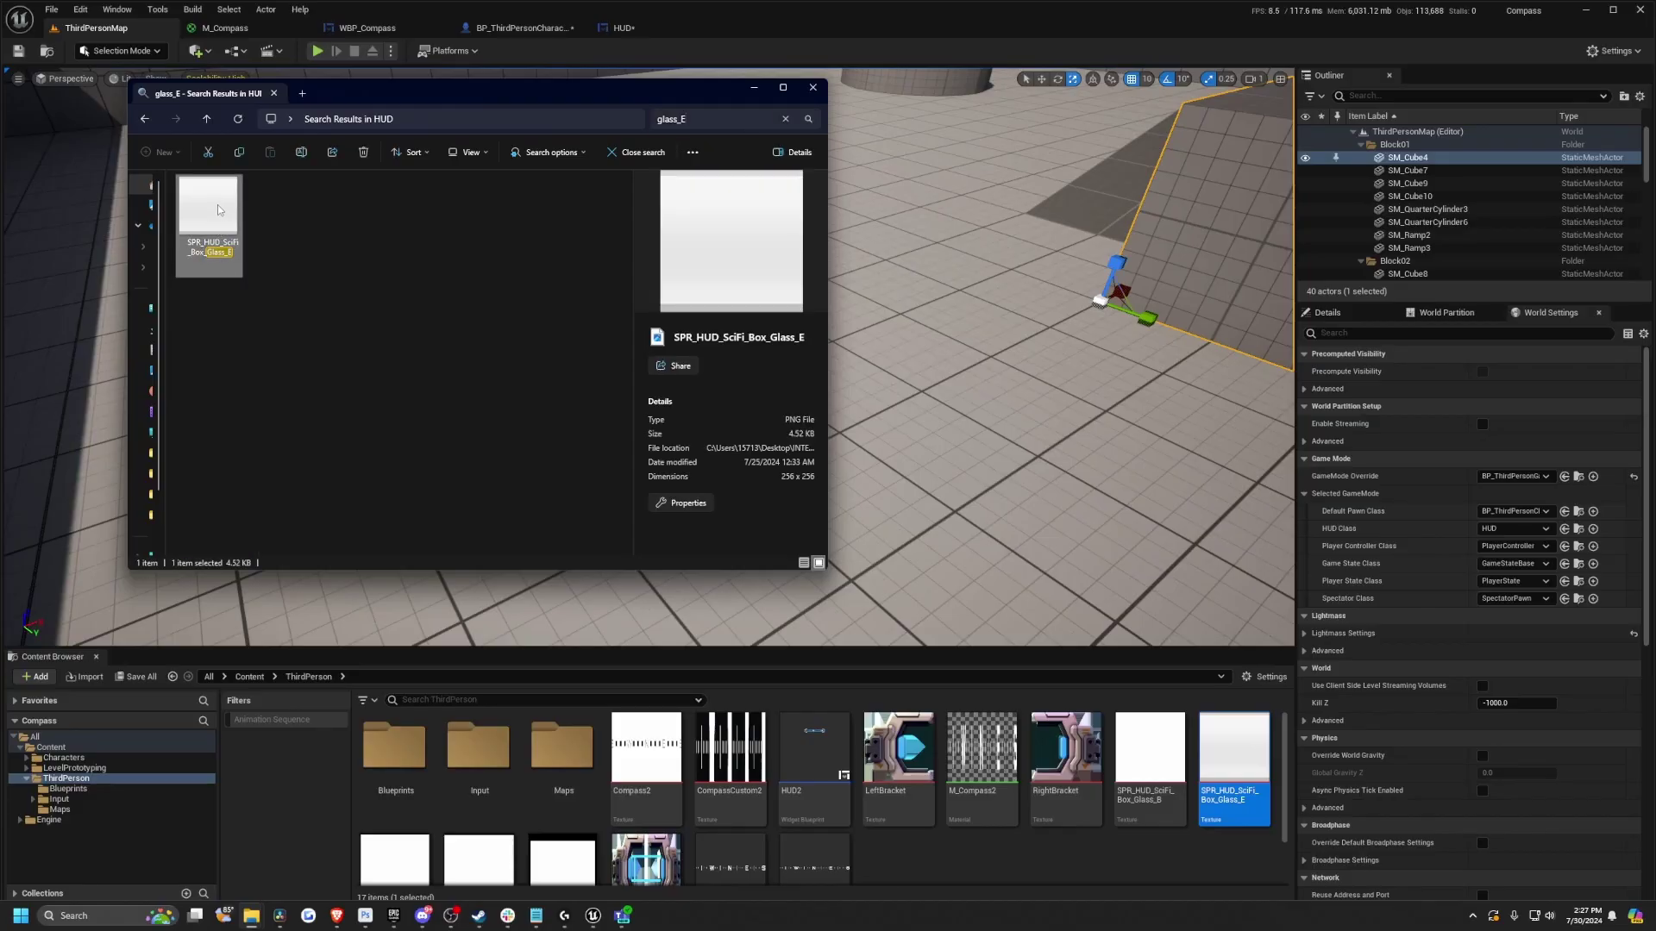
left_click_drag(218, 209, 917, 865)
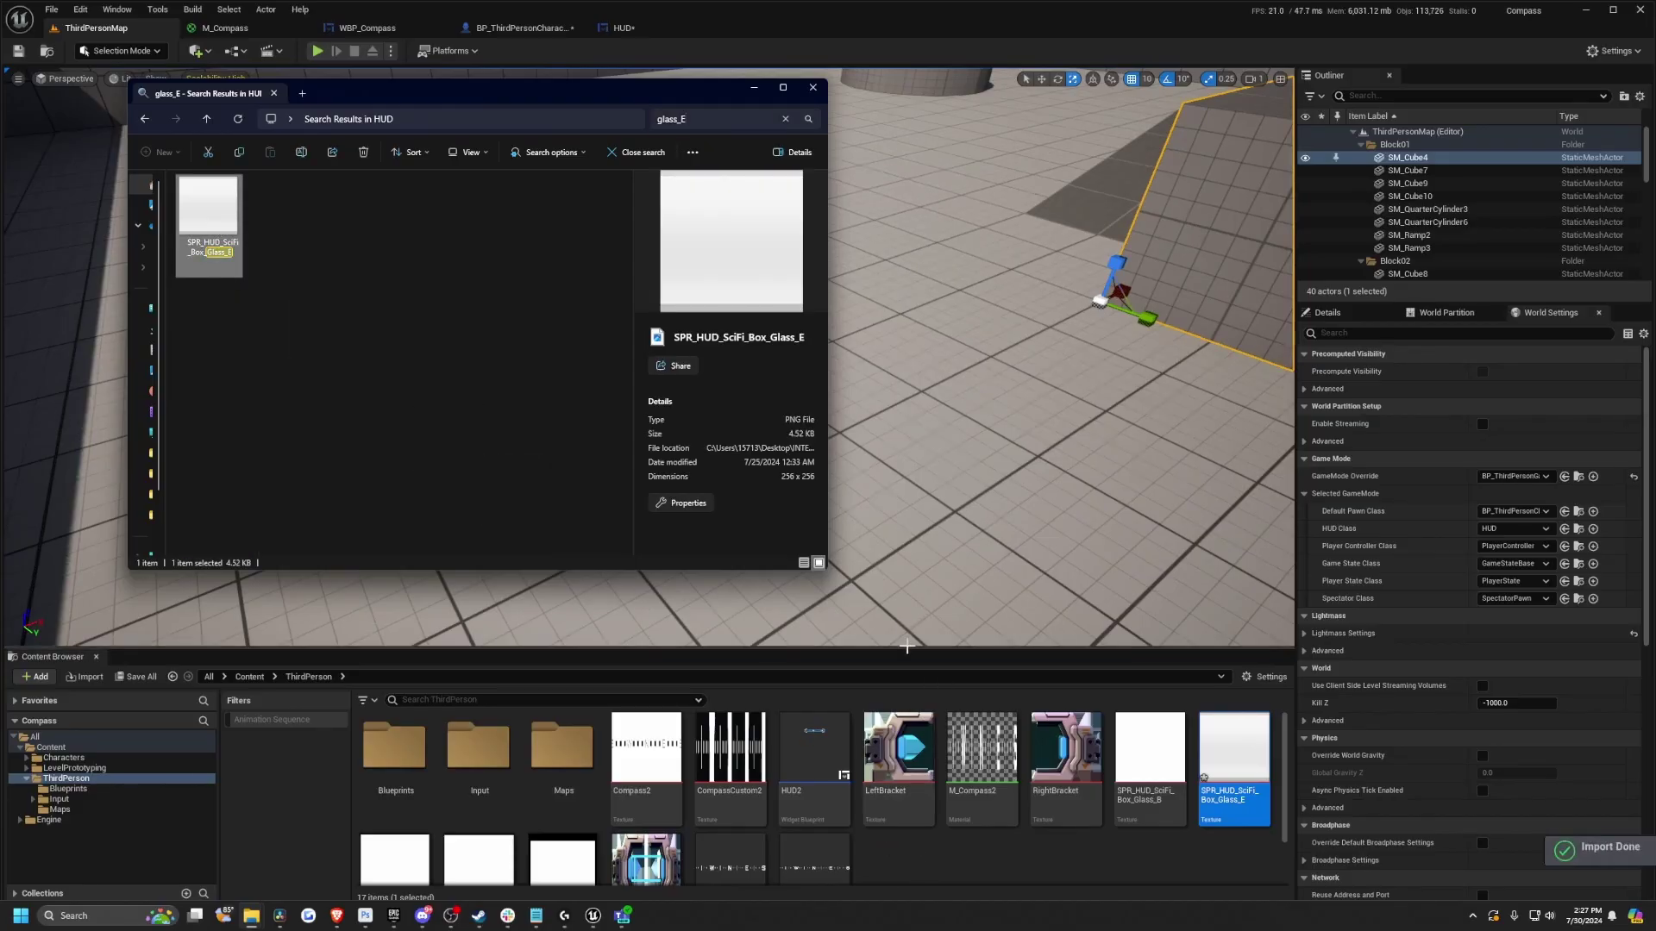
left_click(906, 650)
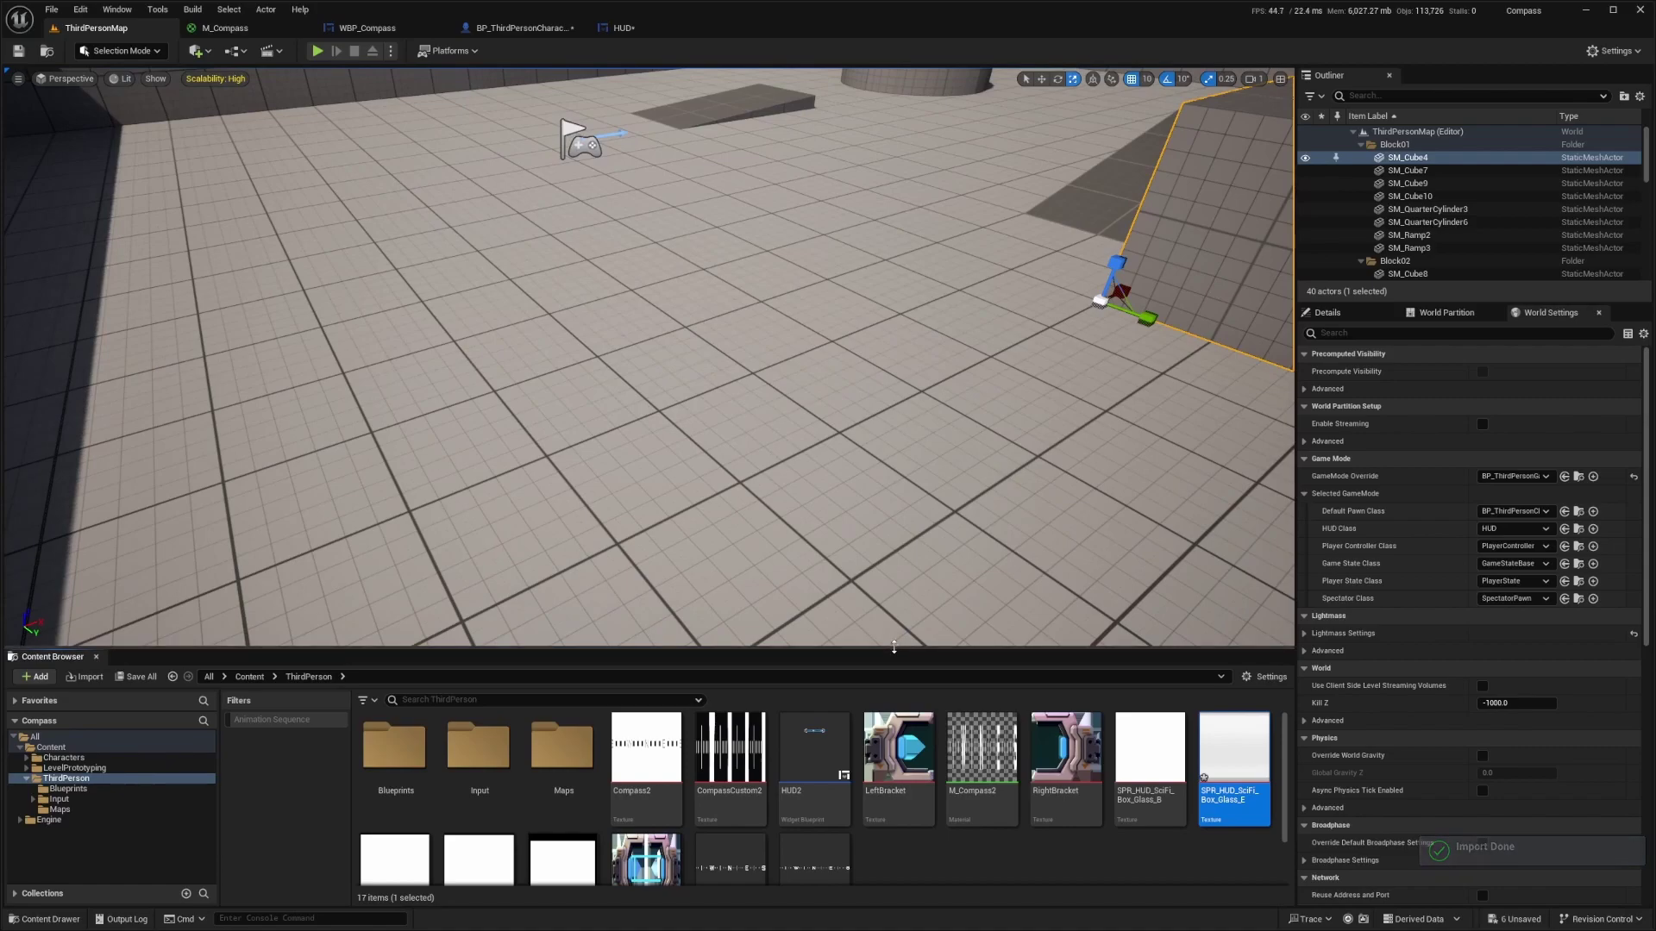
left_click_drag(893, 645, 897, 476)
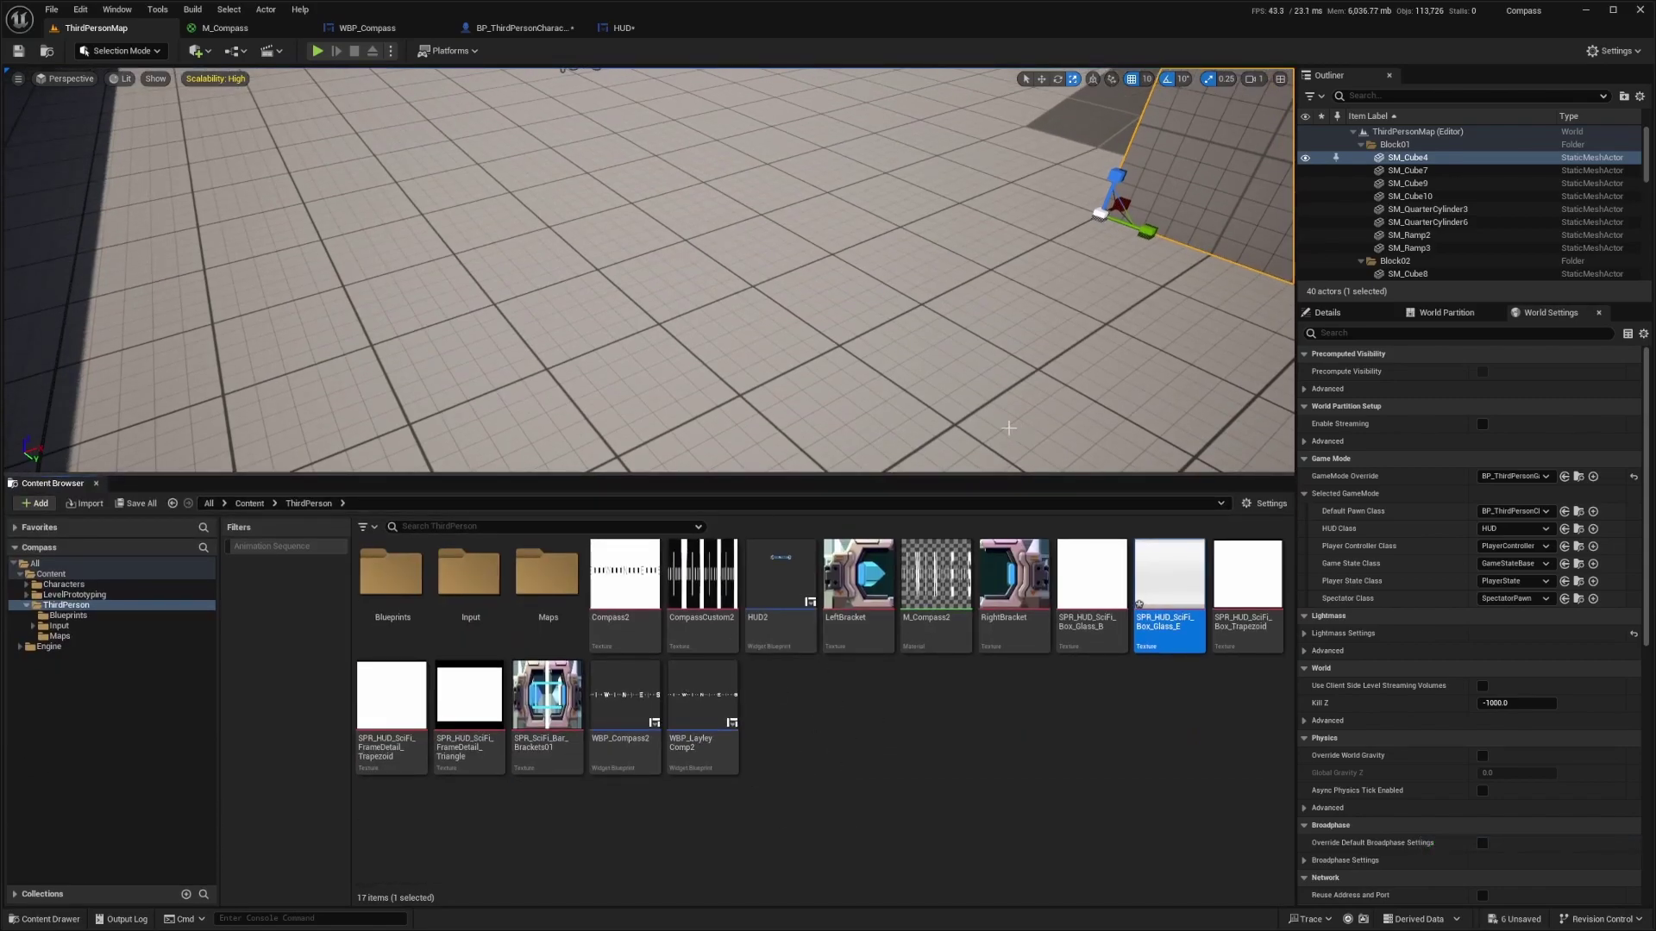
left_click(908, 735)
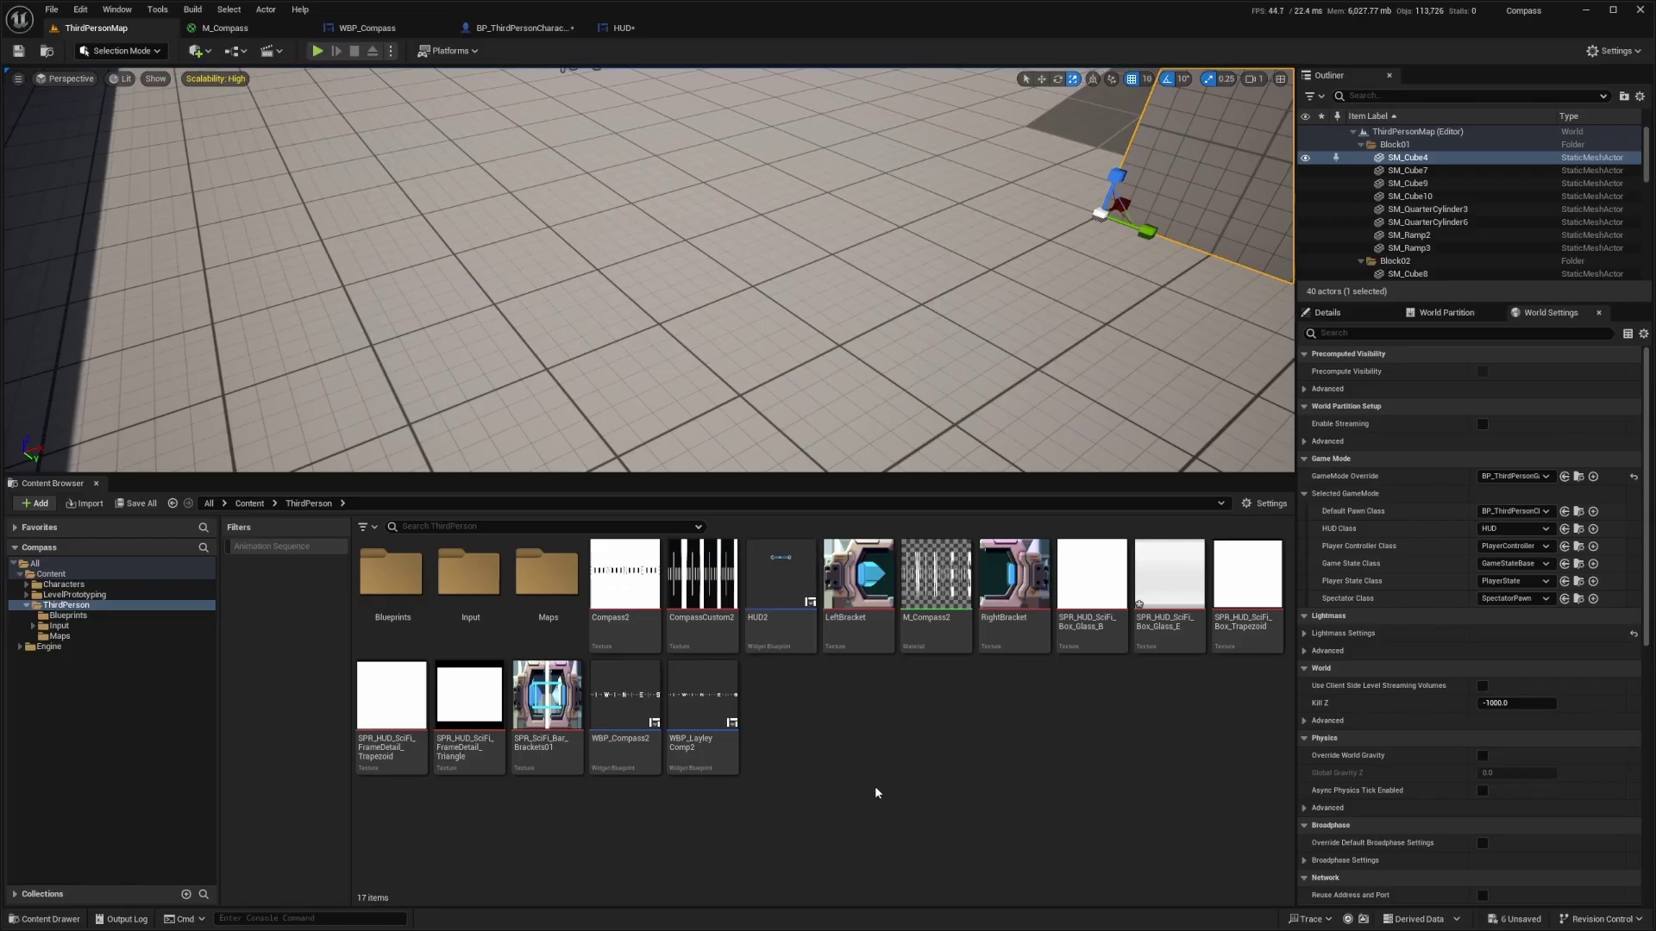
left_click(634, 26)
scroll(603, 257, "up", 2)
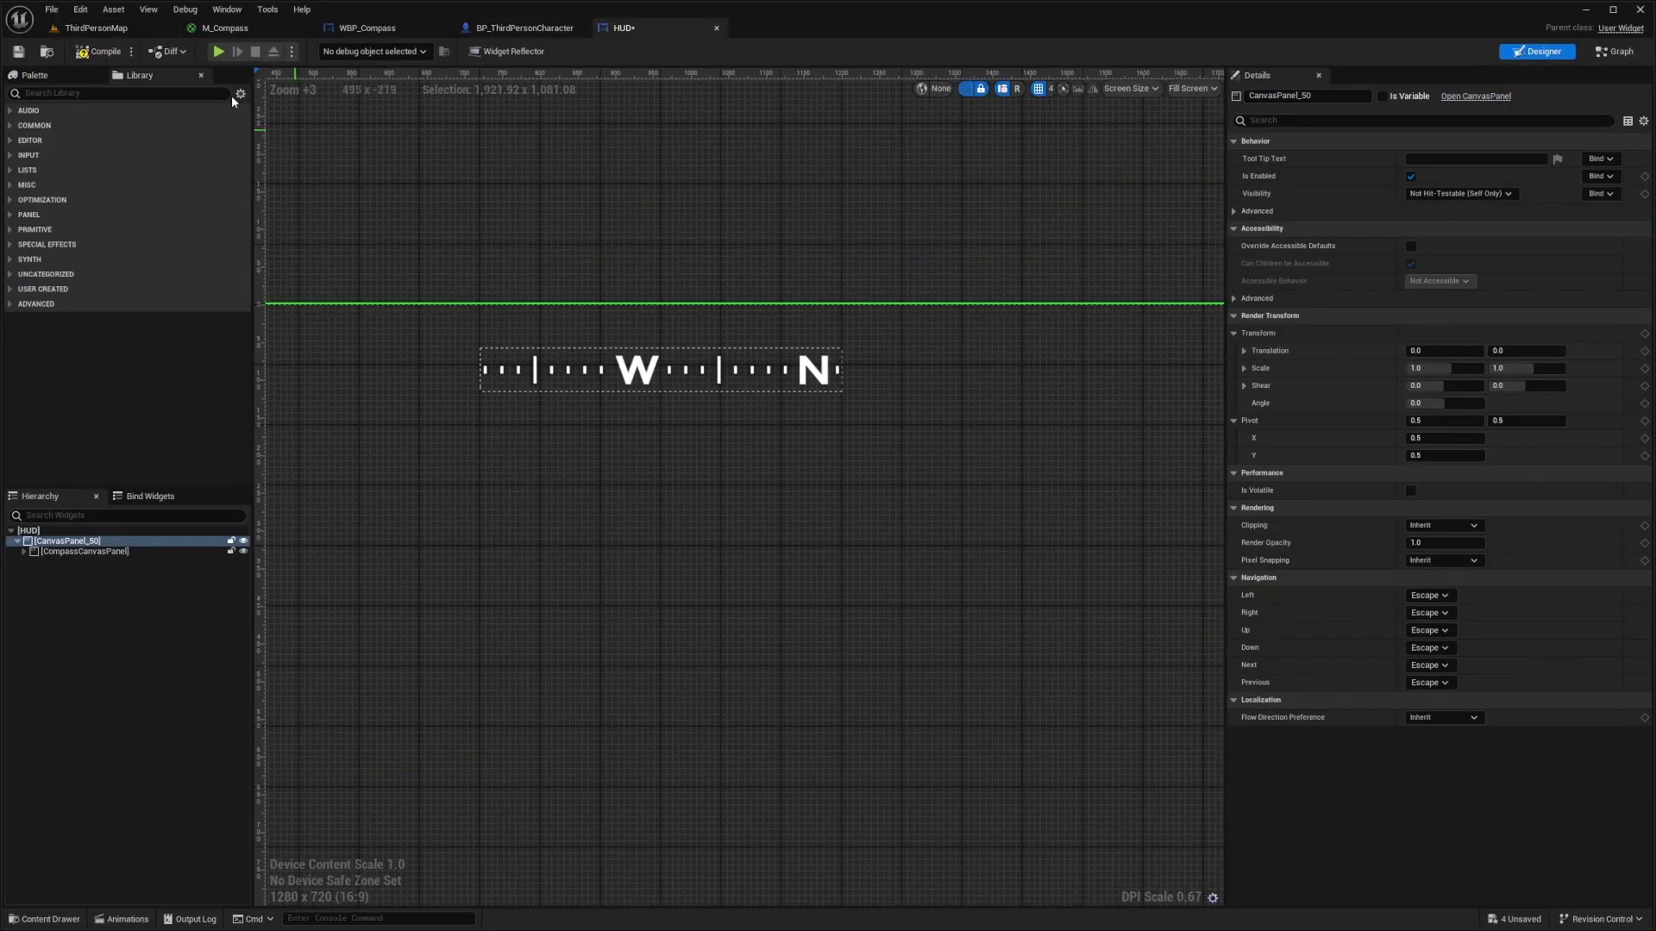
Step: Search the Palette for 'image' and drop Image widgets onto the root CanvasPanel_50
left_click(76, 92)
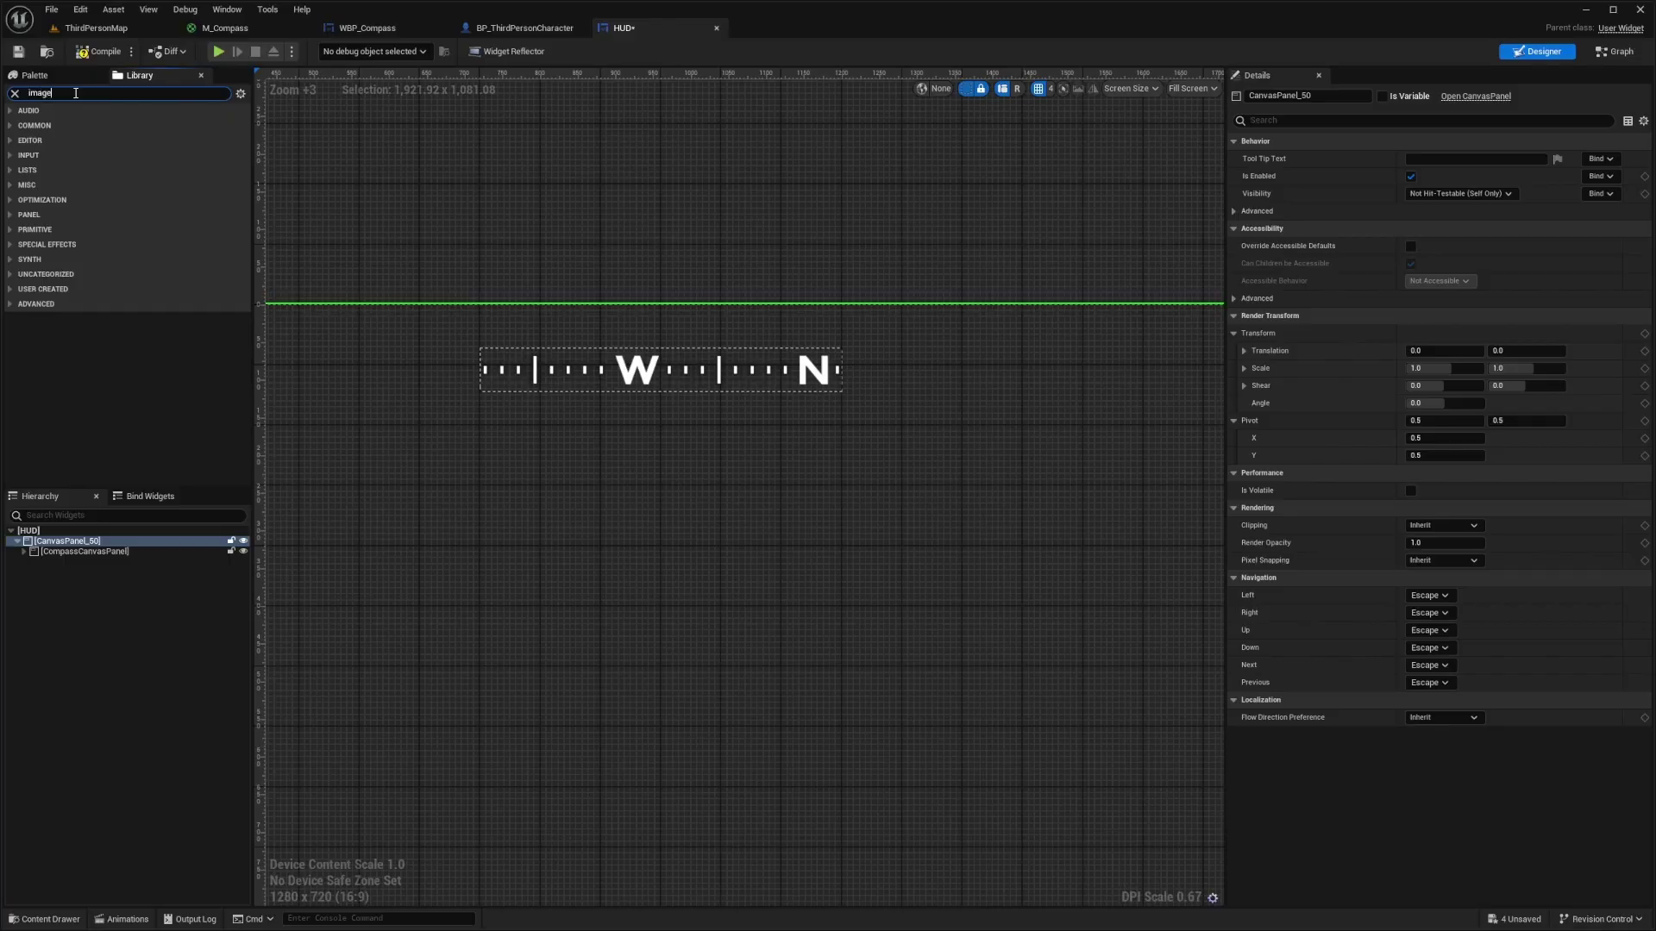
type("image")
left_click_drag(50, 151, 74, 552)
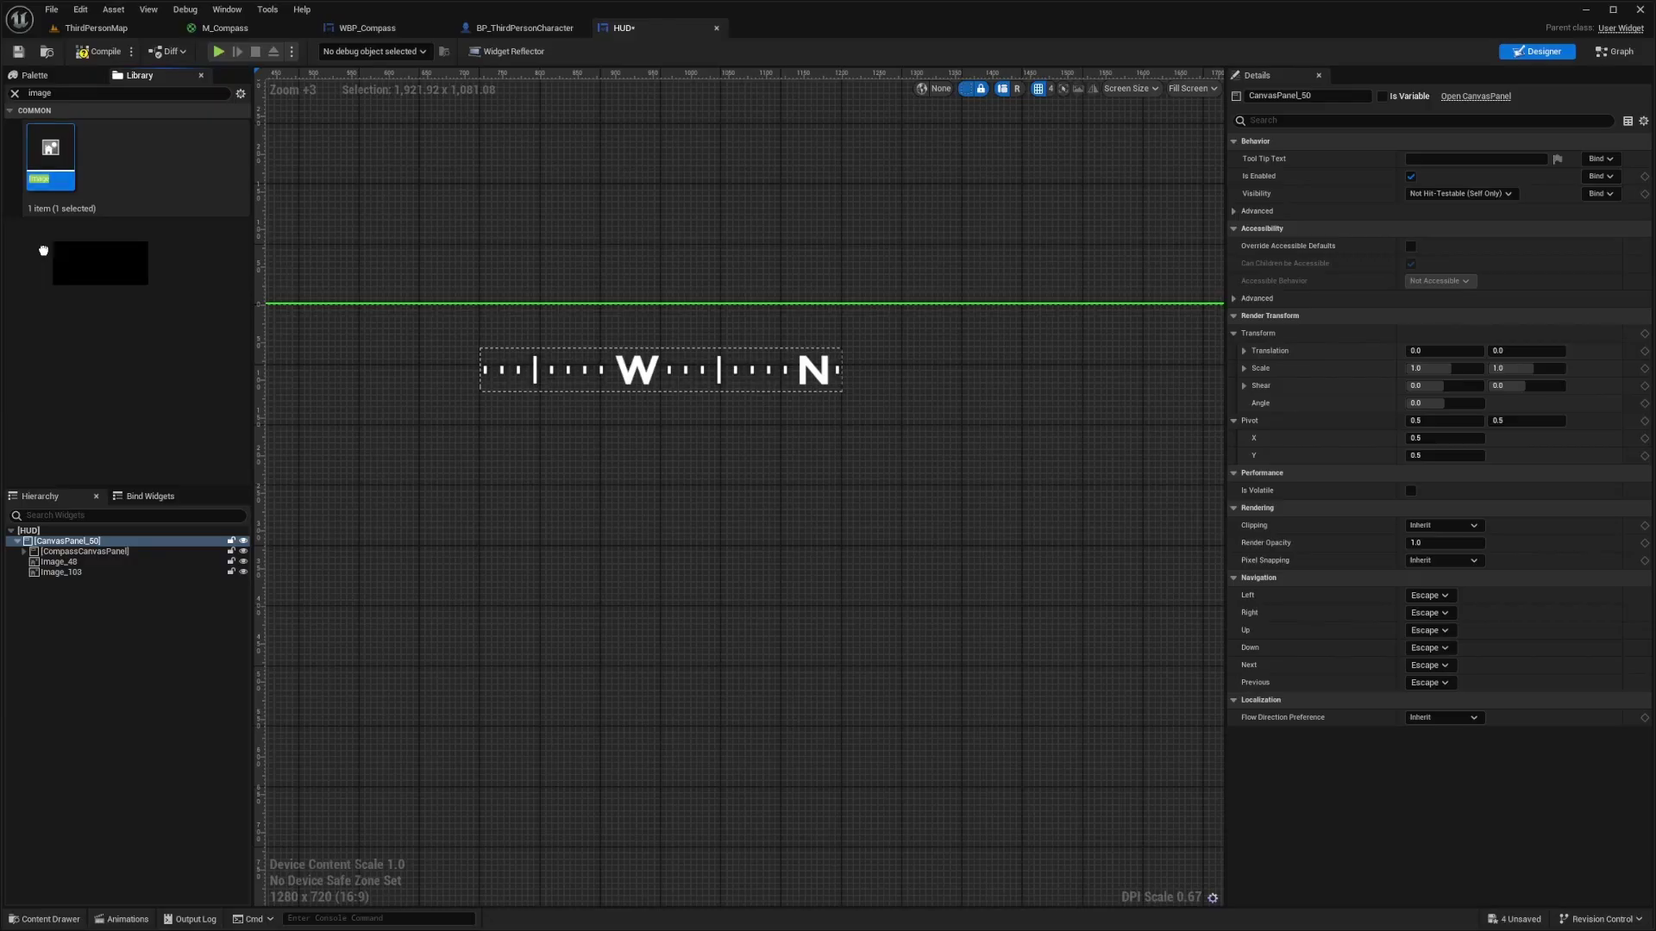
left_click_drag(43, 250, 47, 542)
left_click_drag(54, 153, 50, 597)
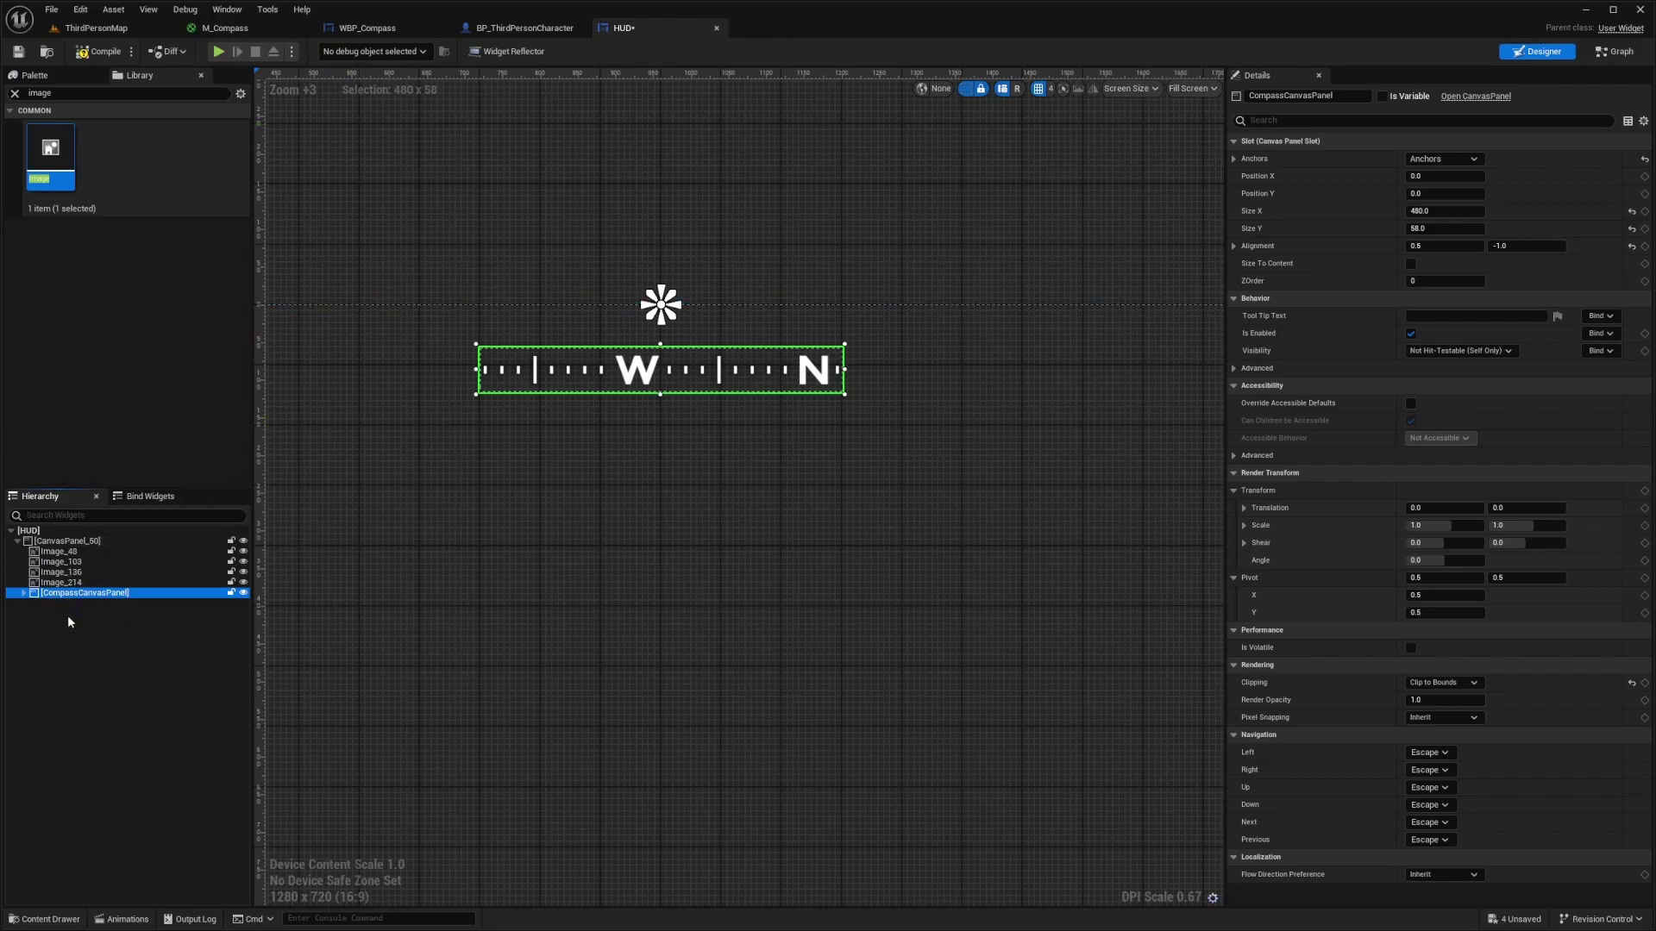
Step: Rename Image_48 to GlassFront and Image_103 to Glass
left_click(100, 554)
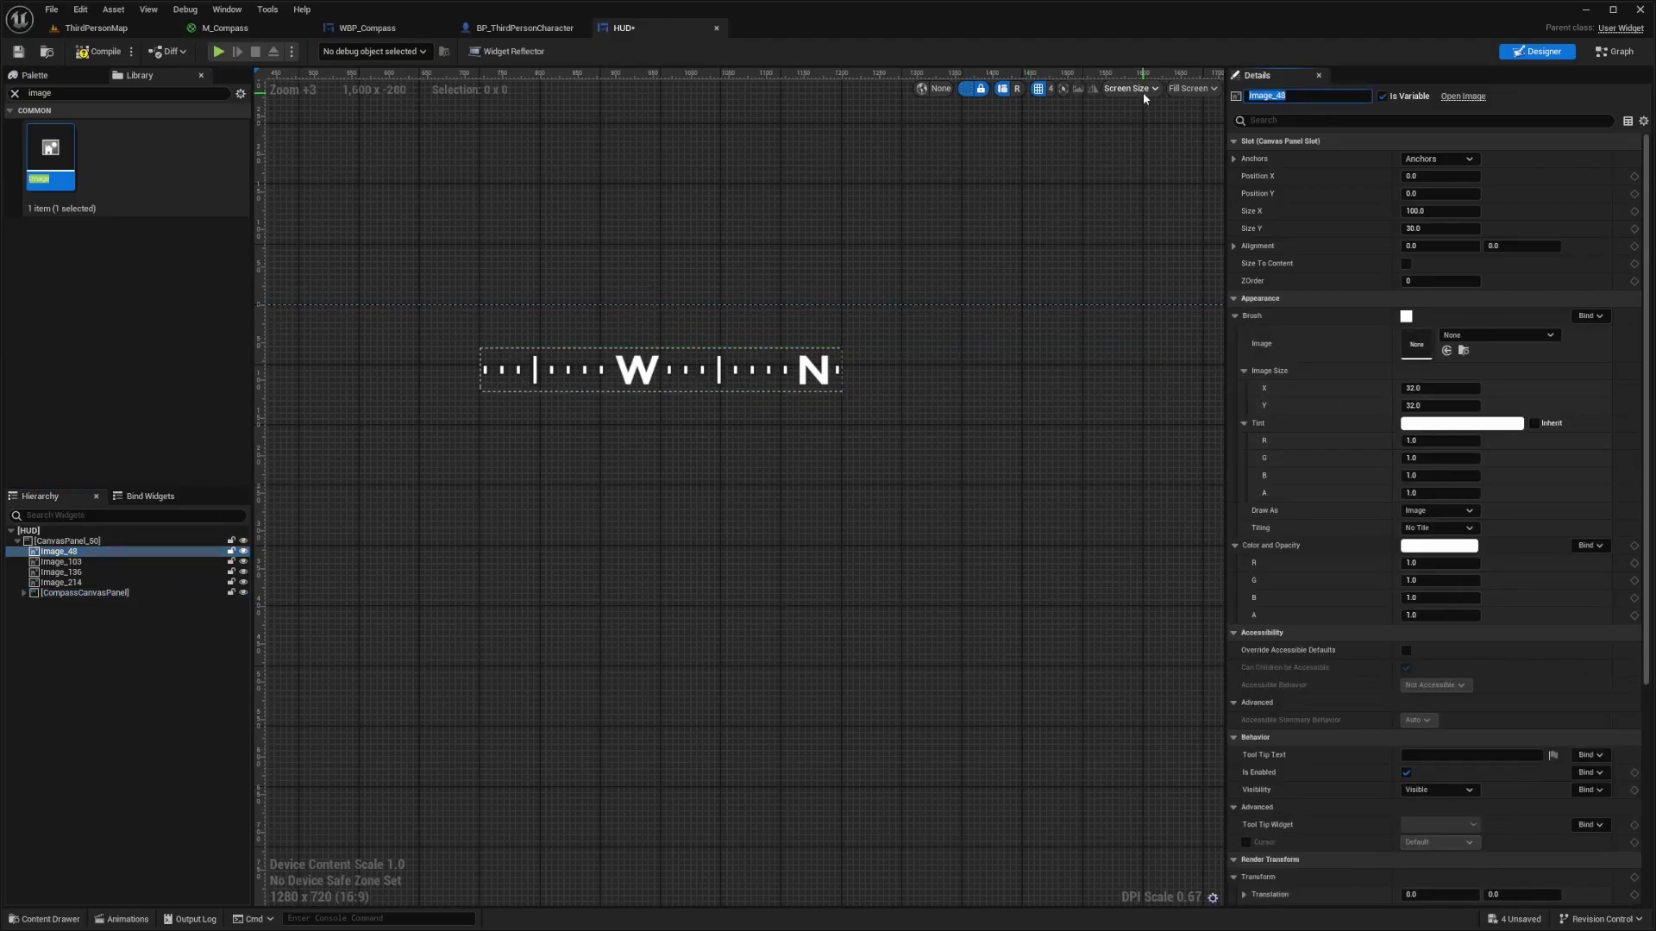
type("GlassFront")
key("Return")
left_click(69, 564)
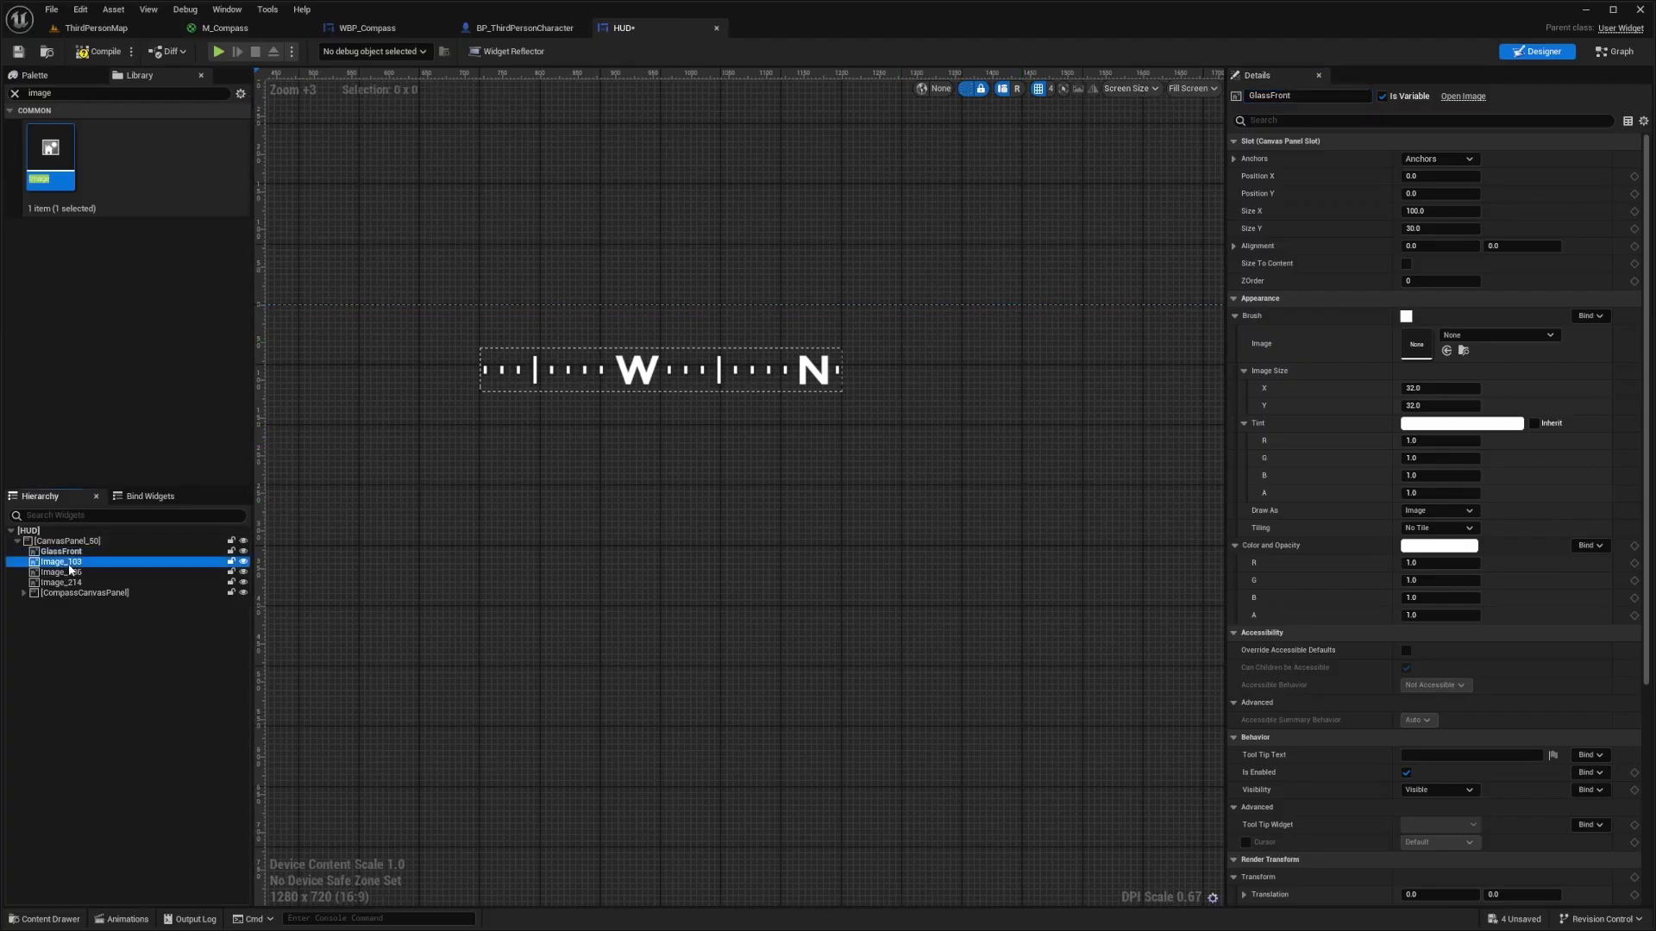
left_click(1255, 97)
left_click_drag(1298, 96, 1190, 98)
type("Glass")
key("Return")
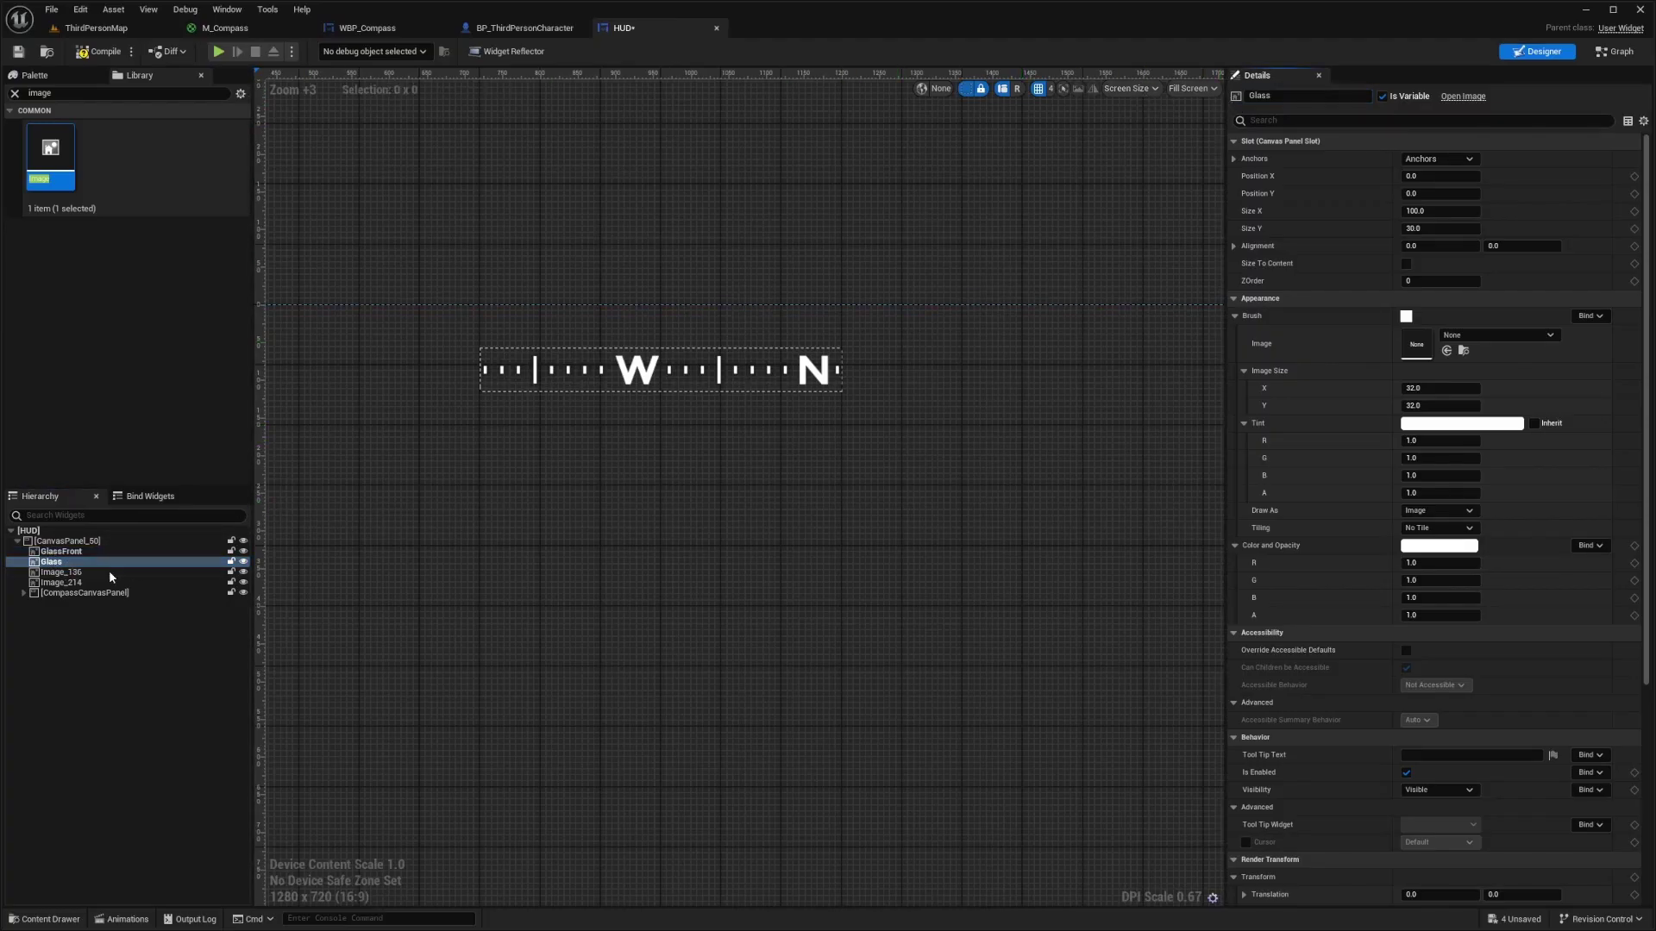
Step: Rename Image_136 to LeftBracket and Image_214 to RightBracket, then start choosing GlassFront's brush image
left_click(101, 573)
left_click_drag(1299, 97, 1176, 99)
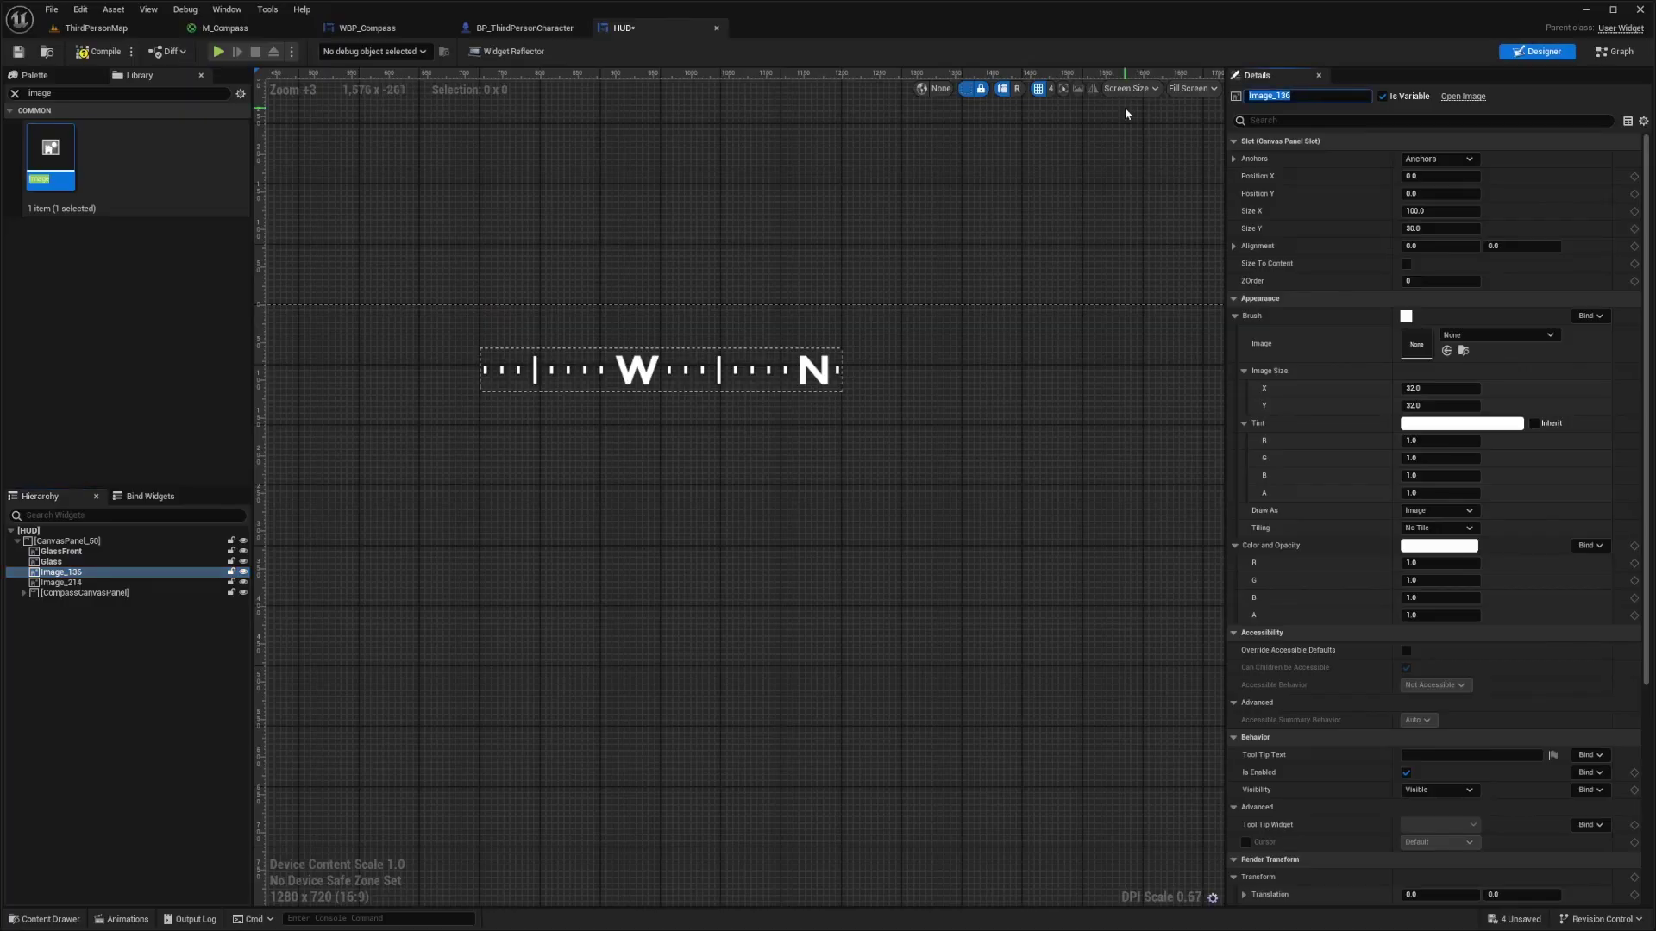
type("LeftBracket")
key("Return")
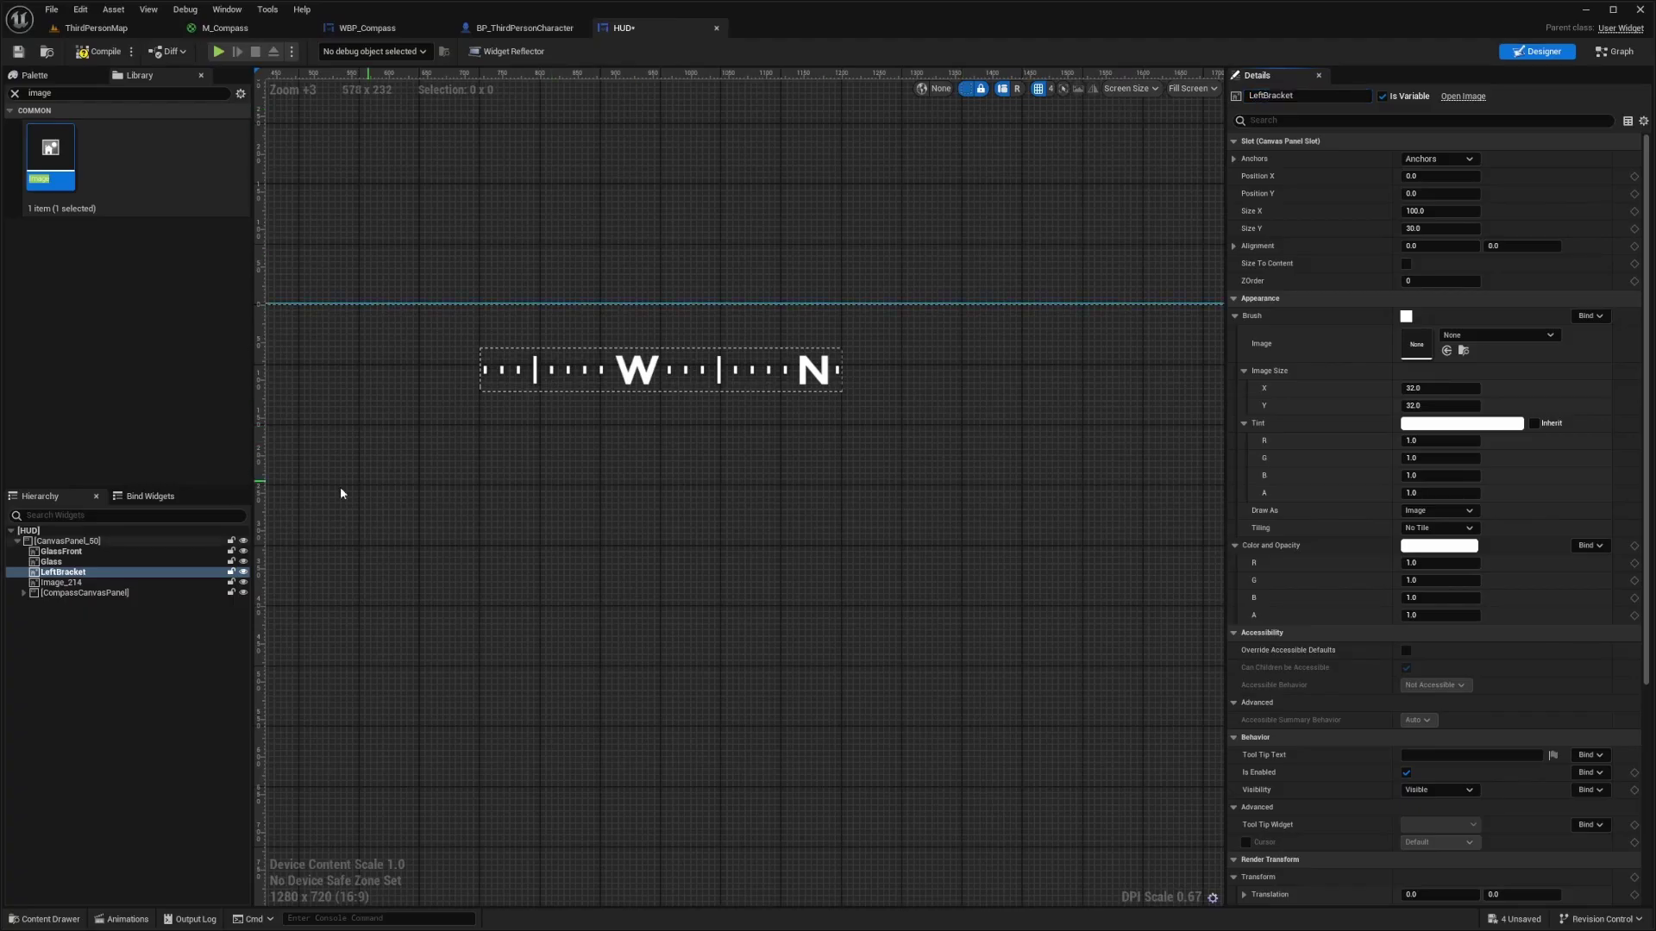
left_click(86, 583)
left_click(1331, 98)
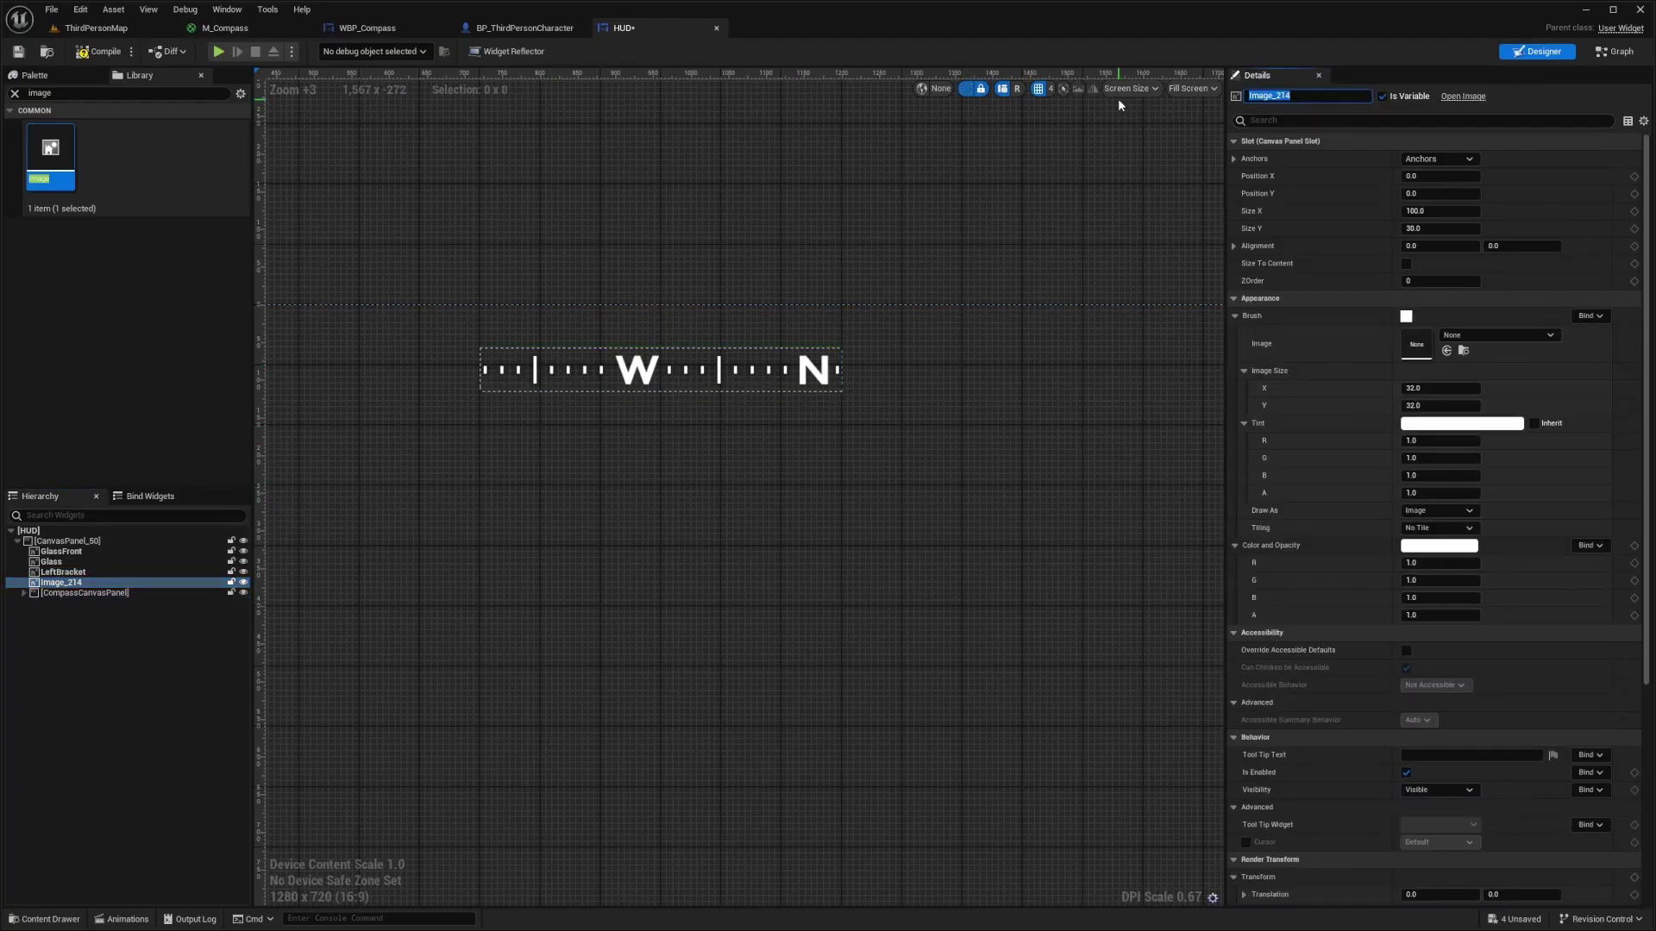
type("RightBracket")
key("Return")
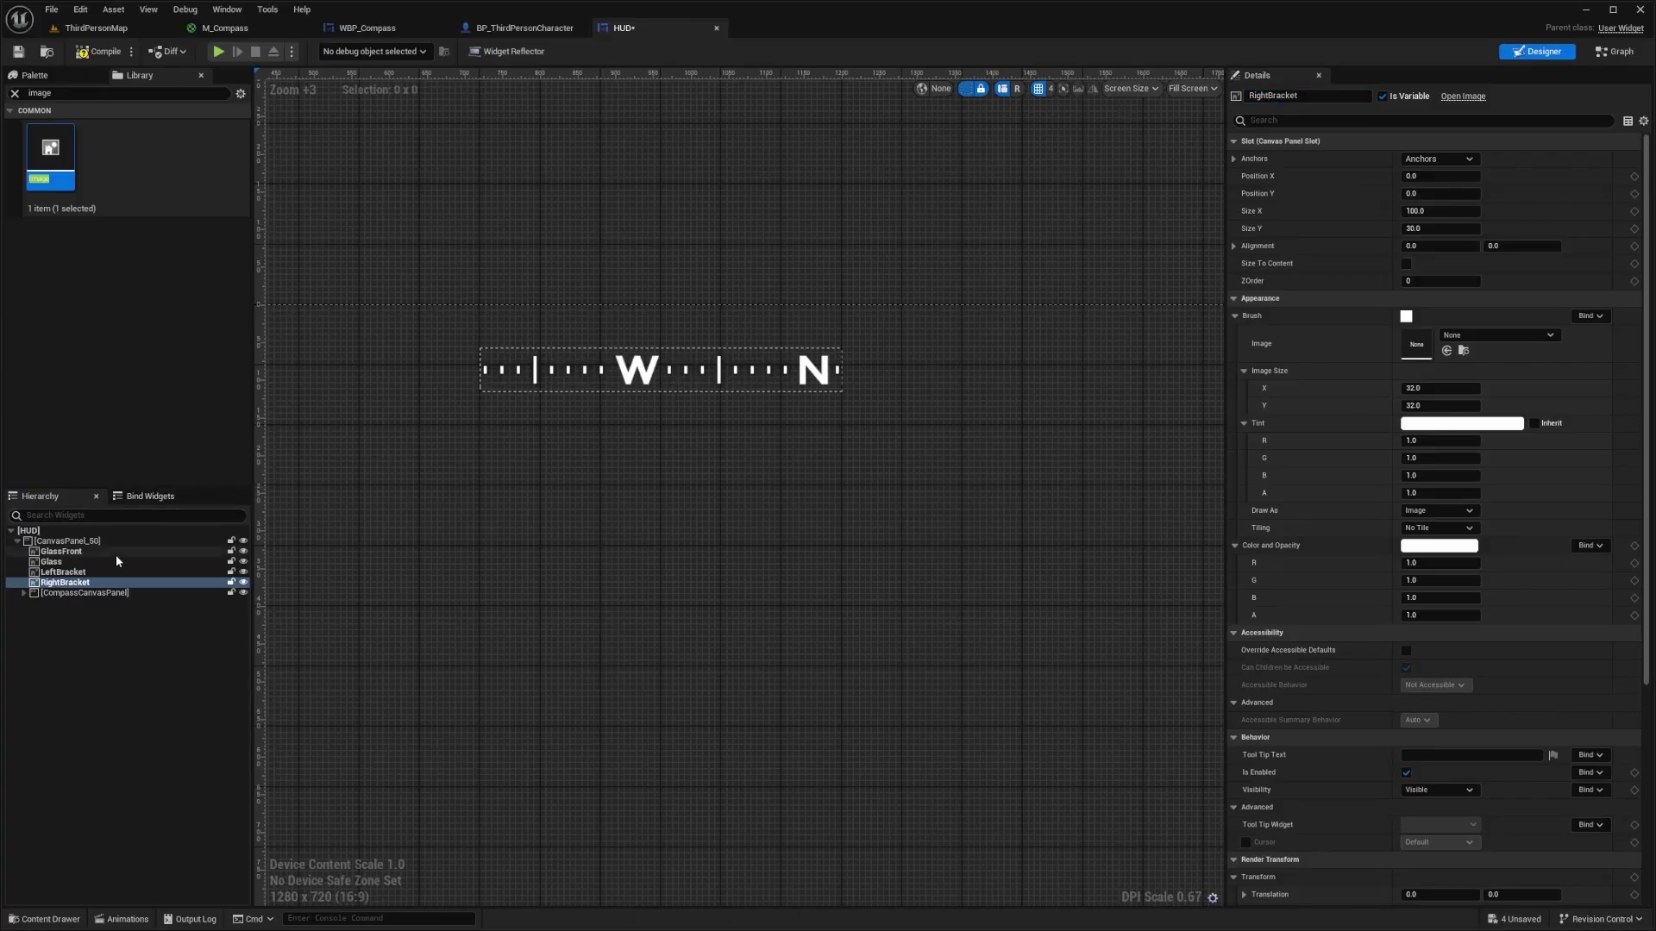
left_click(115, 552)
left_click(1505, 343)
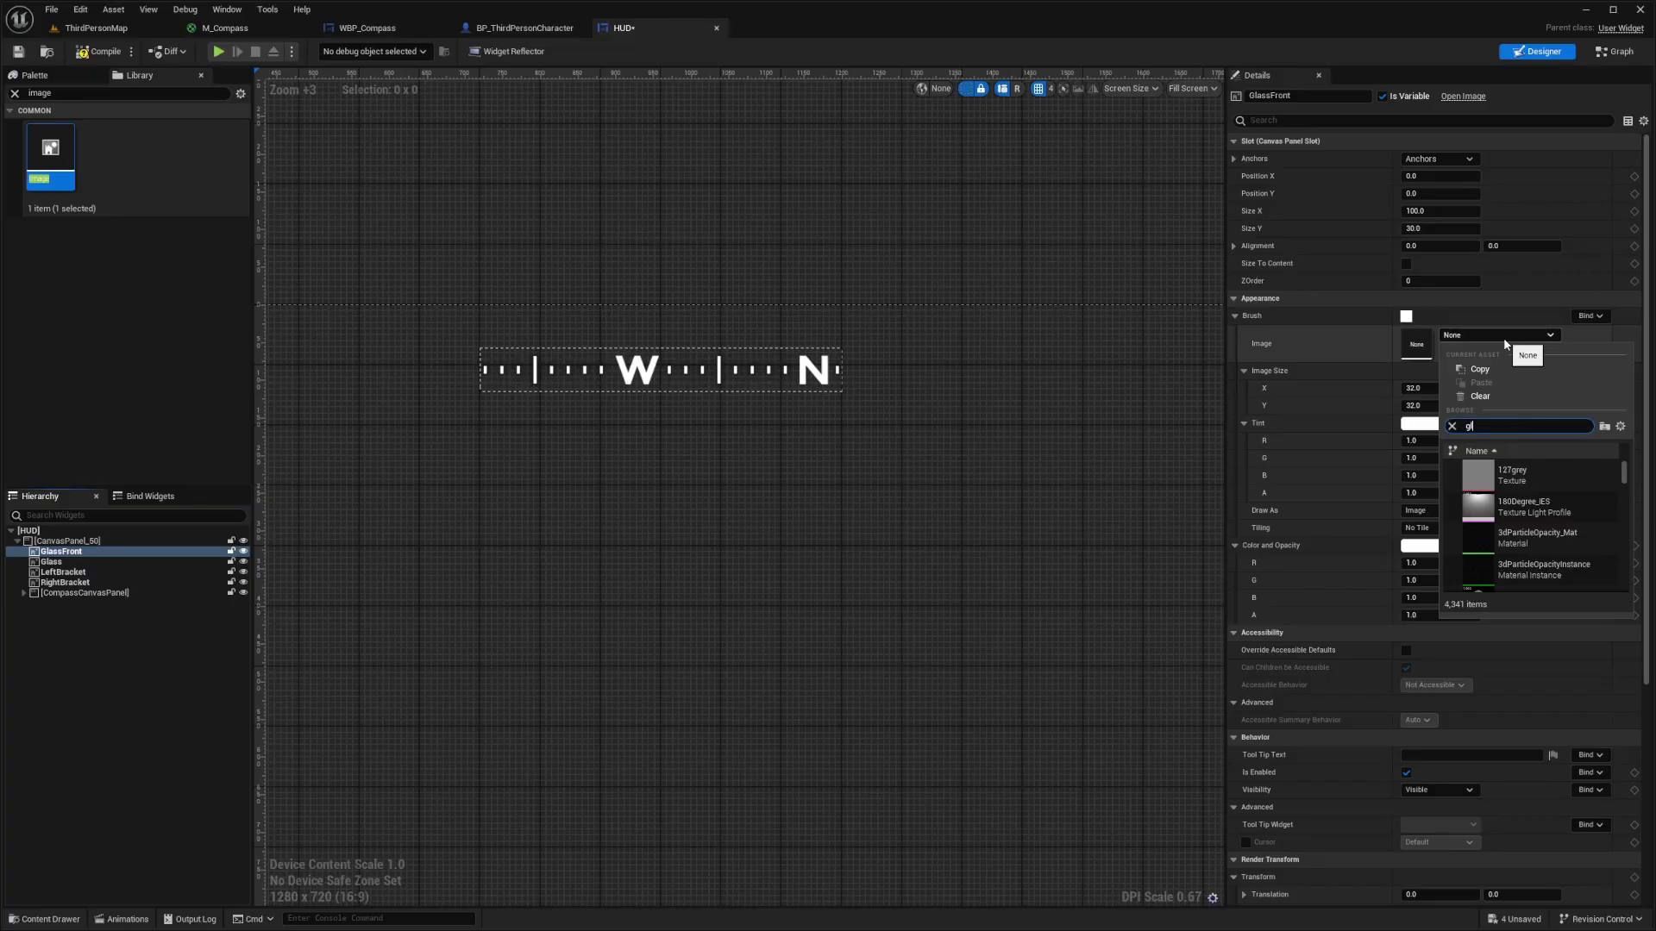
Step: Give GlassFront the SPR_HUD_SciFi_Box_Glass_E texture, top-centre anchor, X 0, alignment X 0.5, width 516
left_click(1498, 472)
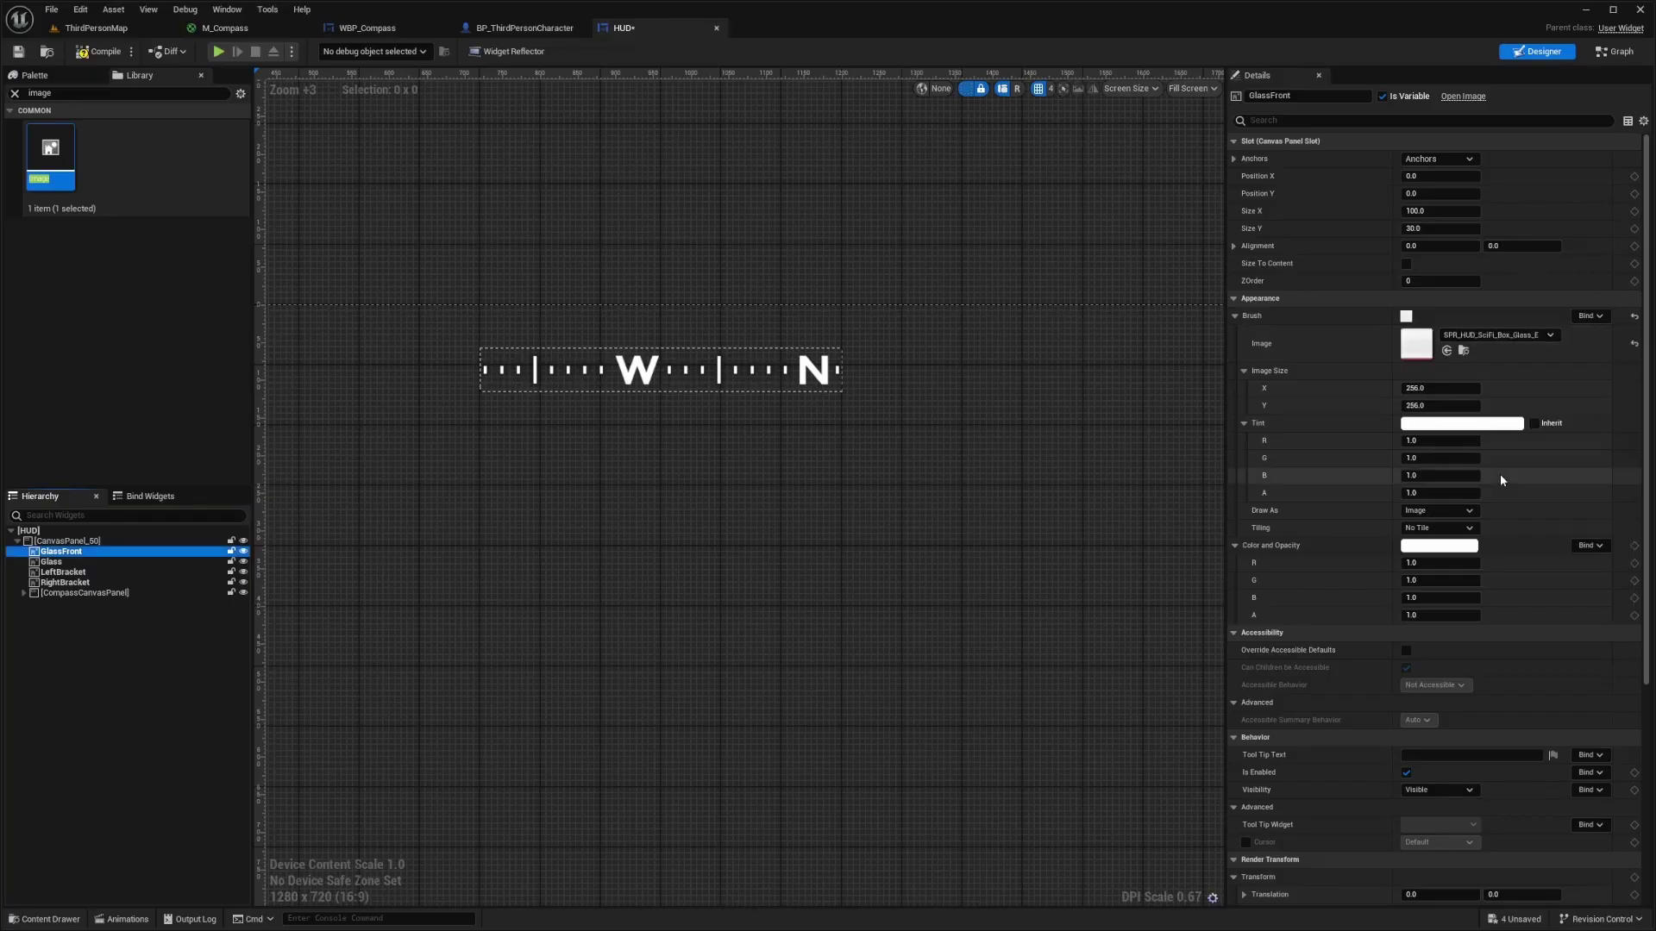
left_click(1451, 161)
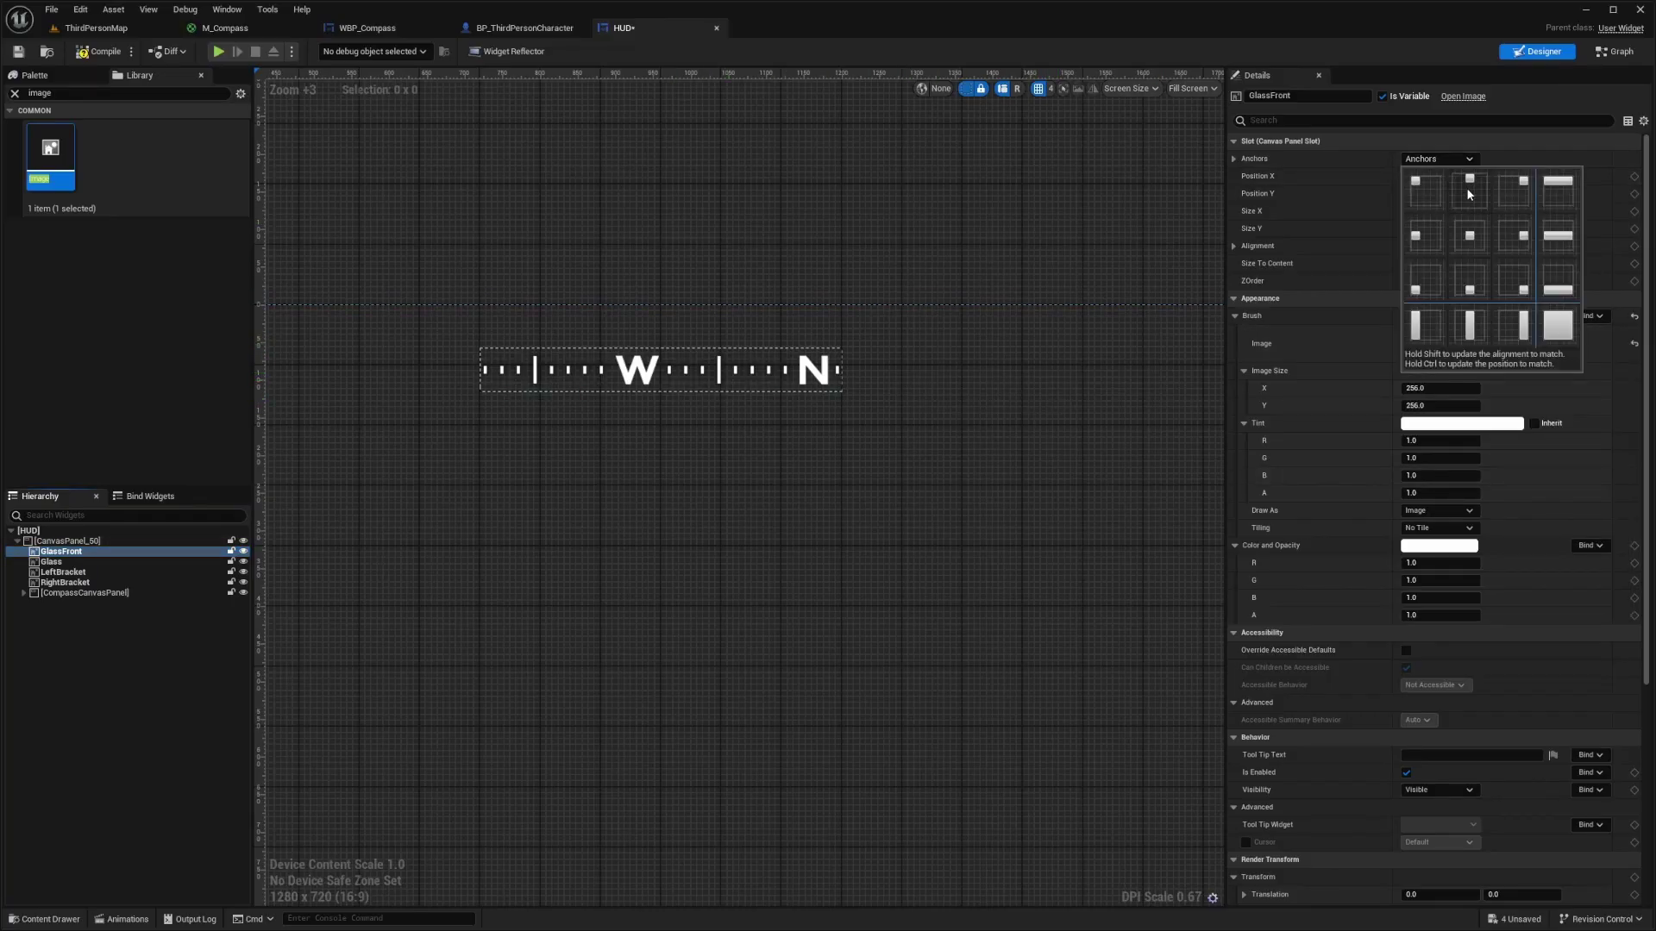
left_click(1465, 188)
left_click(1621, 177)
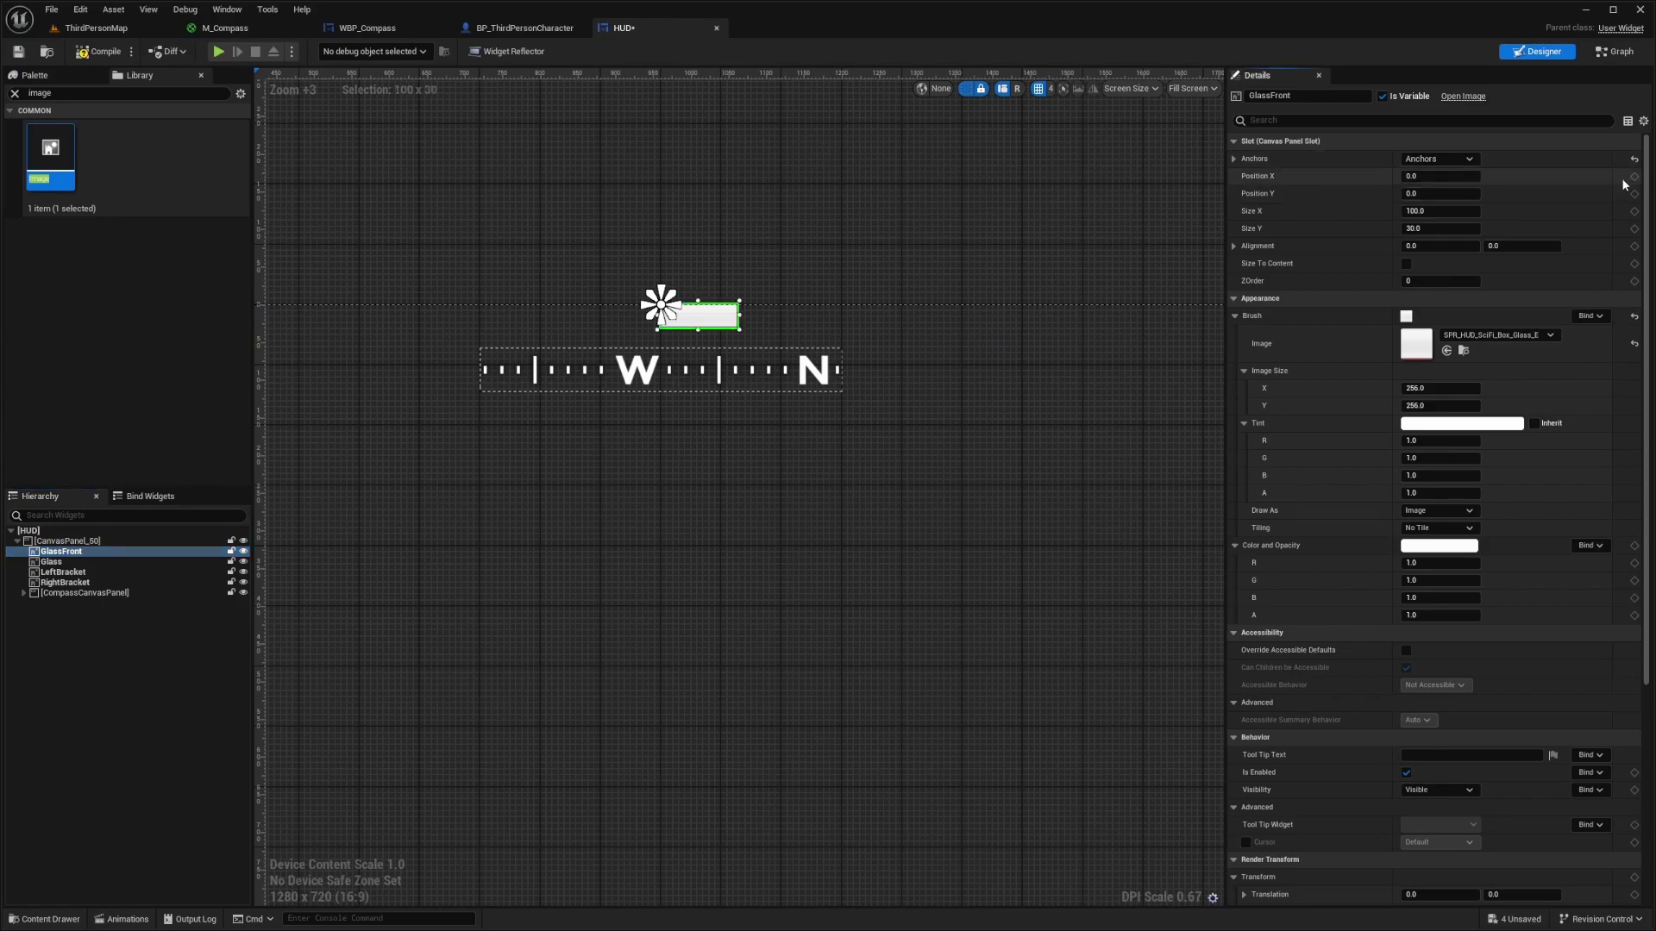
left_click(1447, 246)
type("0.5")
key("Return")
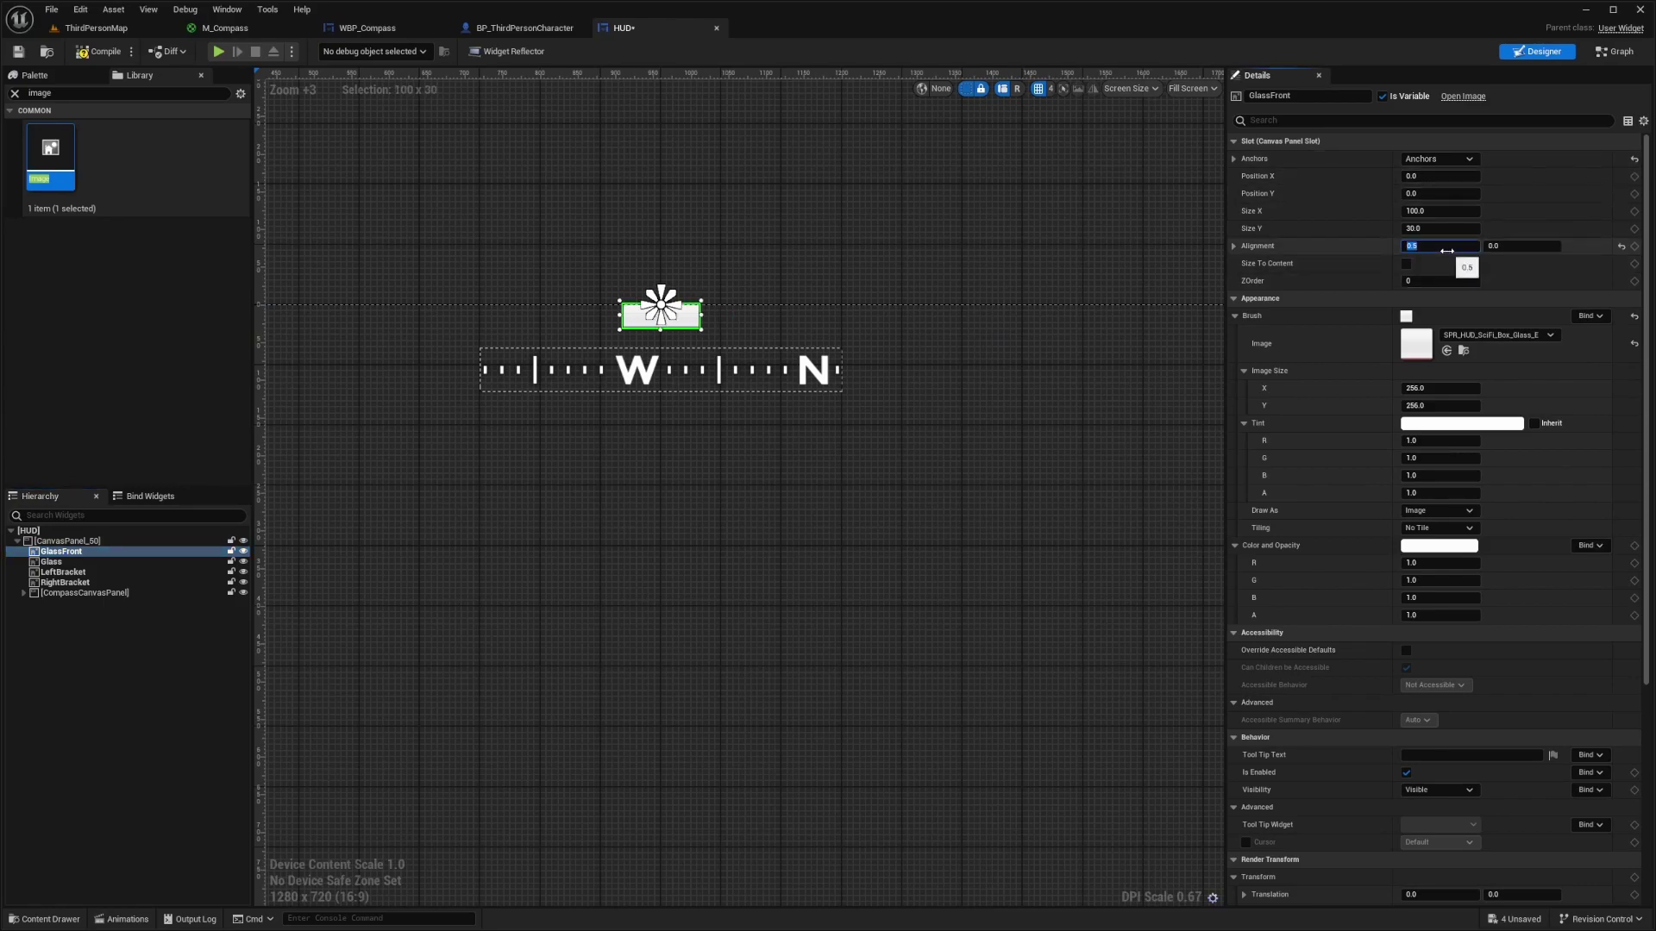
left_click(1457, 212)
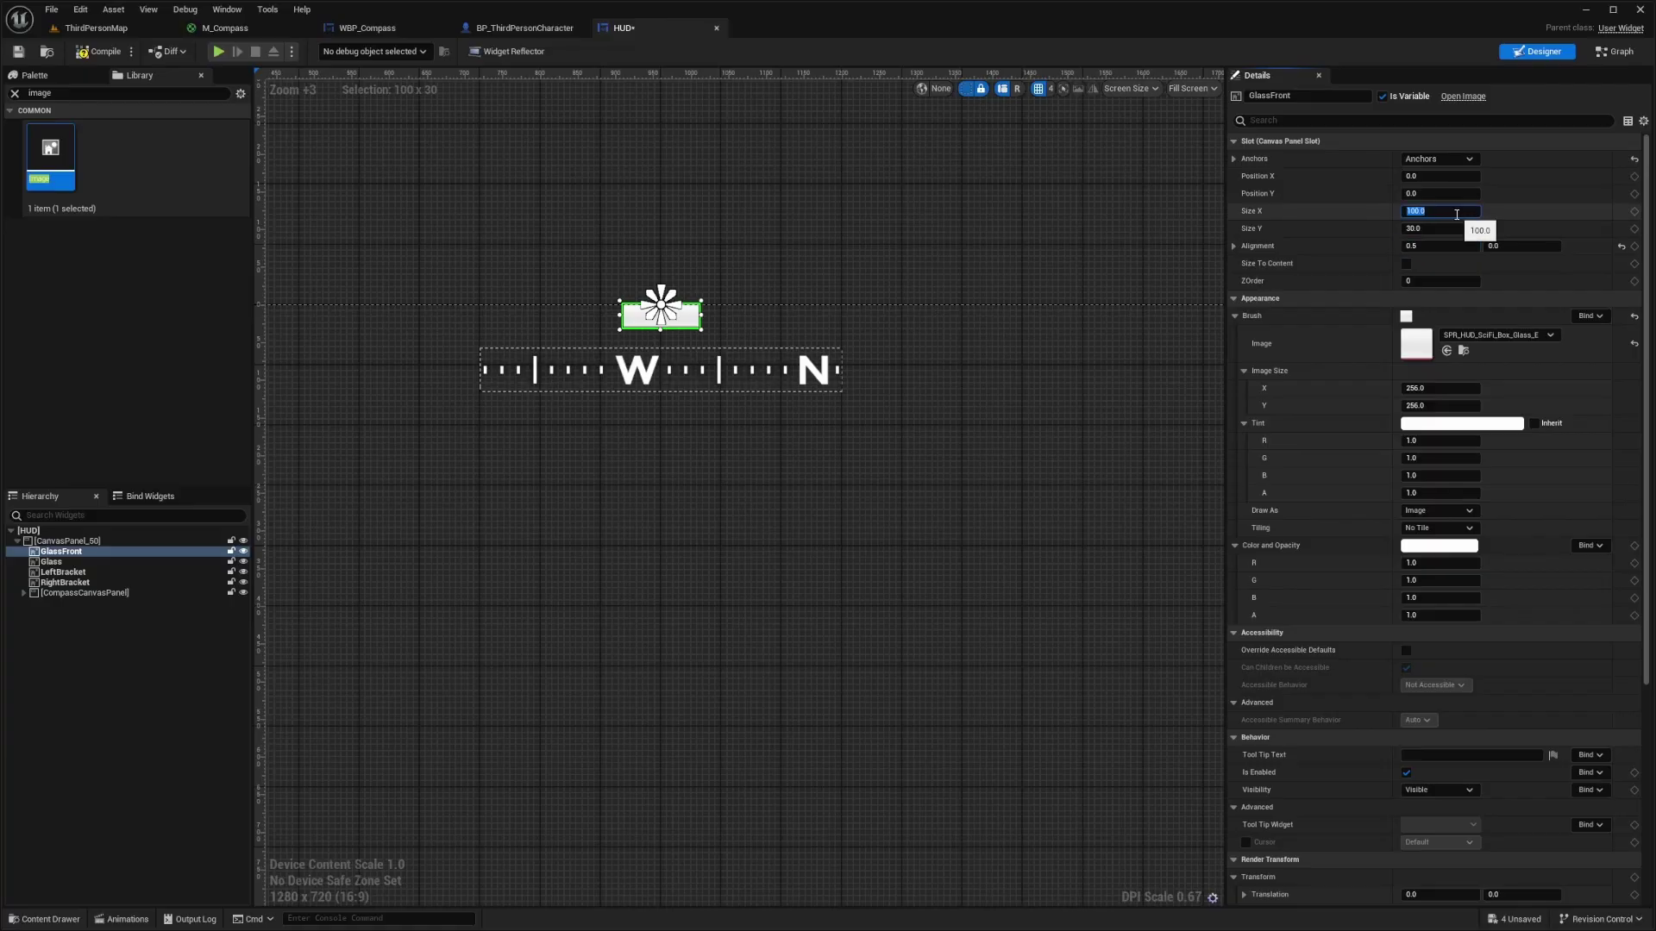
type("516")
key("Return")
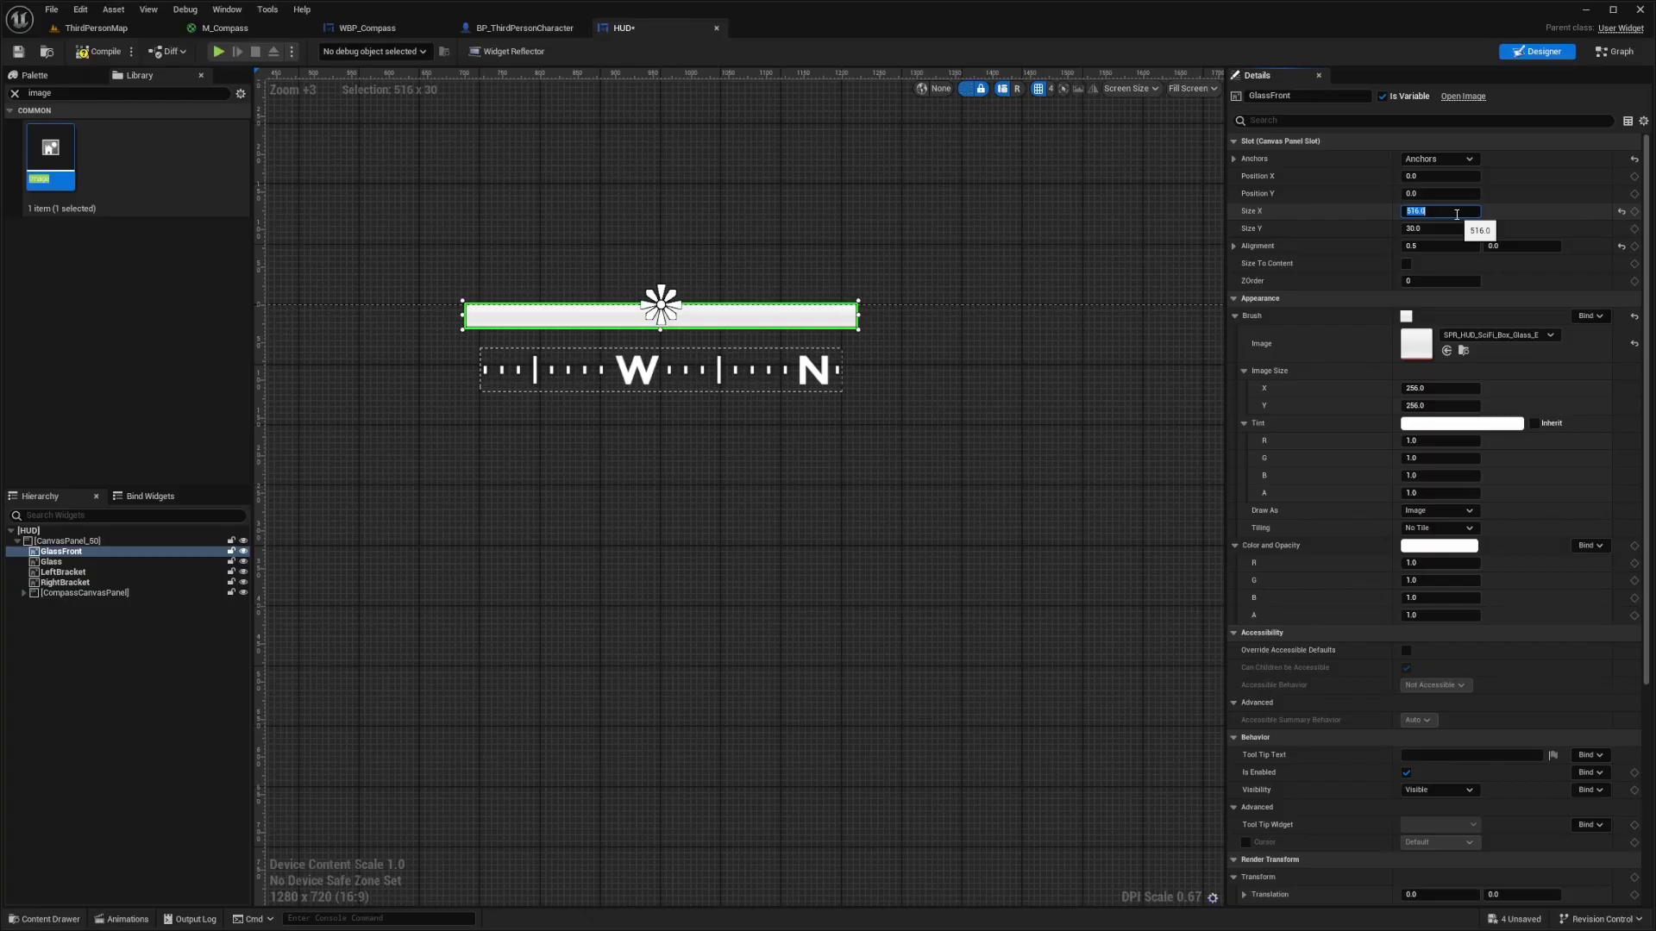
Step: Set GlassFront's height to 55 and its vertical position to 58
key("Tab")
type("55")
key("Return")
left_click(1441, 194)
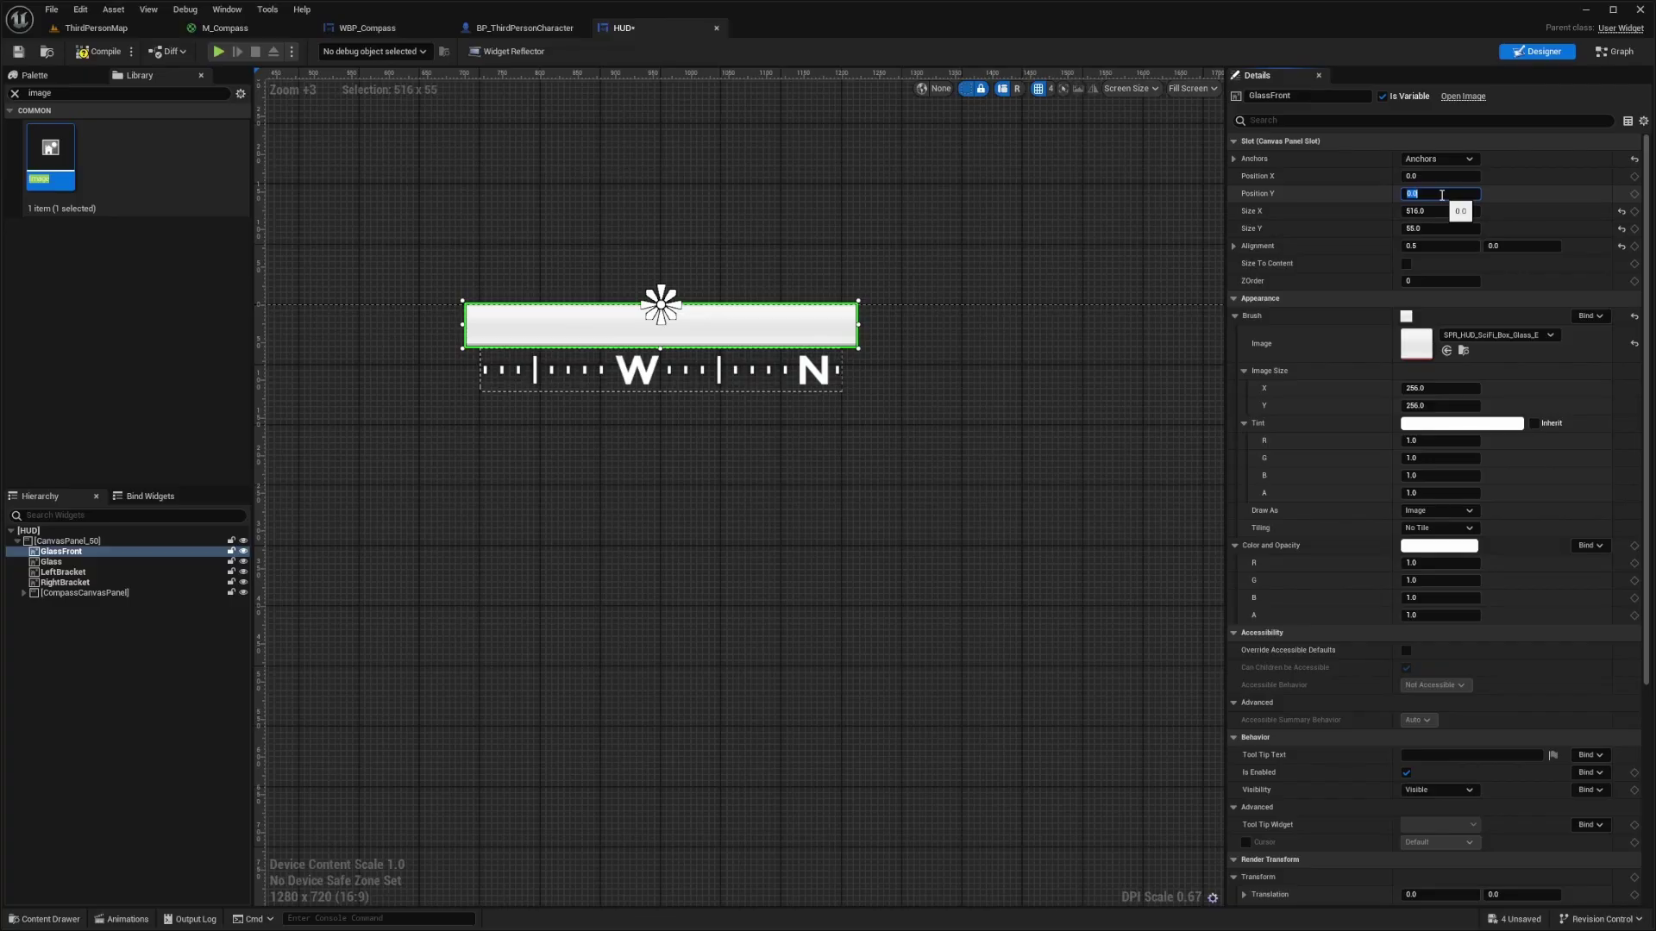
type("57")
key("Return")
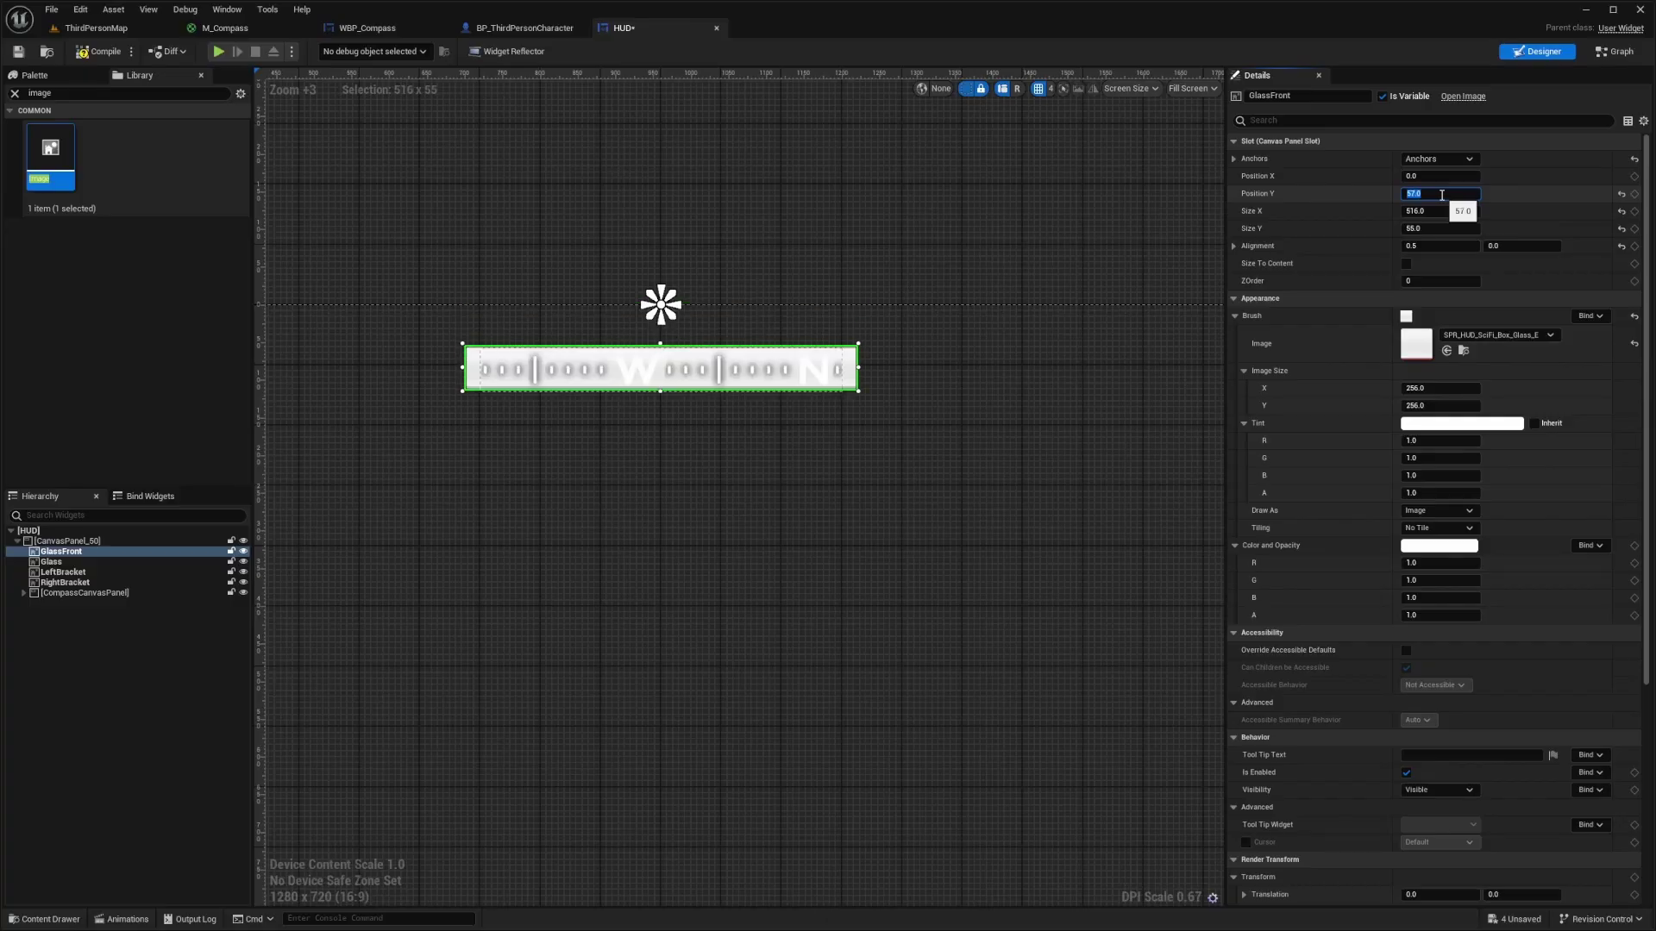
type("58")
key("Return")
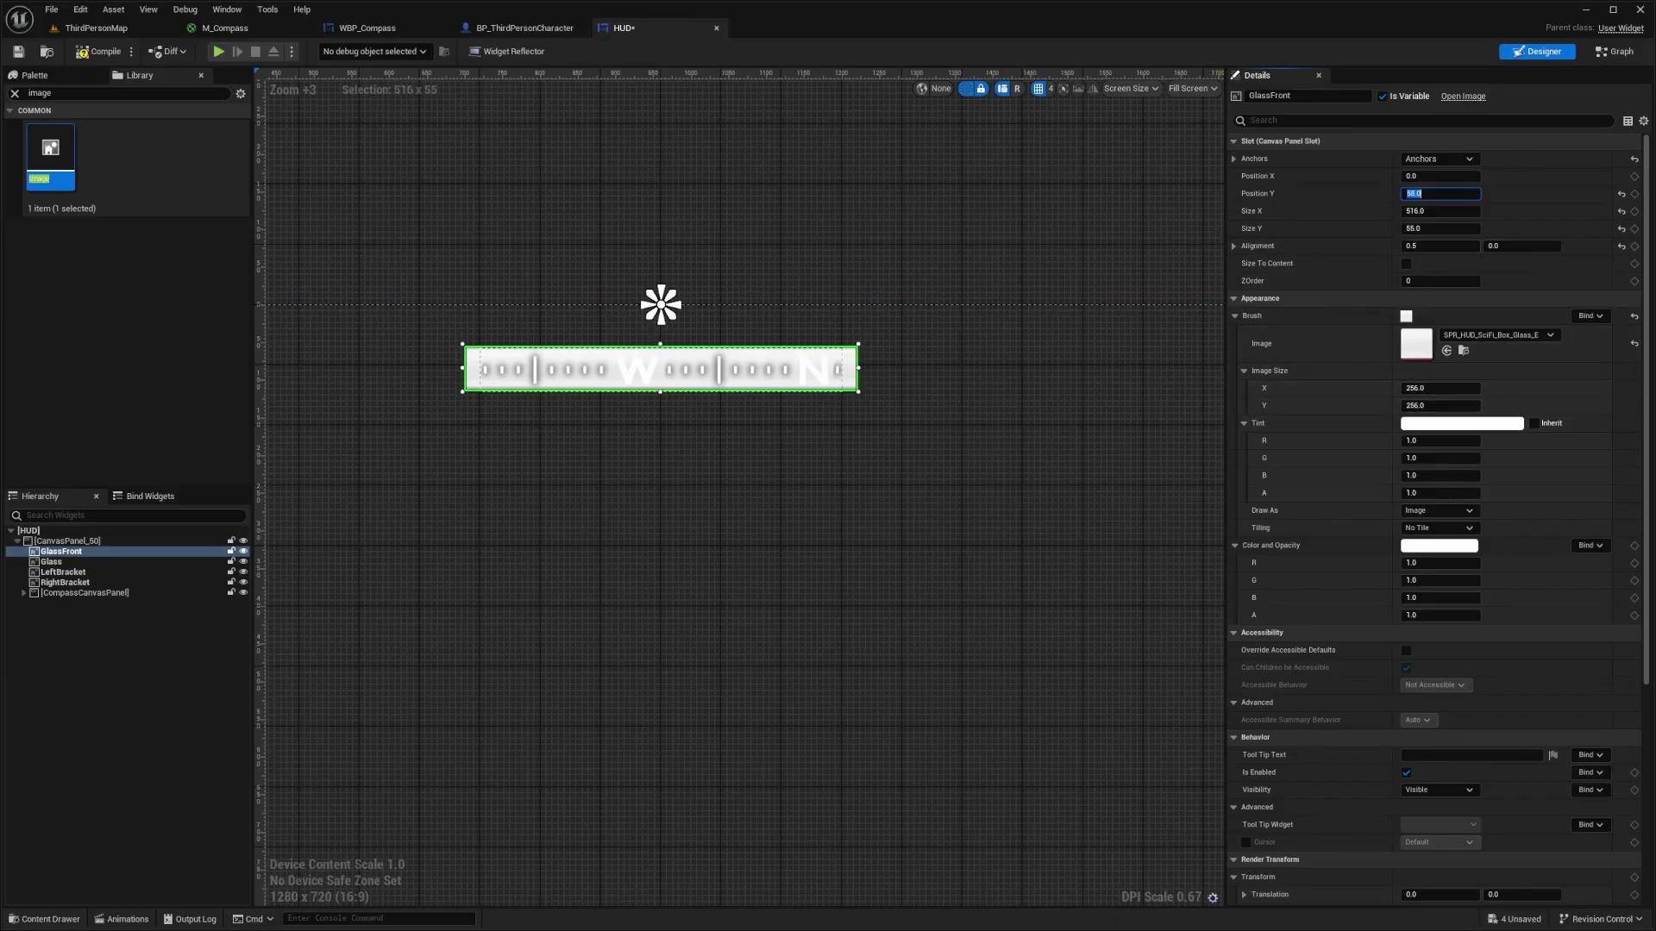
key("Return")
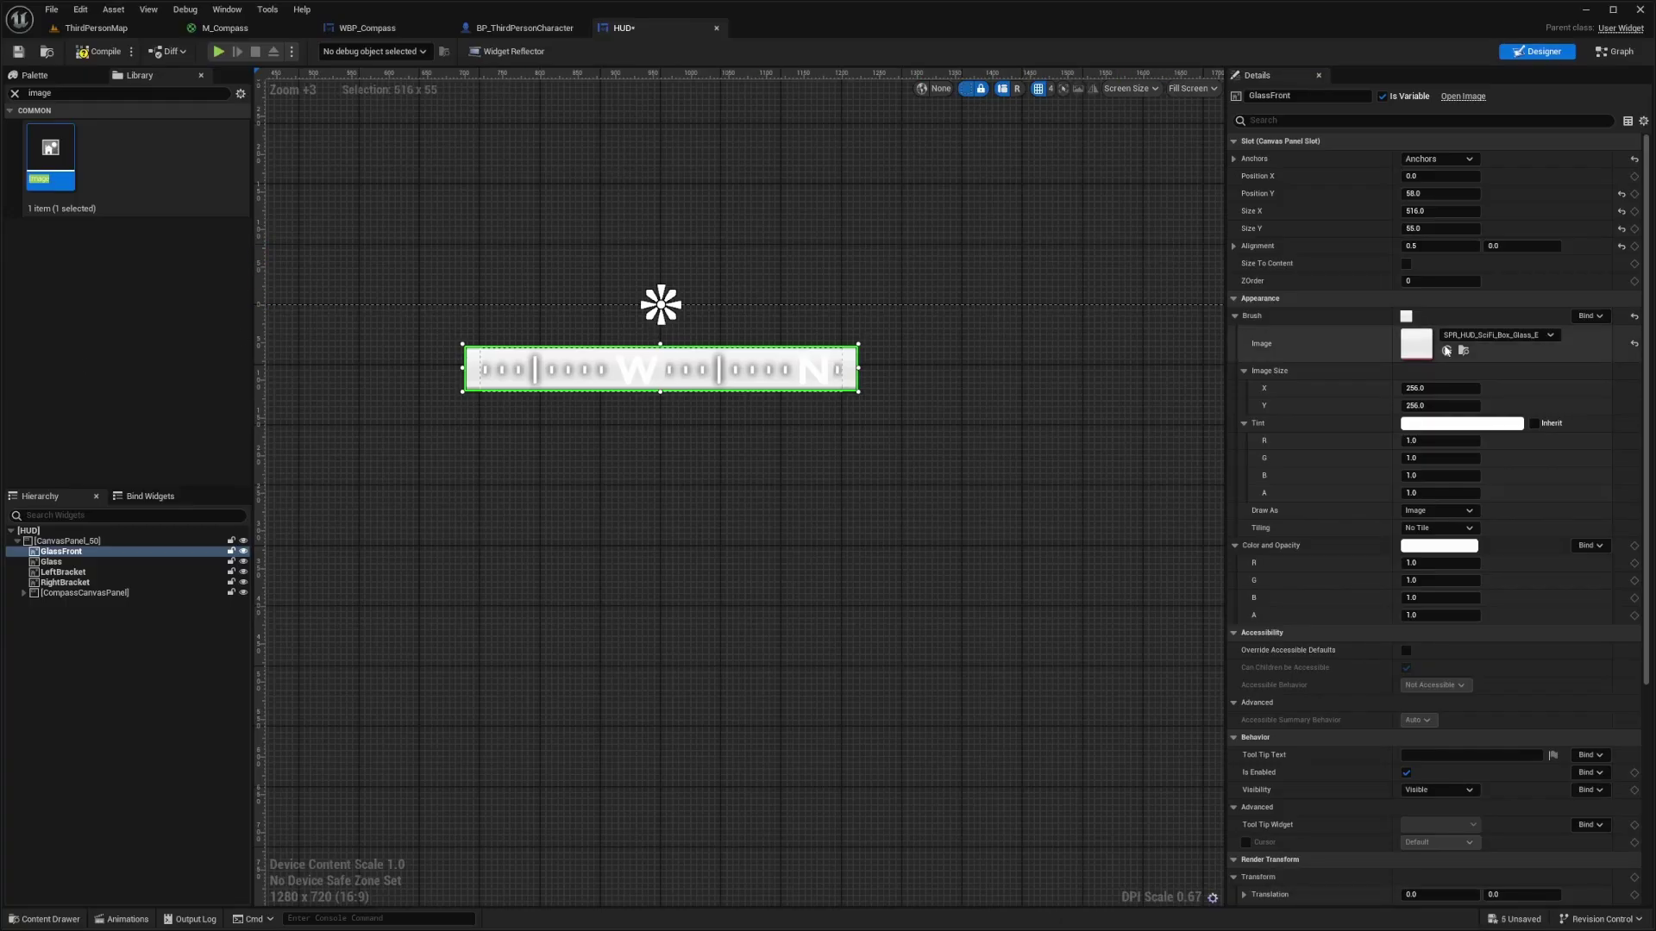
Step: Tint GlassFront translucent blue with hex colour 3AA0DB41
left_click(1432, 424)
left_click(1362, 705)
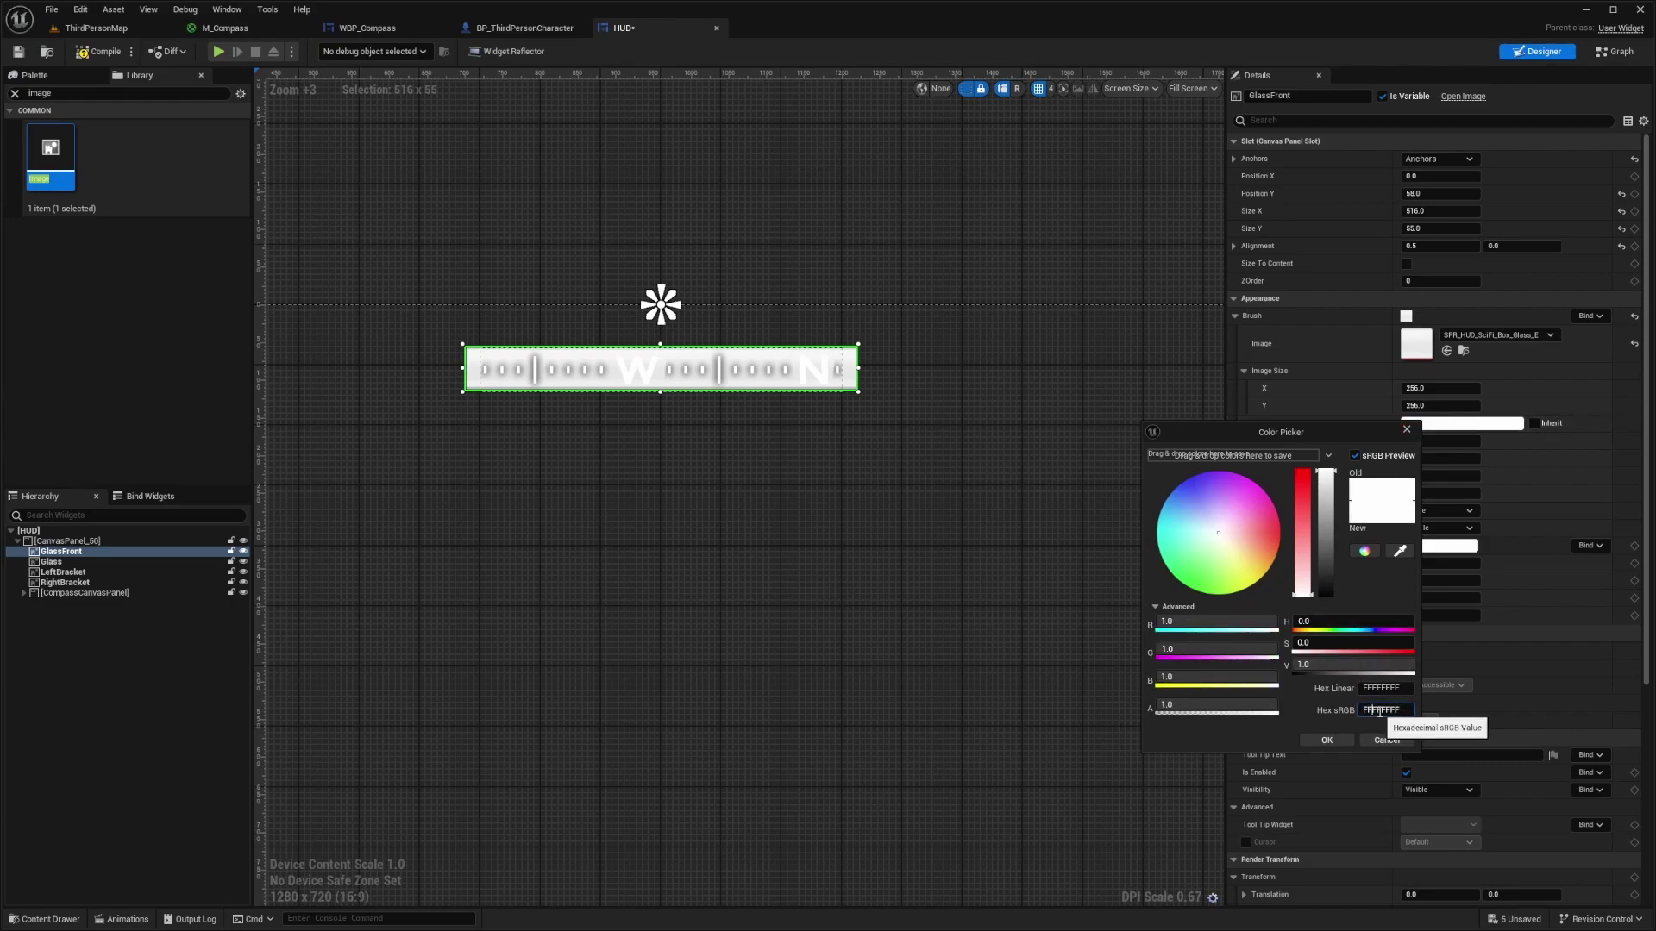
type("3AA0DB41")
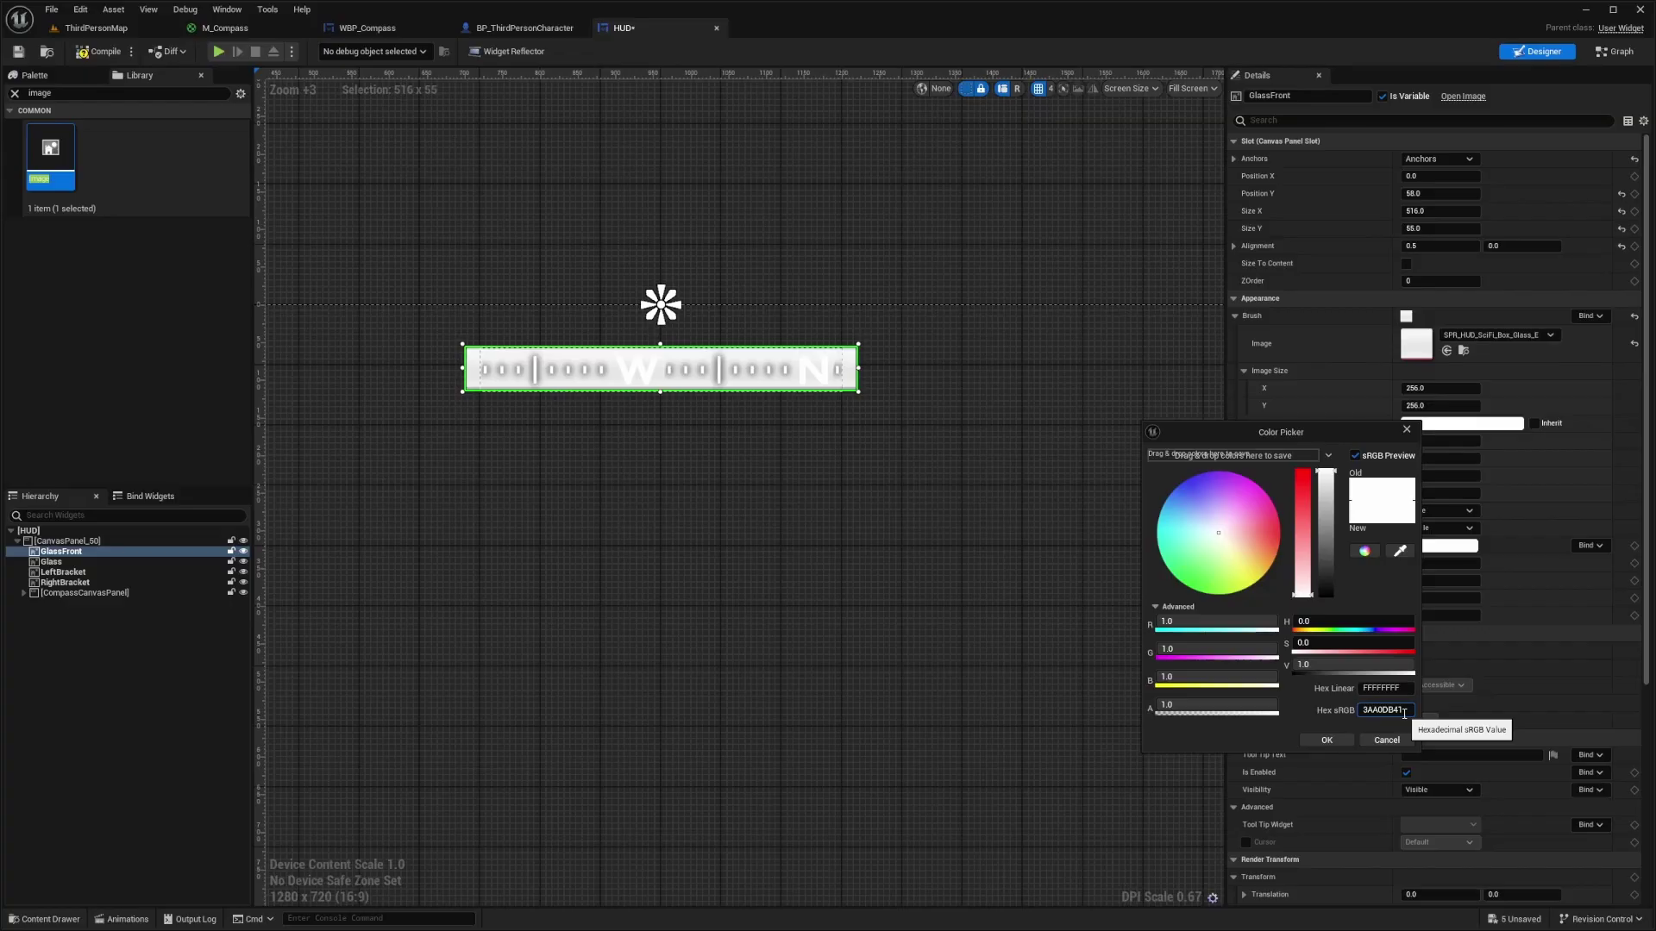
key("Return")
left_click(1328, 739)
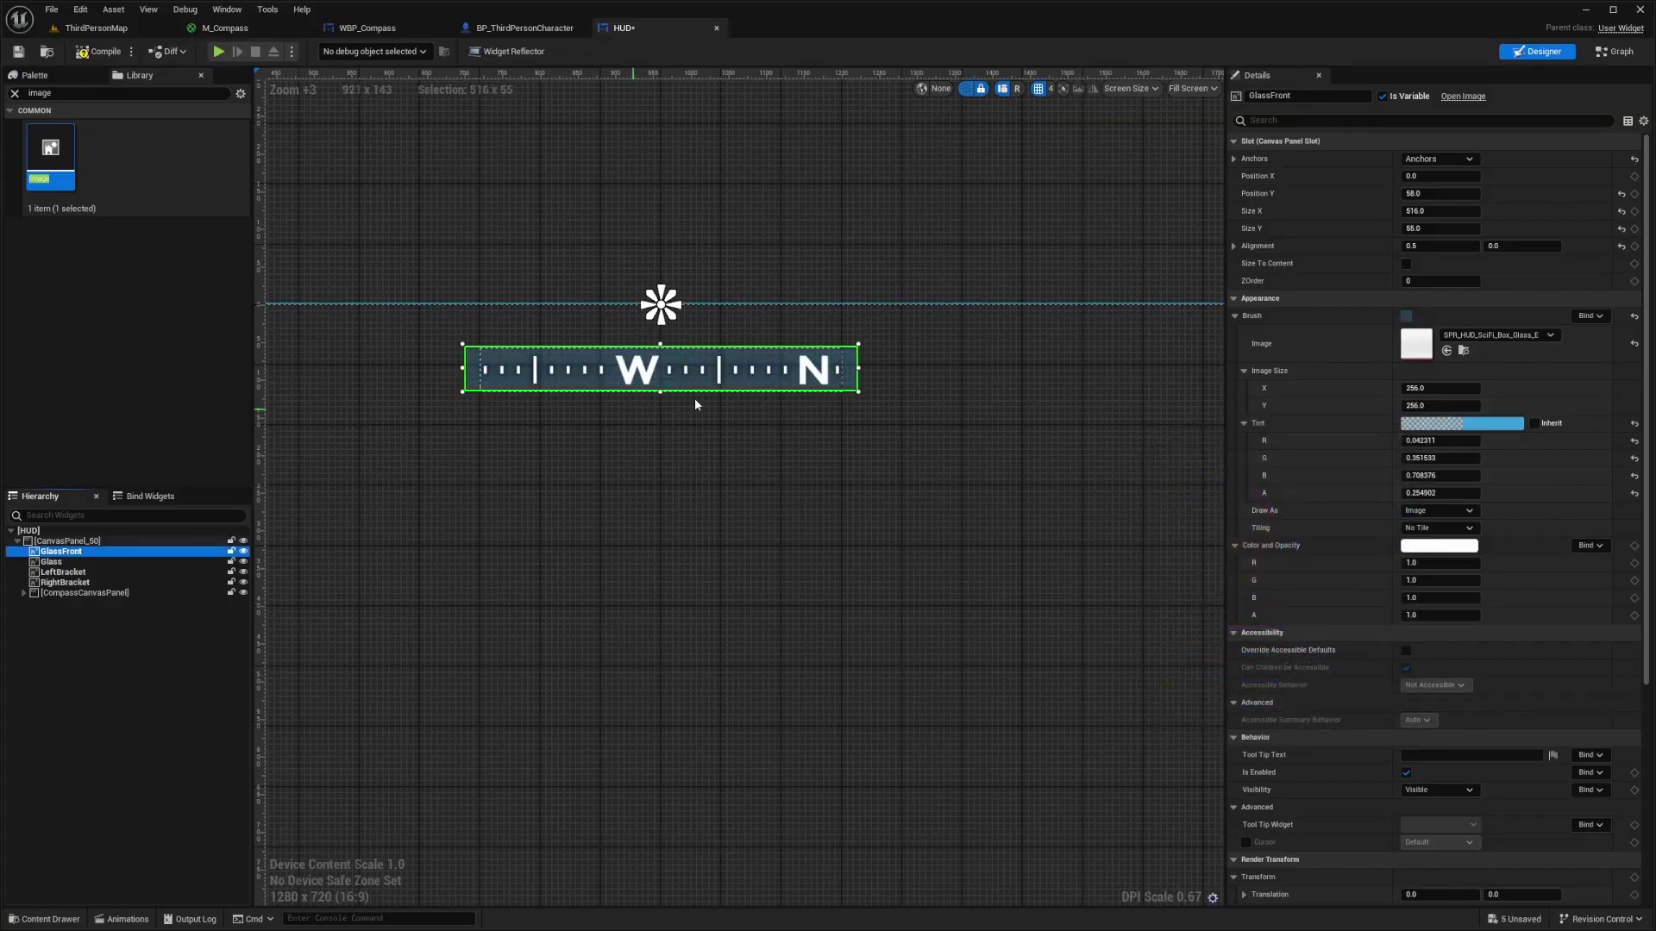
left_click(1432, 424)
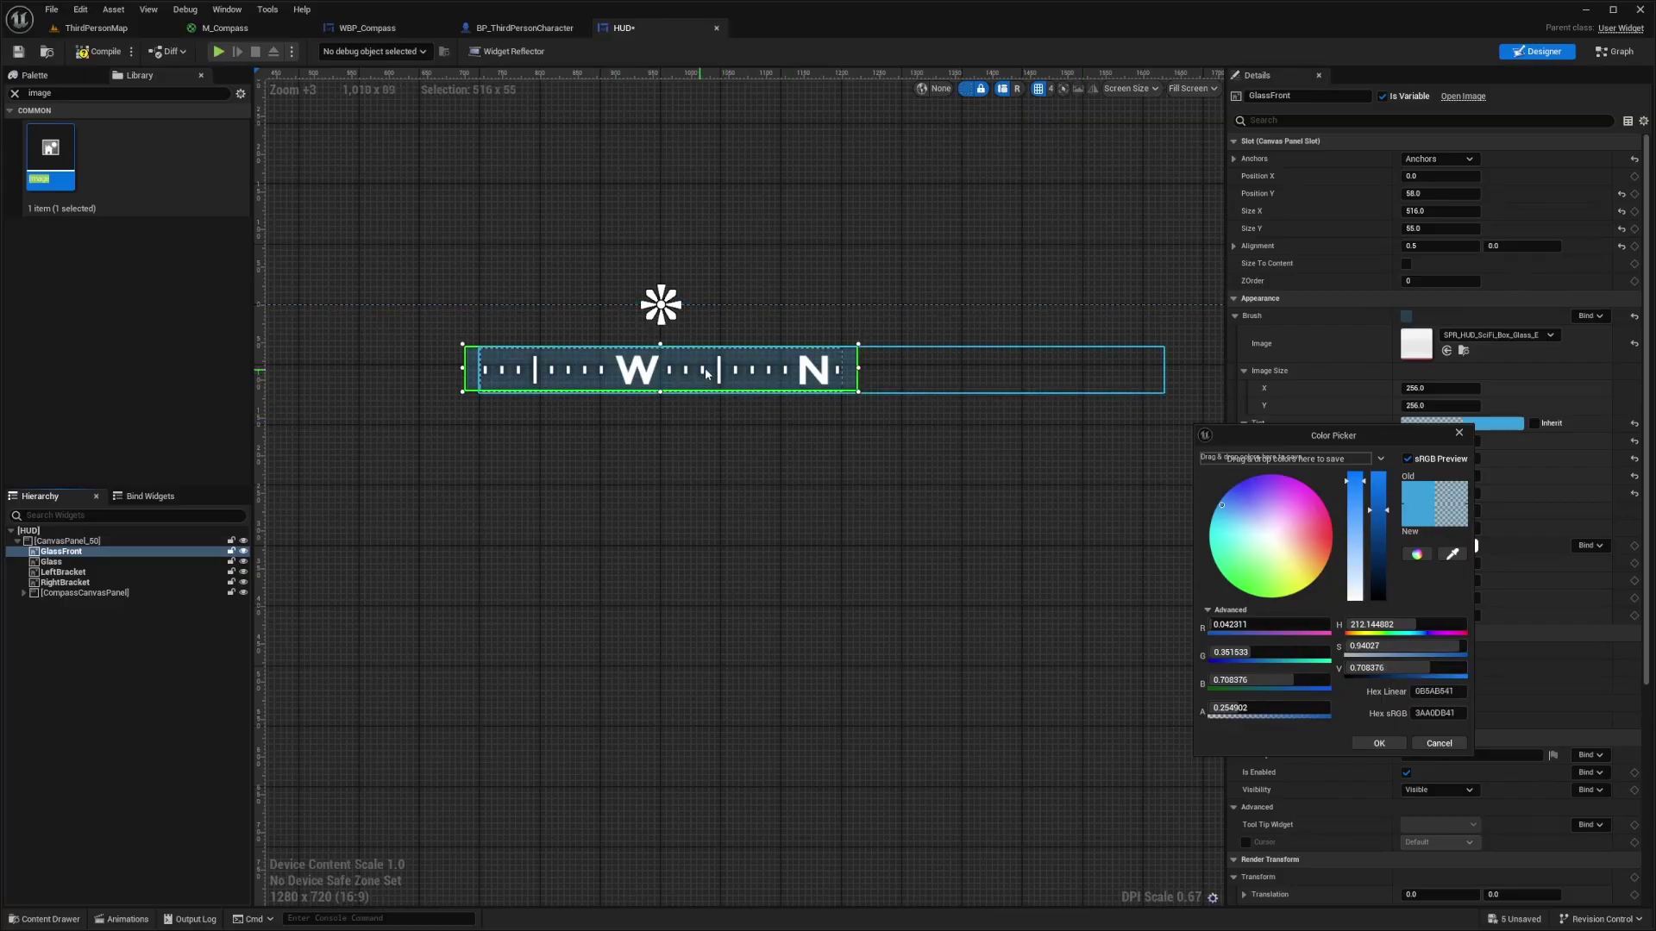
left_click(1459, 433)
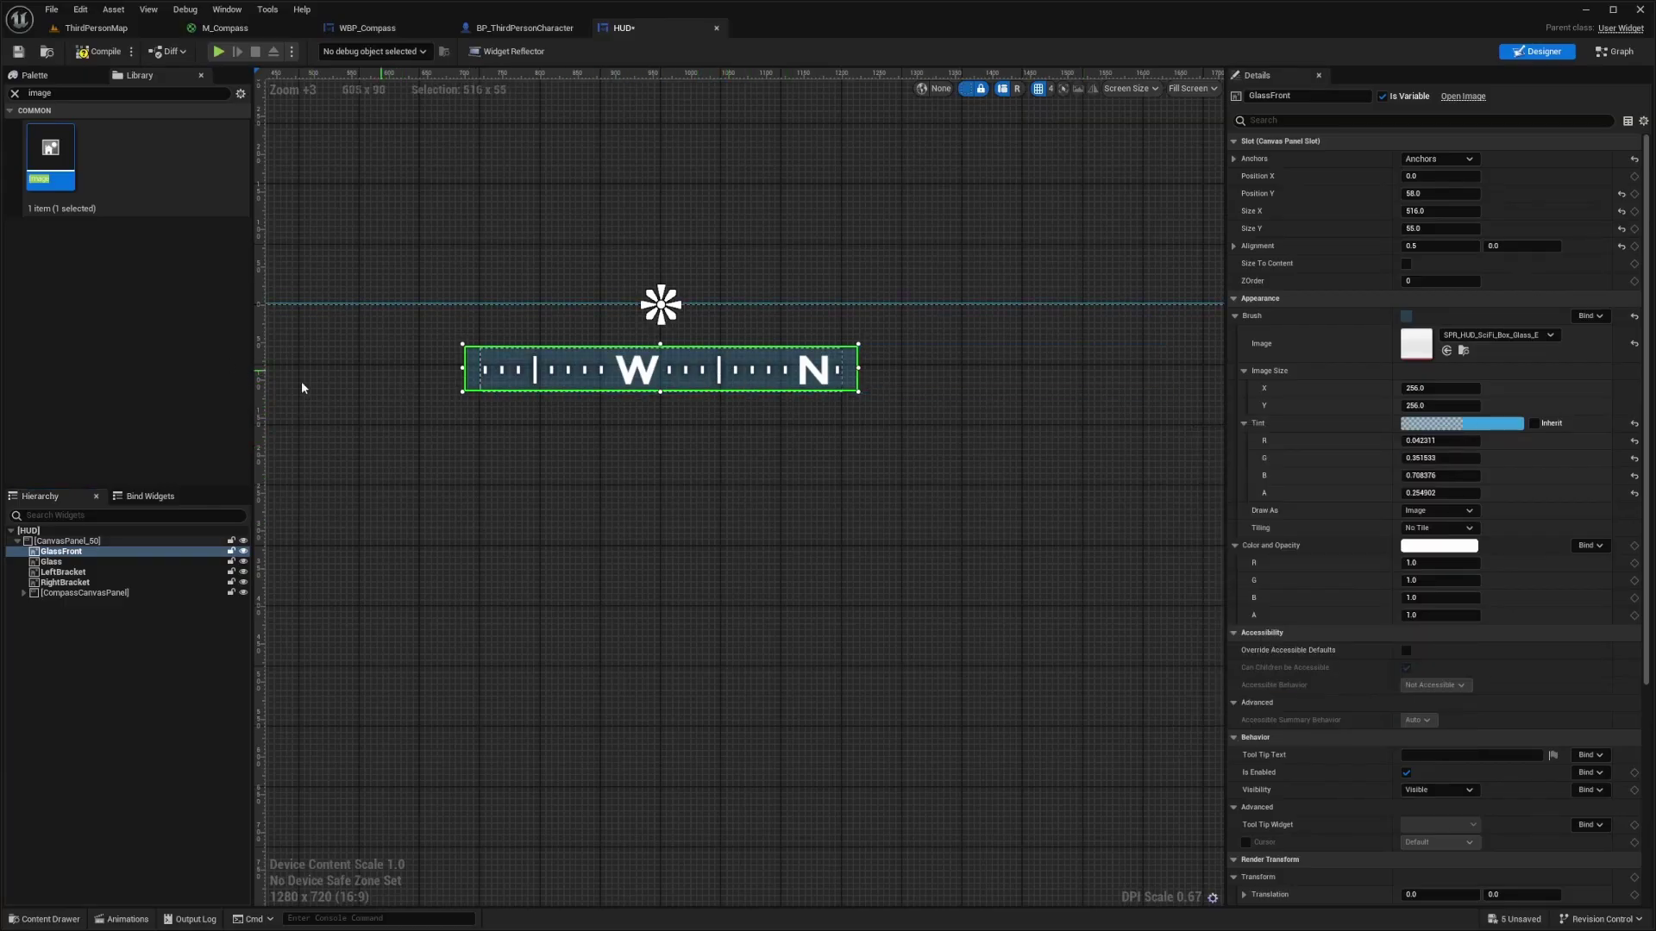
Step: Give Glass the SPR_HUD_SciFi_Box_Glass_B texture, top-centre anchor, X 0 and alignment X 0.5
left_click(77, 562)
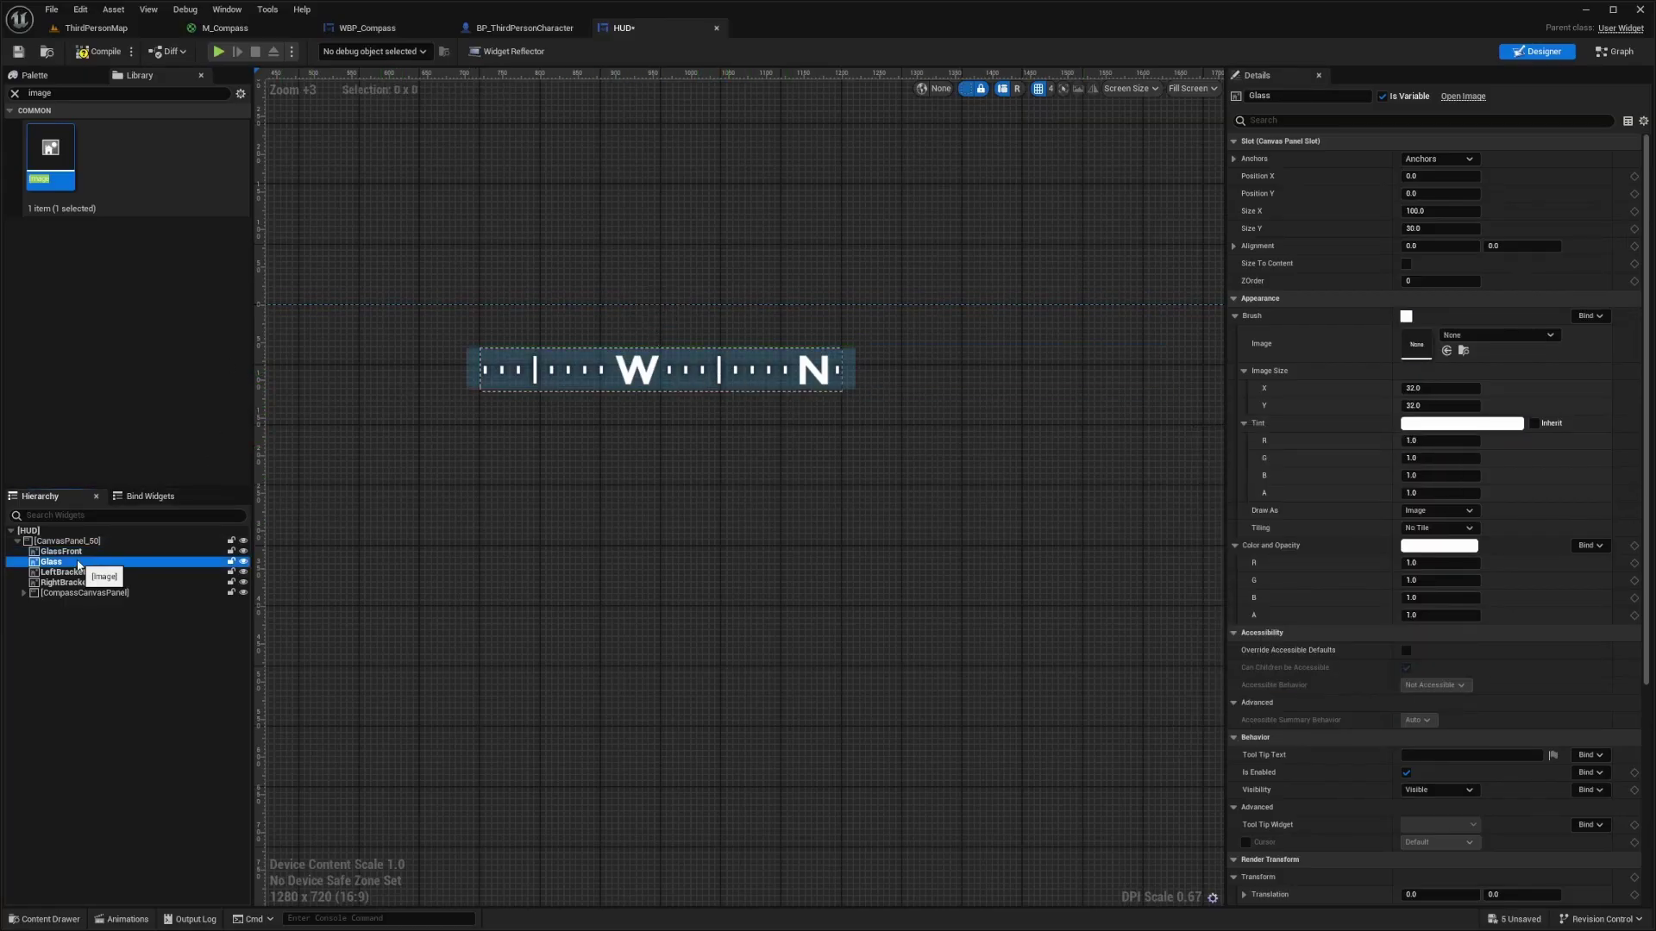
left_click(1462, 336)
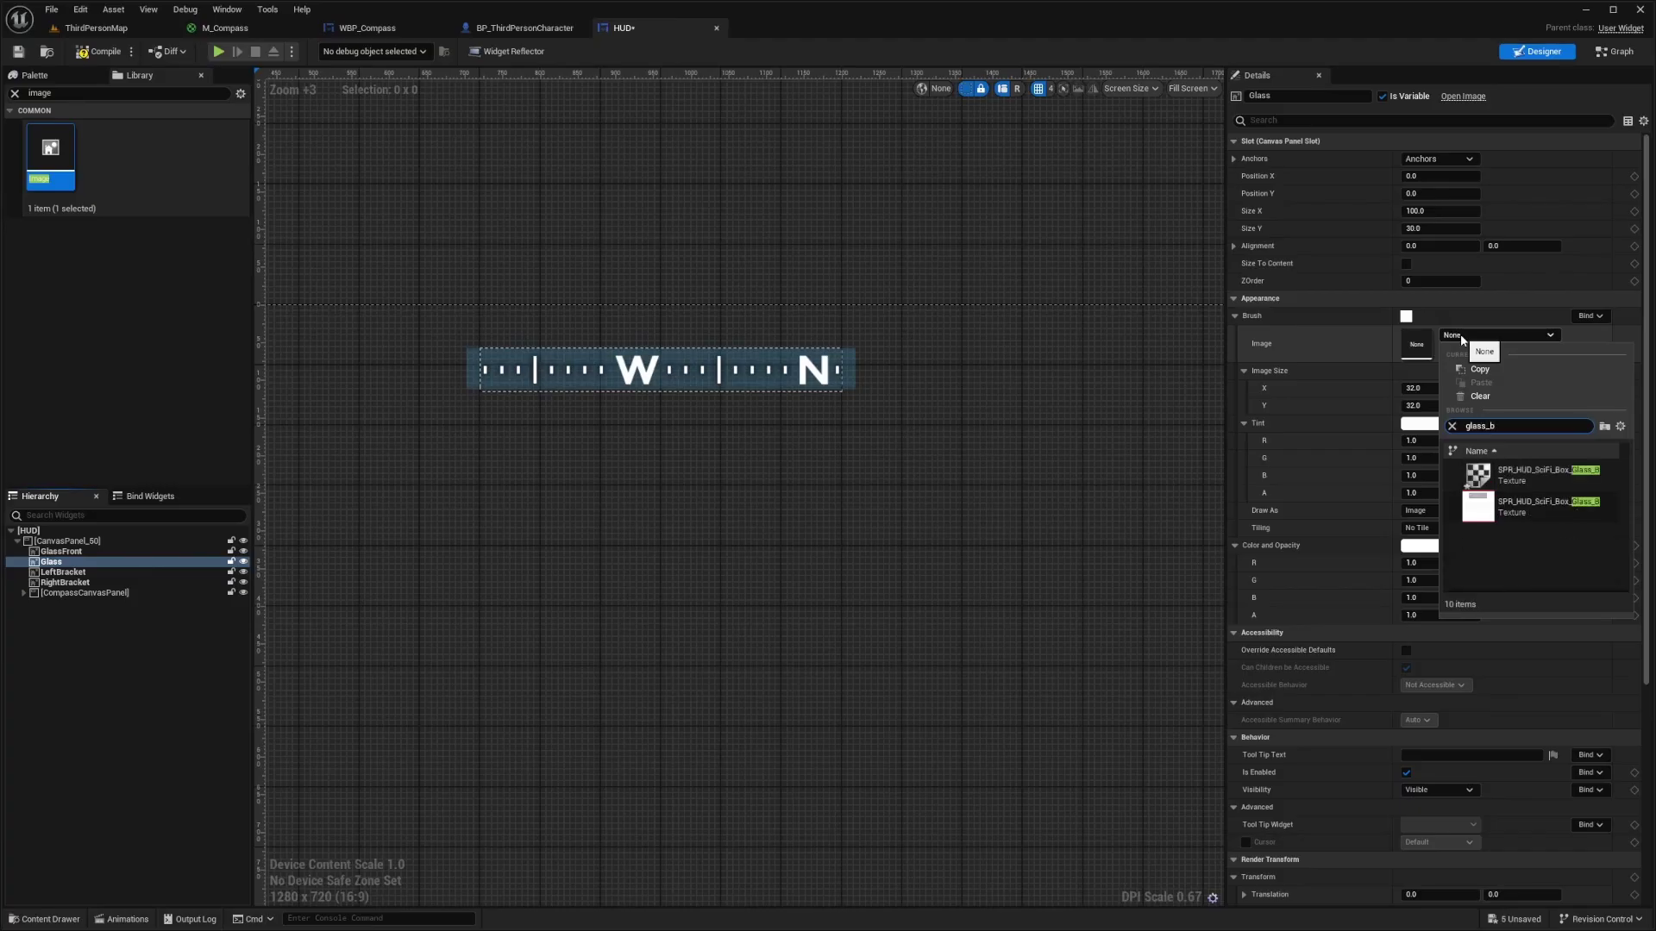
left_click(1518, 475)
left_click(1440, 160)
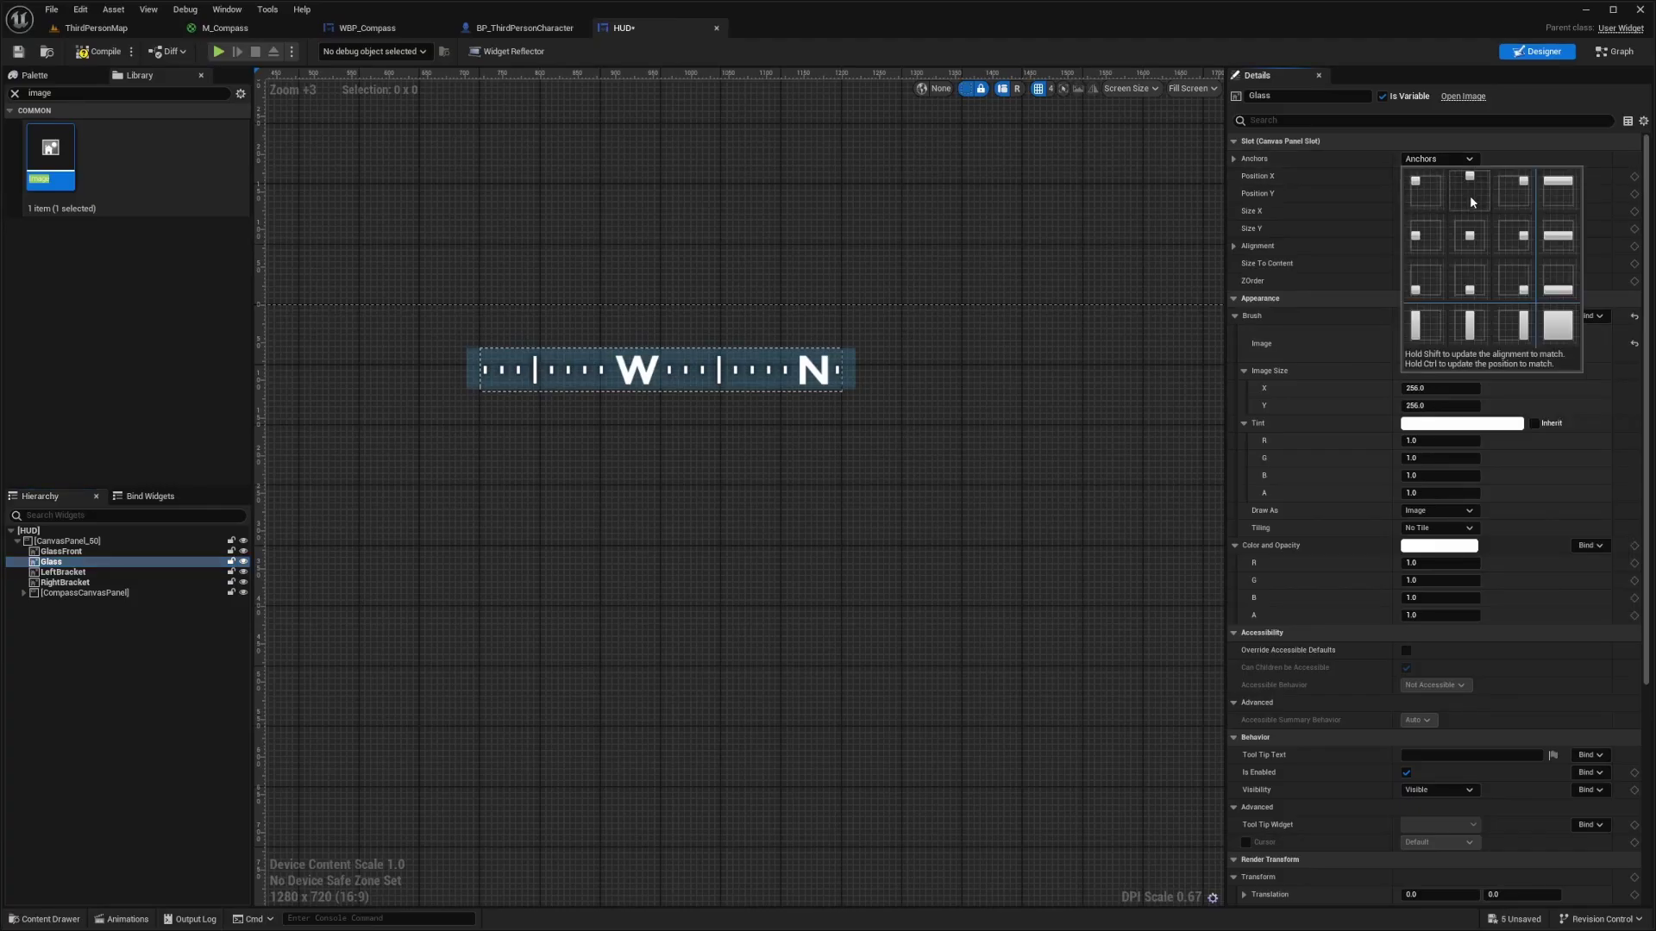
left_click(1469, 195)
left_click(1621, 178)
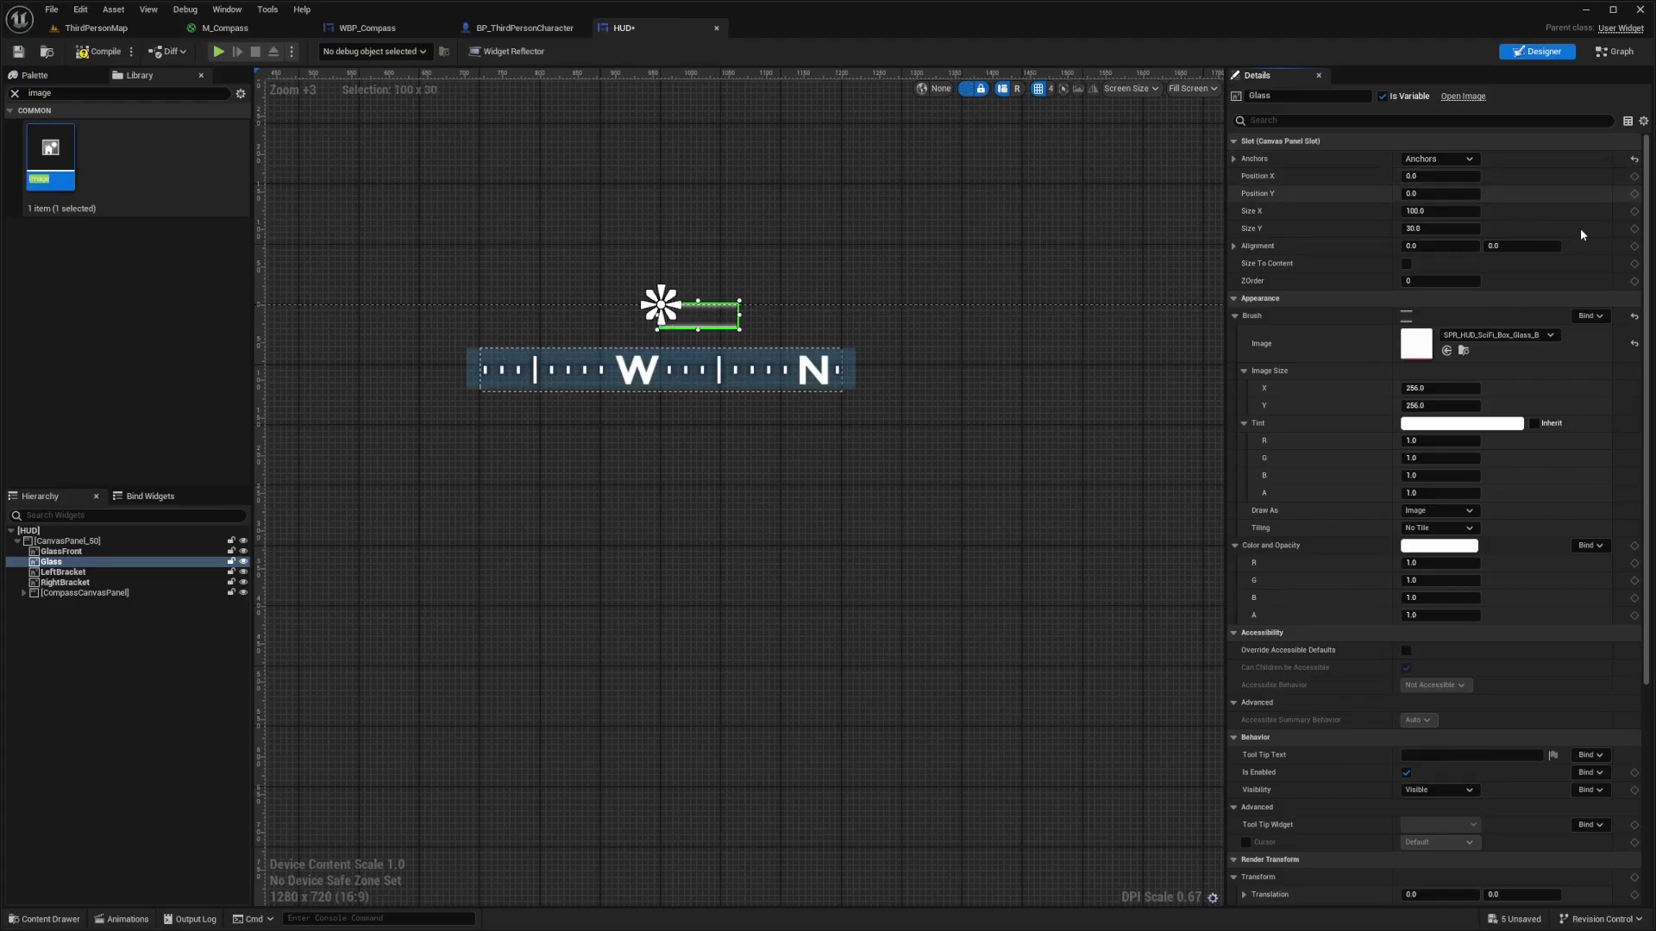
left_click(1446, 249)
type("0.5")
key("Return")
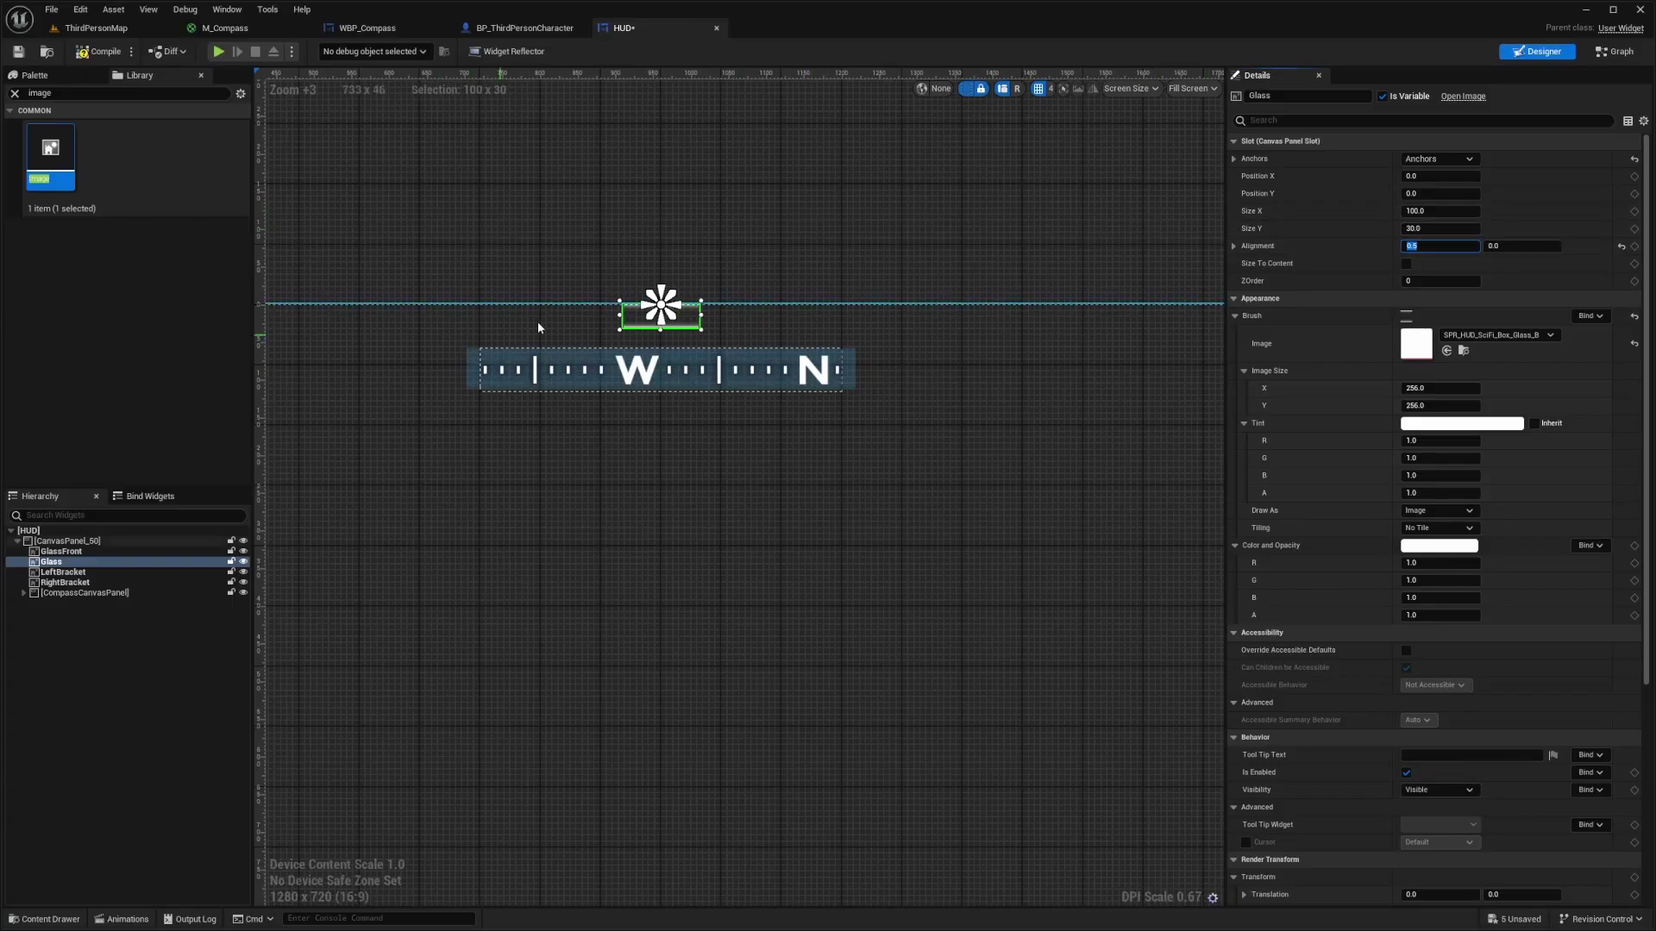
Step: Stretch Glass over the compass strip to about 513×58.6 at Y 57, then save the HUD
left_click_drag(661, 331, 659, 397)
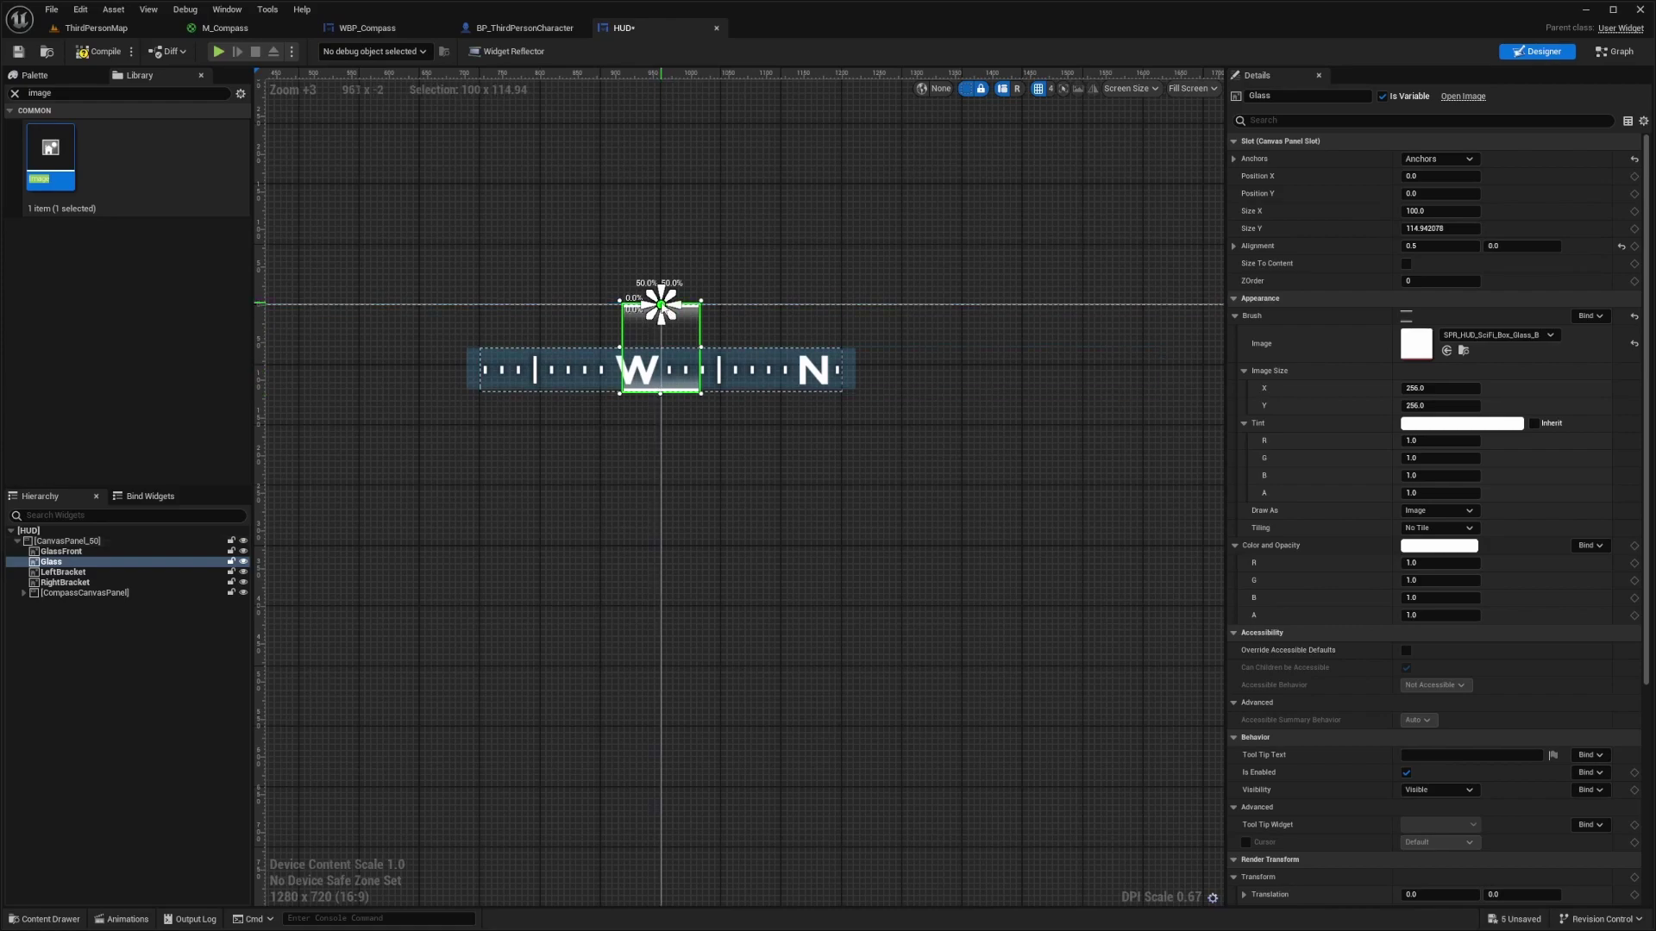
scroll(671, 358, "up", 6)
left_click_drag(577, 255, 574, 333)
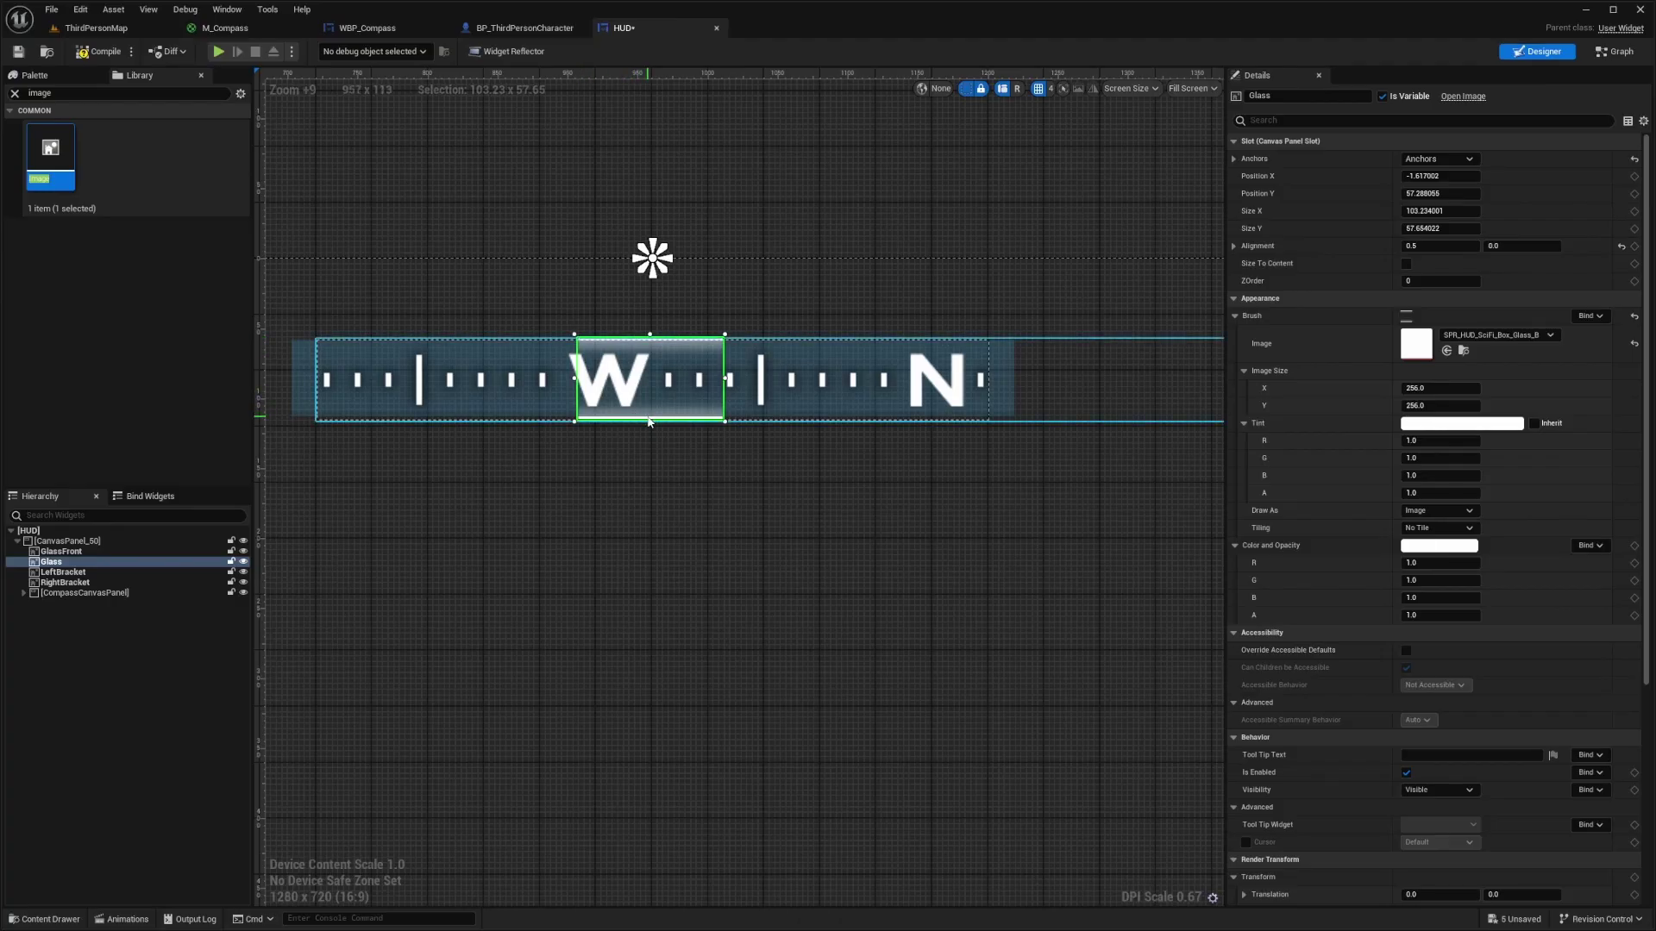
left_click_drag(651, 422, 650, 425)
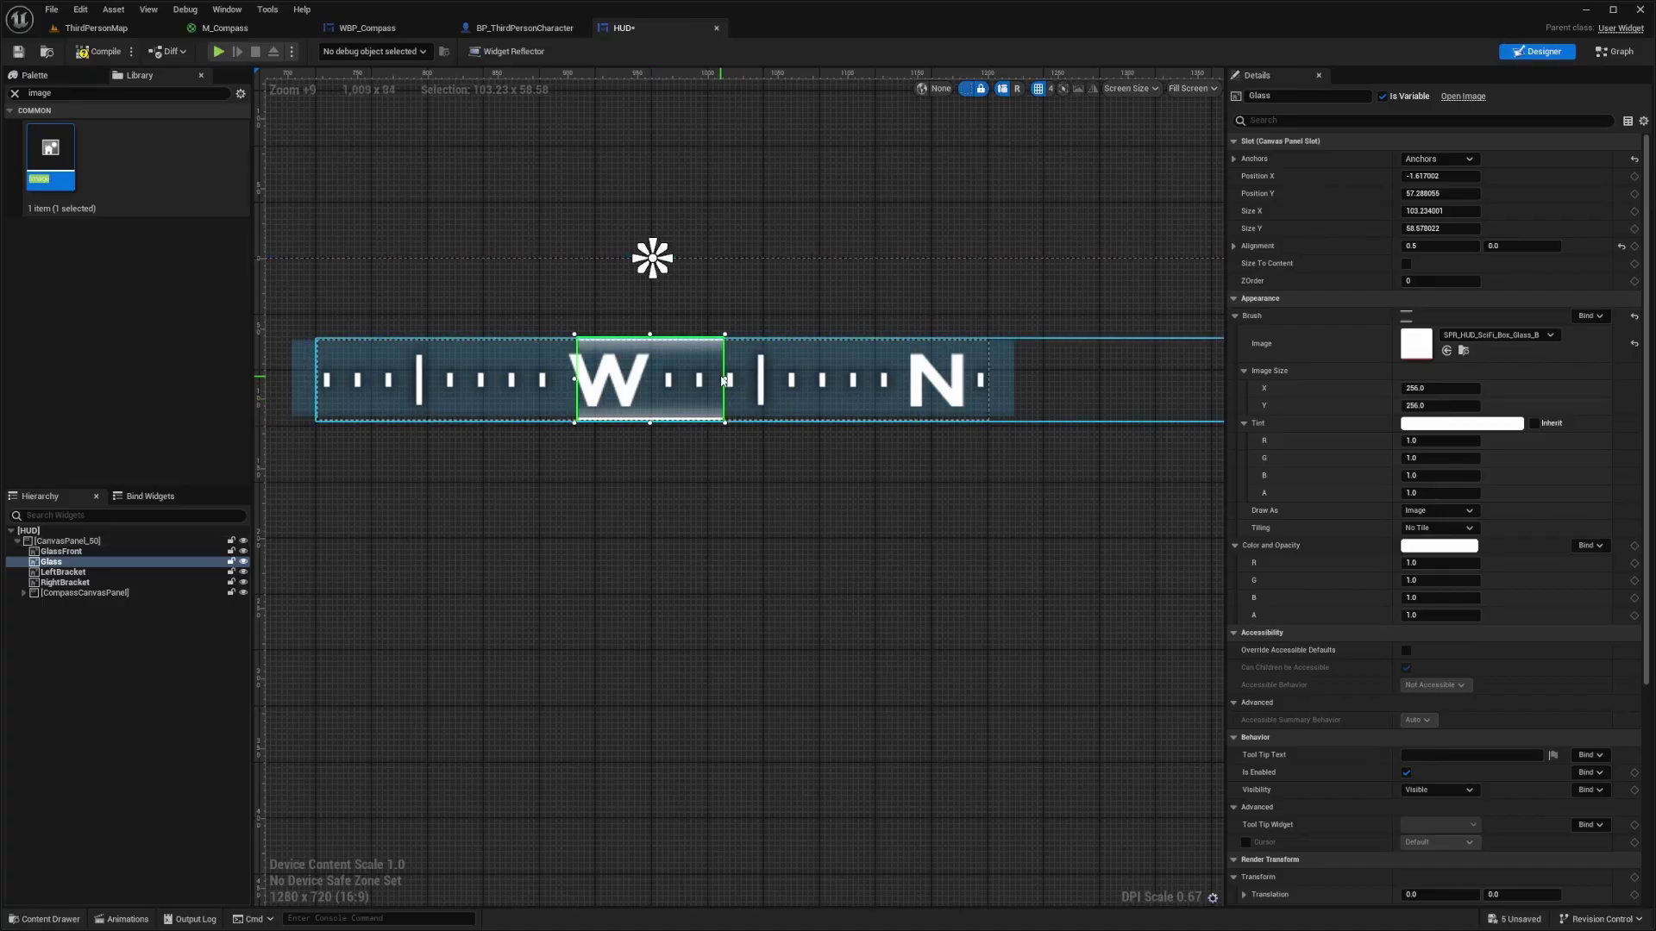
left_click_drag(722, 378, 1000, 380)
left_click_drag(325, 379, 318, 379)
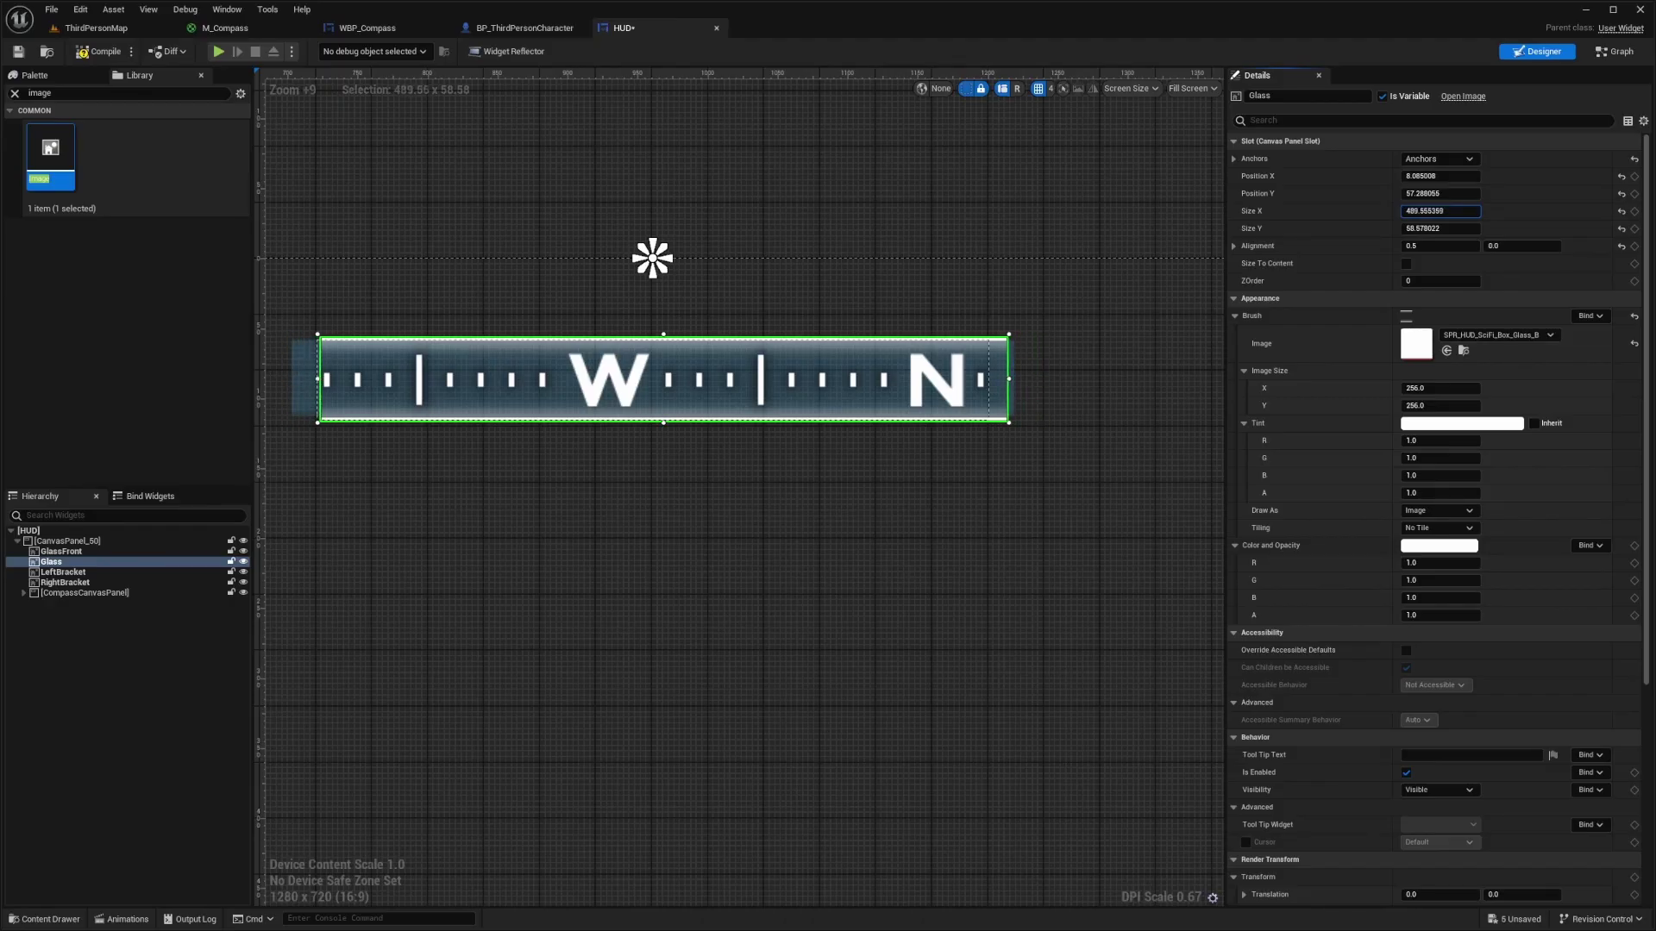
left_click_drag(1421, 213, 1431, 212)
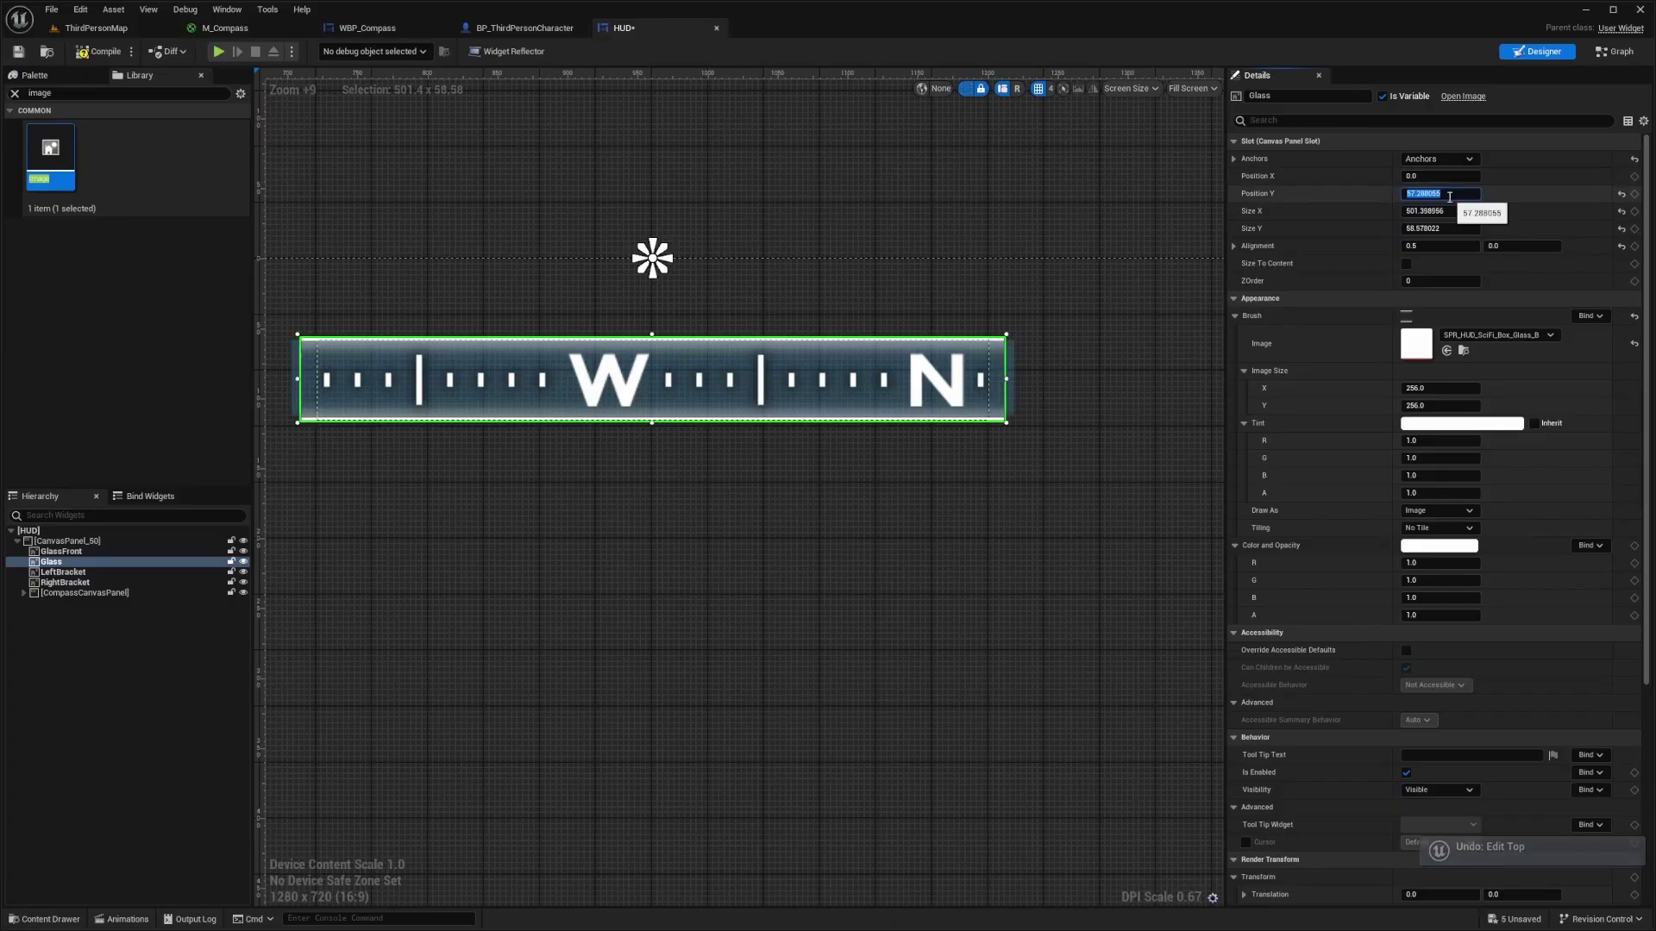
type("5")
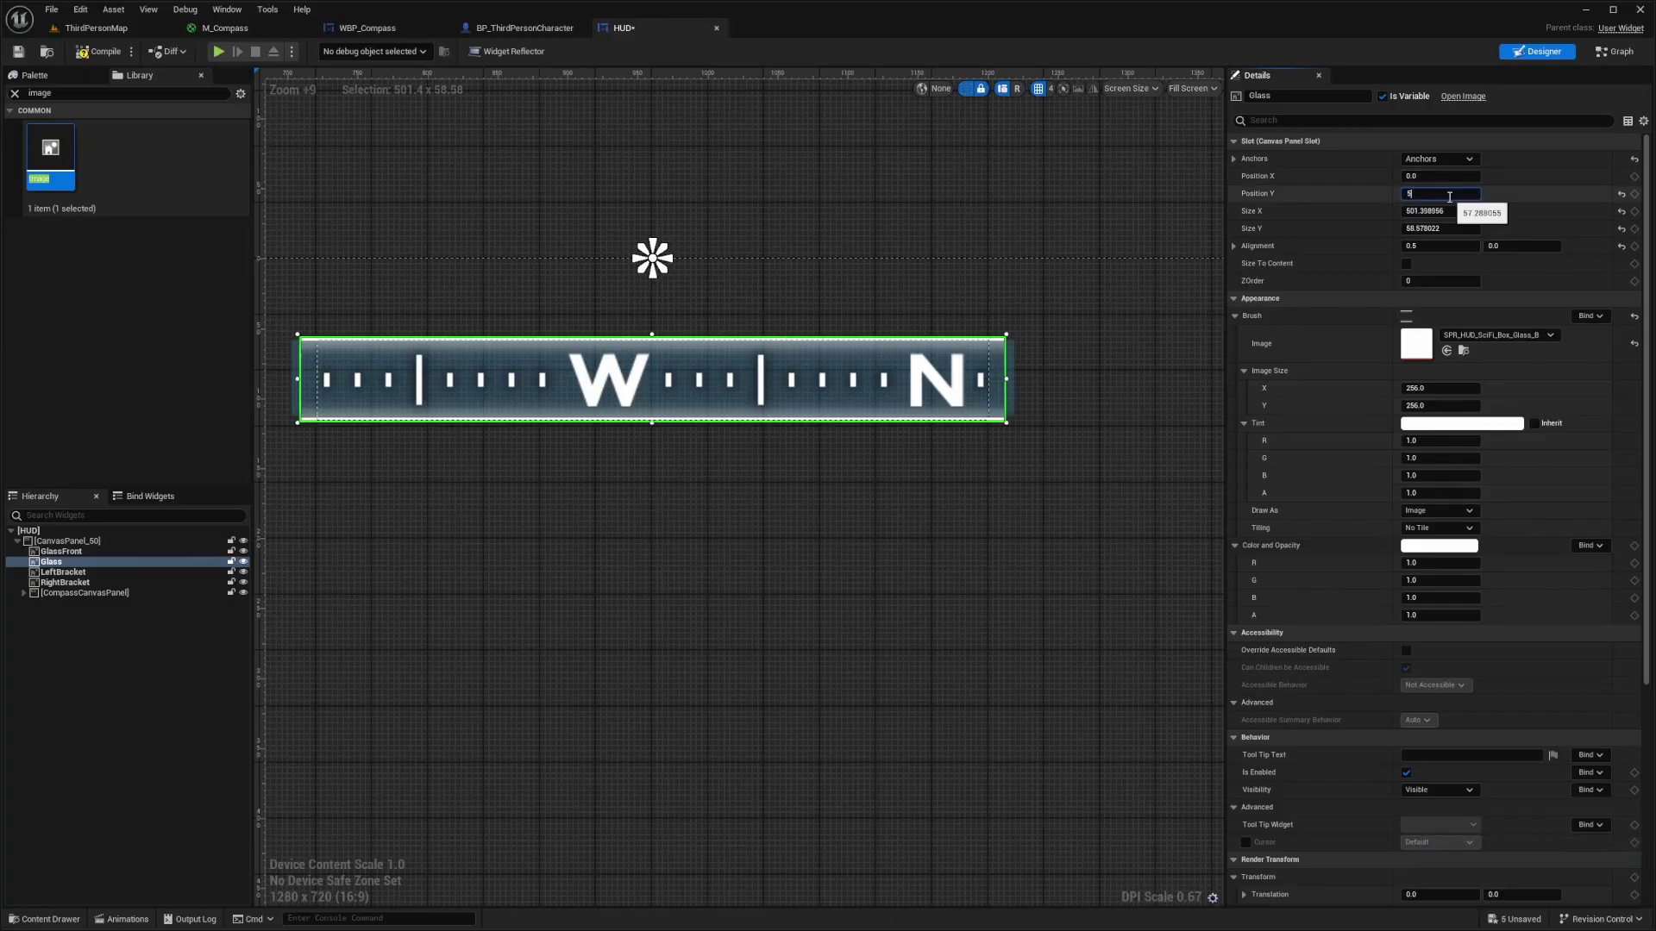
type("7")
key("Return")
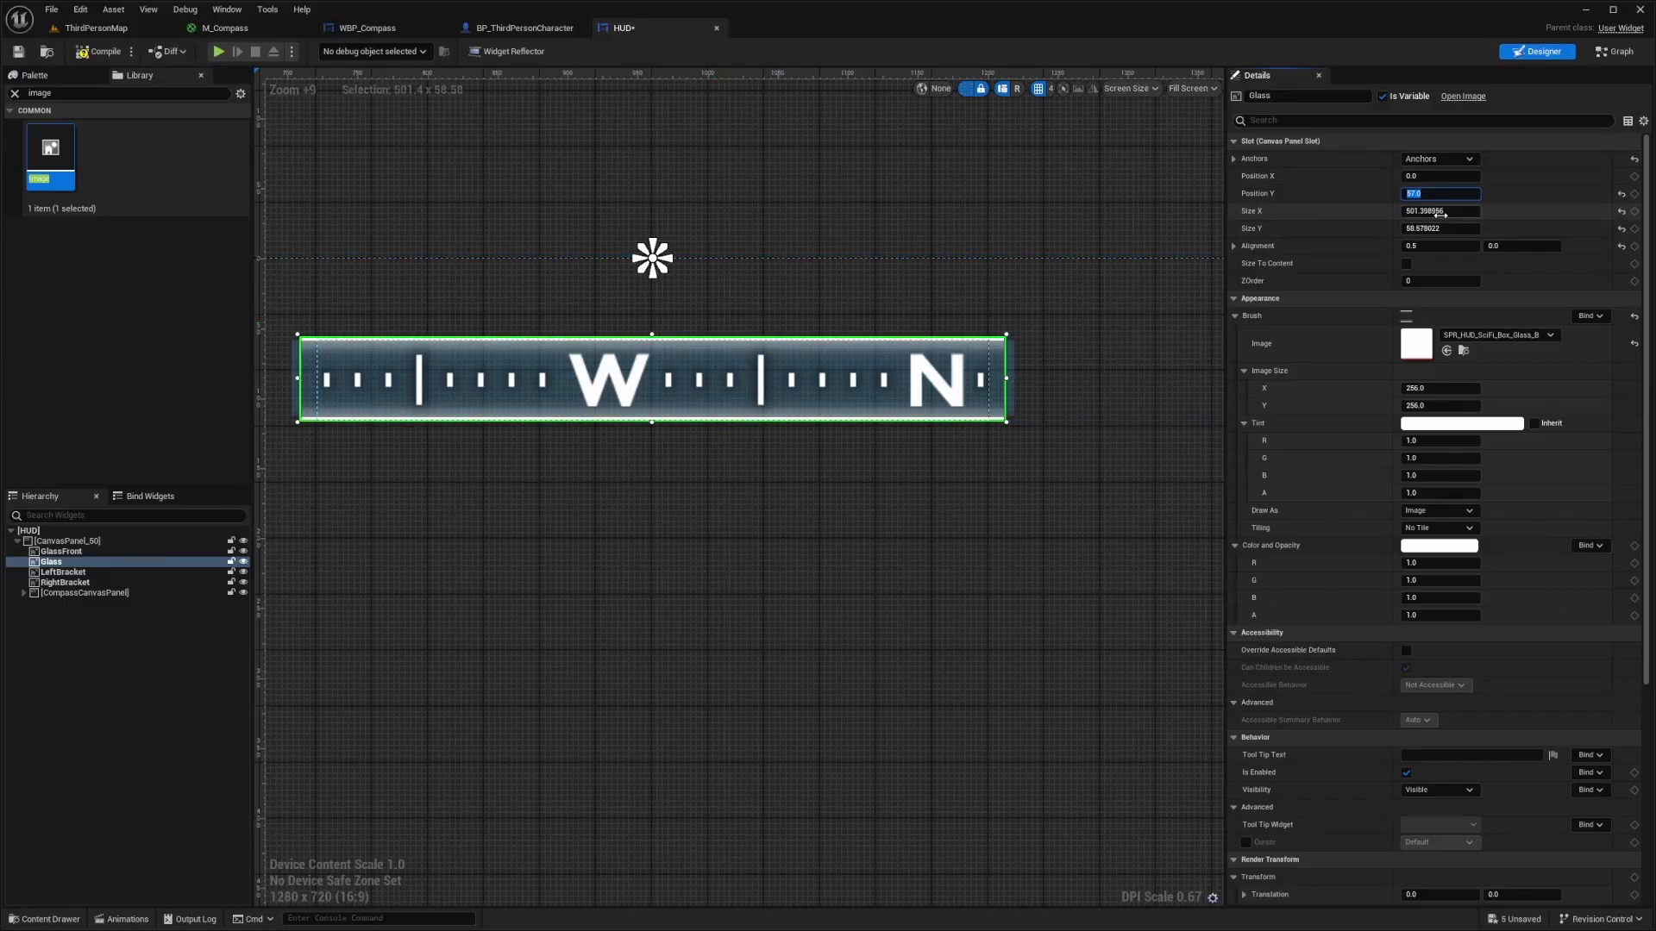
left_click_drag(1441, 213, 1448, 211)
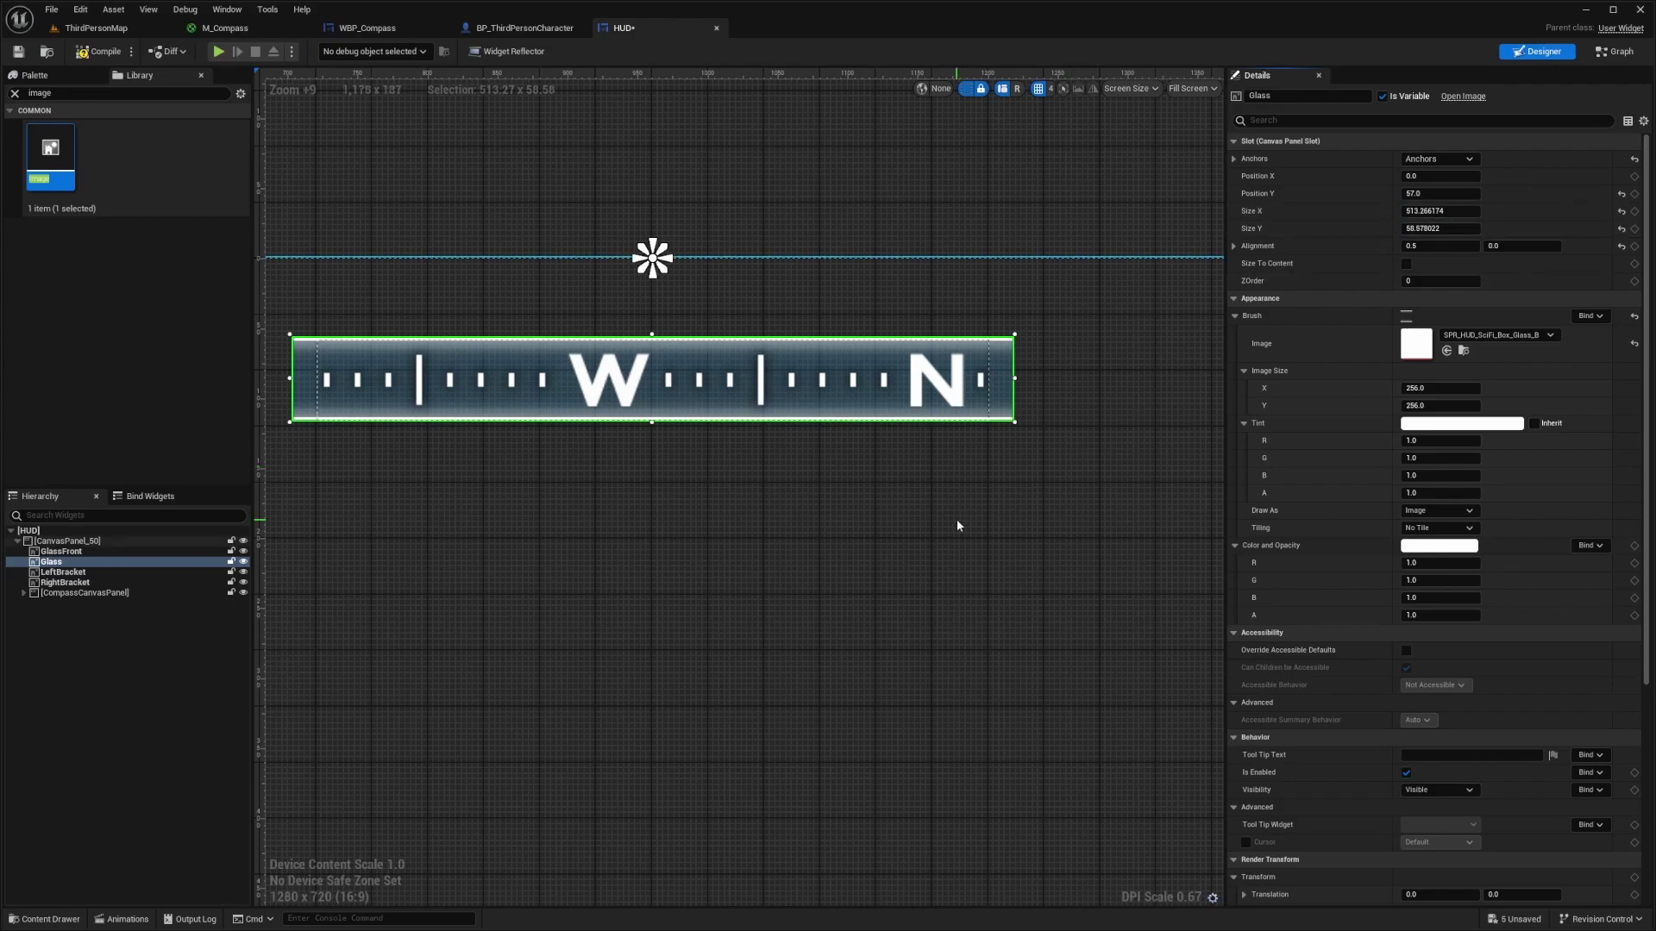
left_click(956, 519)
key("ctrl+s")
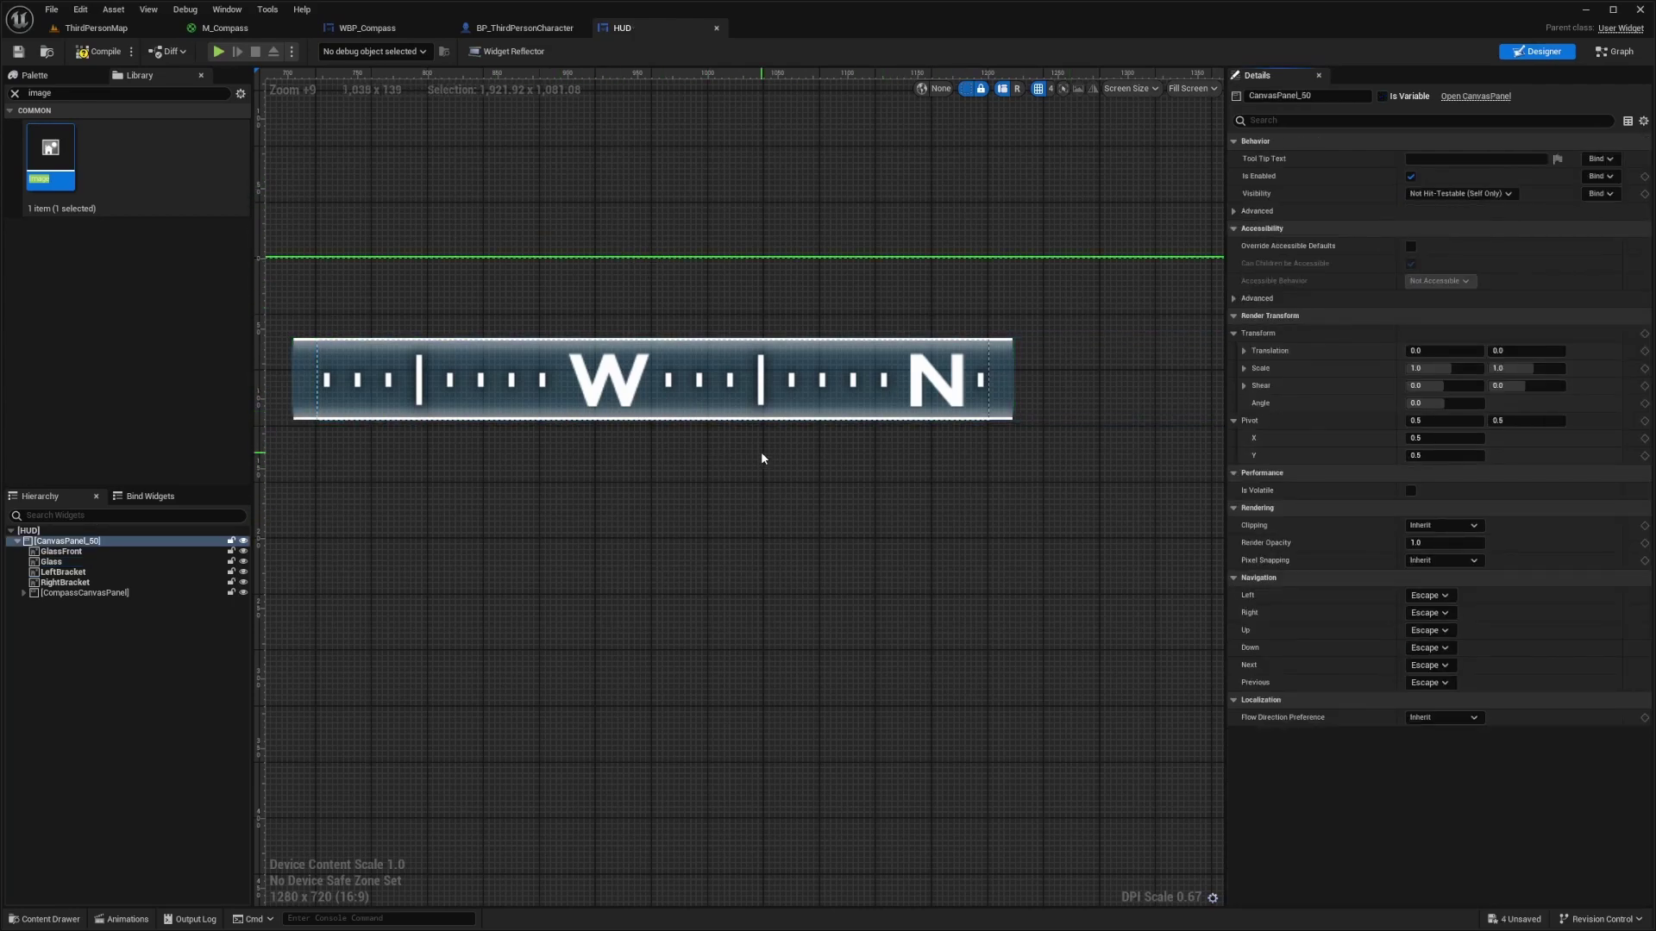
Step: Compile the HUD, then give LeftBracket its texture, top-centre anchor, X 0 and alignment X 0.5
left_click(133, 51)
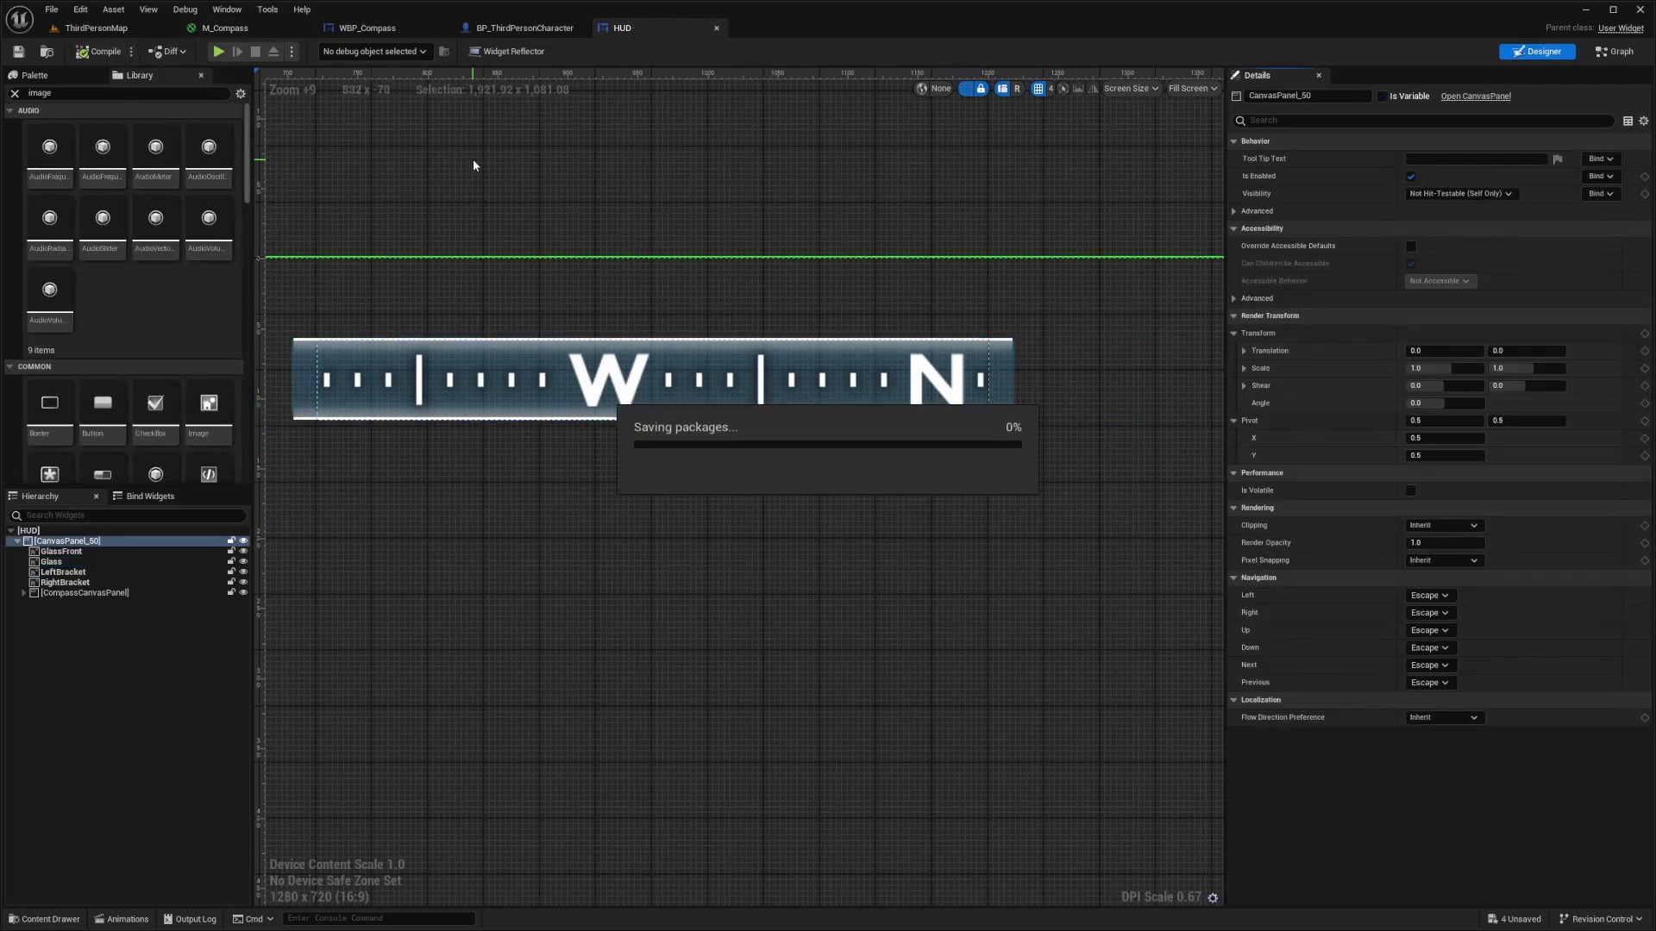
left_click(62, 572)
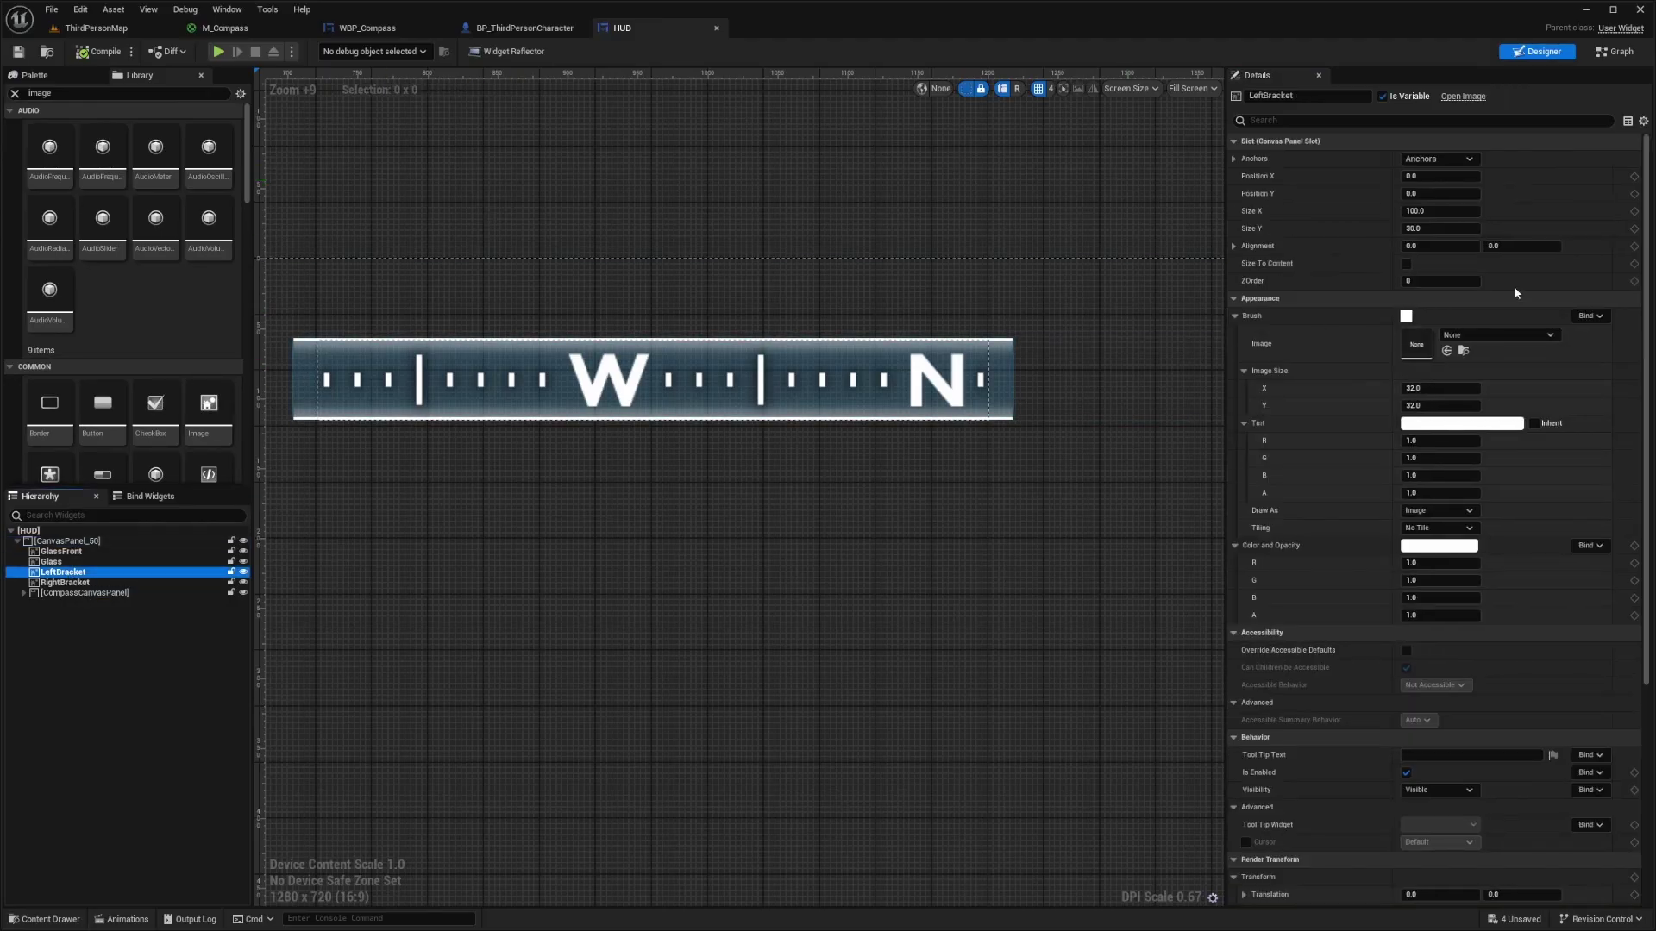
left_click(1504, 335)
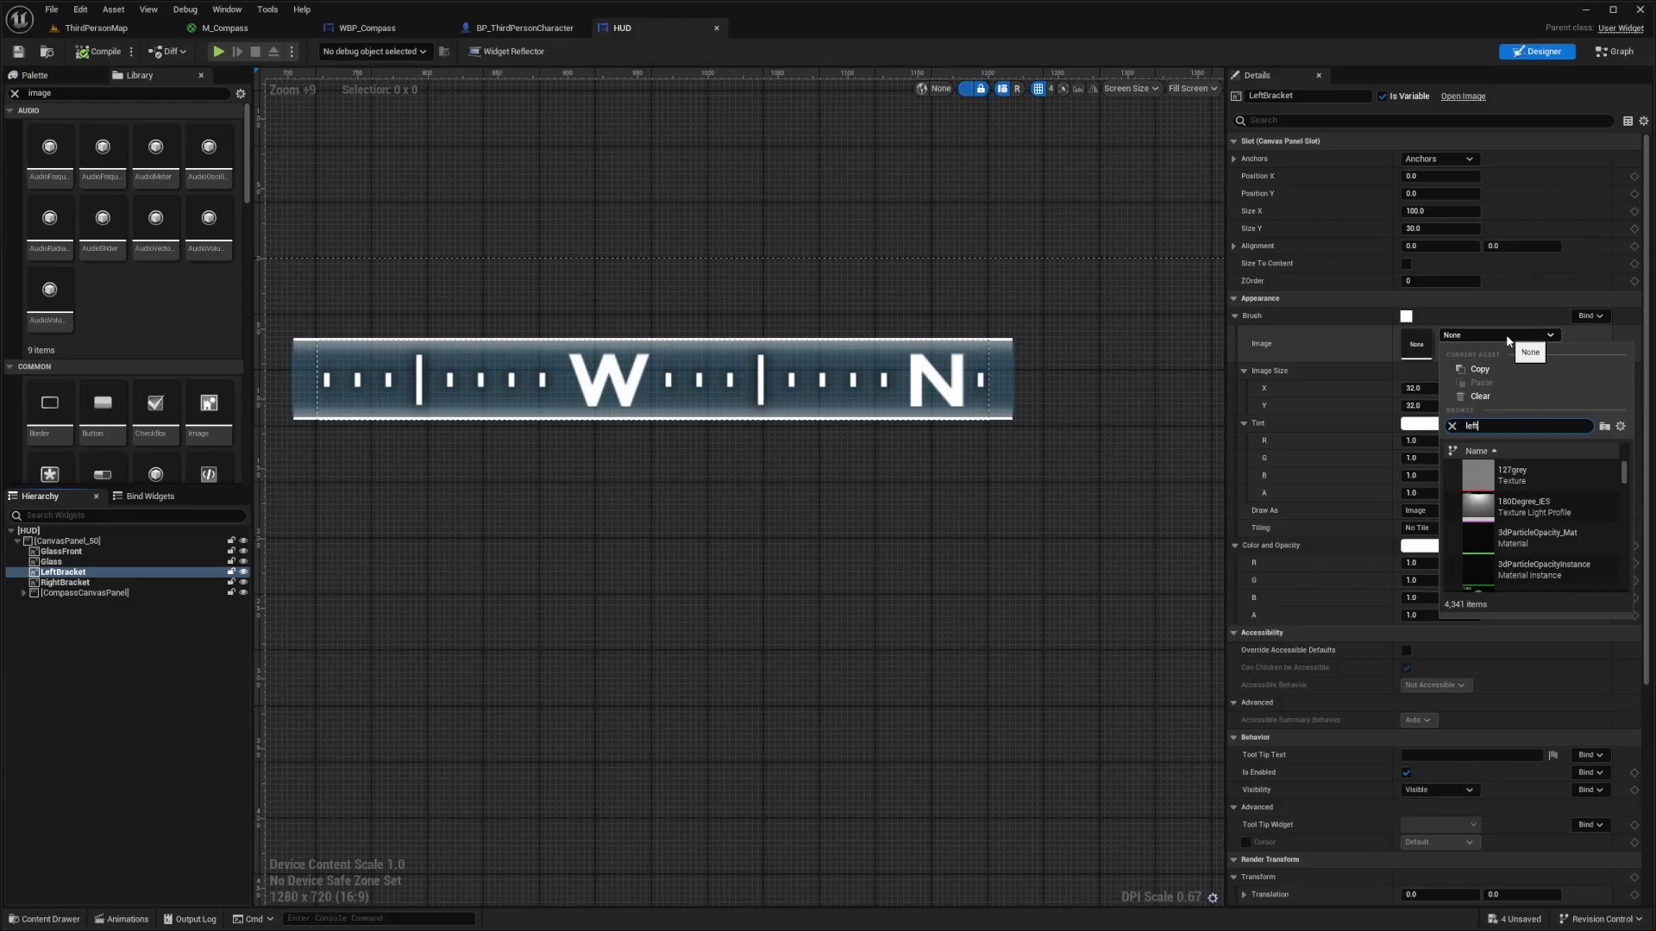
left_click(1448, 161)
left_click(1486, 185)
left_click(1621, 178)
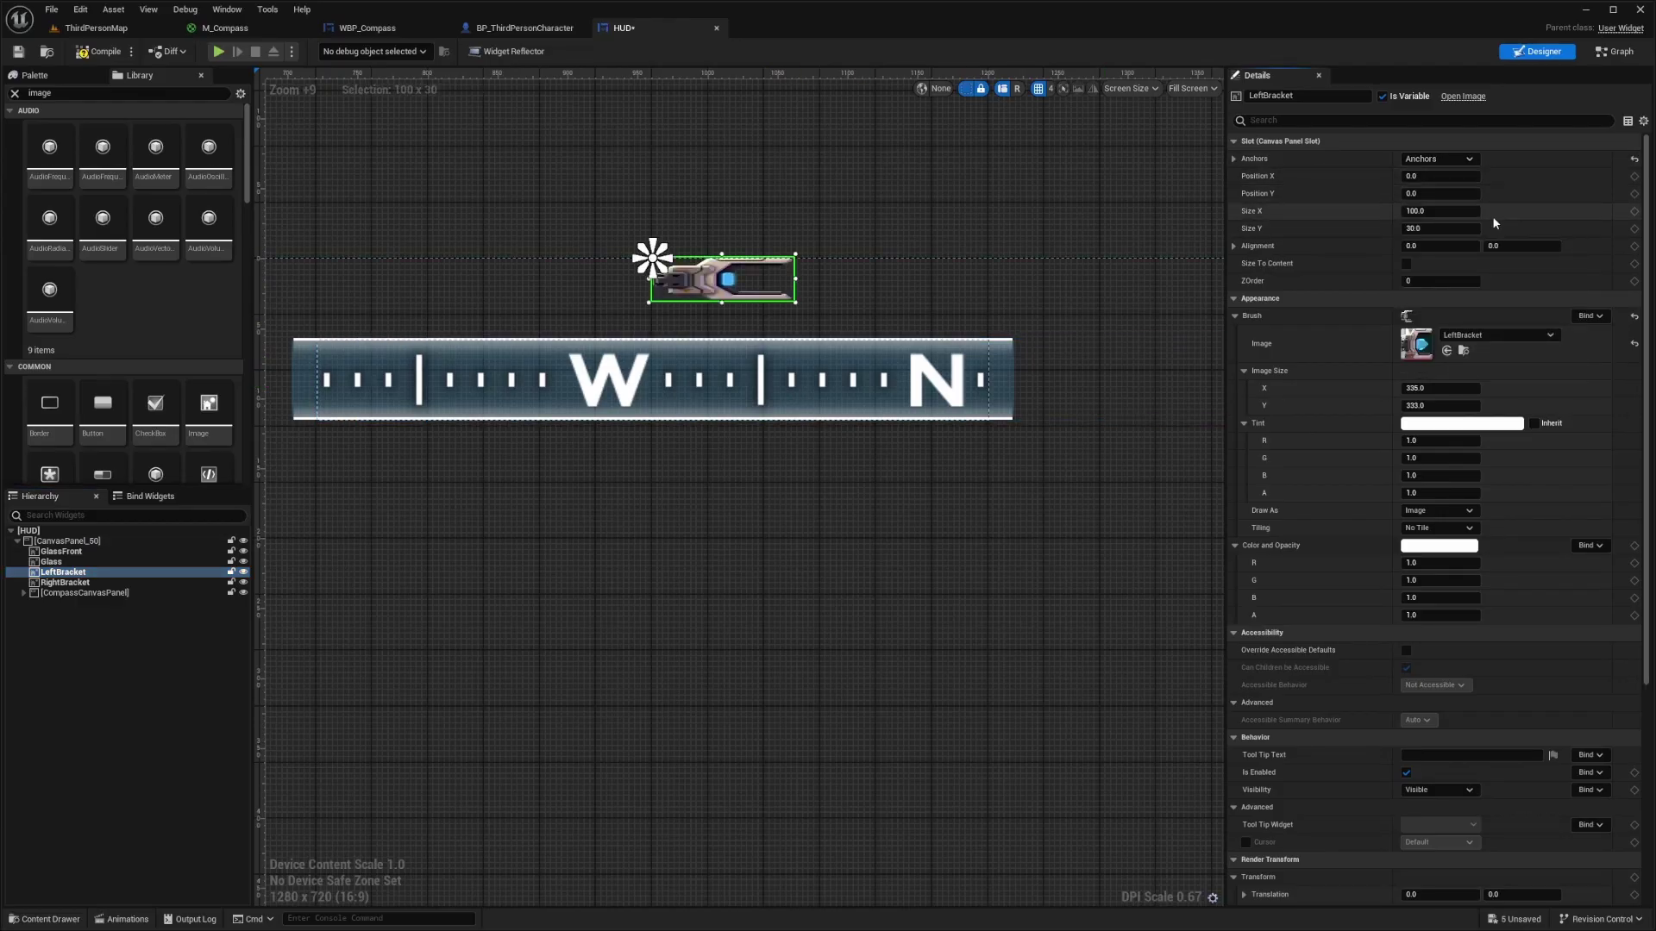
left_click(1437, 249)
type(".5")
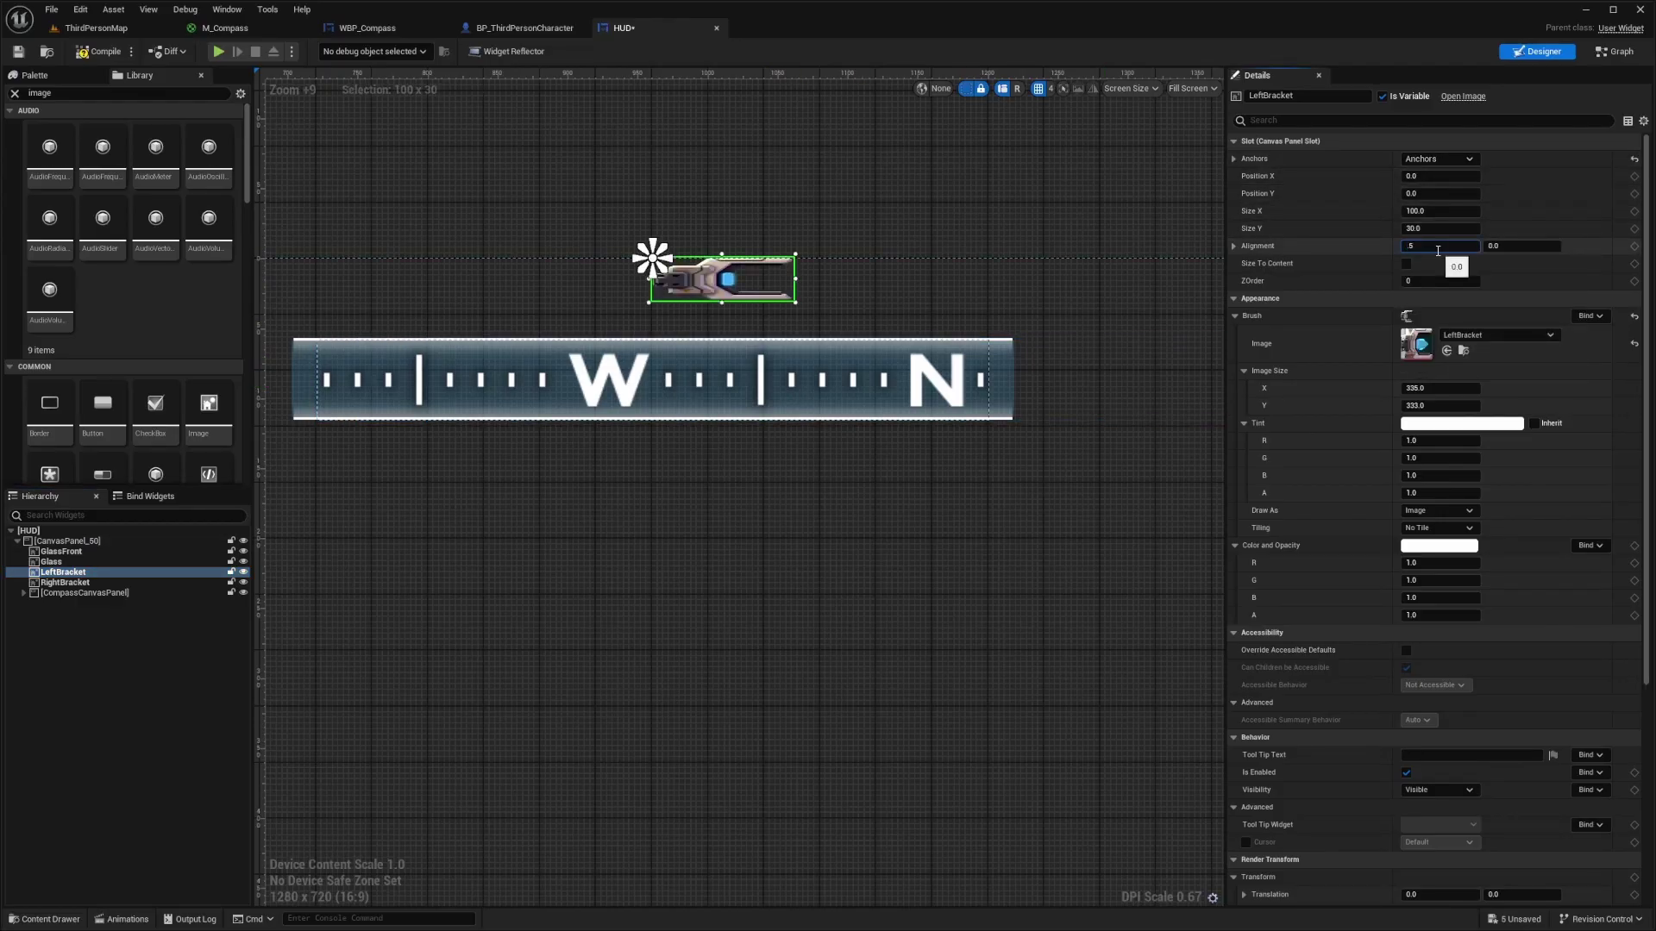
key("Return")
key("Escape")
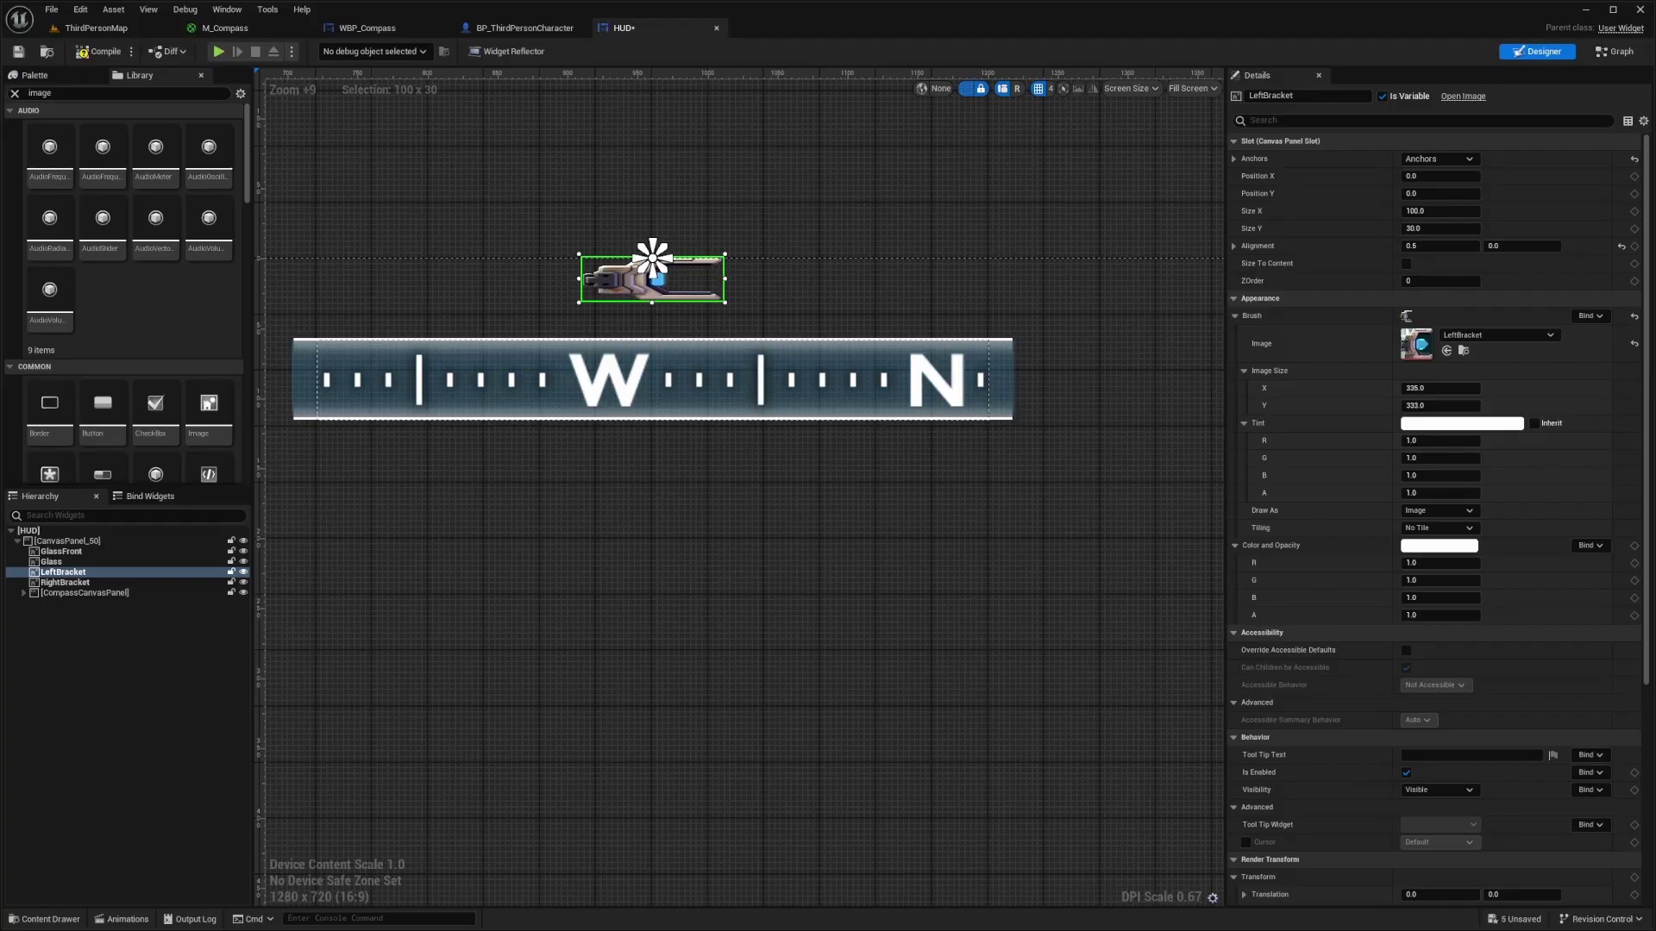
Step: Place LeftBracket at X -250, Y 36 with a height of 100
left_click(1429, 177)
type("-")
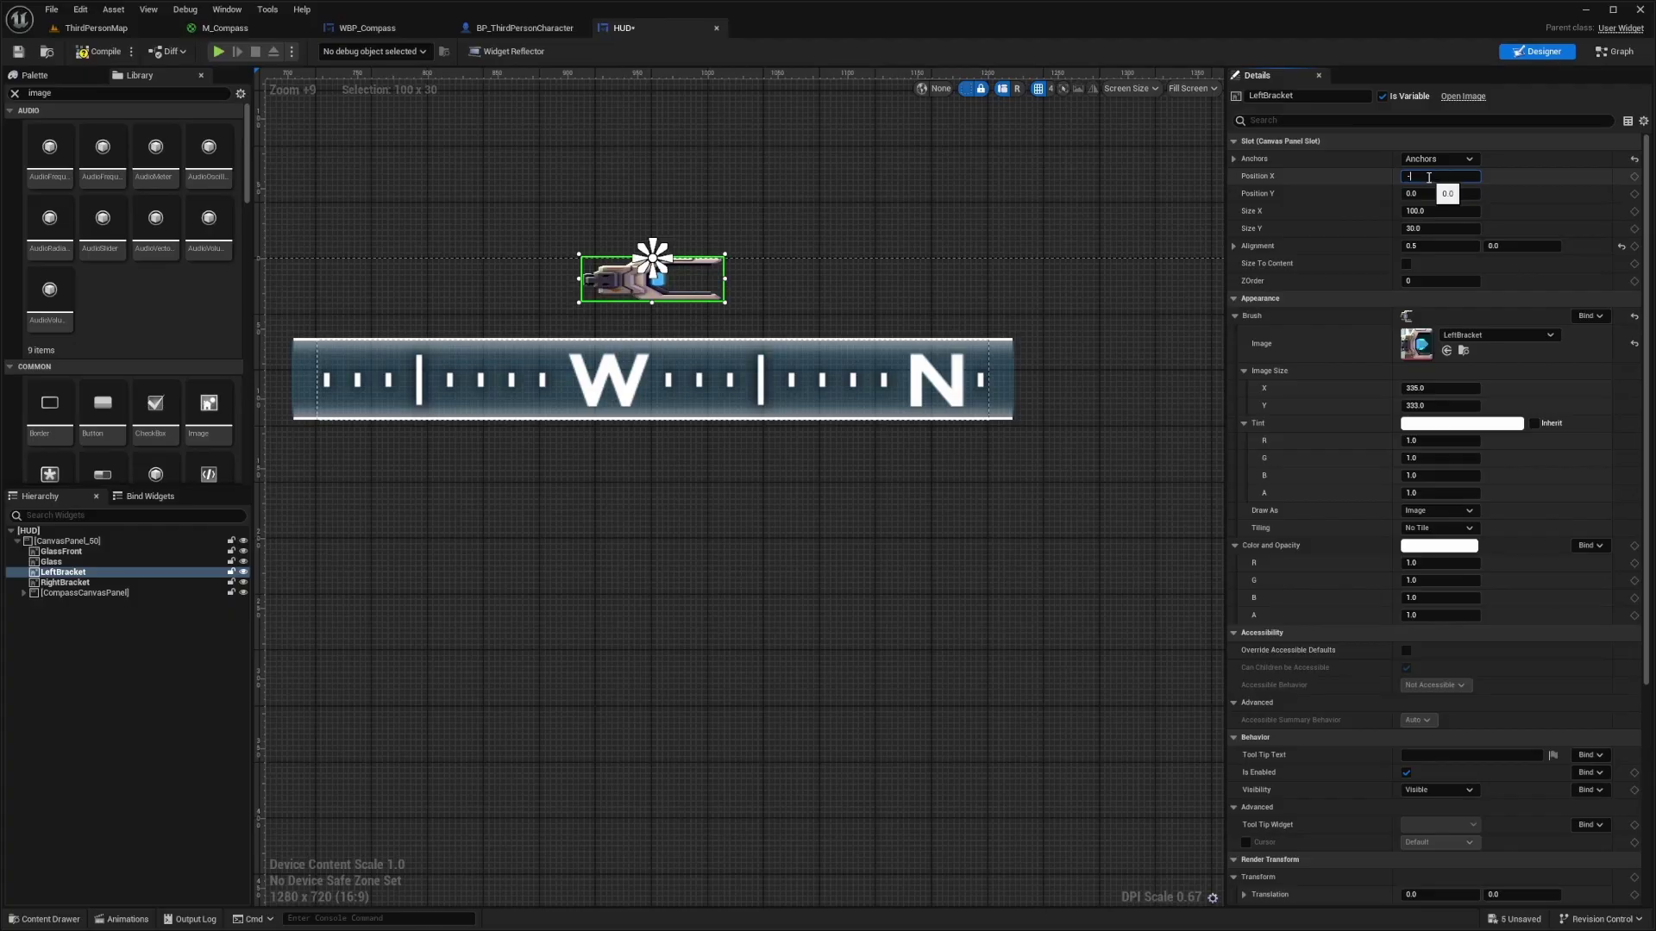
type("250")
key("Return")
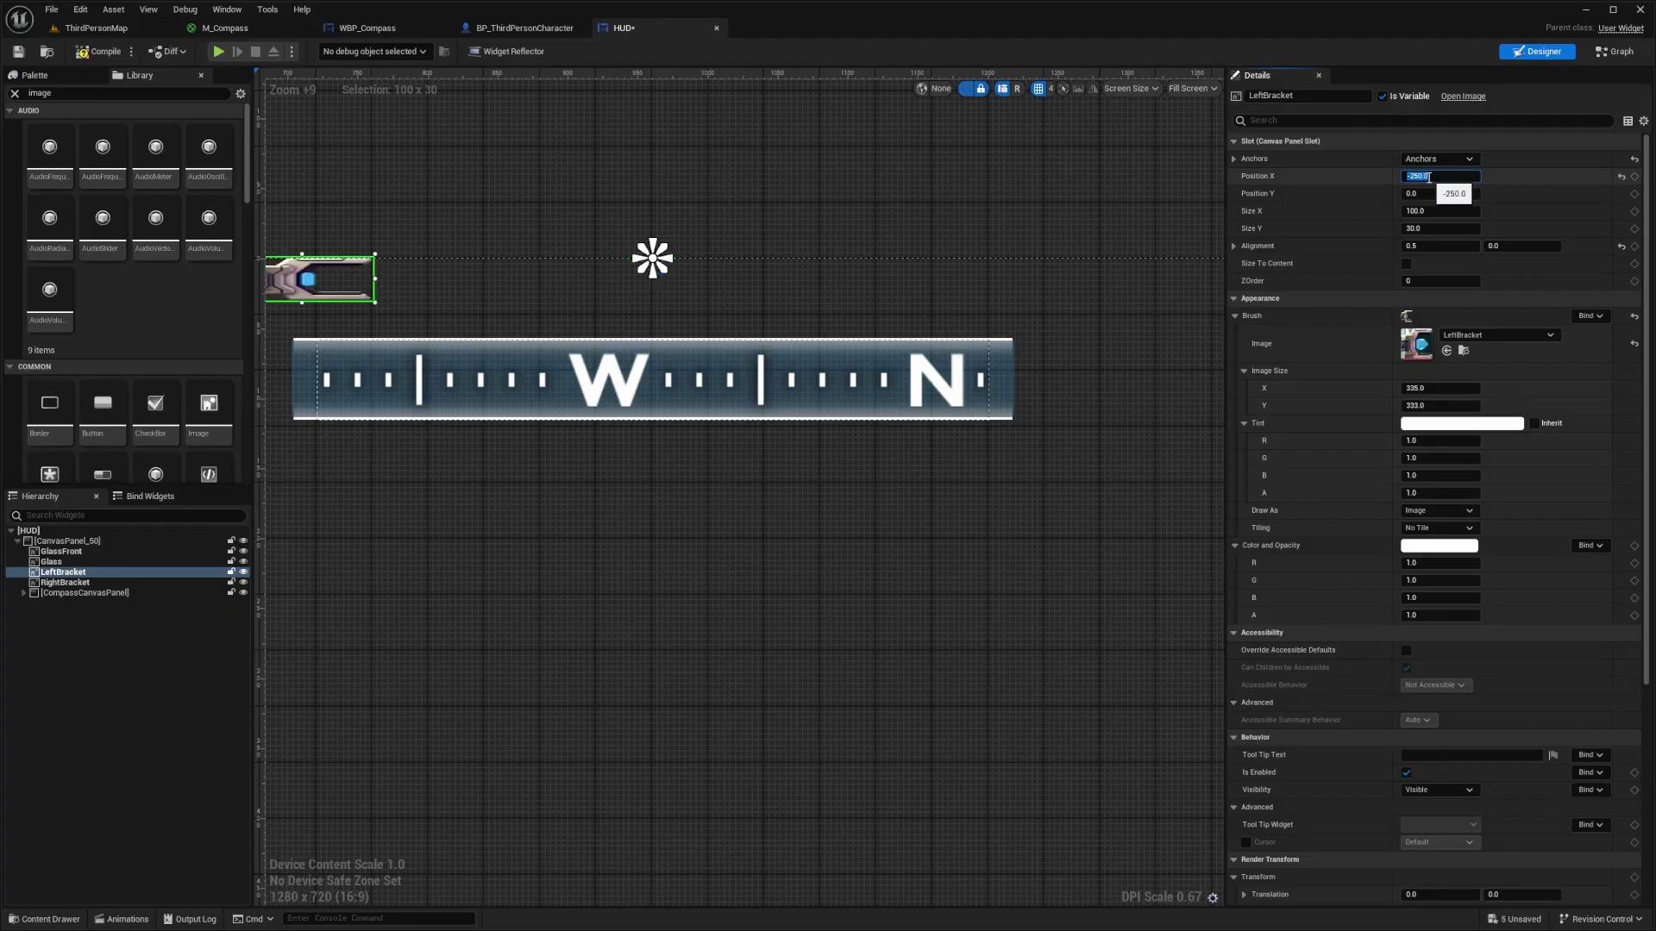
key("Tab")
type("36")
key("Return")
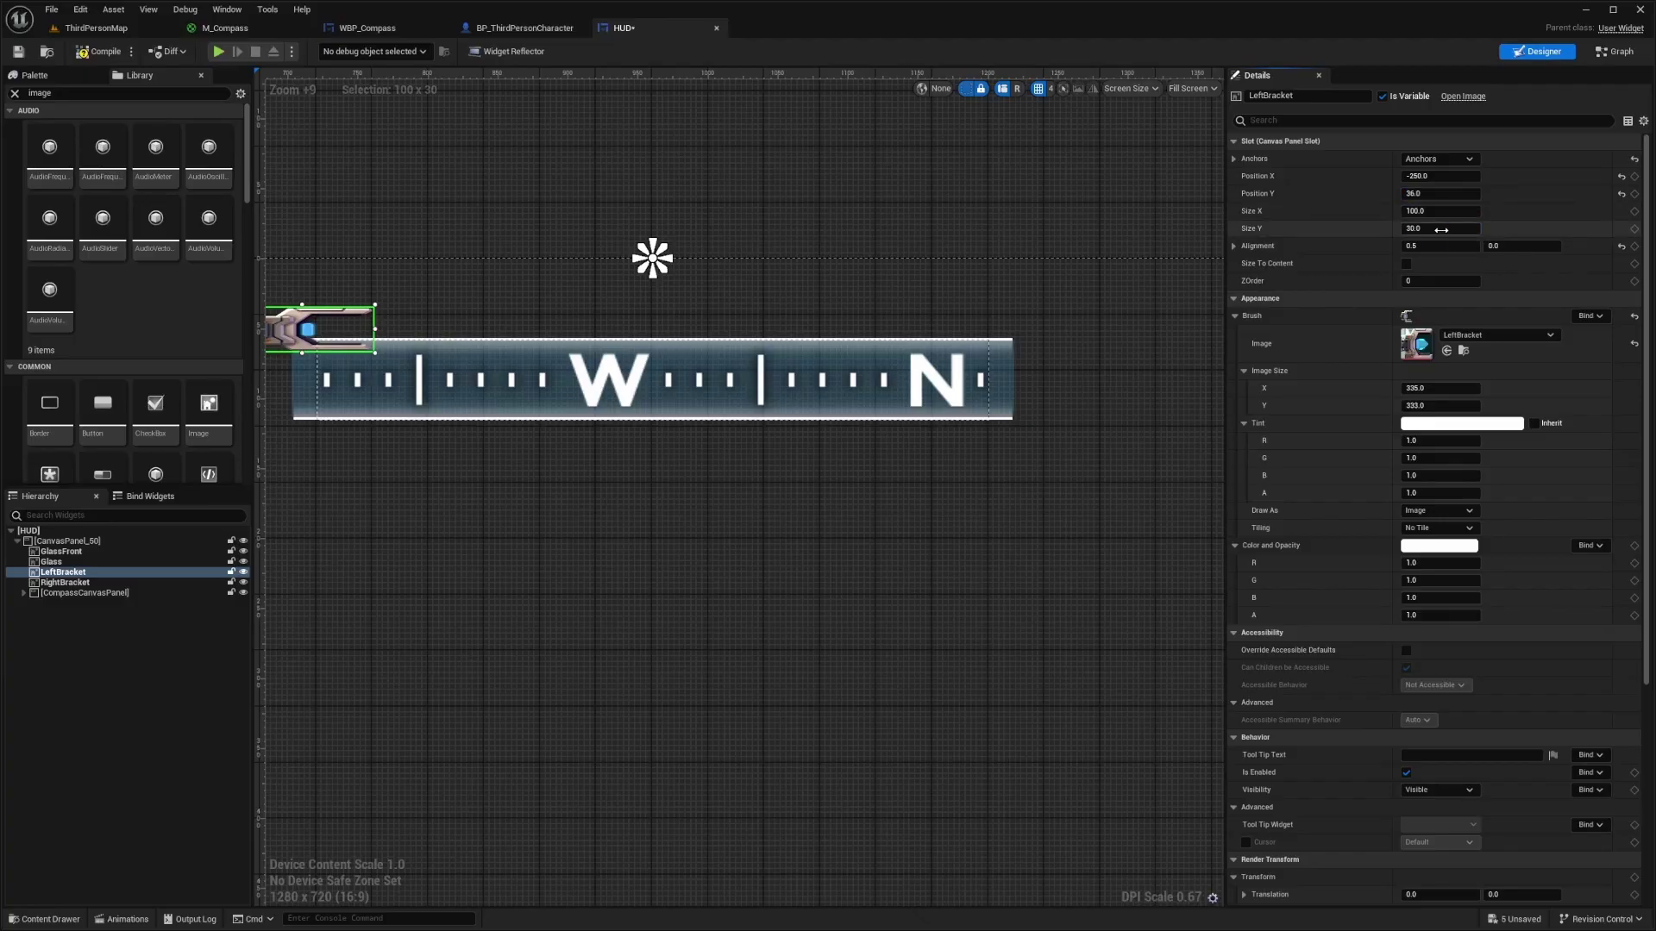
left_click(1441, 231)
type("100")
key("Return")
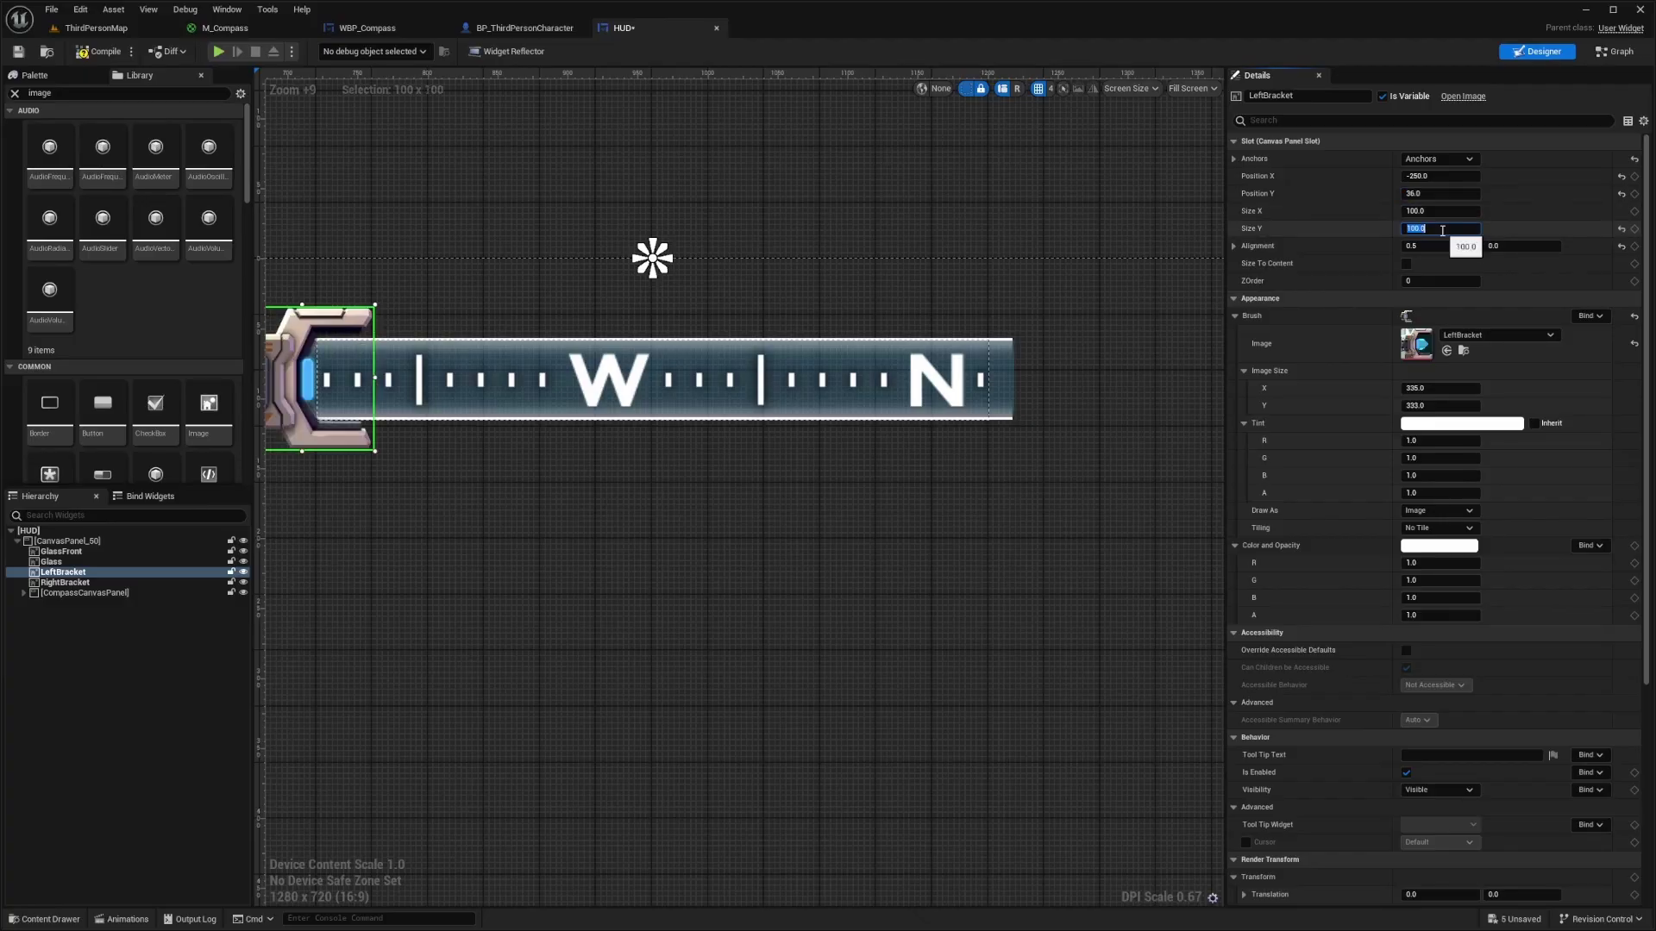
left_click(1441, 388)
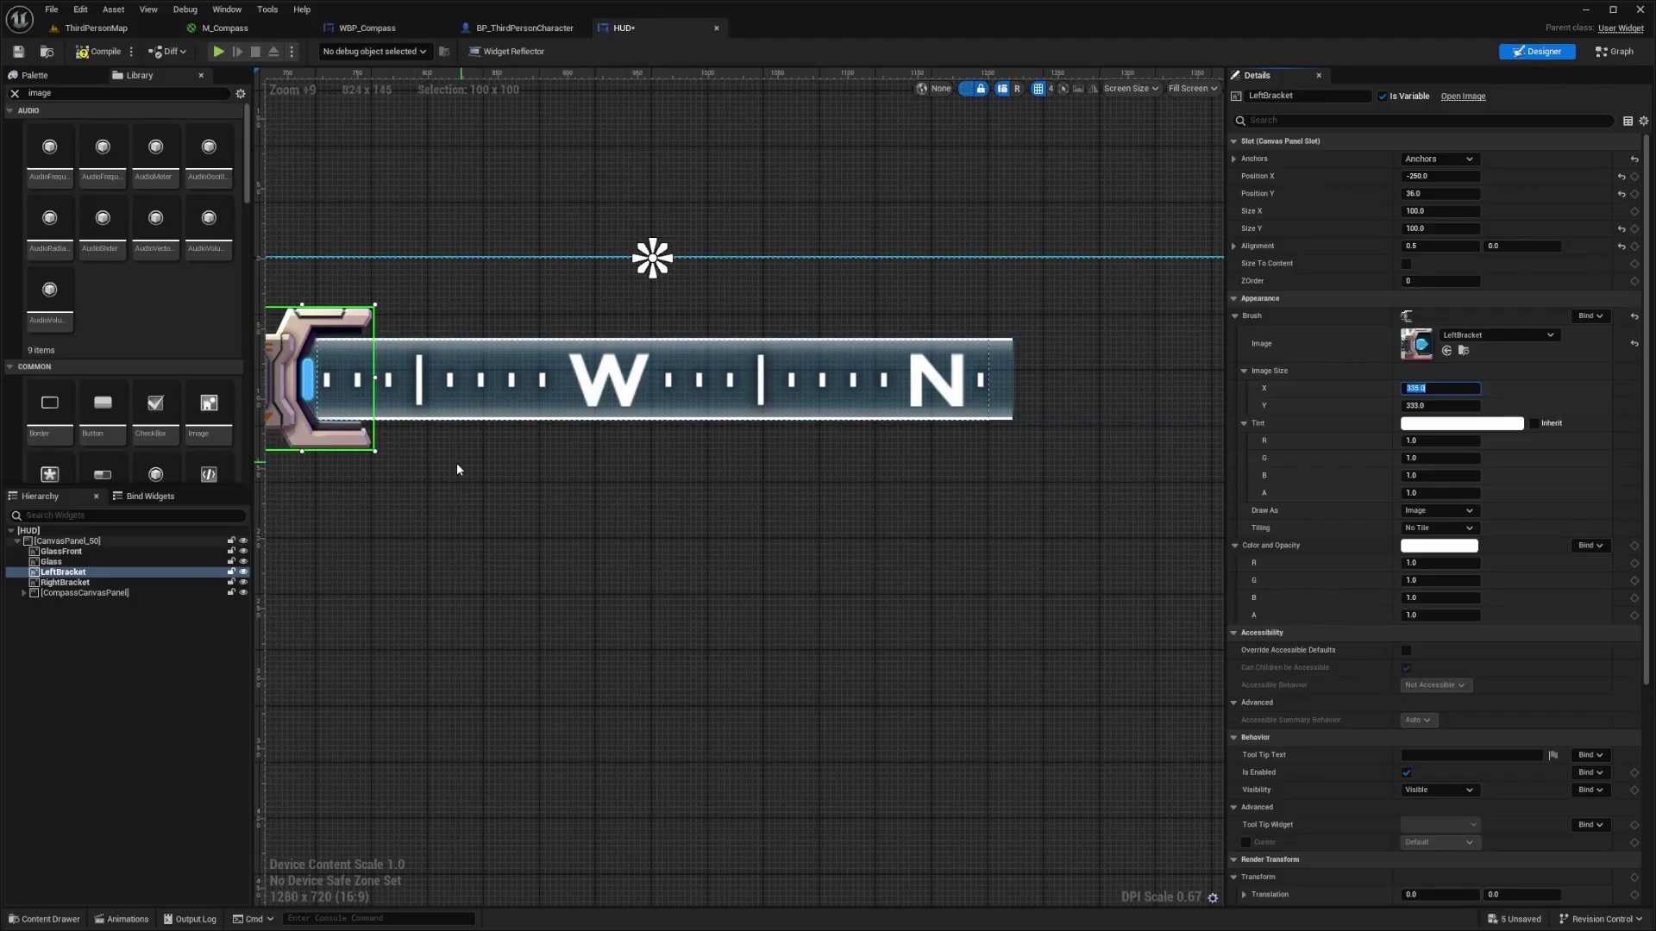
left_click(69, 572)
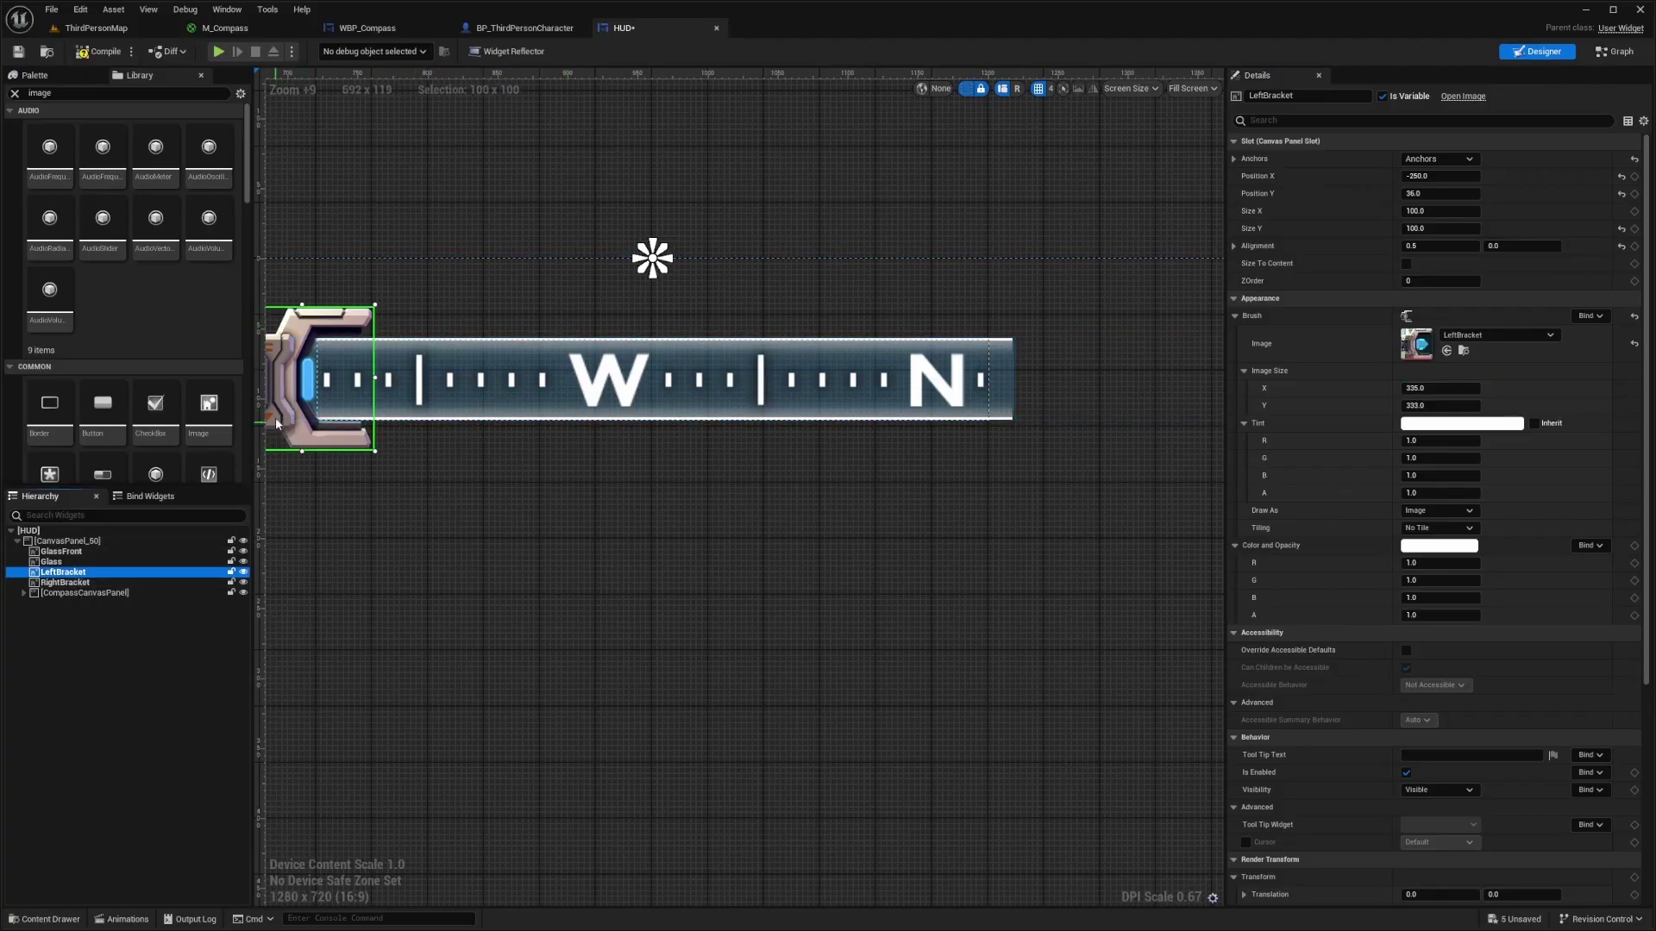
Step: Give RightBracket the RightBracket texture, top-centre anchor and alignment X 0.5
left_click(123, 584)
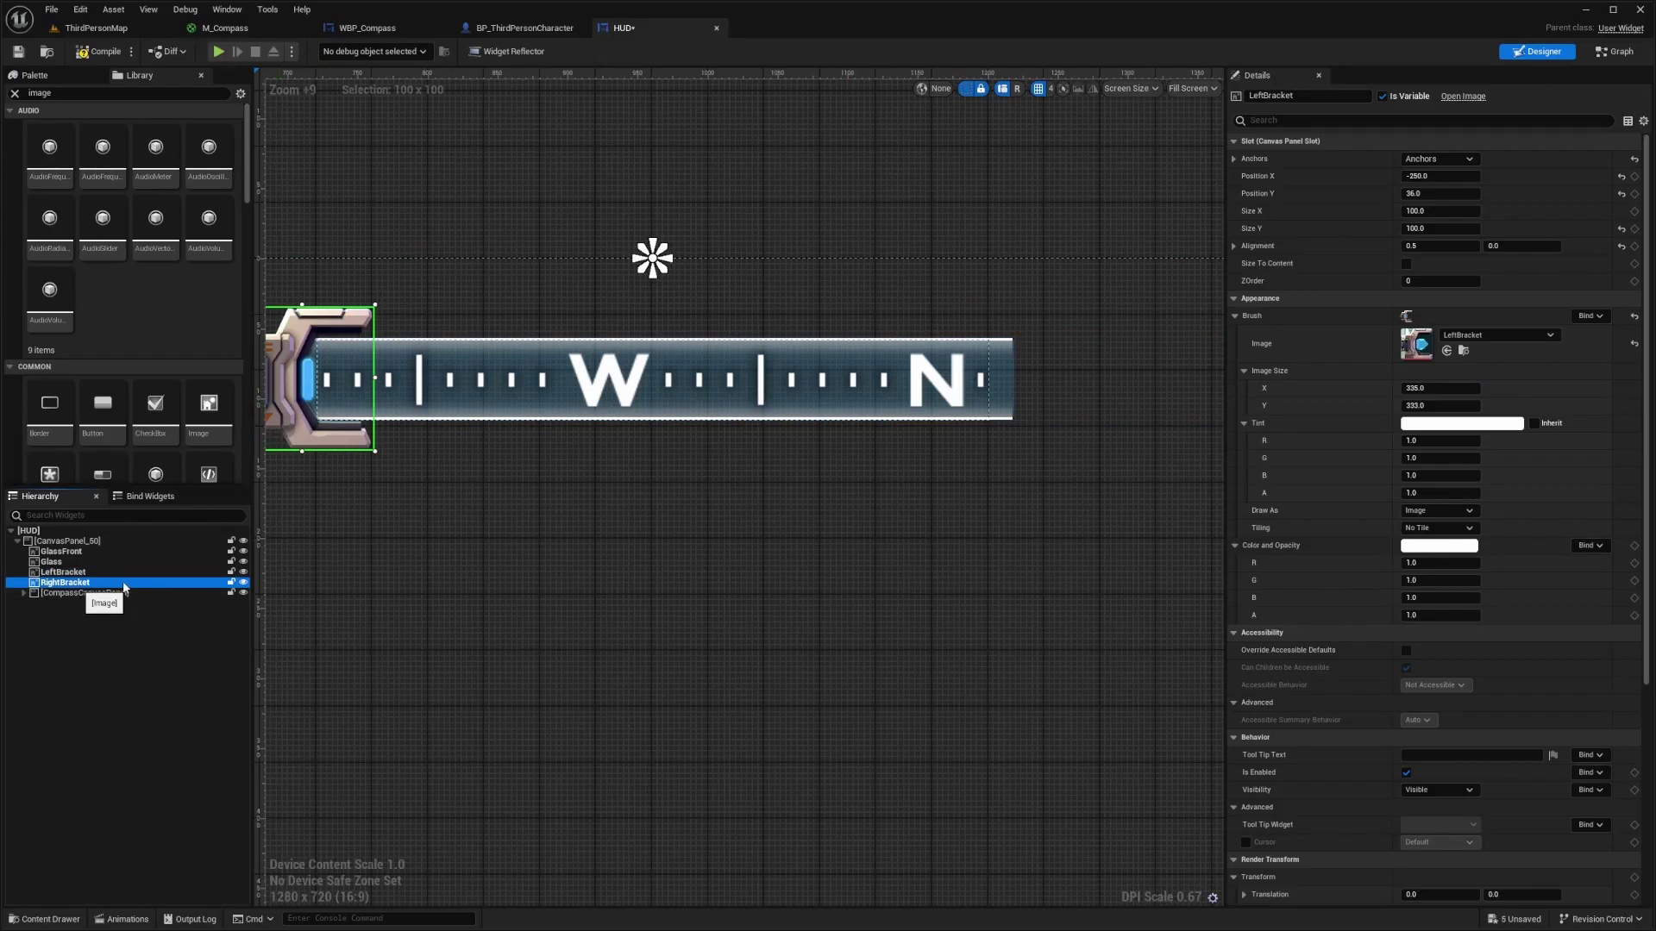
left_click(1485, 337)
type("r")
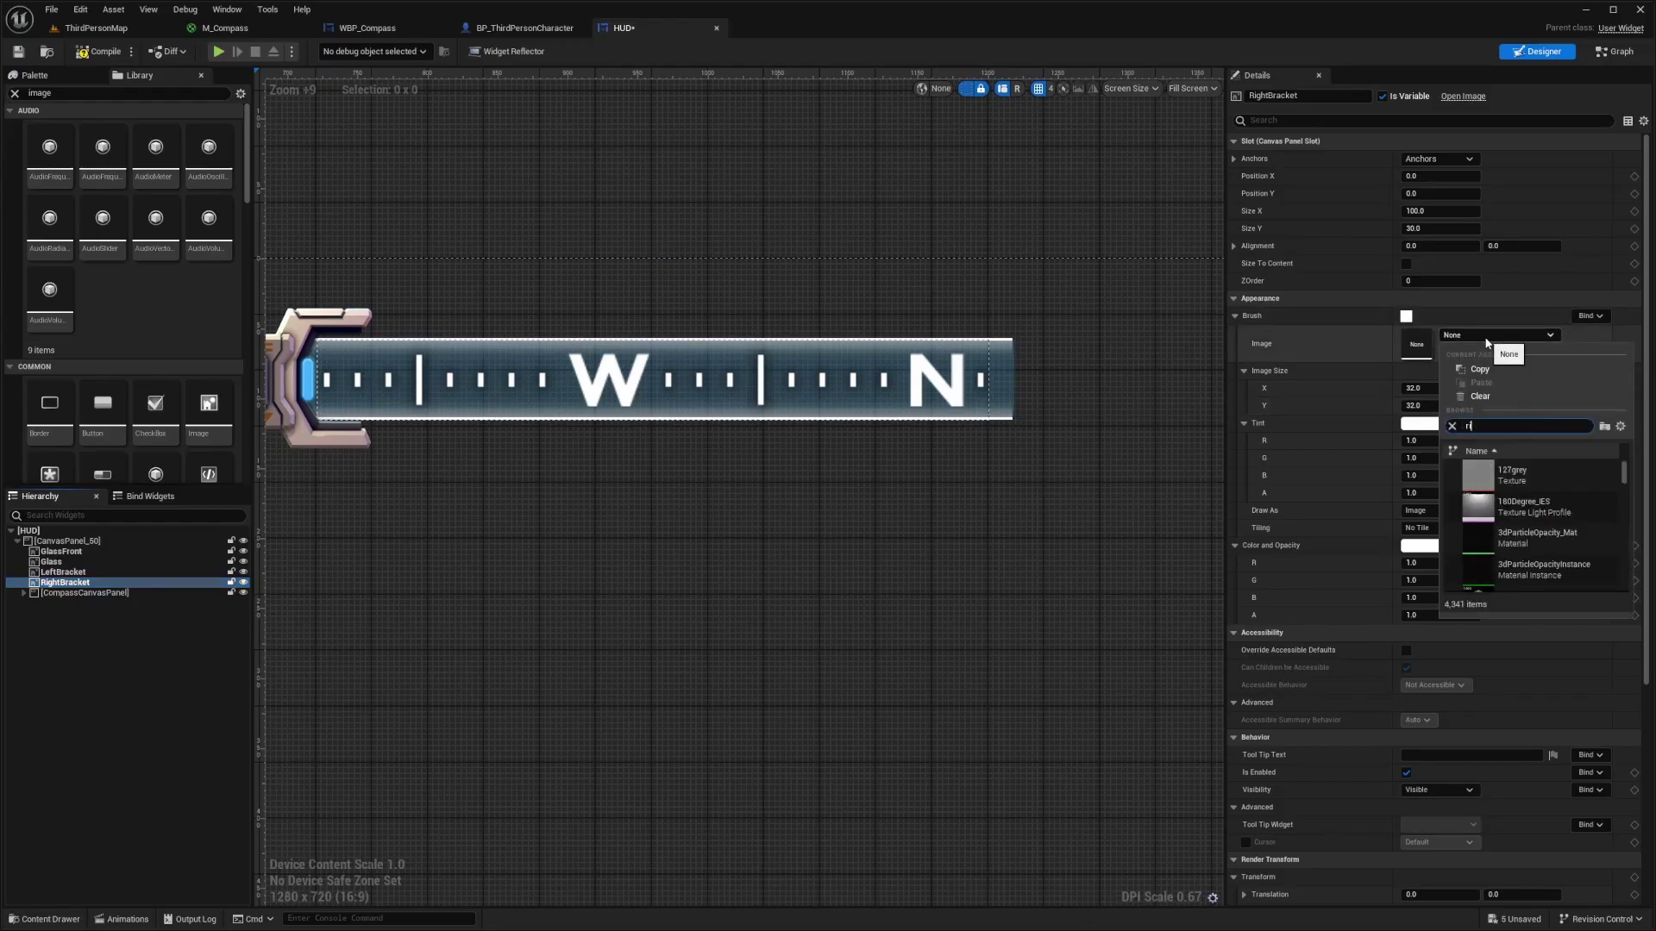
type("ightbracket")
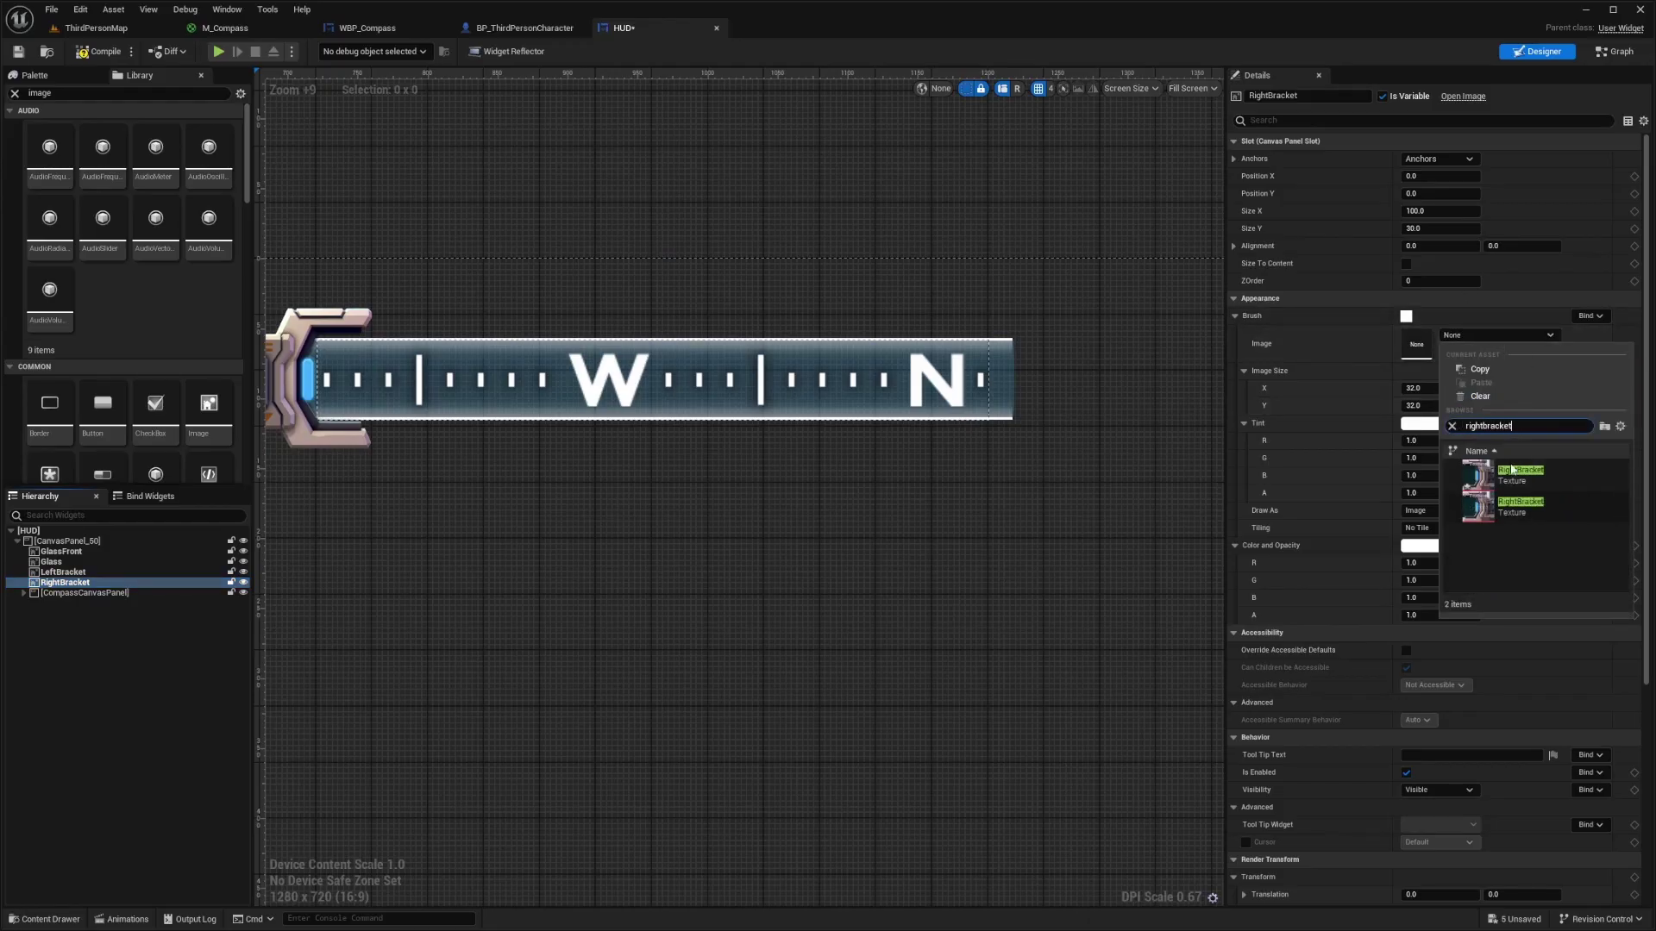
left_click(1511, 470)
left_click(1455, 160)
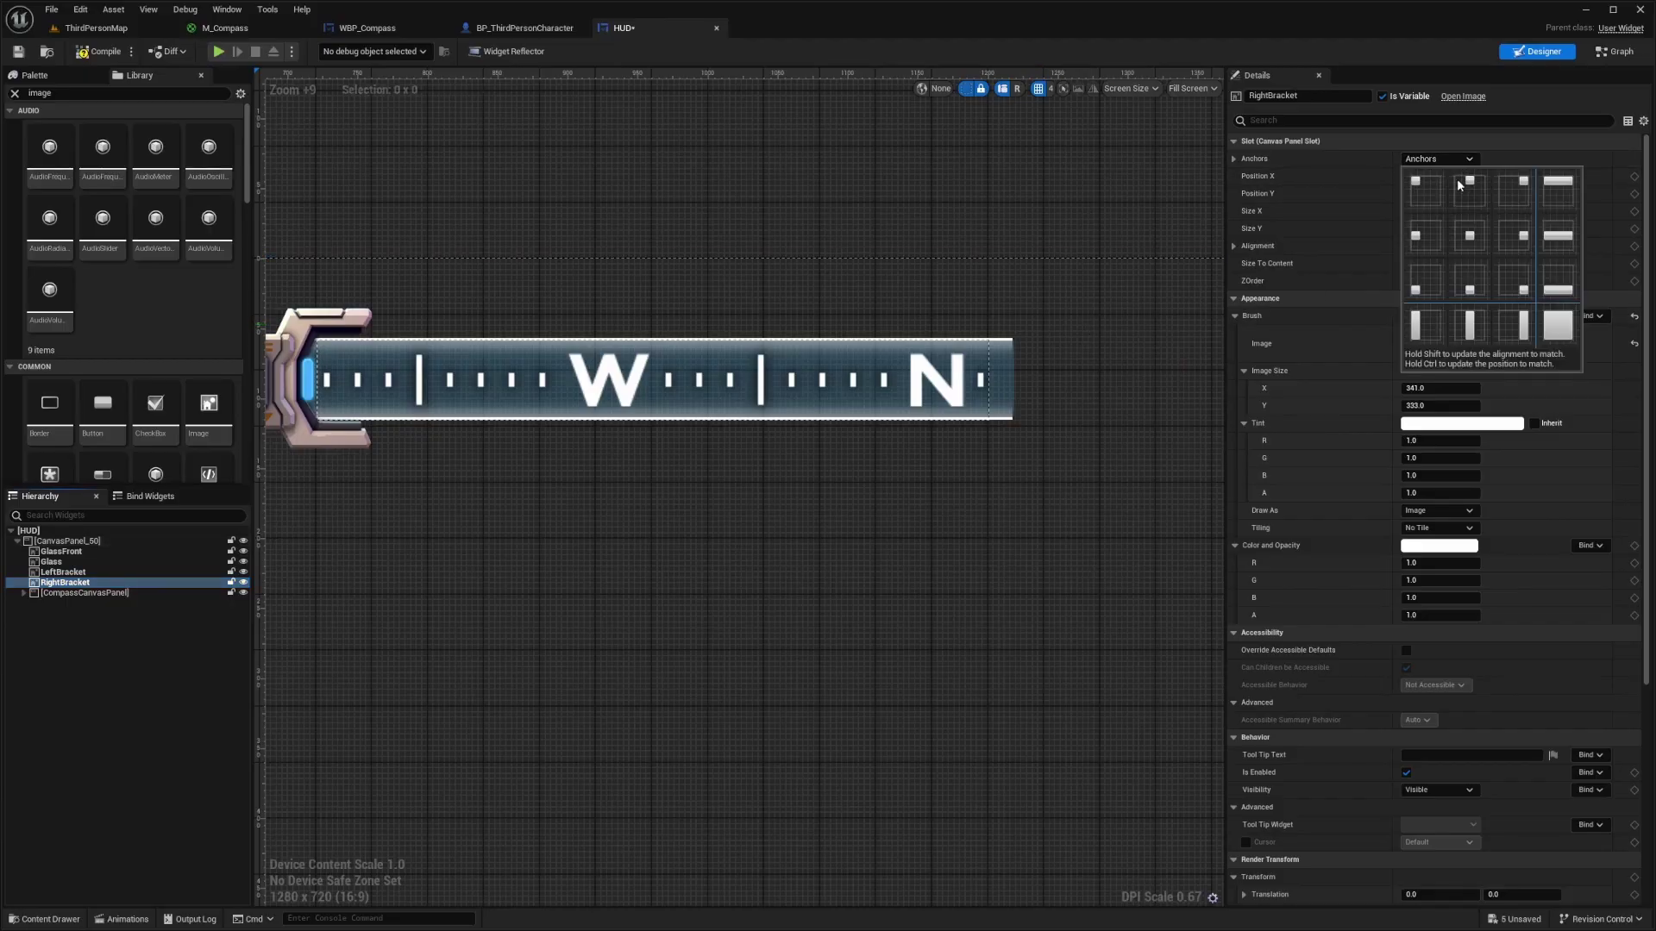
left_click(1459, 185)
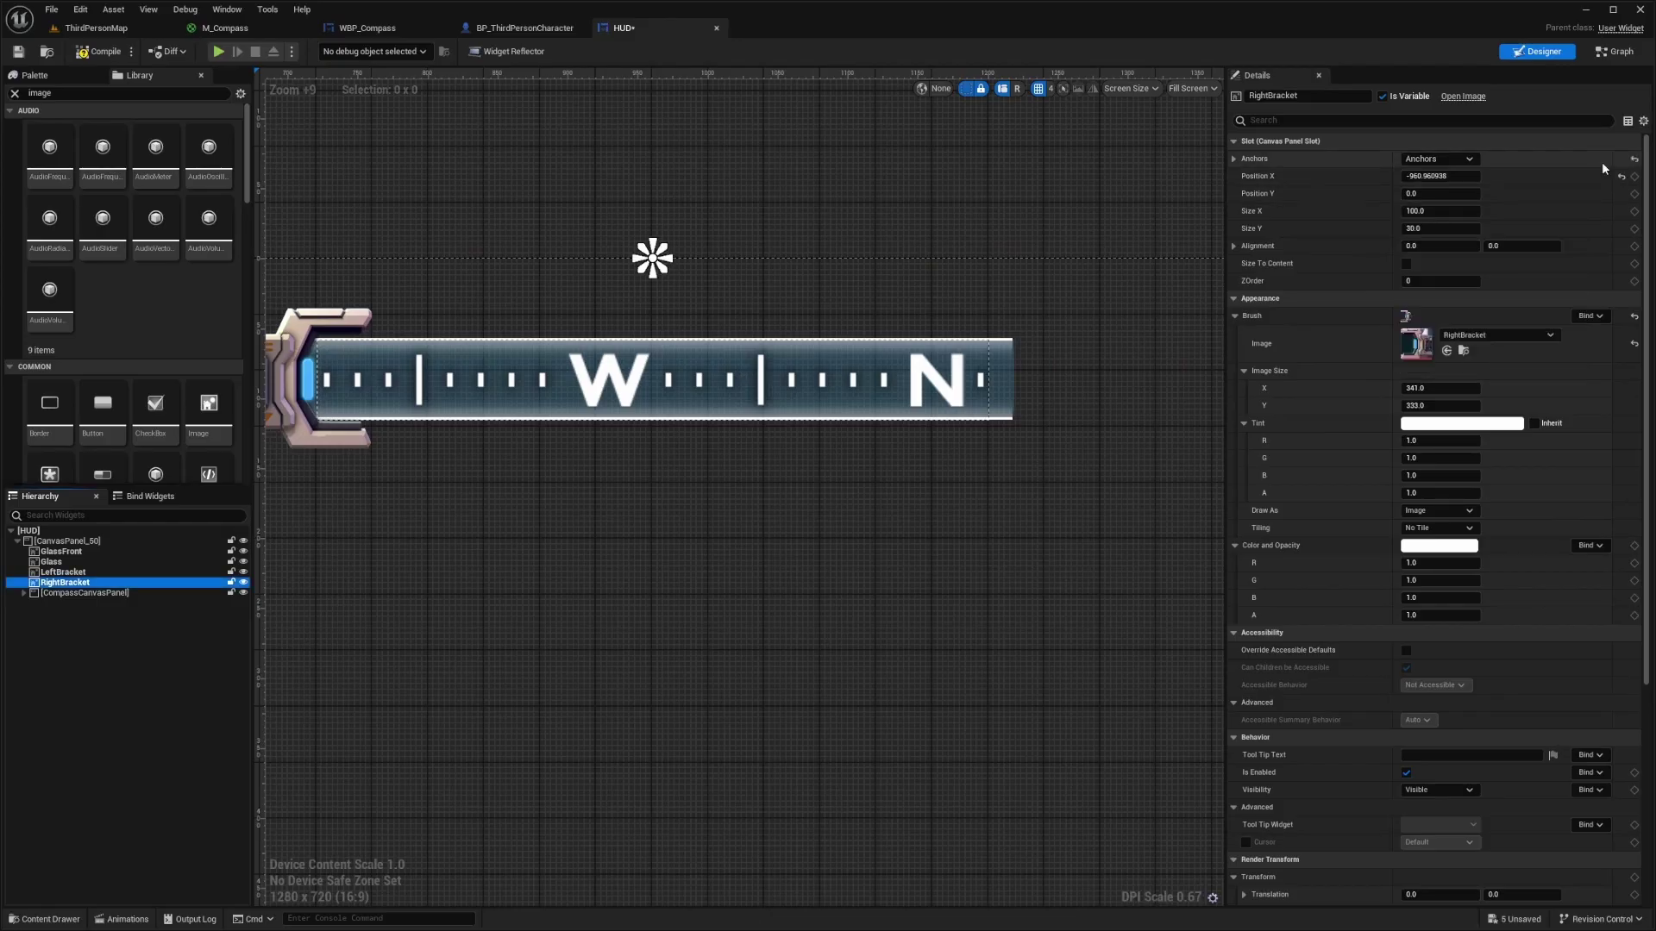
left_click(1448, 244)
type("0.5")
key("Return")
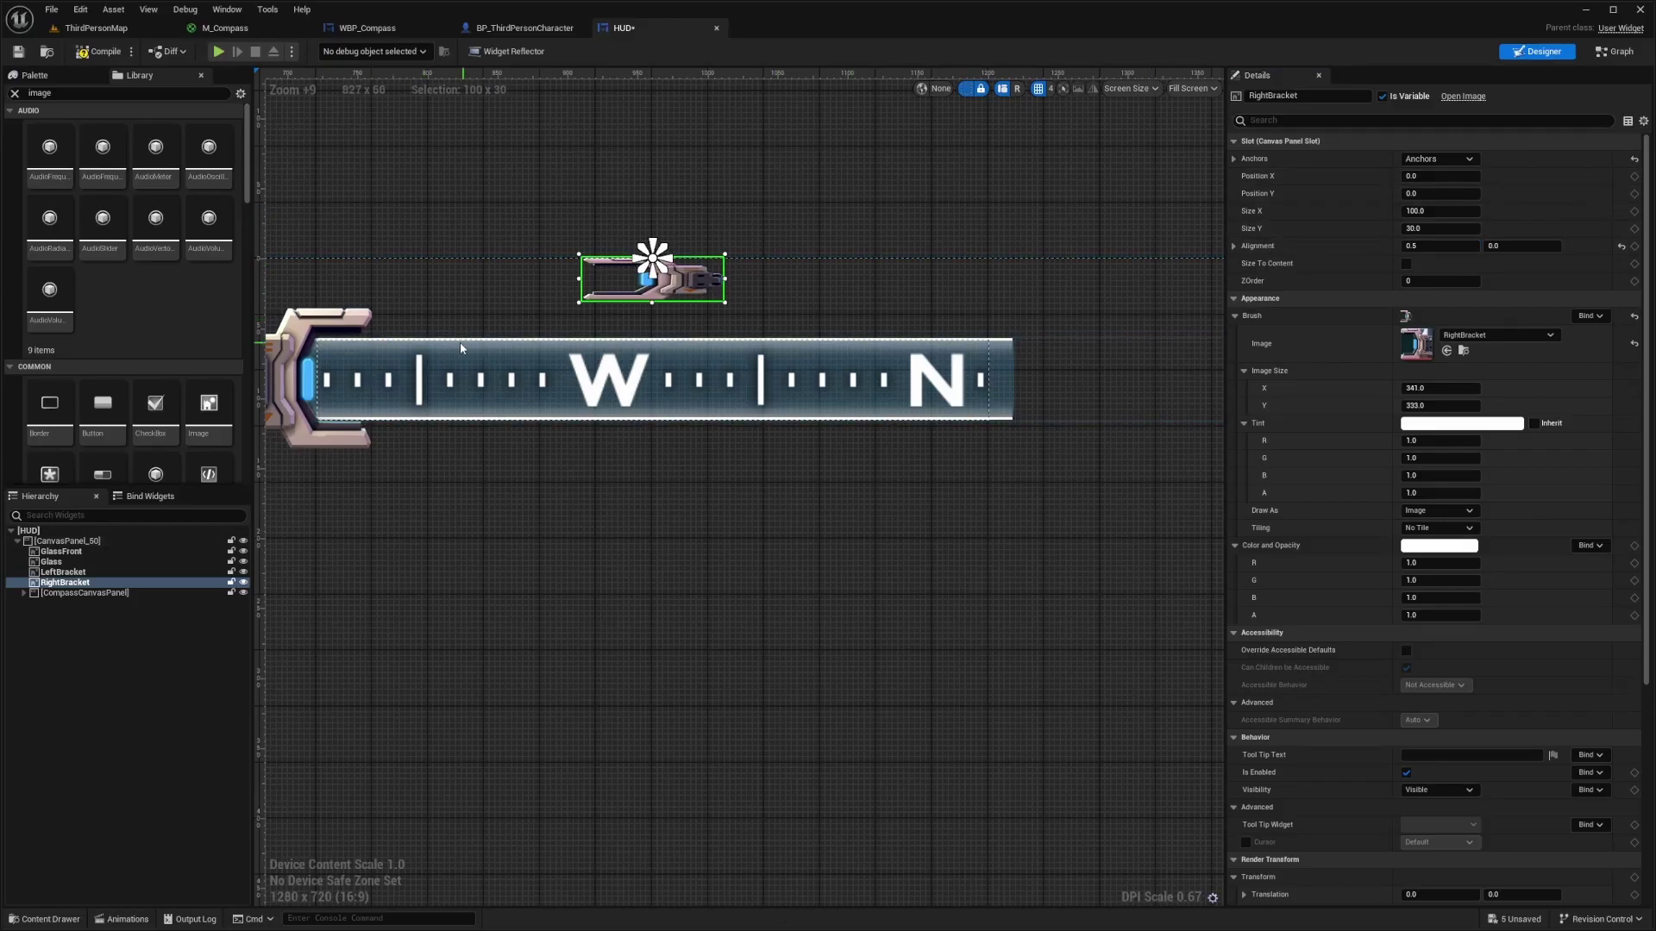
Step: Place RightBracket at X 250, Y 36 with a height of 100, mirroring the left bracket
left_click(328, 432)
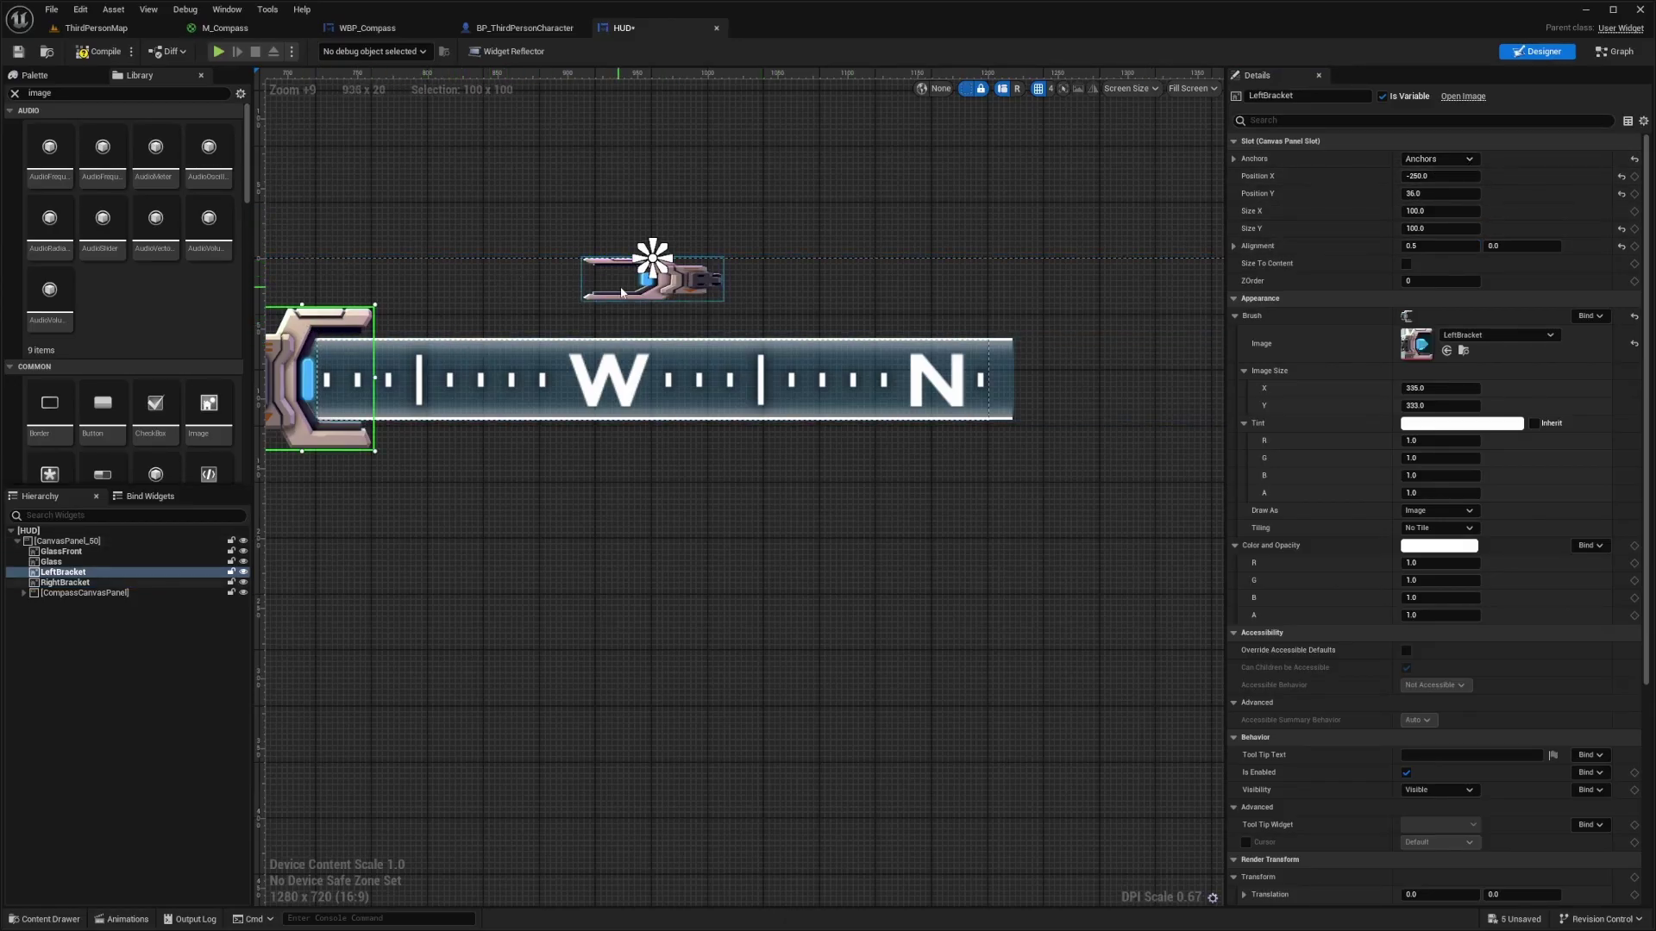
left_click(693, 287)
left_click(1442, 176)
type("250")
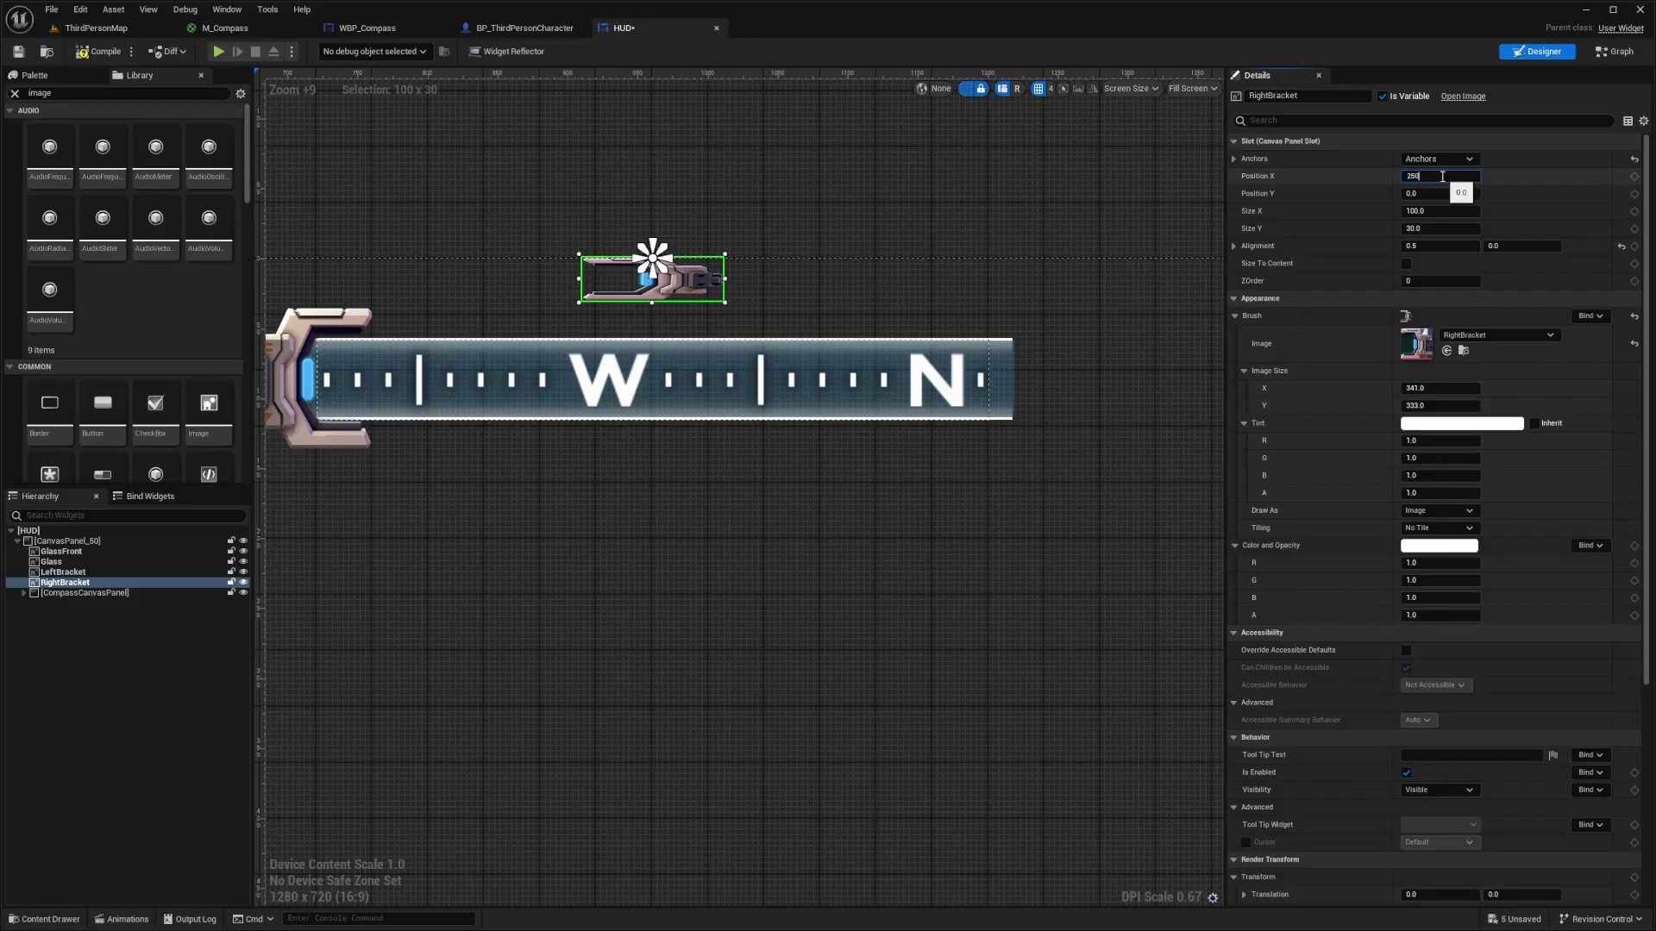
key("Return")
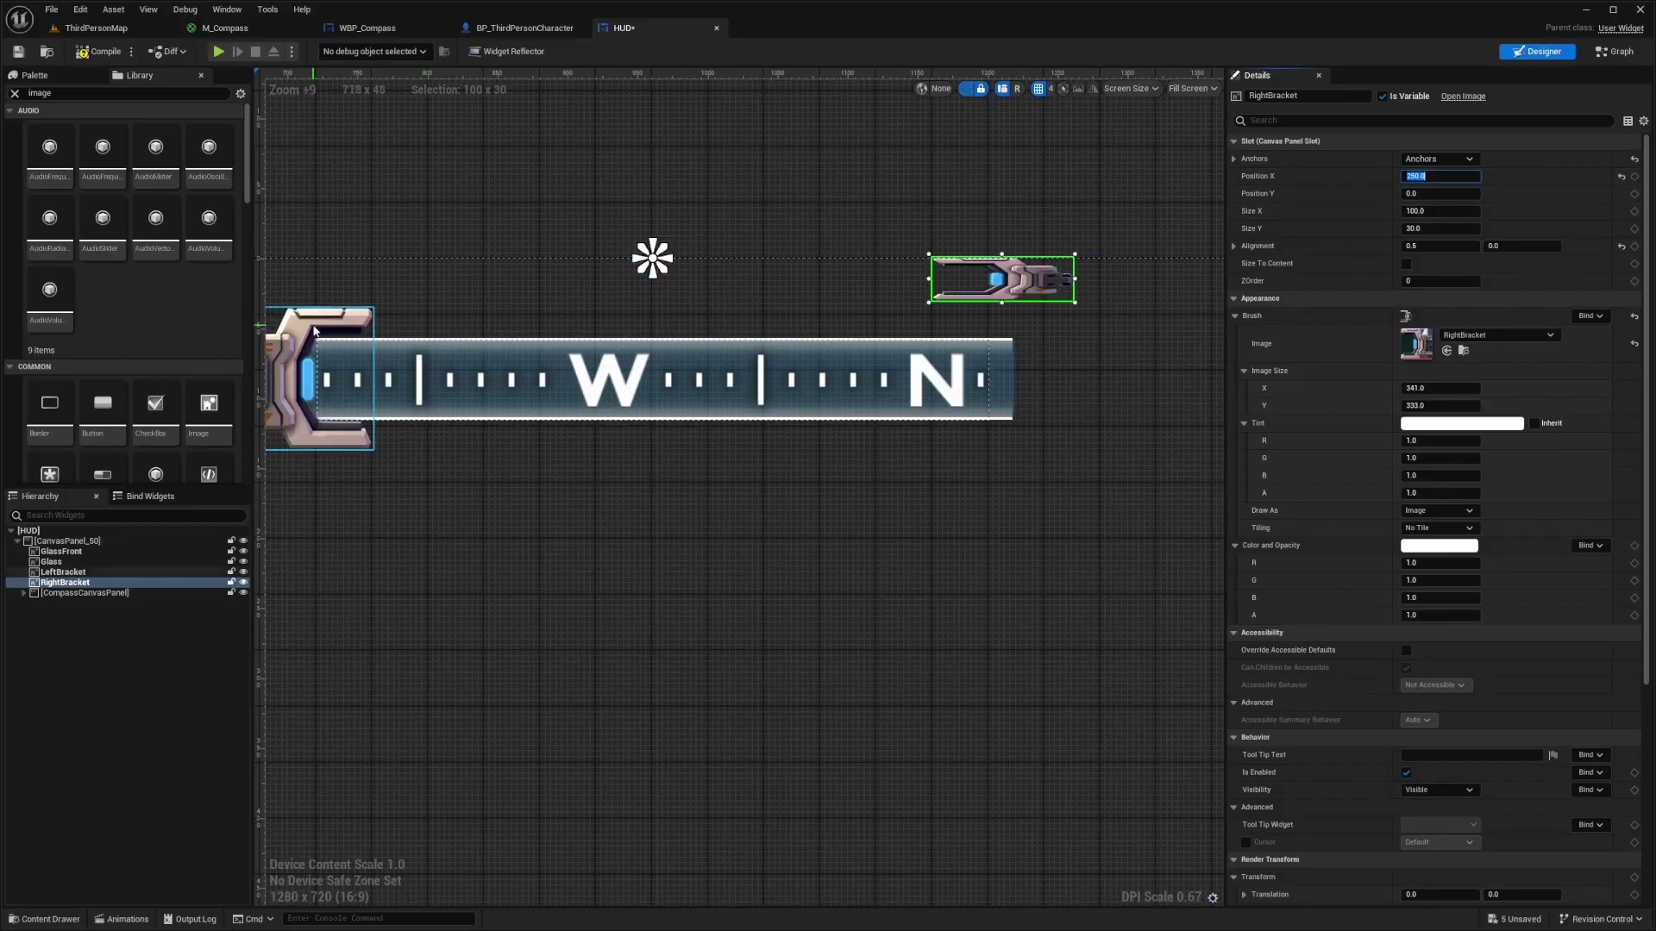
left_click(321, 388)
left_click(1021, 291)
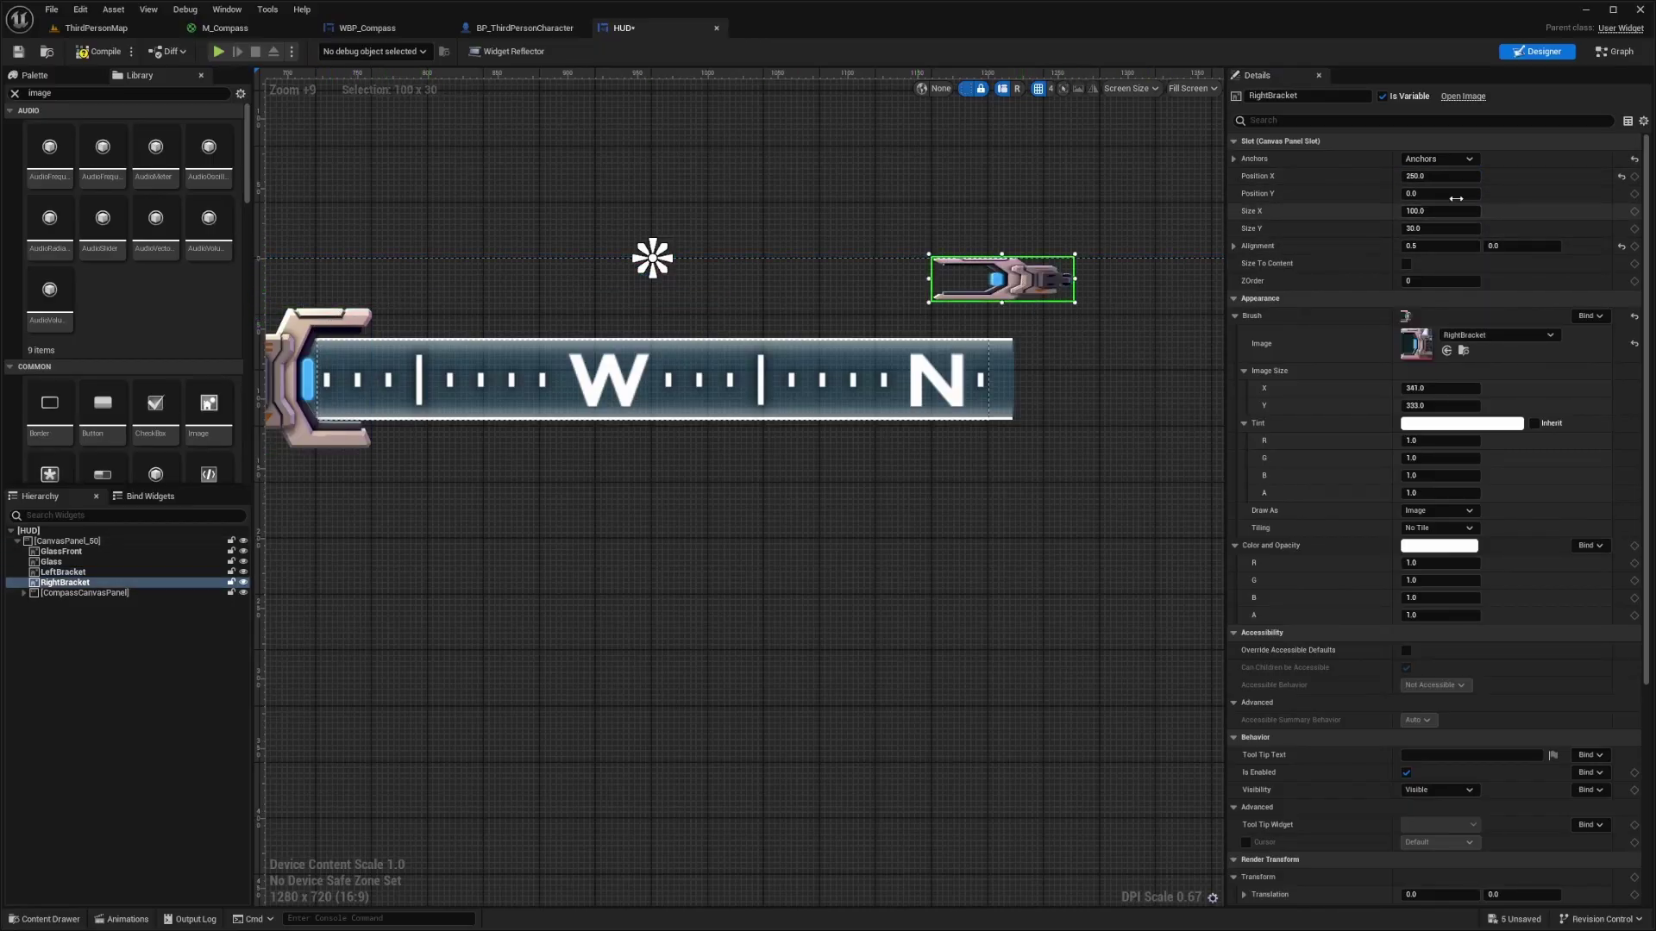
left_click(1457, 195)
type("36")
key("Return")
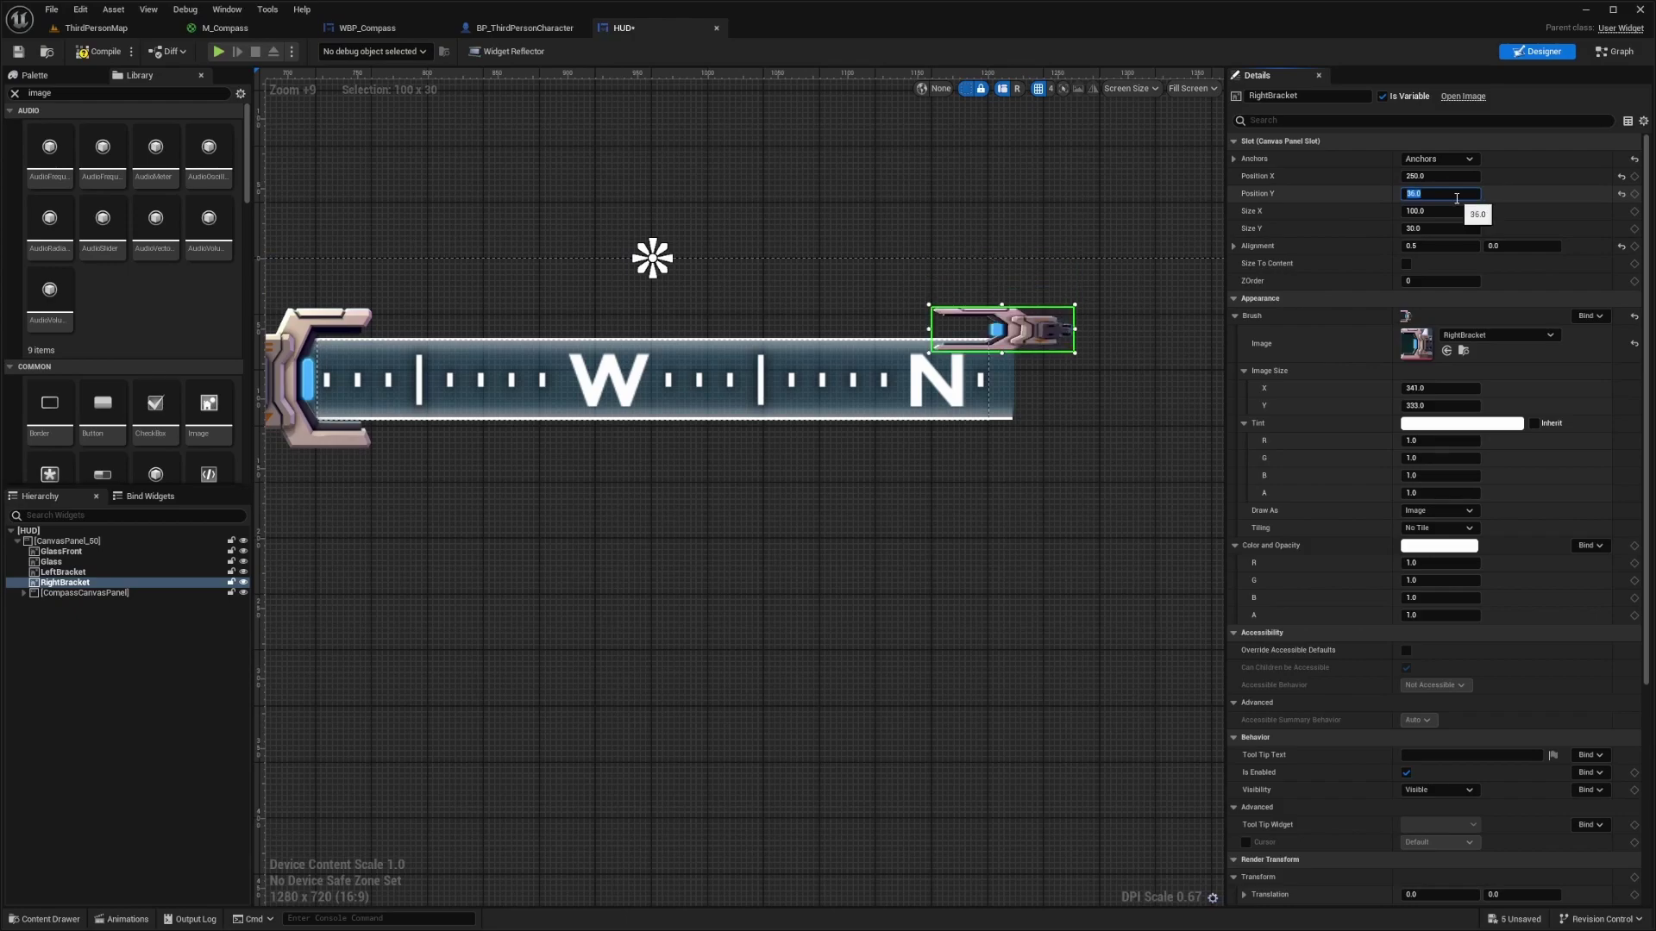
left_click(1438, 231)
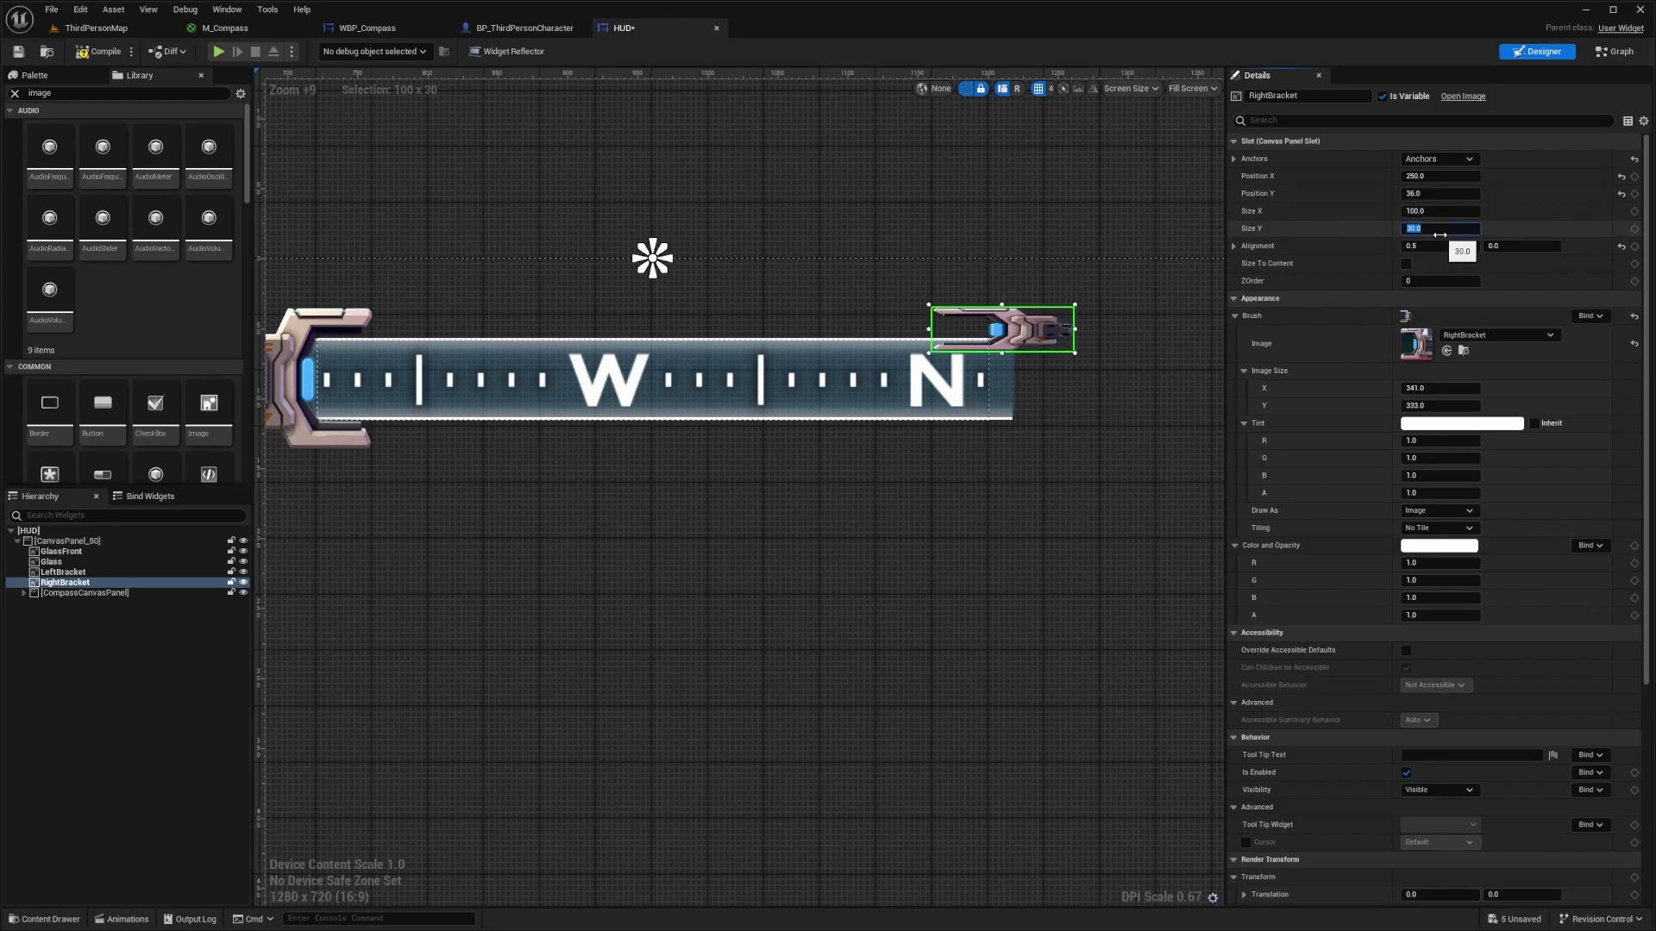
type("100")
key("Return")
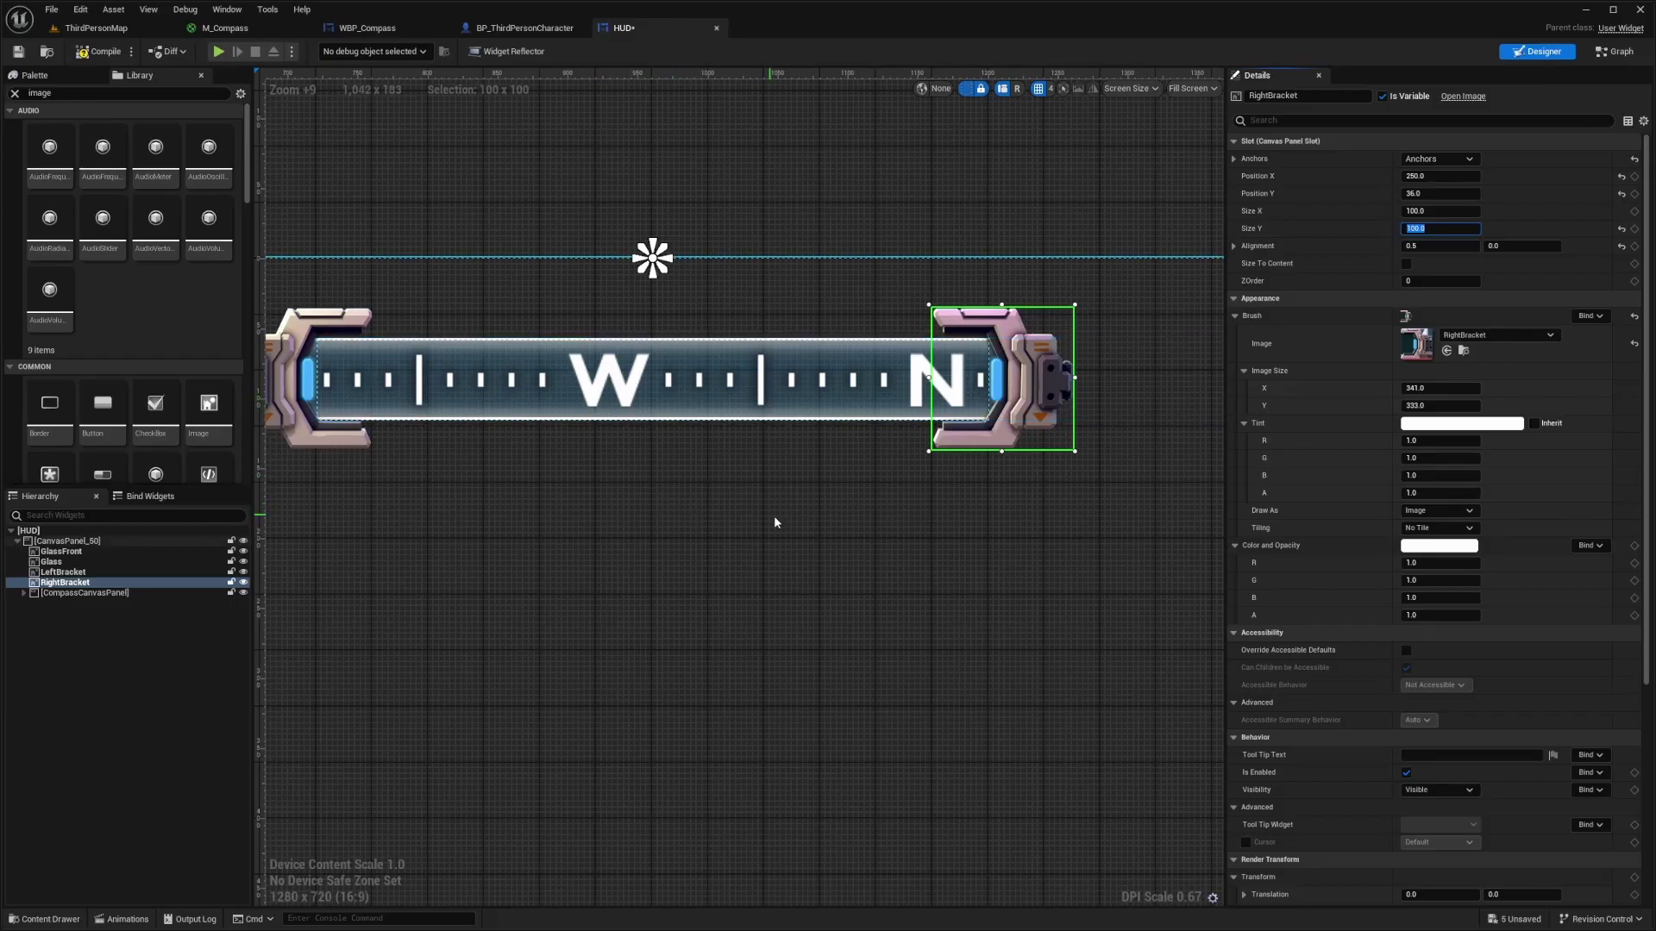
scroll(773, 515, "down", 2)
left_click(691, 514)
scroll(691, 514, "up", 2)
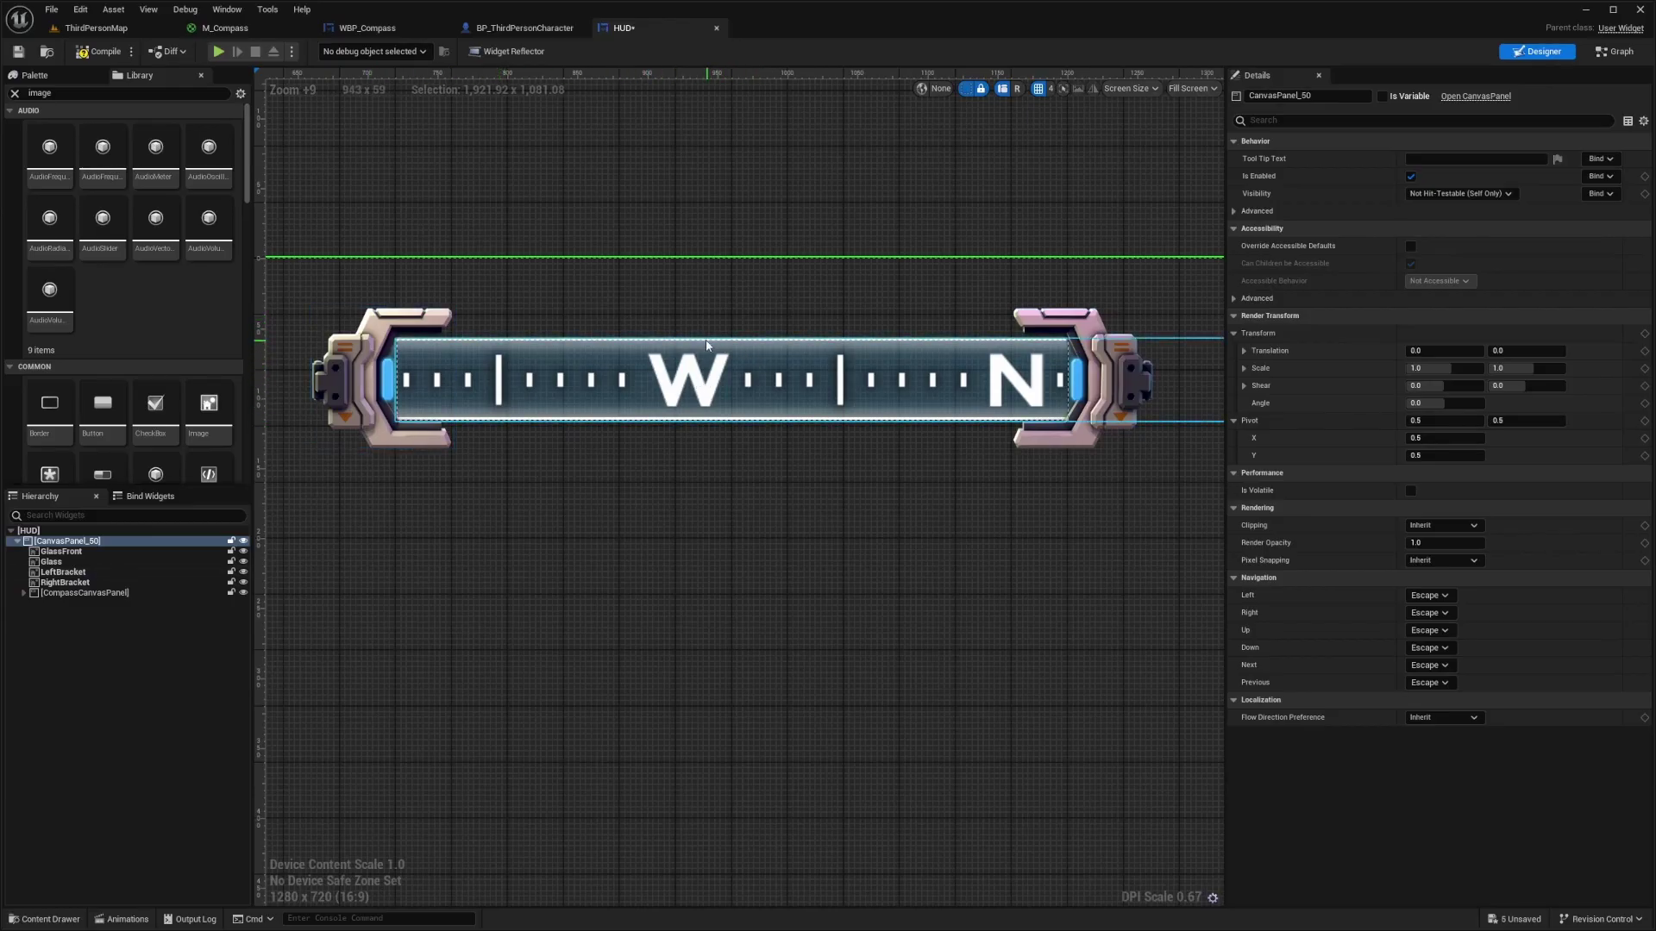
Step: Tint the Glass image blue with hex 3AA0DBFF and compile the HUD widget
left_click(54, 562)
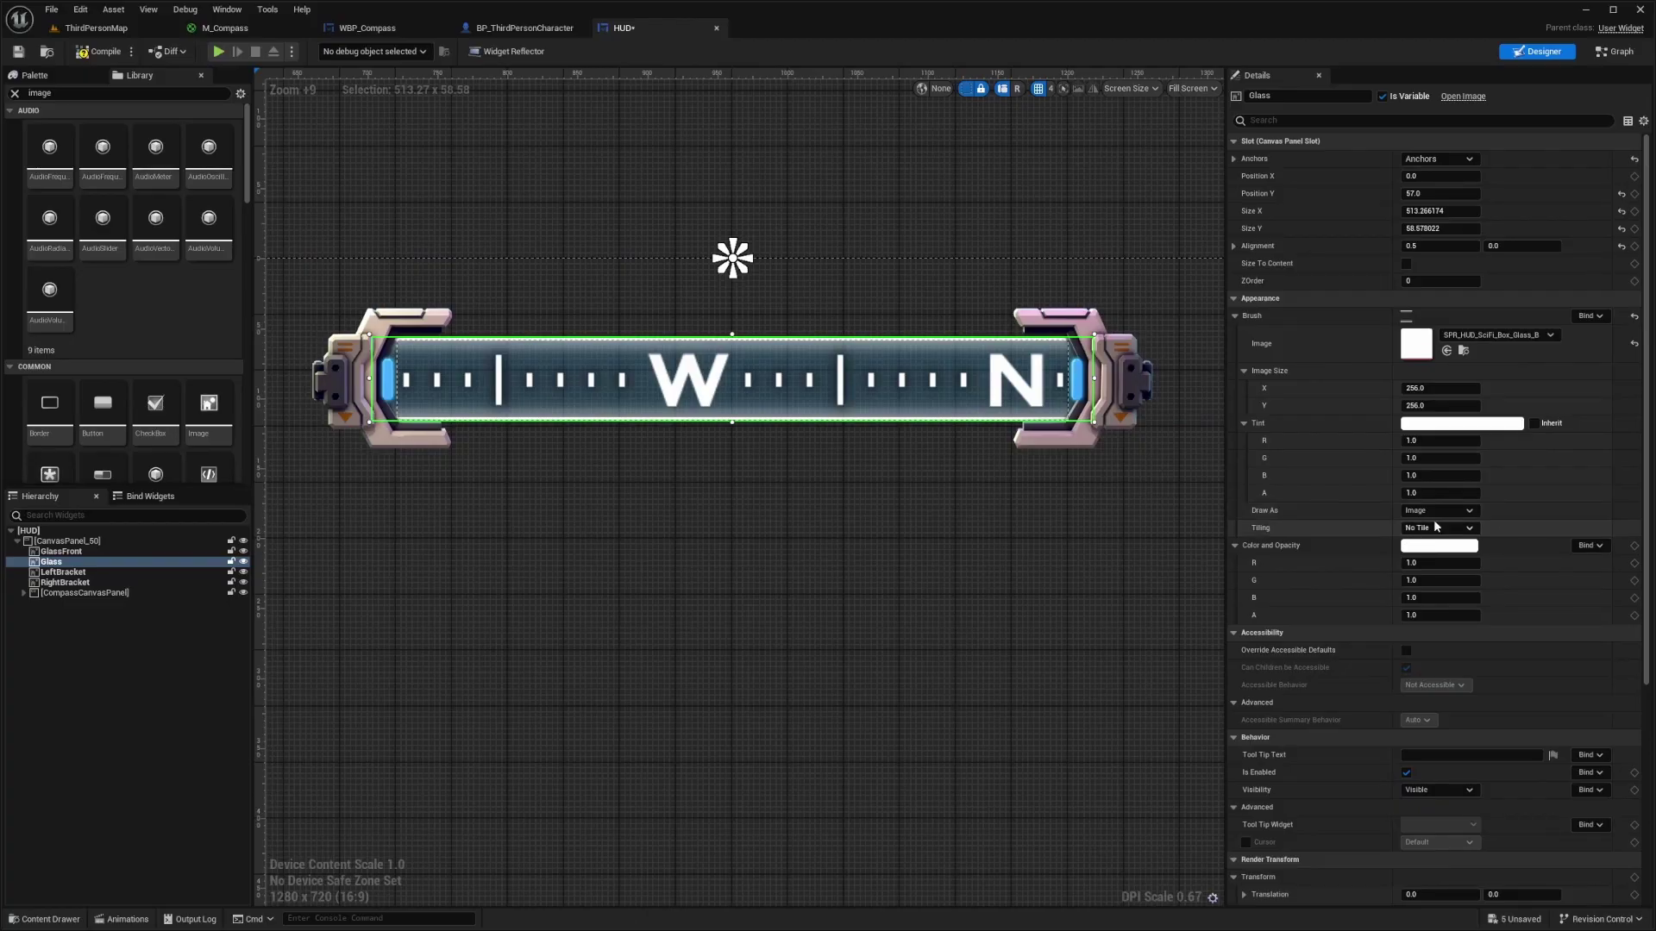
left_click(1420, 424)
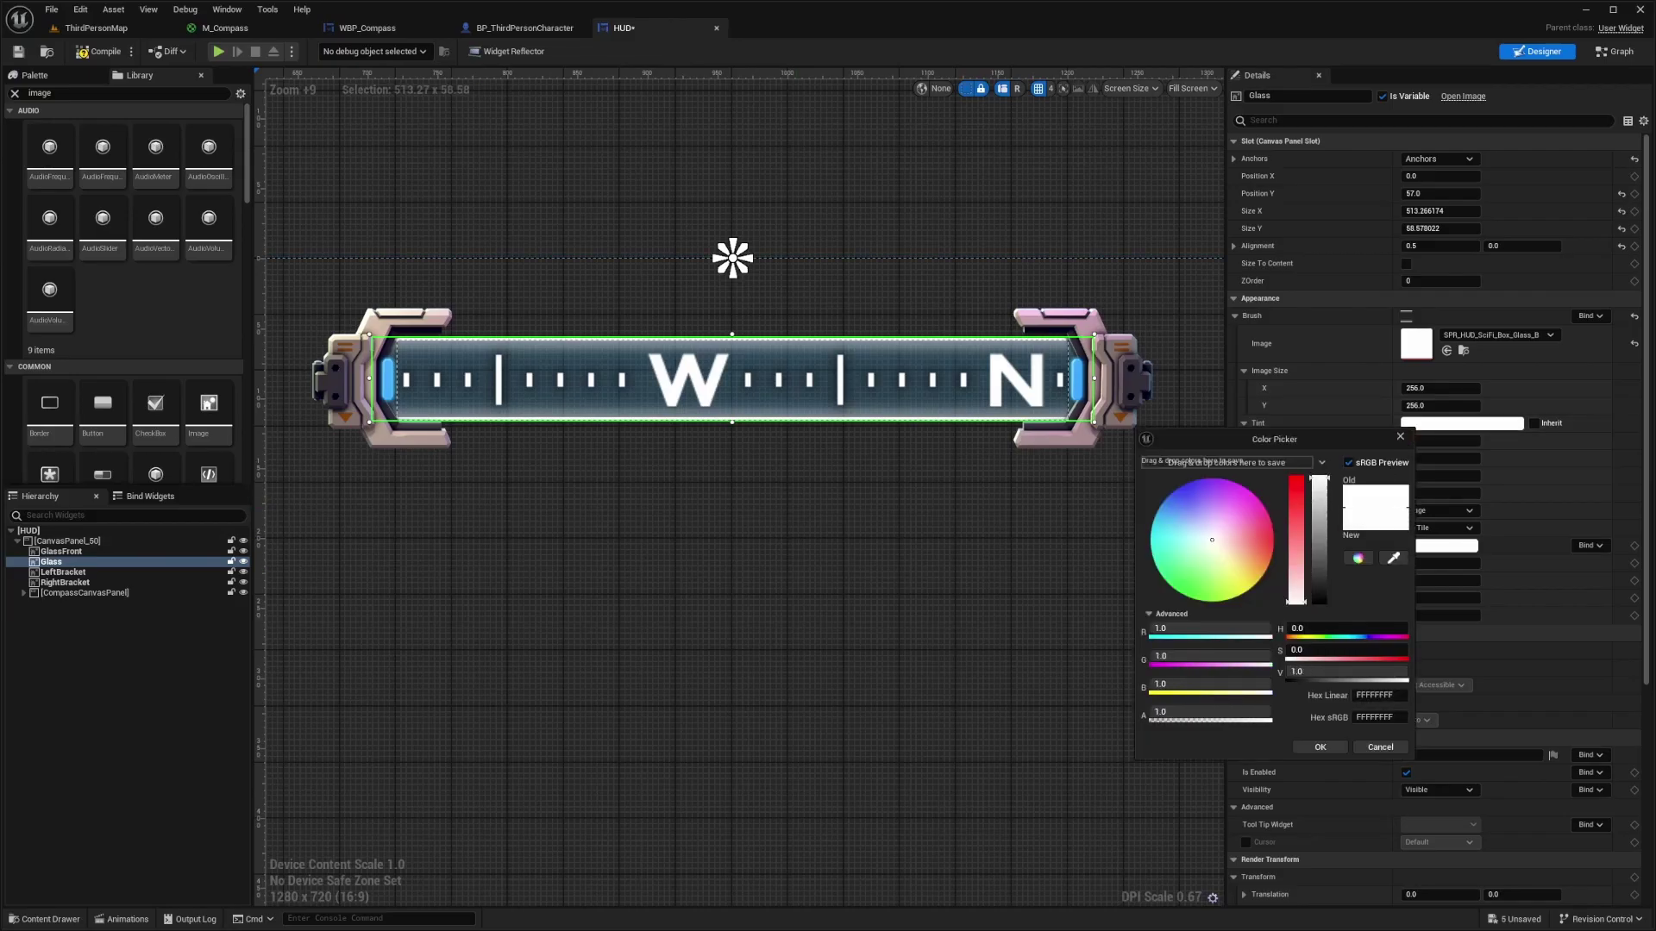
key("Escape")
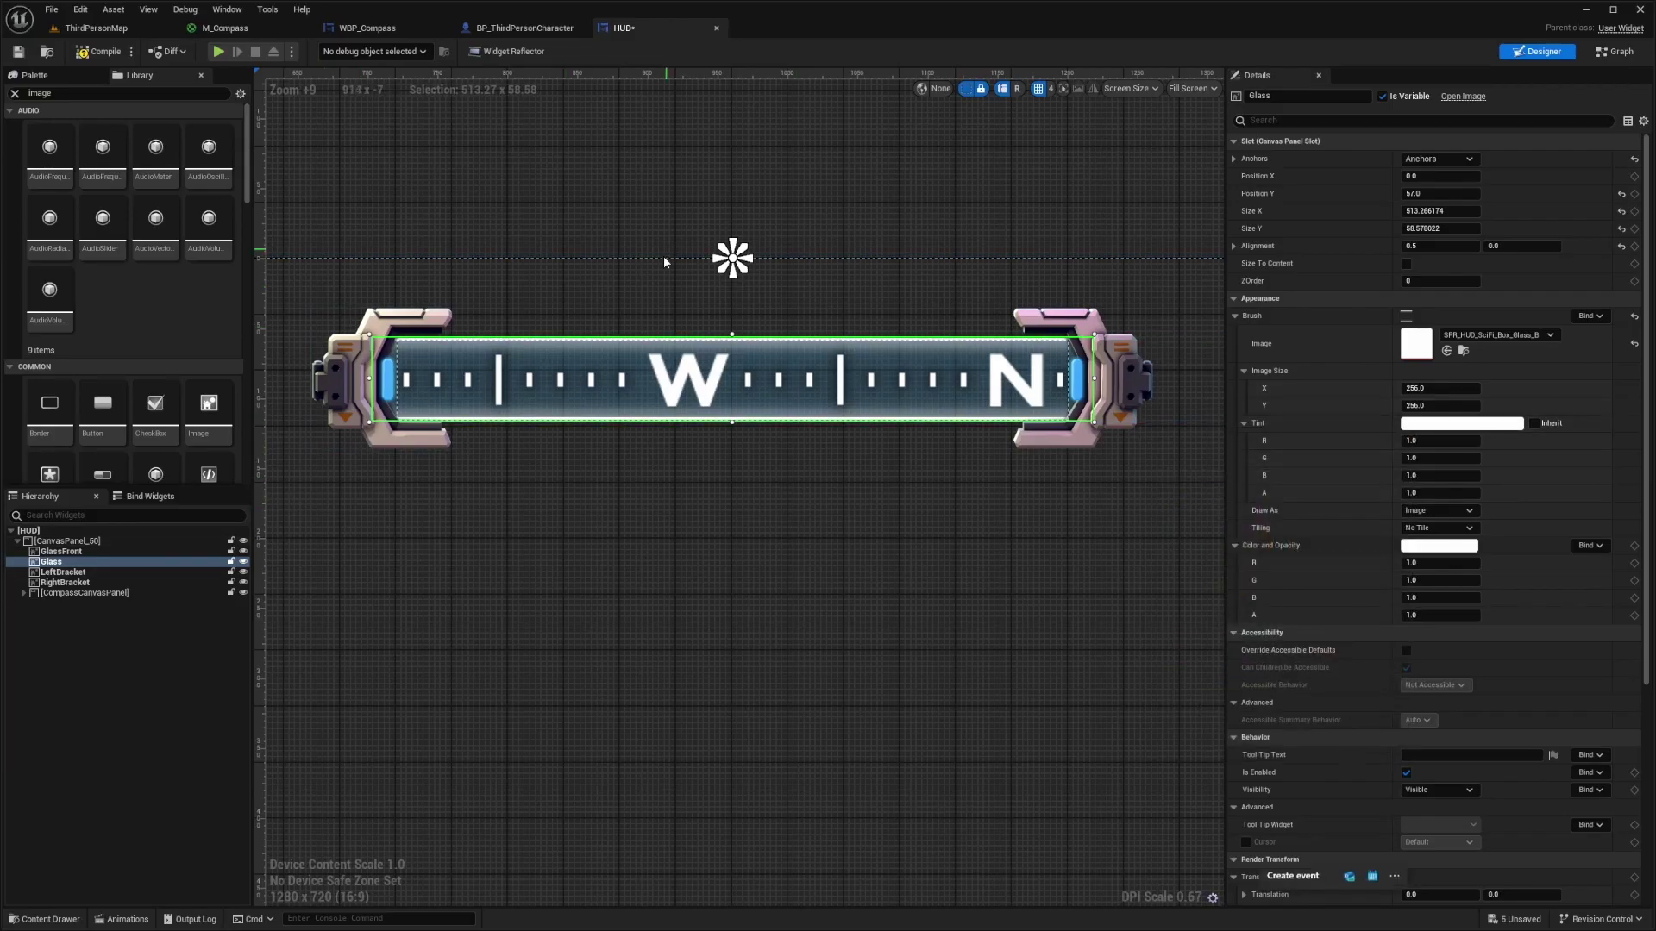
left_click(1459, 431)
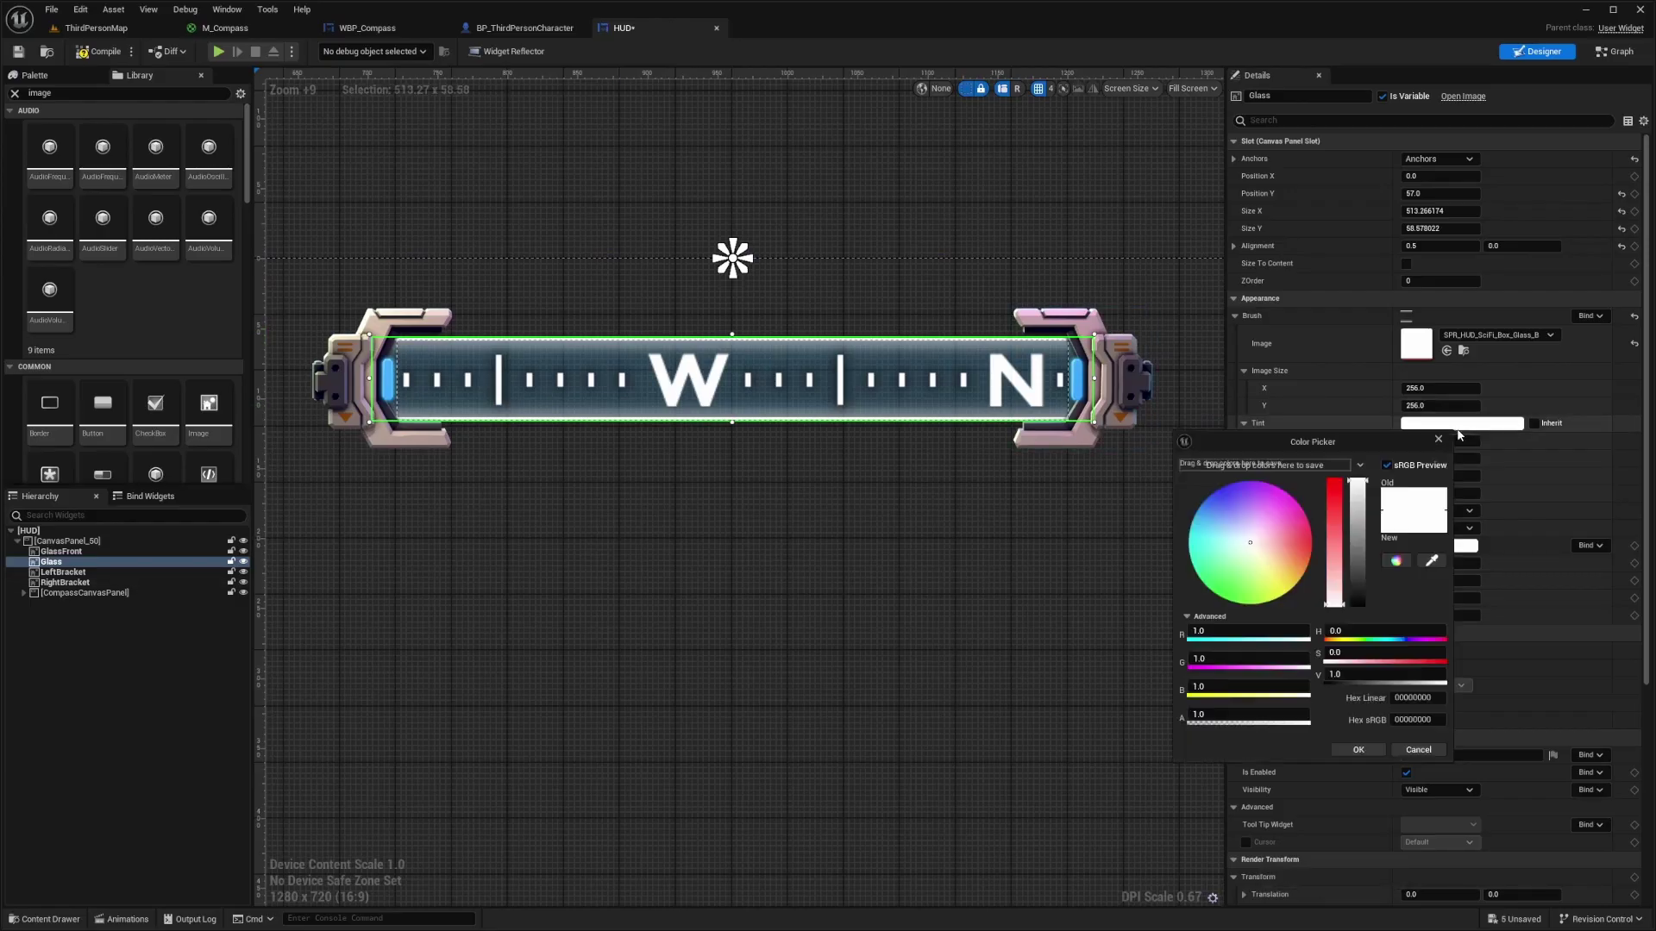
left_click(1417, 720)
type("3AA0DBFF")
key("Return")
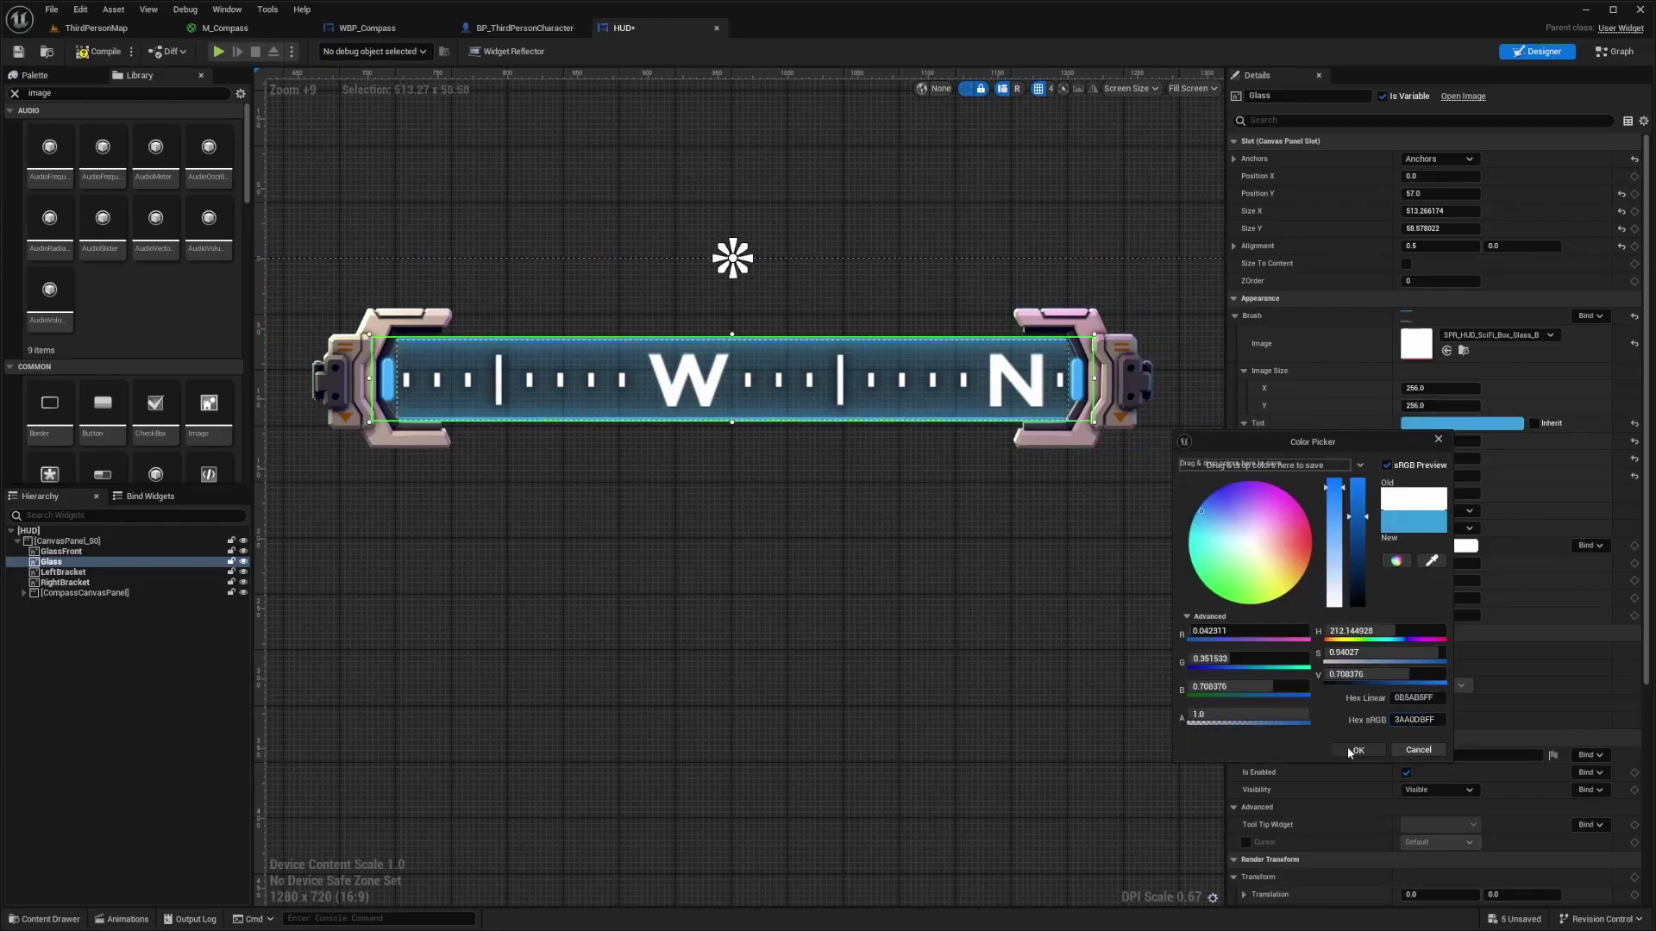
left_click(1358, 750)
left_click(733, 526)
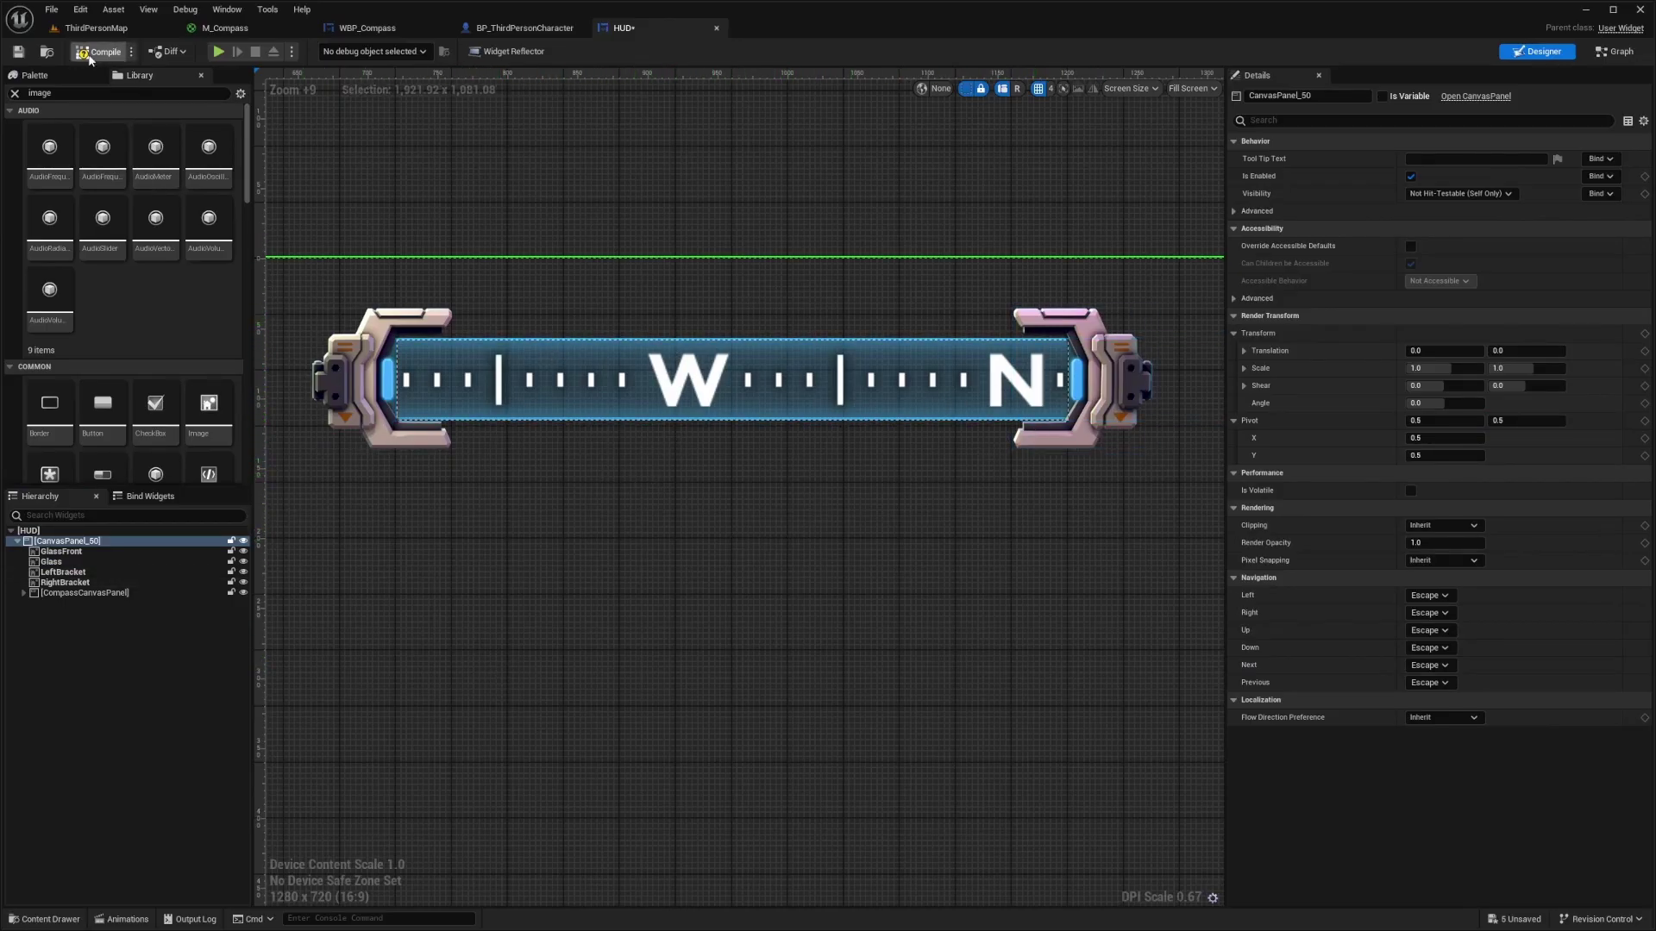
left_click(95, 52)
Step: Return to ThirdPersonMap, go full screen and start Play mode
left_click(111, 29)
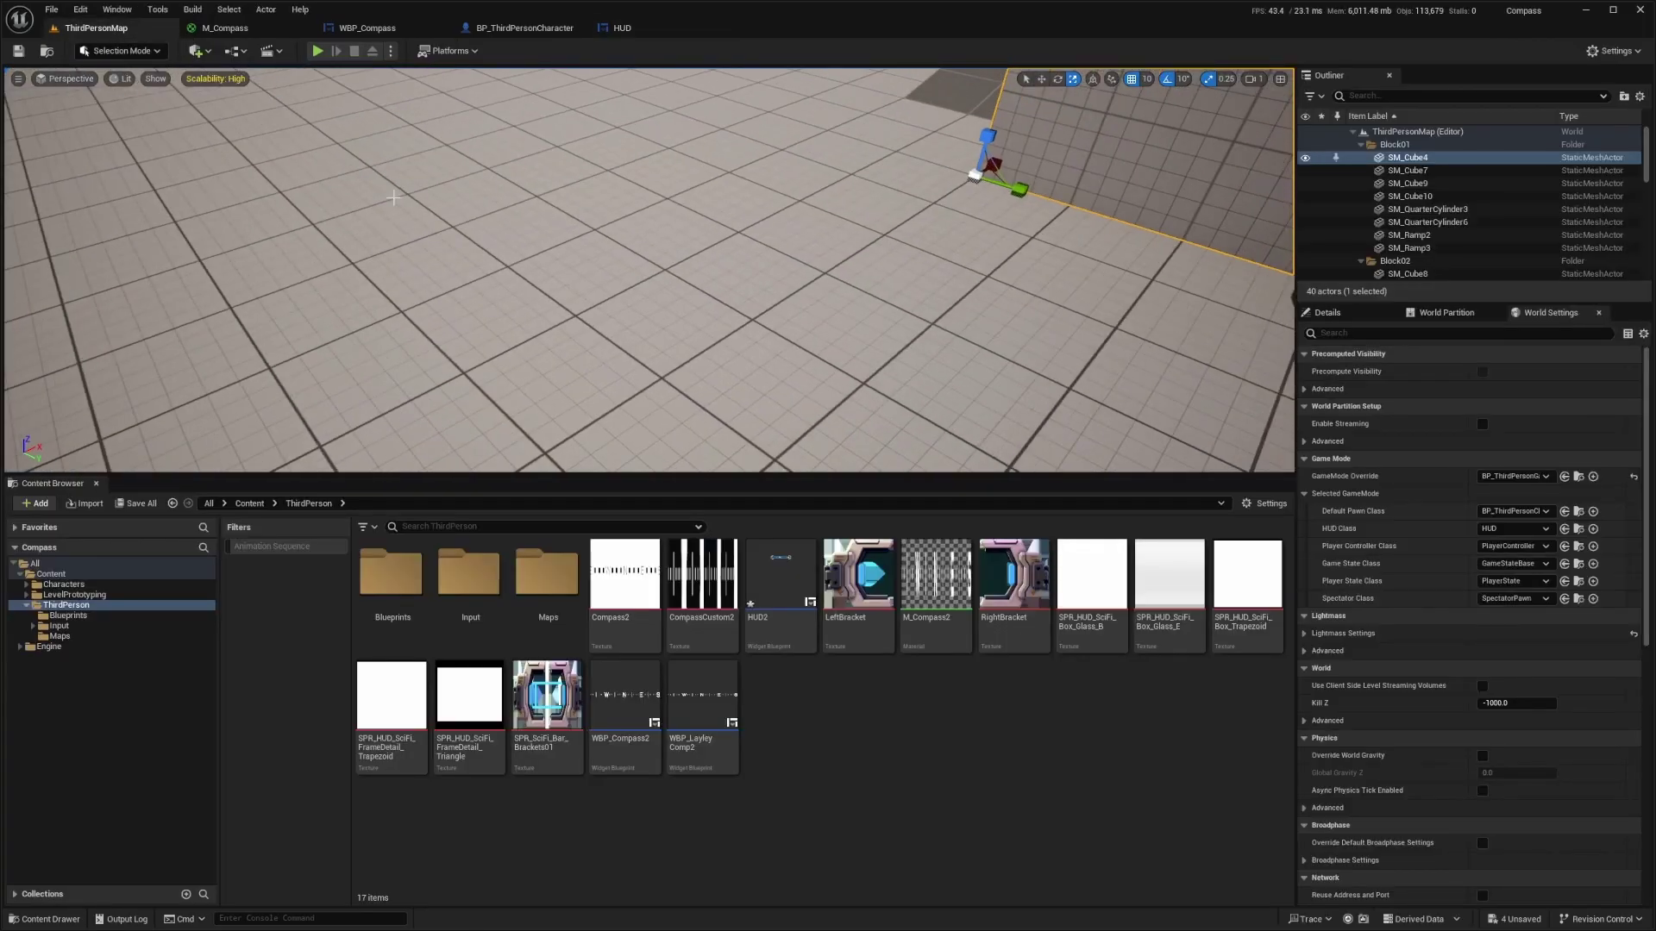
key("F11")
key("alt+p")
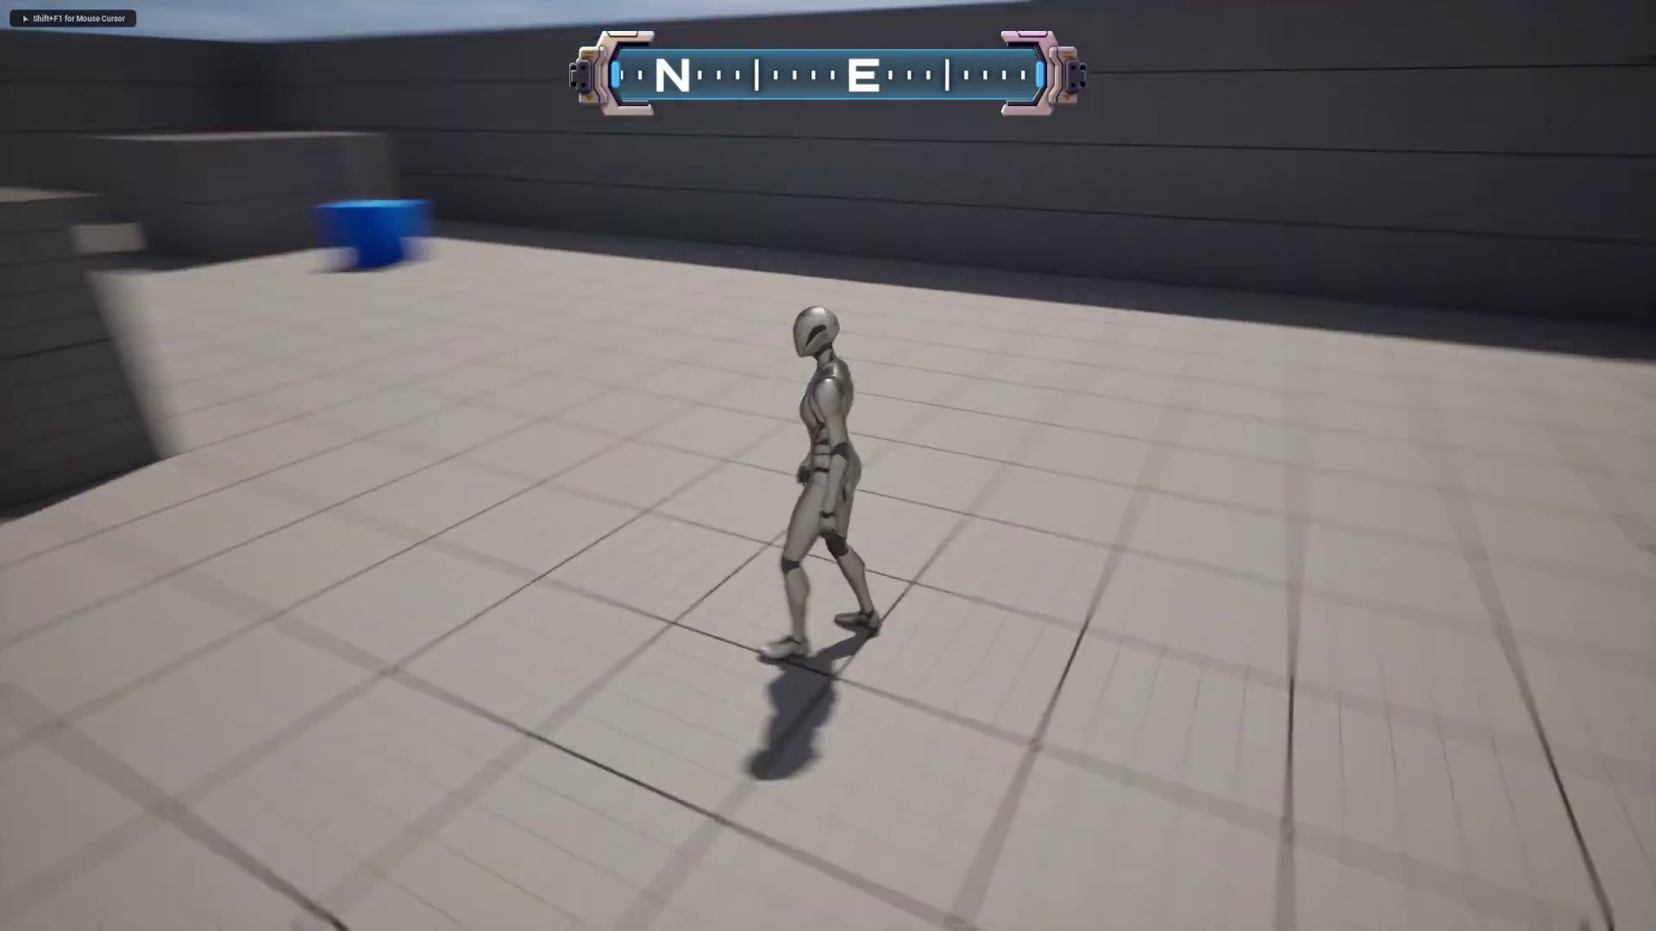
Step: Run and jump the character around the level while watching the compass headings change
key("s")
key("a")
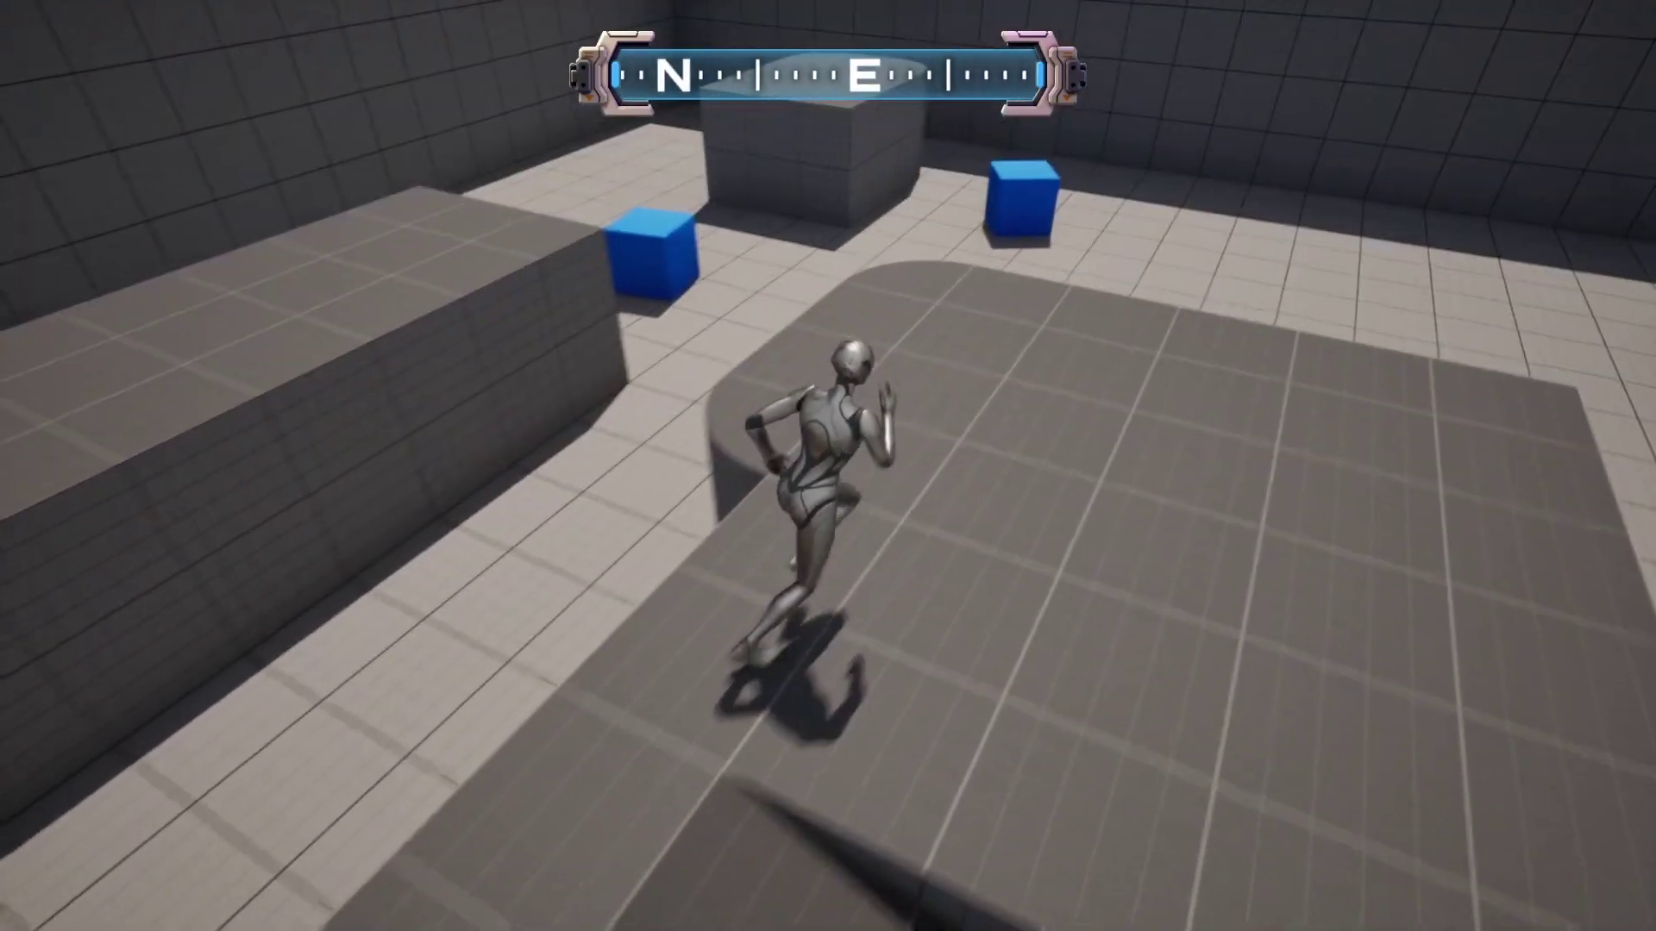
key("space")
key("w")
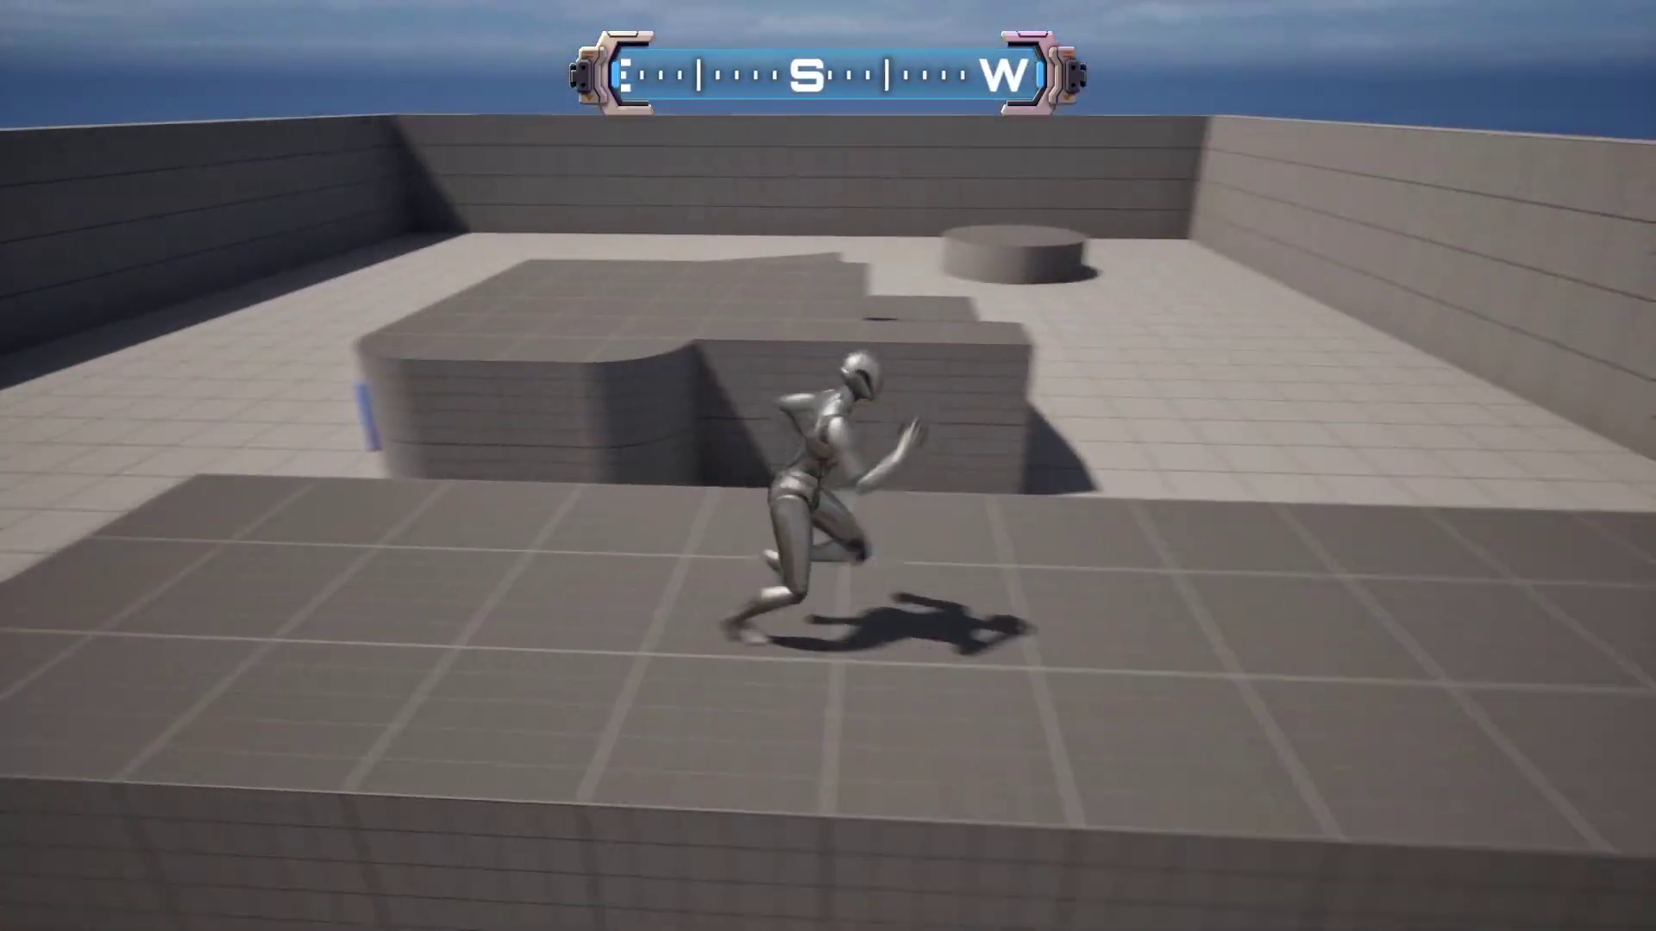
key("space")
key("a")
key("s")
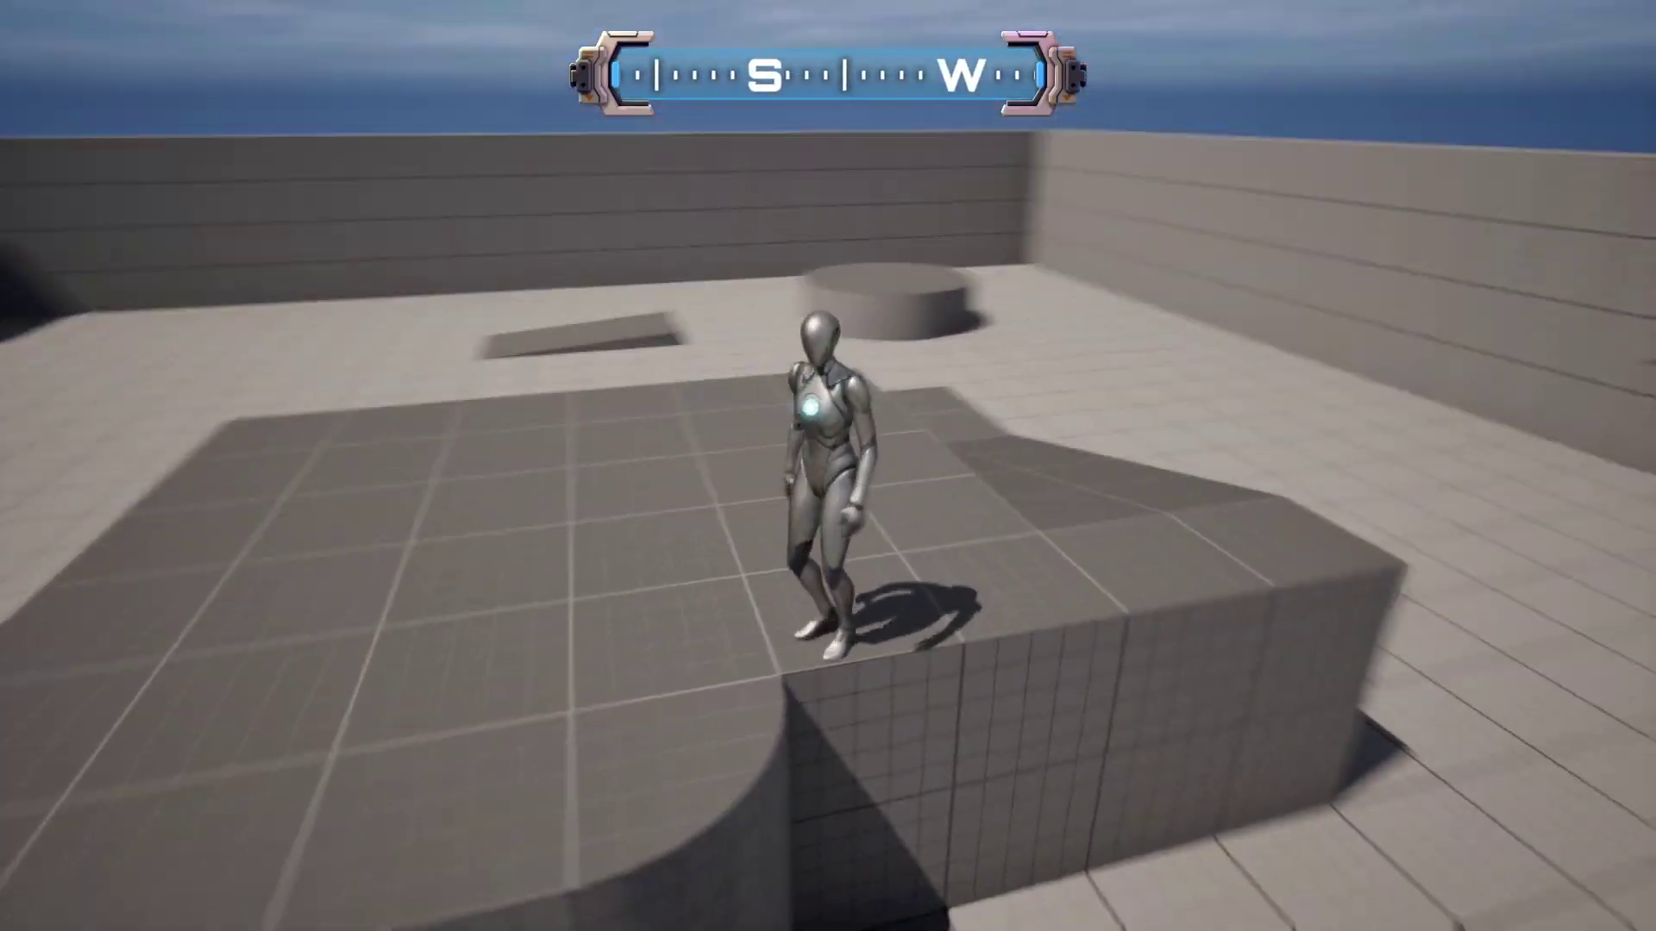
key("s")
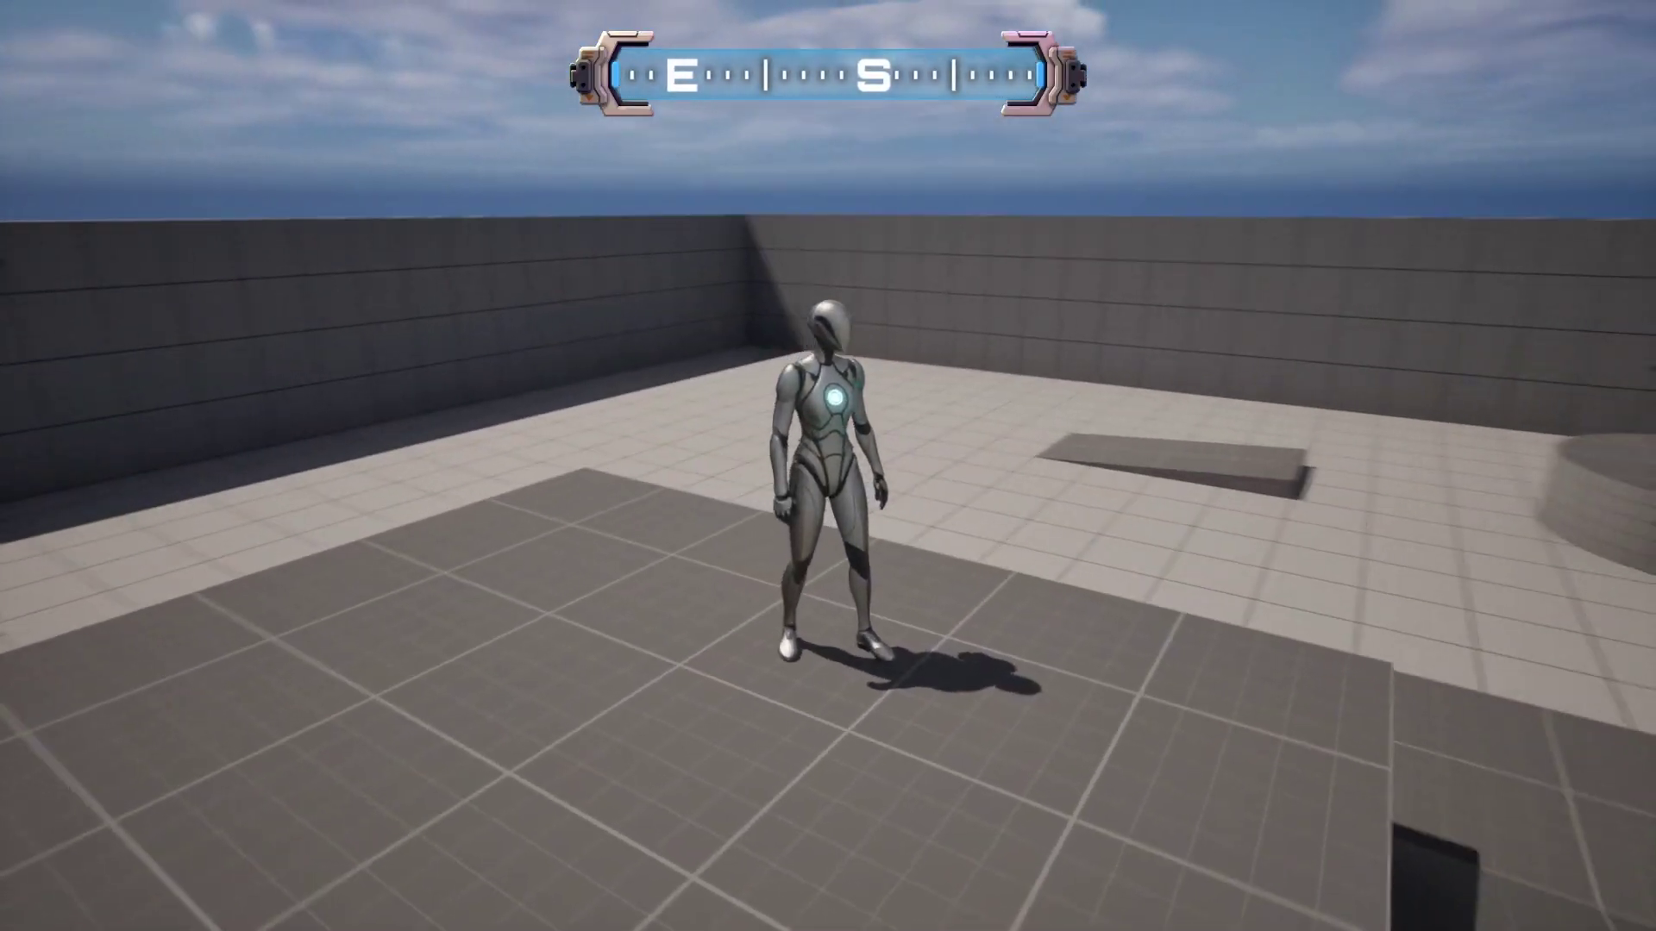